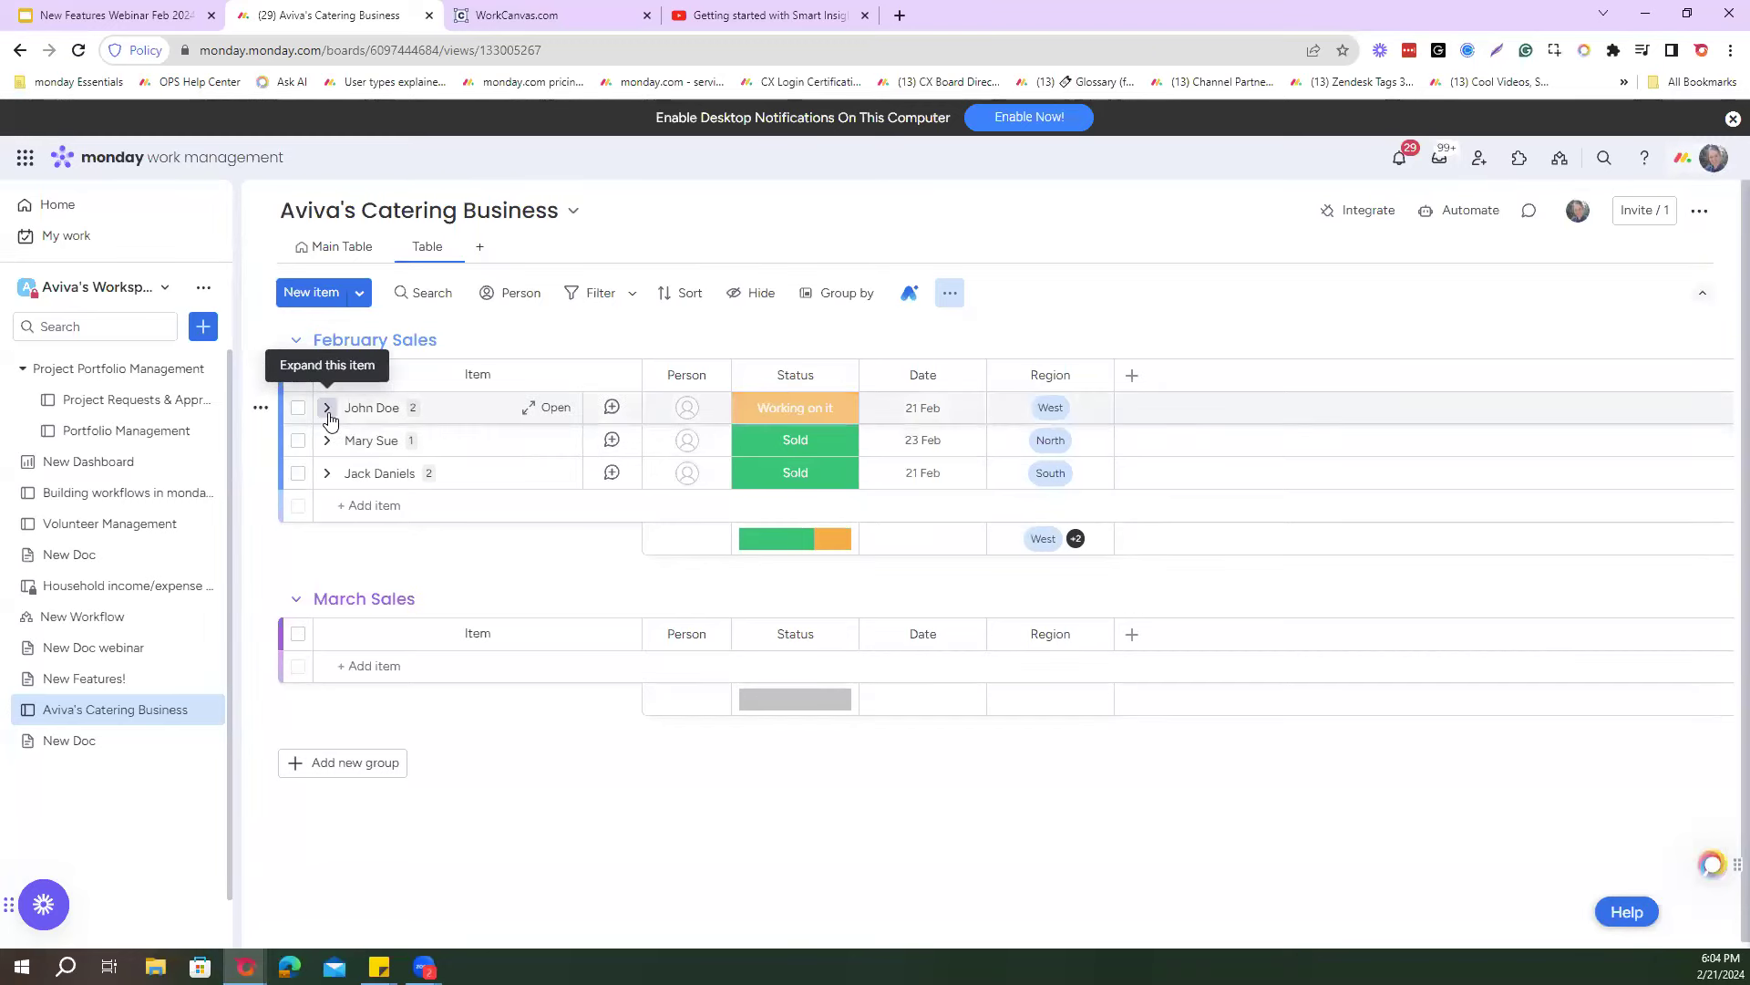
Expand the first February item to show subitems Sweet Potato Soup and Apple Pie, then open the view's extra options
click(327, 408)
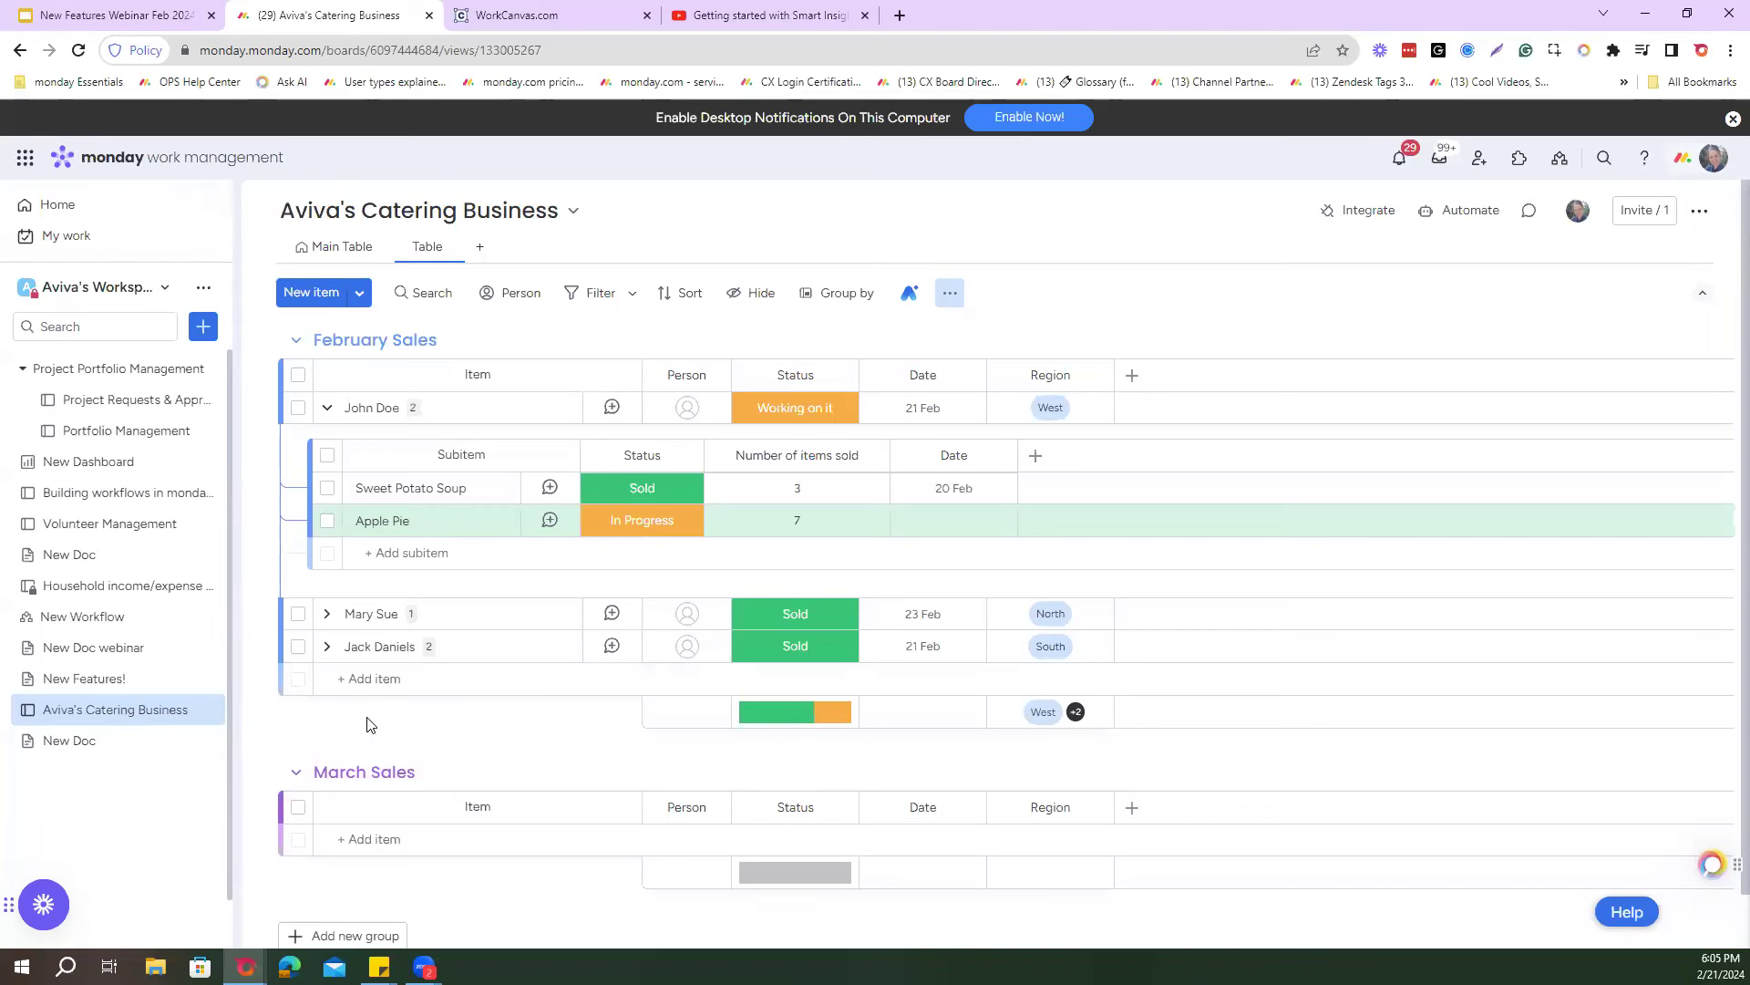
click(949, 300)
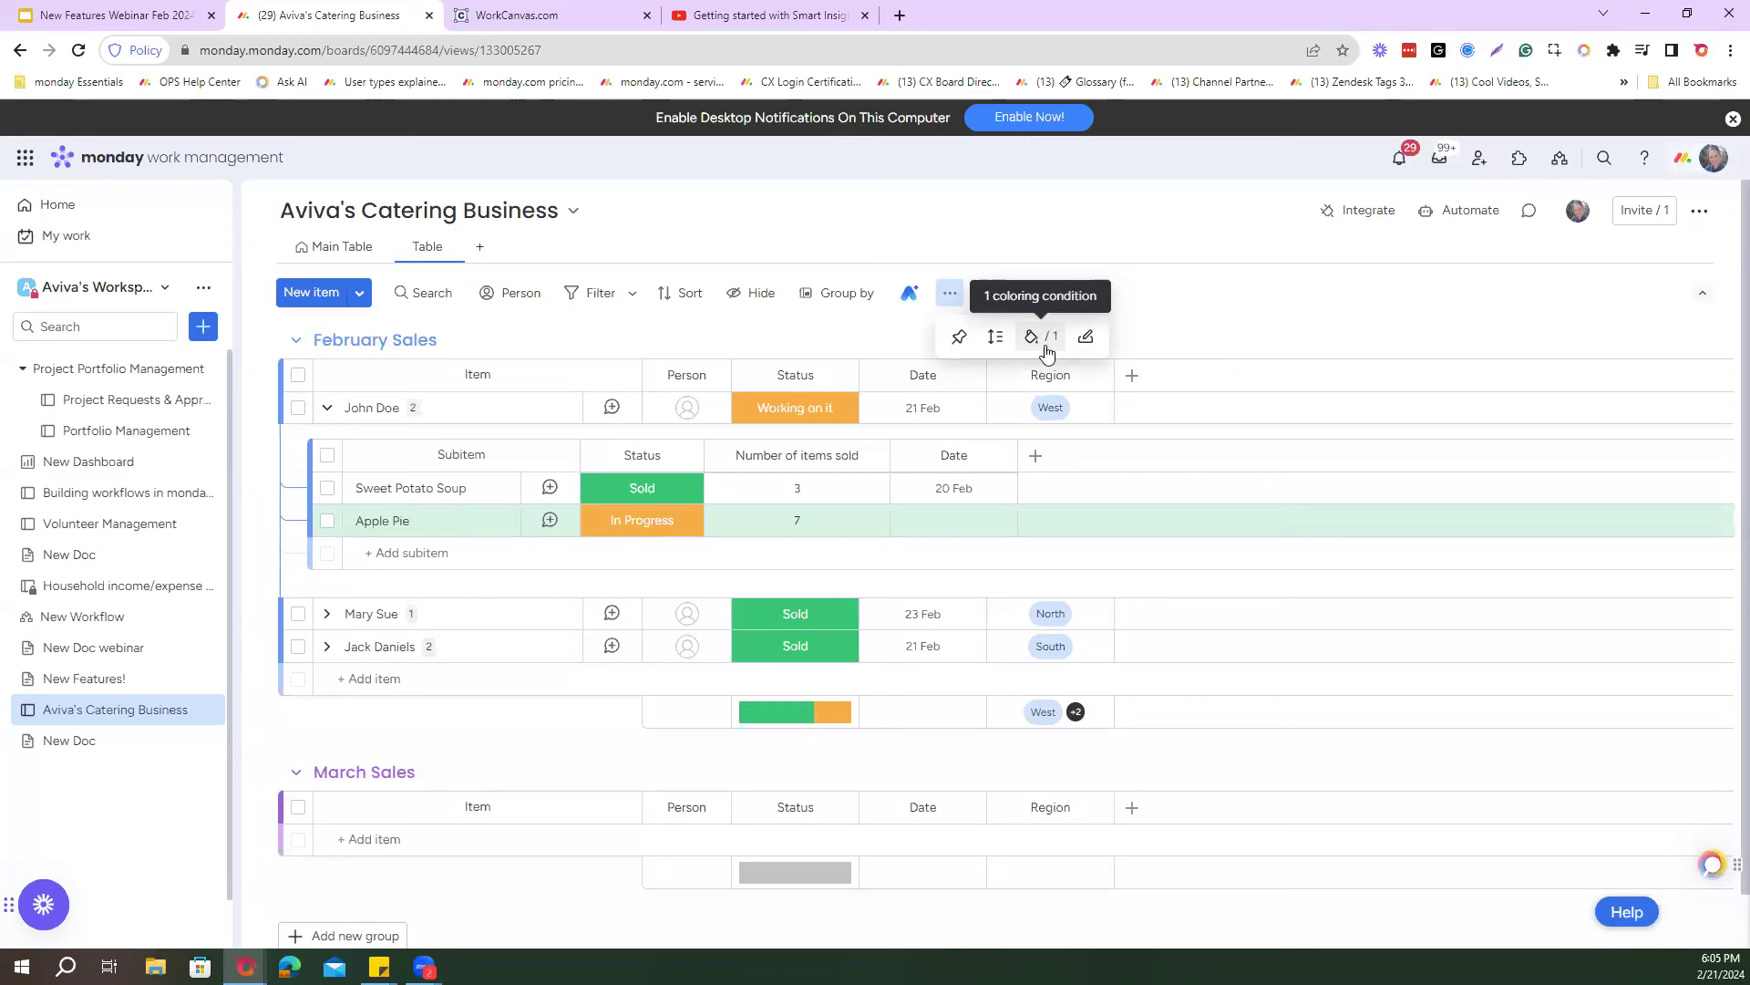
Color whole rows light green when Number of items sold is greater than 5
click(1039, 338)
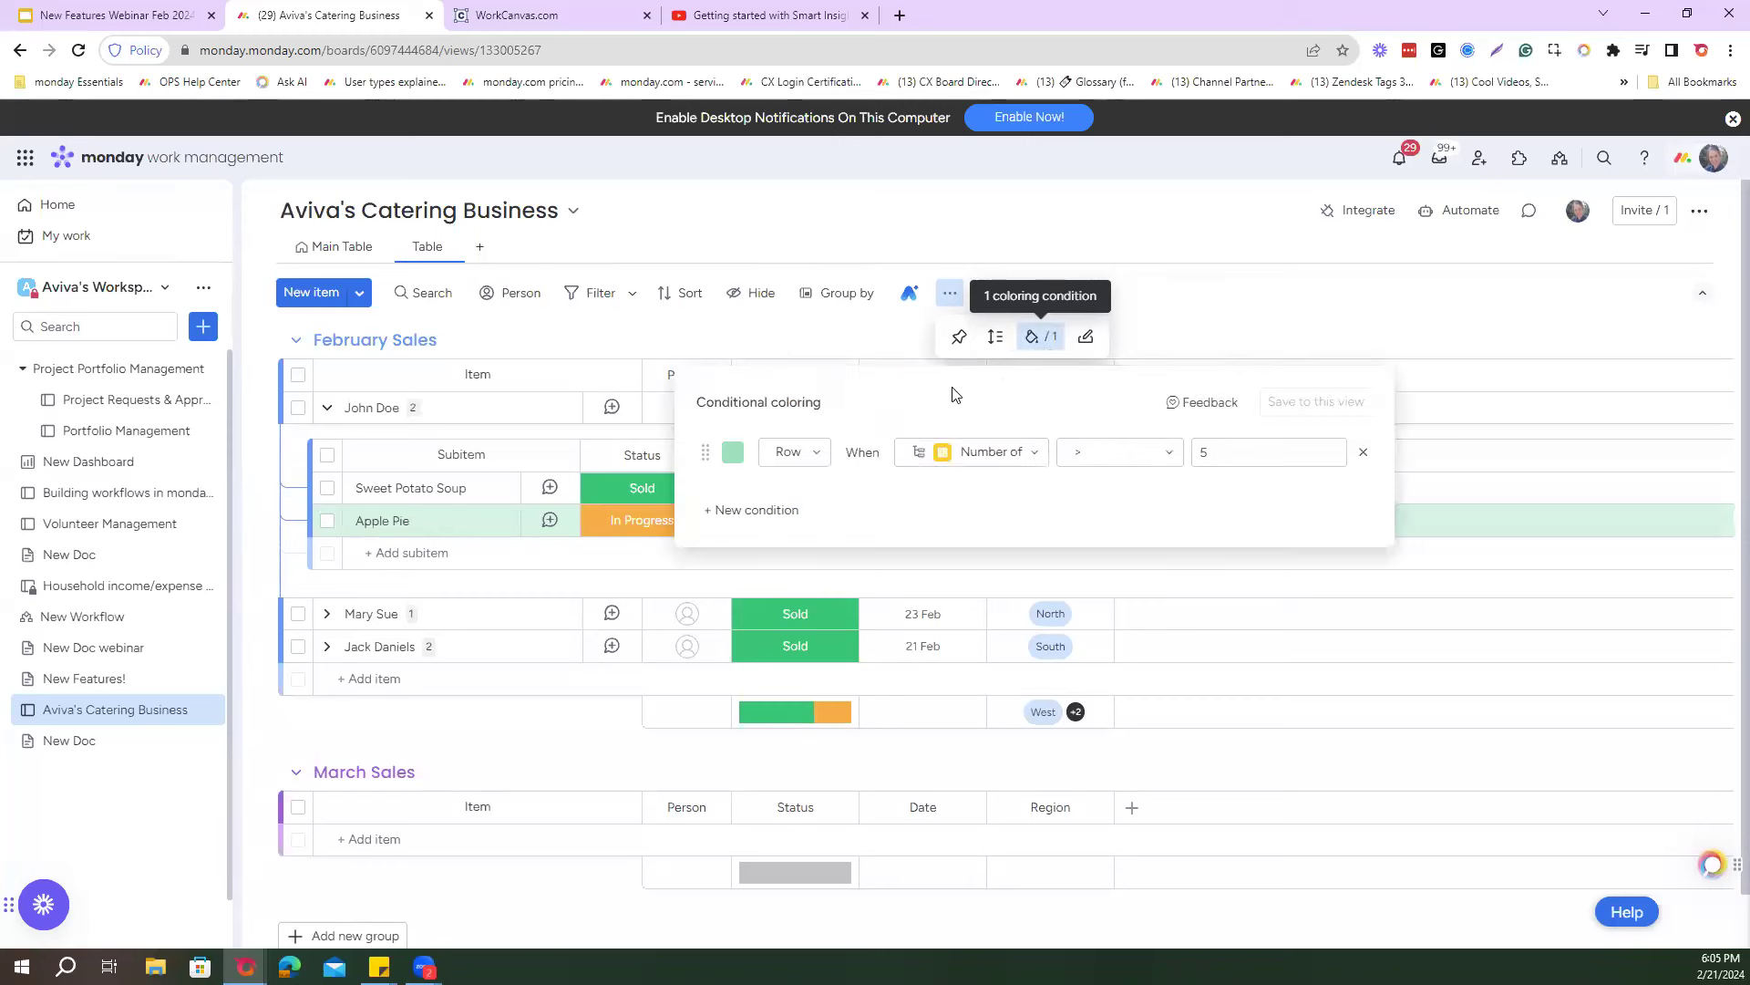
click(735, 453)
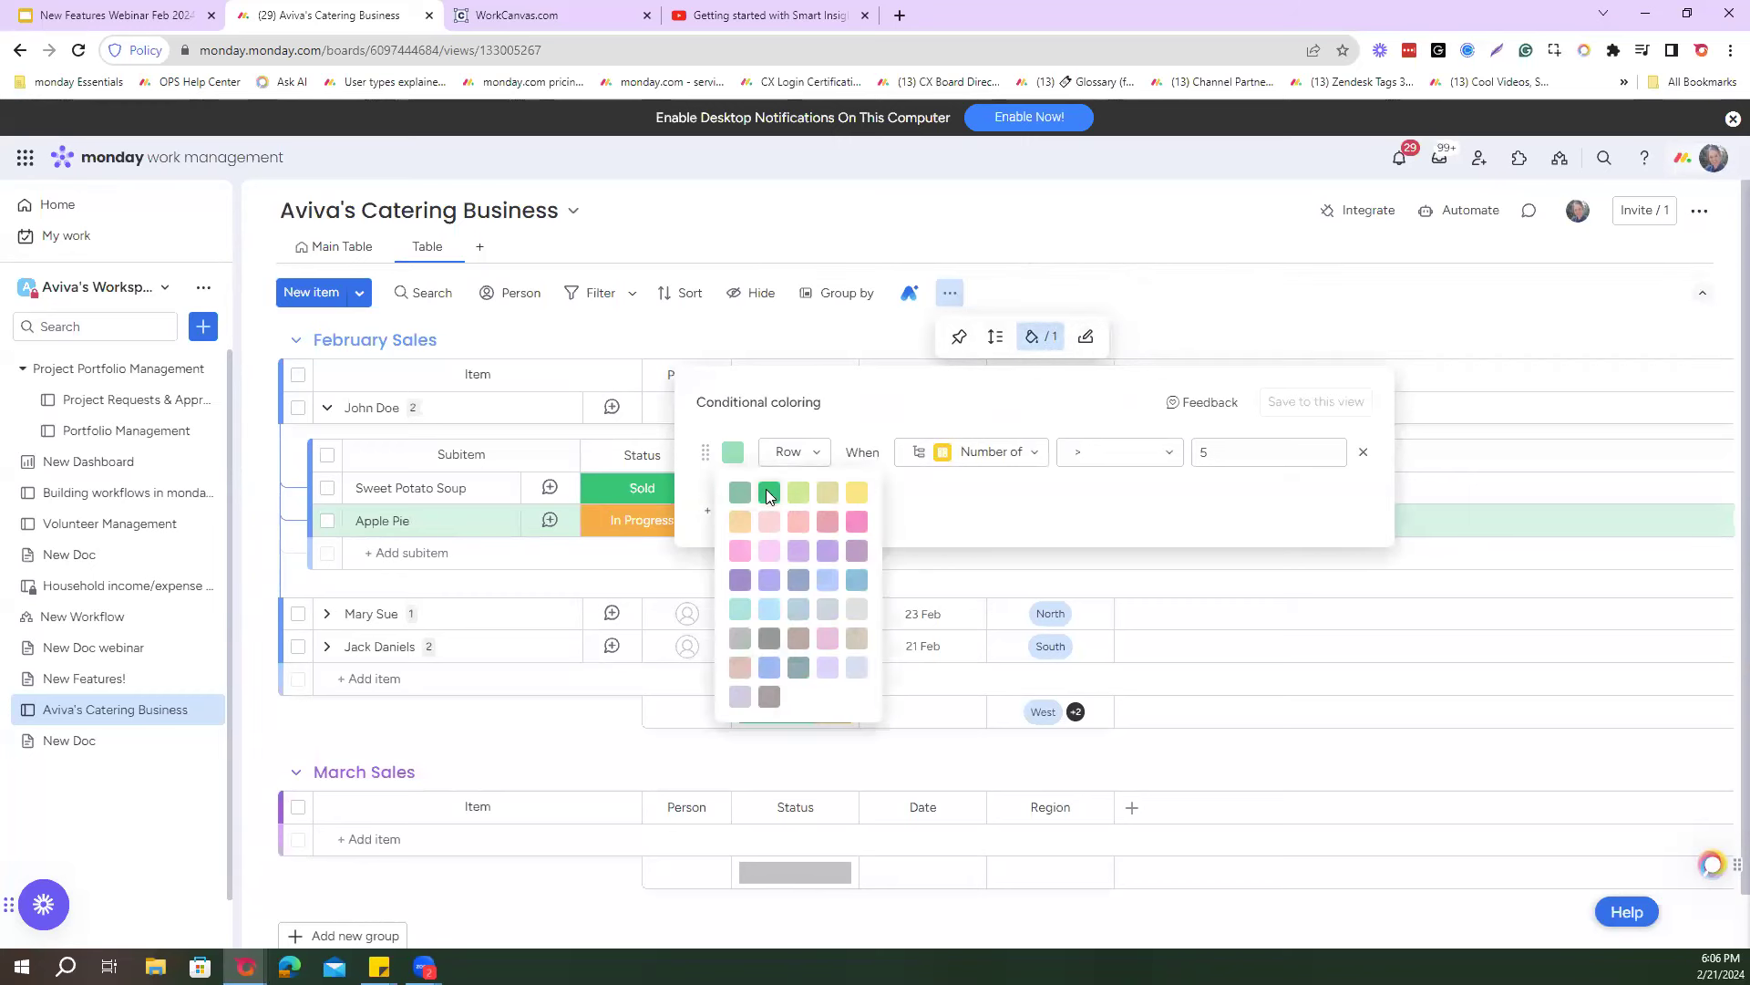
click(769, 493)
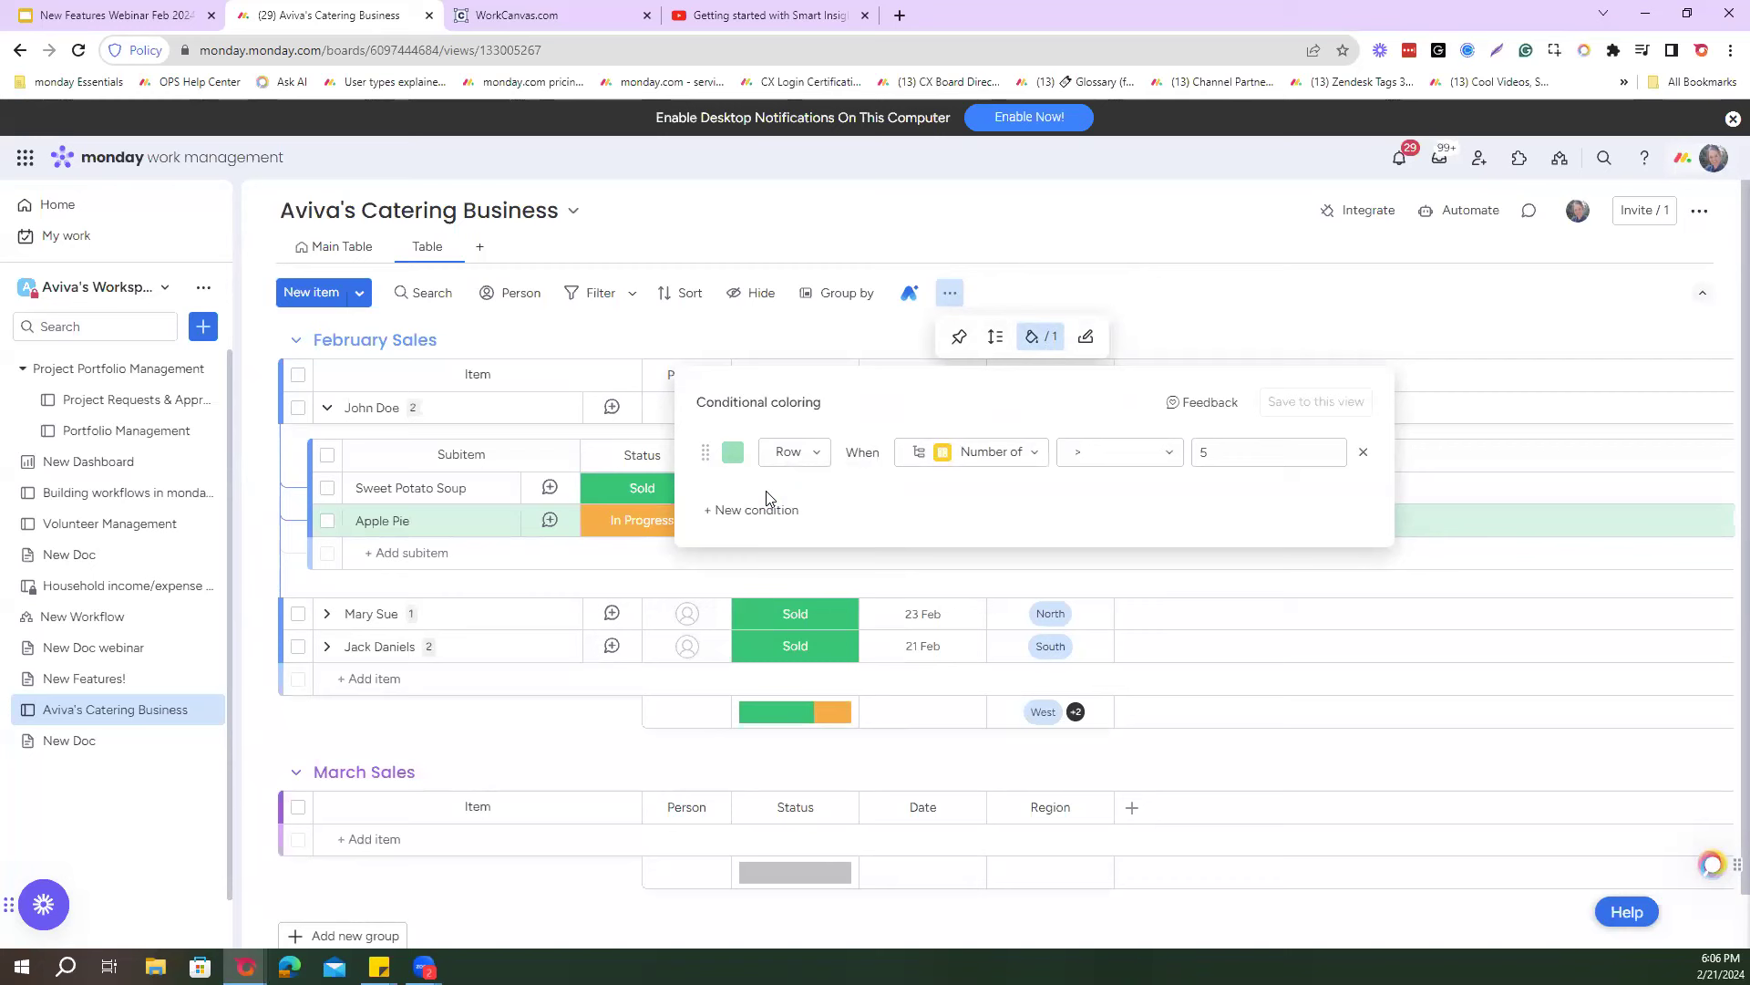
click(814, 461)
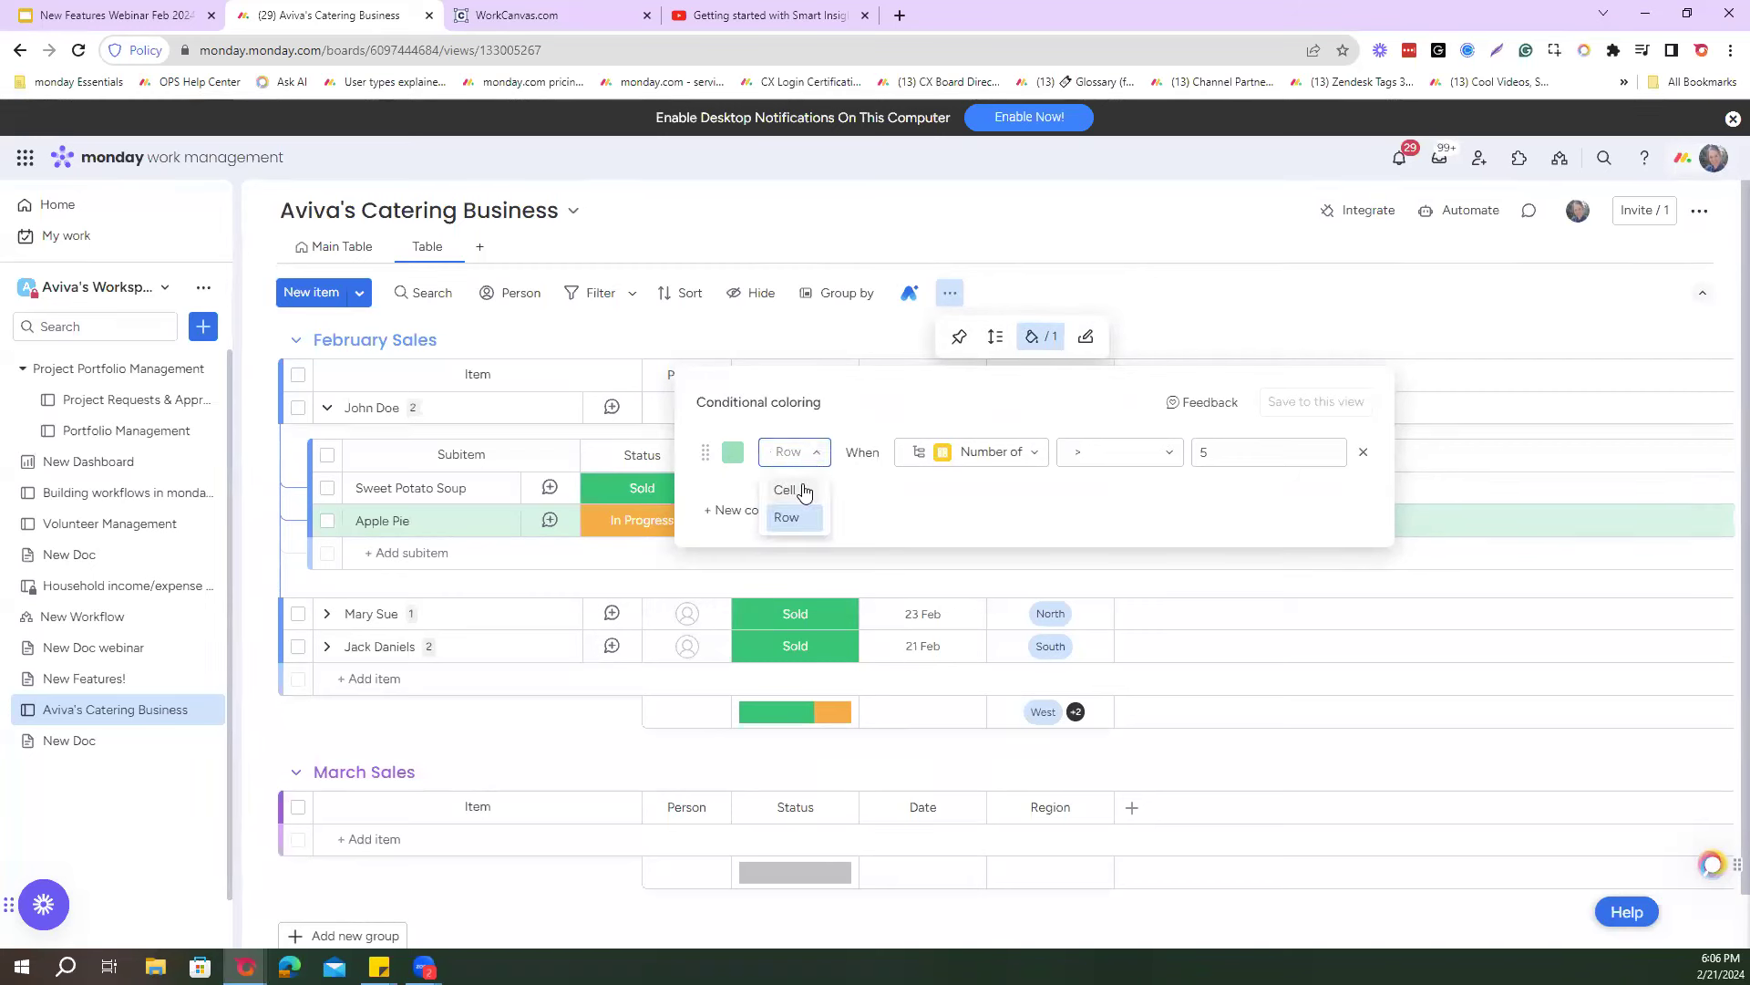
click(794, 520)
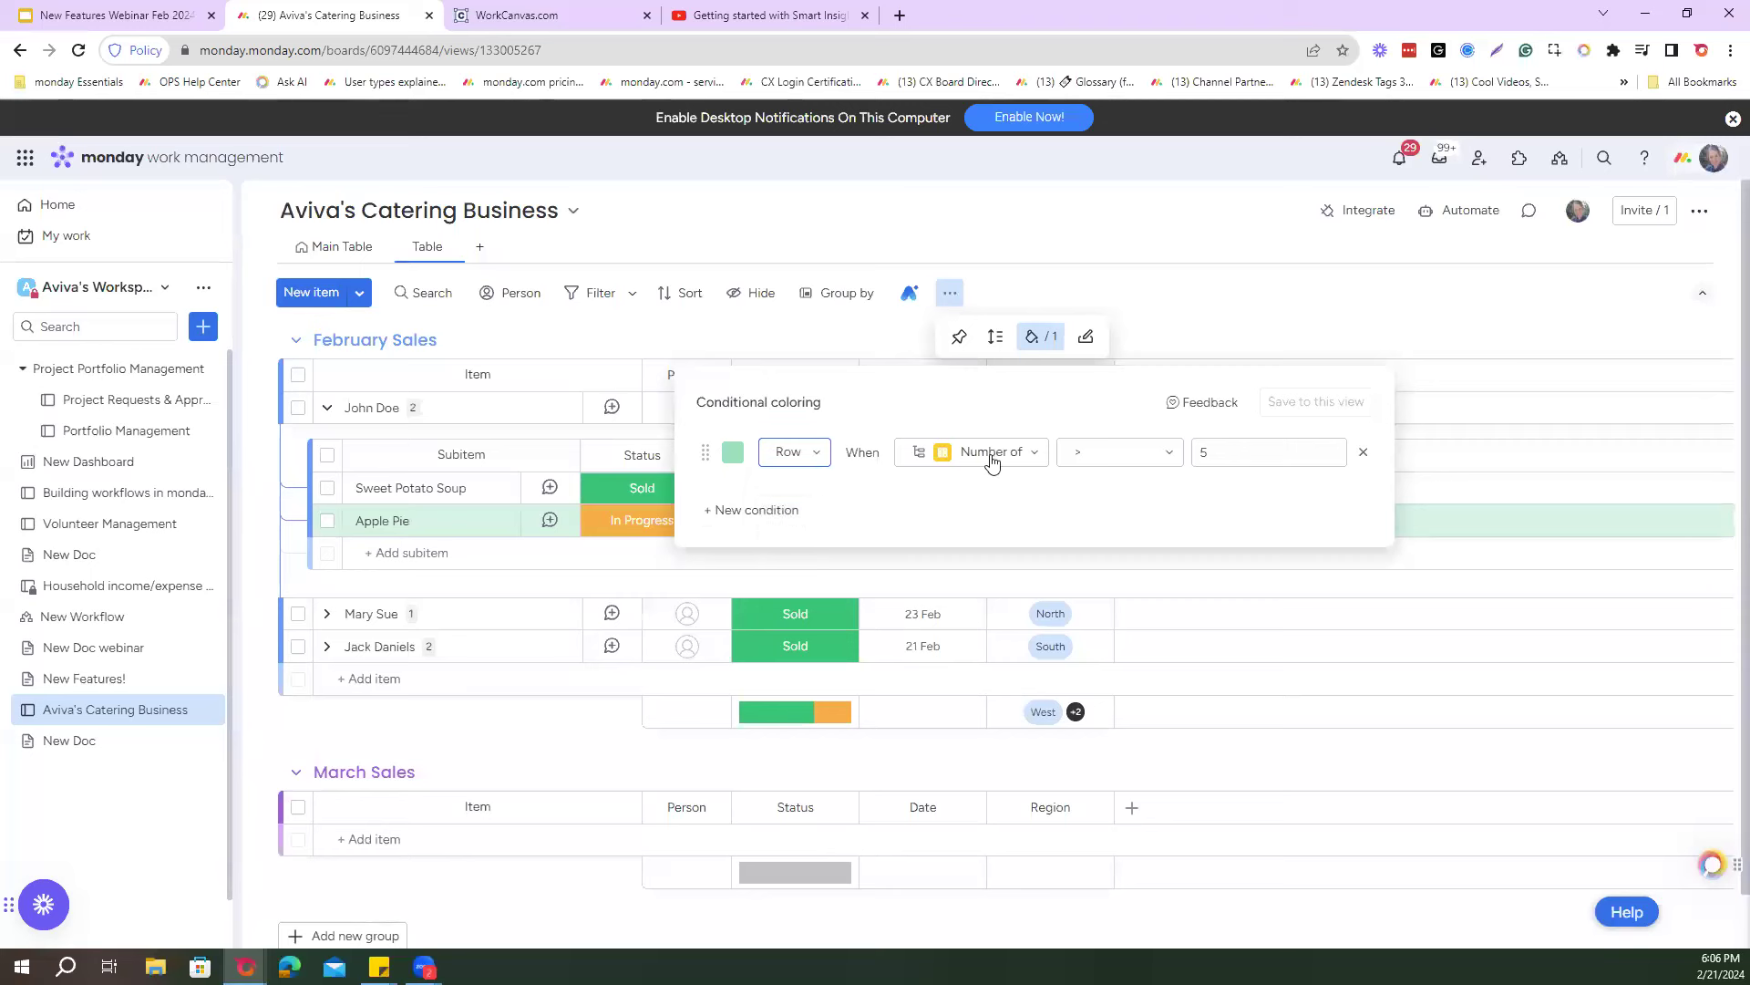
click(1025, 454)
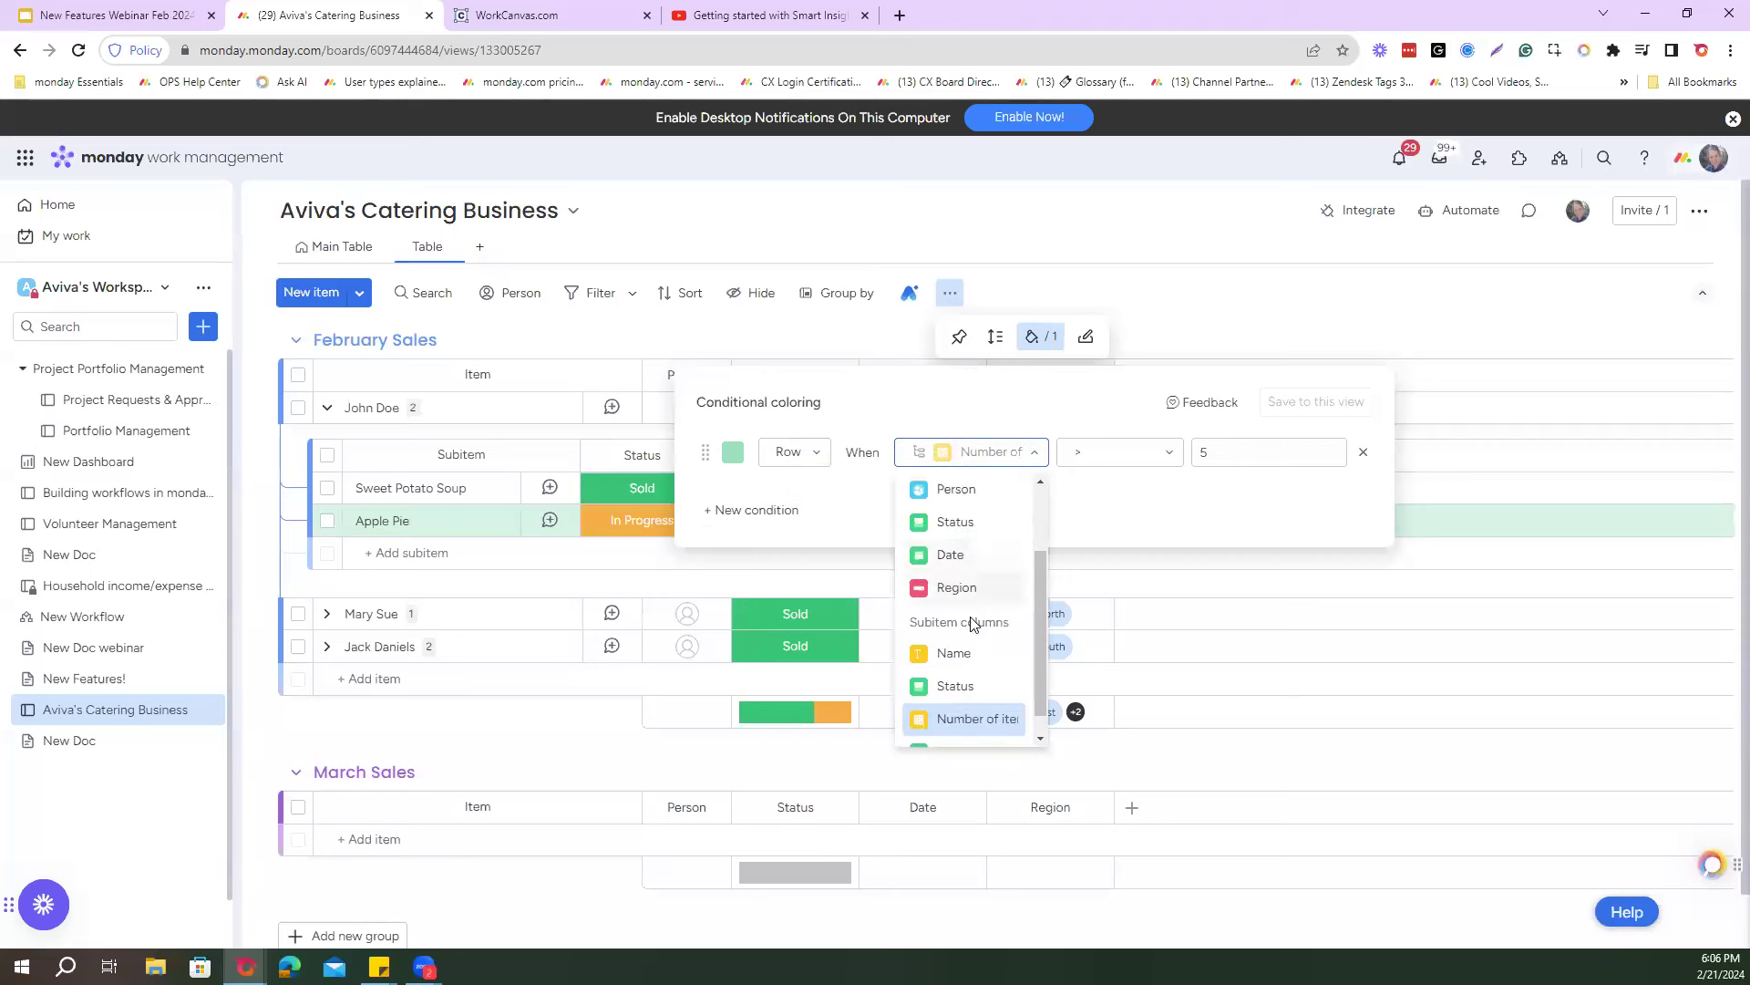
scroll(974, 657, down, 1)
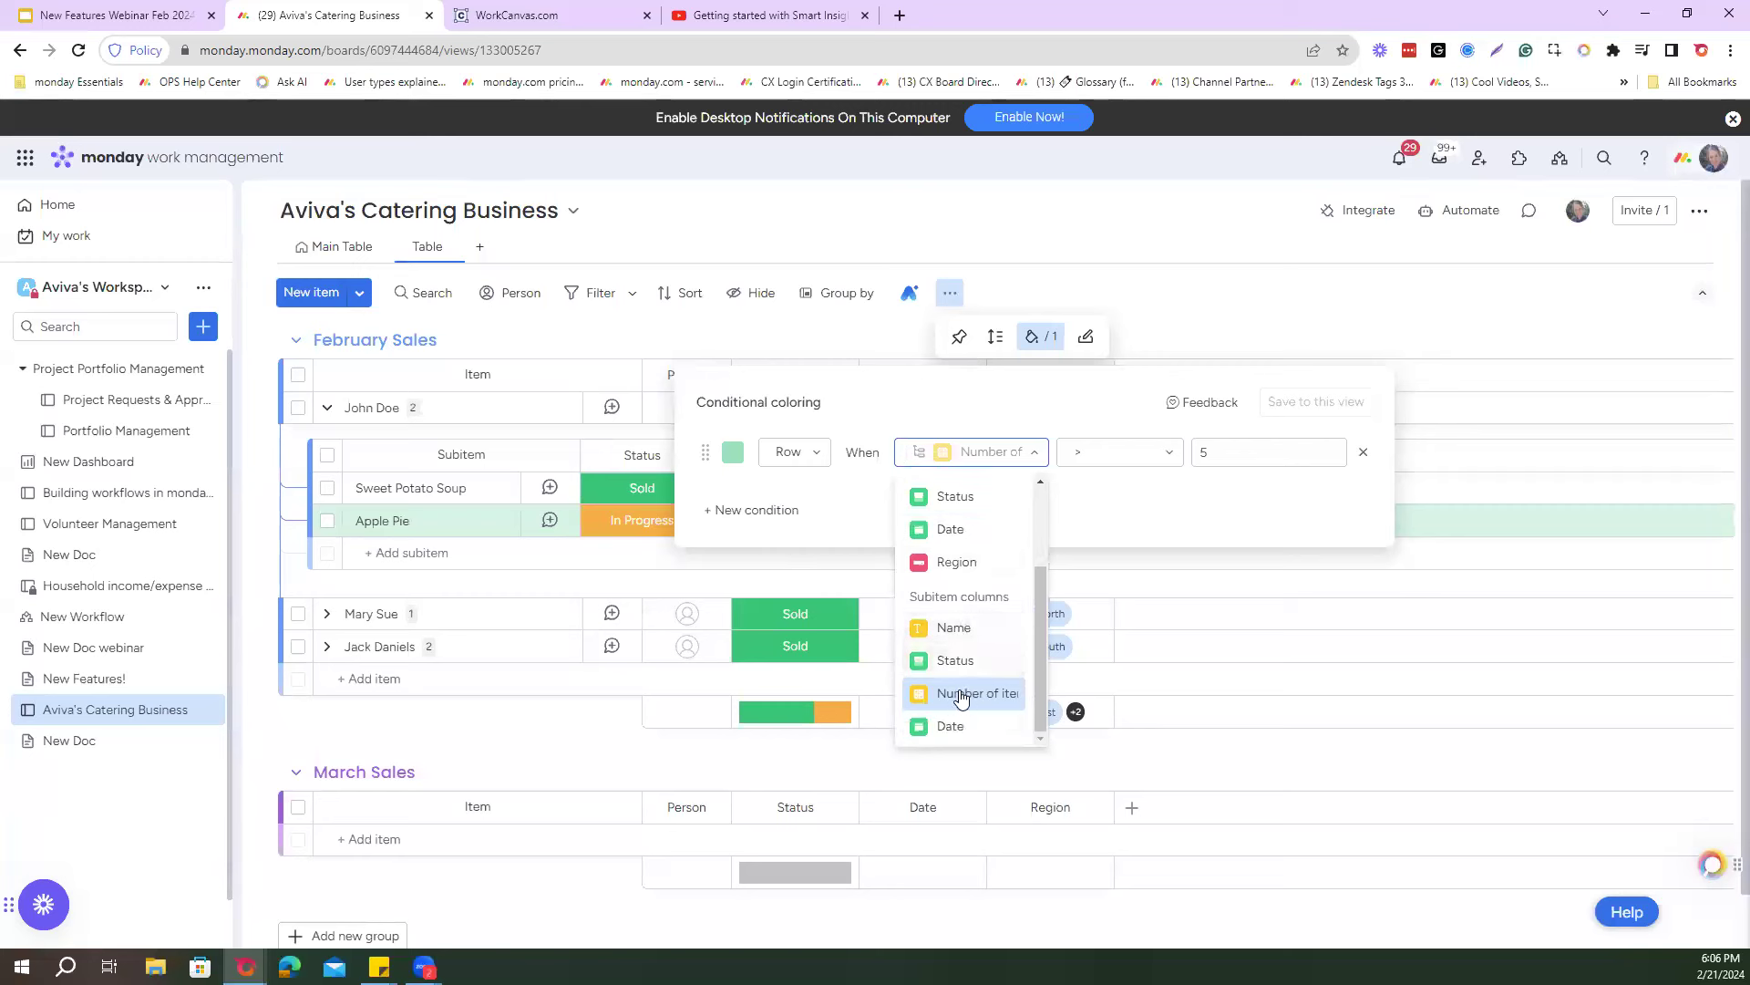
click(962, 695)
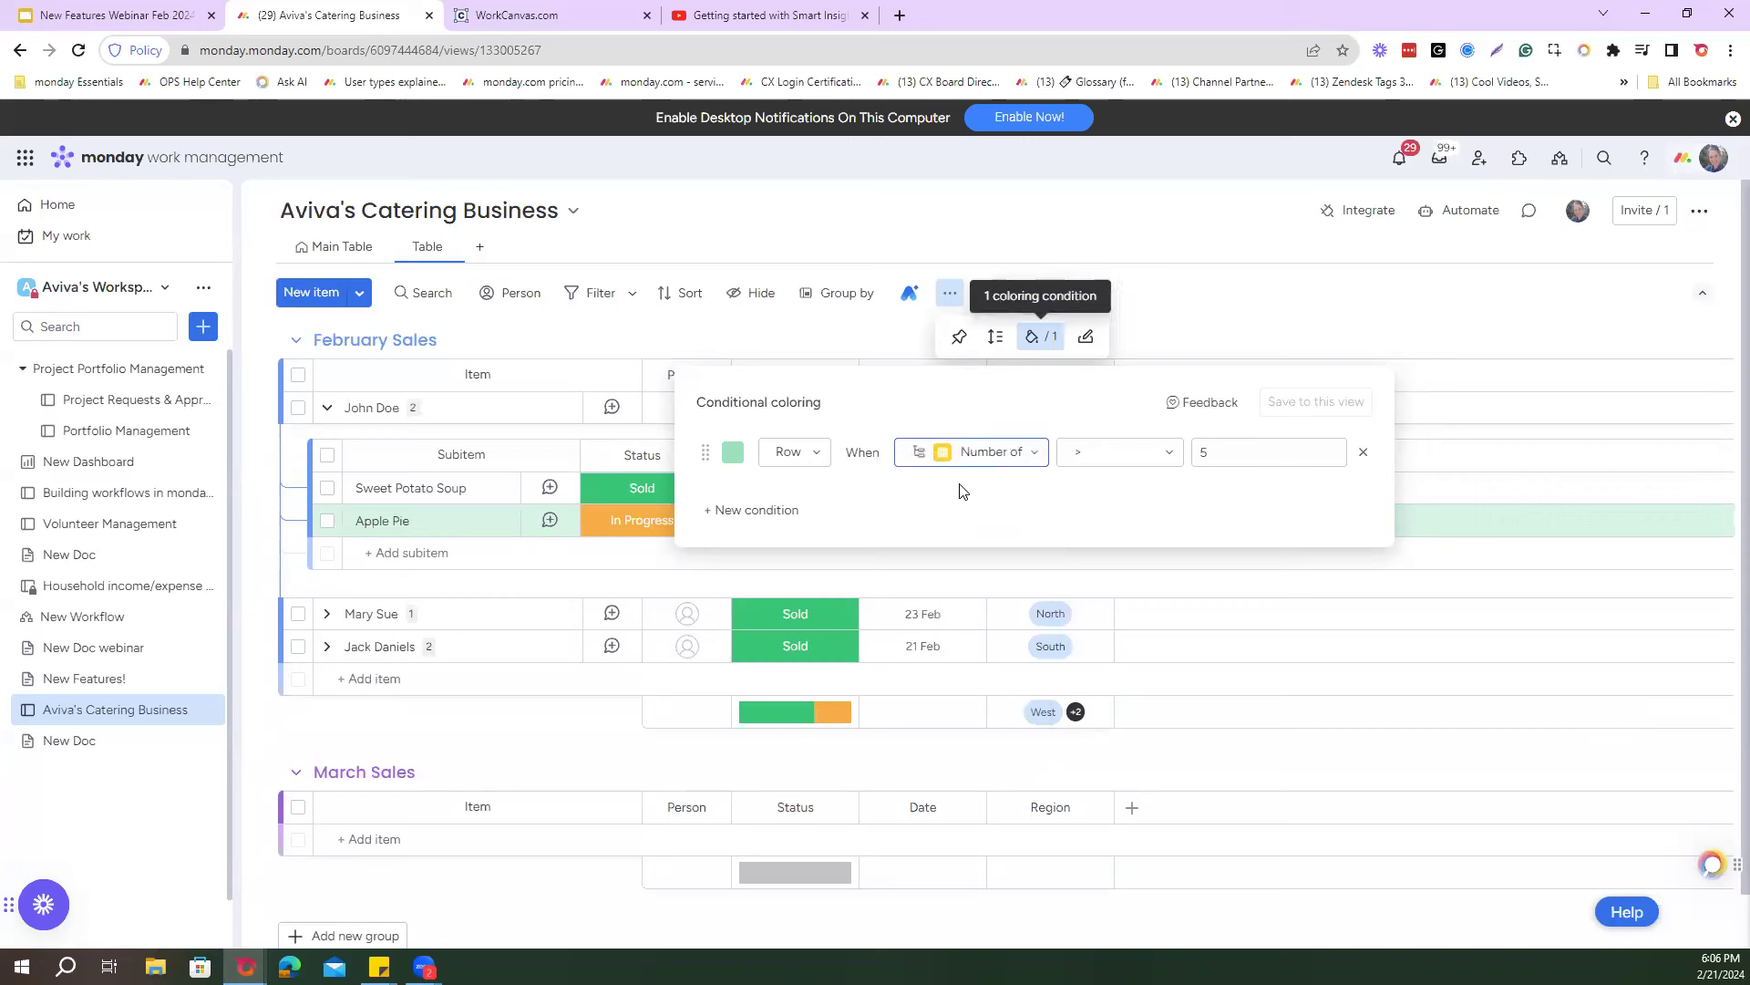
click(1145, 456)
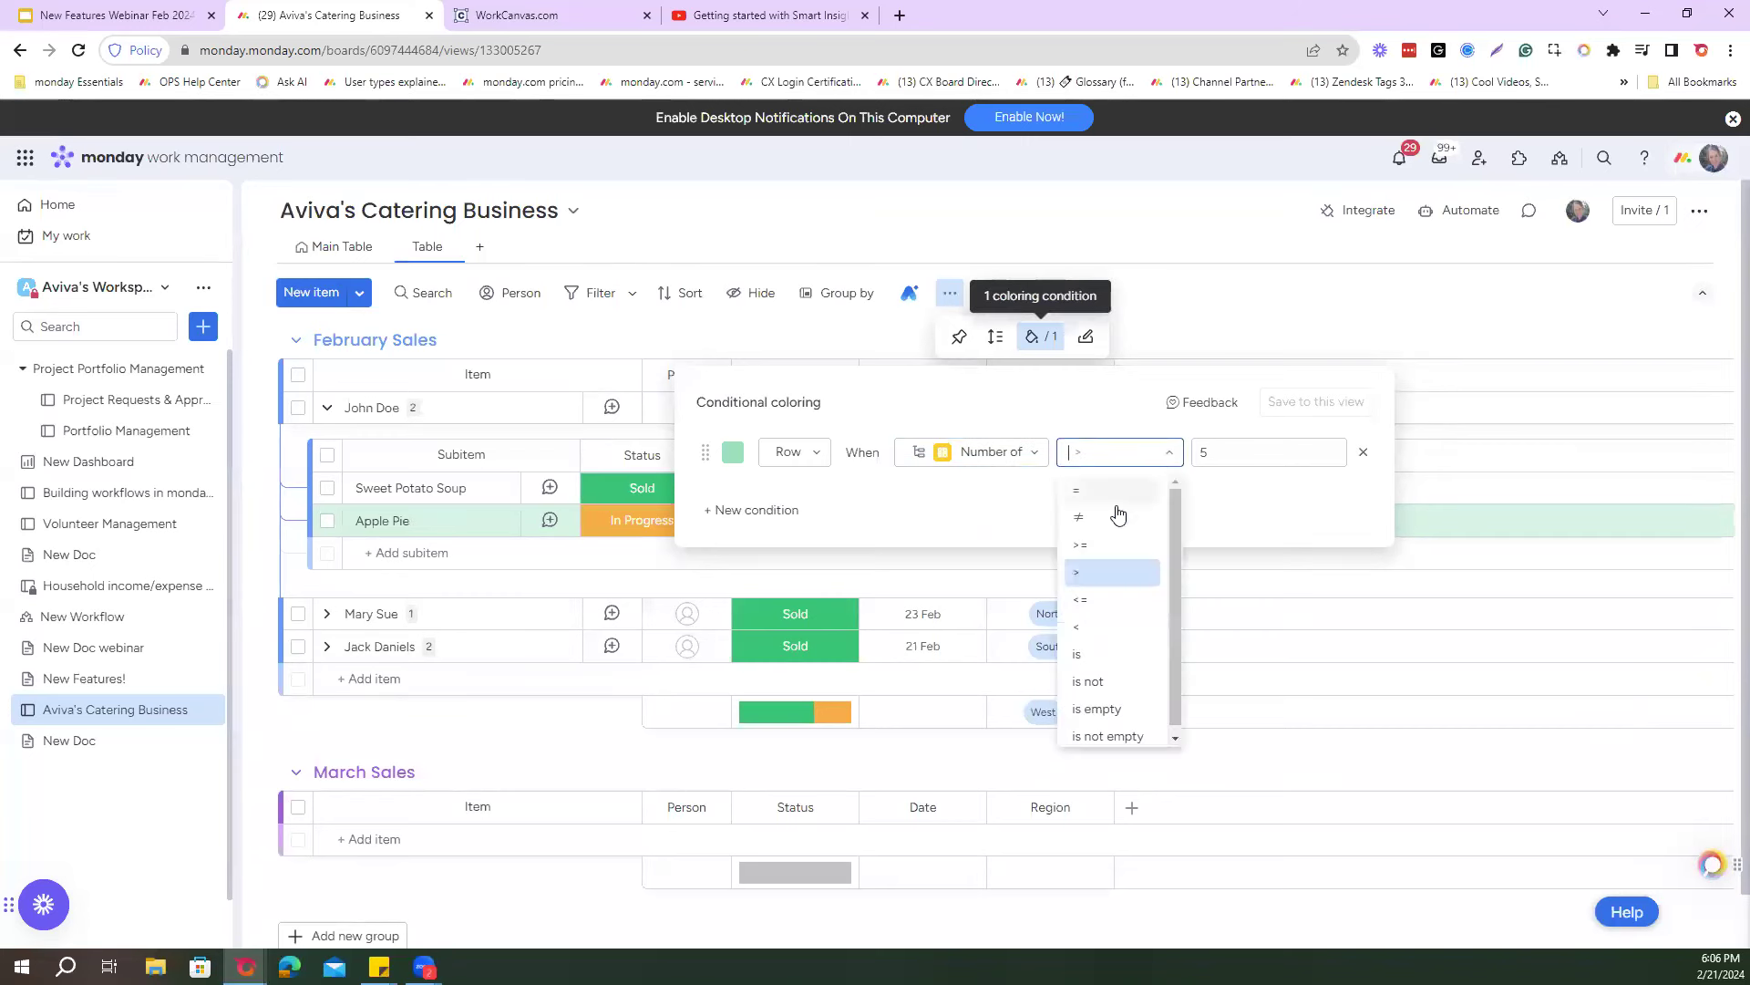
click(1083, 574)
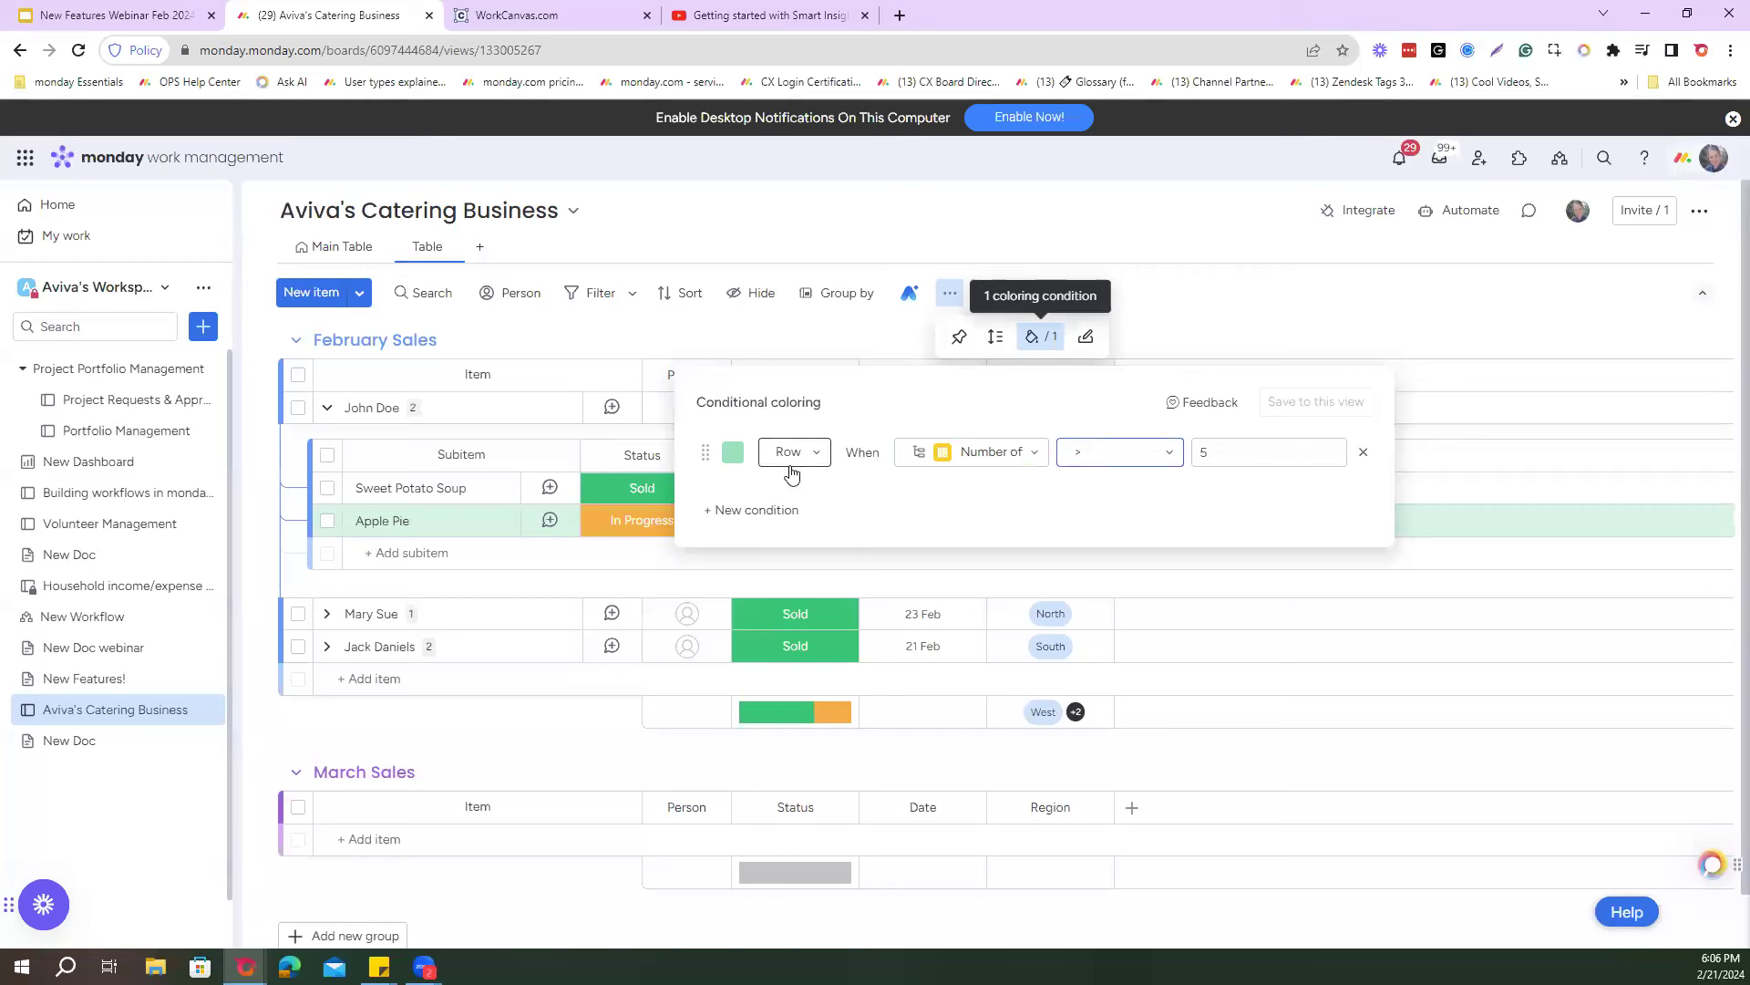
click(254, 331)
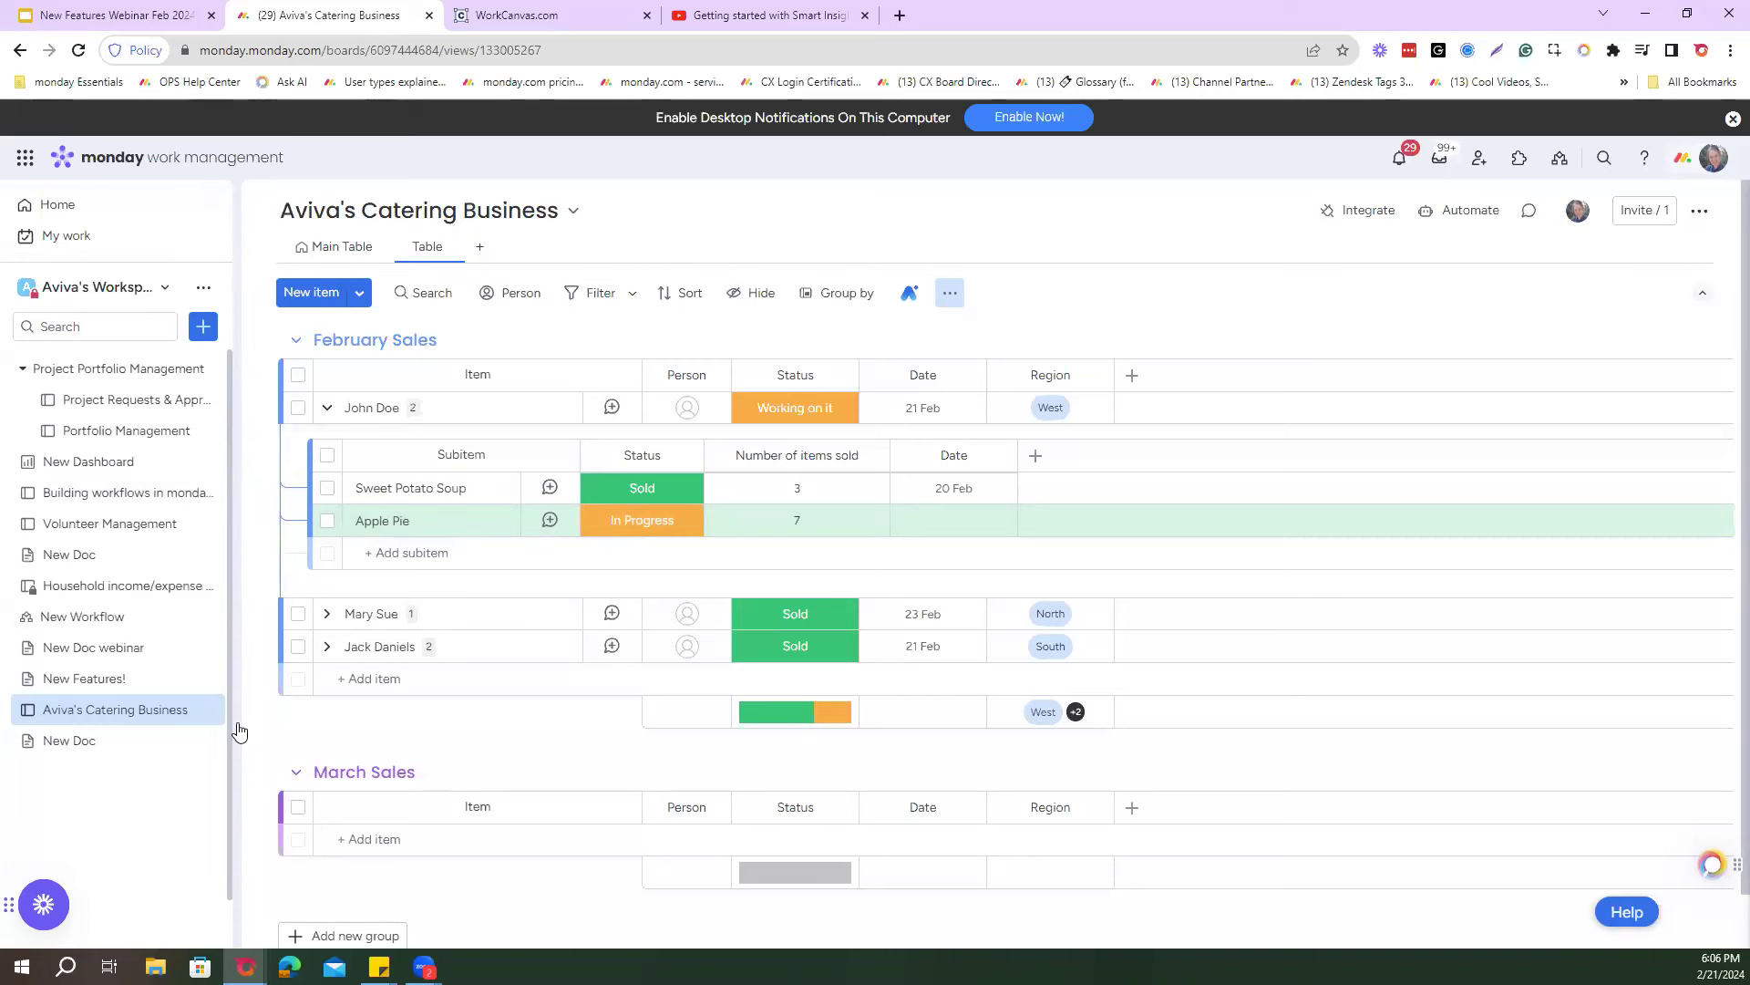
Collapse the first item, then expand all February Sales items to show every subitem
click(325, 412)
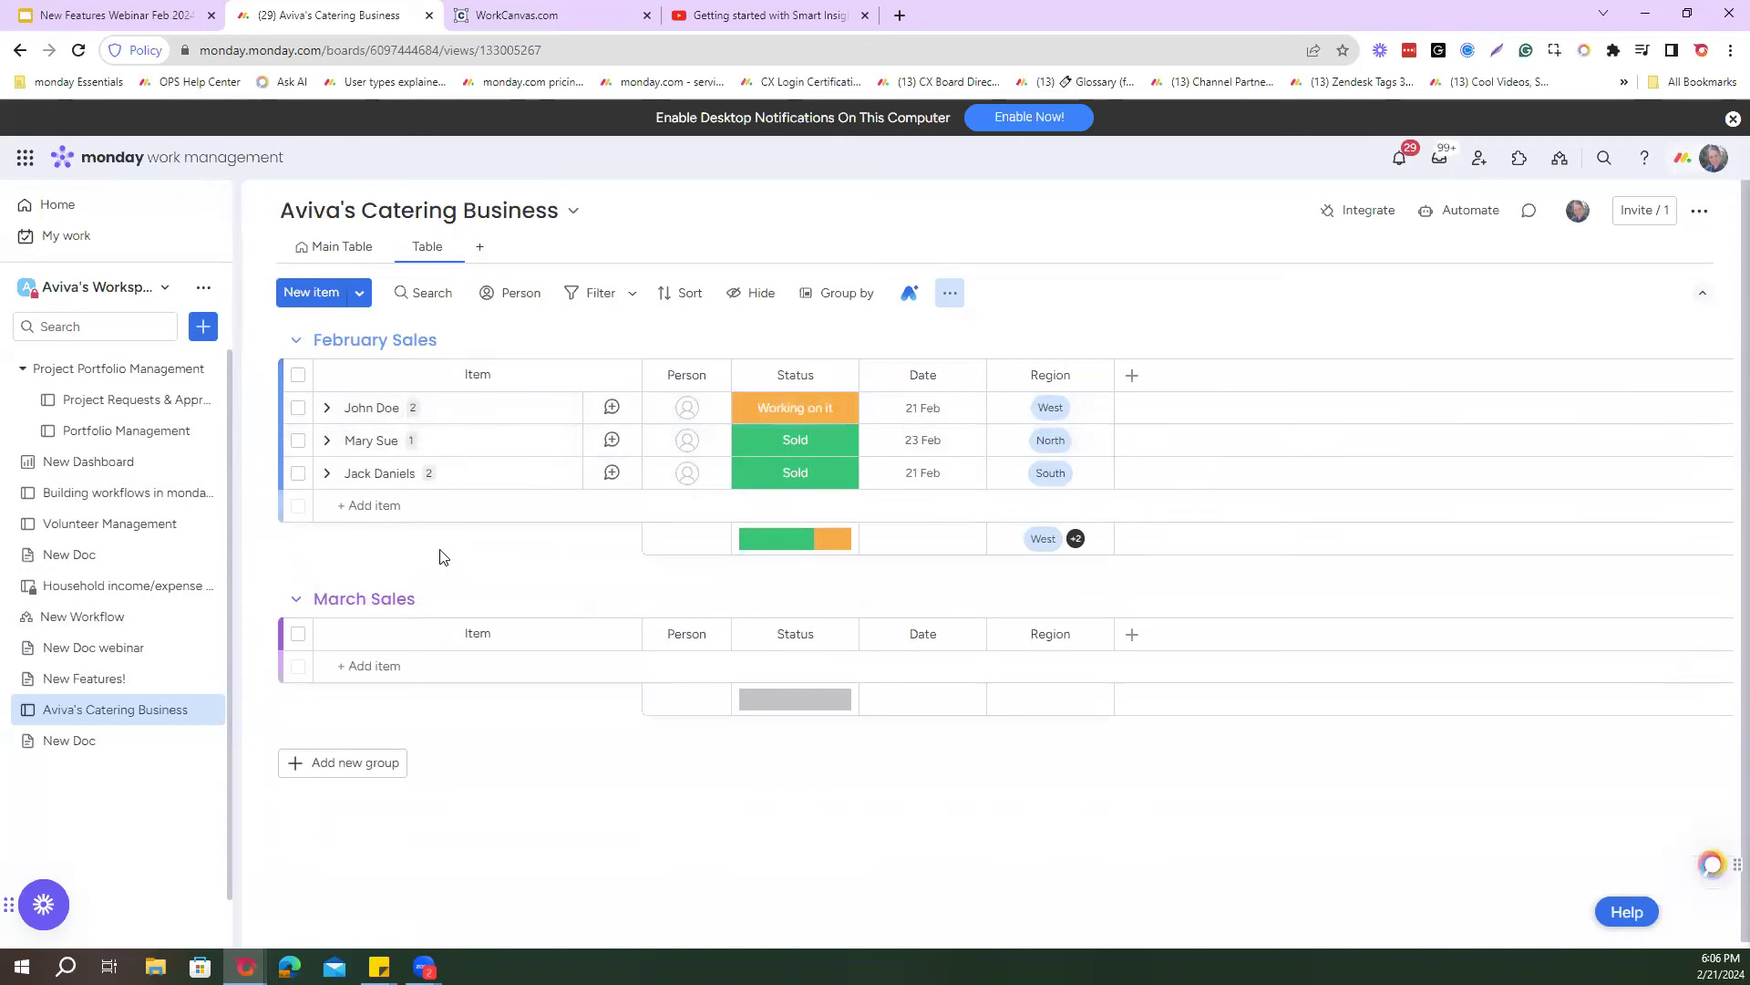
click(261, 409)
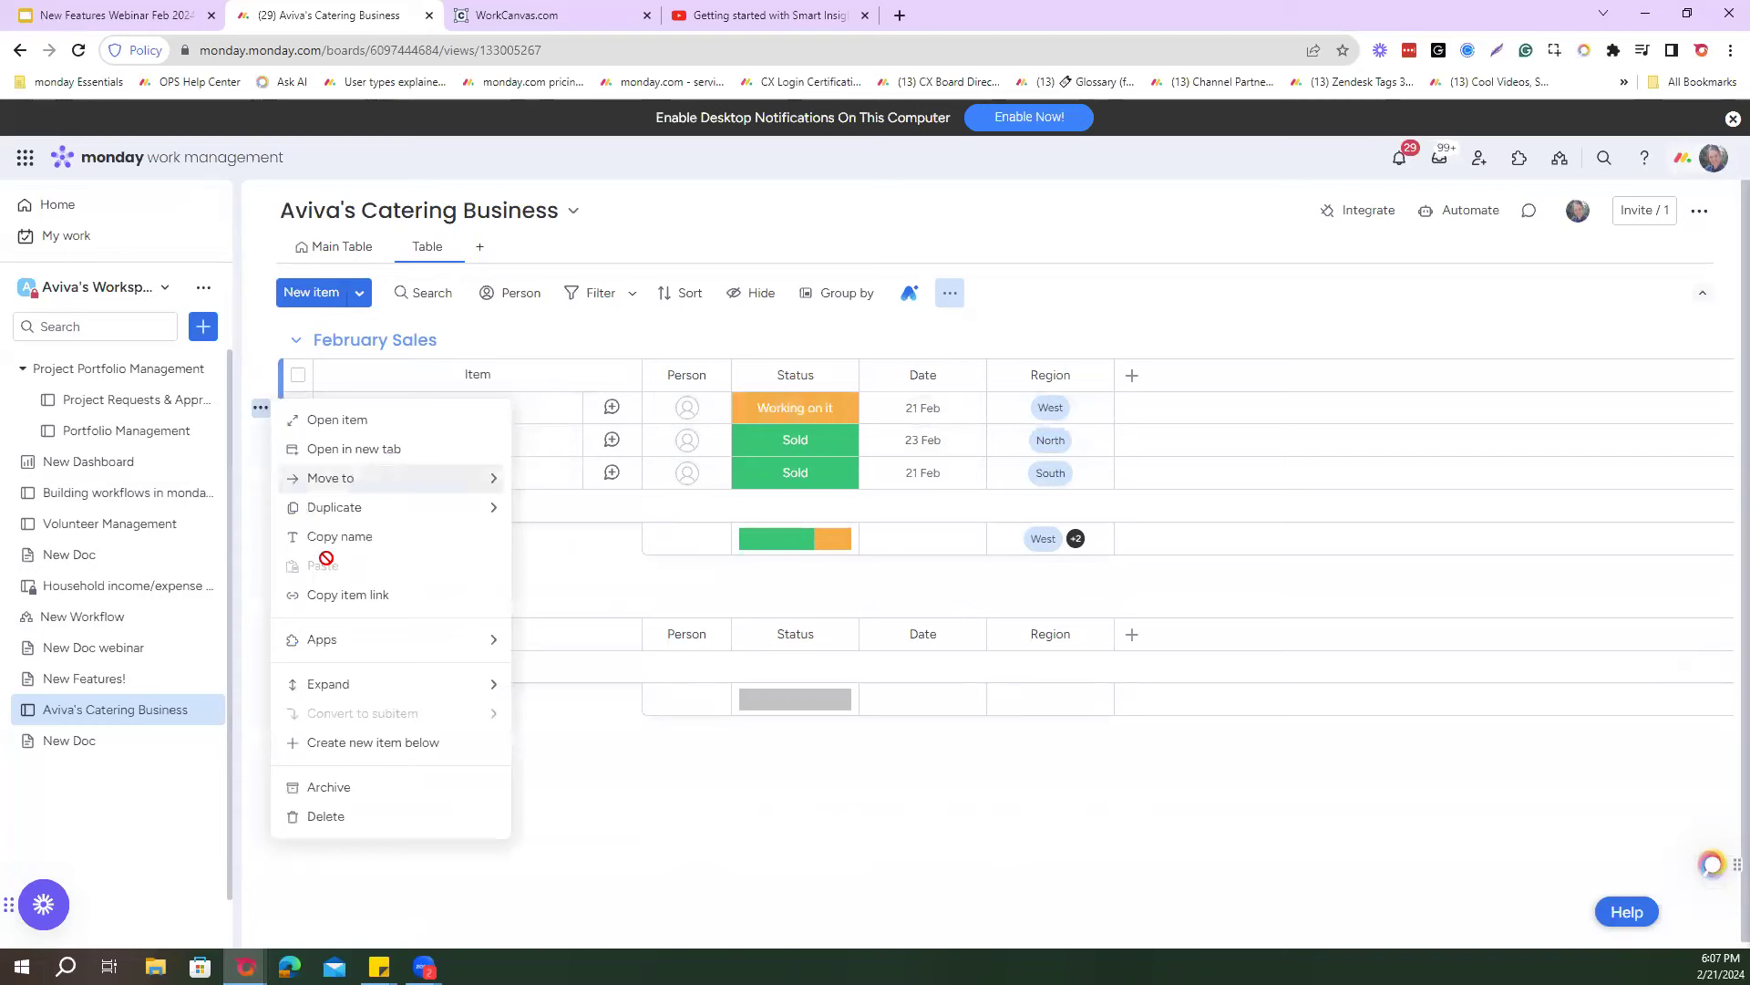
mouse_move(365, 688)
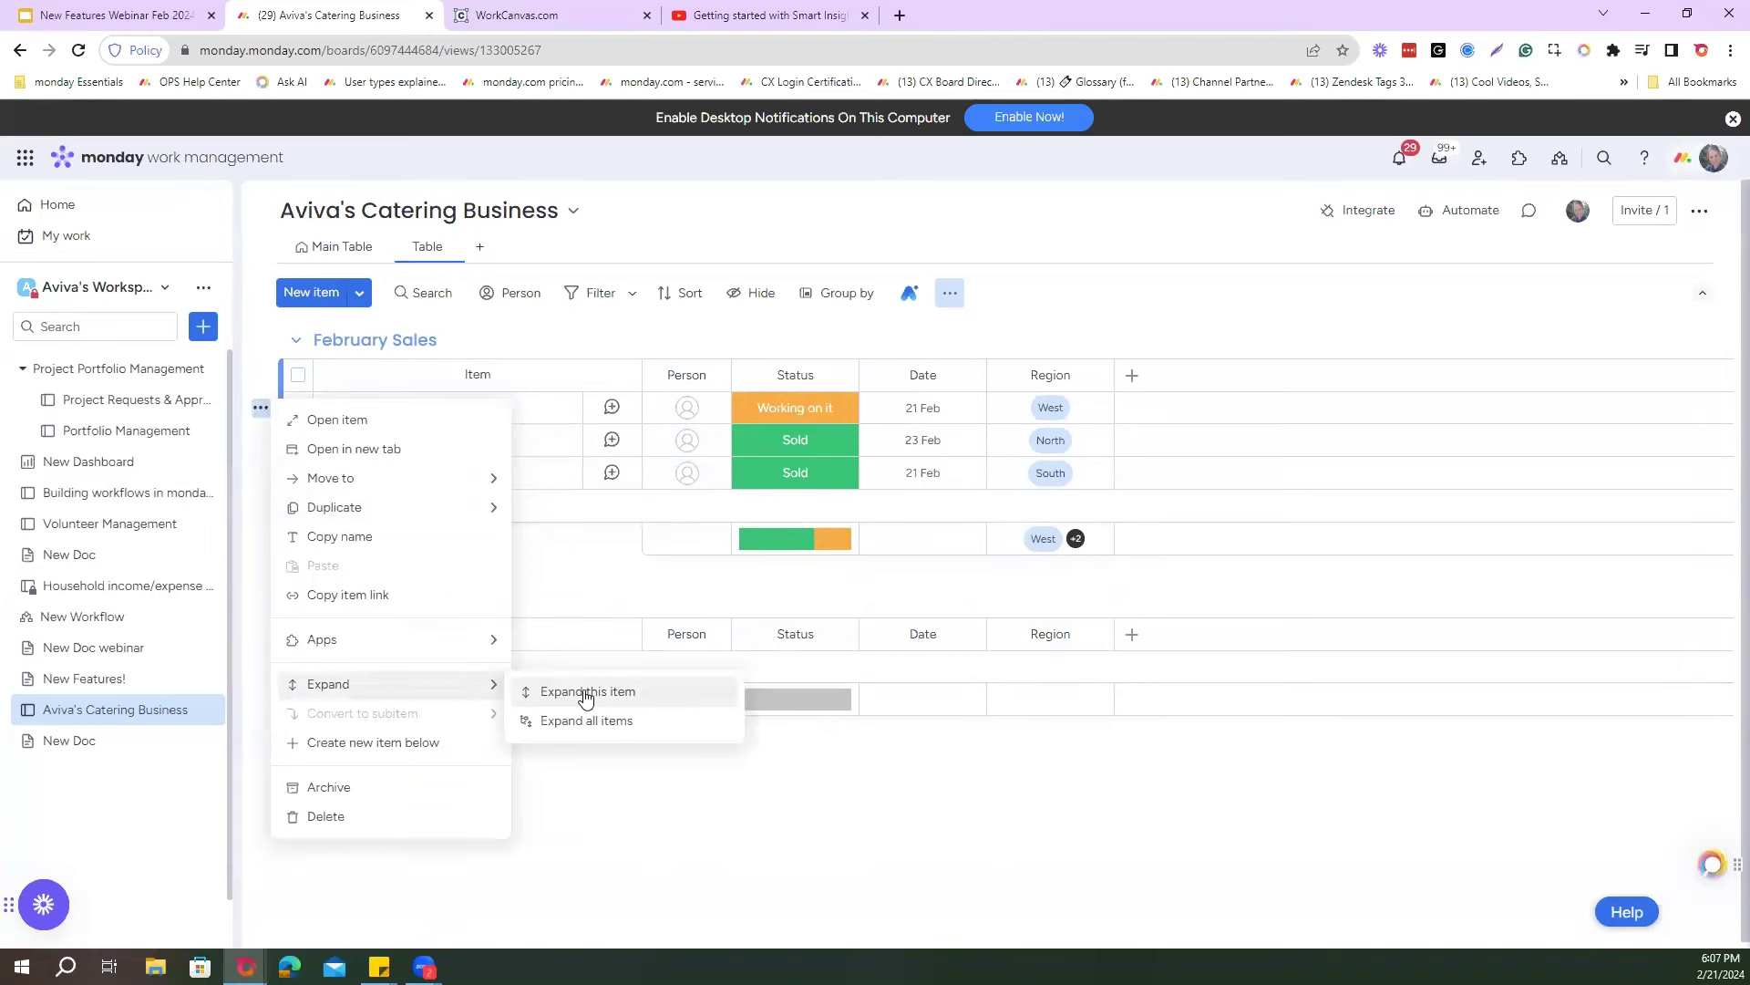
click(617, 727)
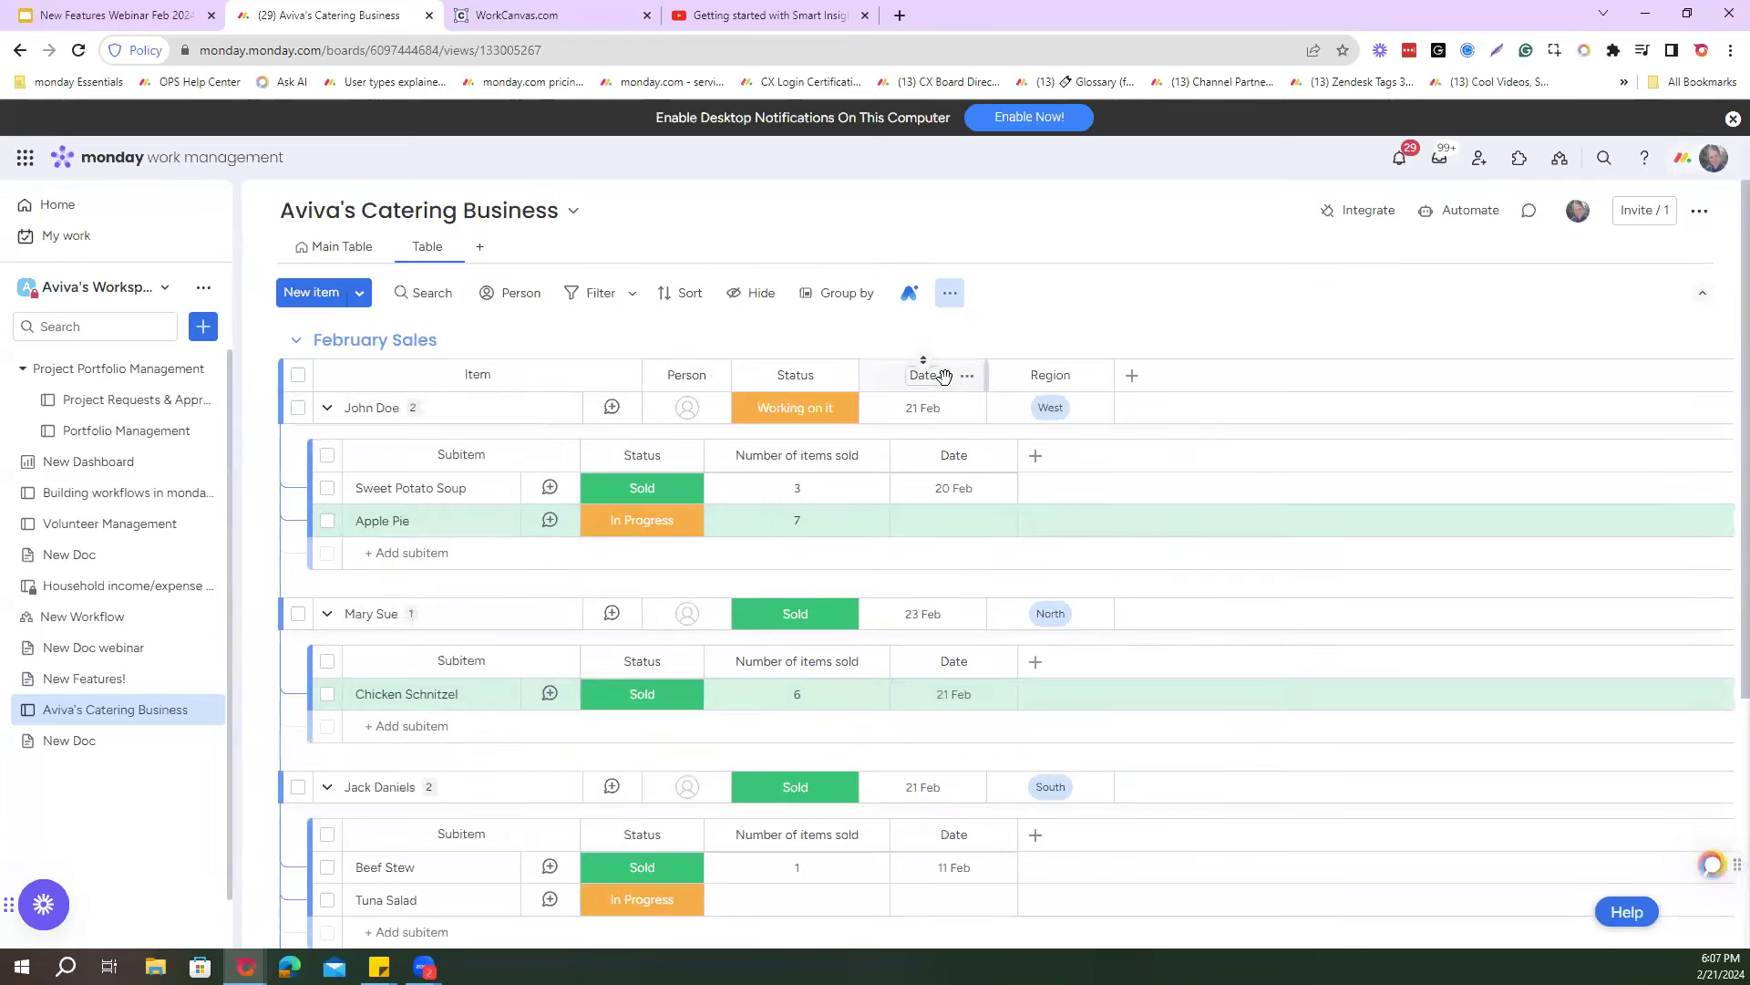
scroll(857, 380, down, 3)
scroll(849, 460, up, 1)
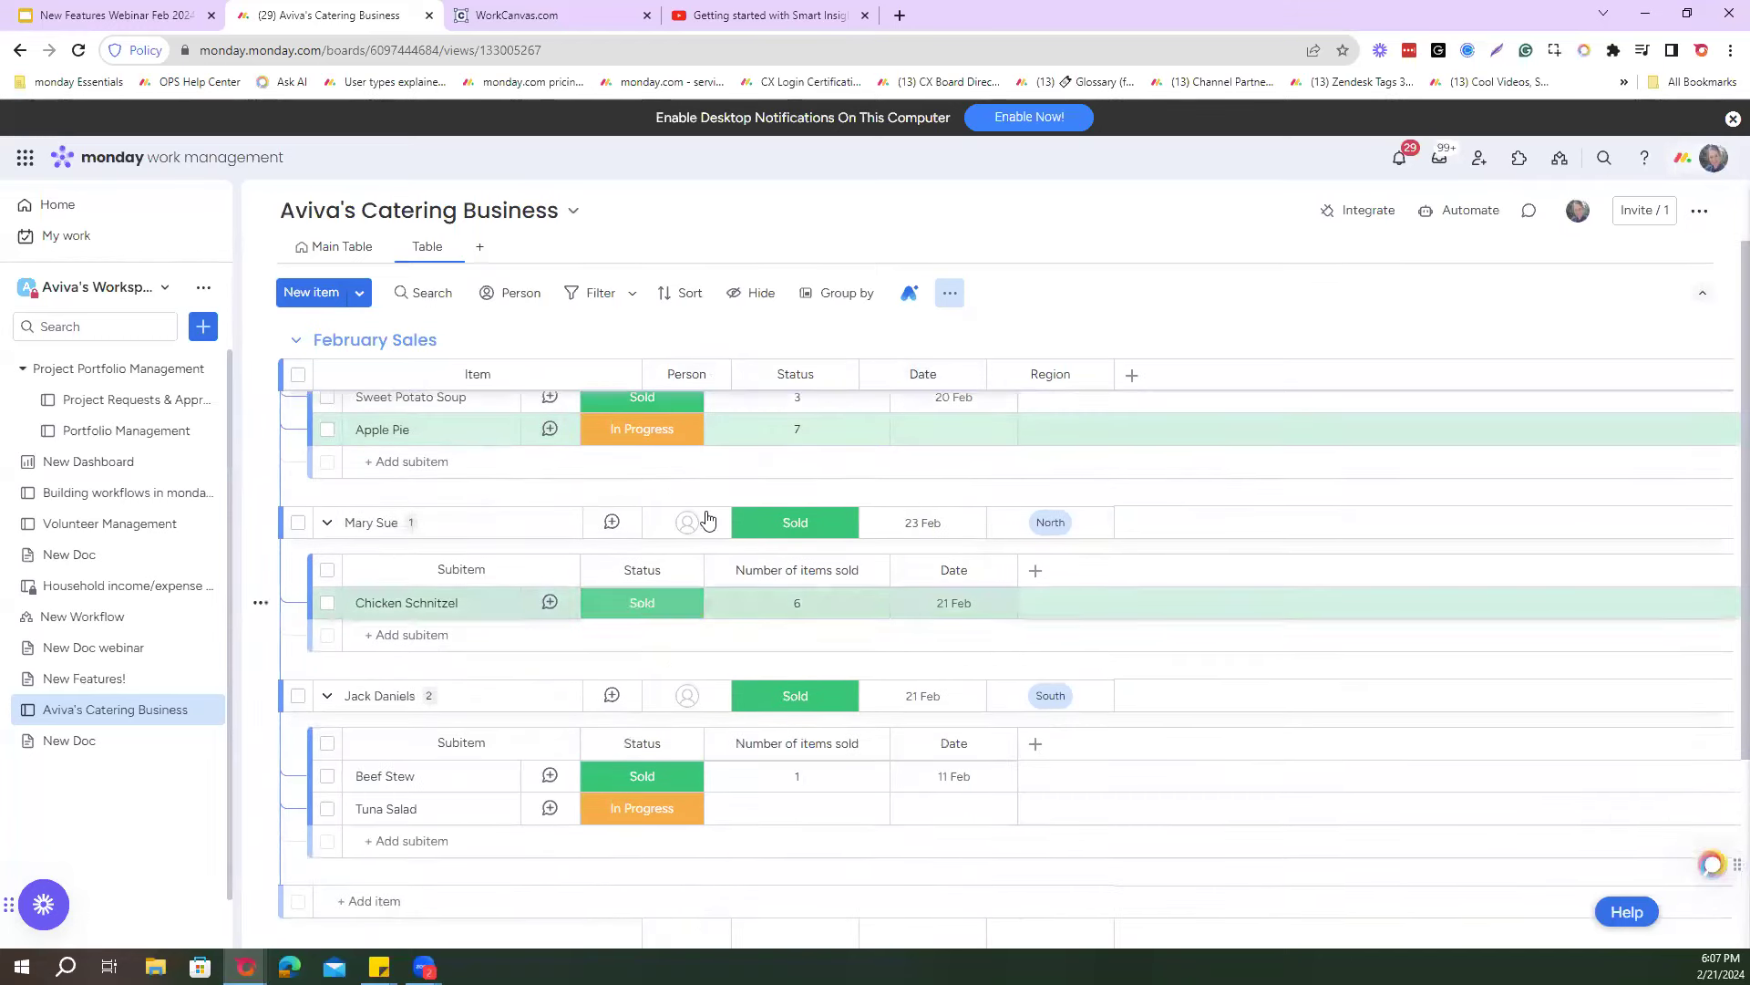
scroll(583, 547, up, 1)
click(775, 553)
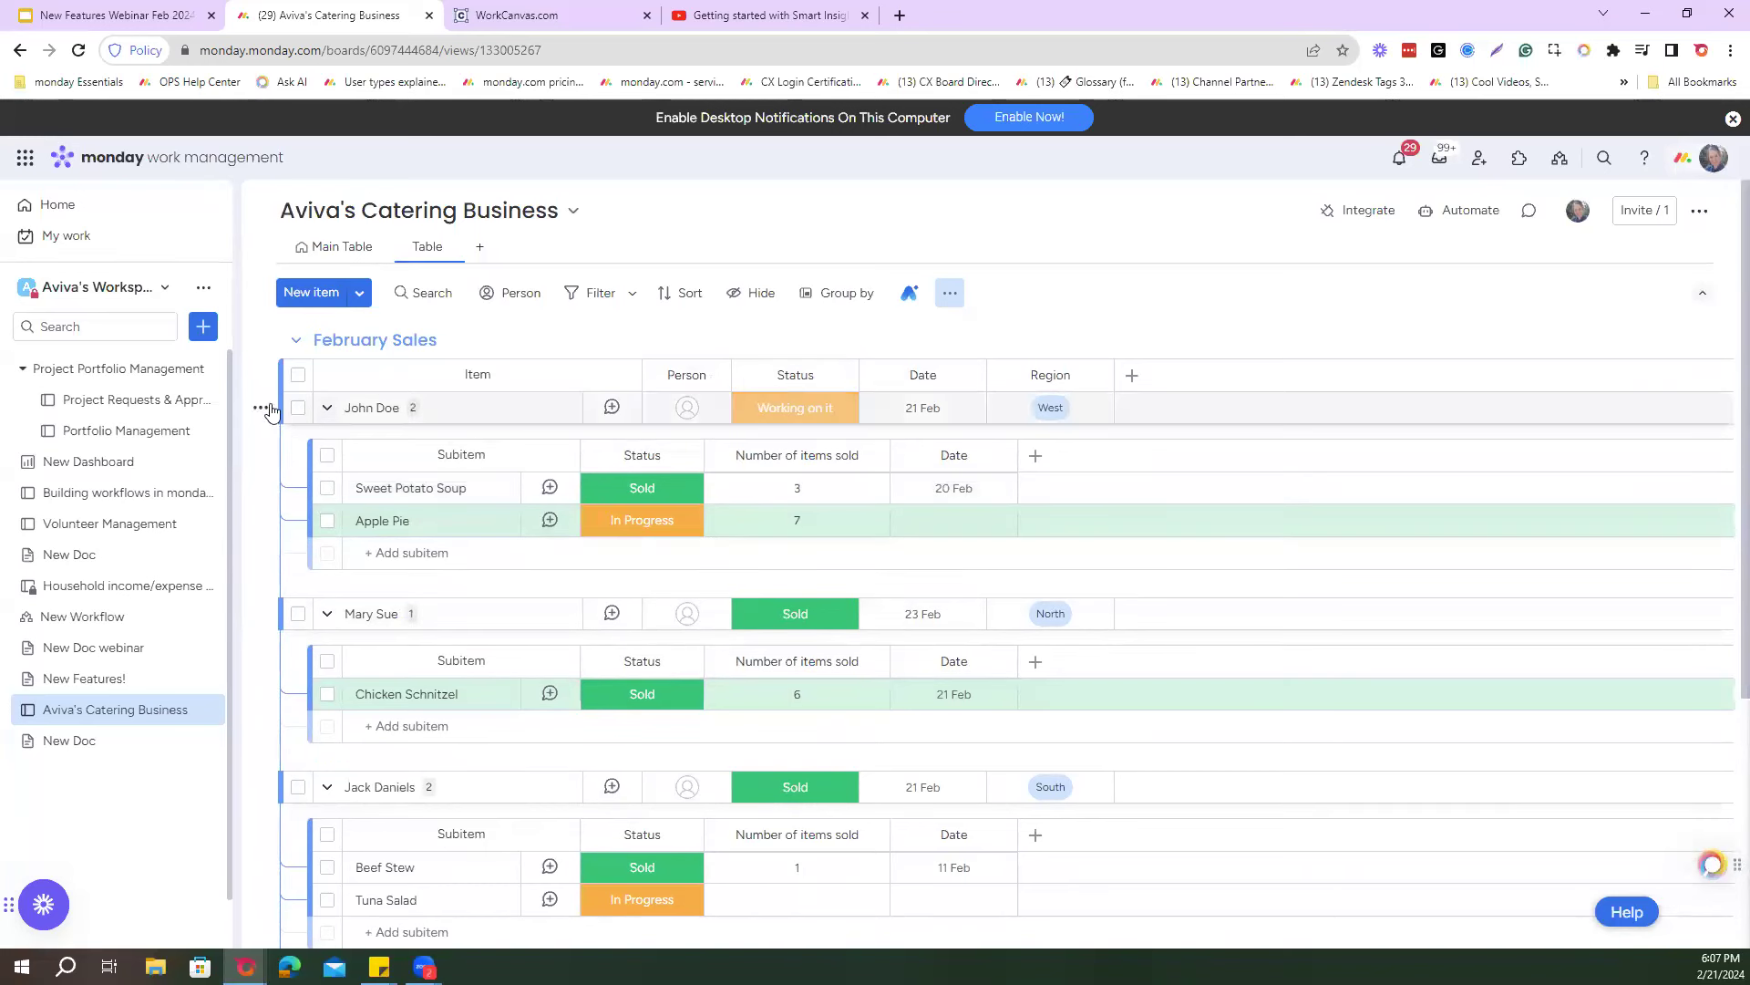
Collapse all items so every subitem table is hidden
click(260, 407)
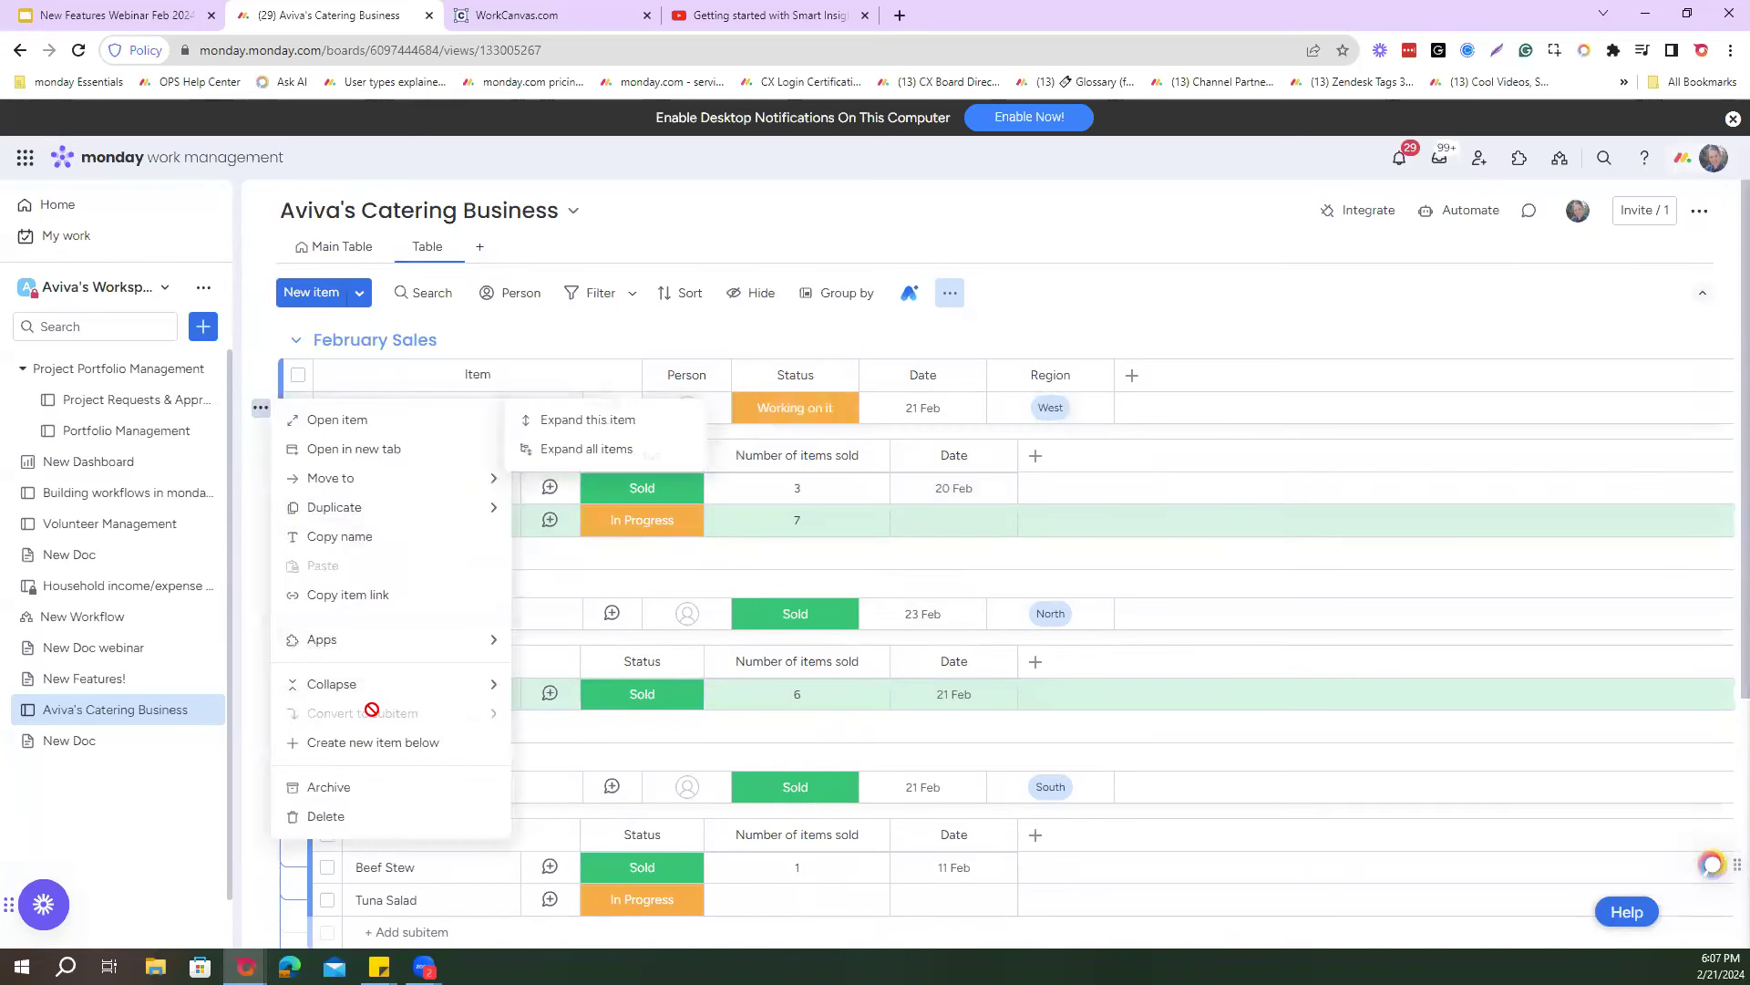
mouse_move(386, 688)
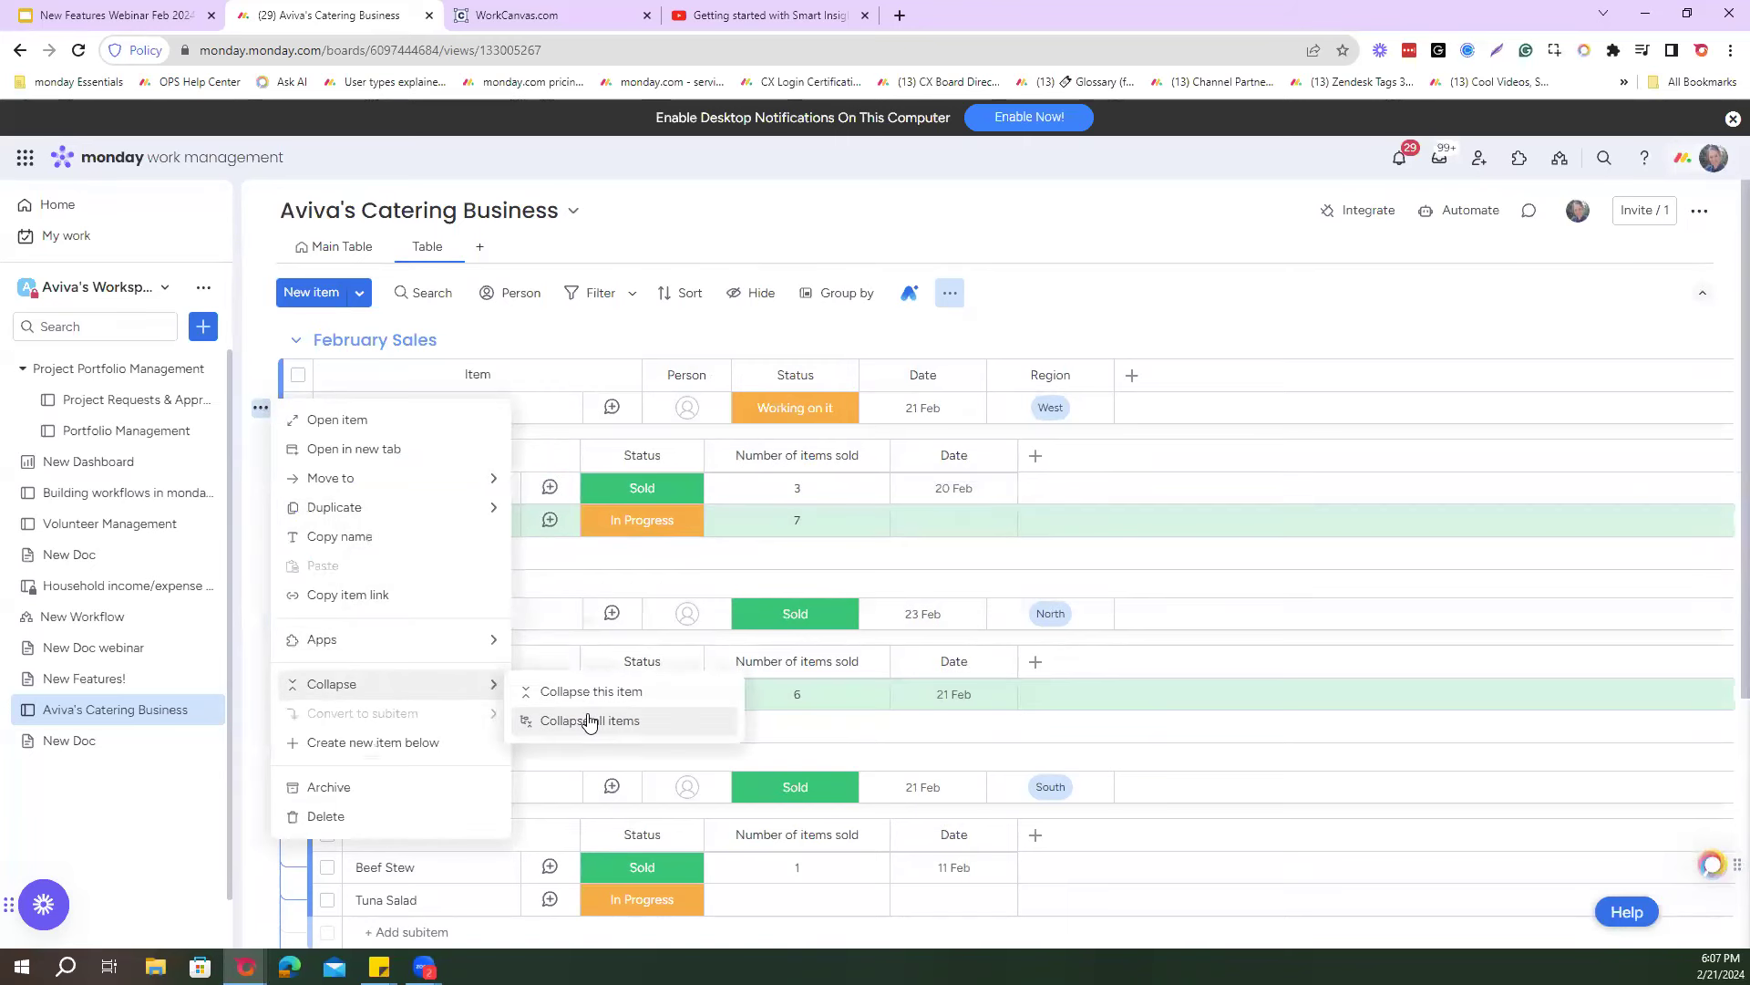
click(590, 722)
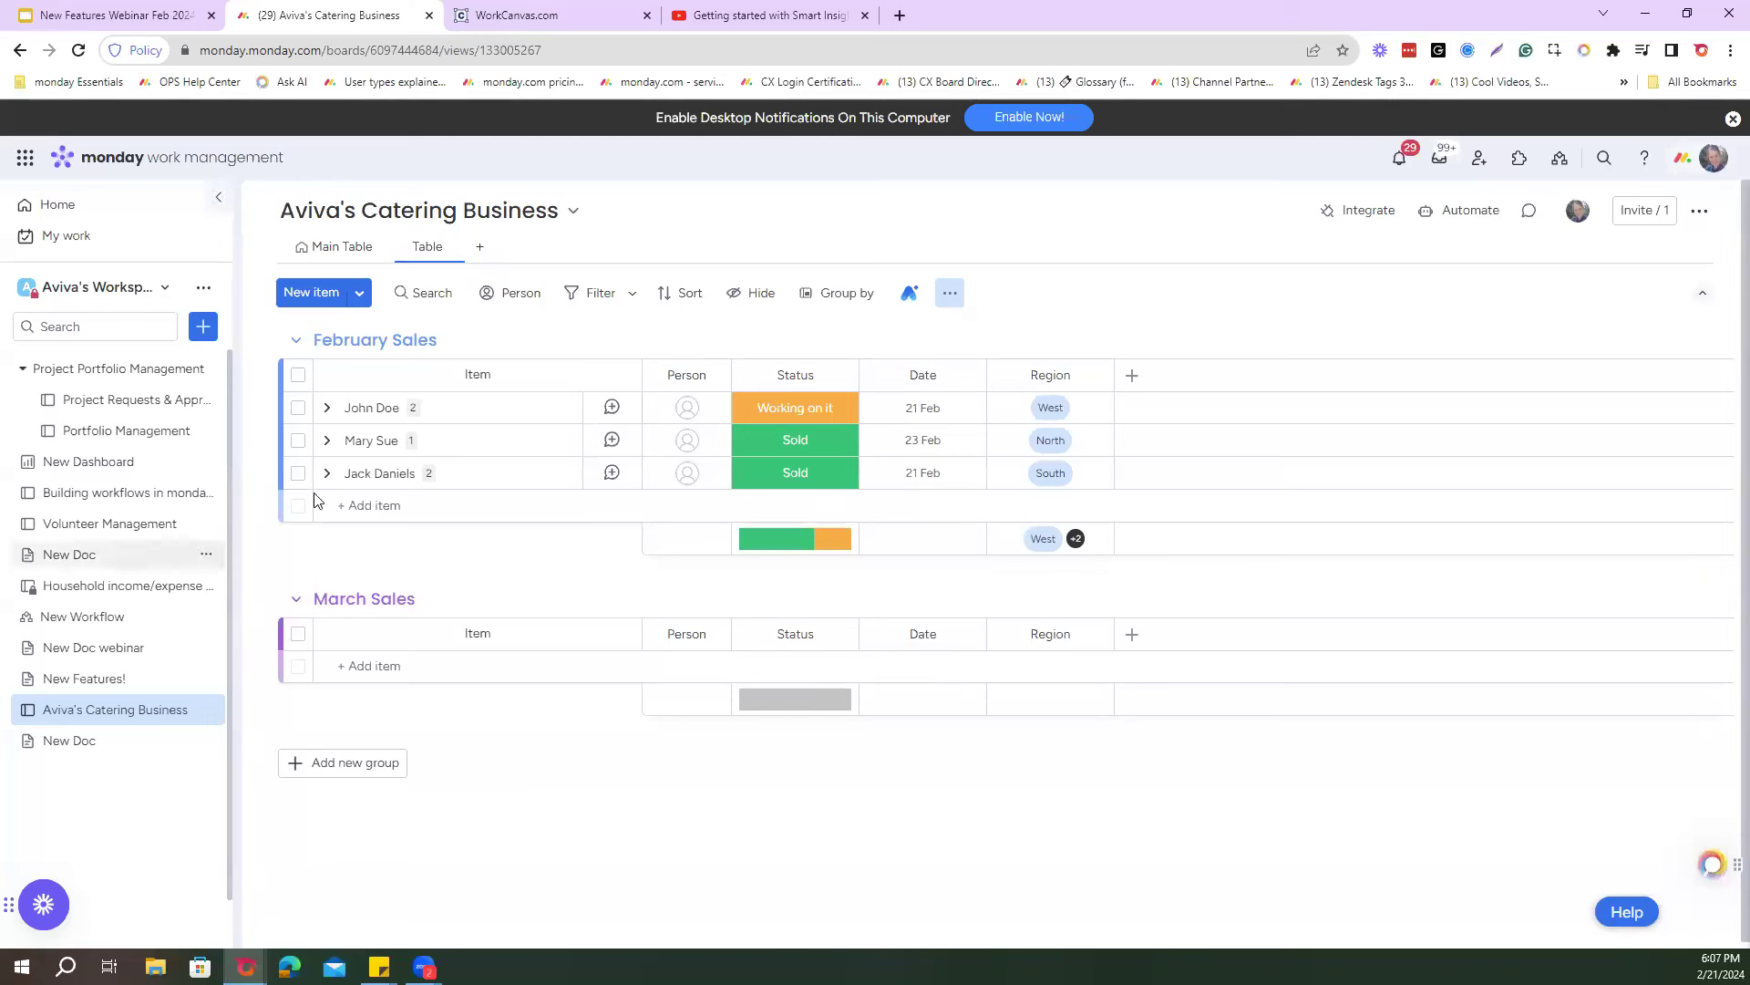
Open the view's extra options and re-expand the first February item's subitems
click(950, 294)
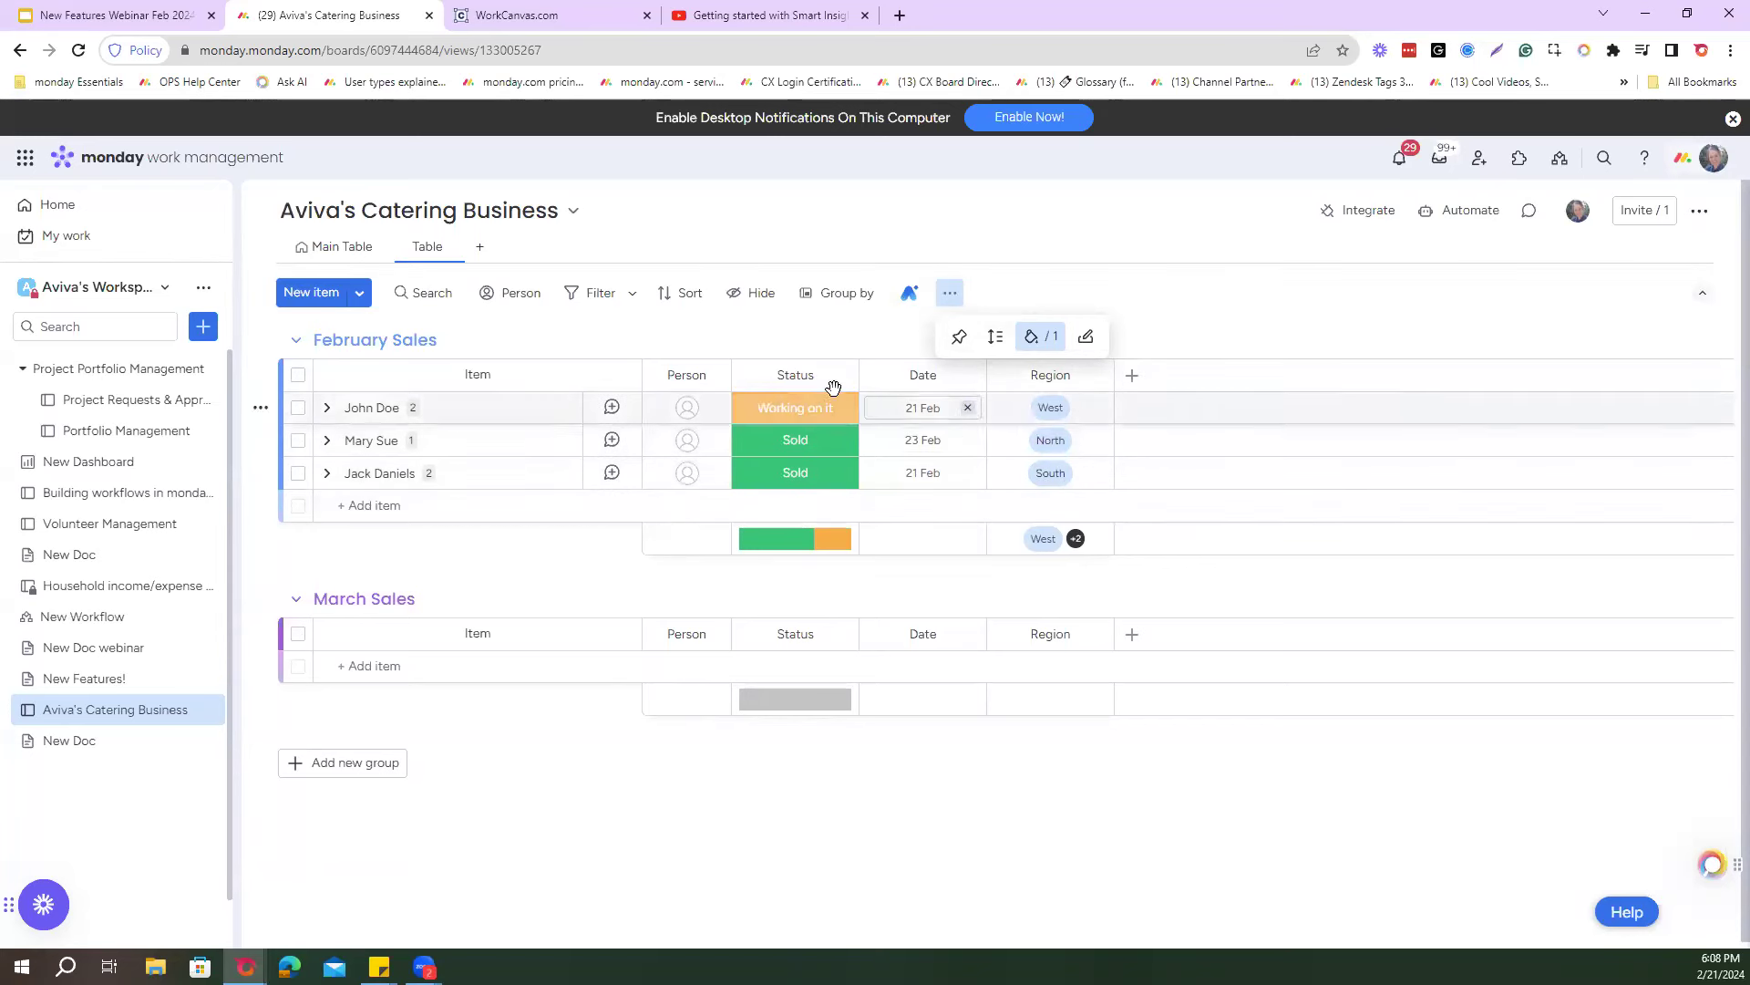
click(327, 407)
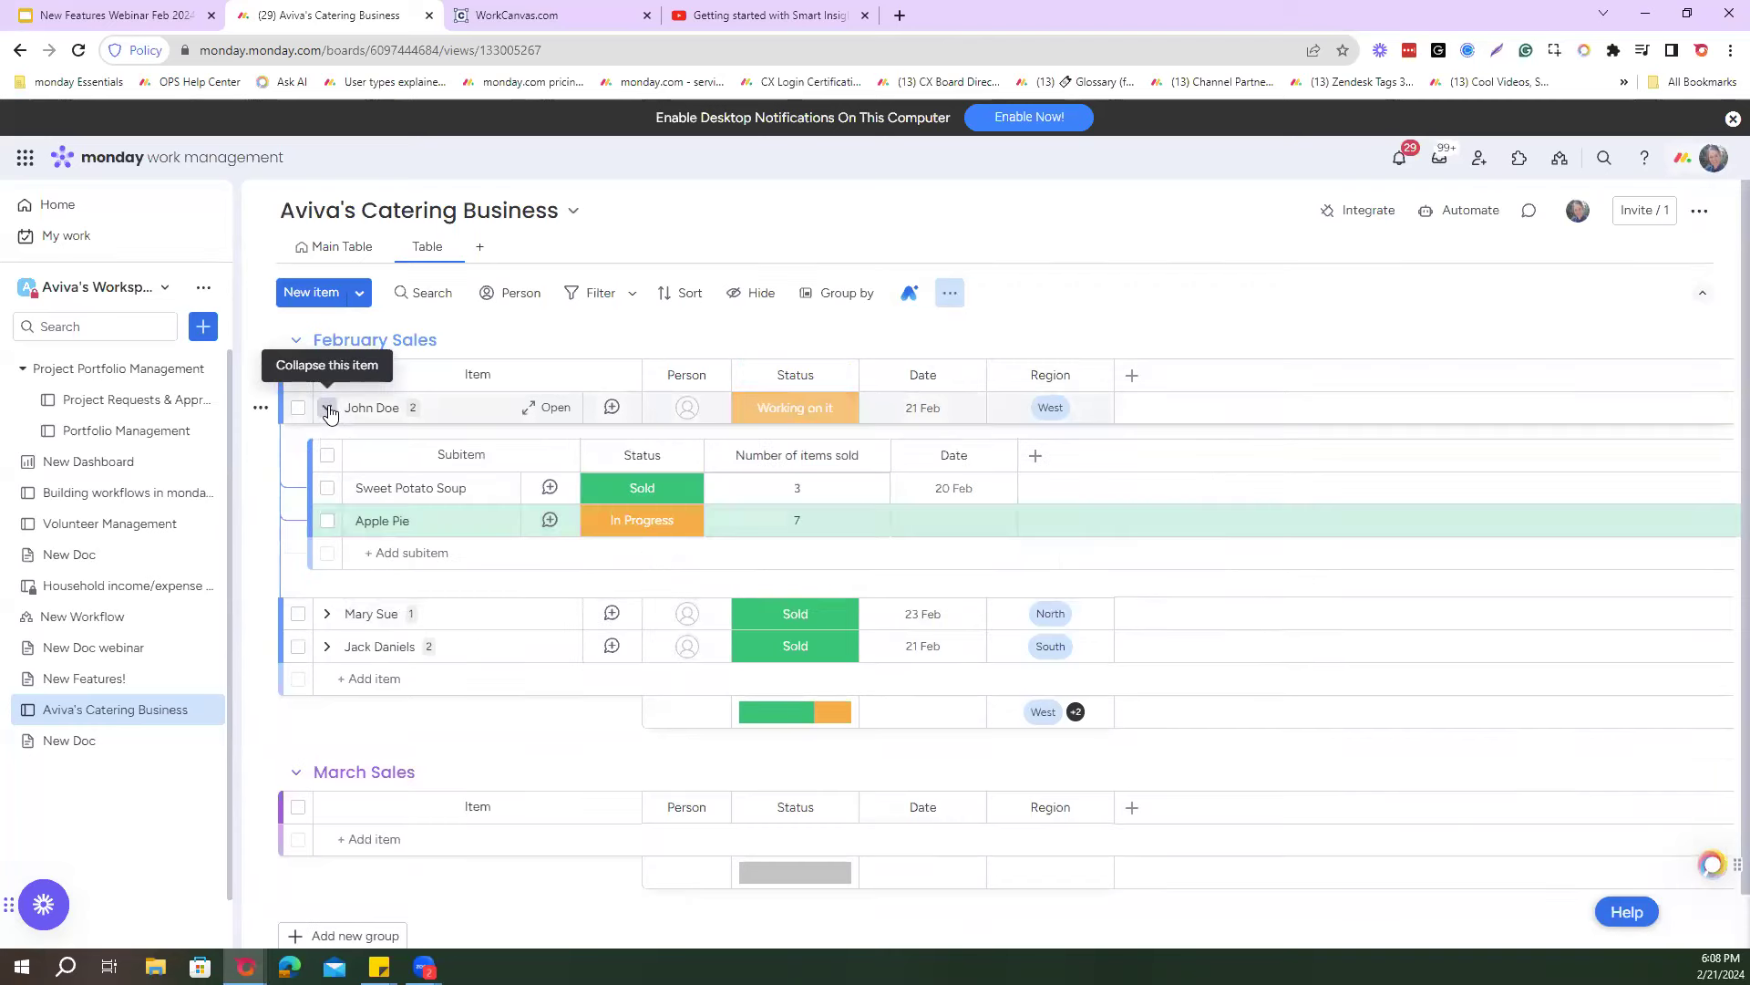
click(950, 293)
click(959, 336)
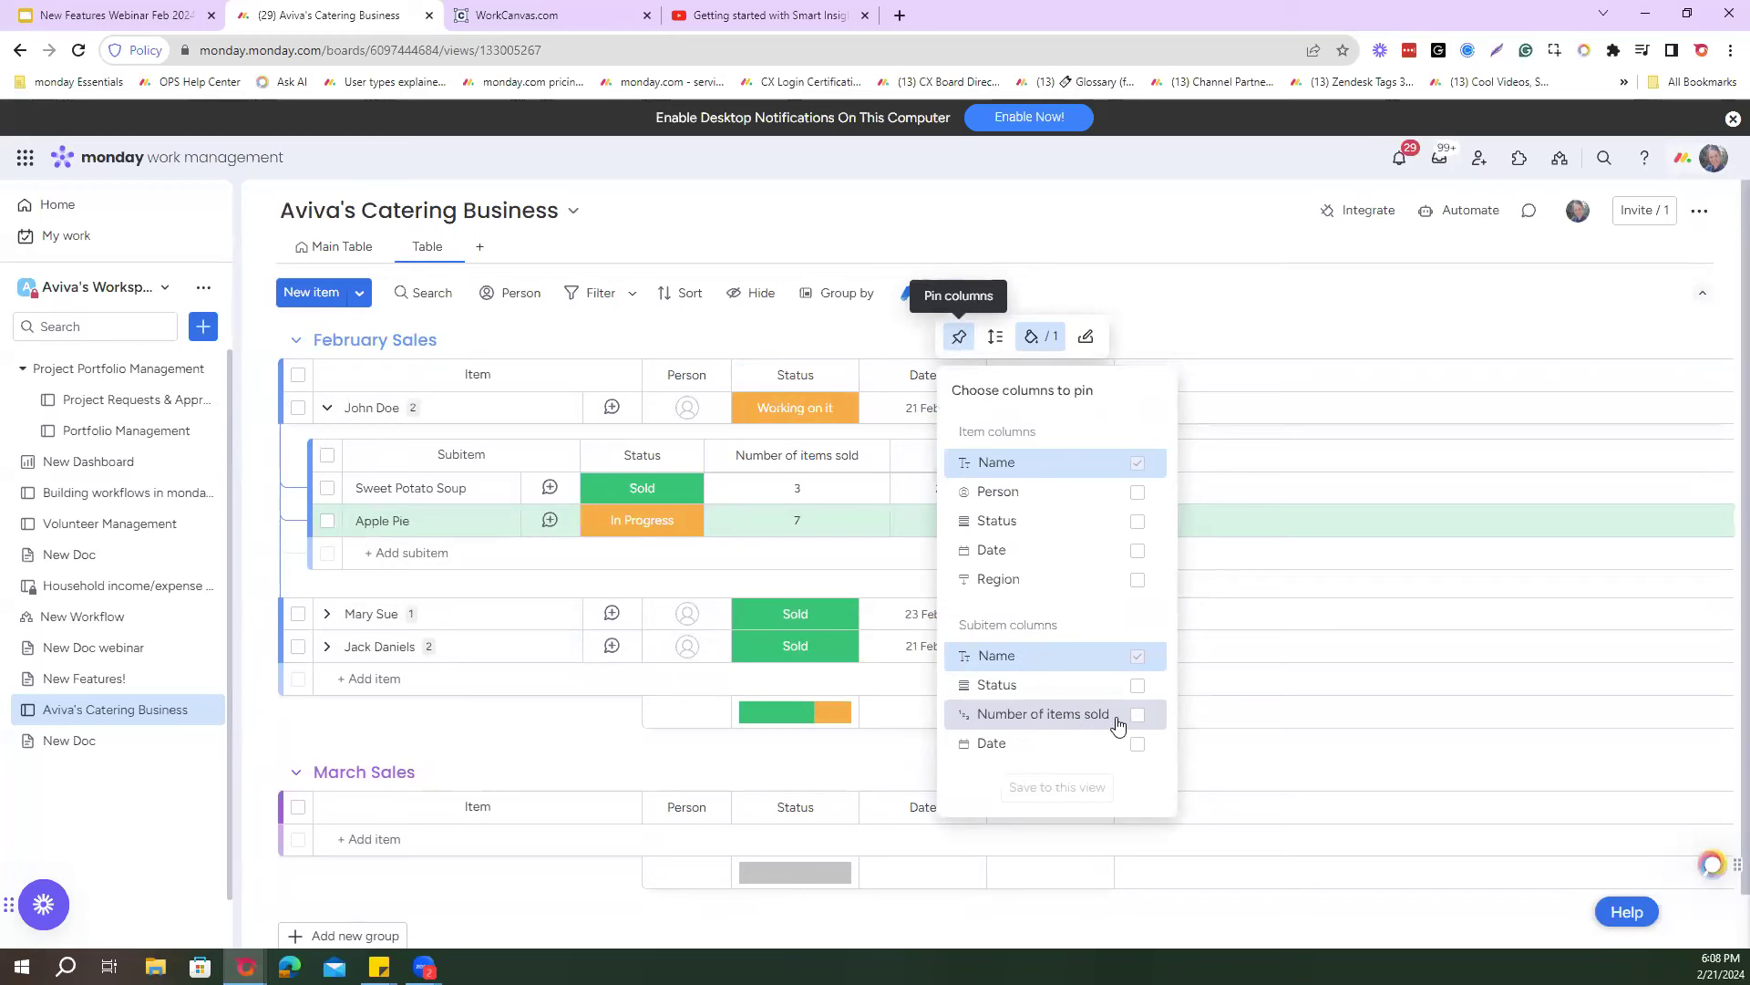
click(782, 336)
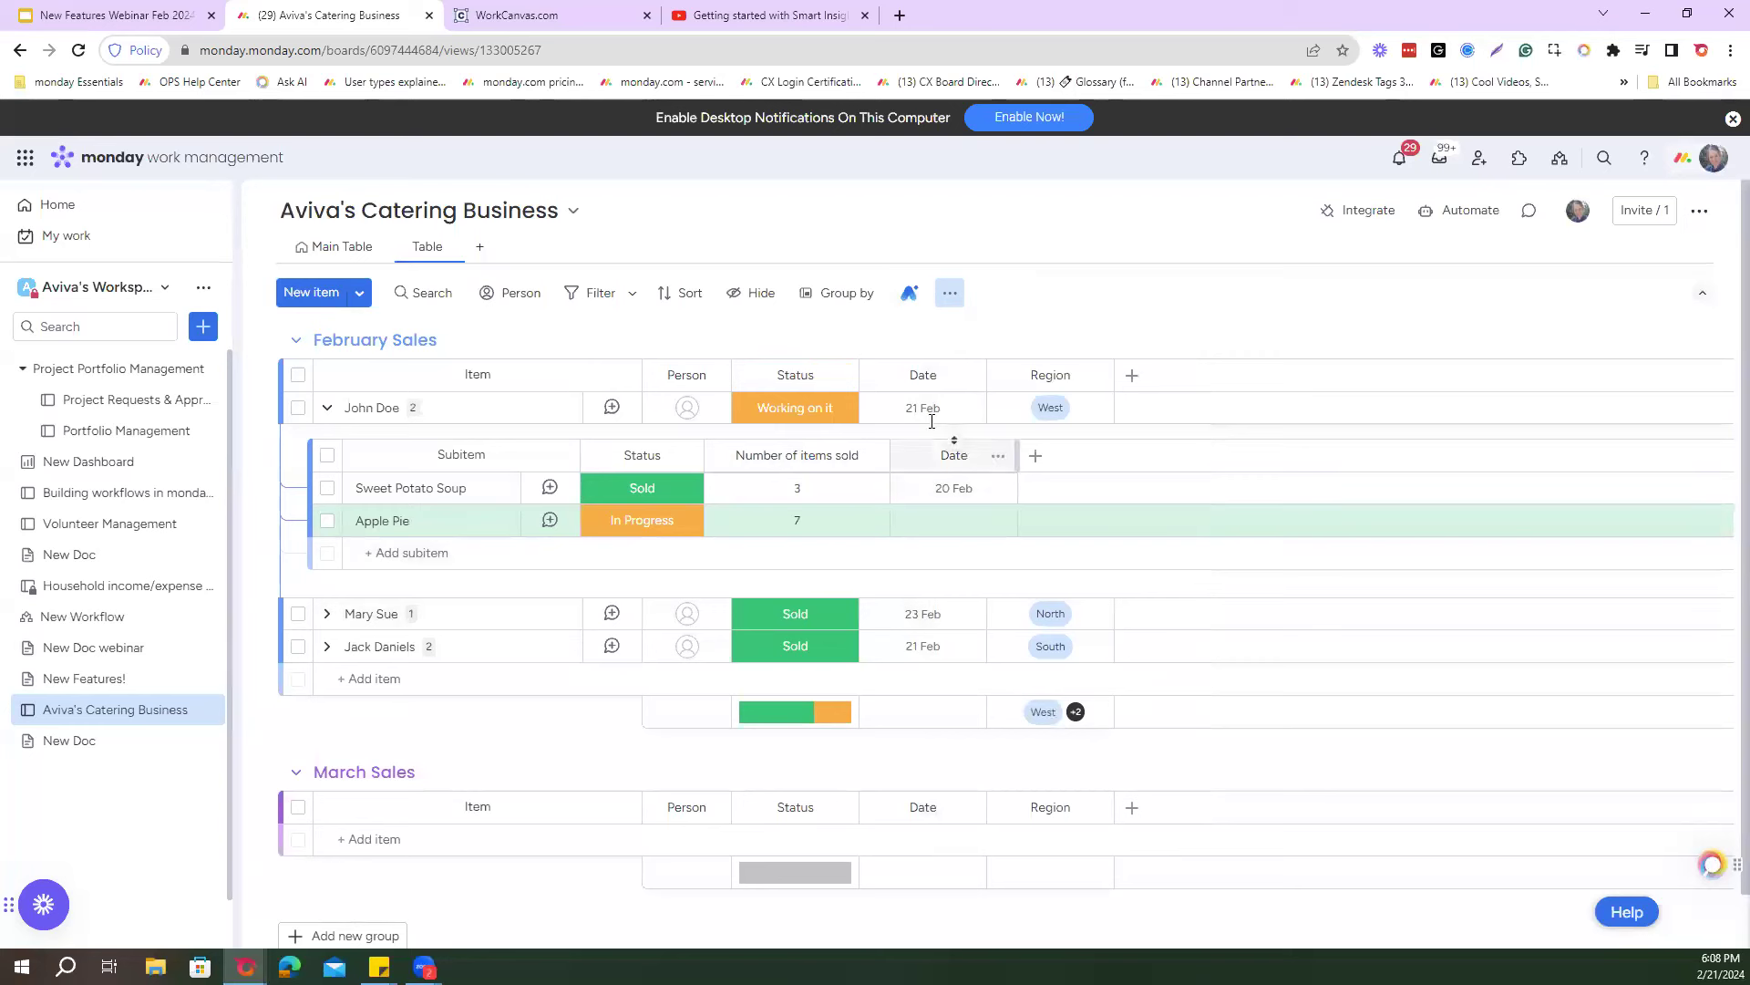
Pin the subitem Status and Number of items sold columns and save them to the Table view
click(950, 295)
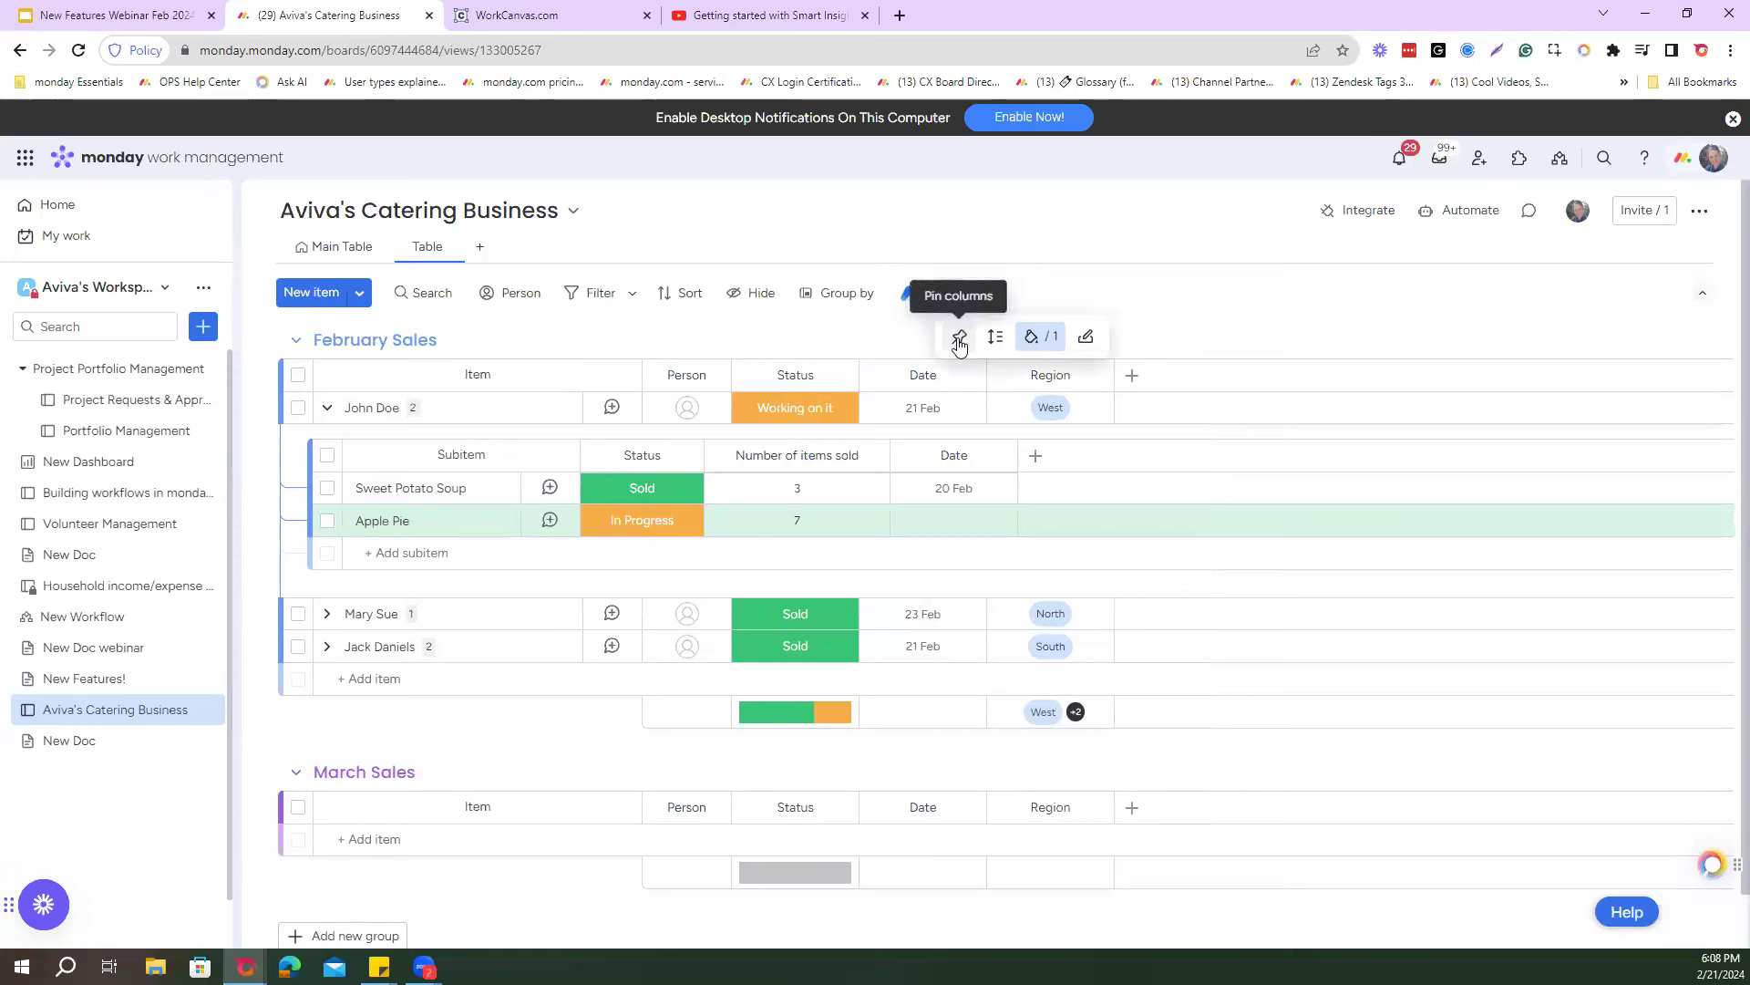
click(958, 336)
click(1138, 686)
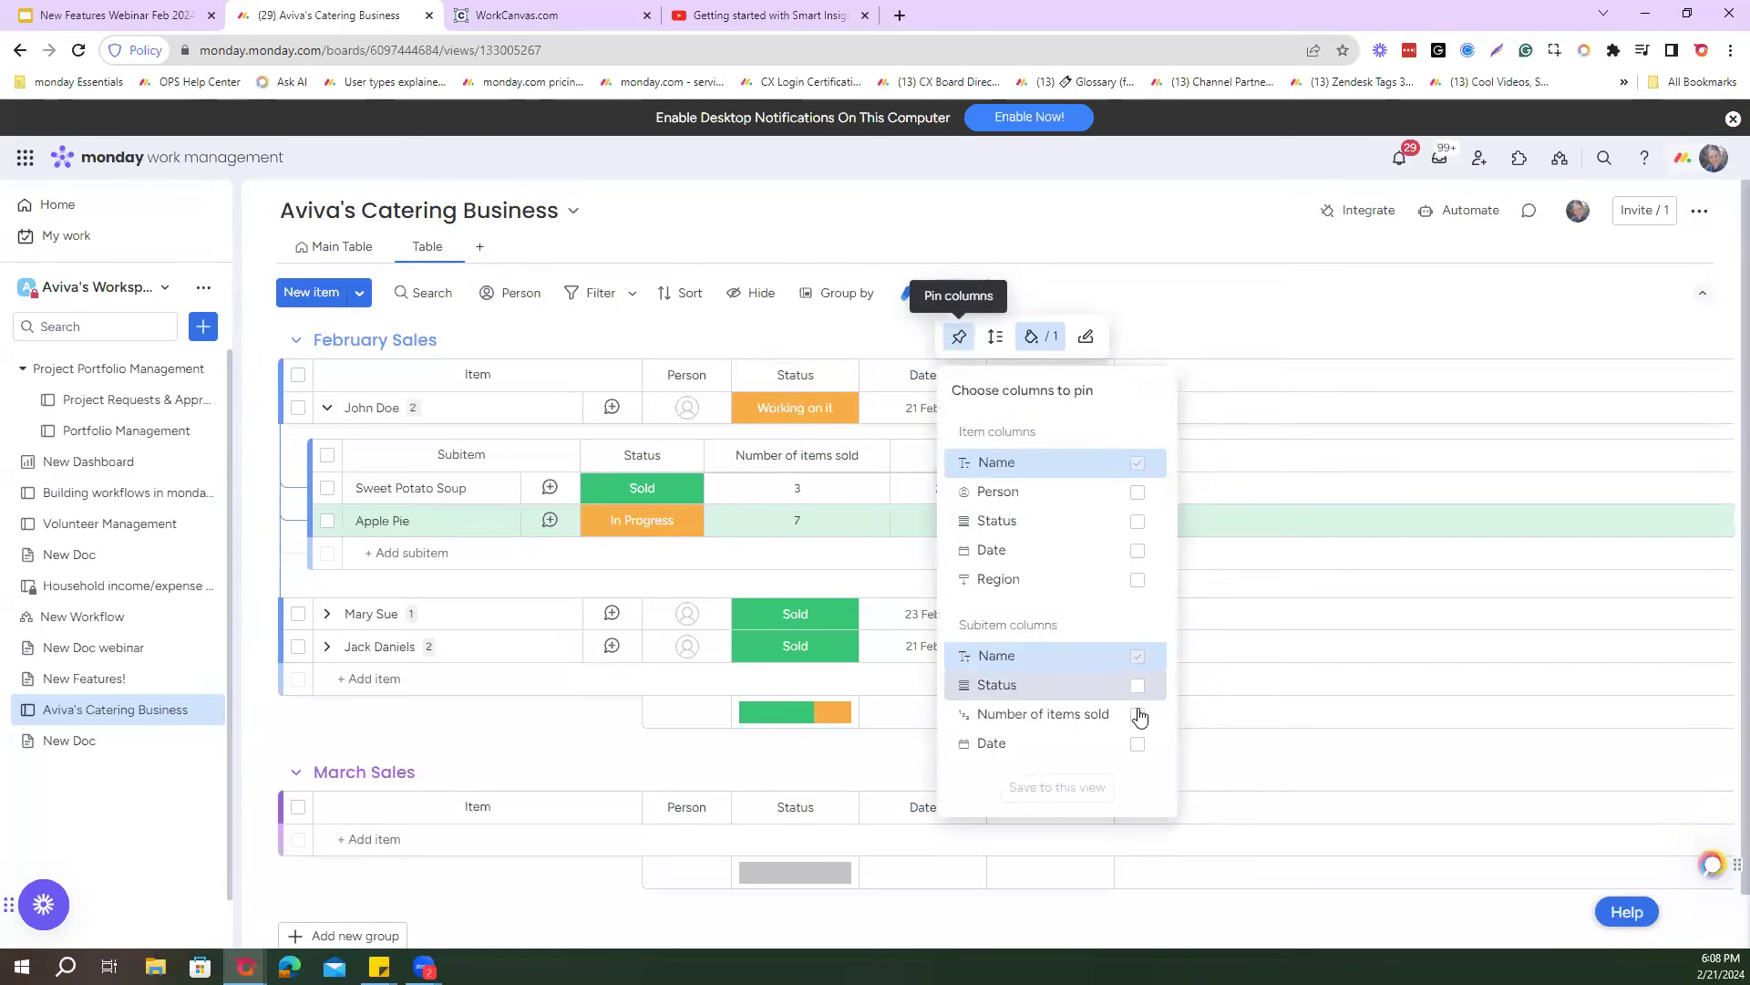
click(1138, 714)
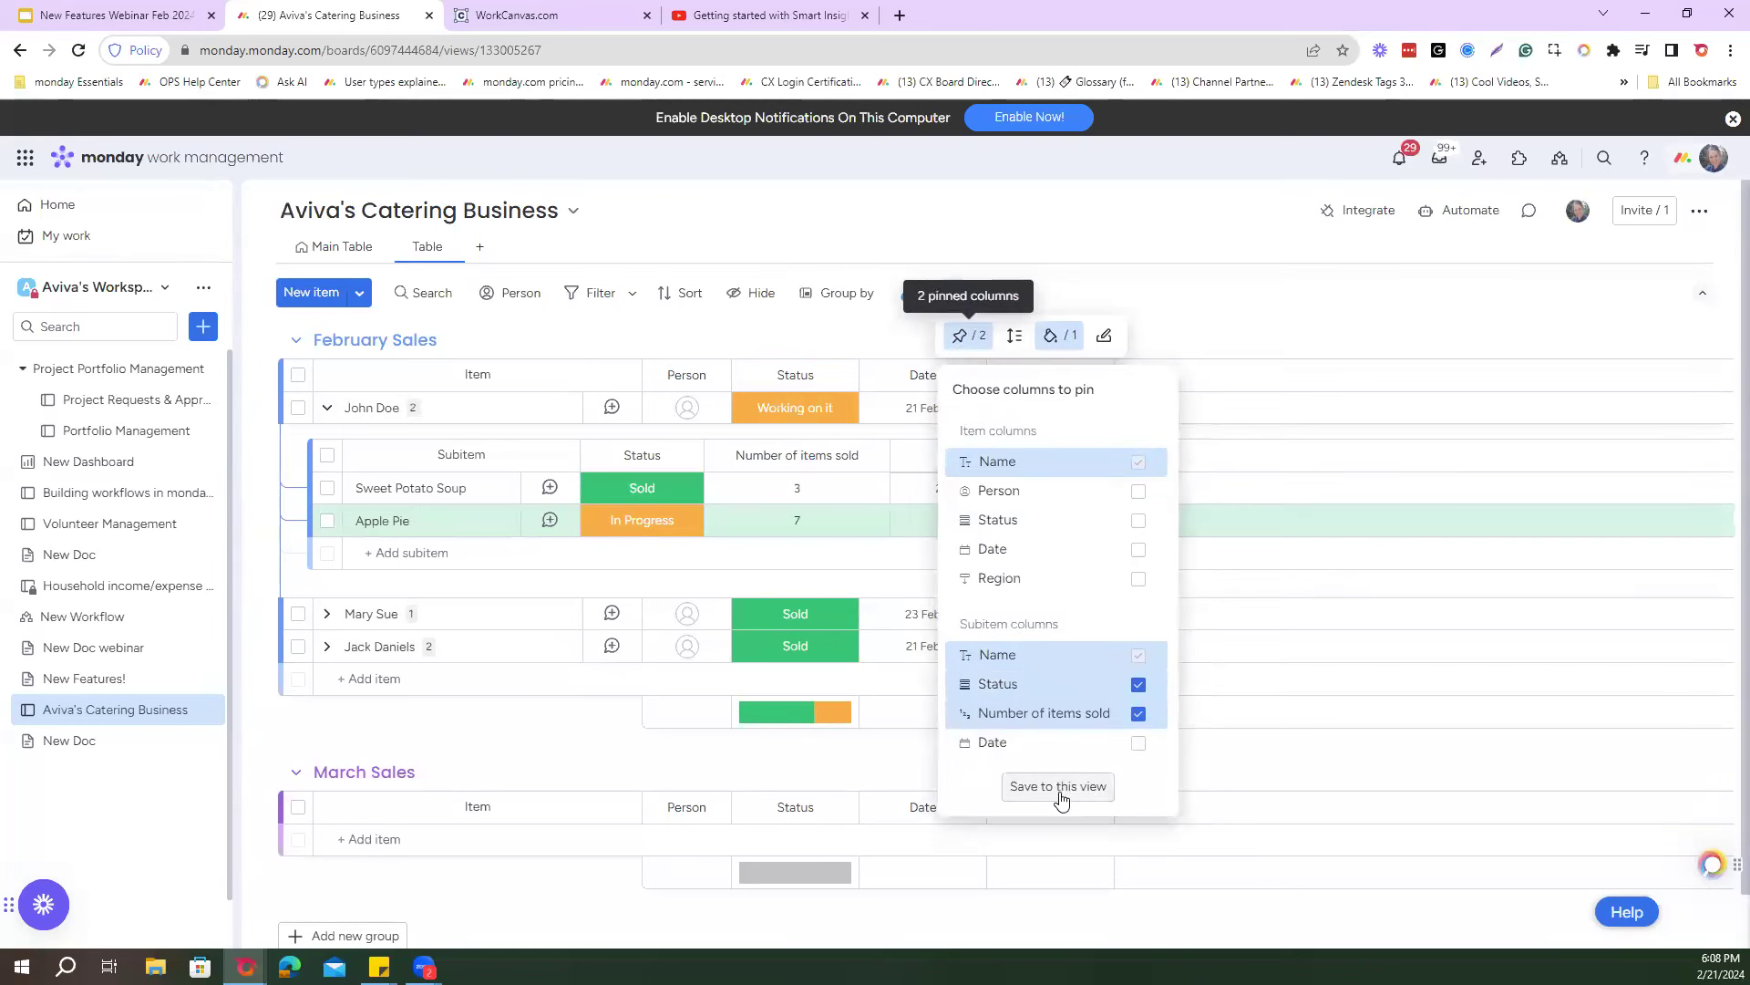
click(1060, 790)
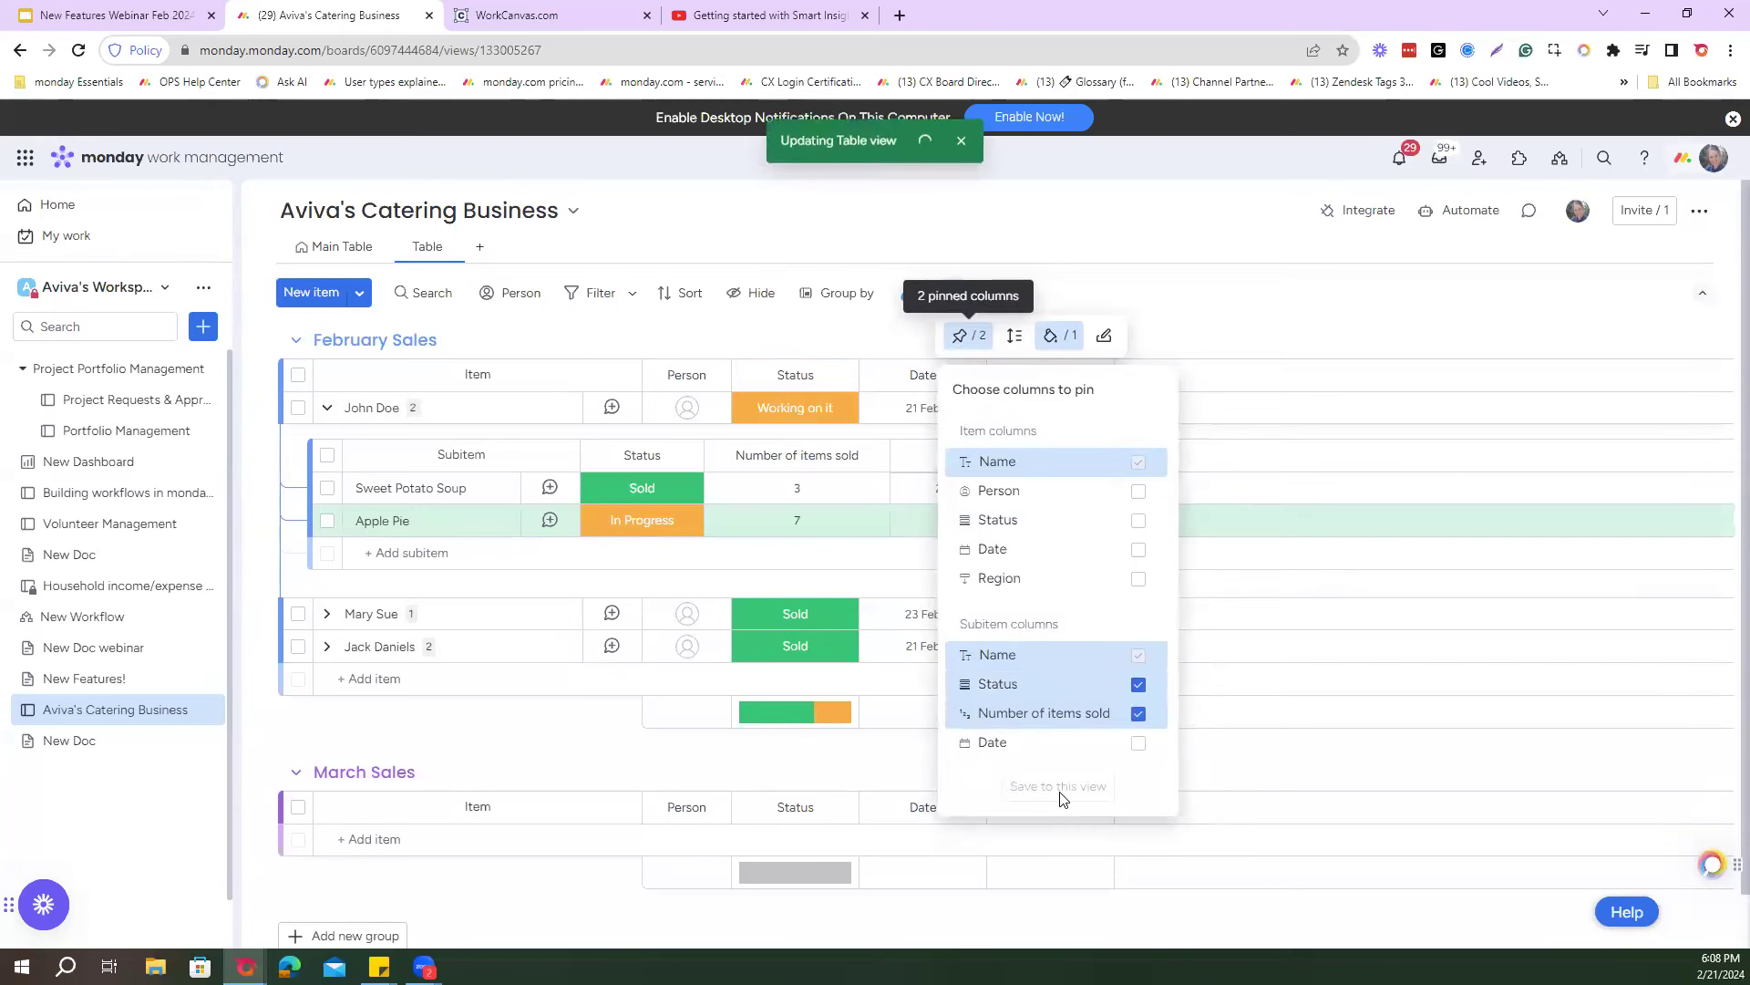
click(1162, 306)
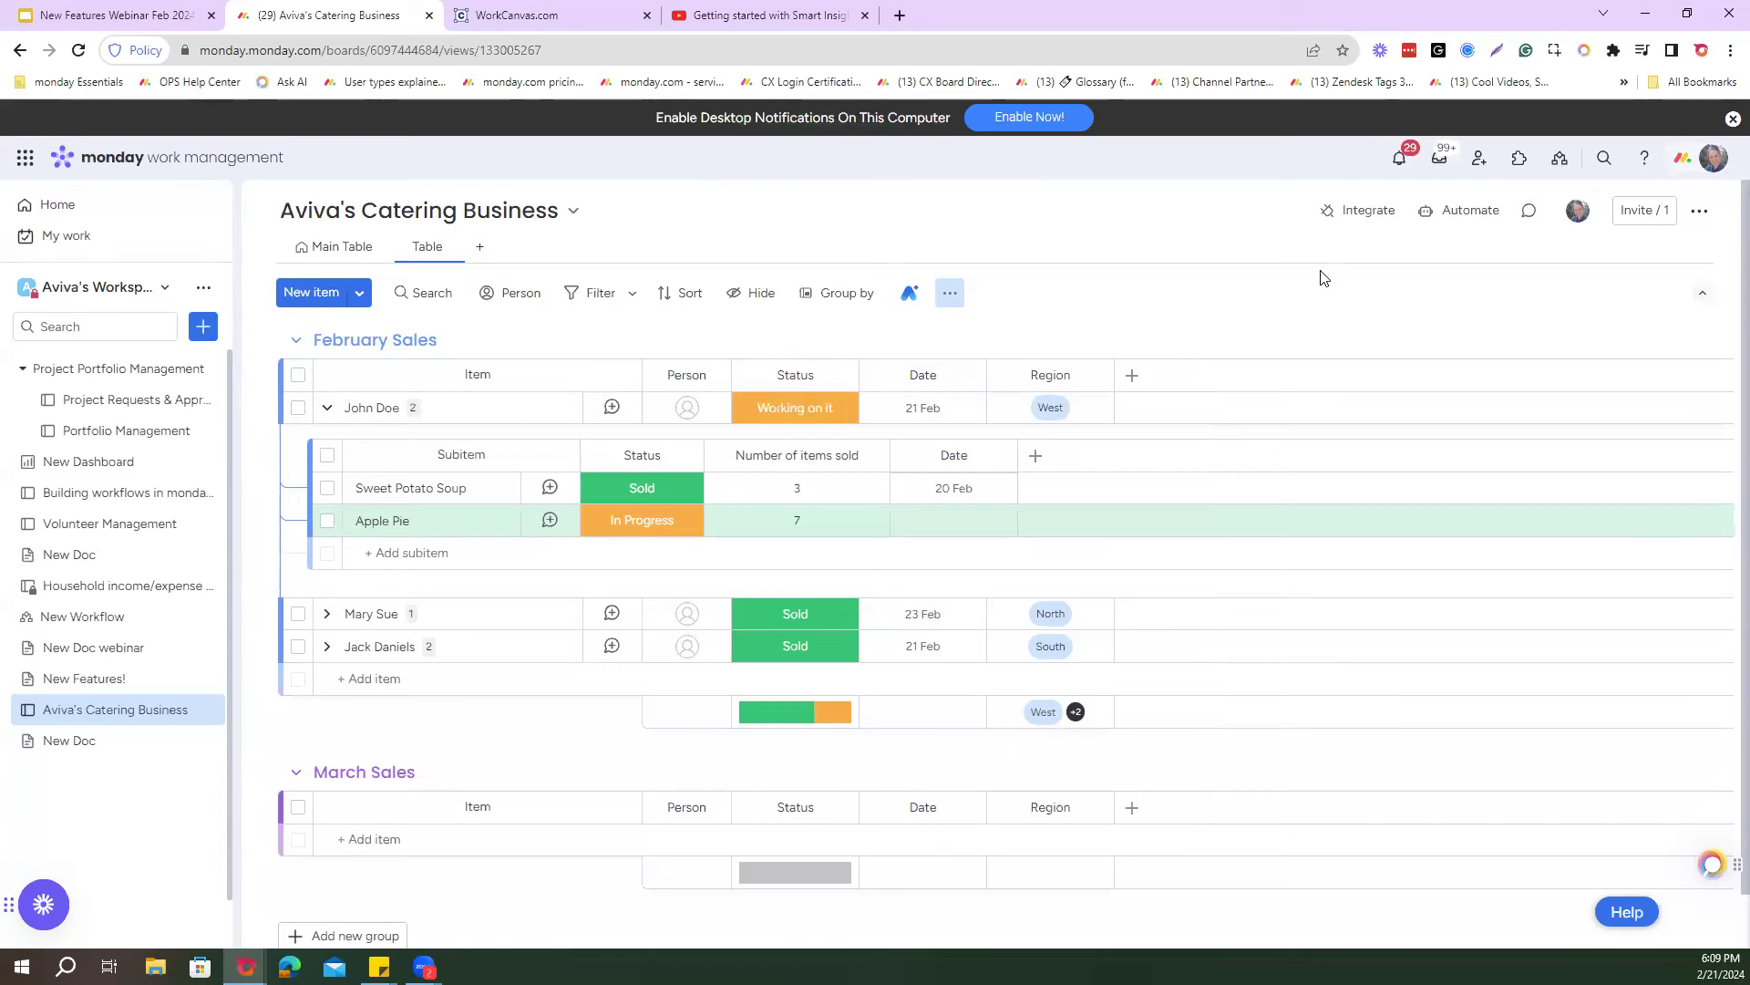
Open the Automation center and start a blank custom automation
click(1440, 222)
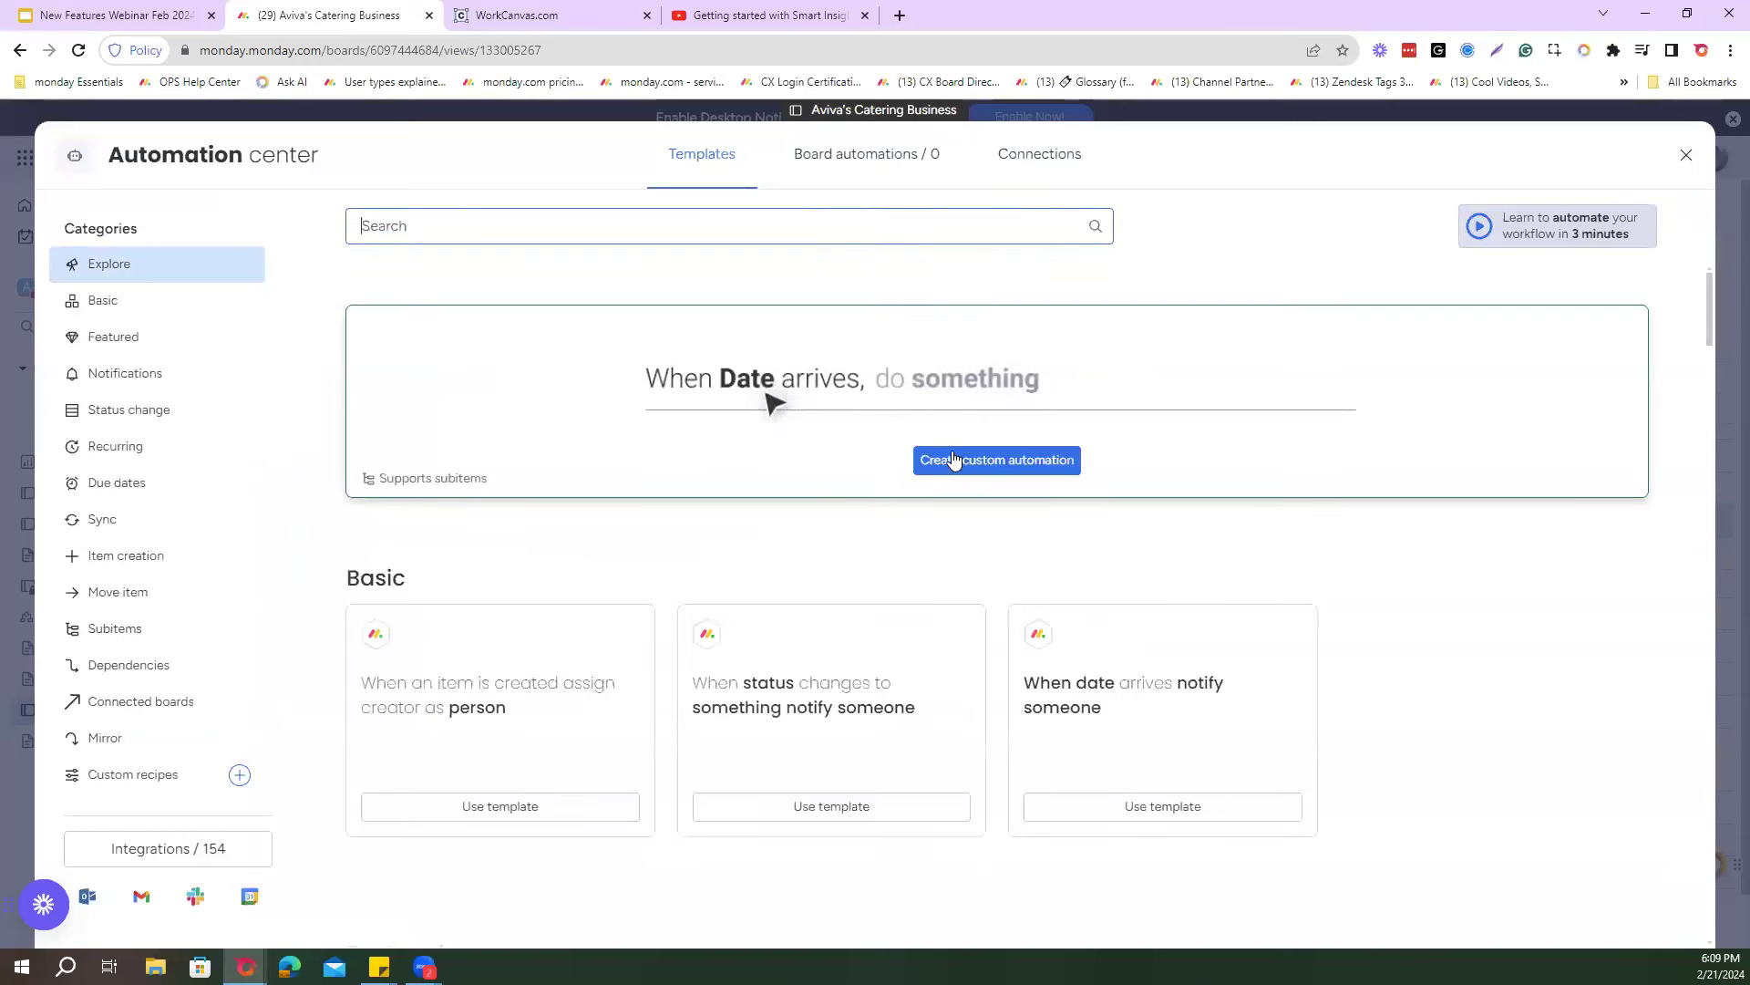
click(954, 464)
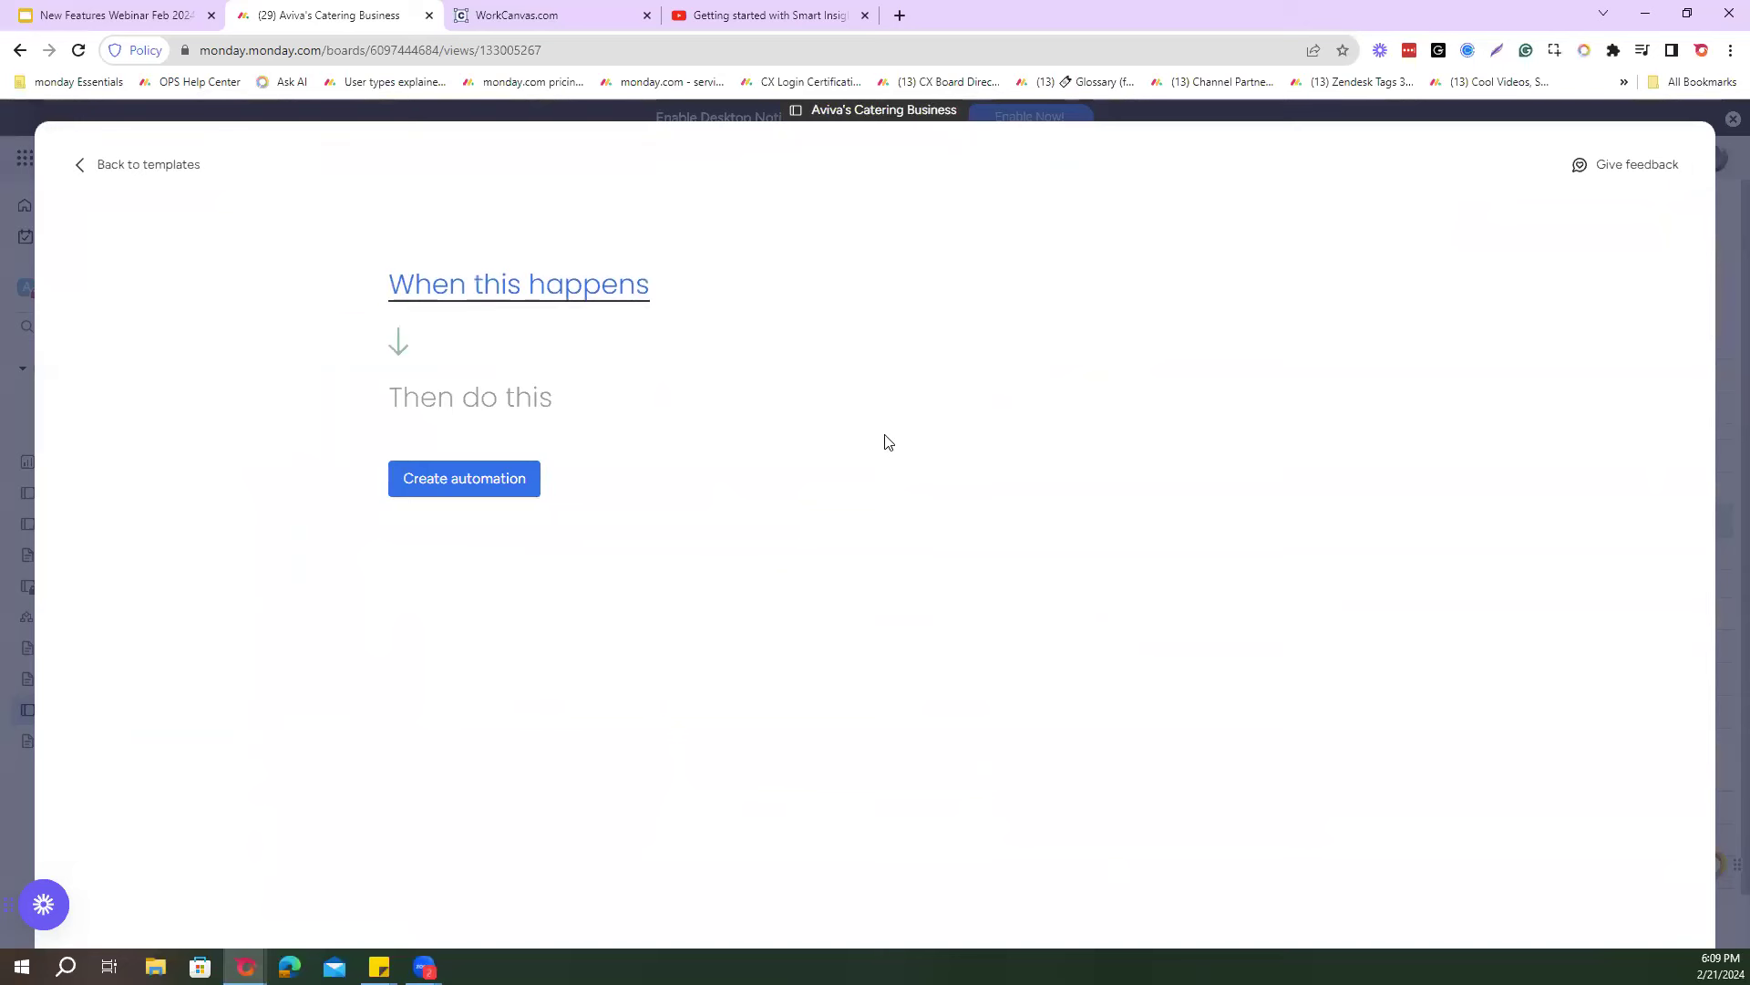
Create an automation: when a subitem is created, set its subitem Status to In Progress
click(606, 292)
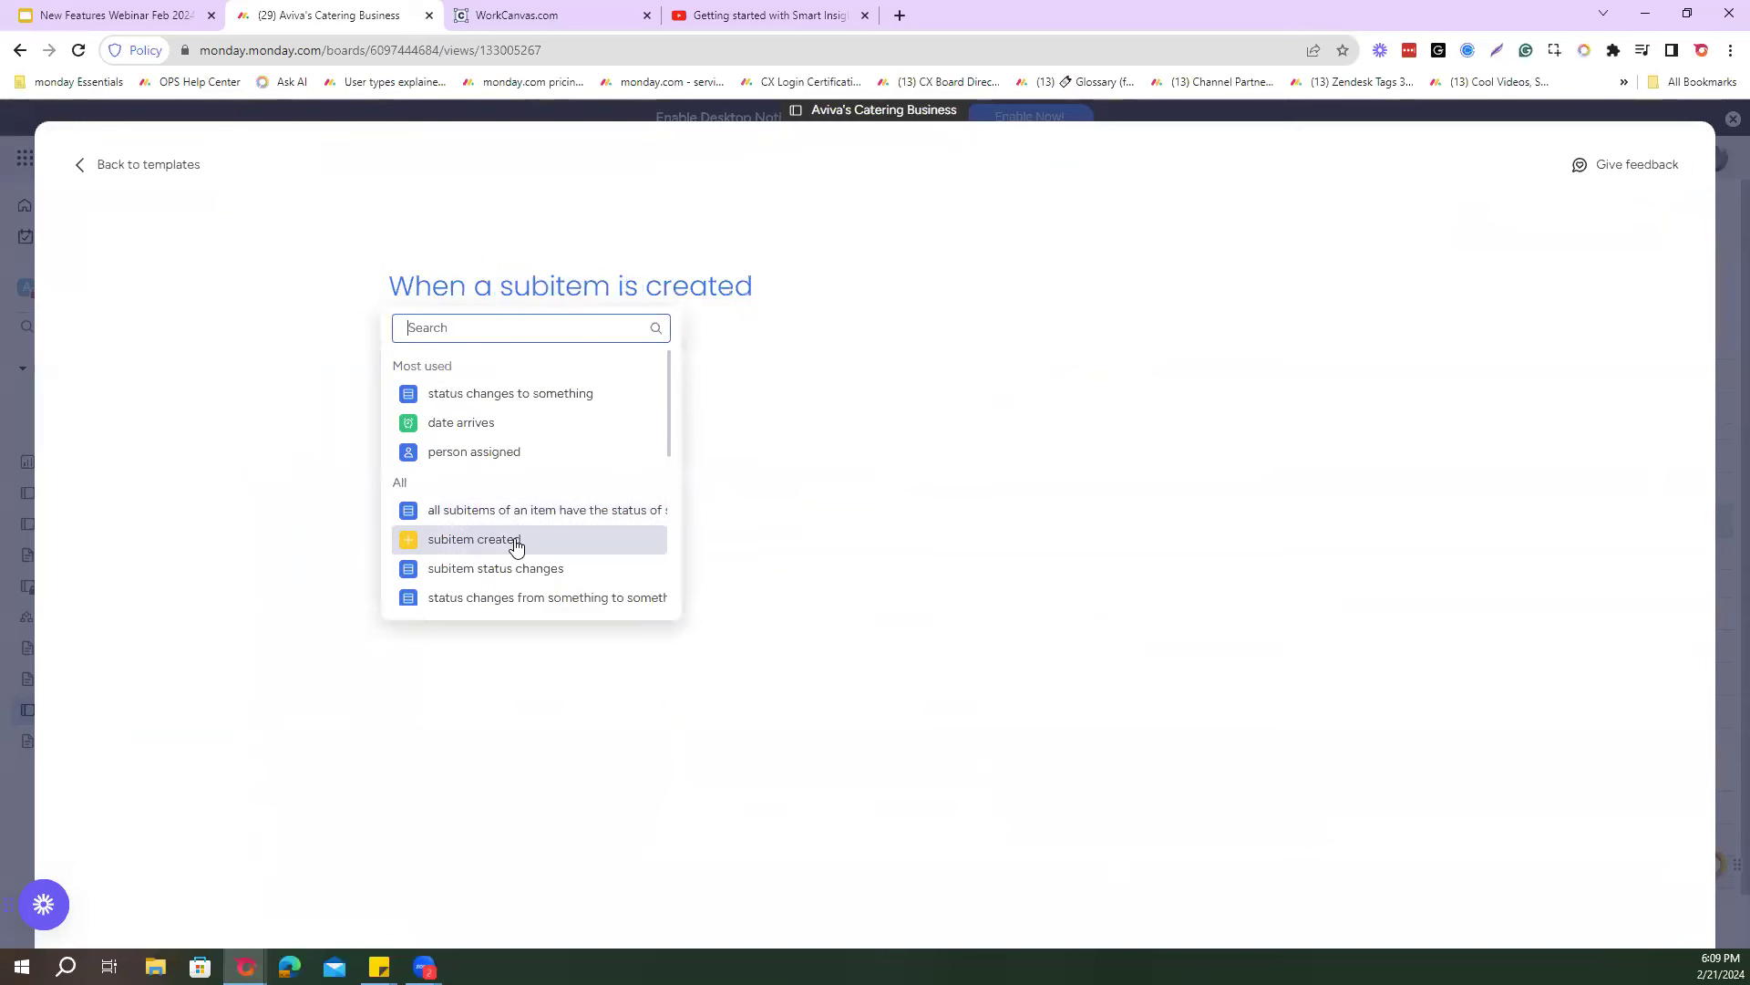
click(511, 541)
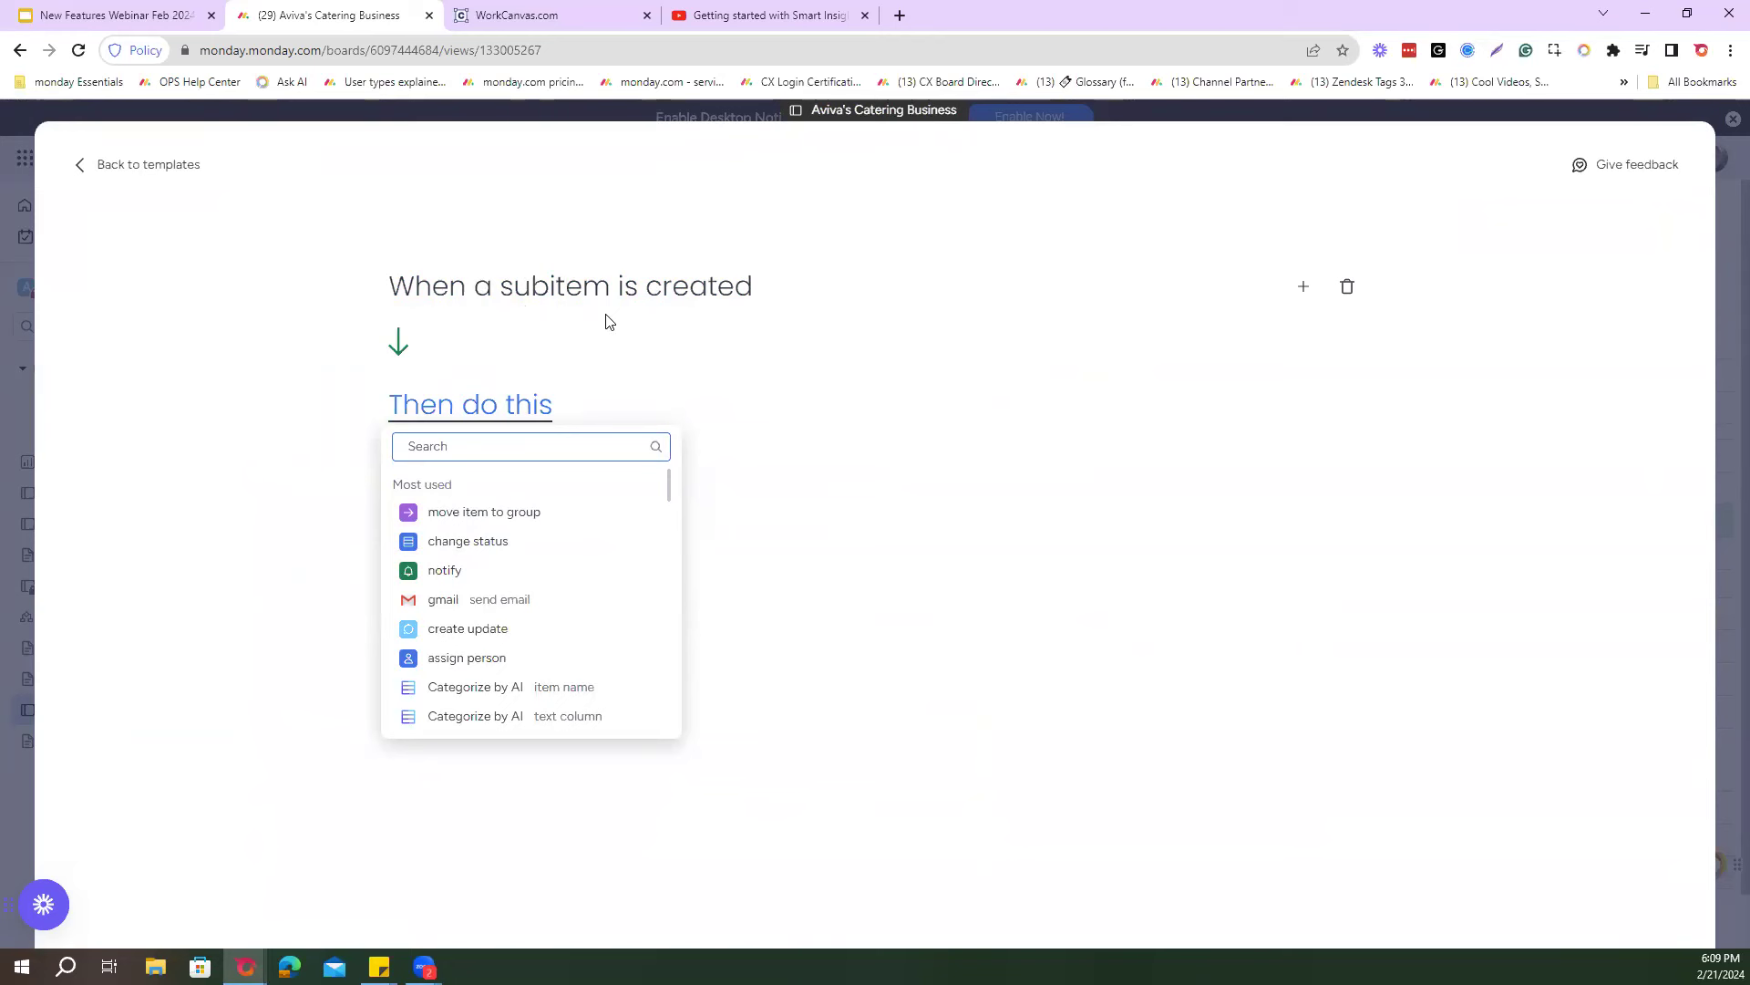
click(478, 542)
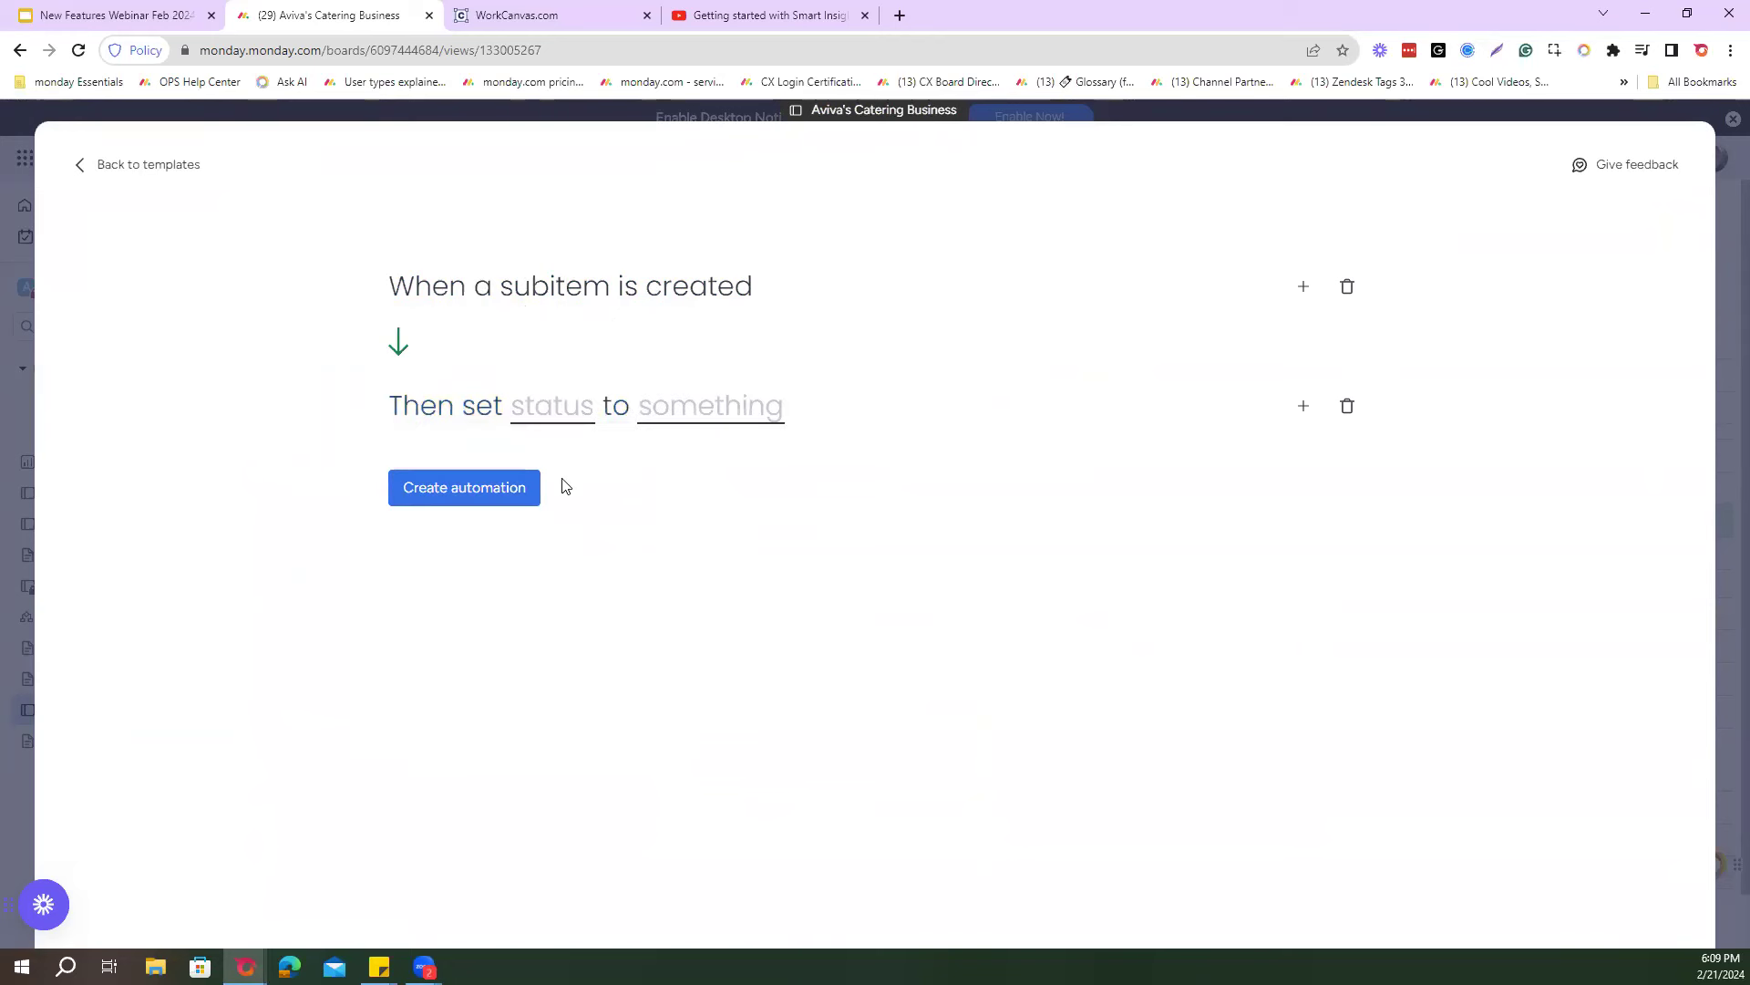
click(554, 411)
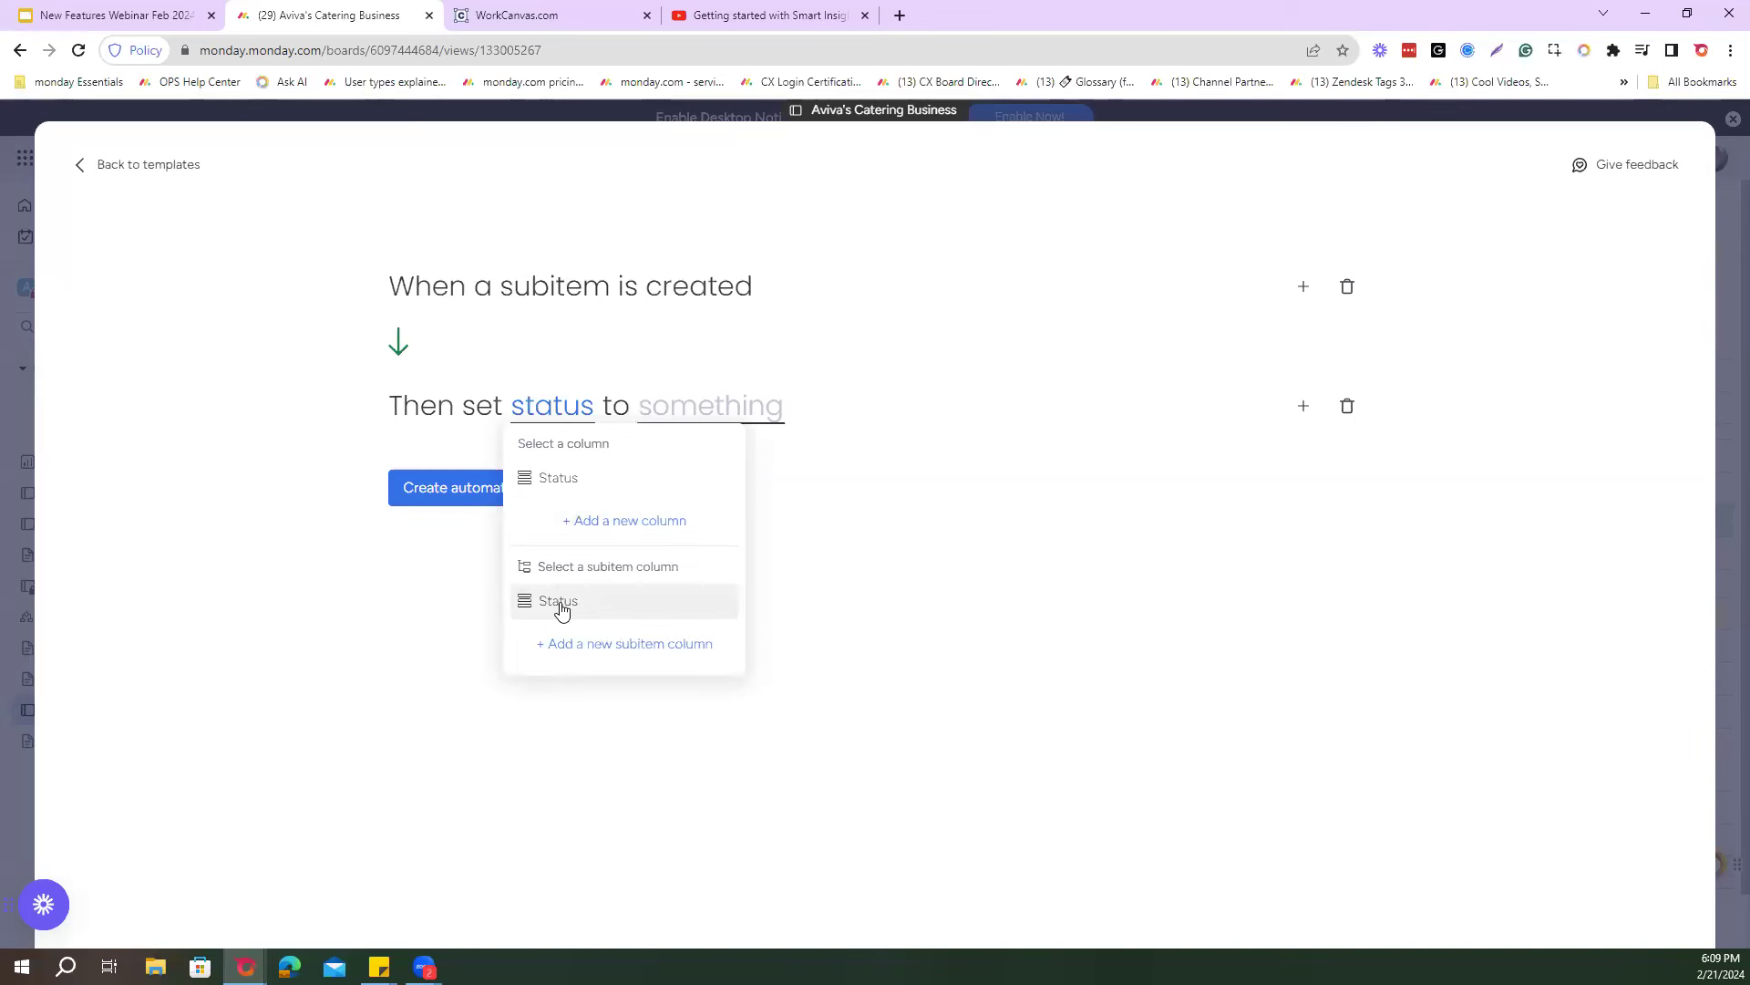
click(562, 609)
click(843, 416)
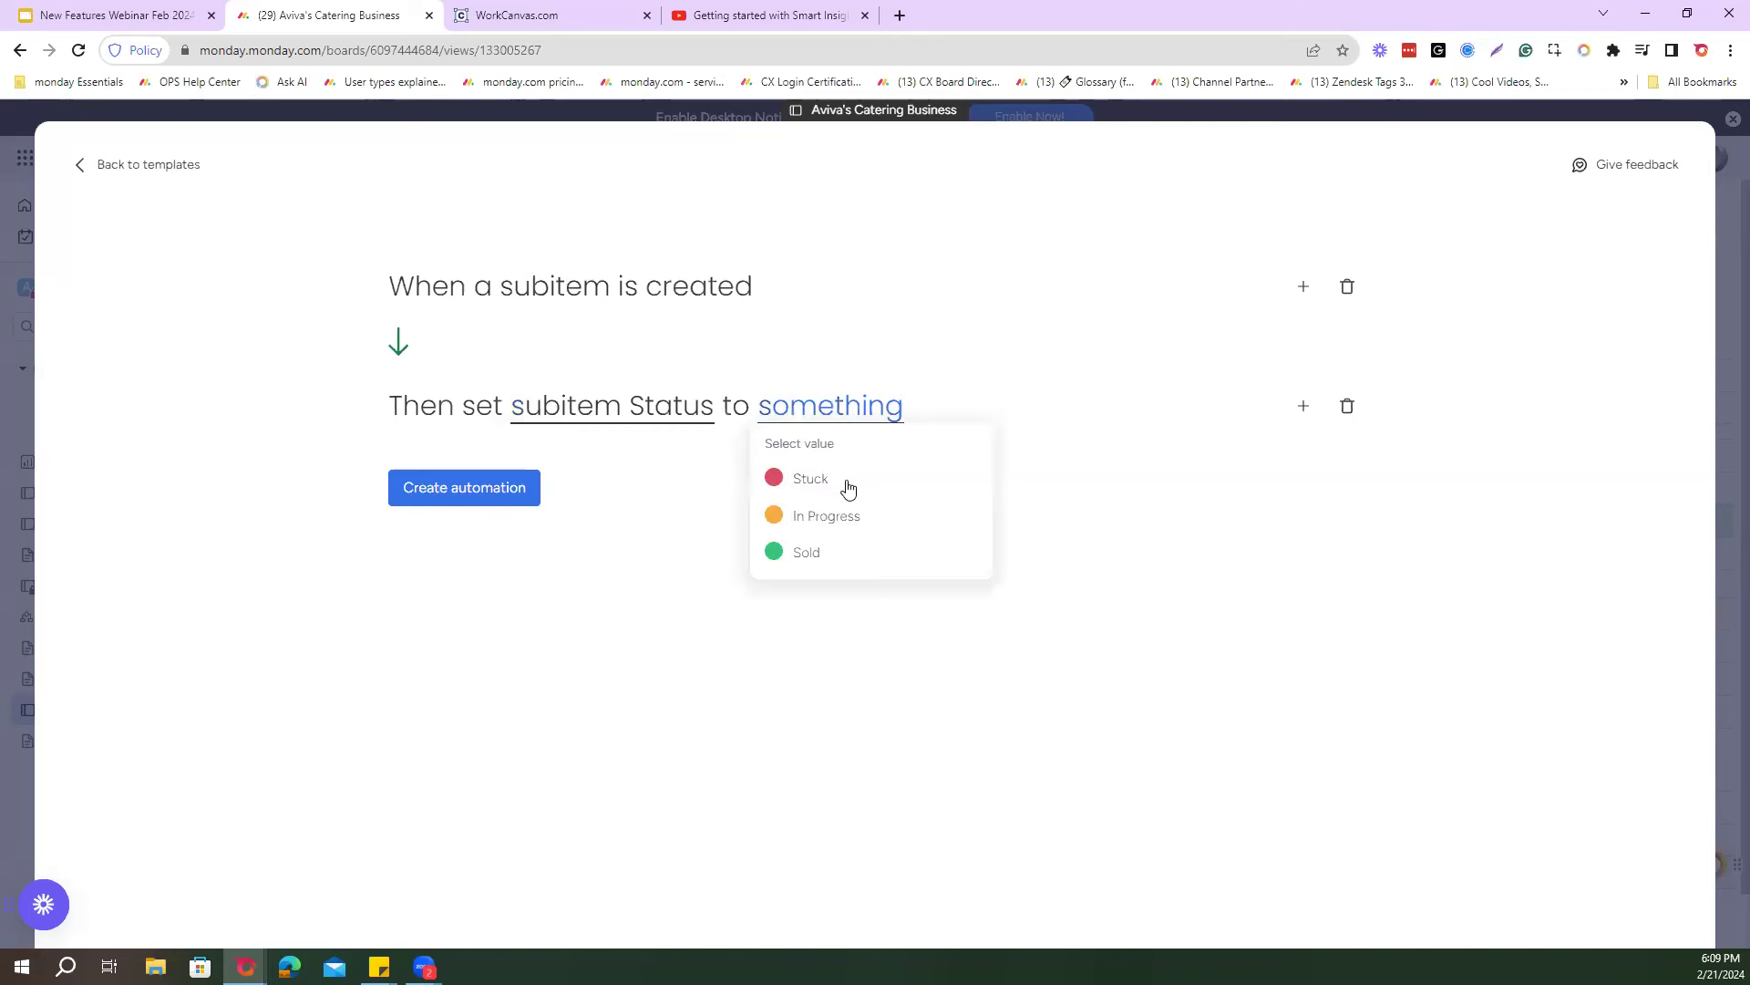
click(850, 516)
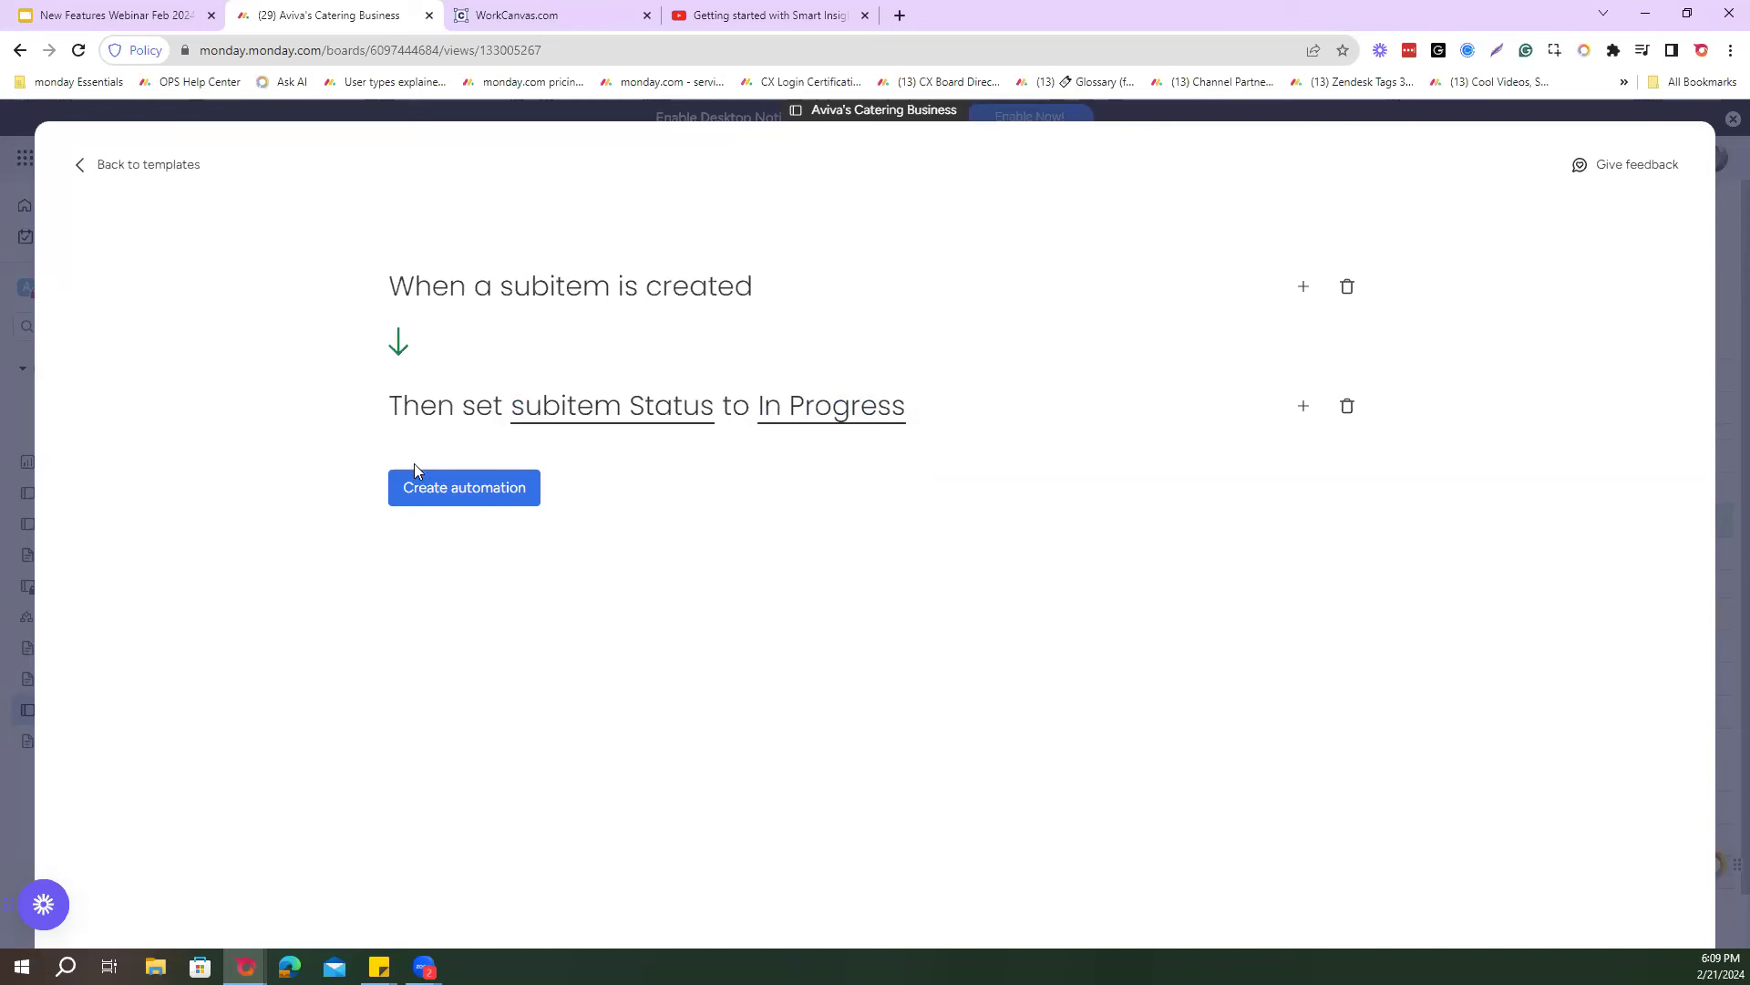
click(425, 490)
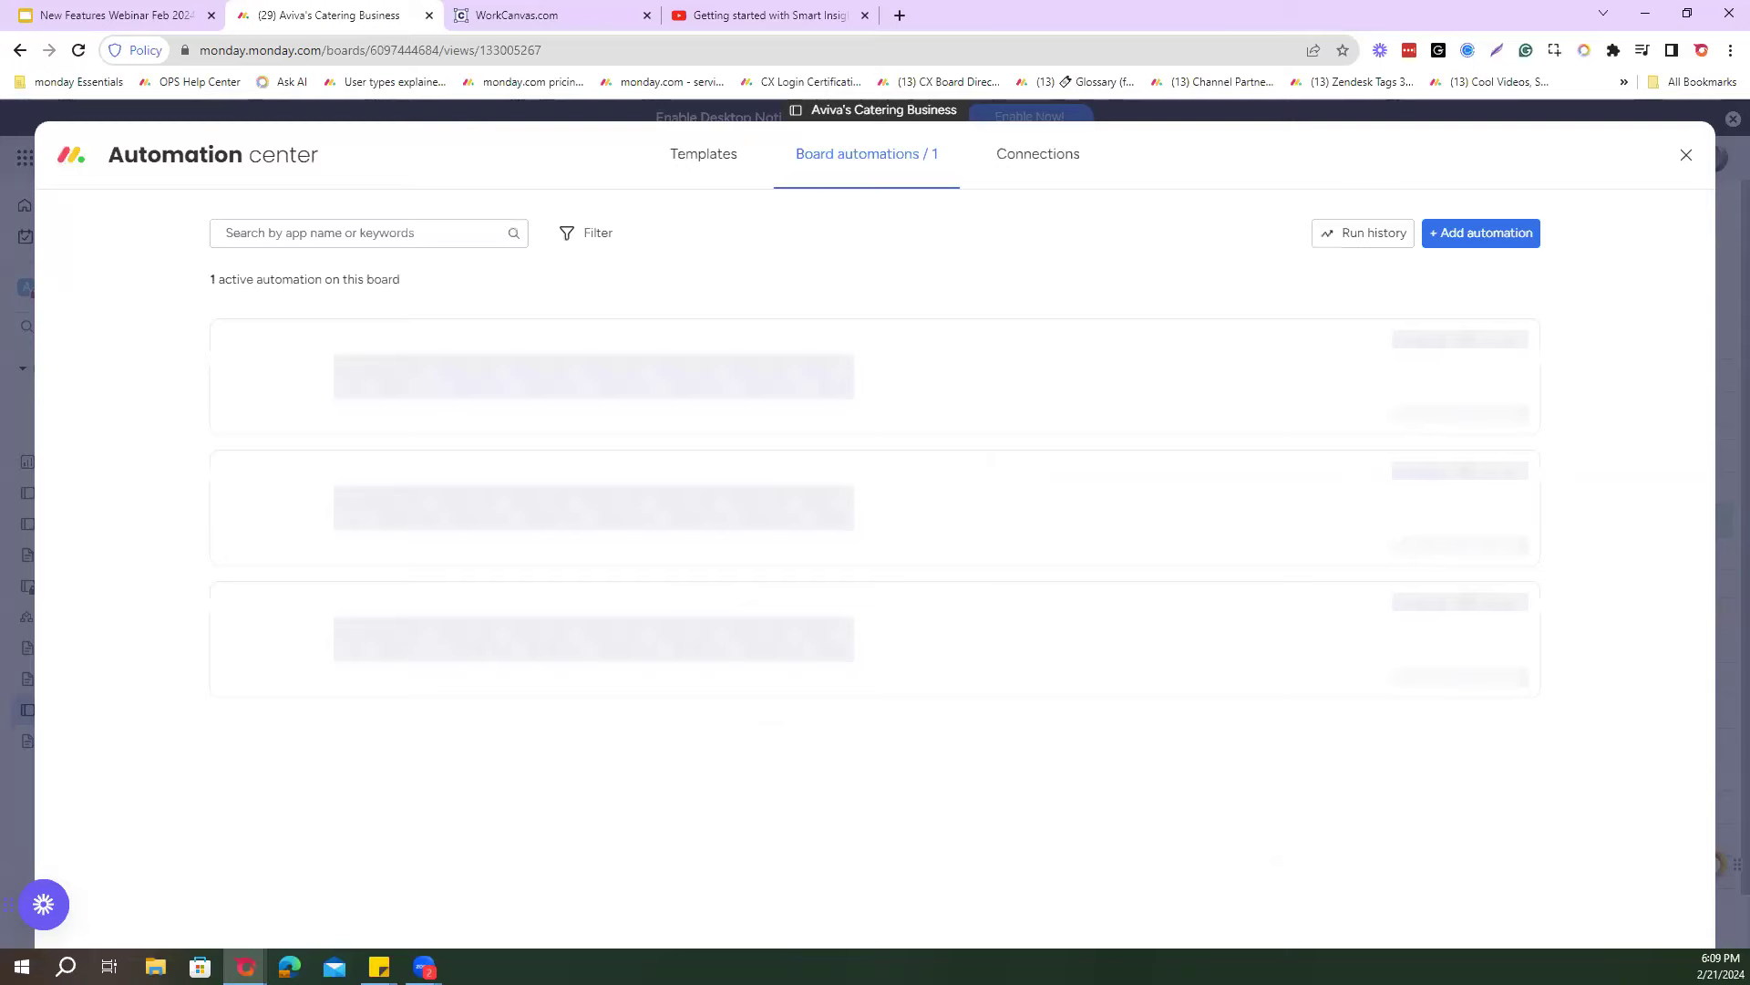
Close the Automation center and add a subitem 'Pizza' under the first February item
click(1686, 154)
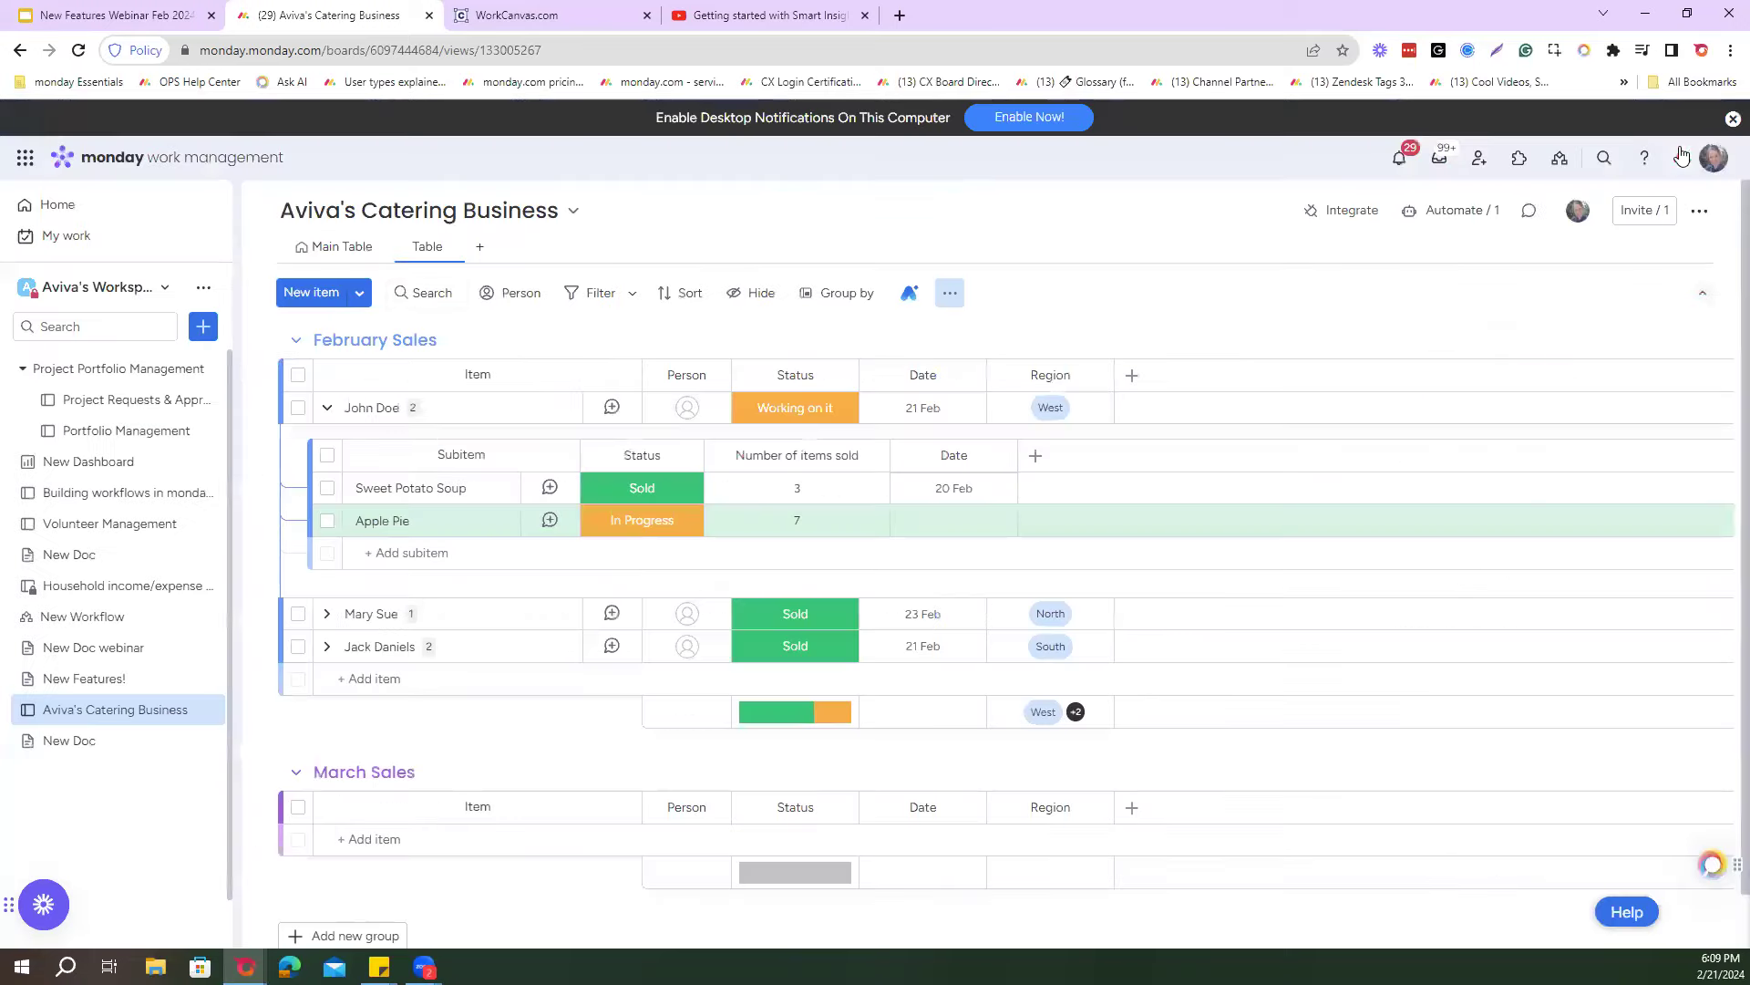
click(400, 553)
text(Pizza)
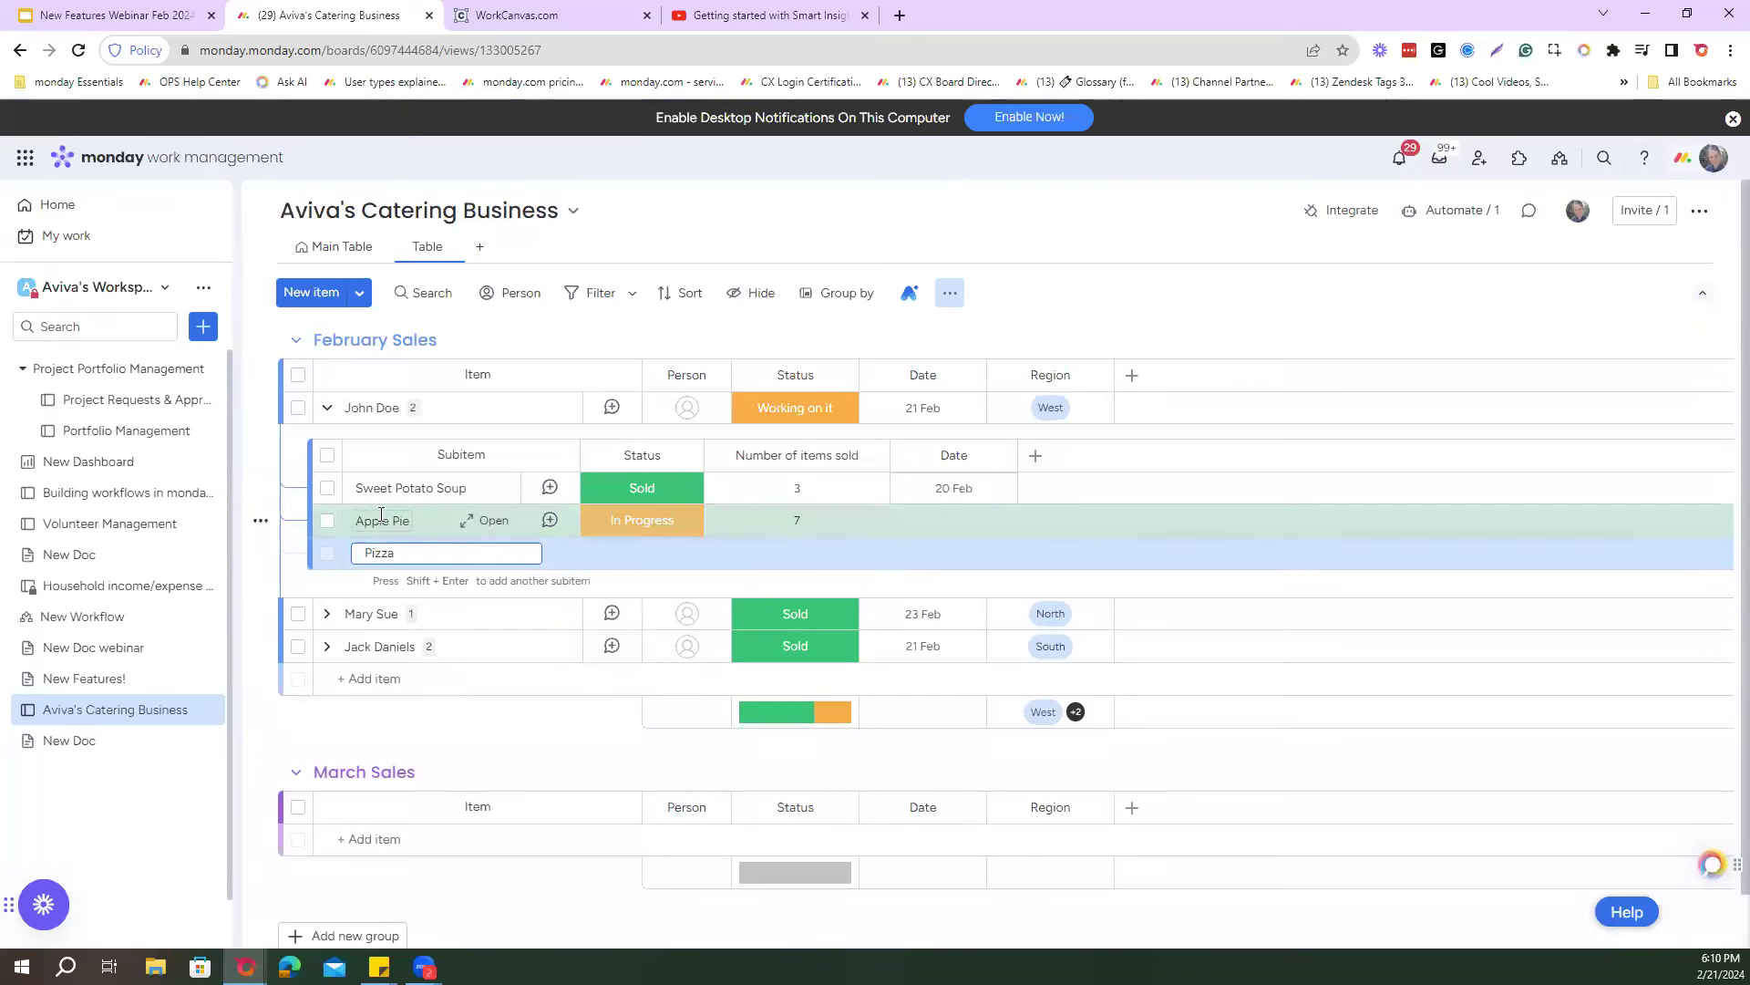
key(Return)
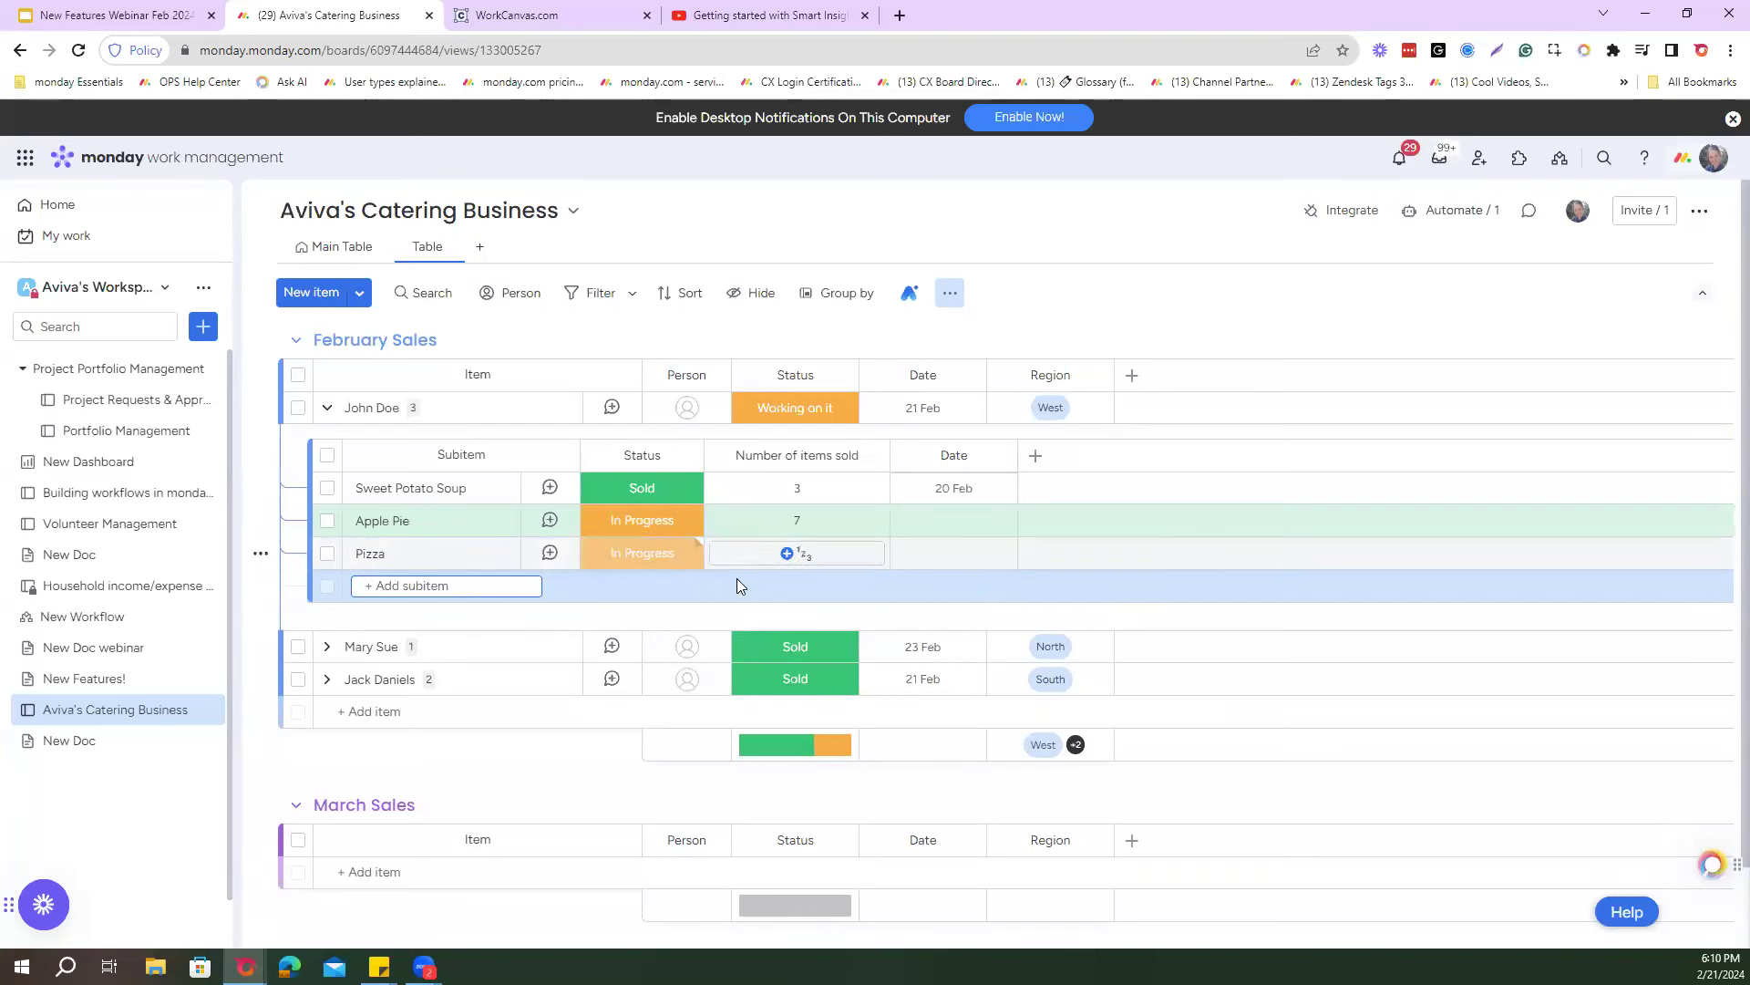
click(659, 563)
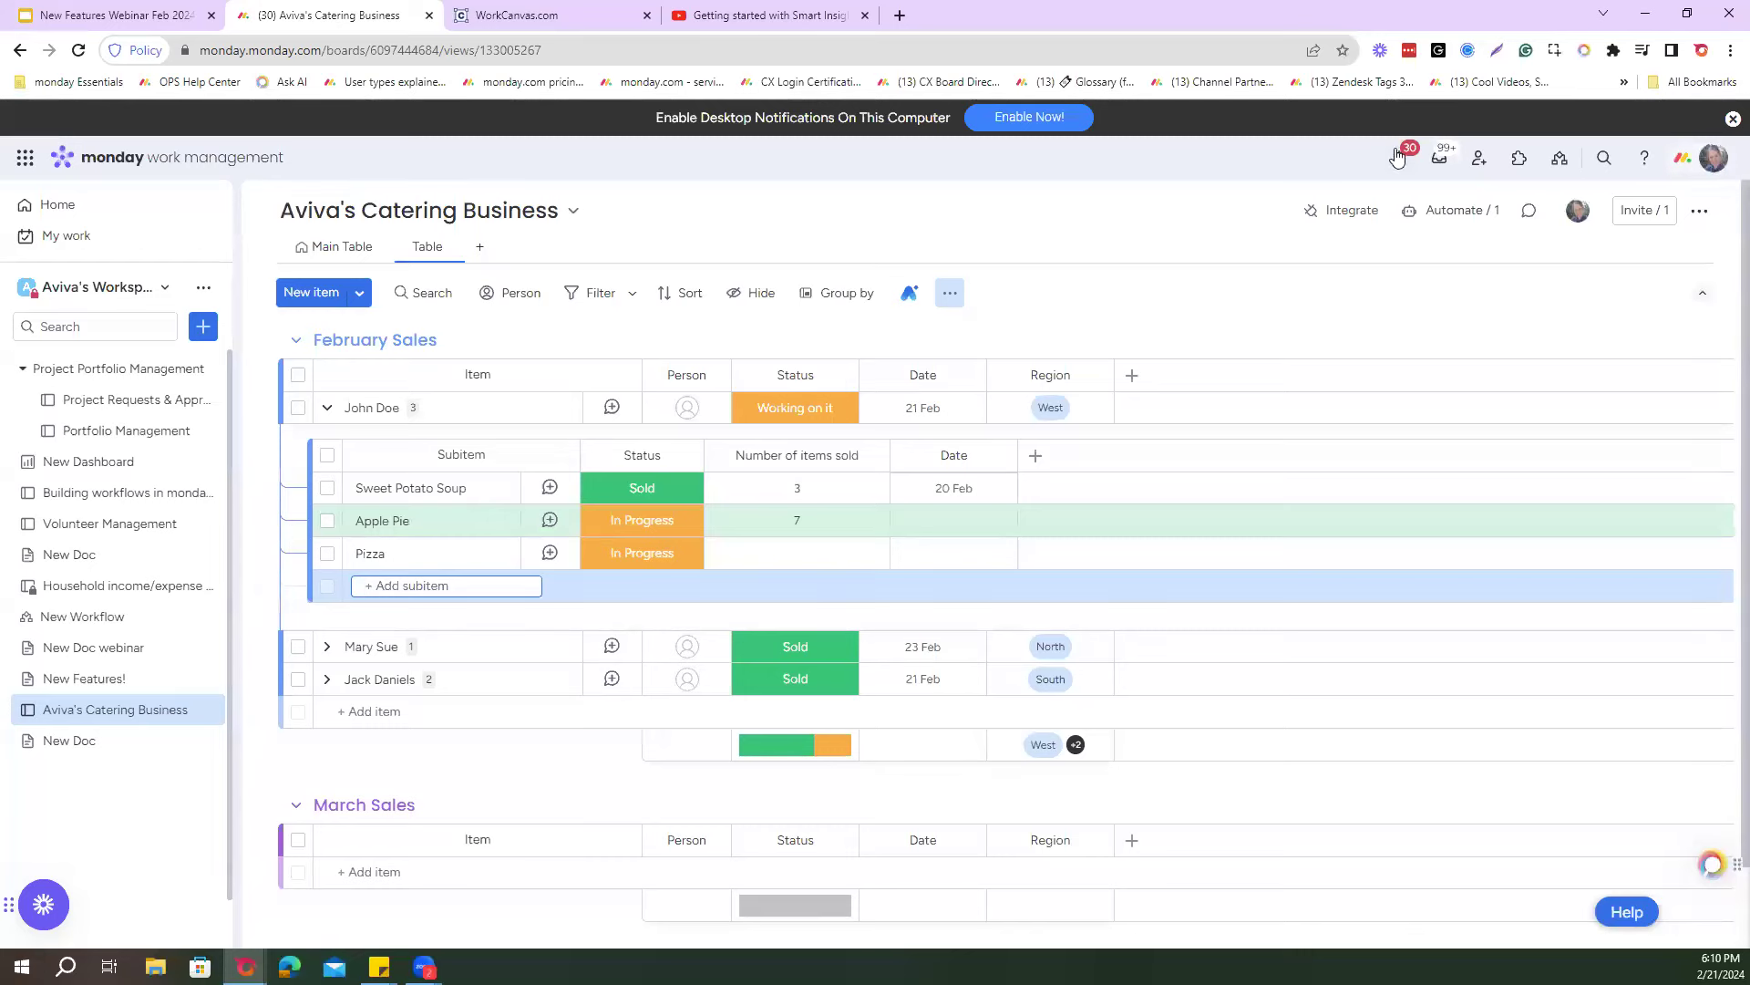
click(1336, 216)
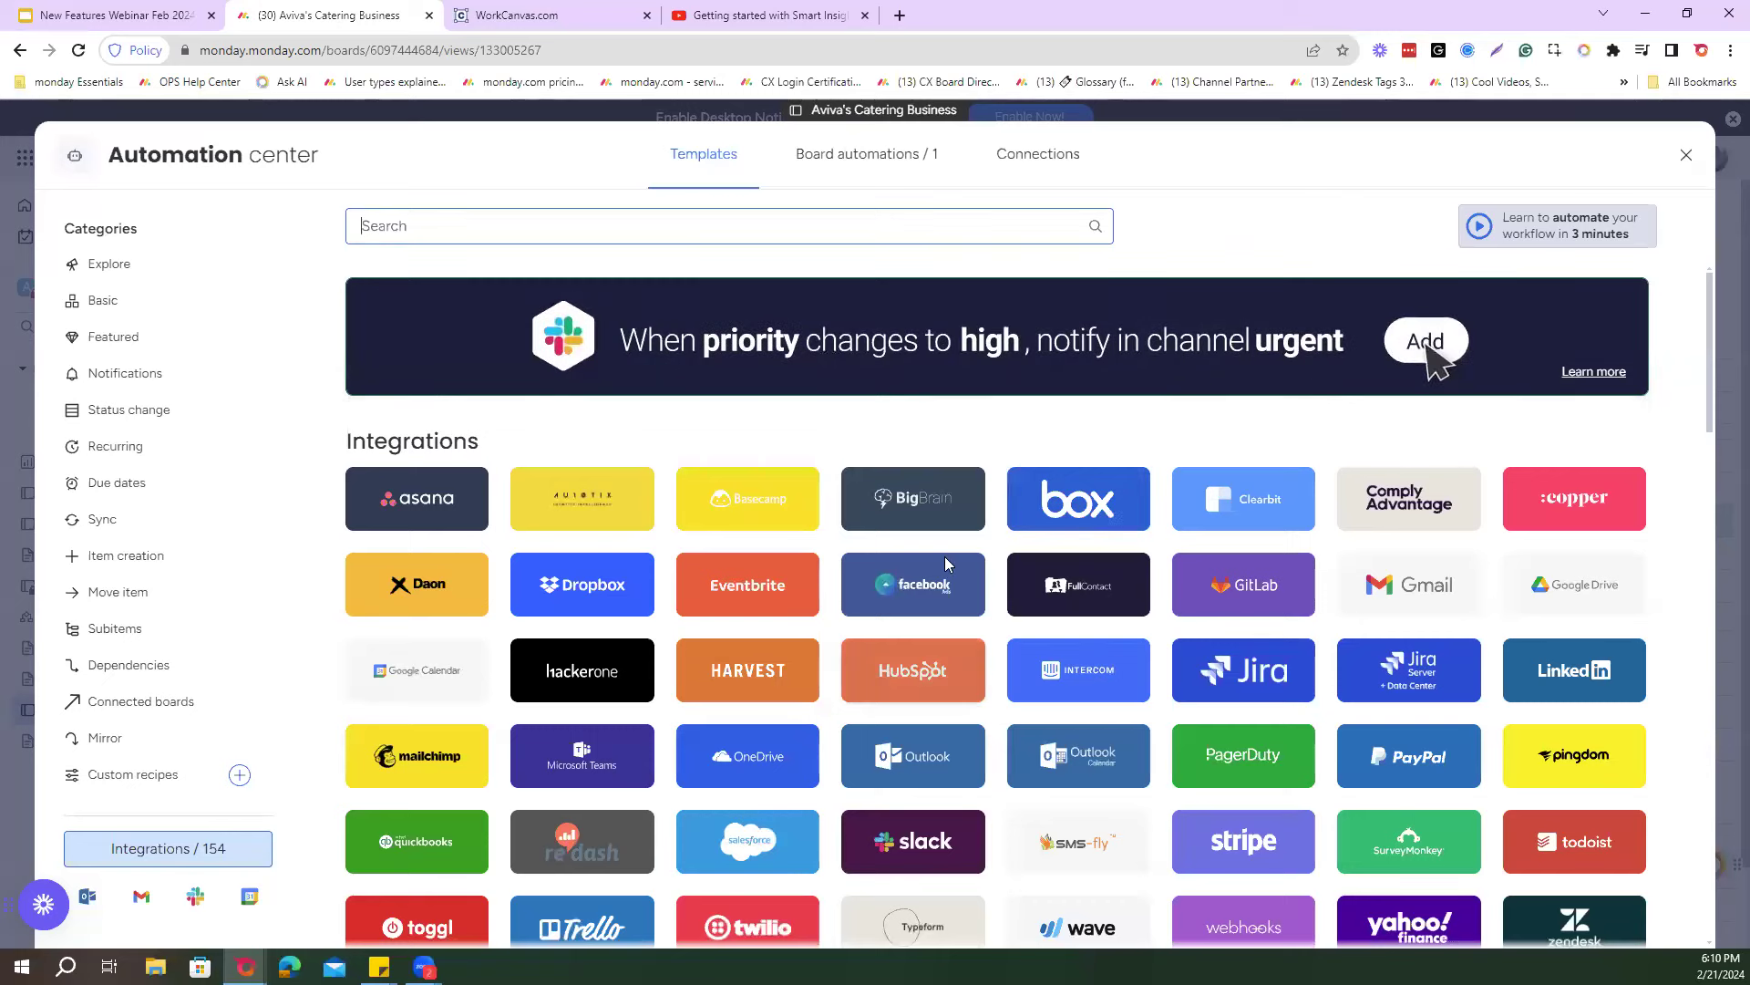
click(255, 351)
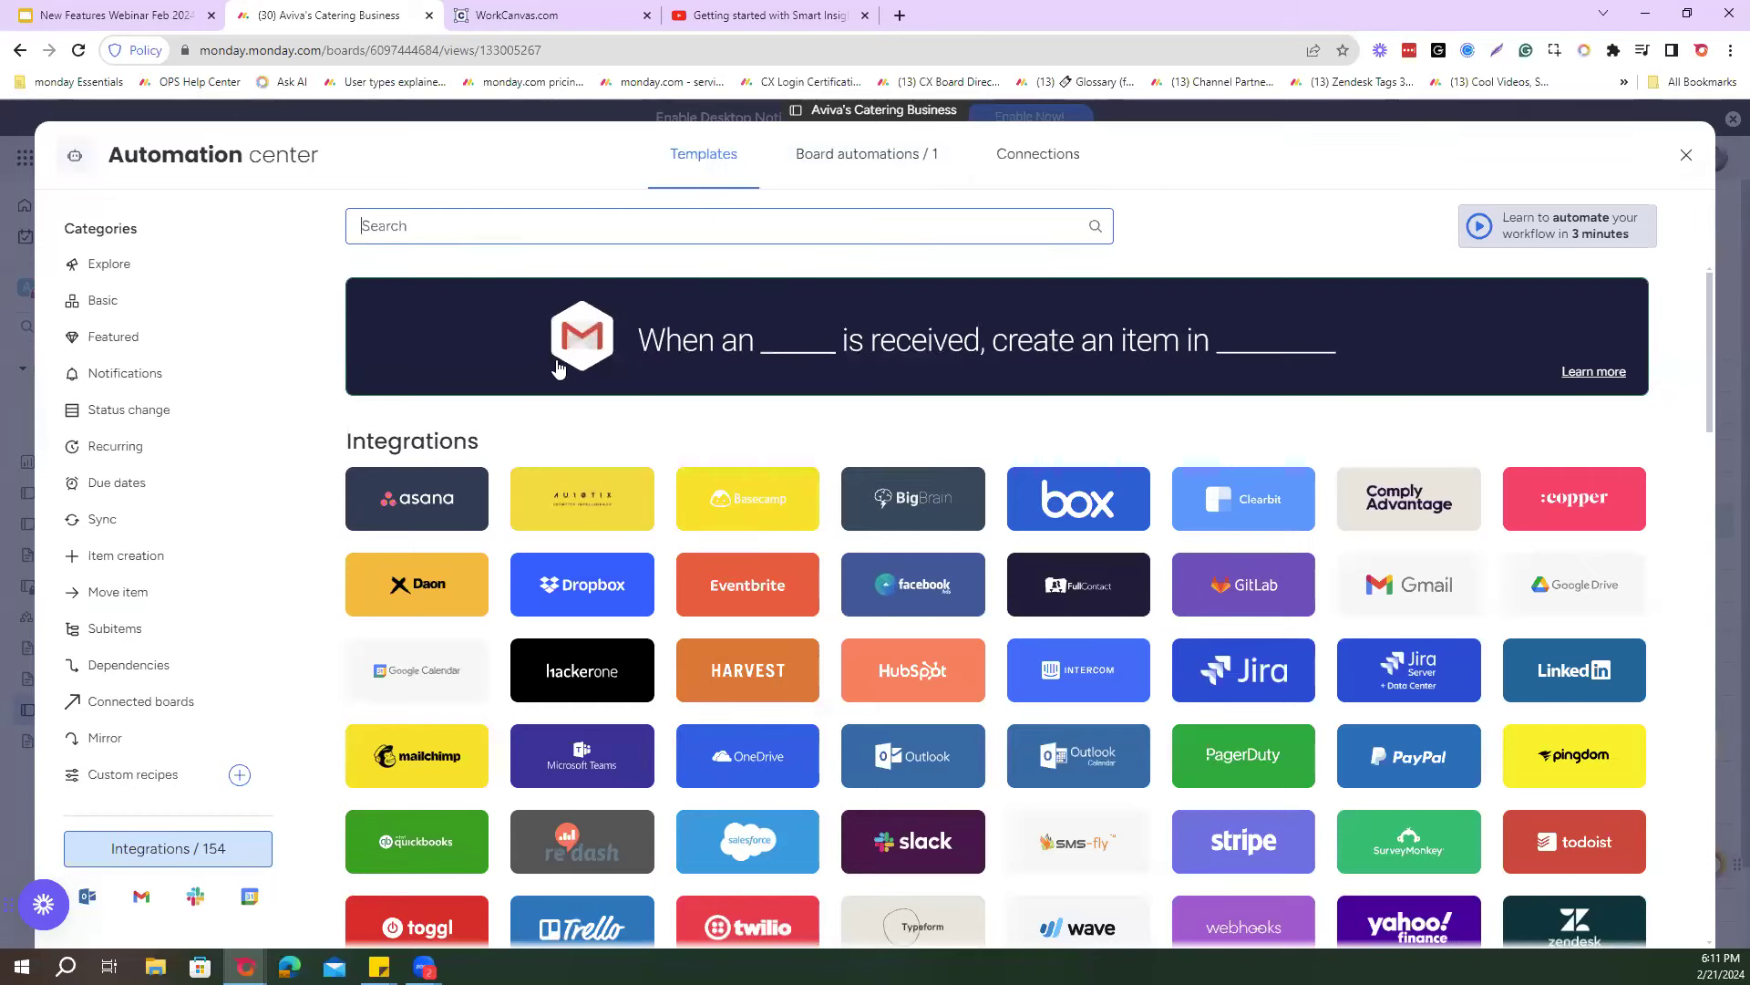
click(1682, 159)
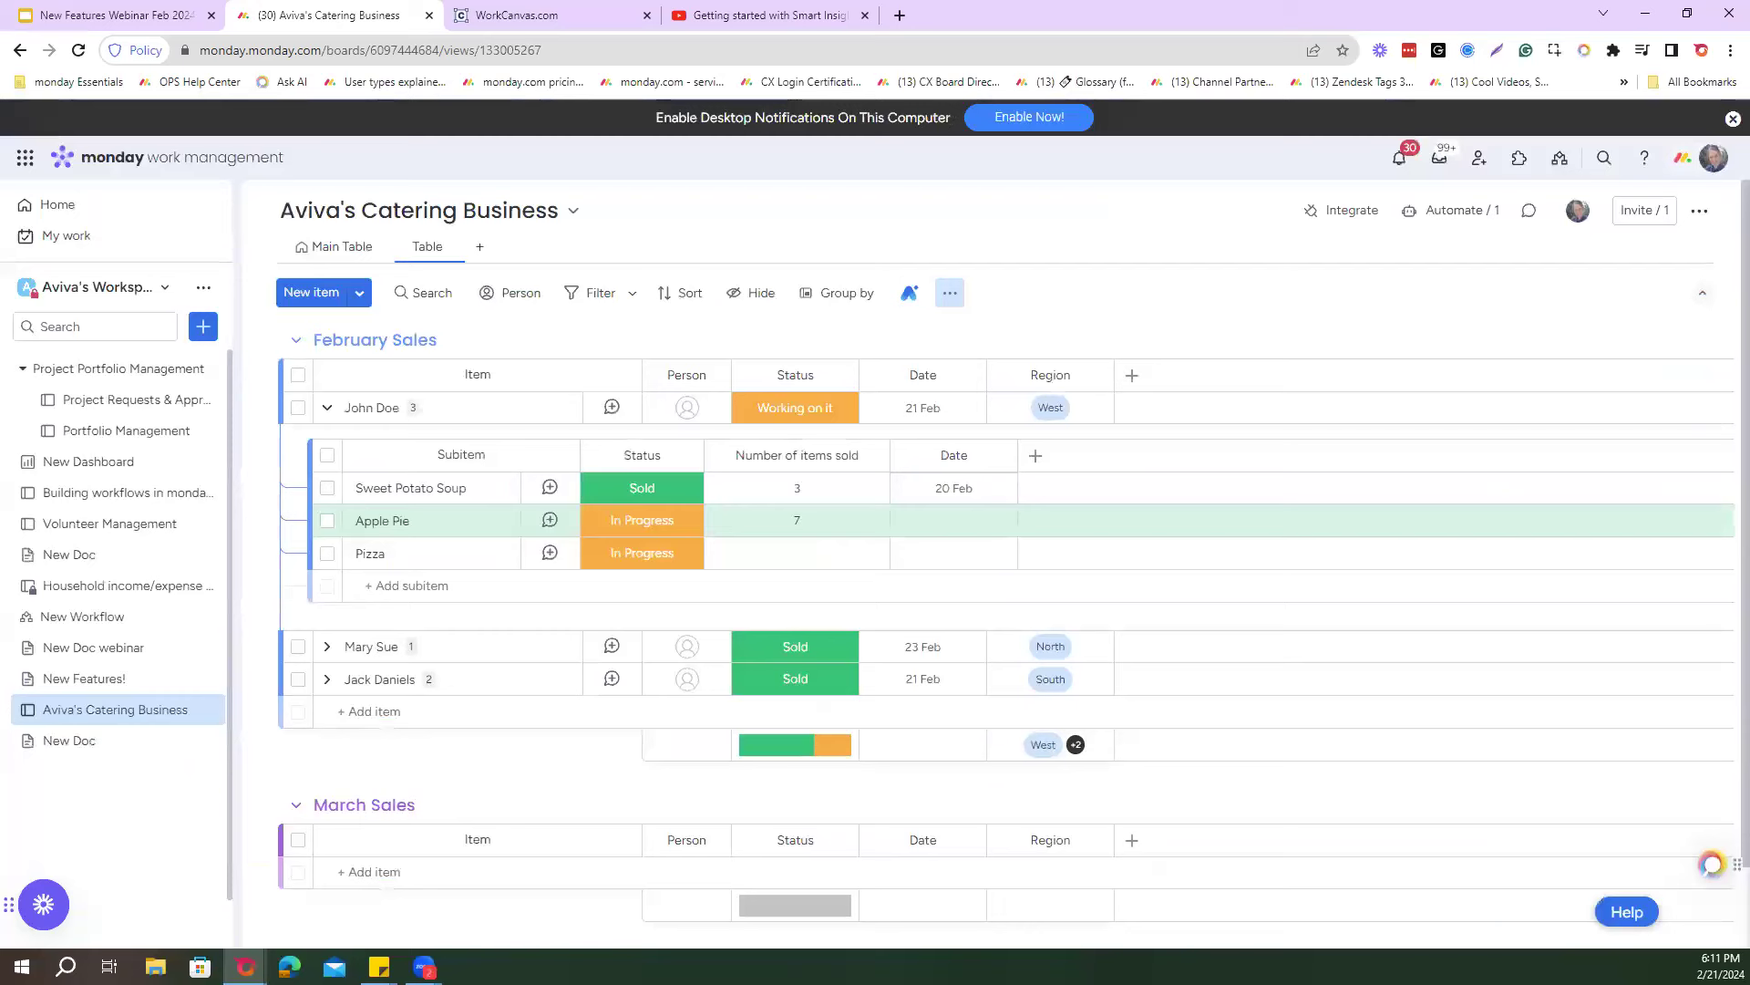
Collapse the first item's subitems and open the add-to-workspace list
click(329, 410)
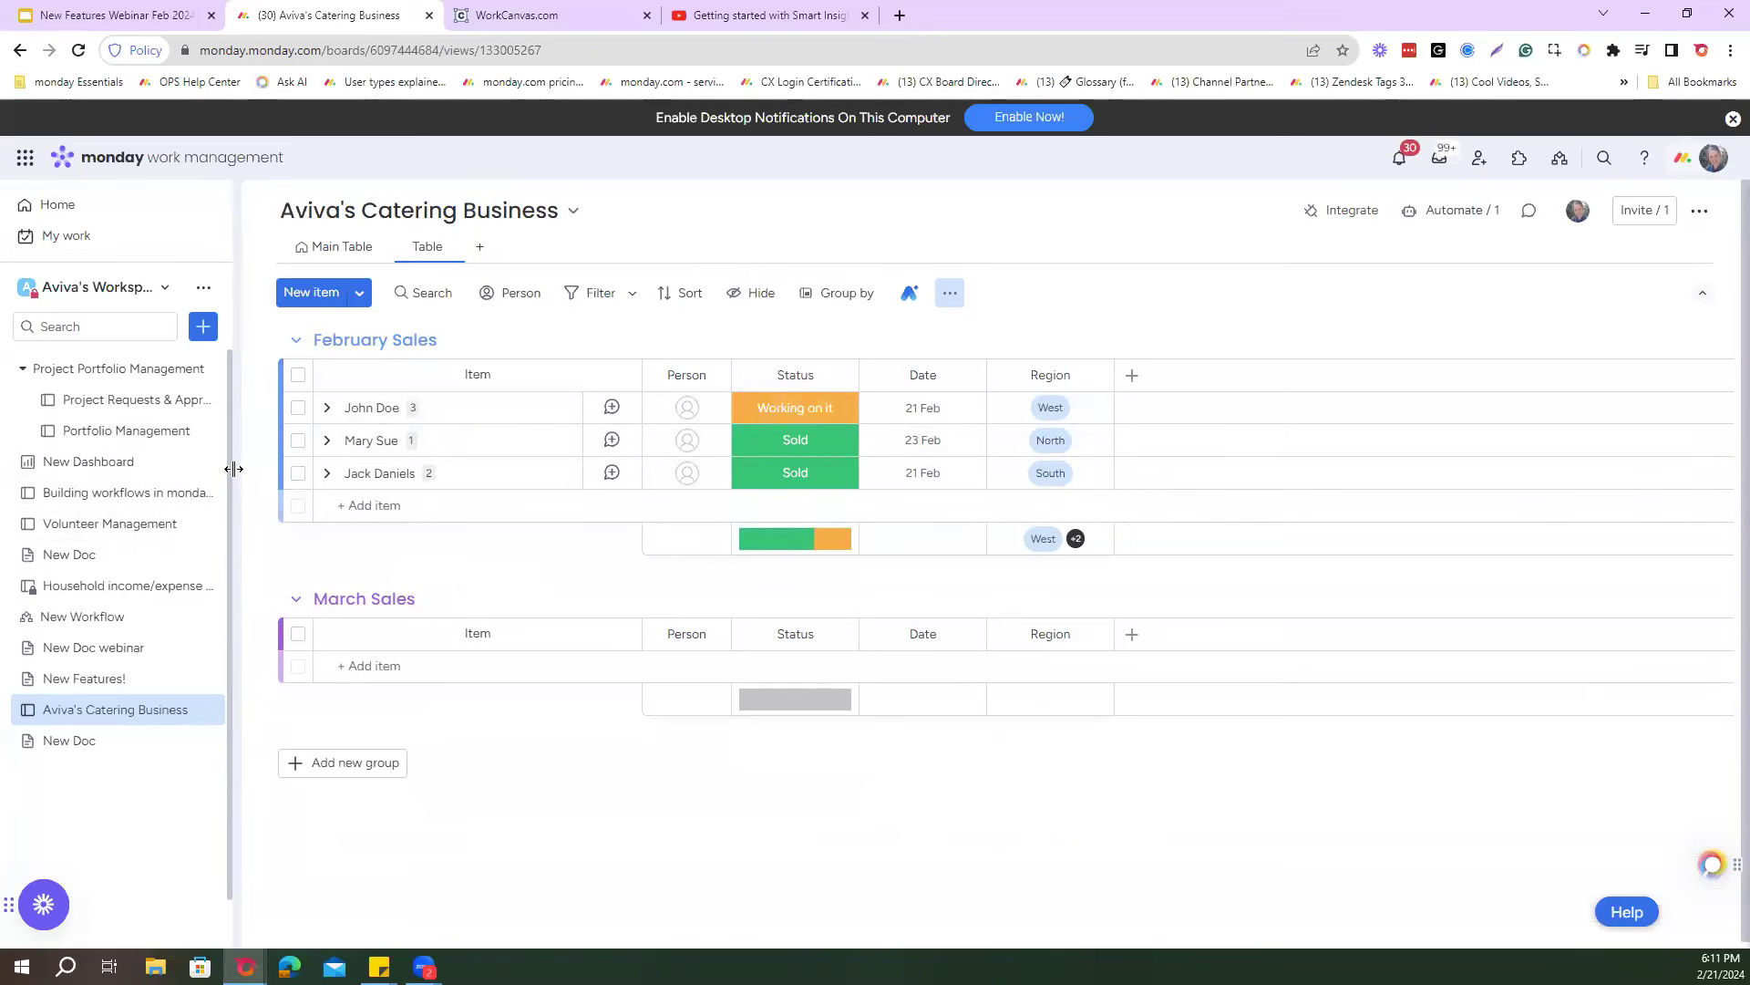
click(203, 327)
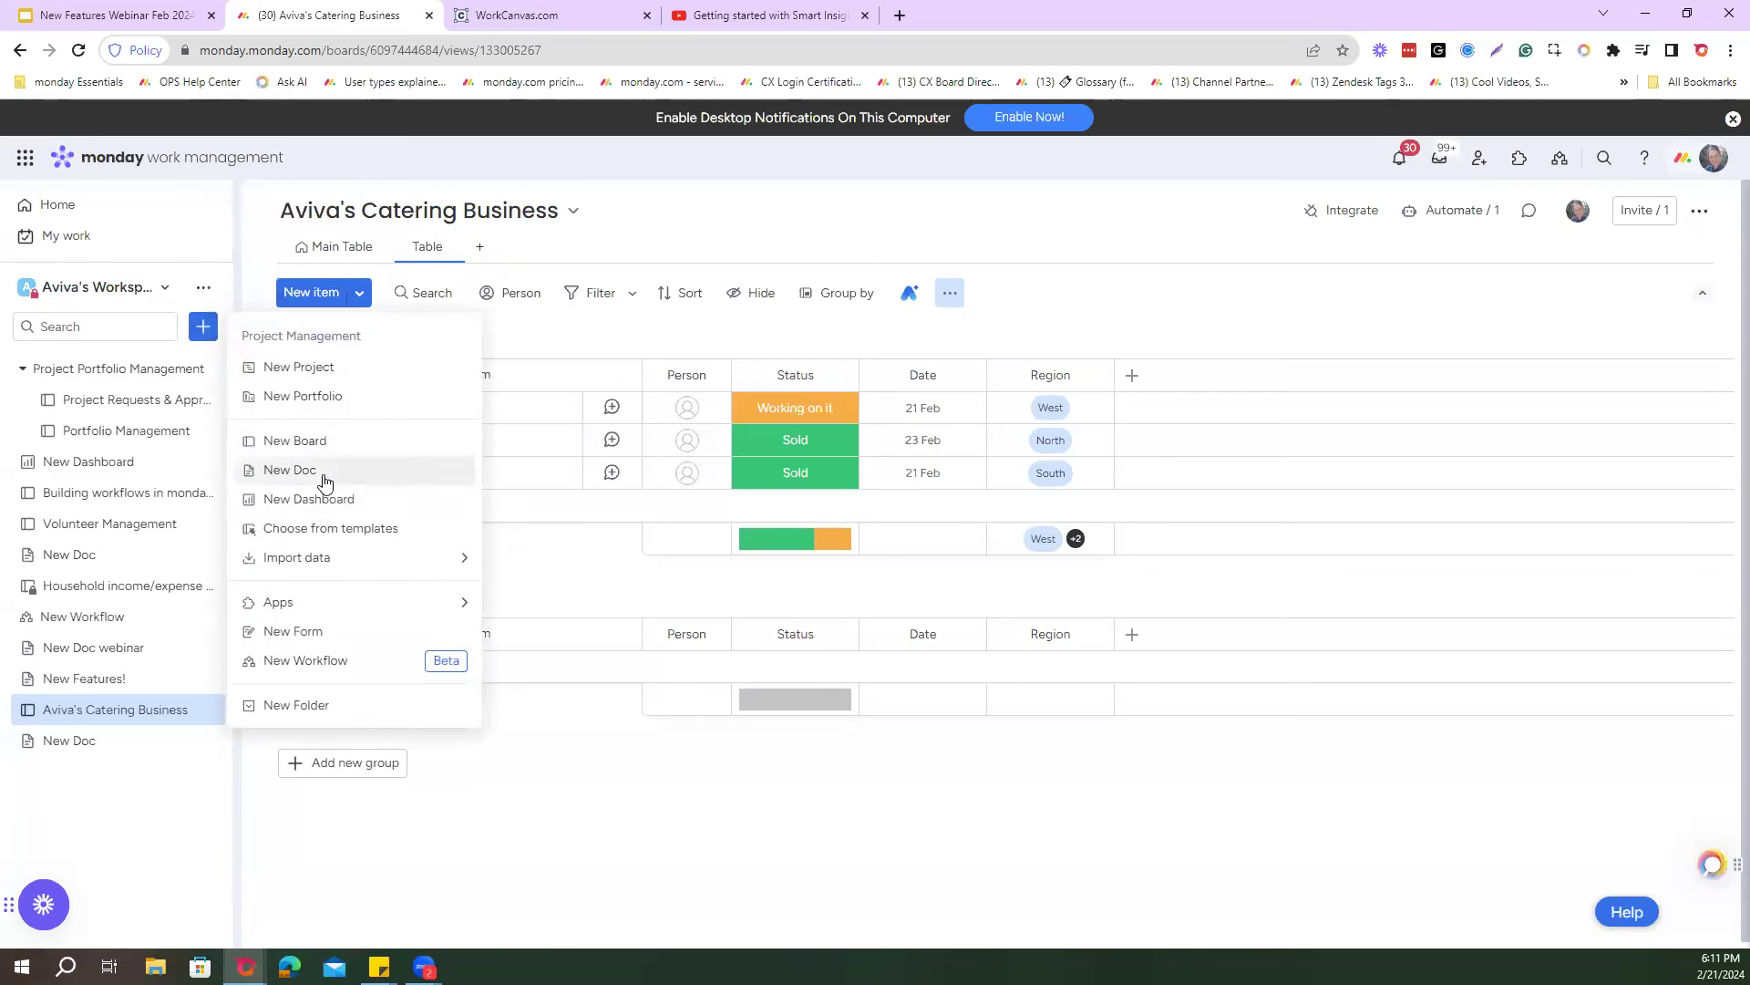
Open the New Doc from the workspace sidebar
click(94, 742)
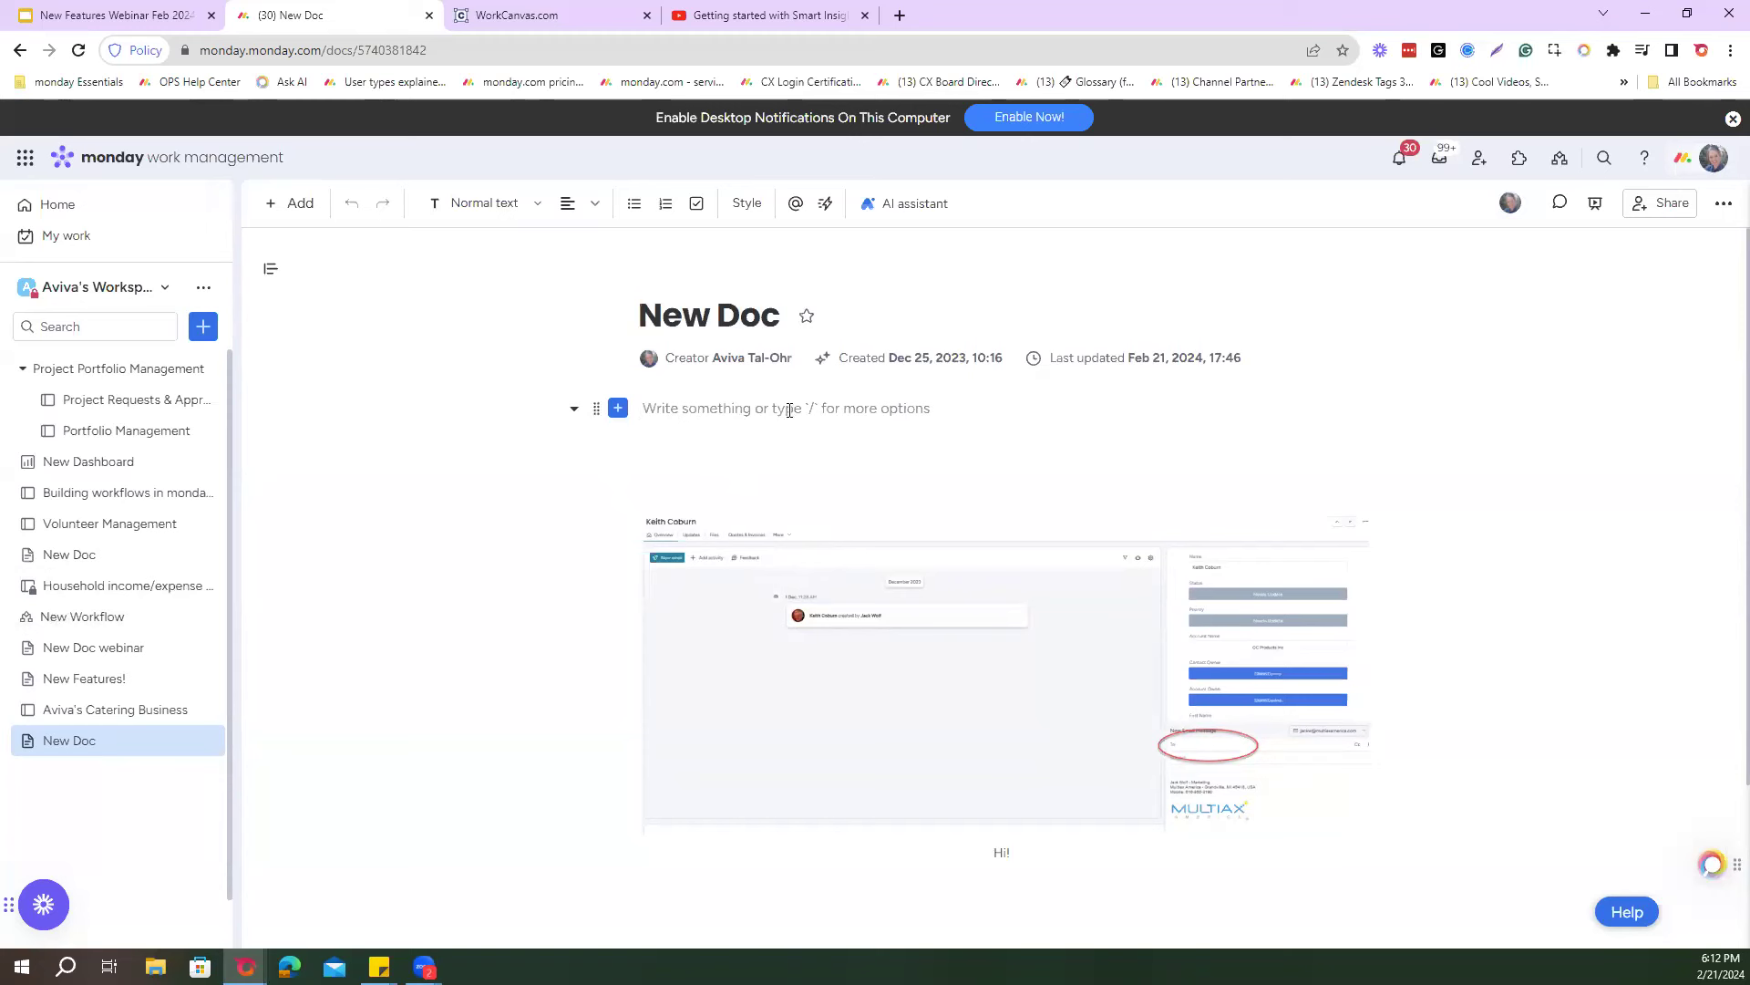
Insert a /doc mention of the New Features! doc on the New Doc's empty first line
text(/)
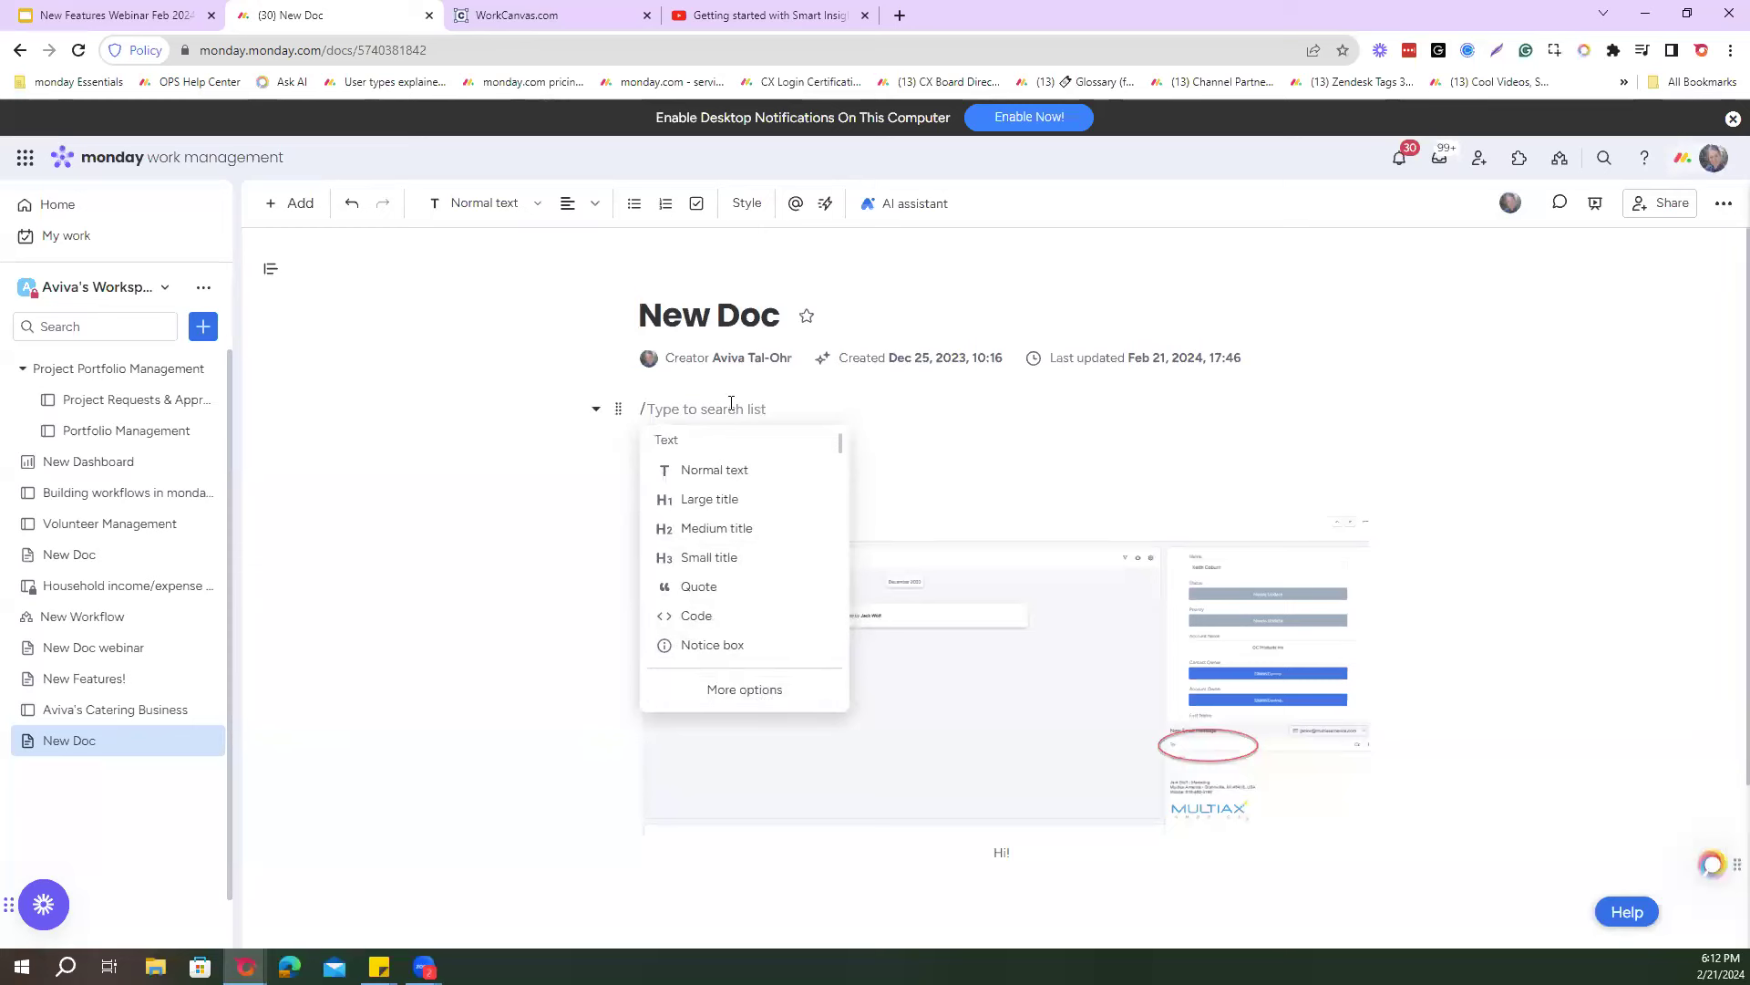
text(doc)
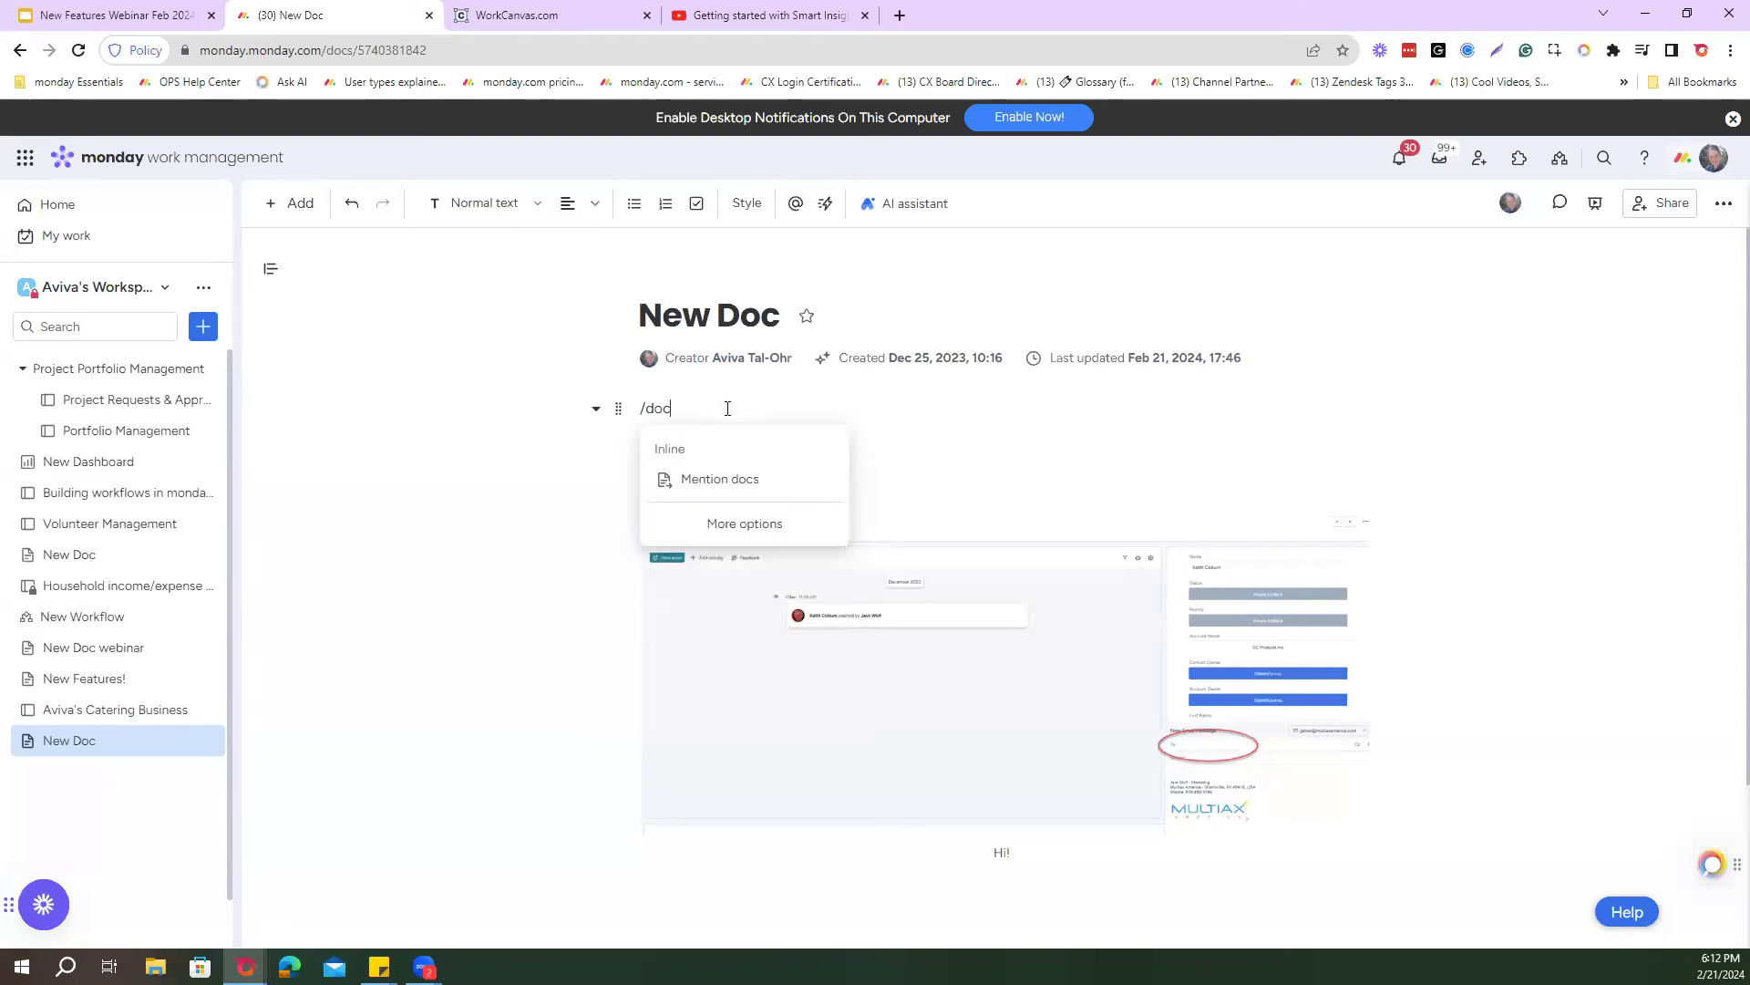
click(749, 490)
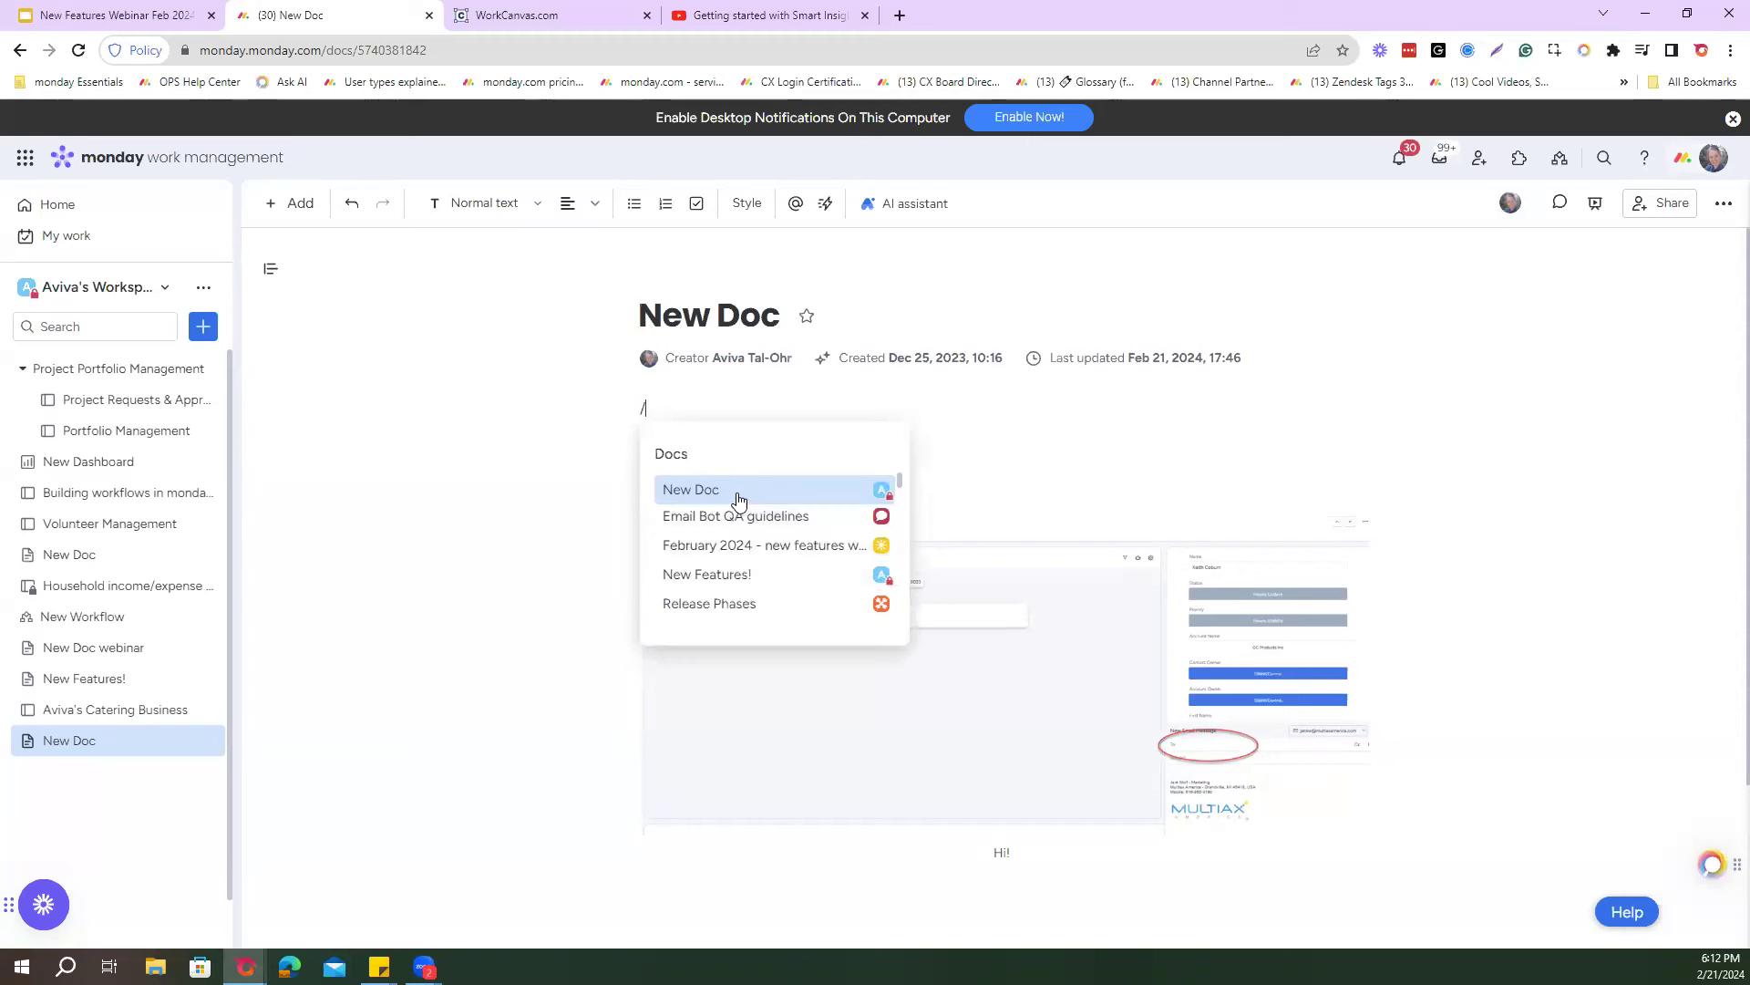
click(734, 574)
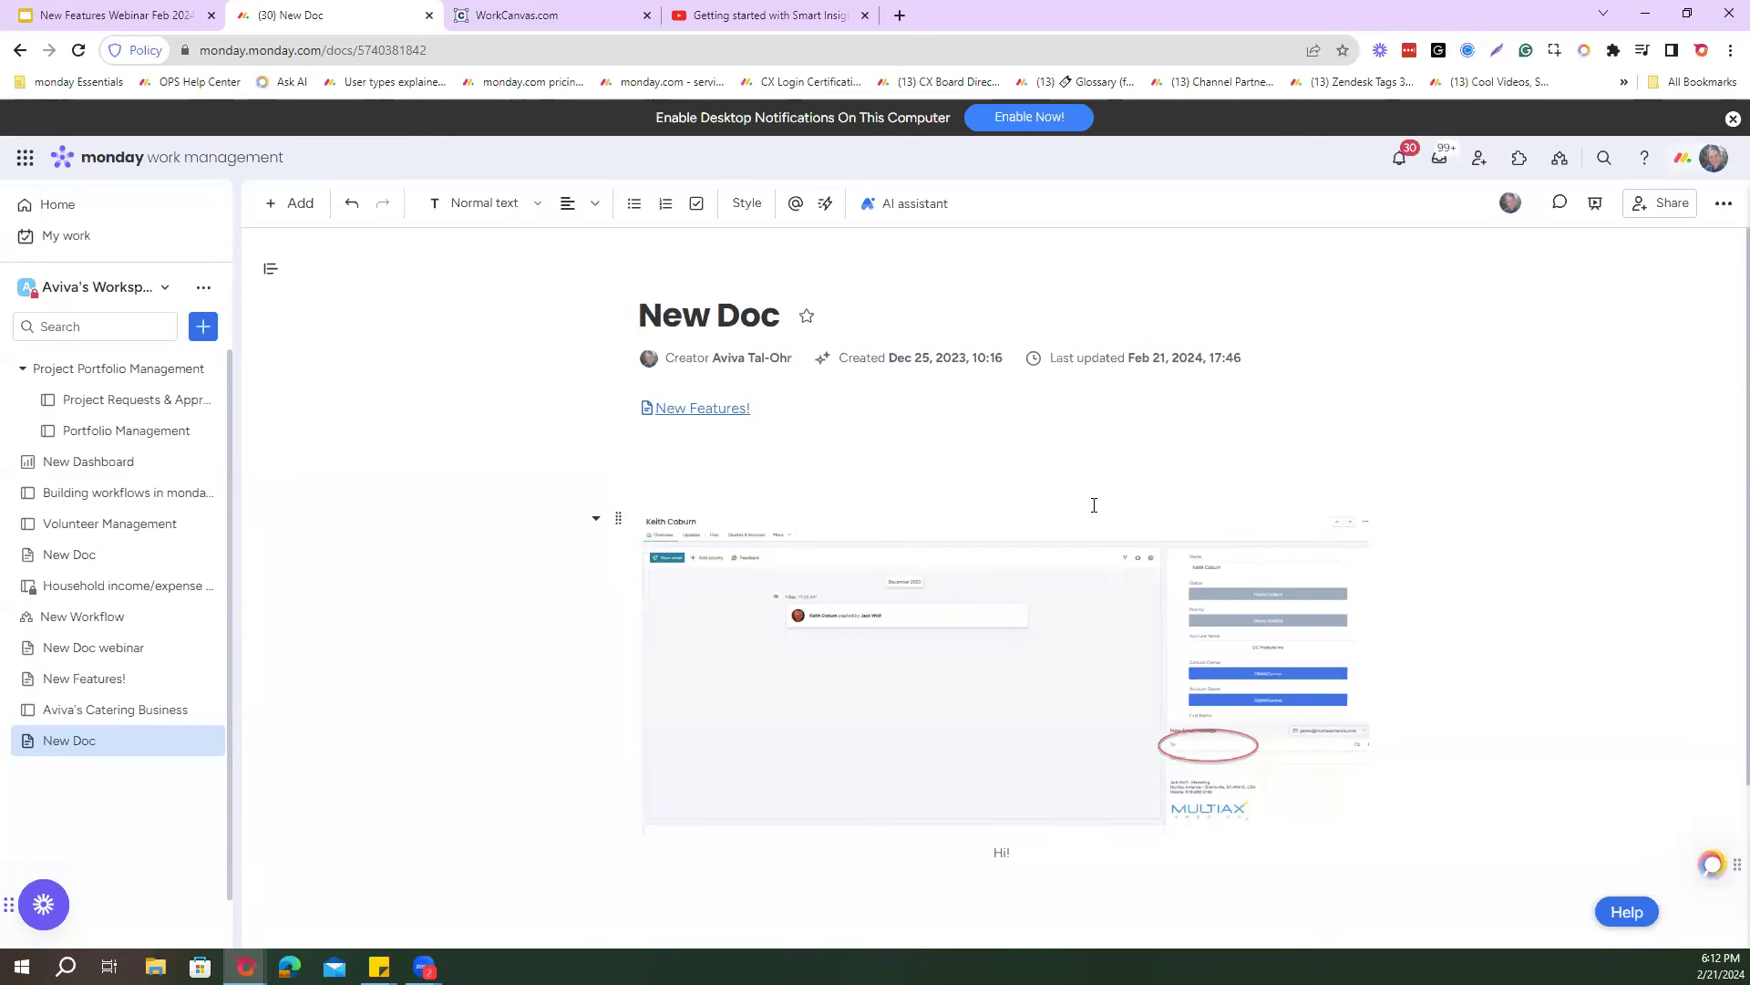
scroll(1094, 503, down, 1)
After checking the Add block list, start an empty line under the New Features! link
click(293, 204)
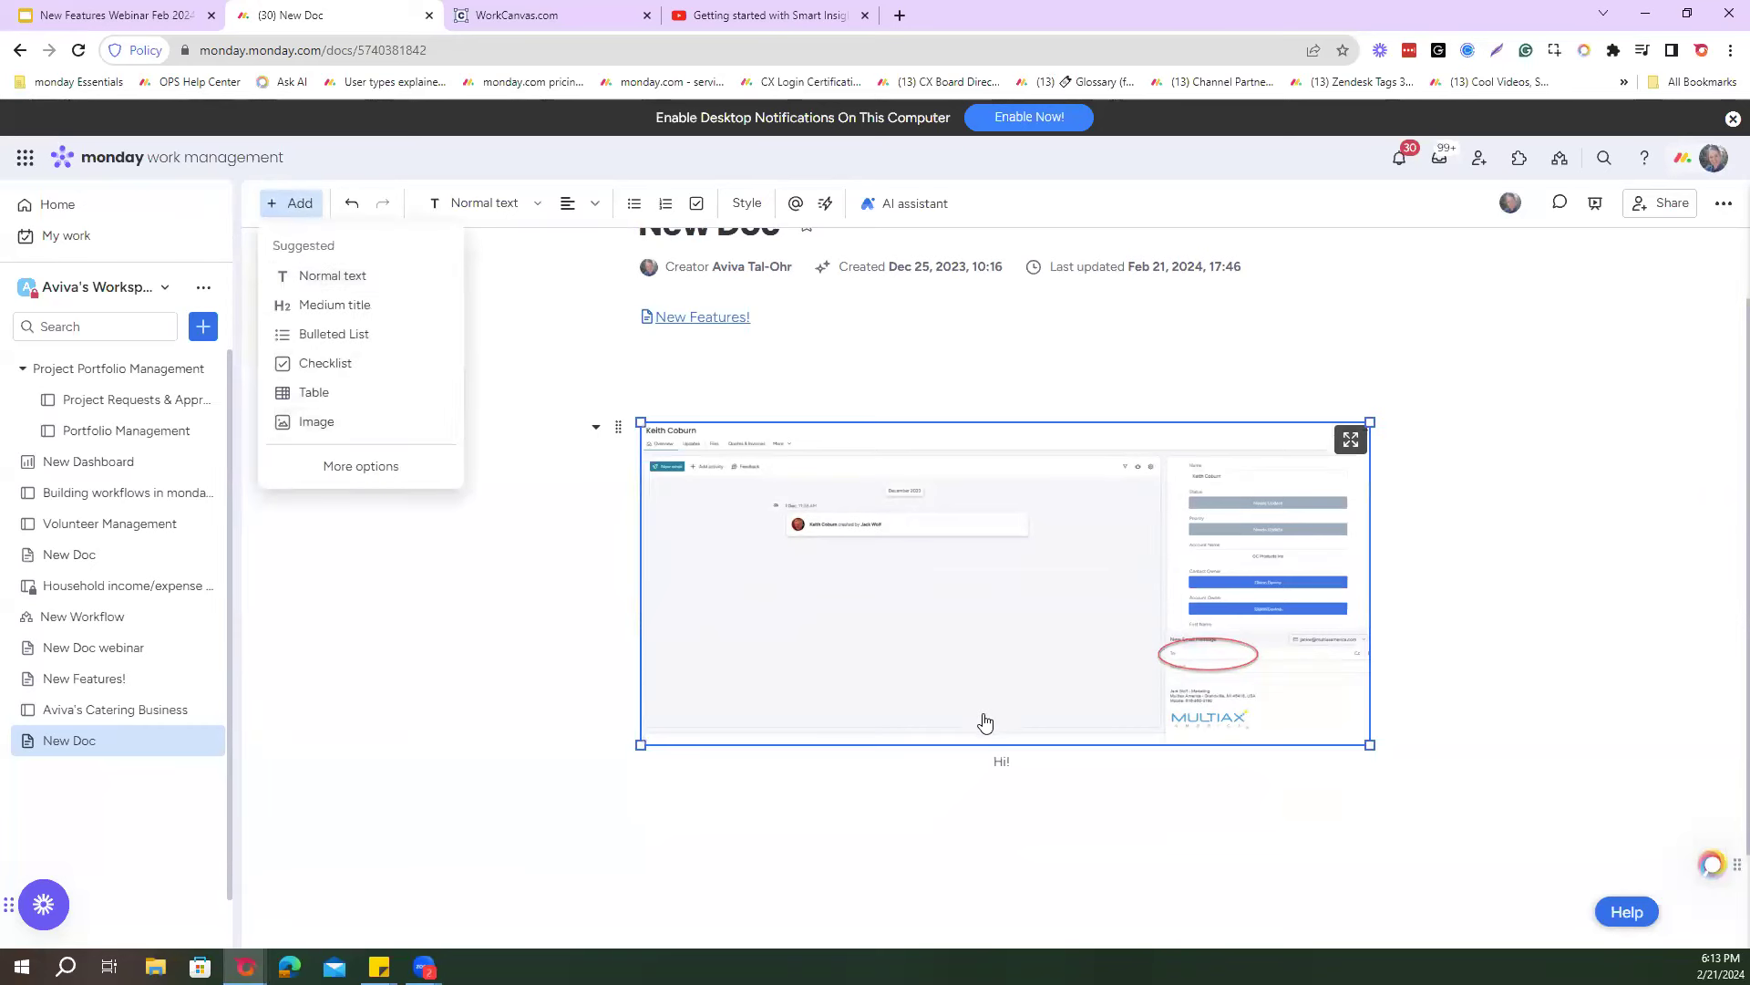
click(1002, 764)
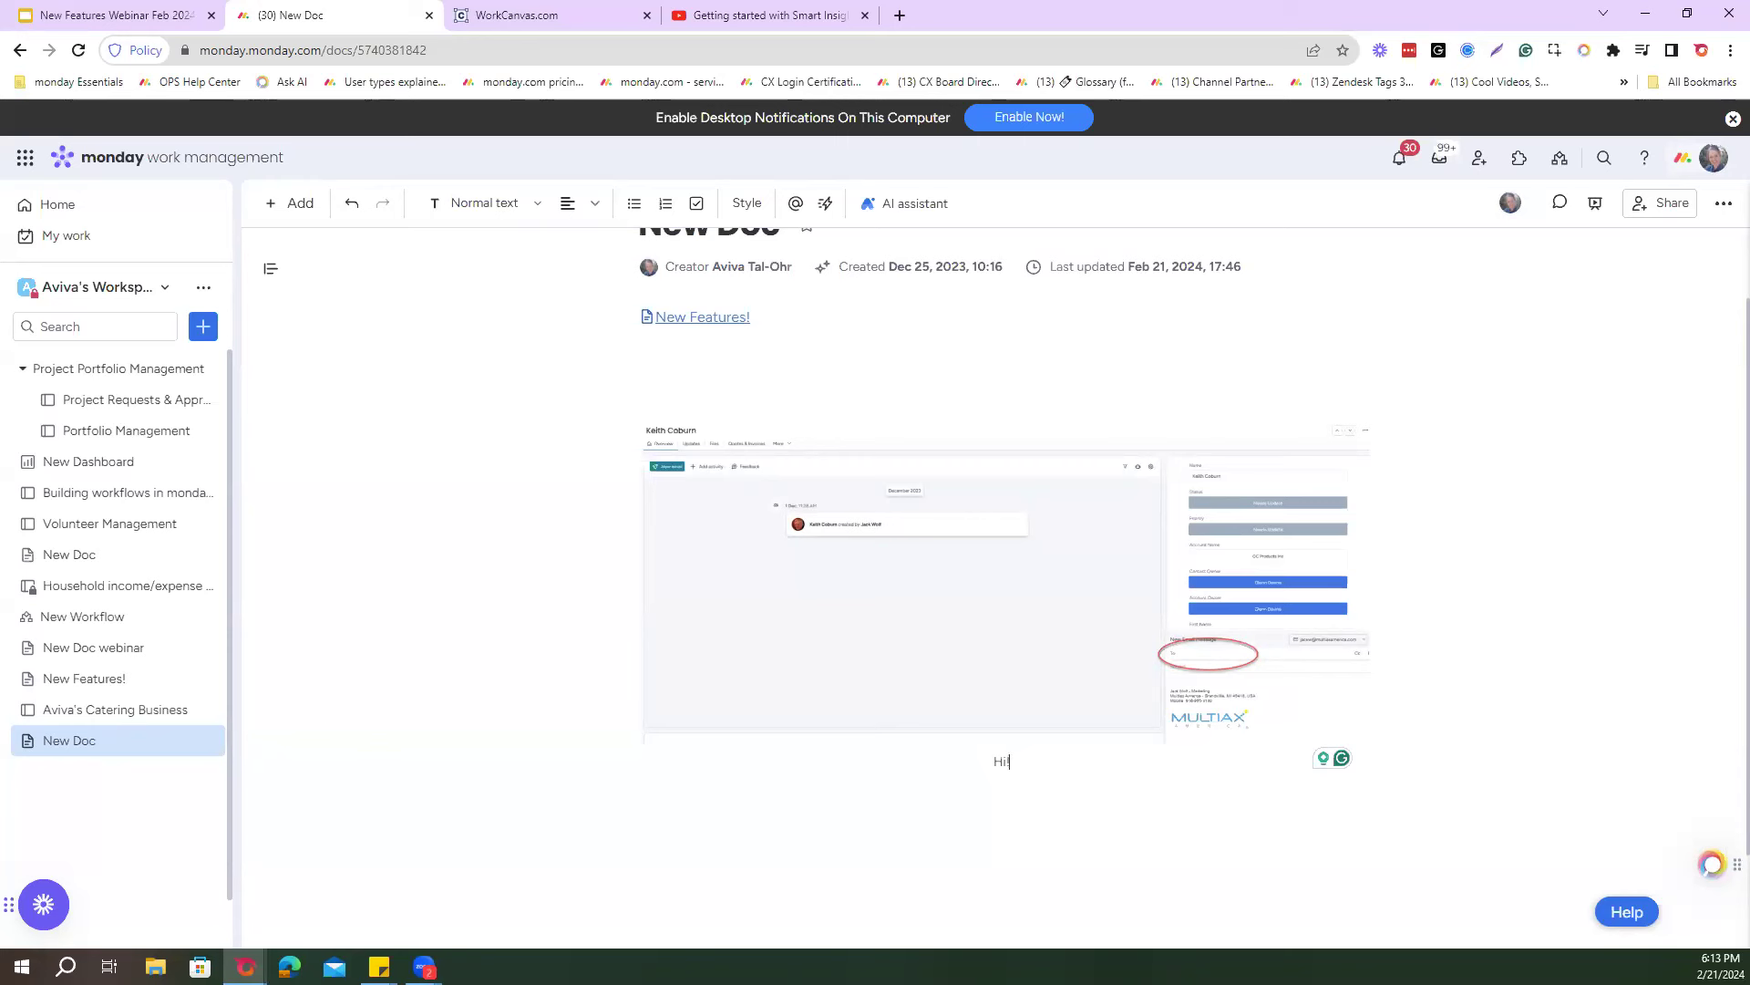
click(669, 357)
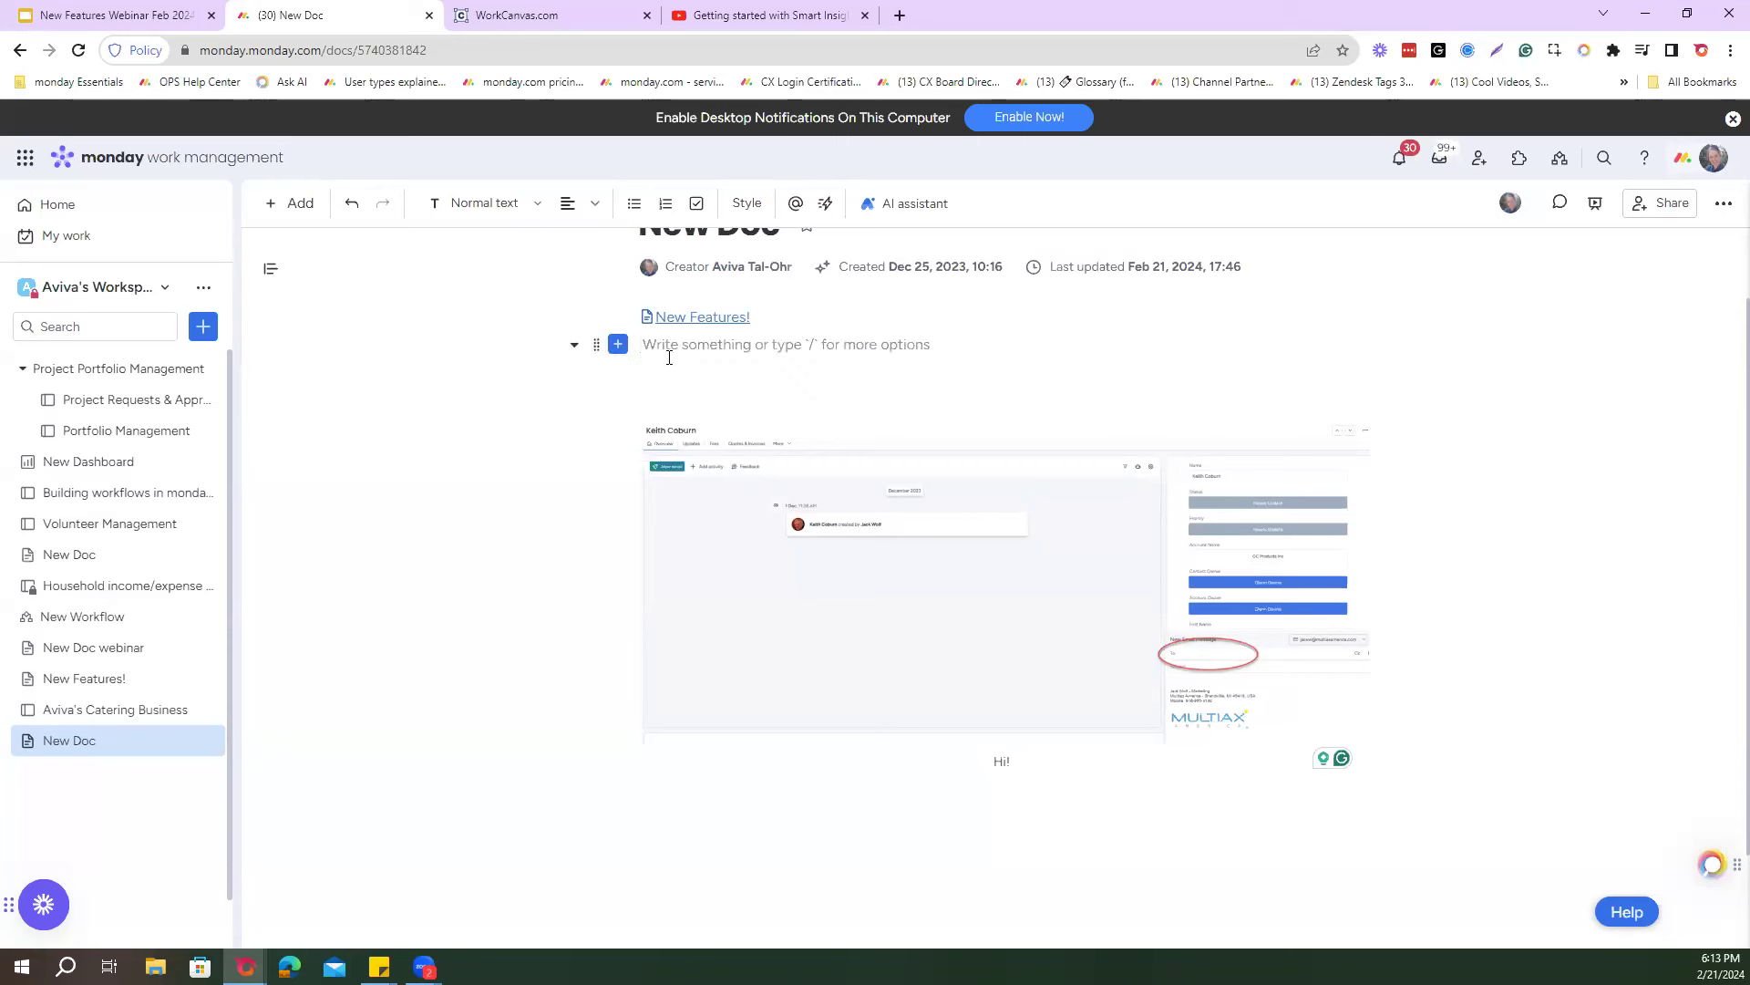
key(Return)
Insert a /table Custom table sized 5 columns by 4 rows below the mention
text(/)
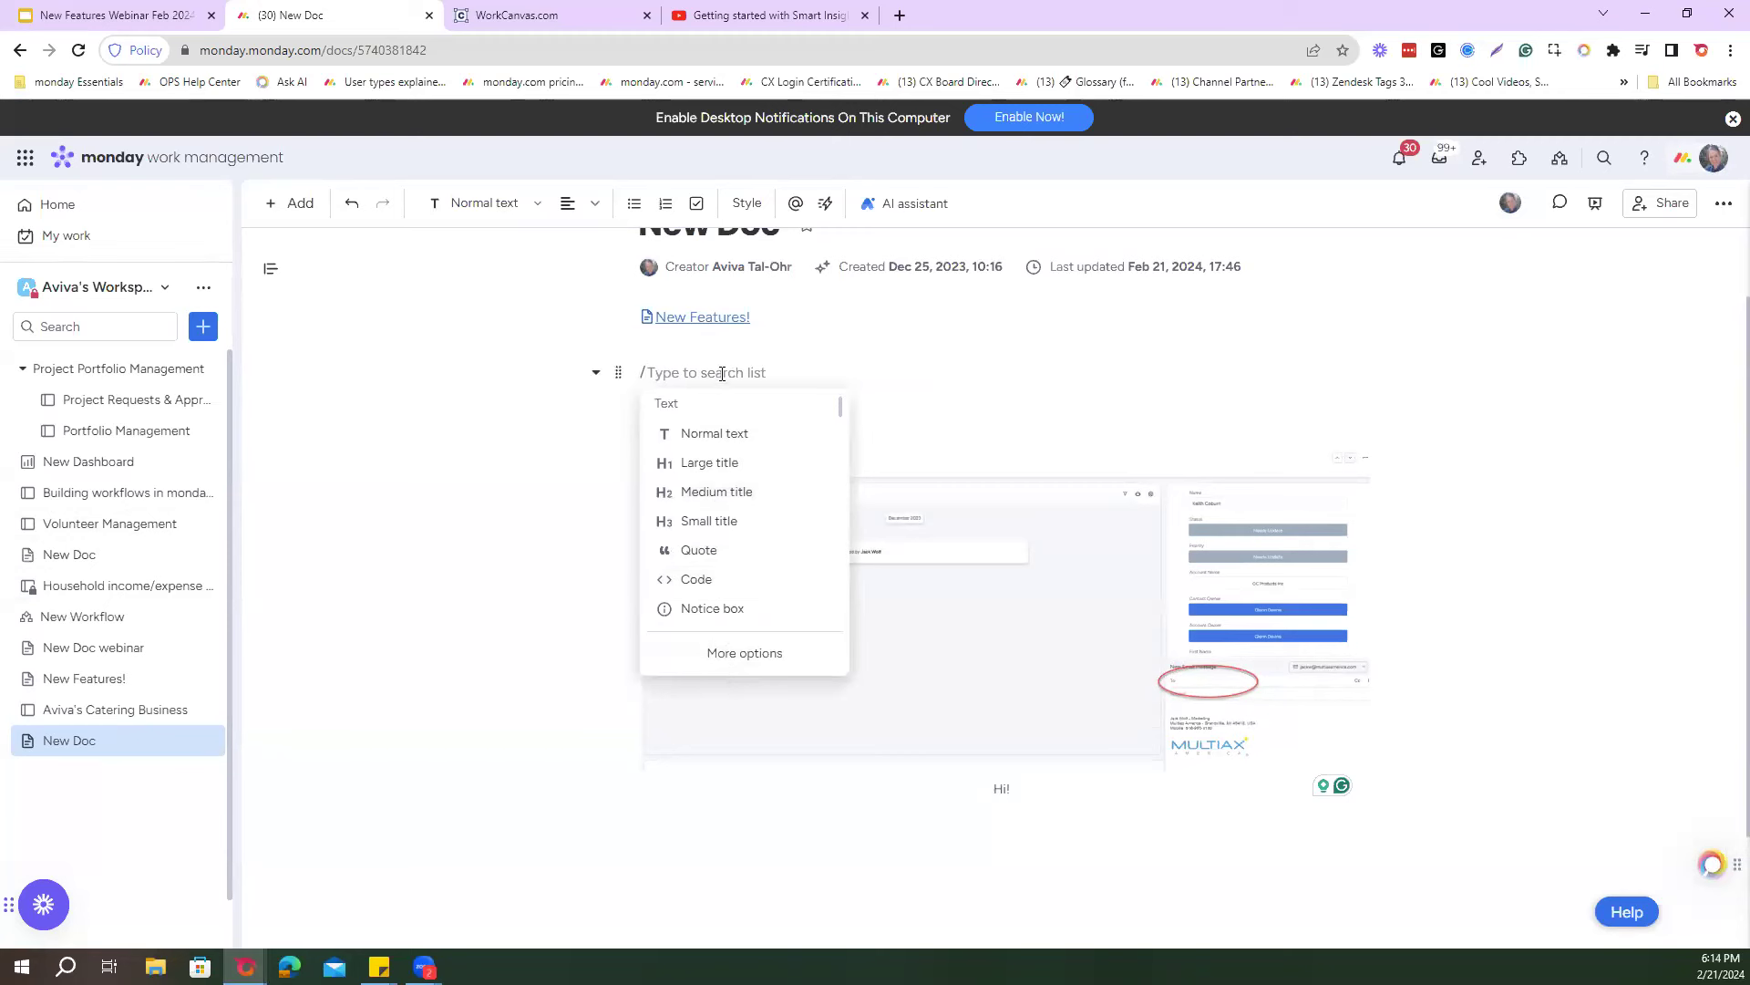
text(table)
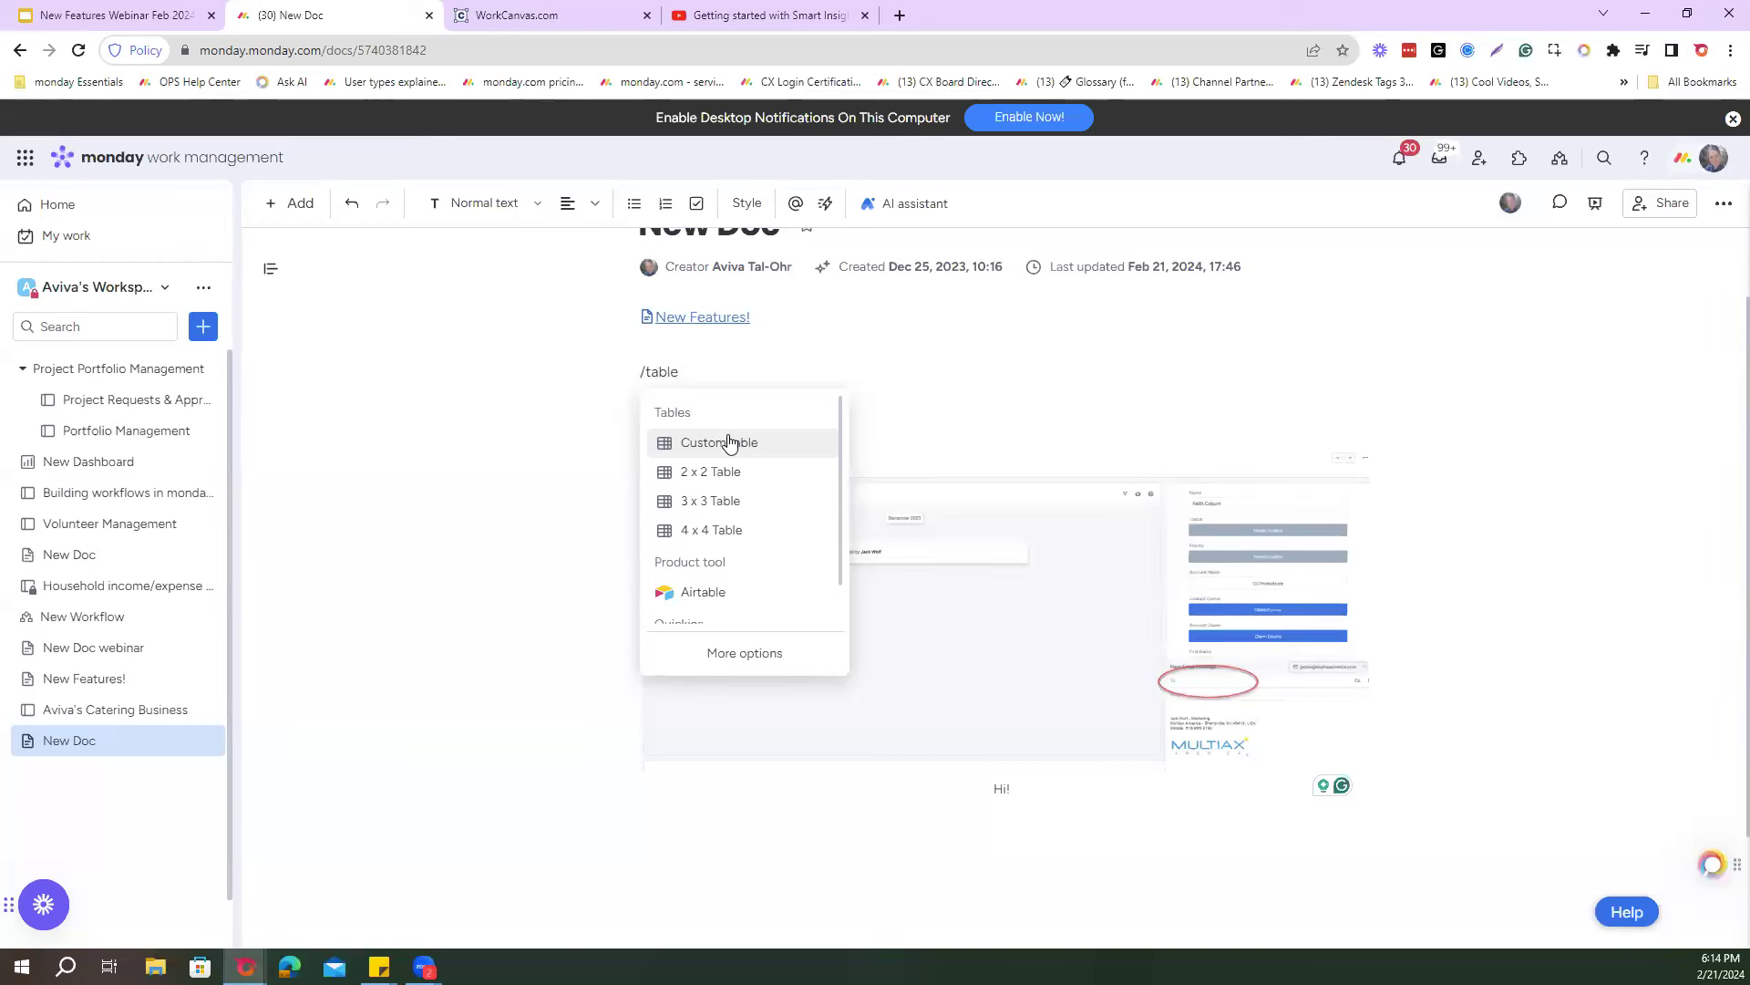
click(730, 445)
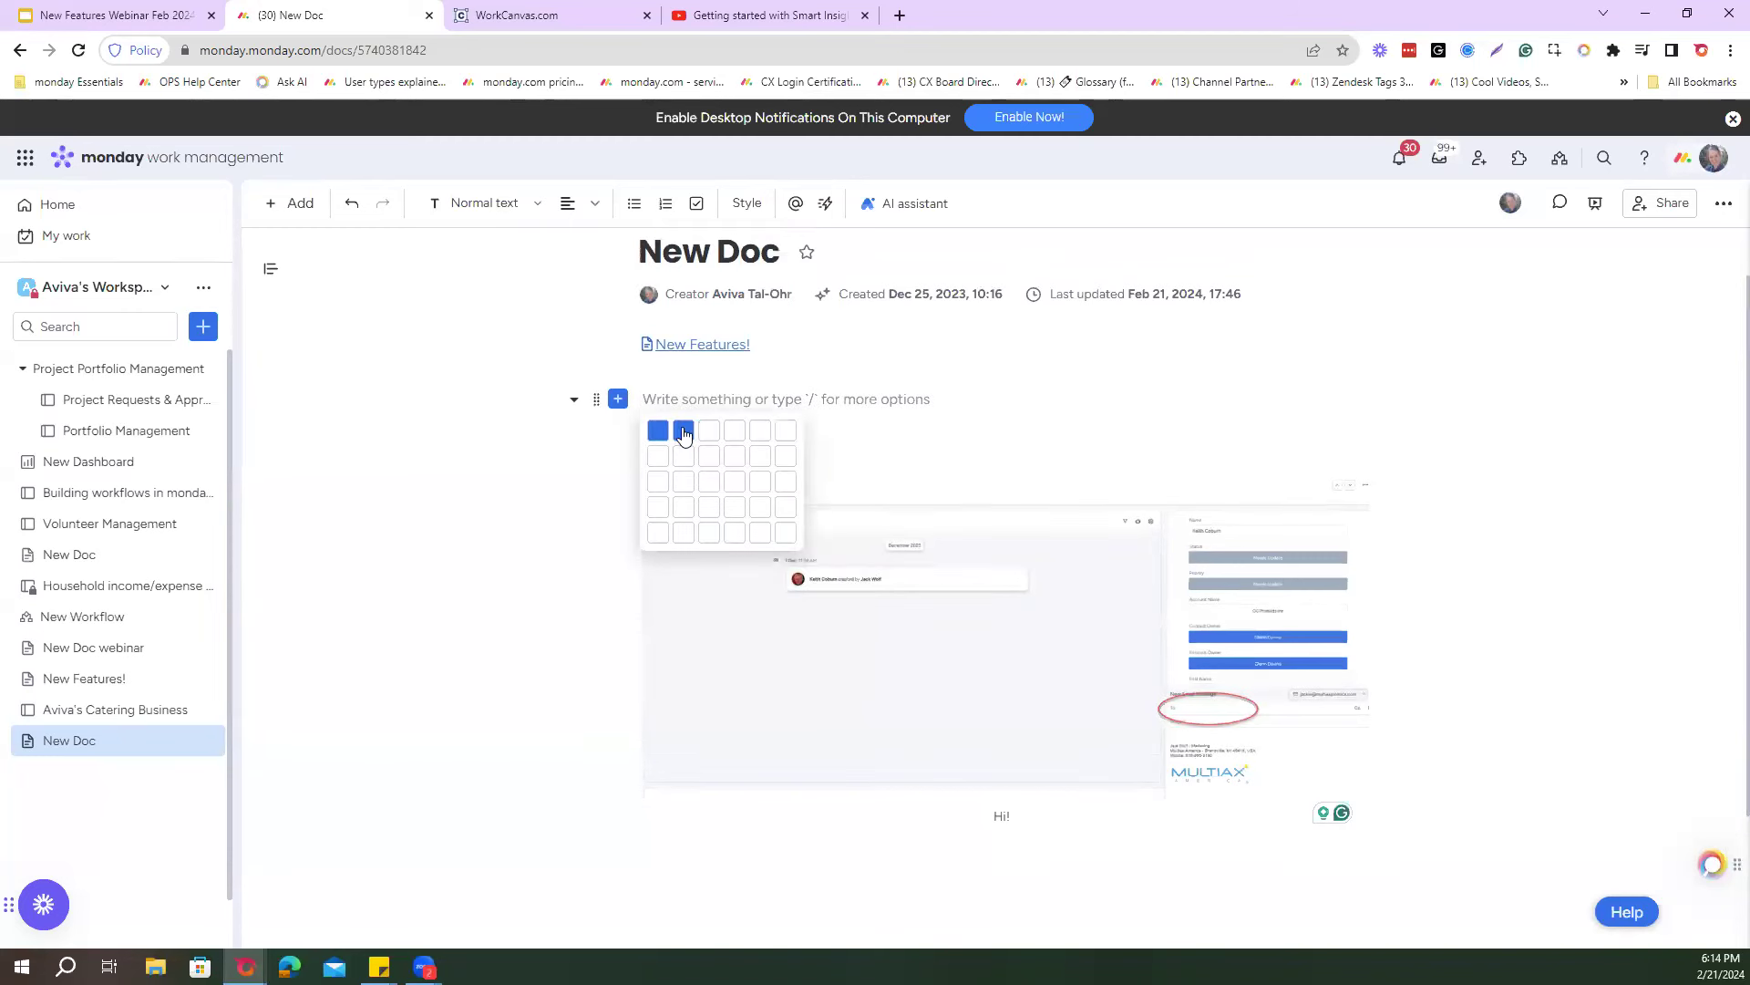
click(751, 505)
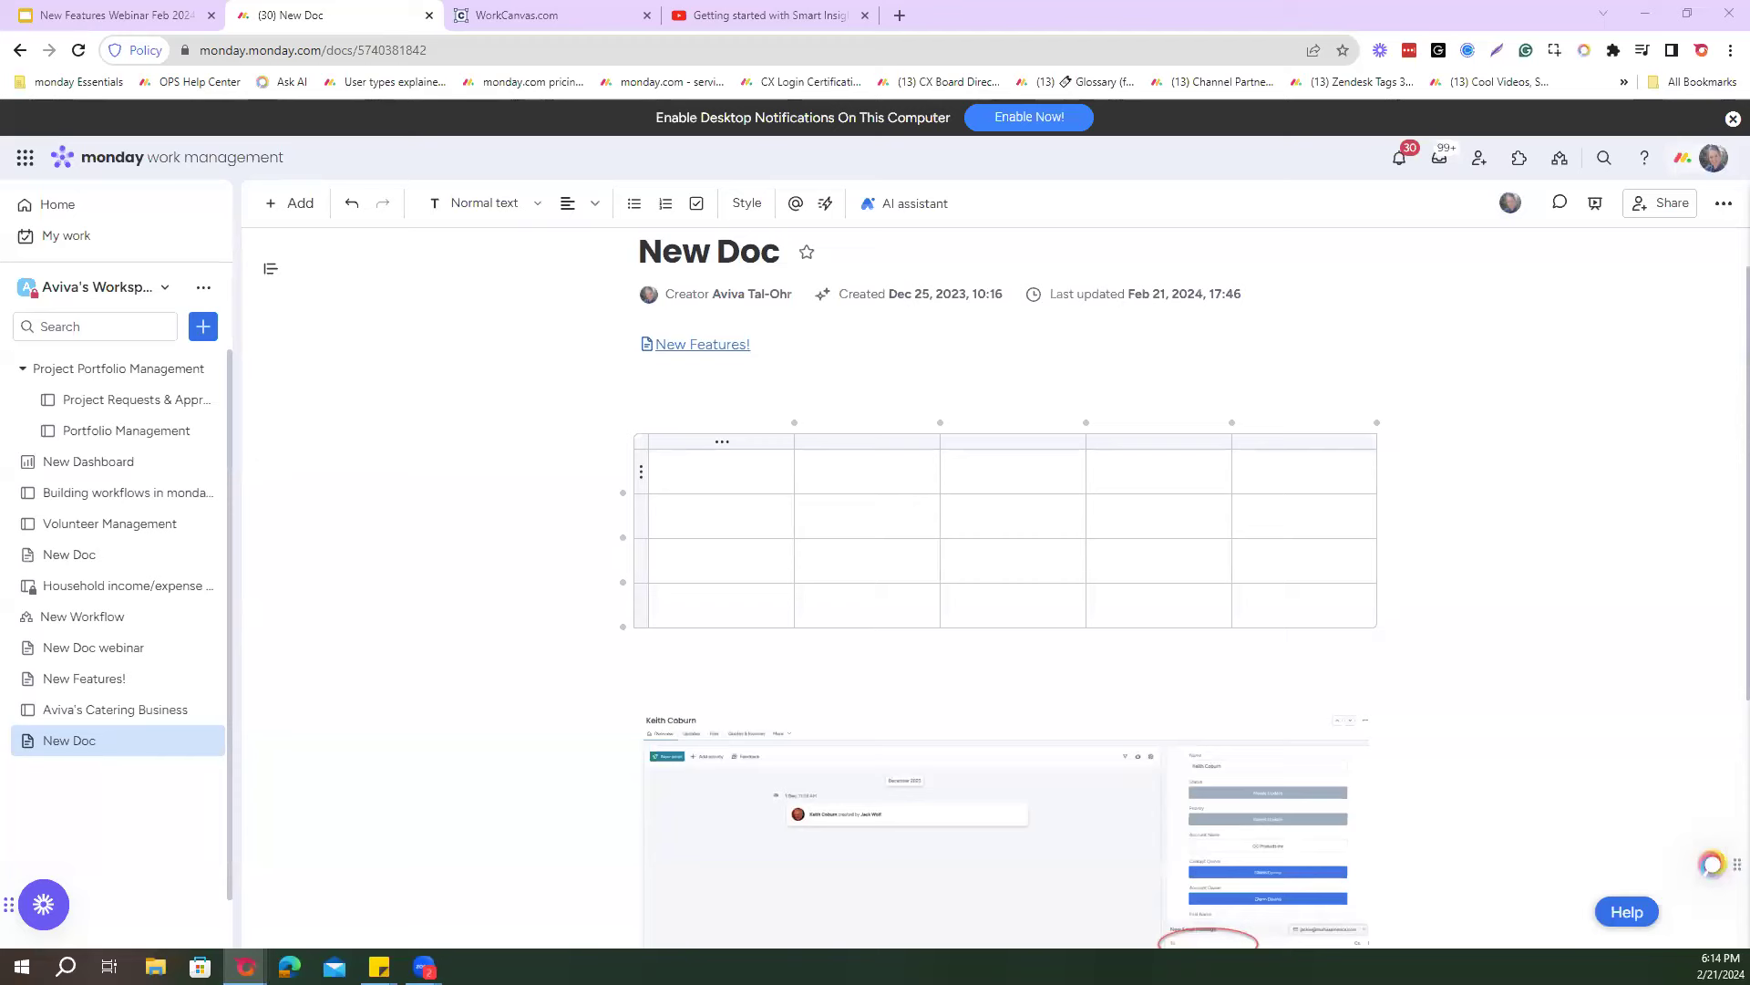
Present the New Features Webinar Feb 2024 deck and play slide 5's demo video full screen
click(164, 7)
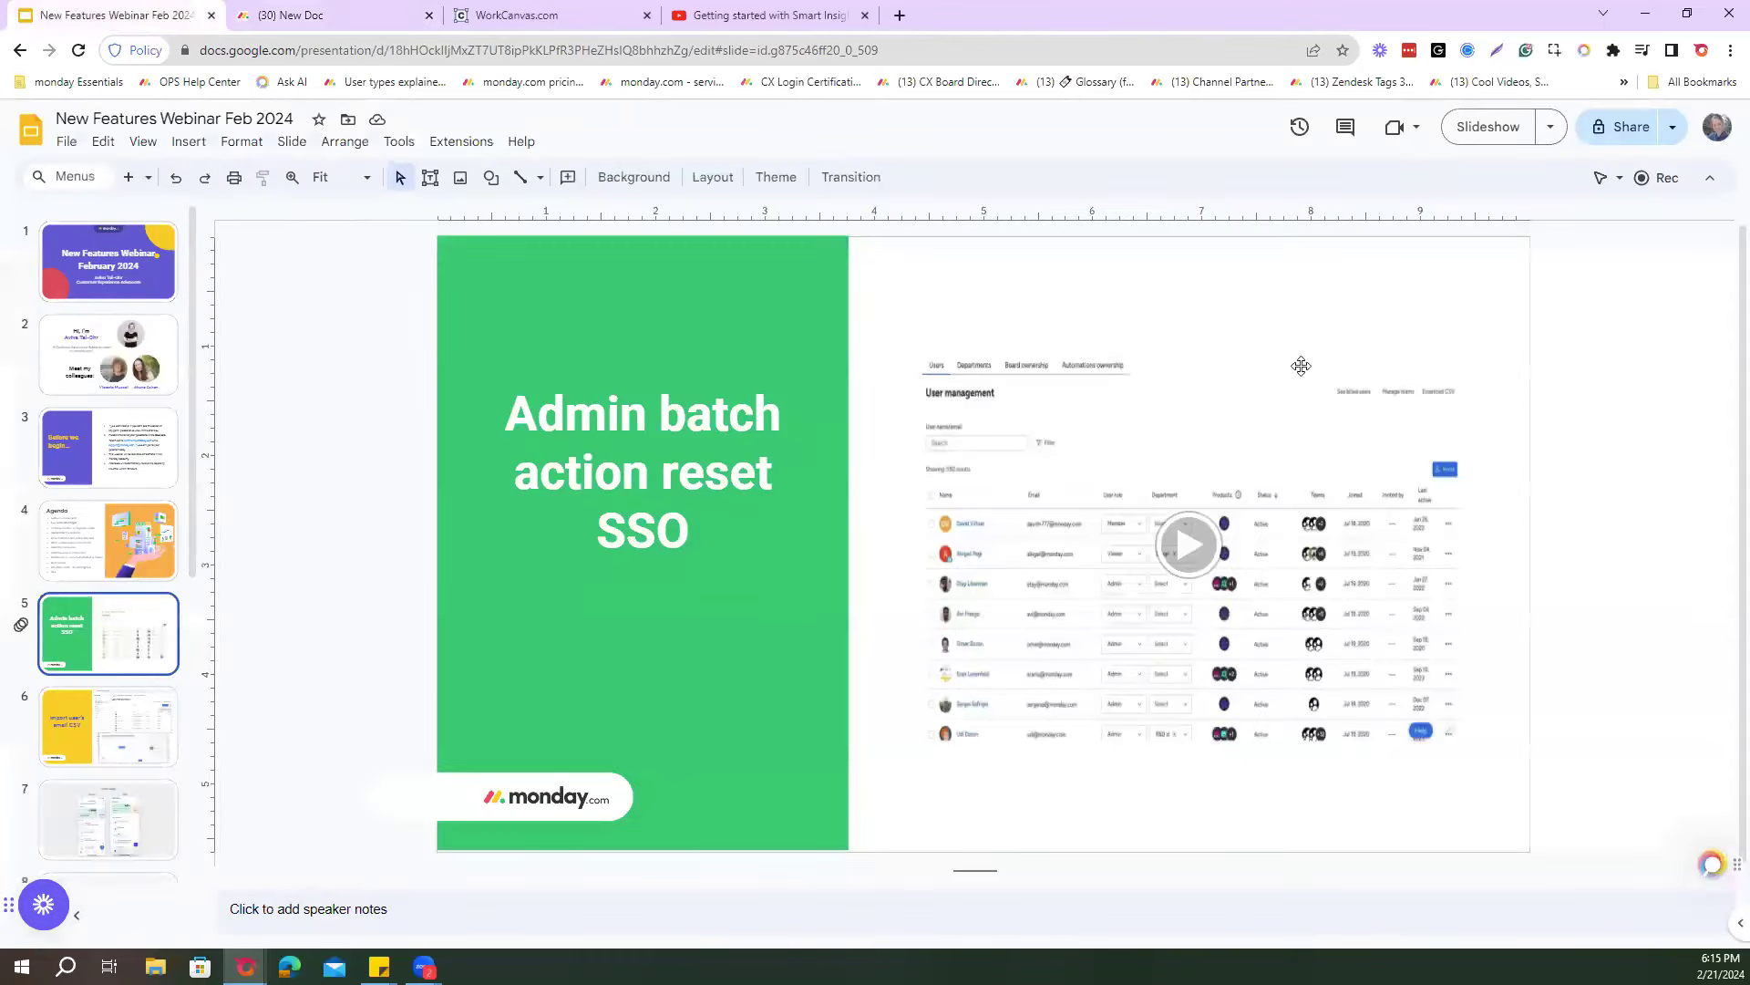
click(1488, 128)
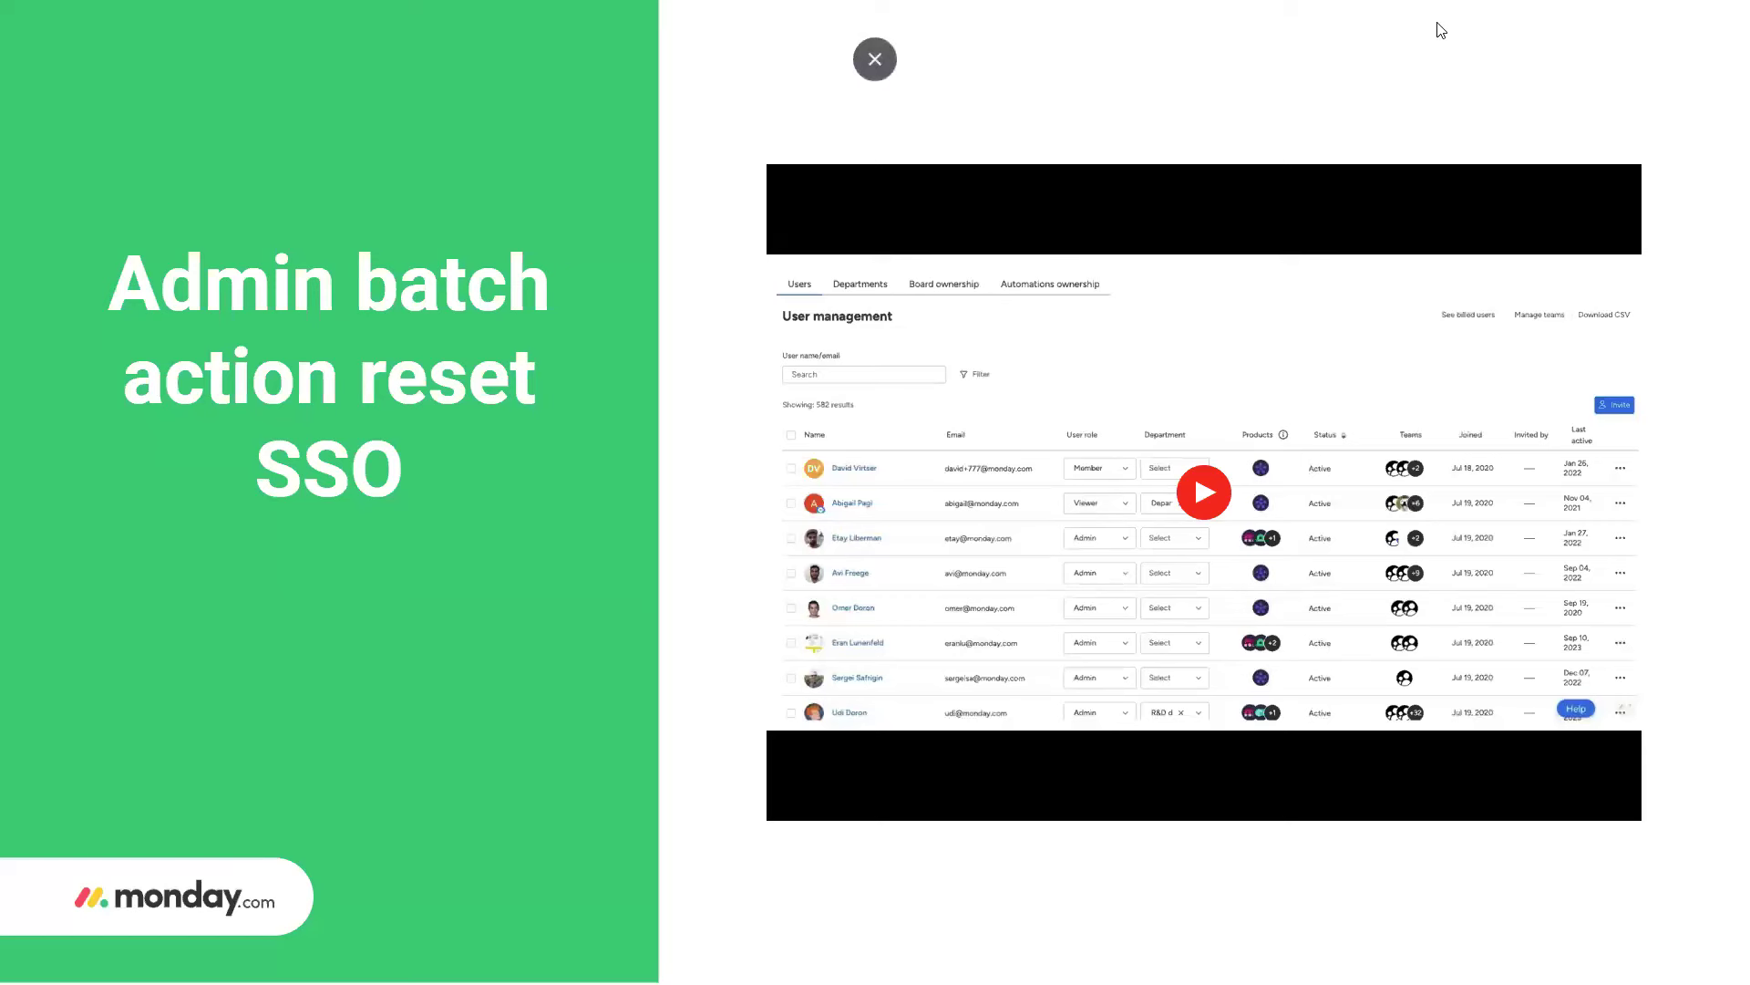
click(1205, 494)
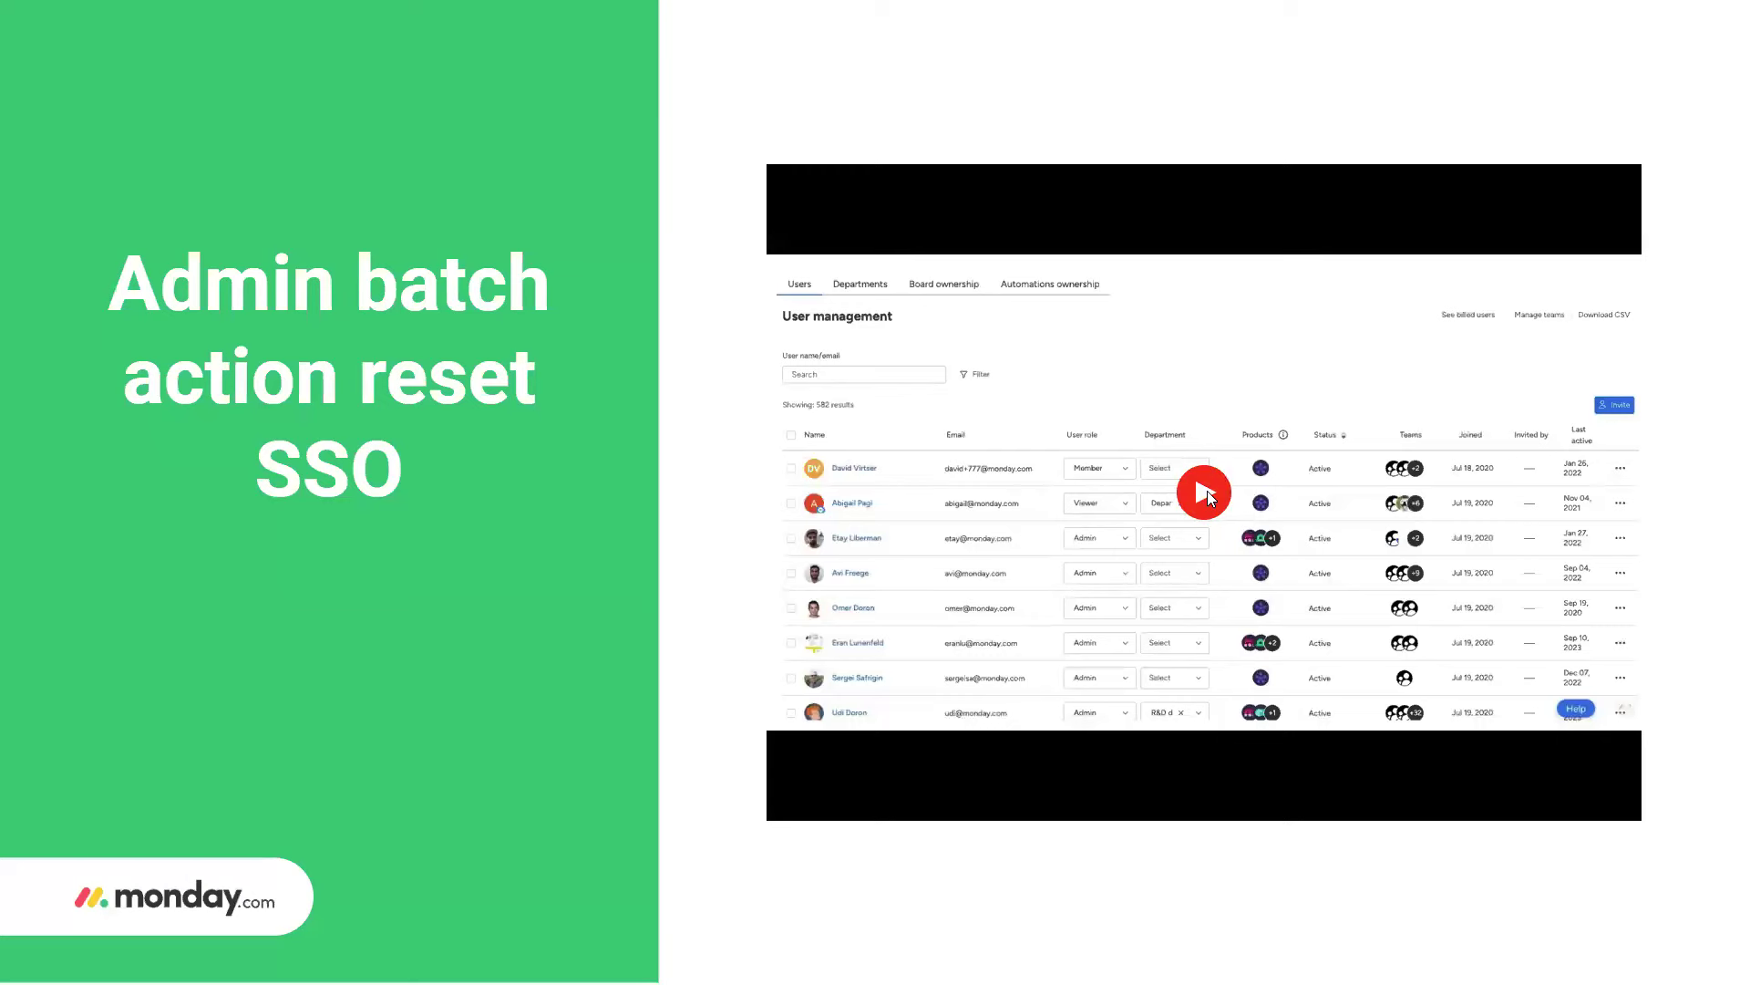
click(1205, 515)
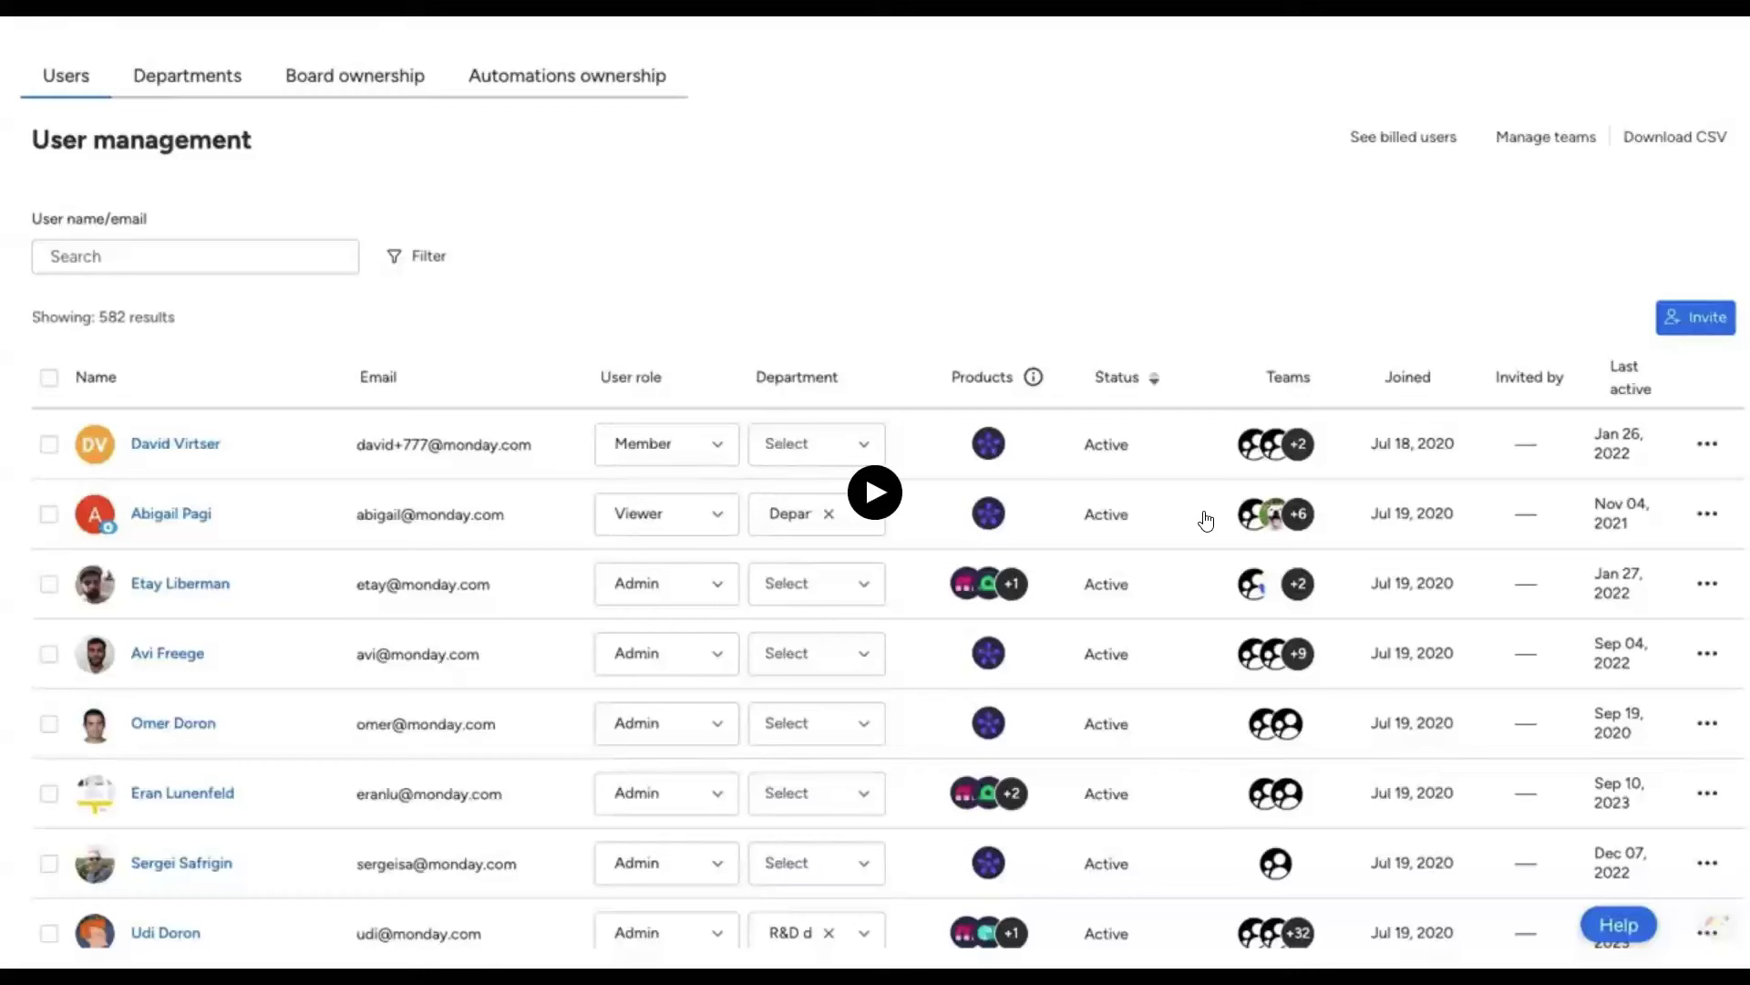
key(Escape)
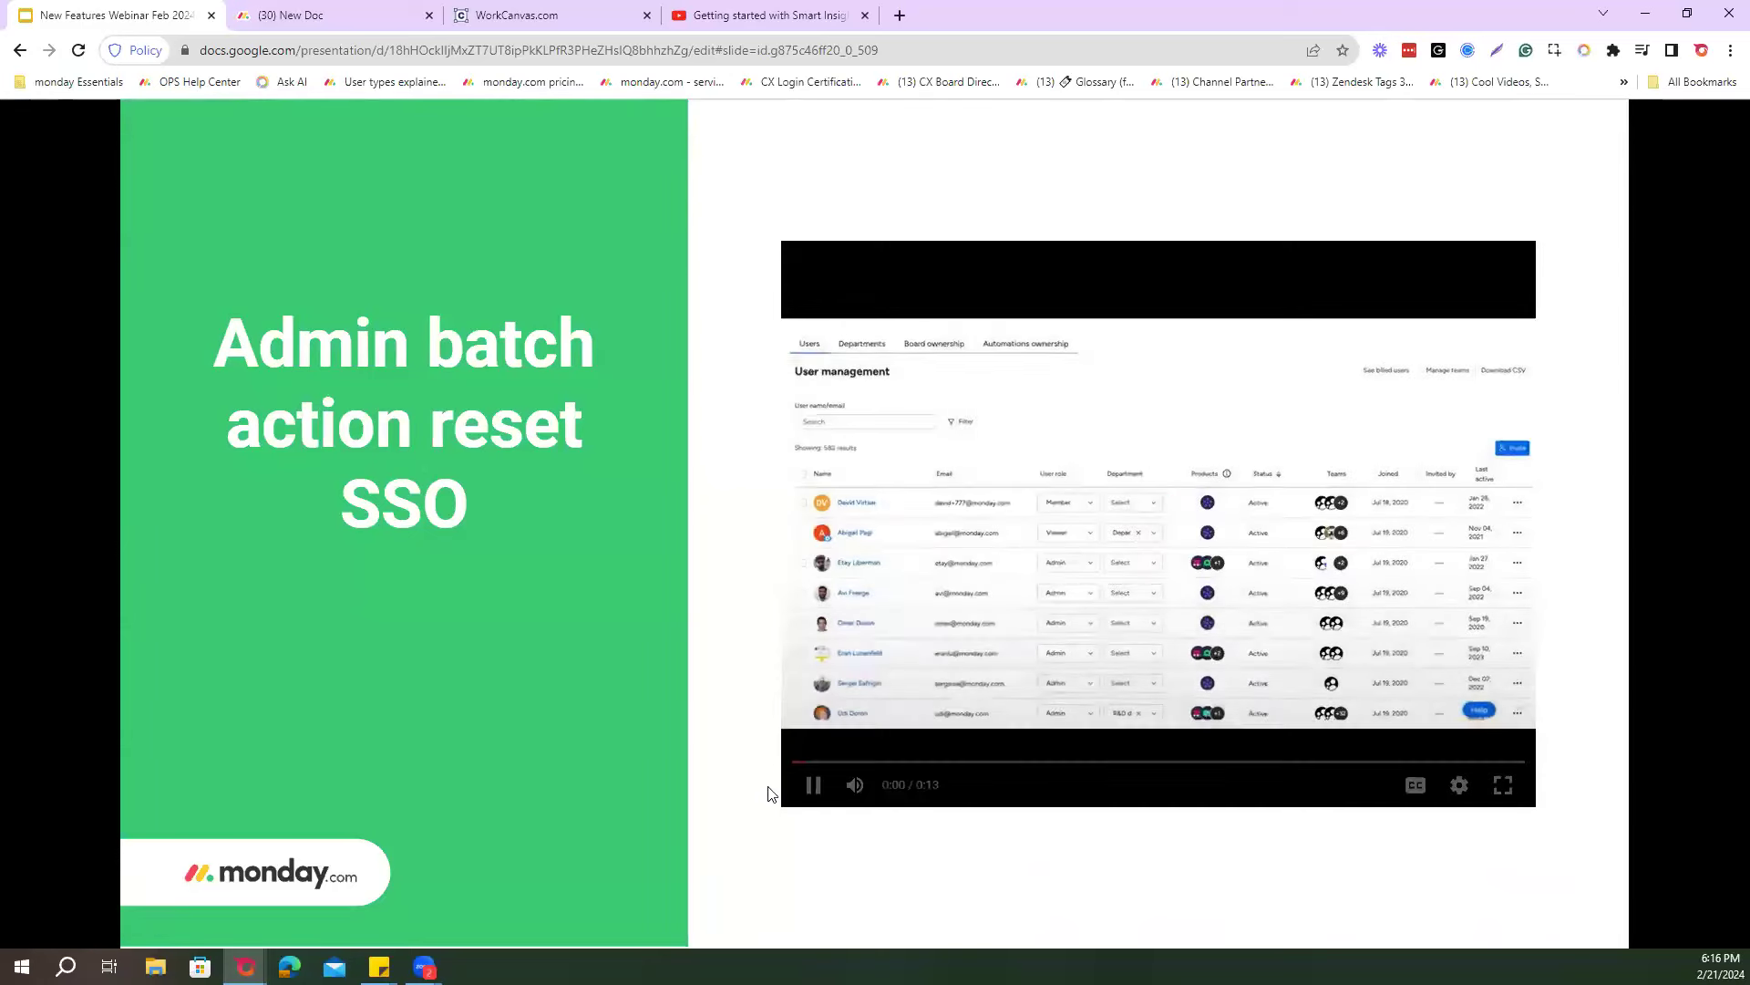
Pause the demo video and advance to the 'Import user's email CSV' slide
click(813, 784)
key(Right)
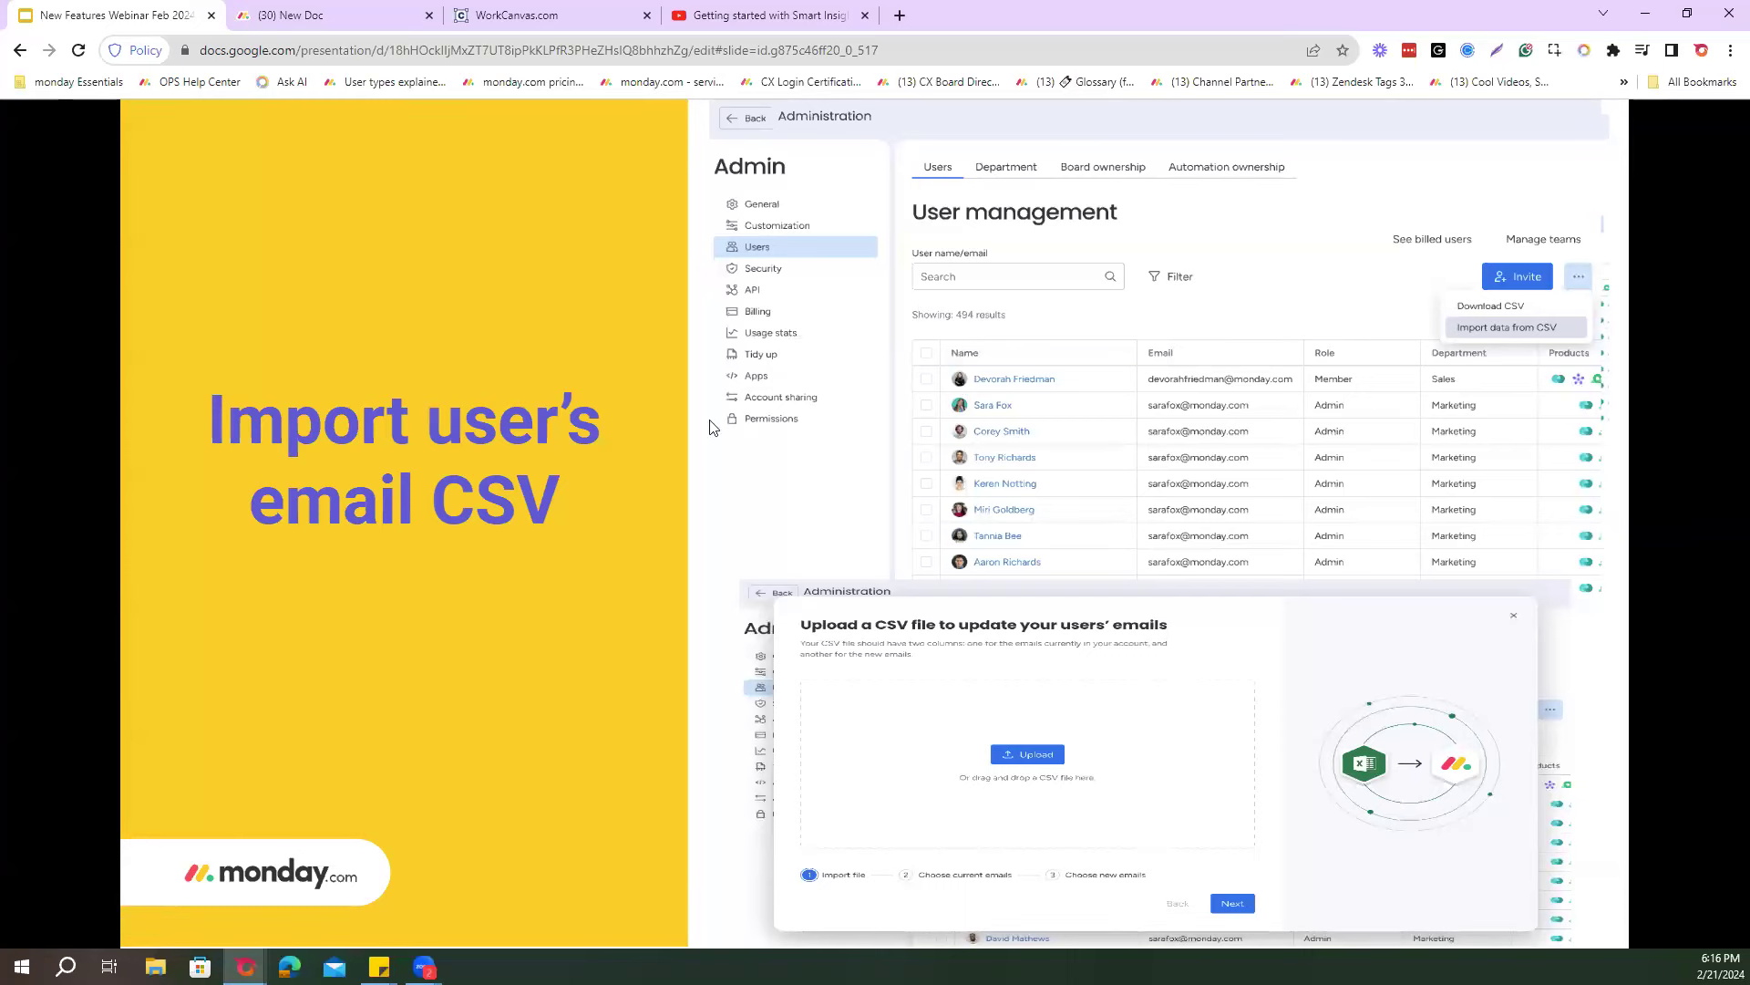
Move through the Sign up, Home page and Notifications slides to the monday product suite slide
click(683, 413)
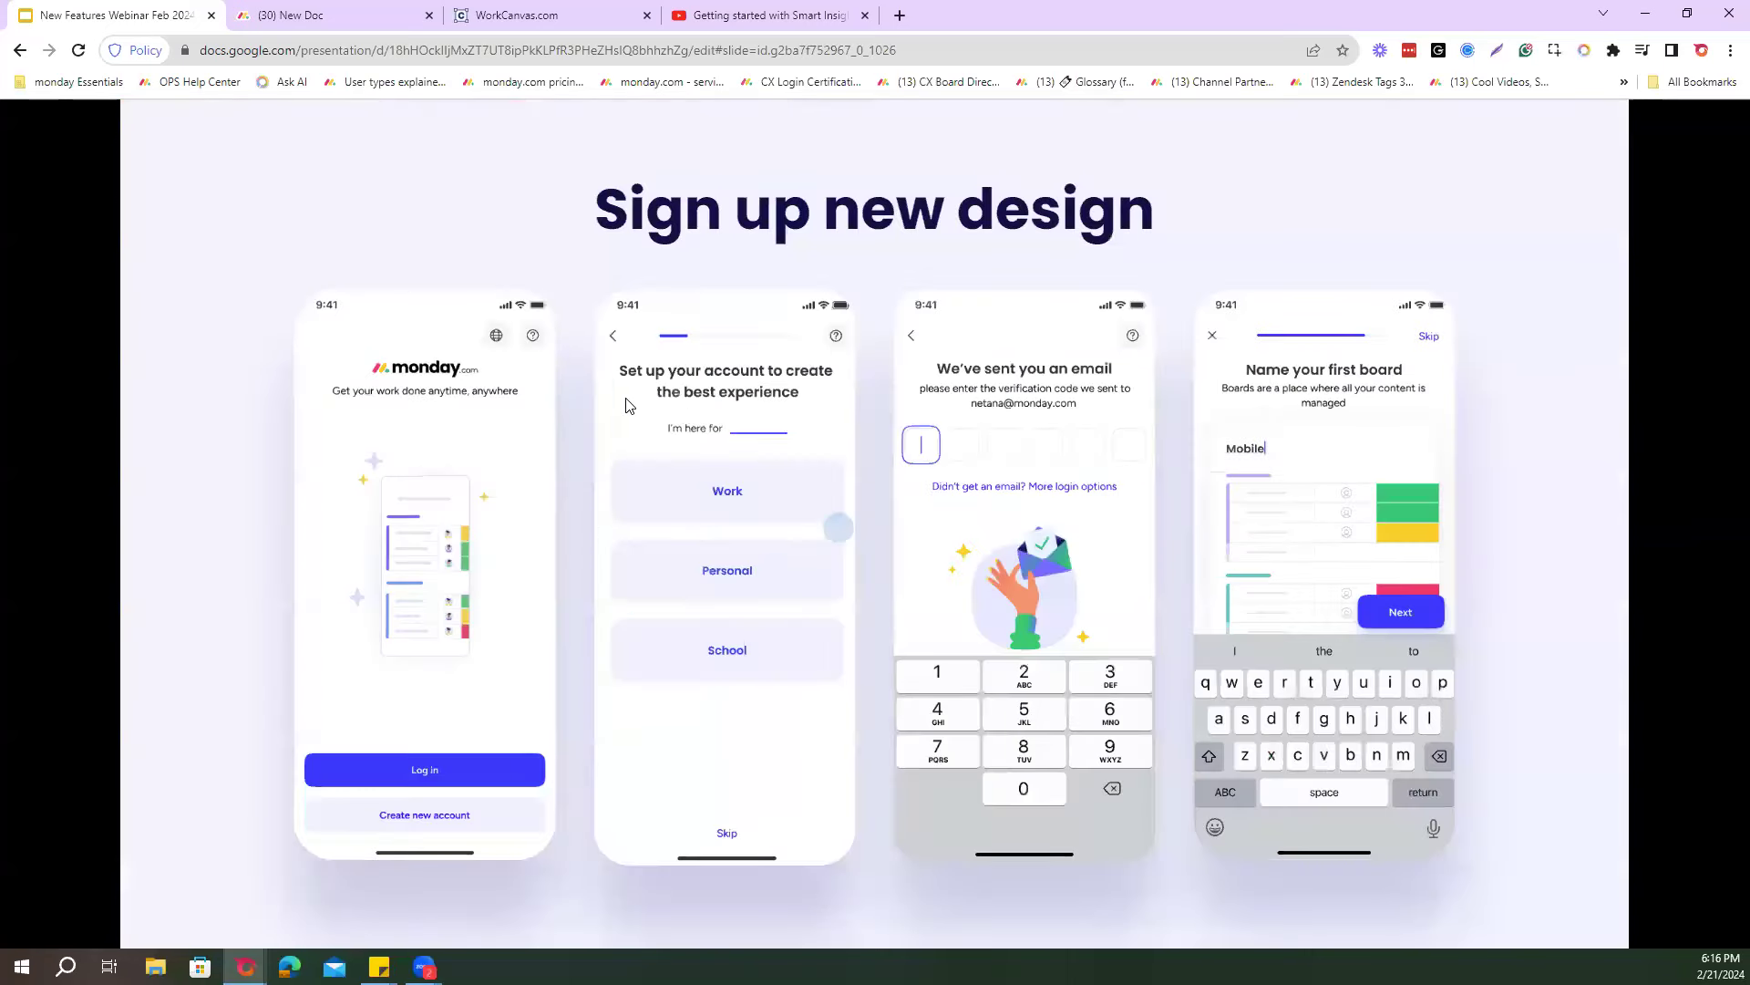
click(784, 497)
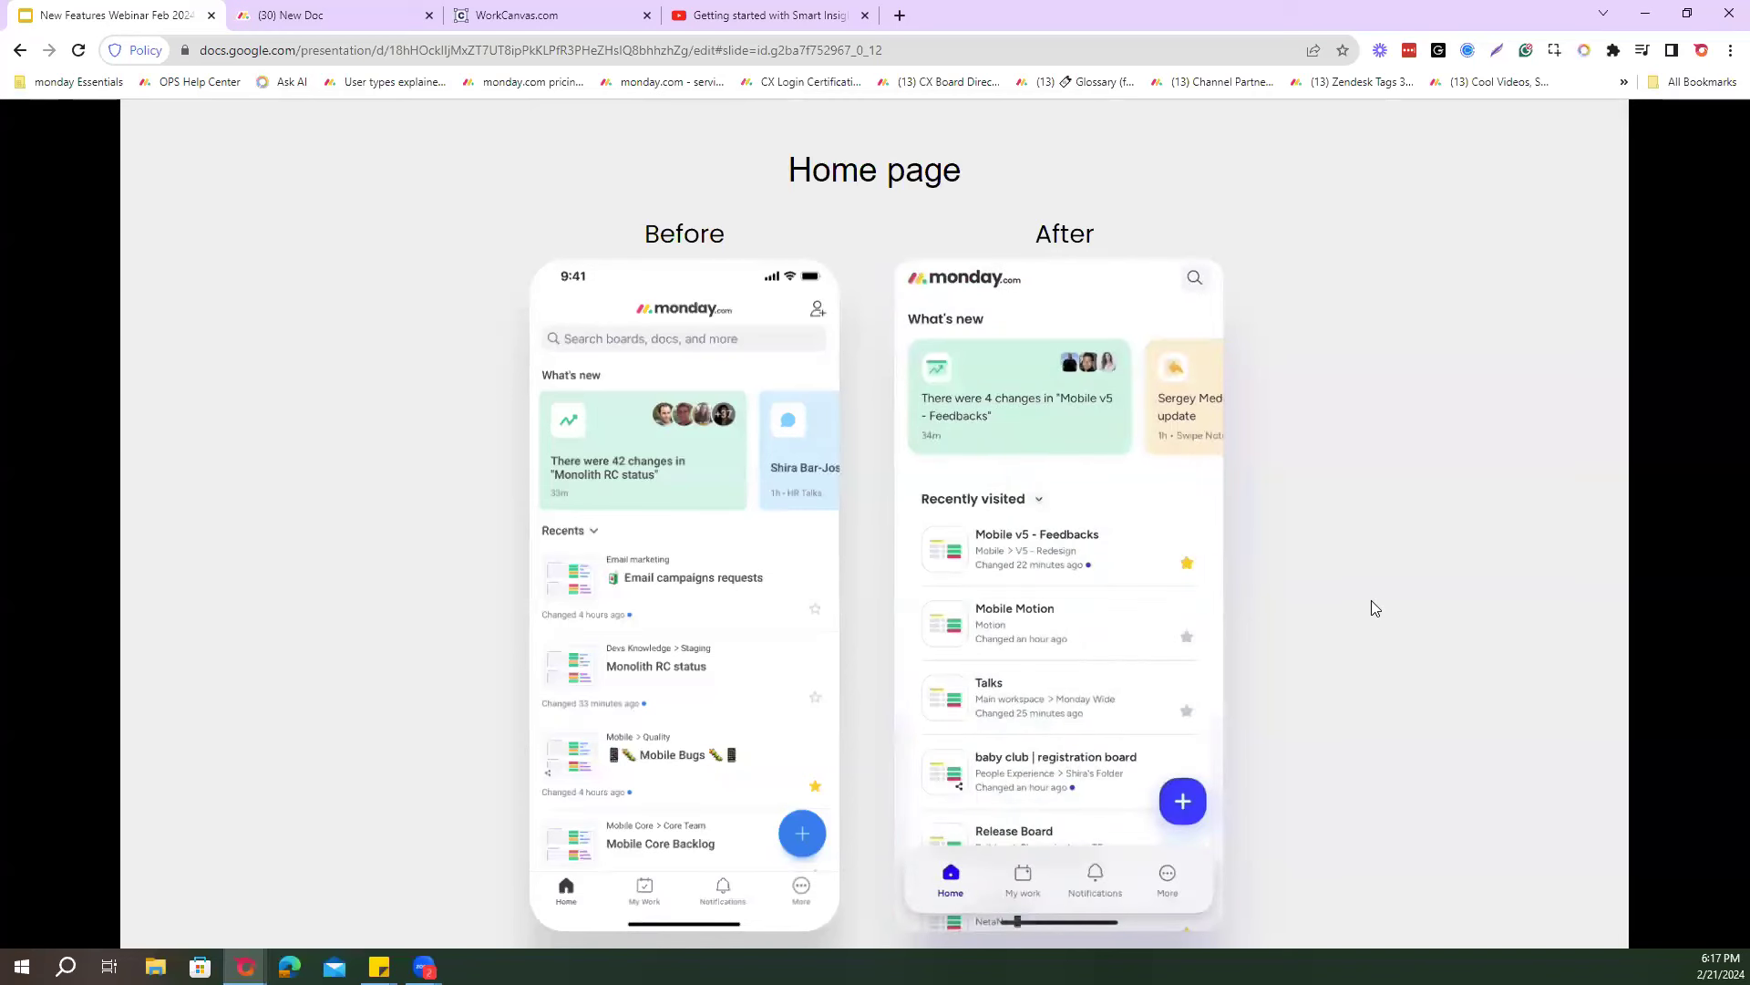
key(Right)
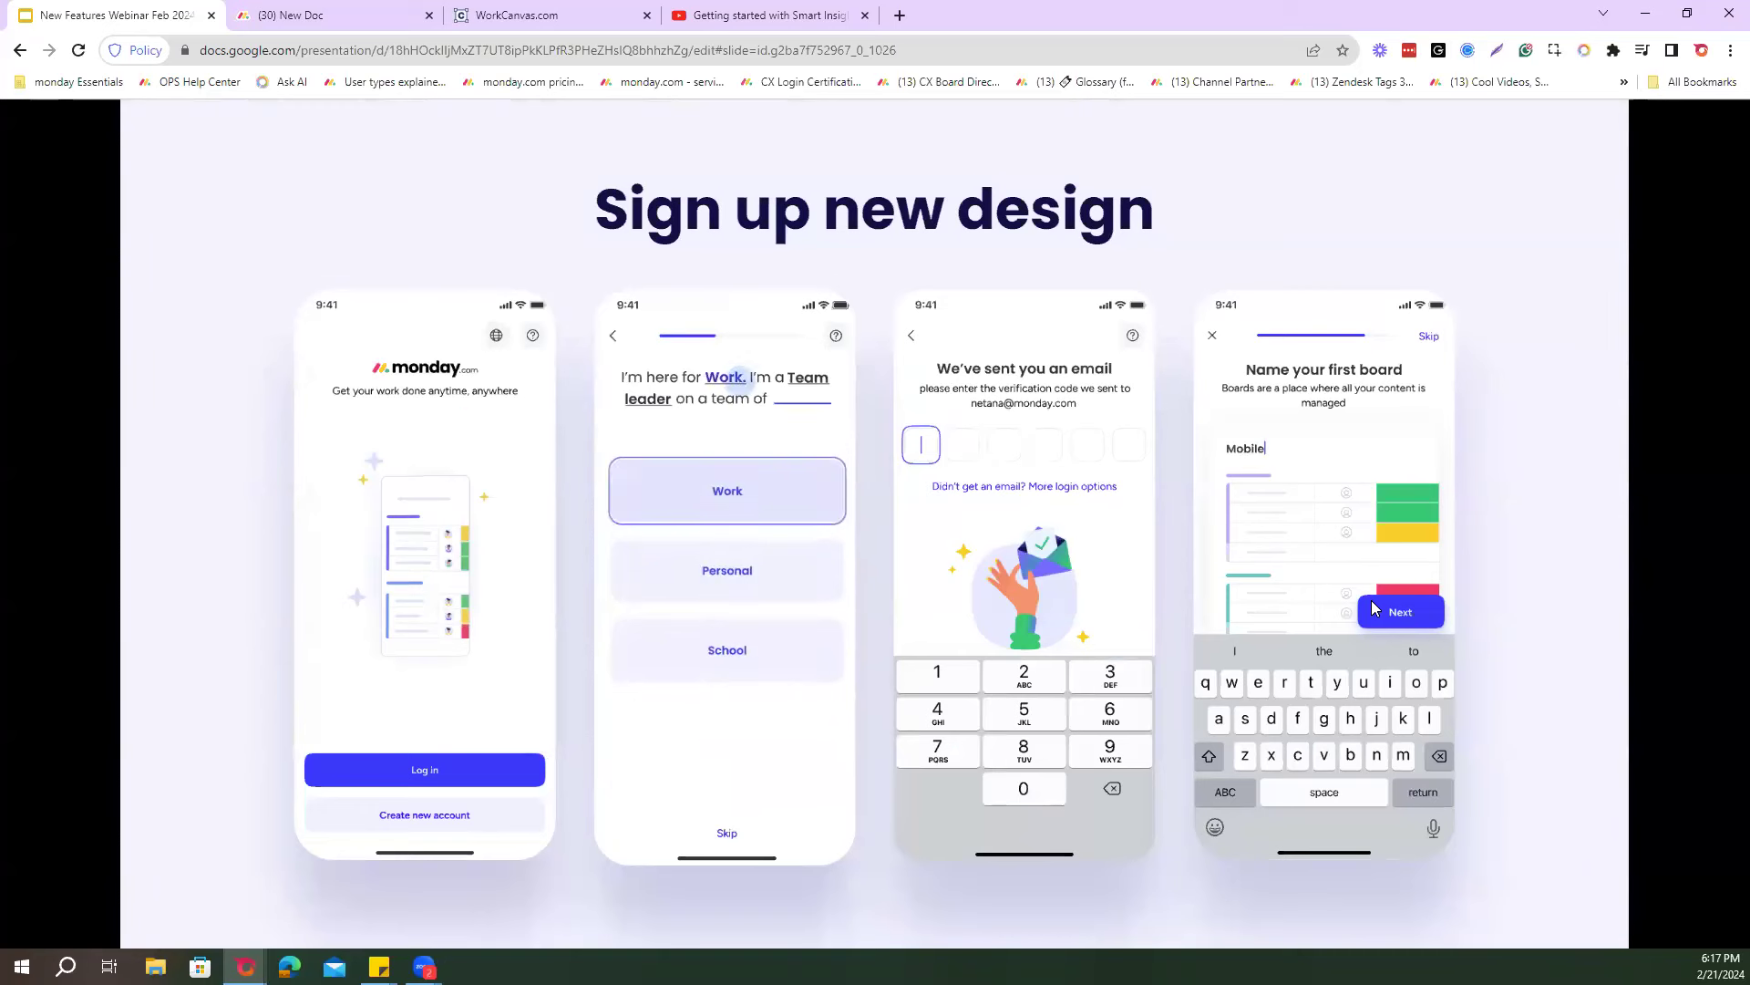
click(1499, 568)
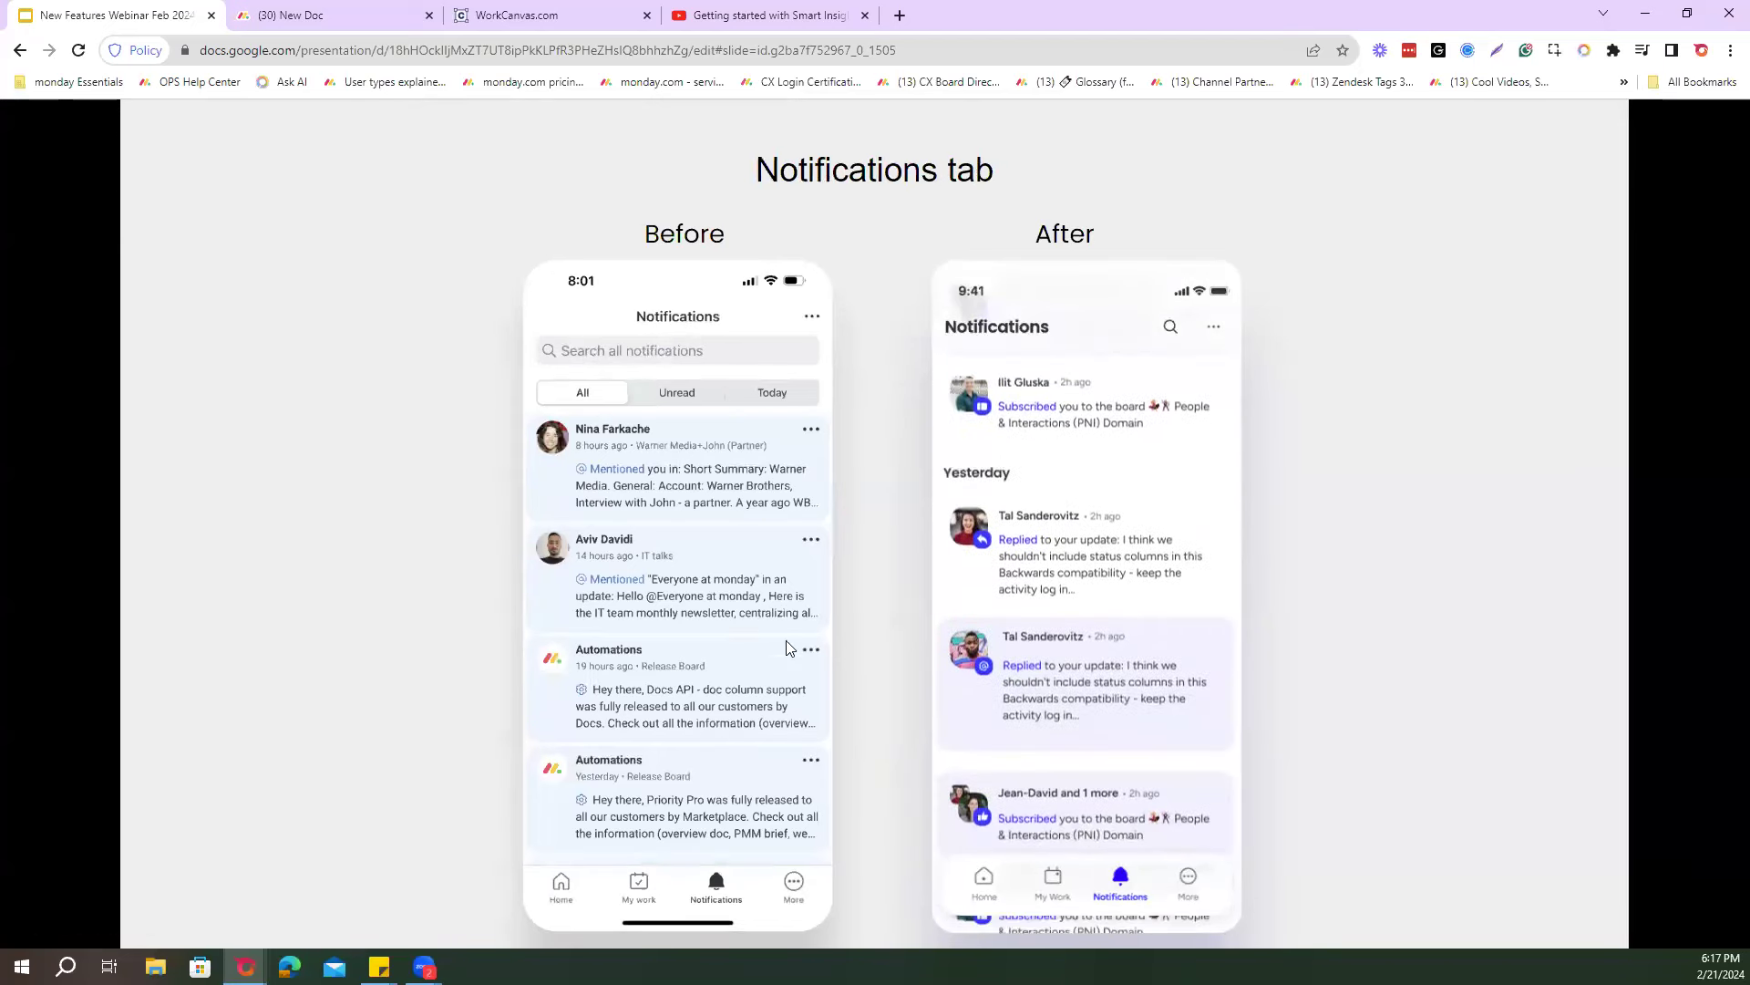
click(1451, 458)
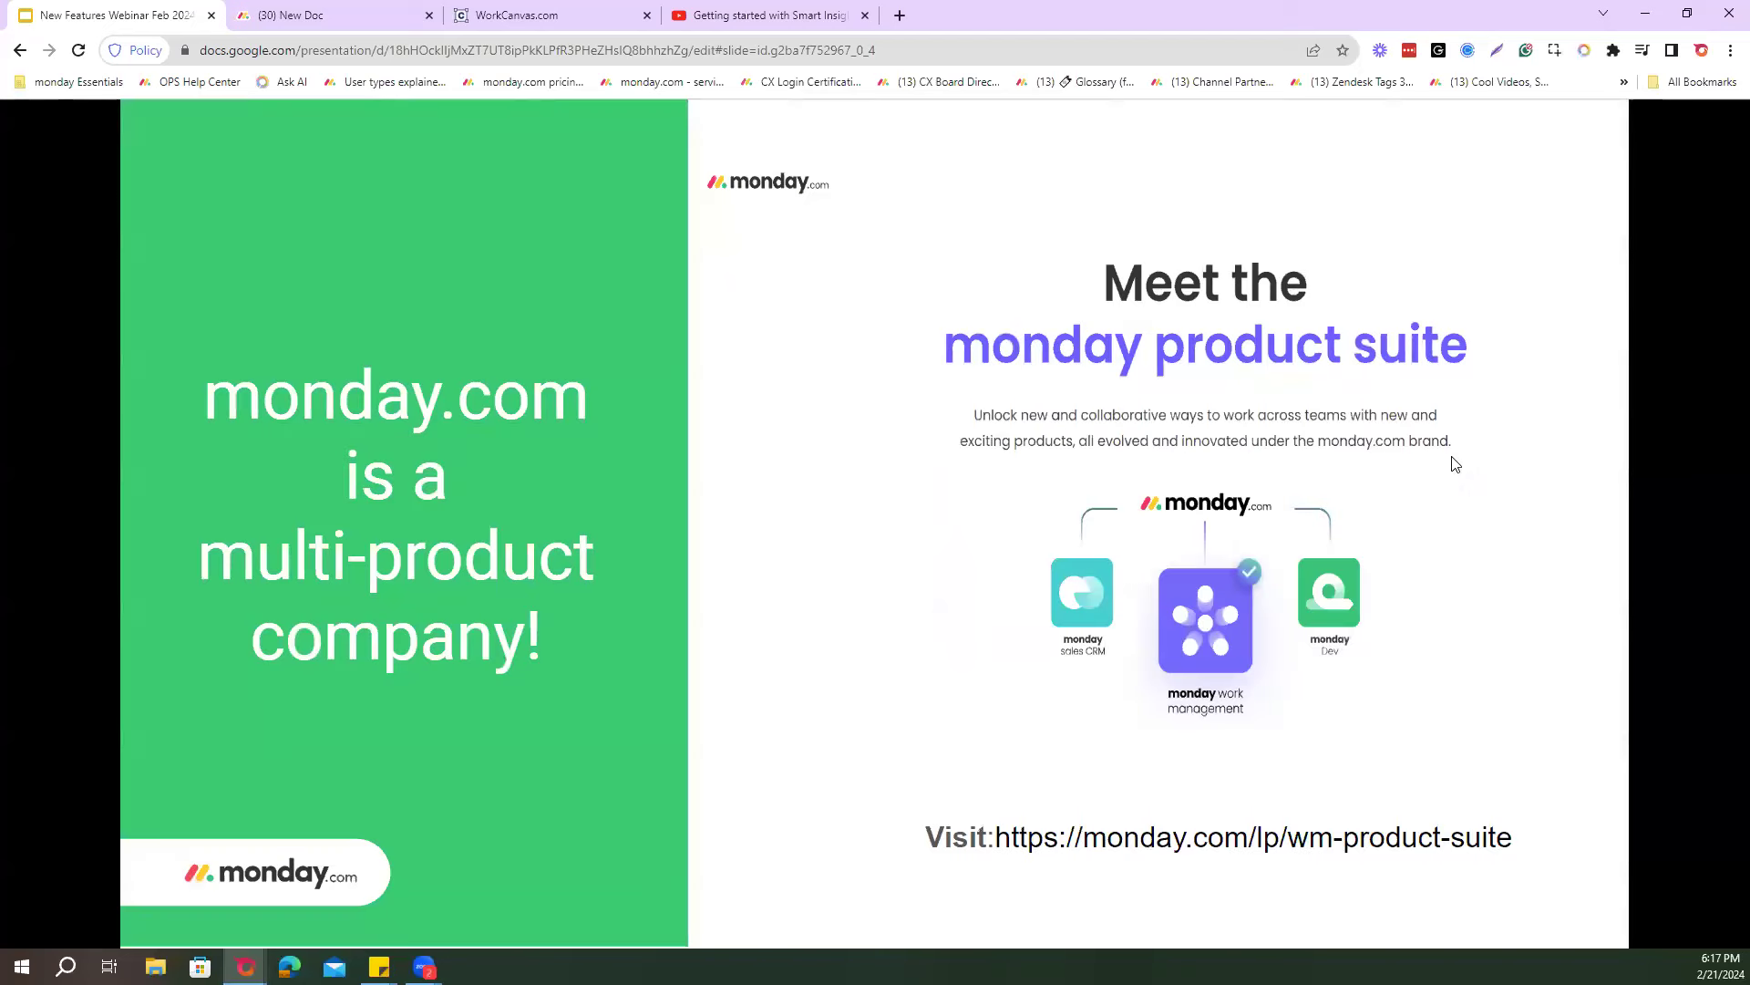
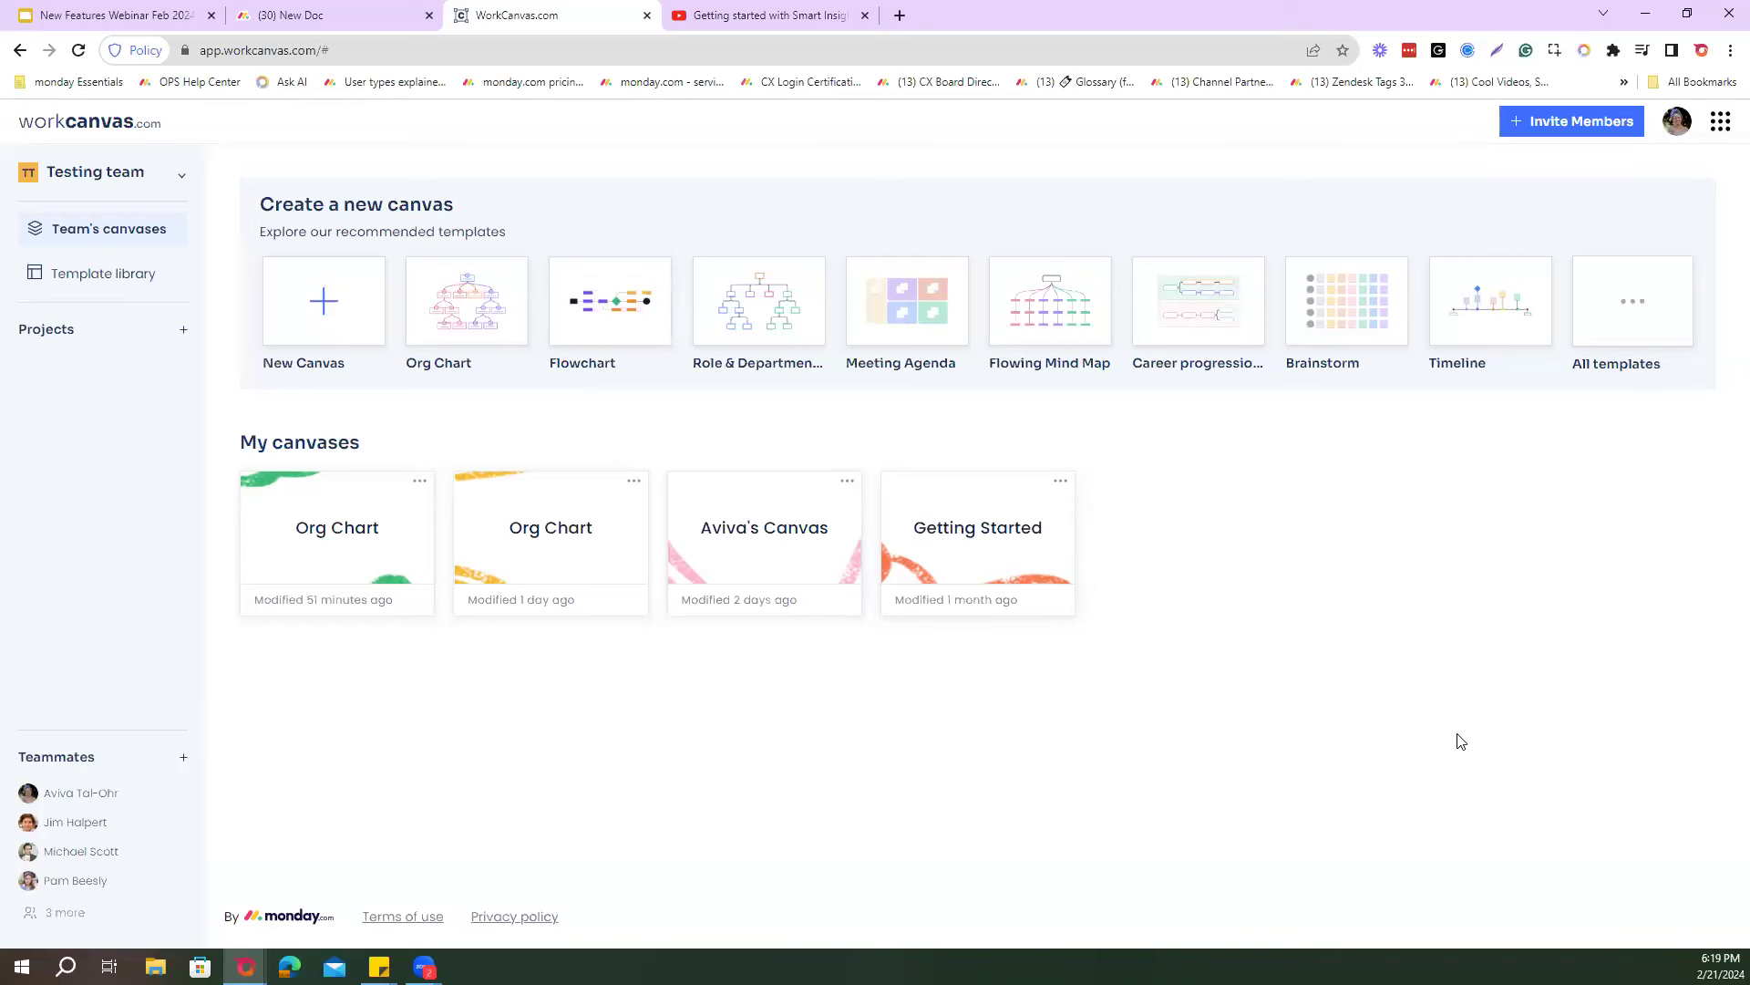
Start a new canvas from the Goal Setting Board template under Org Management in the template library
click(117, 275)
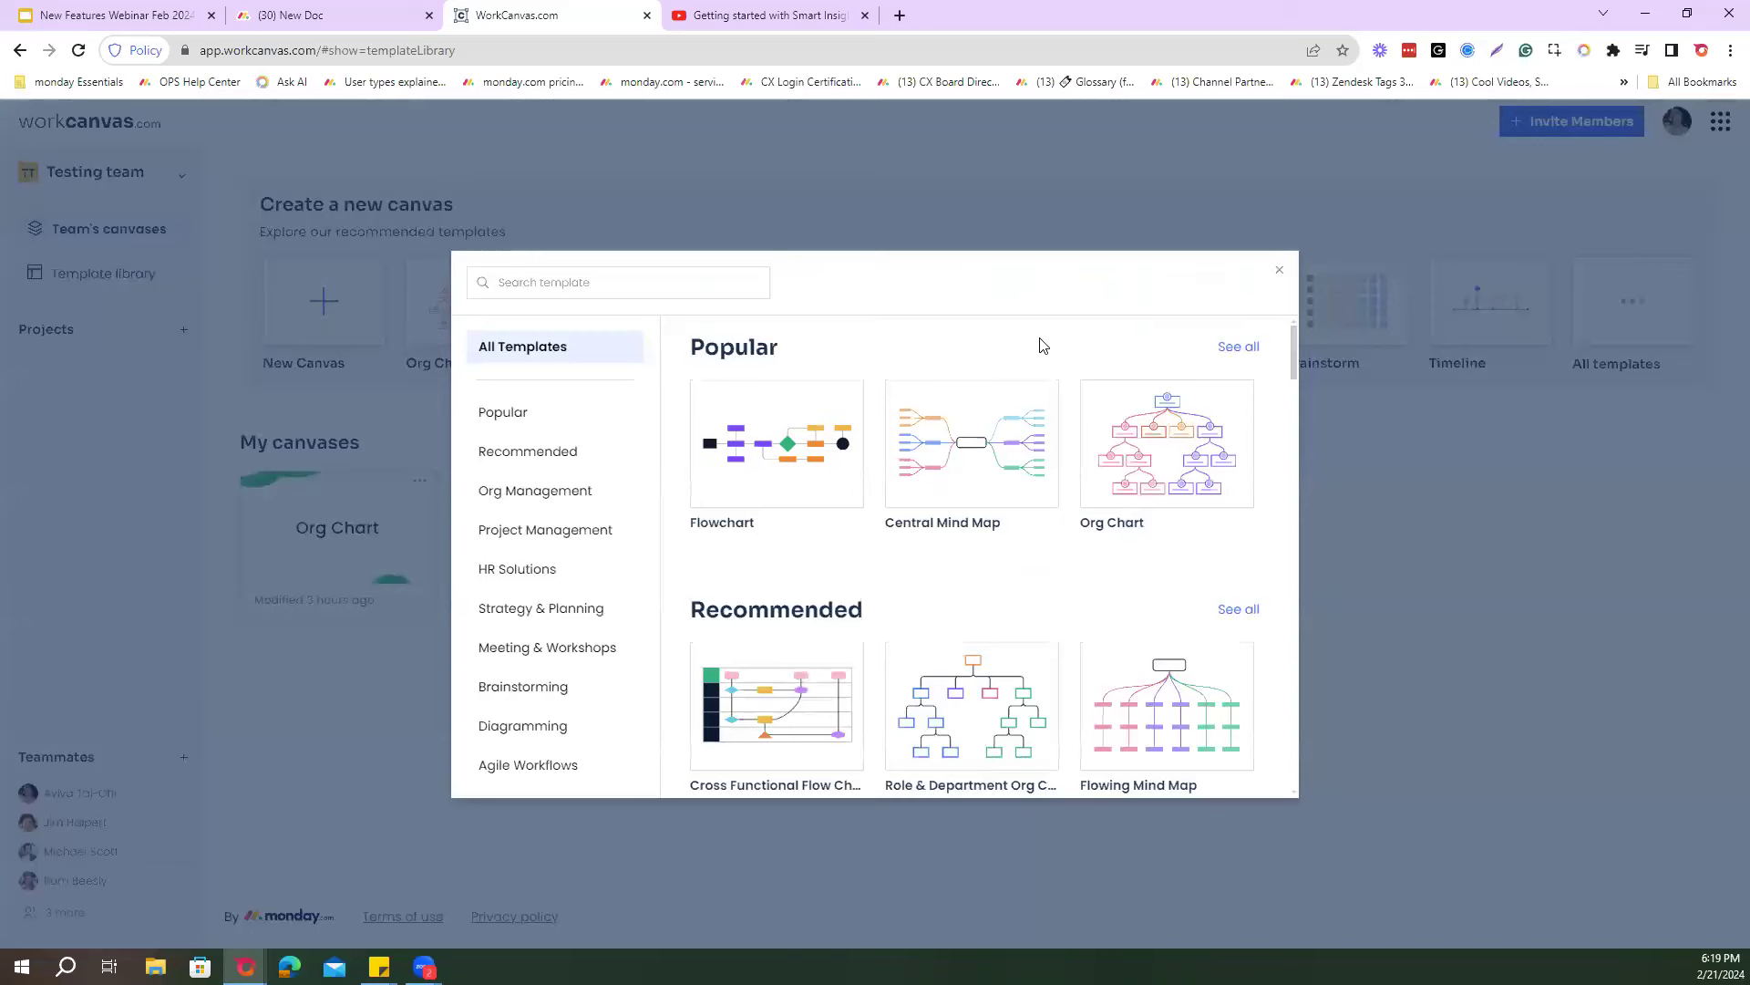
scroll(1046, 344, down, 1)
scroll(1049, 365, down, 4)
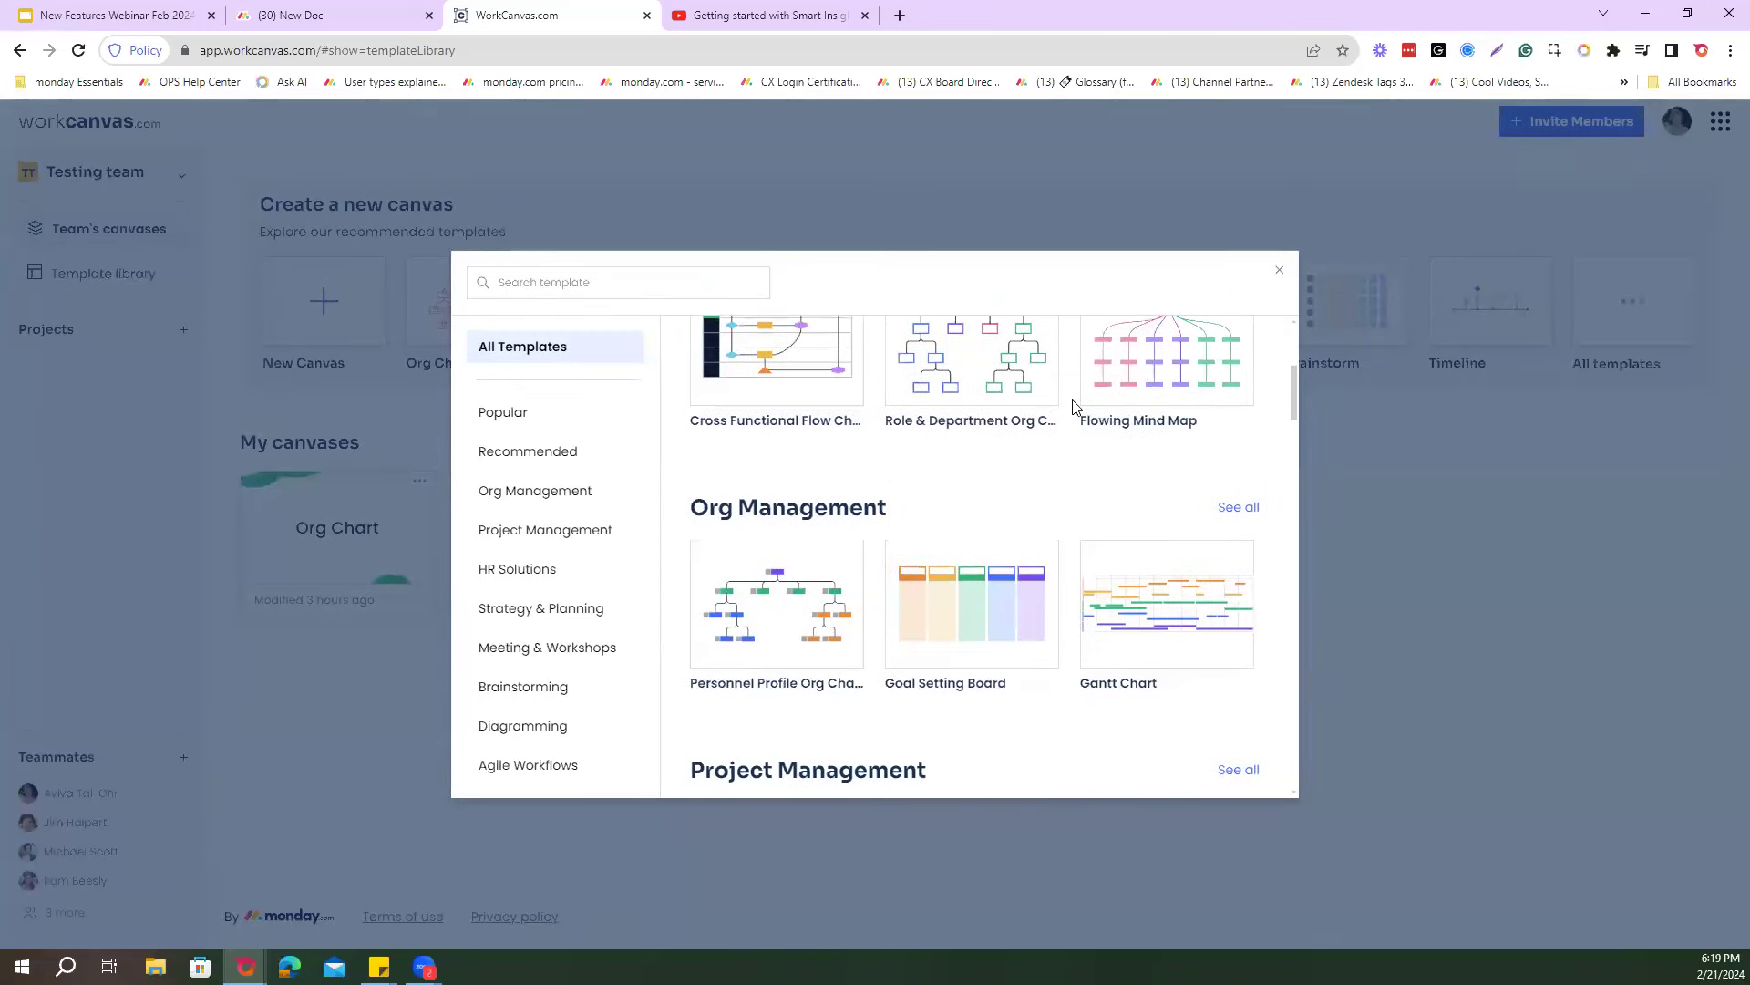
scroll(1079, 438, down, 1)
scroll(1130, 583, up, 2)
scroll(1052, 690, up, 1)
mouse_move(969, 679)
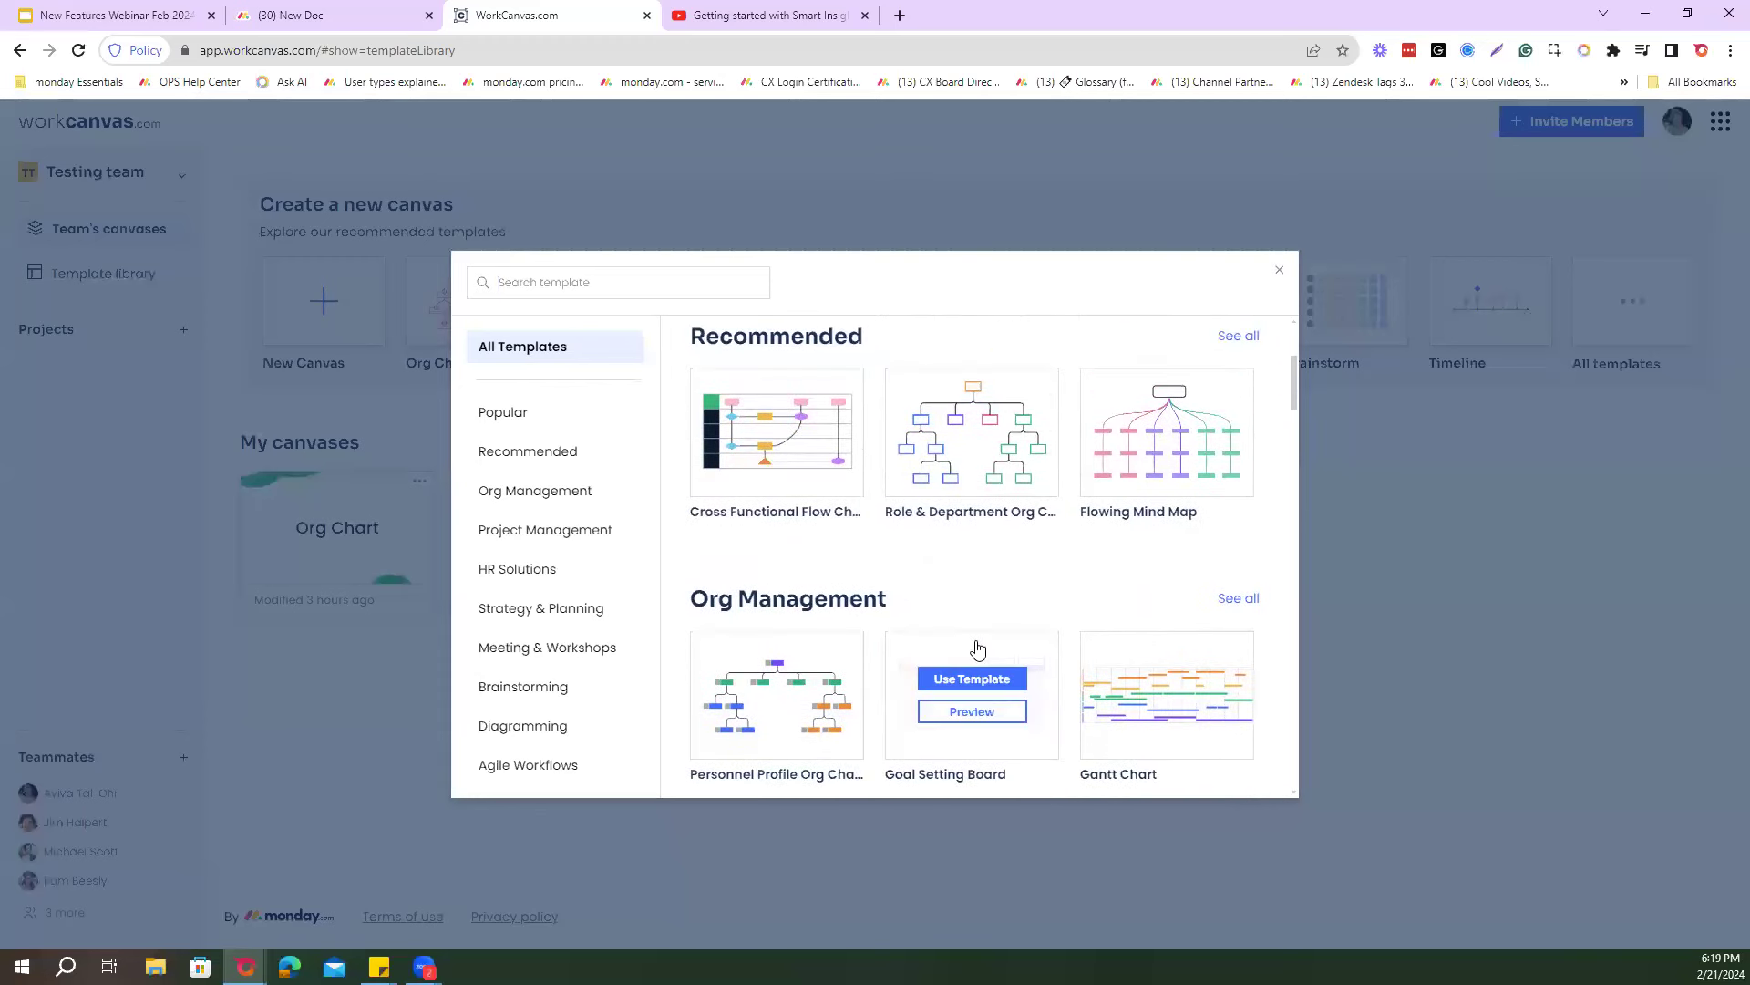
click(969, 680)
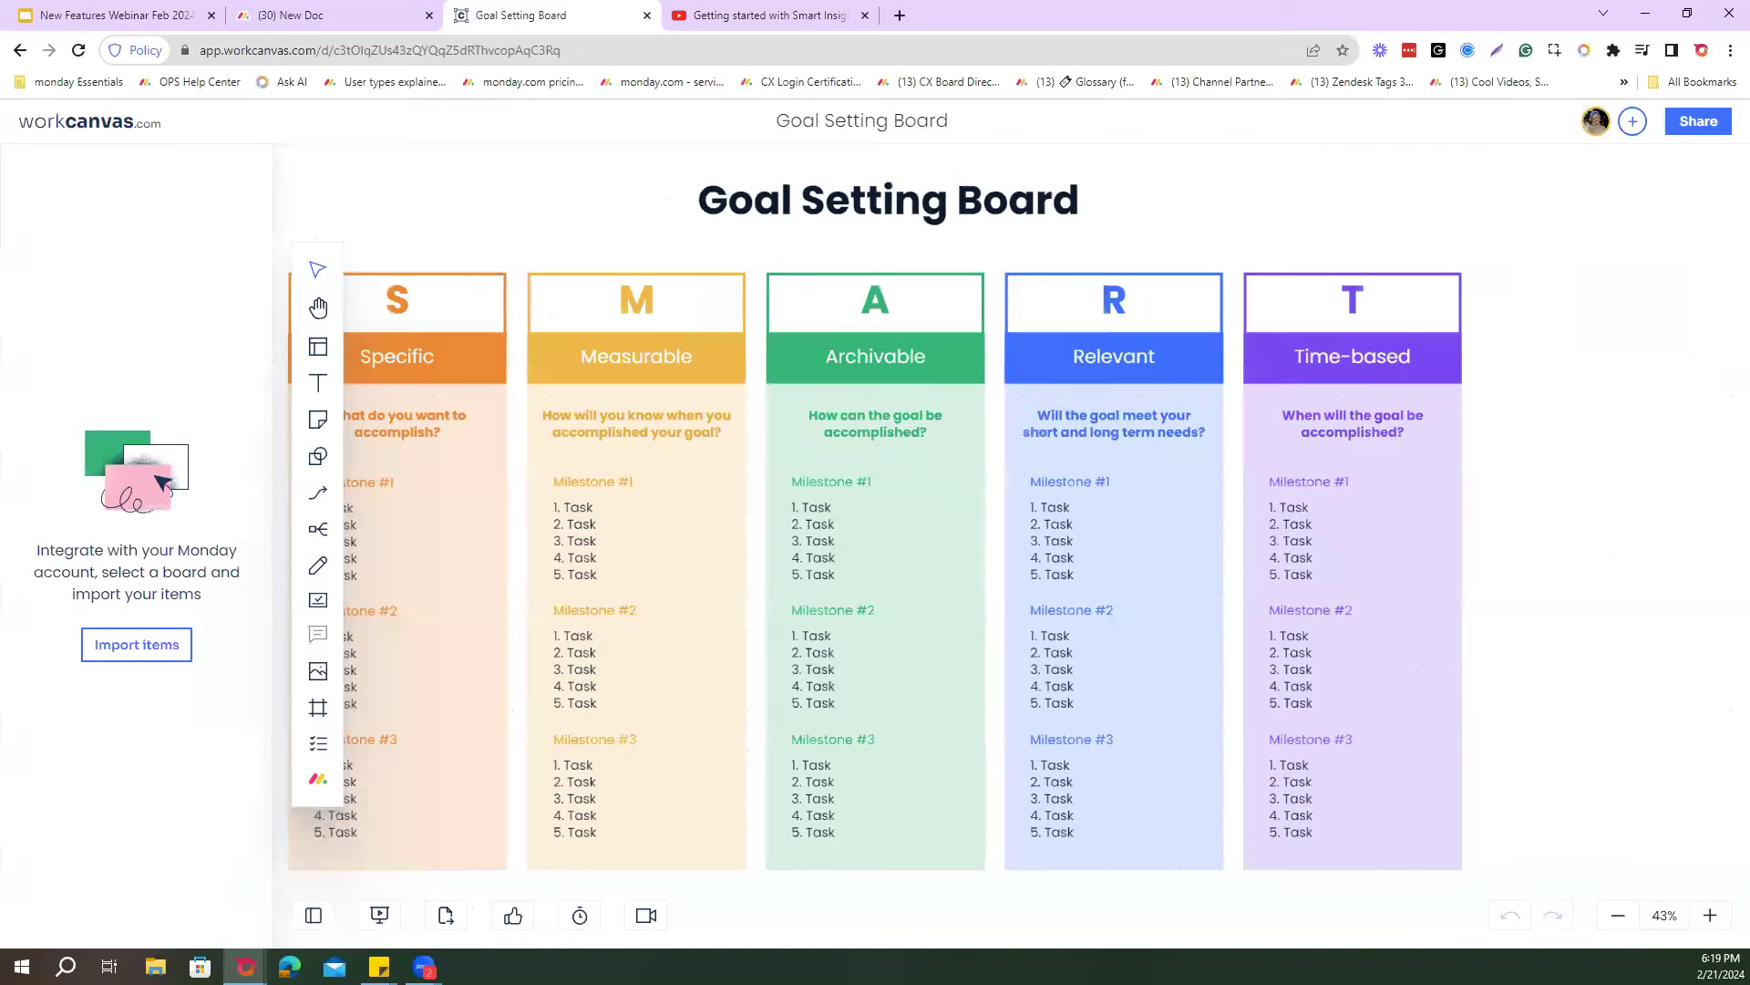
scroll(1514, 450, down, 2)
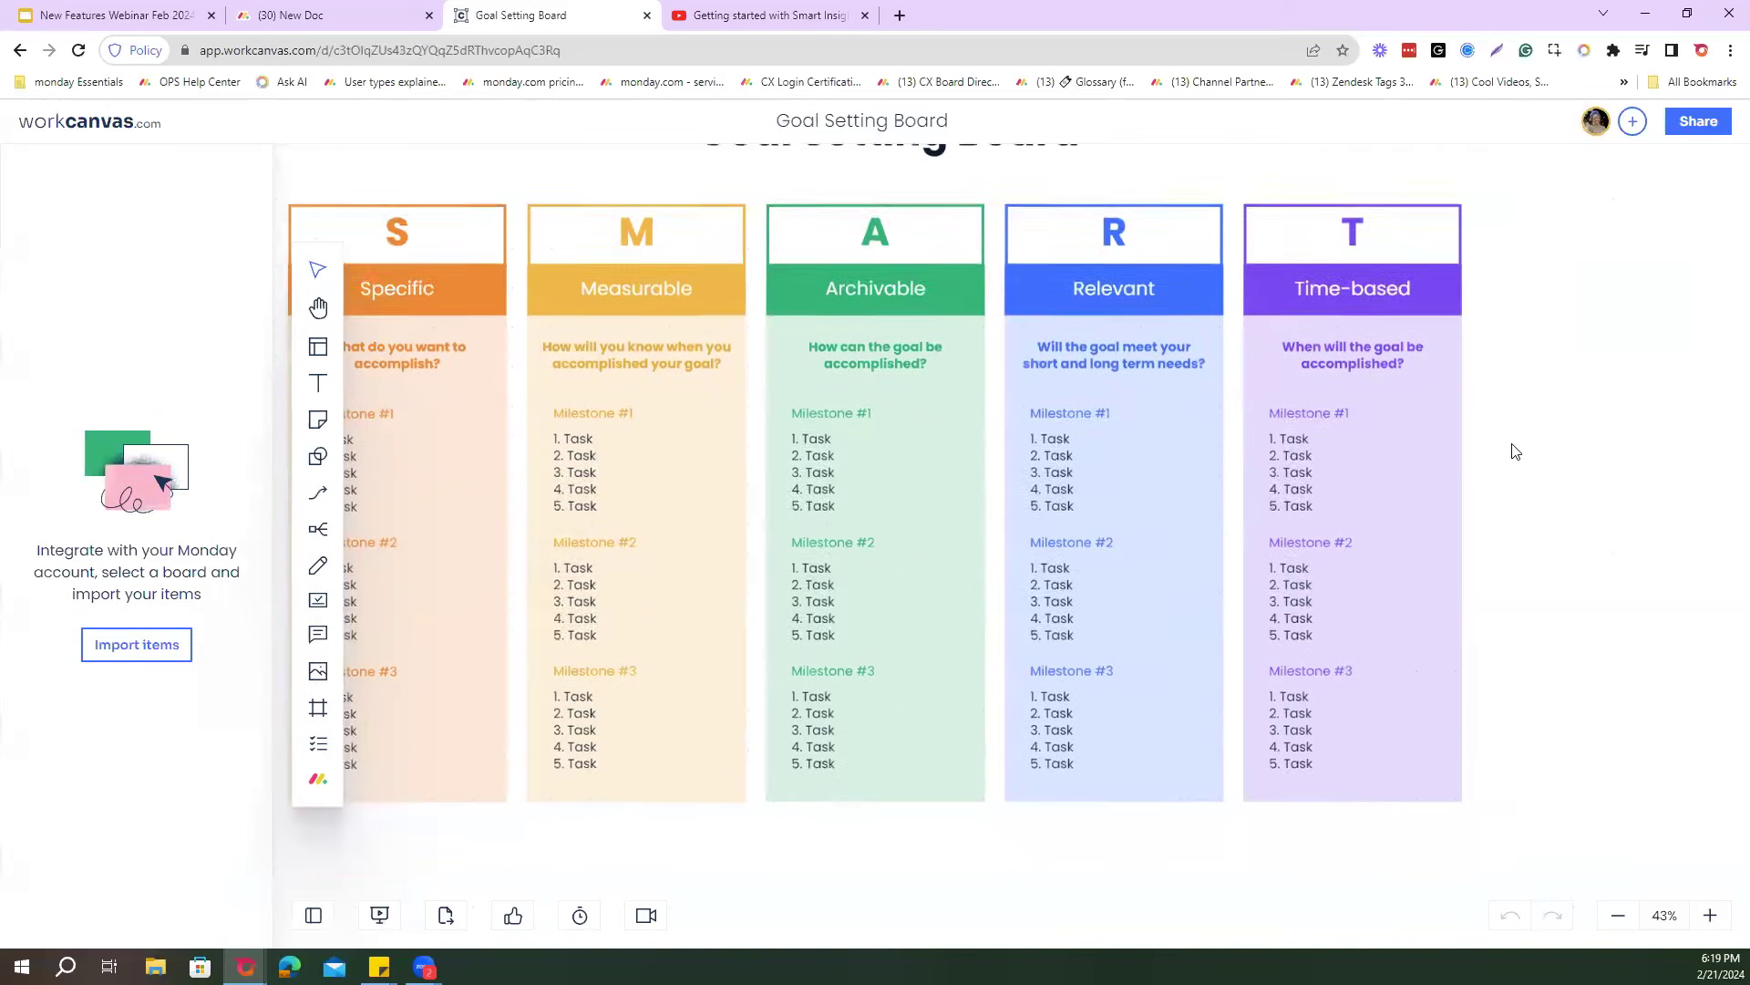
scroll(1513, 450, down, 5)
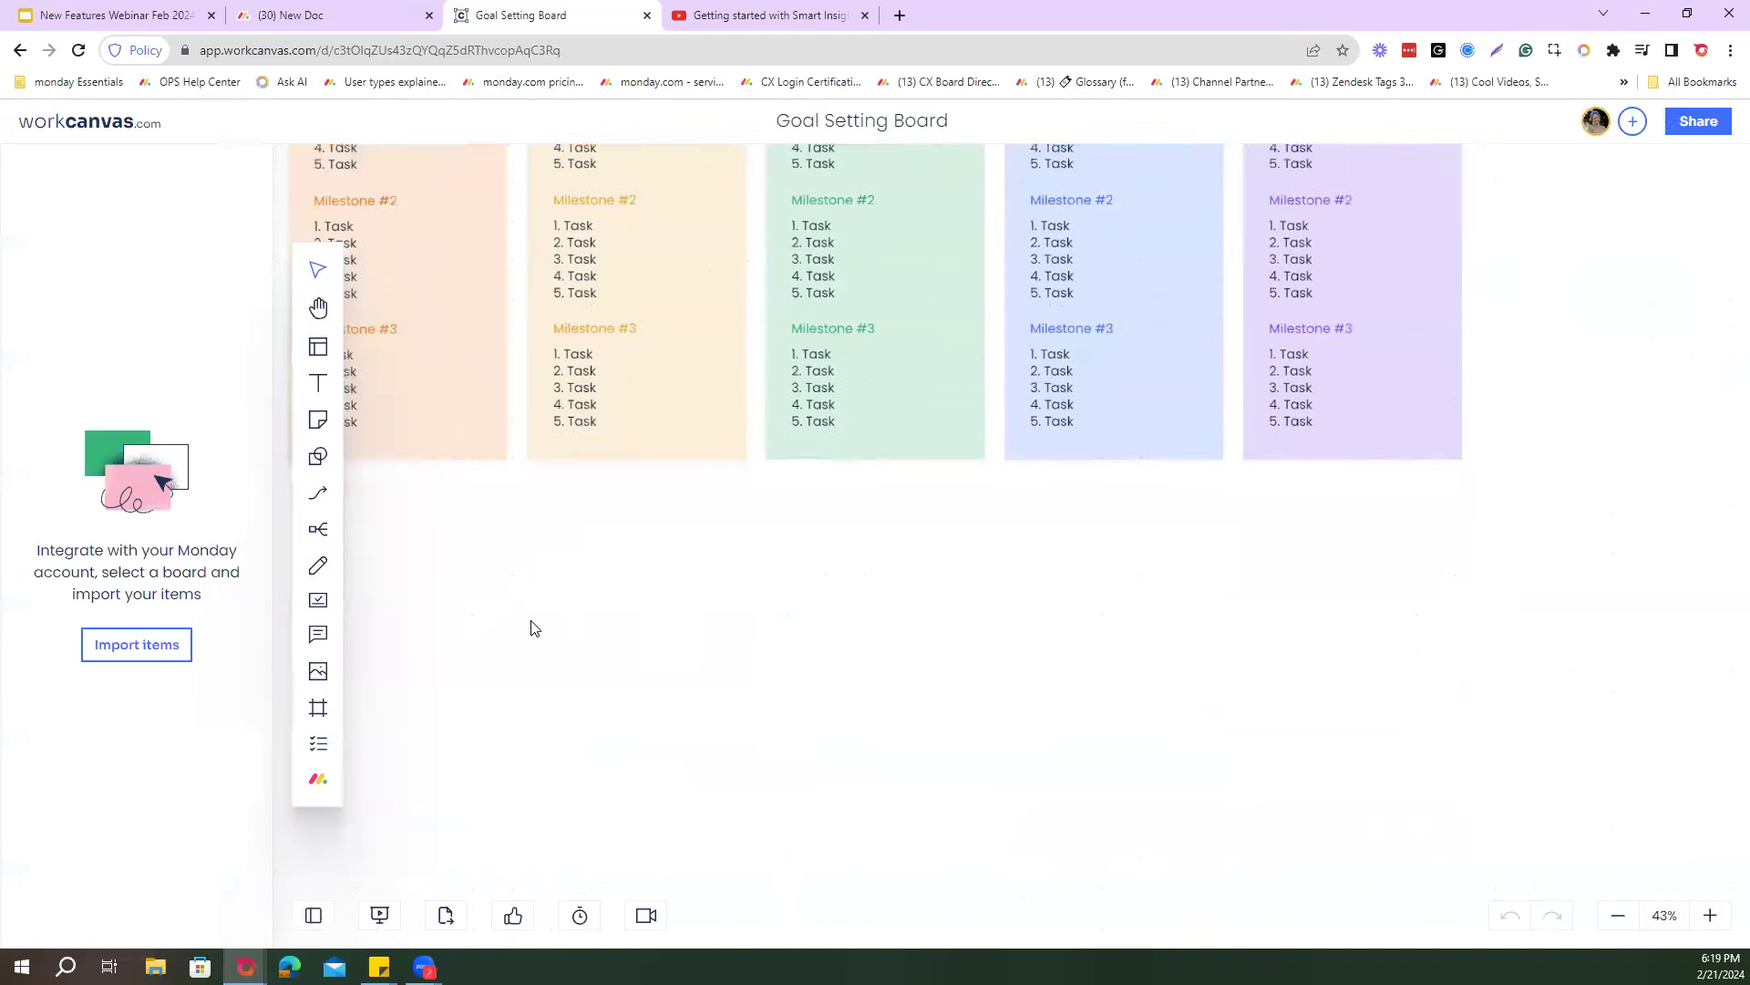
scroll(573, 612, up, 2)
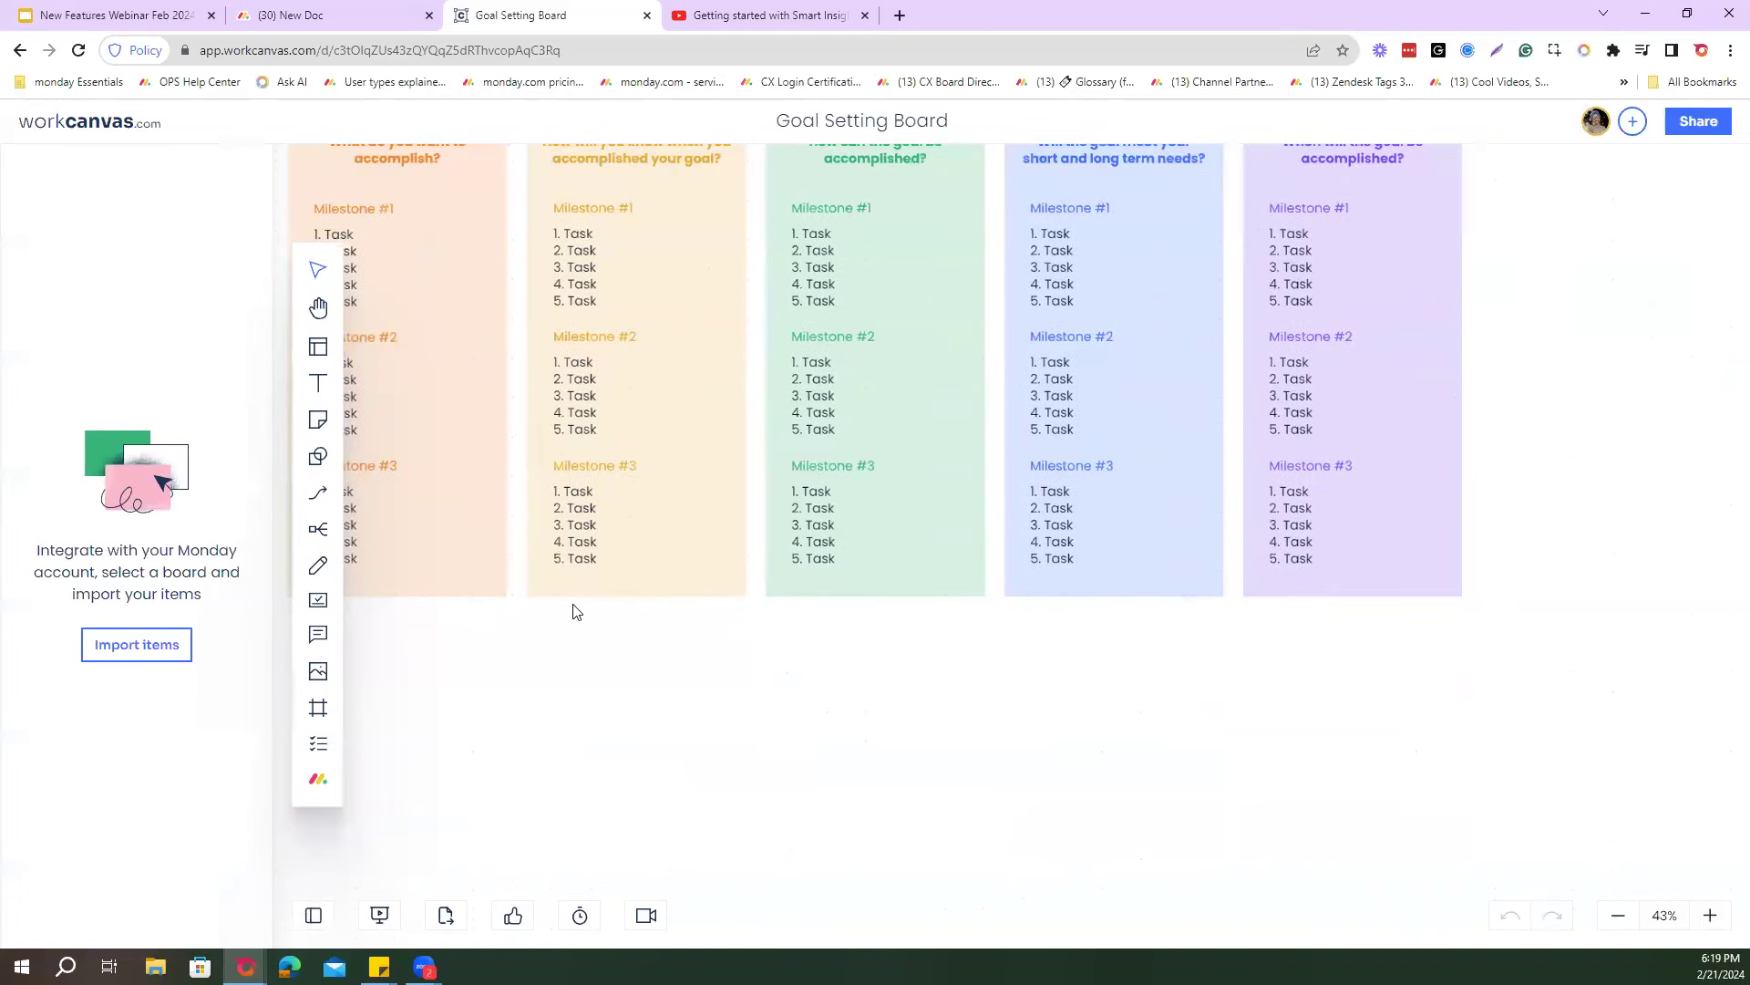
scroll(576, 611, up, 1)
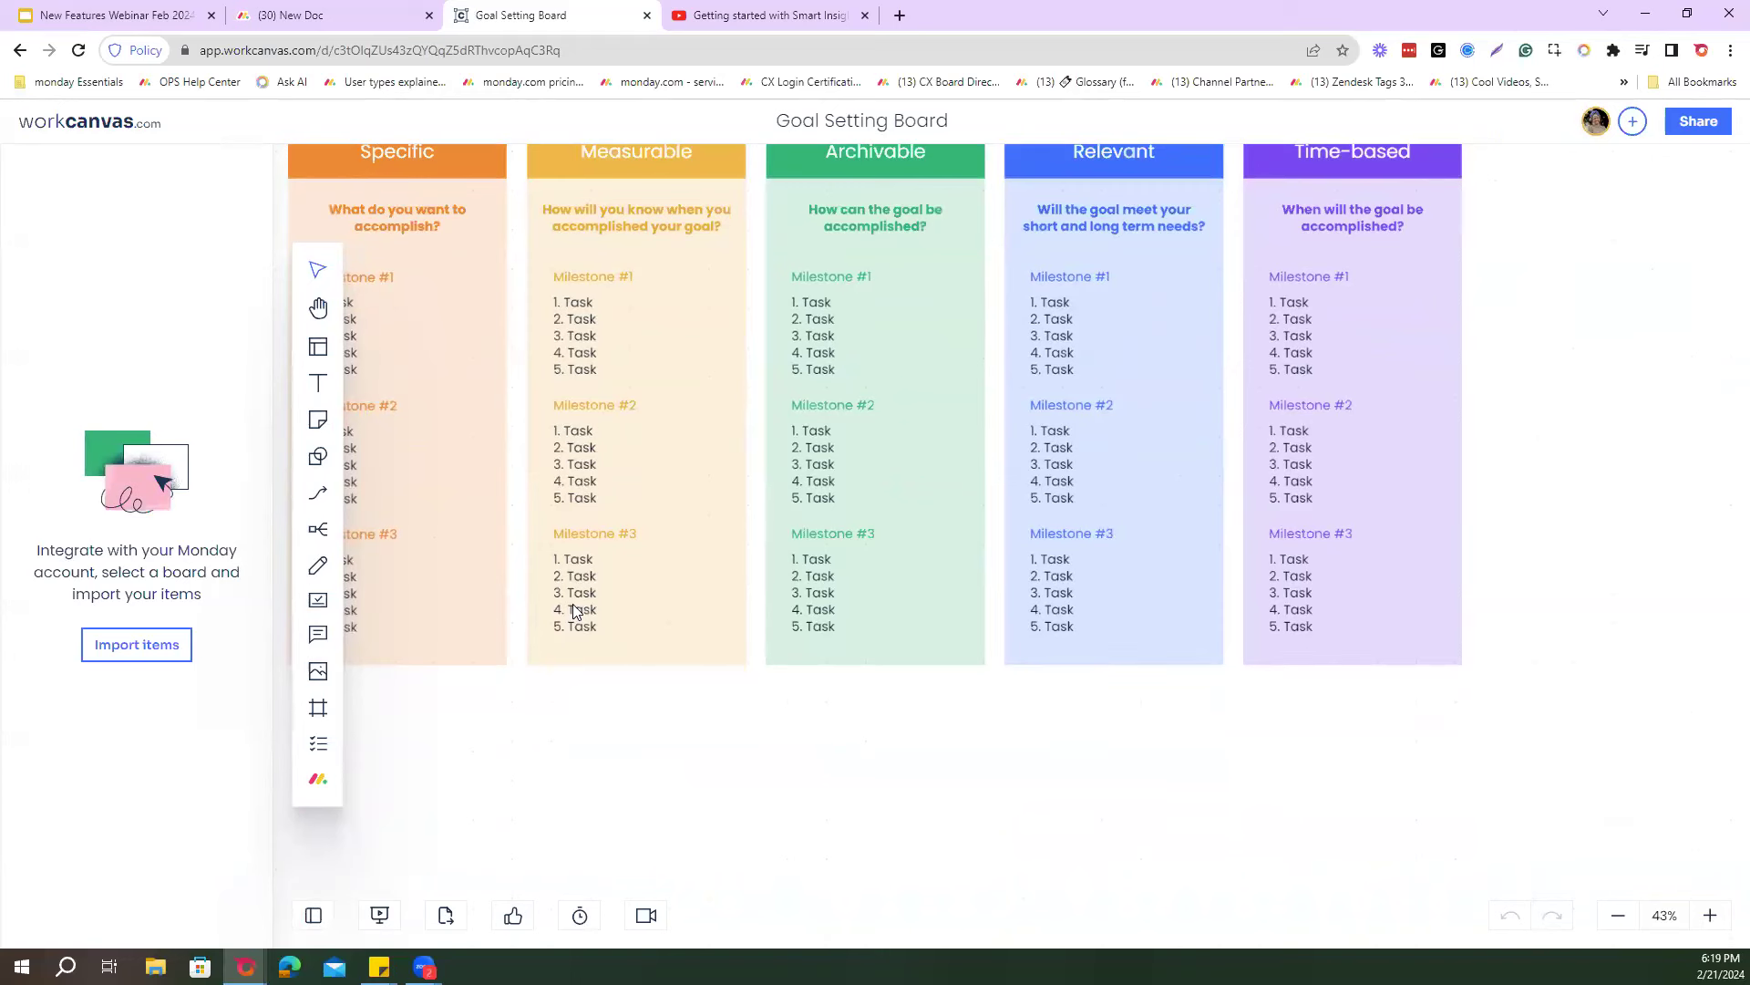
scroll(672, 754, up, 2)
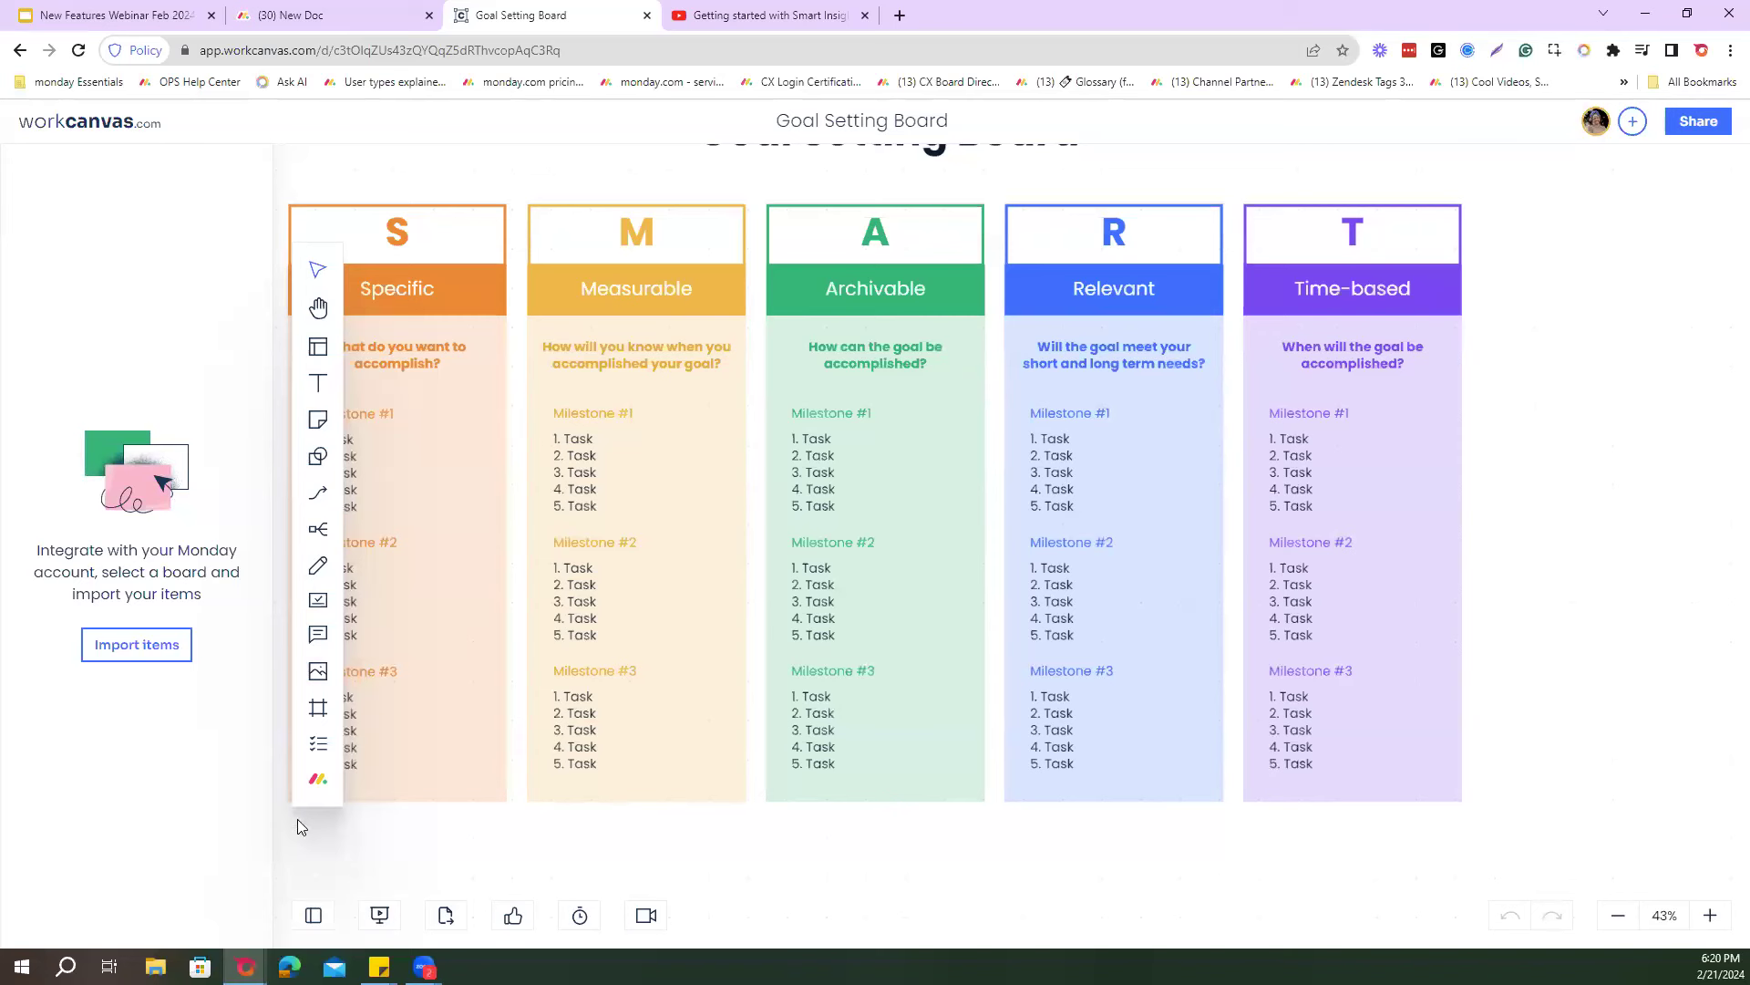
In the monday integration panel, import the three items from the catering business board
click(317, 778)
mouse_move(43, 789)
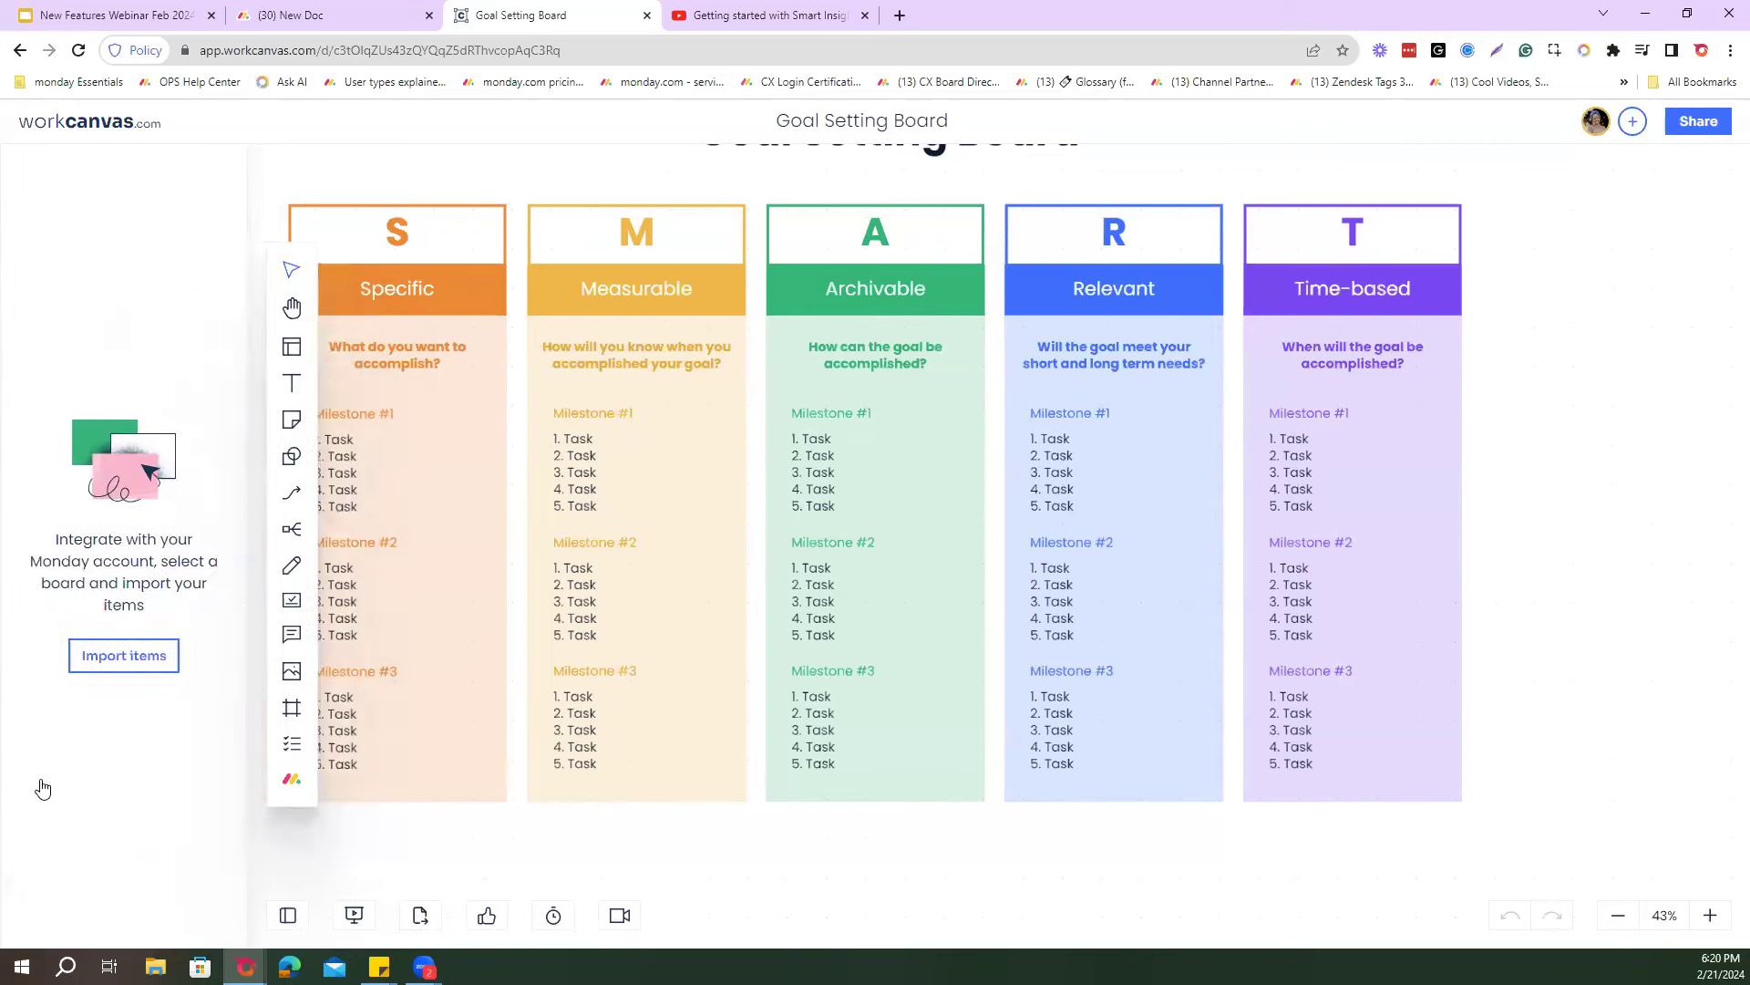
click(137, 649)
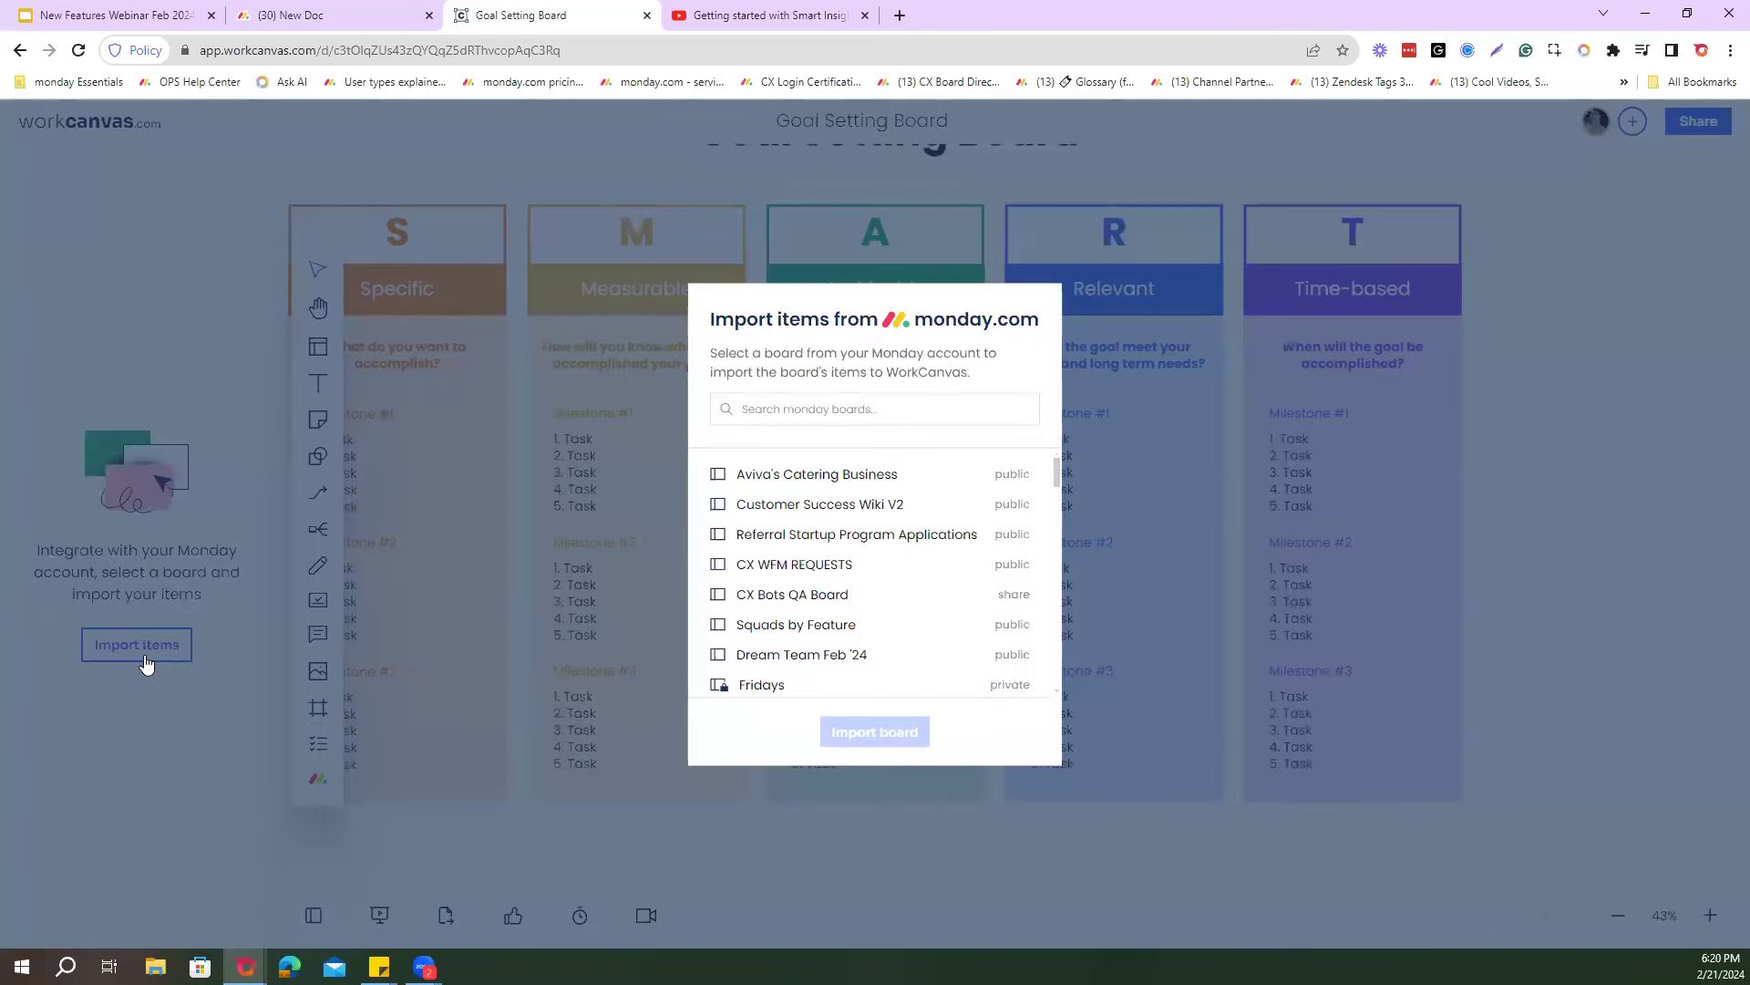
click(844, 489)
click(860, 735)
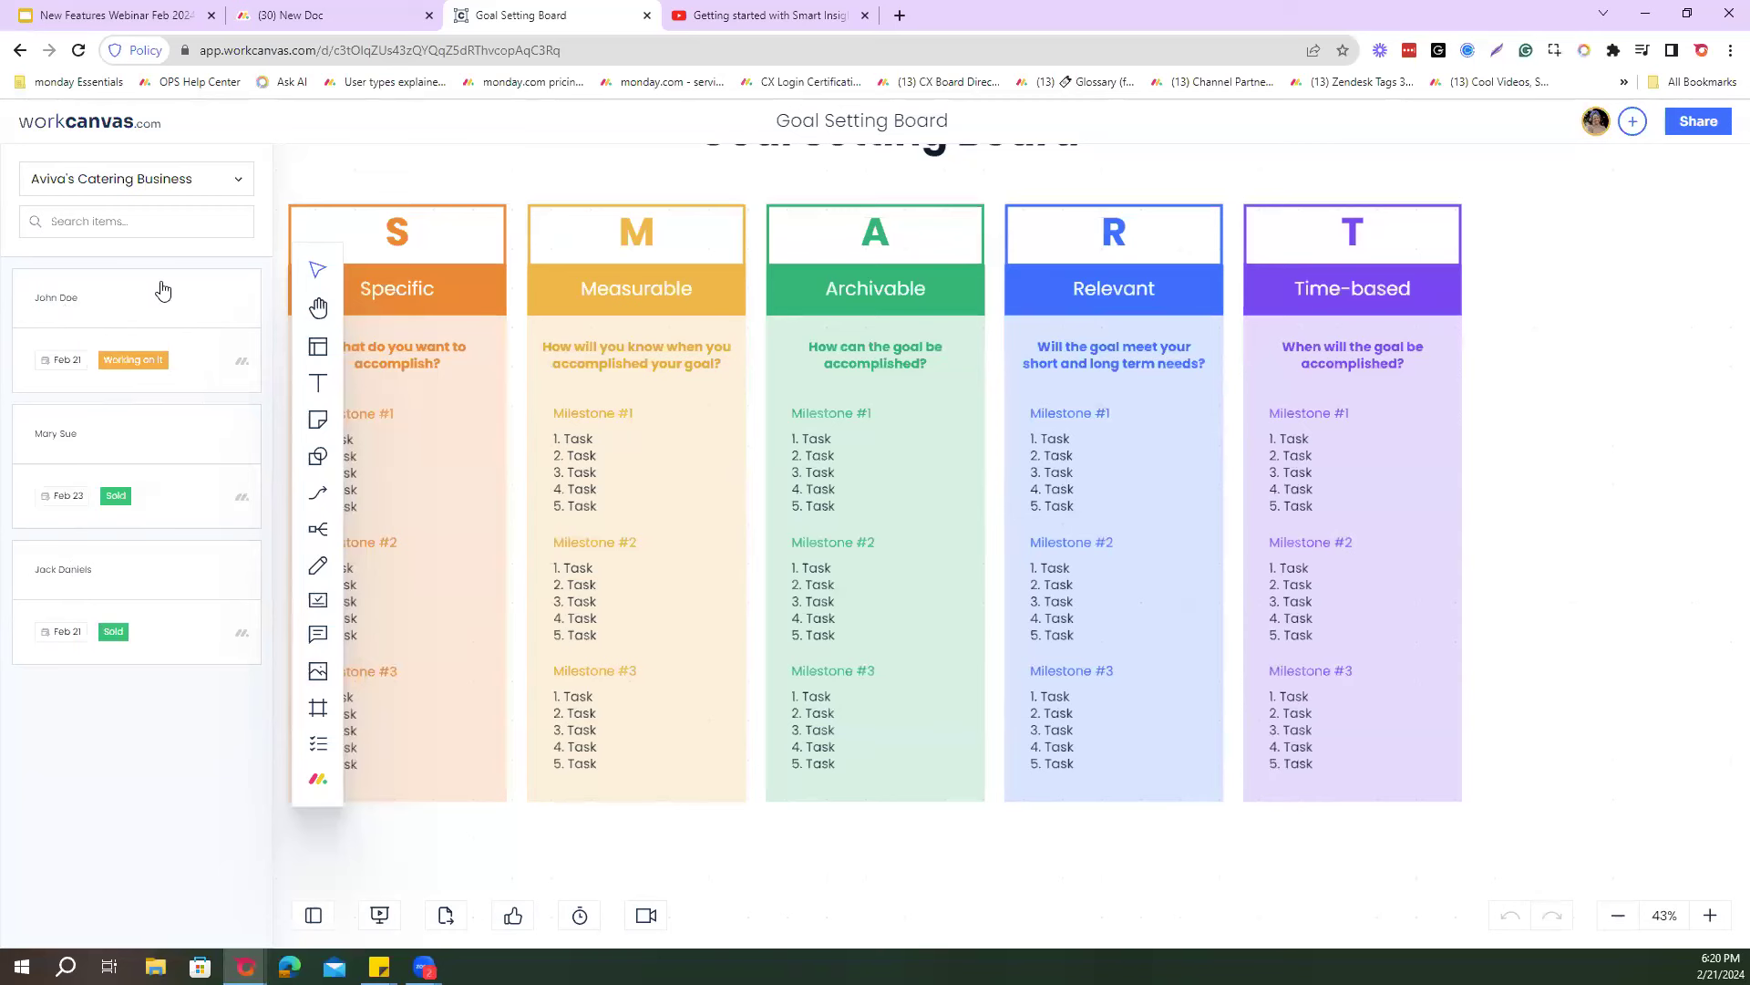
Add the first catering item's card to the canvas, beside the Time-based column
click(156, 309)
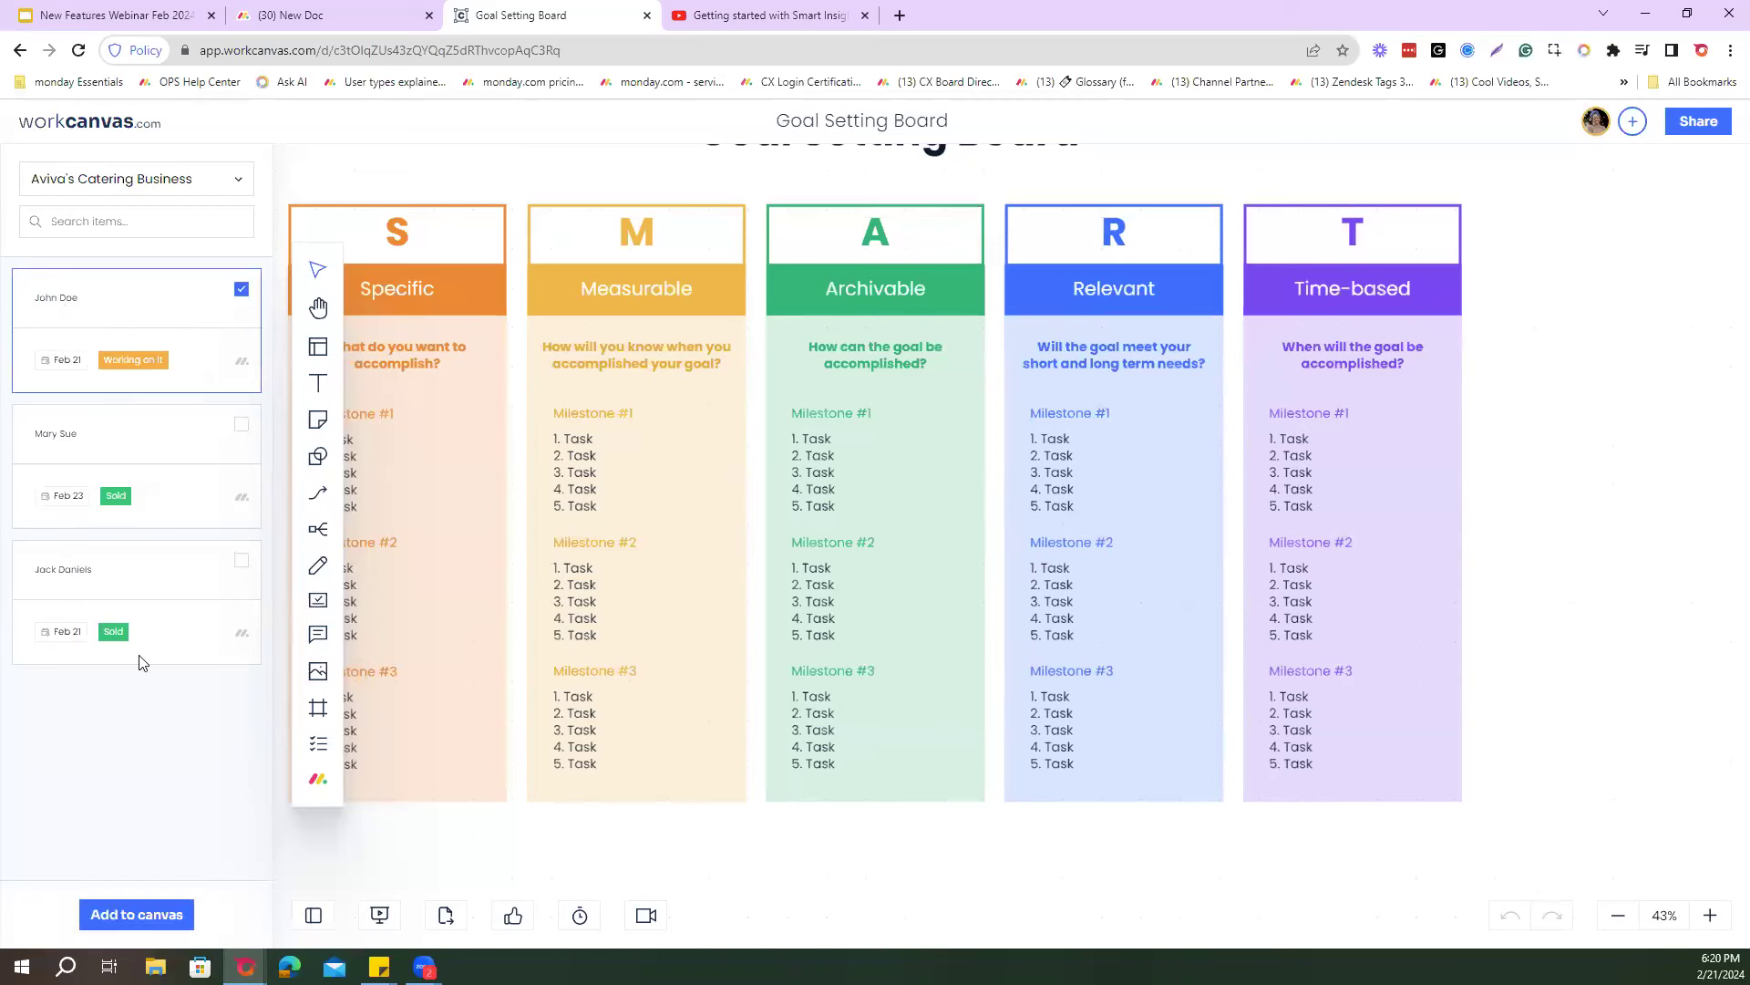
click(159, 915)
drag(986, 551, 1602, 398)
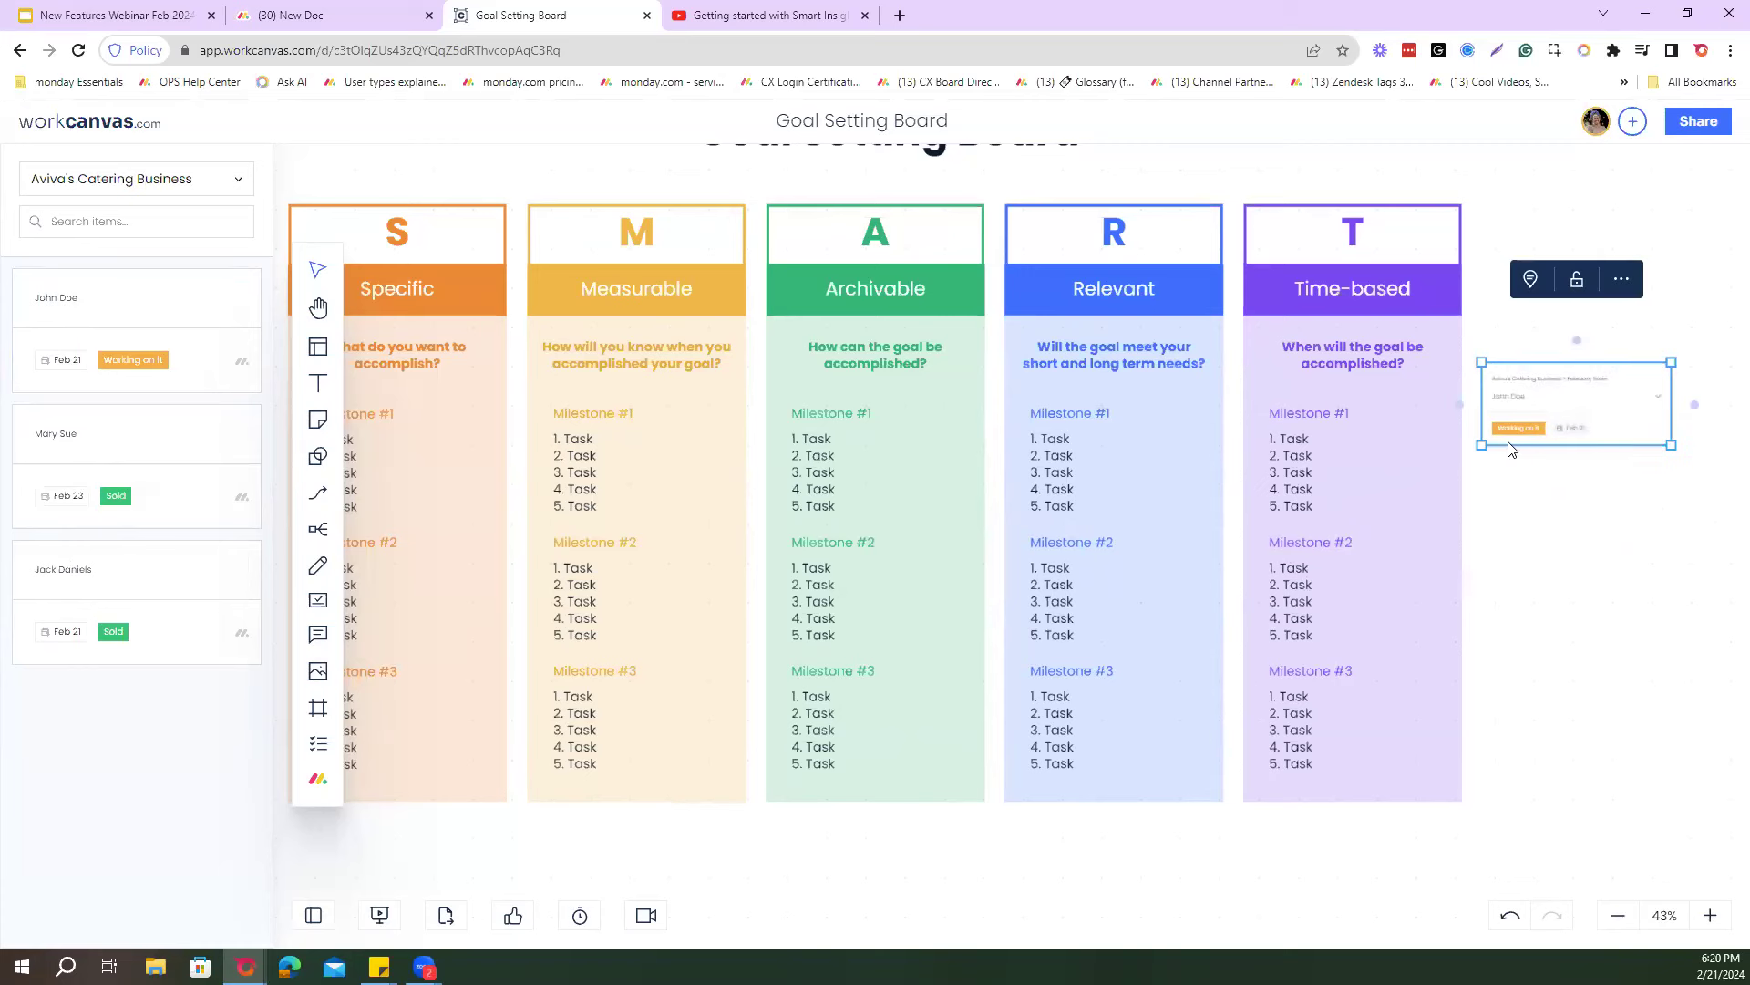
At 50% zoom, move the card onto the Time-based column and open its monday.com item page
click(1608, 915)
click(1608, 916)
click(1710, 916)
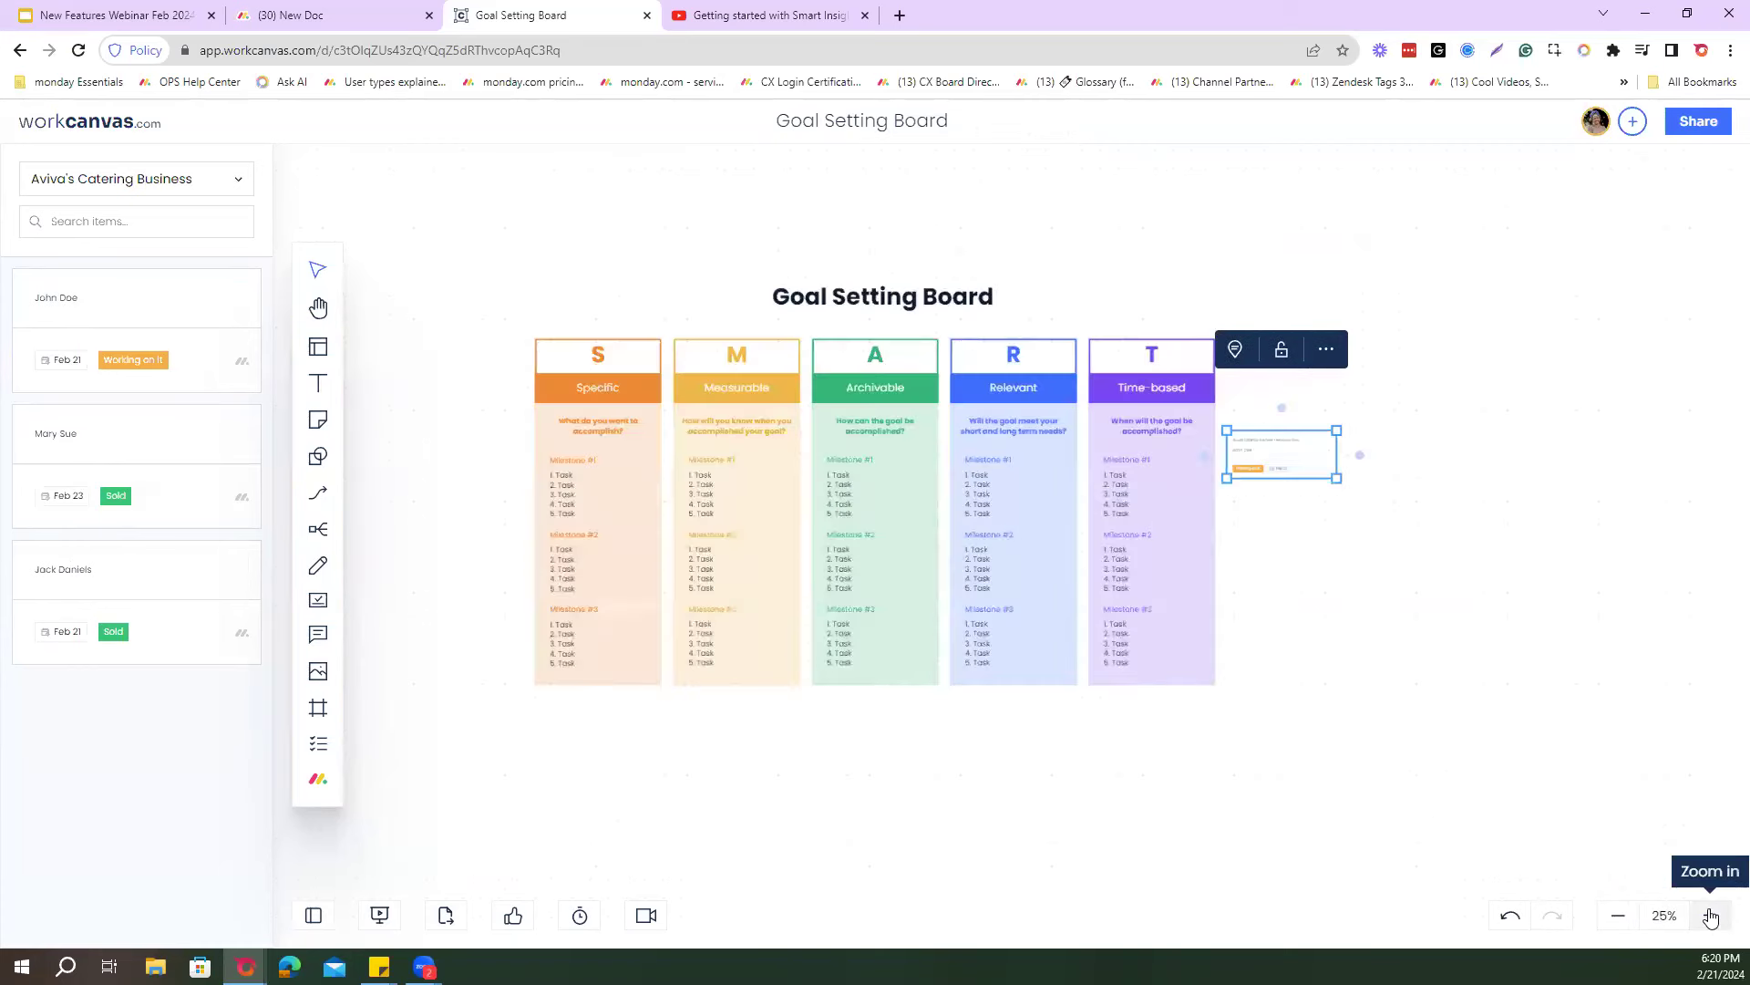
click(1710, 915)
click(1427, 531)
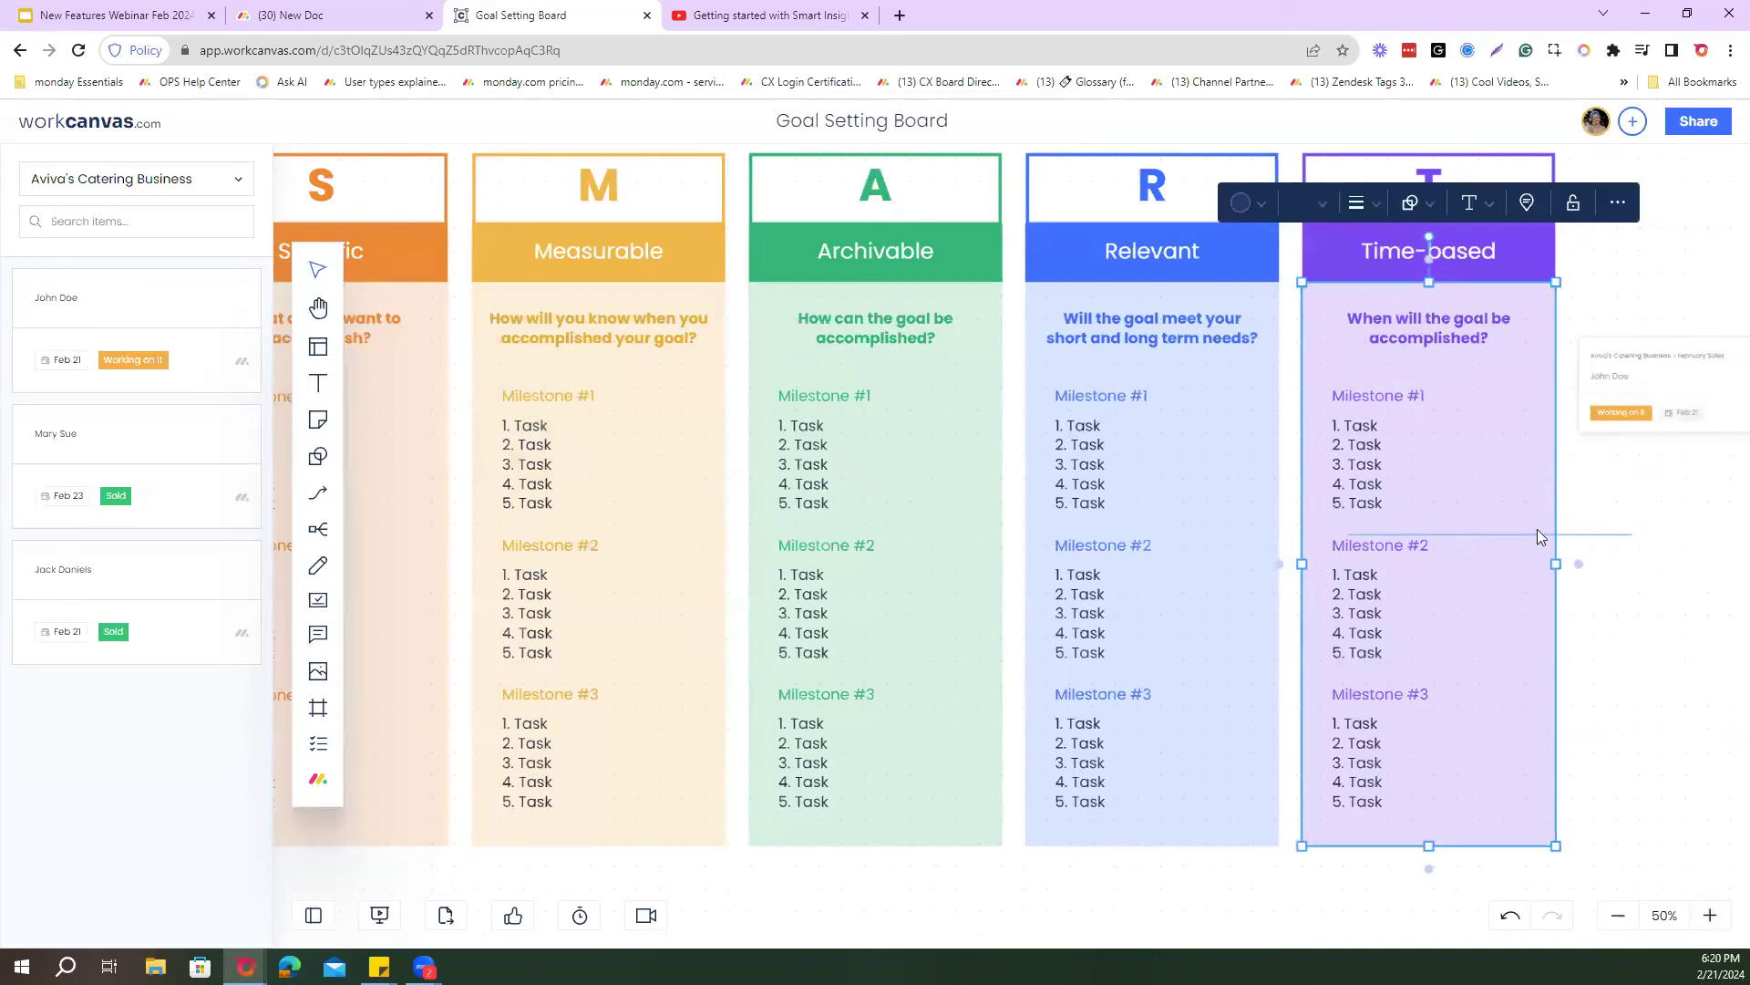
drag(1613, 357, 1317, 445)
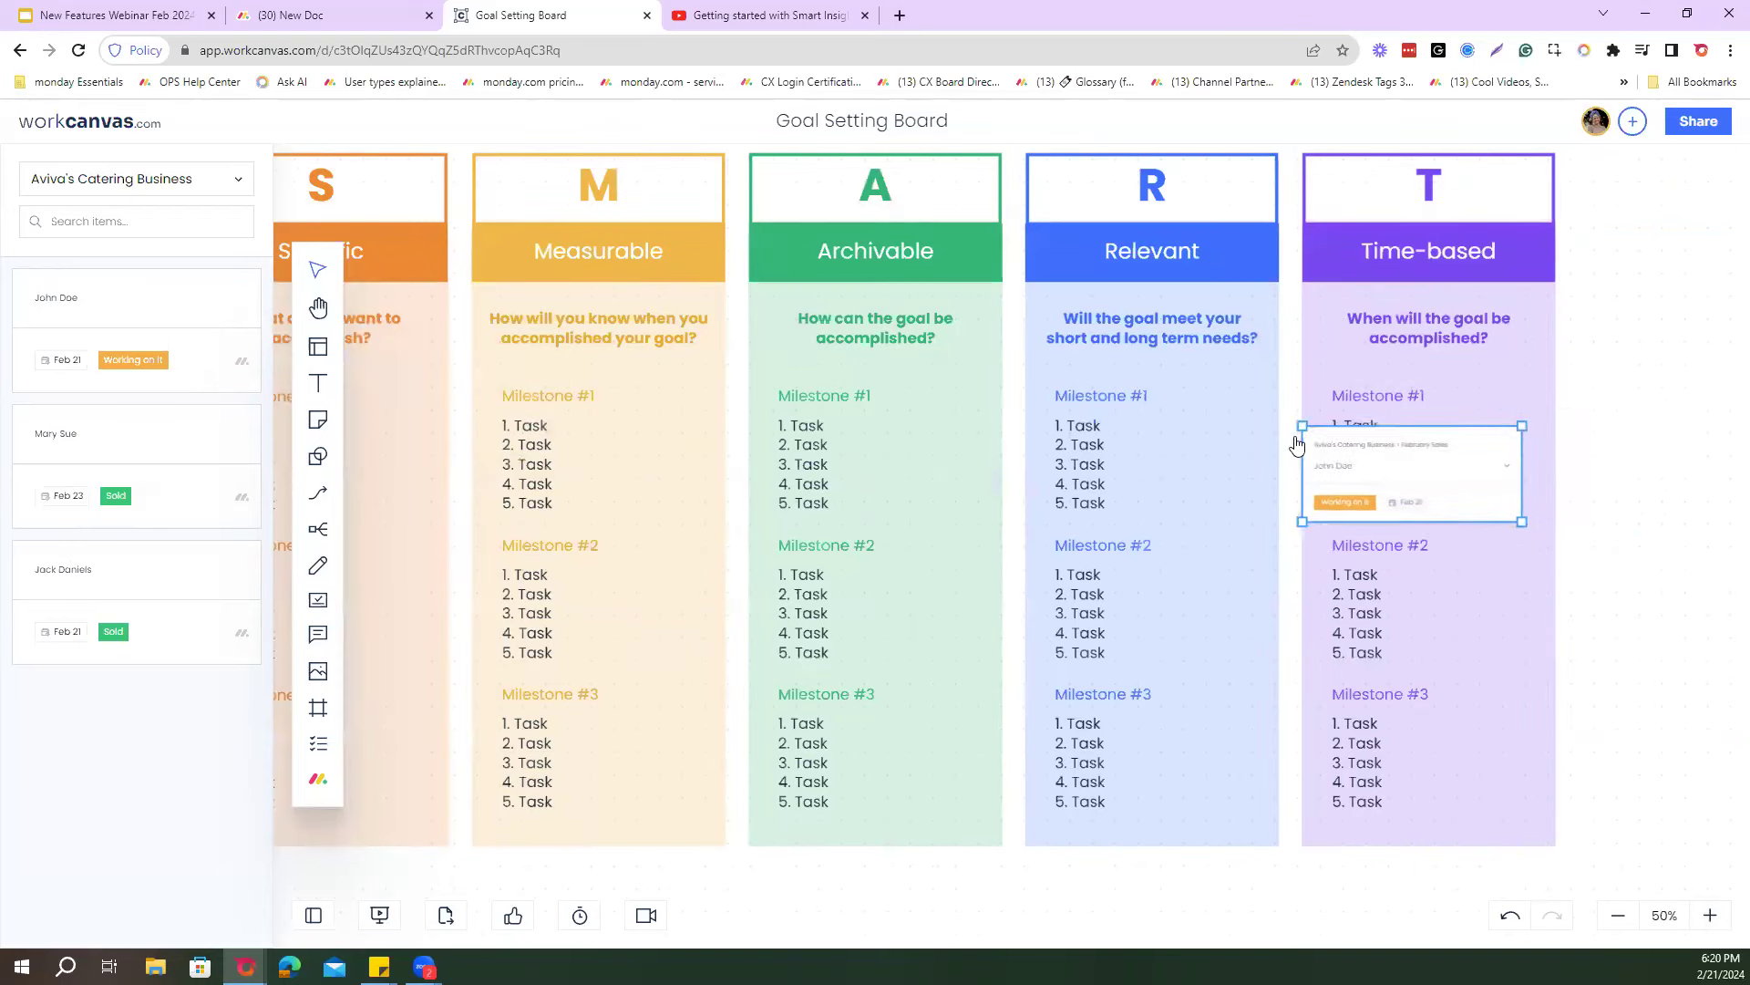
click(1317, 445)
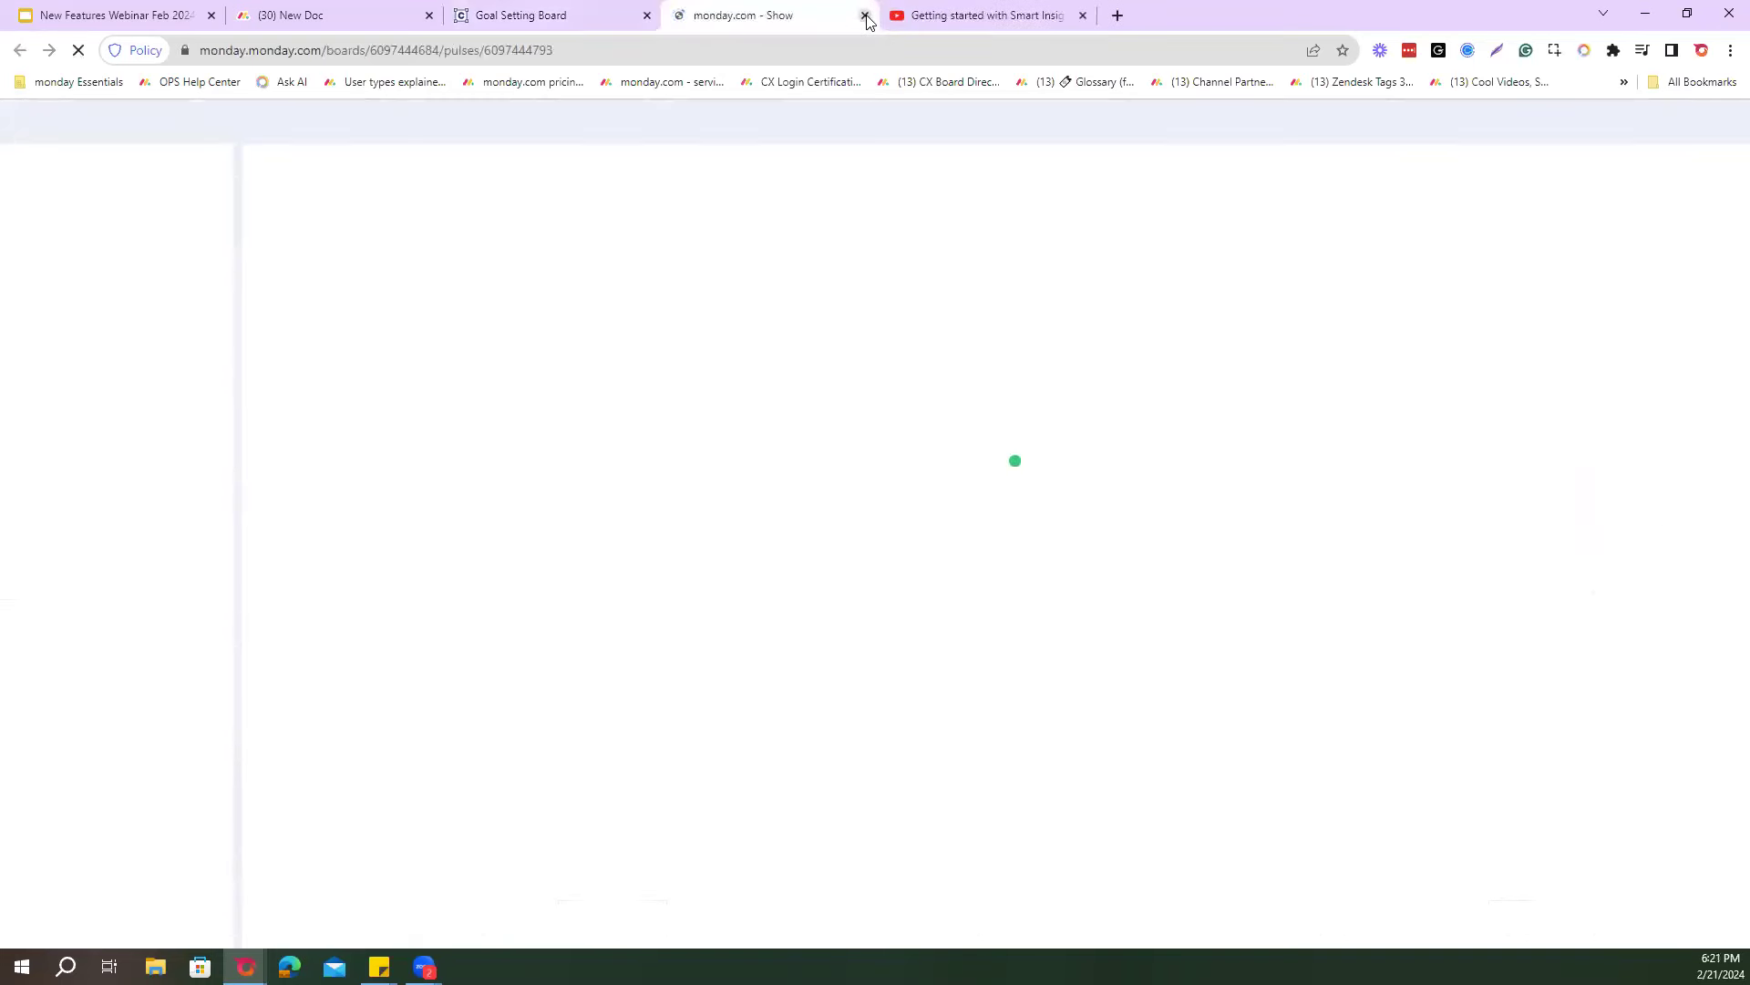
Close the monday.com item page and enlarge the item card on the Goal Setting Board
click(865, 15)
drag(1259, 524, 939, 682)
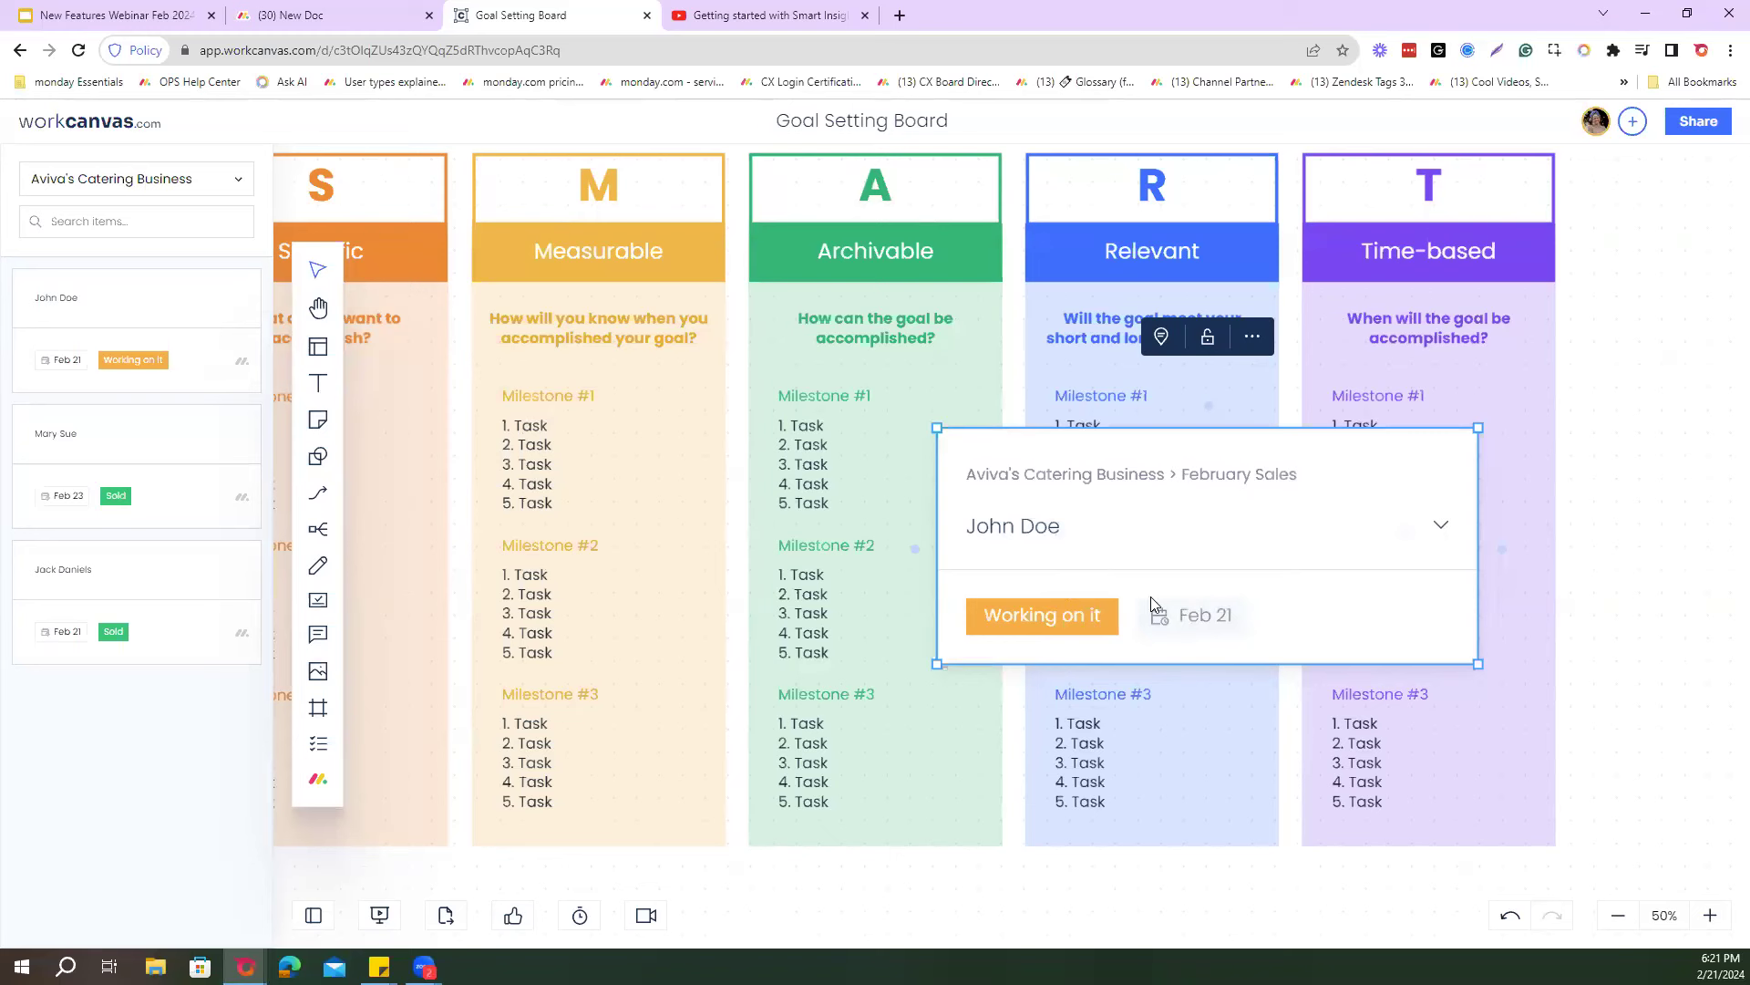
Change the card's status from Working on it to Sold, then view the catering board on monday.com
click(1057, 623)
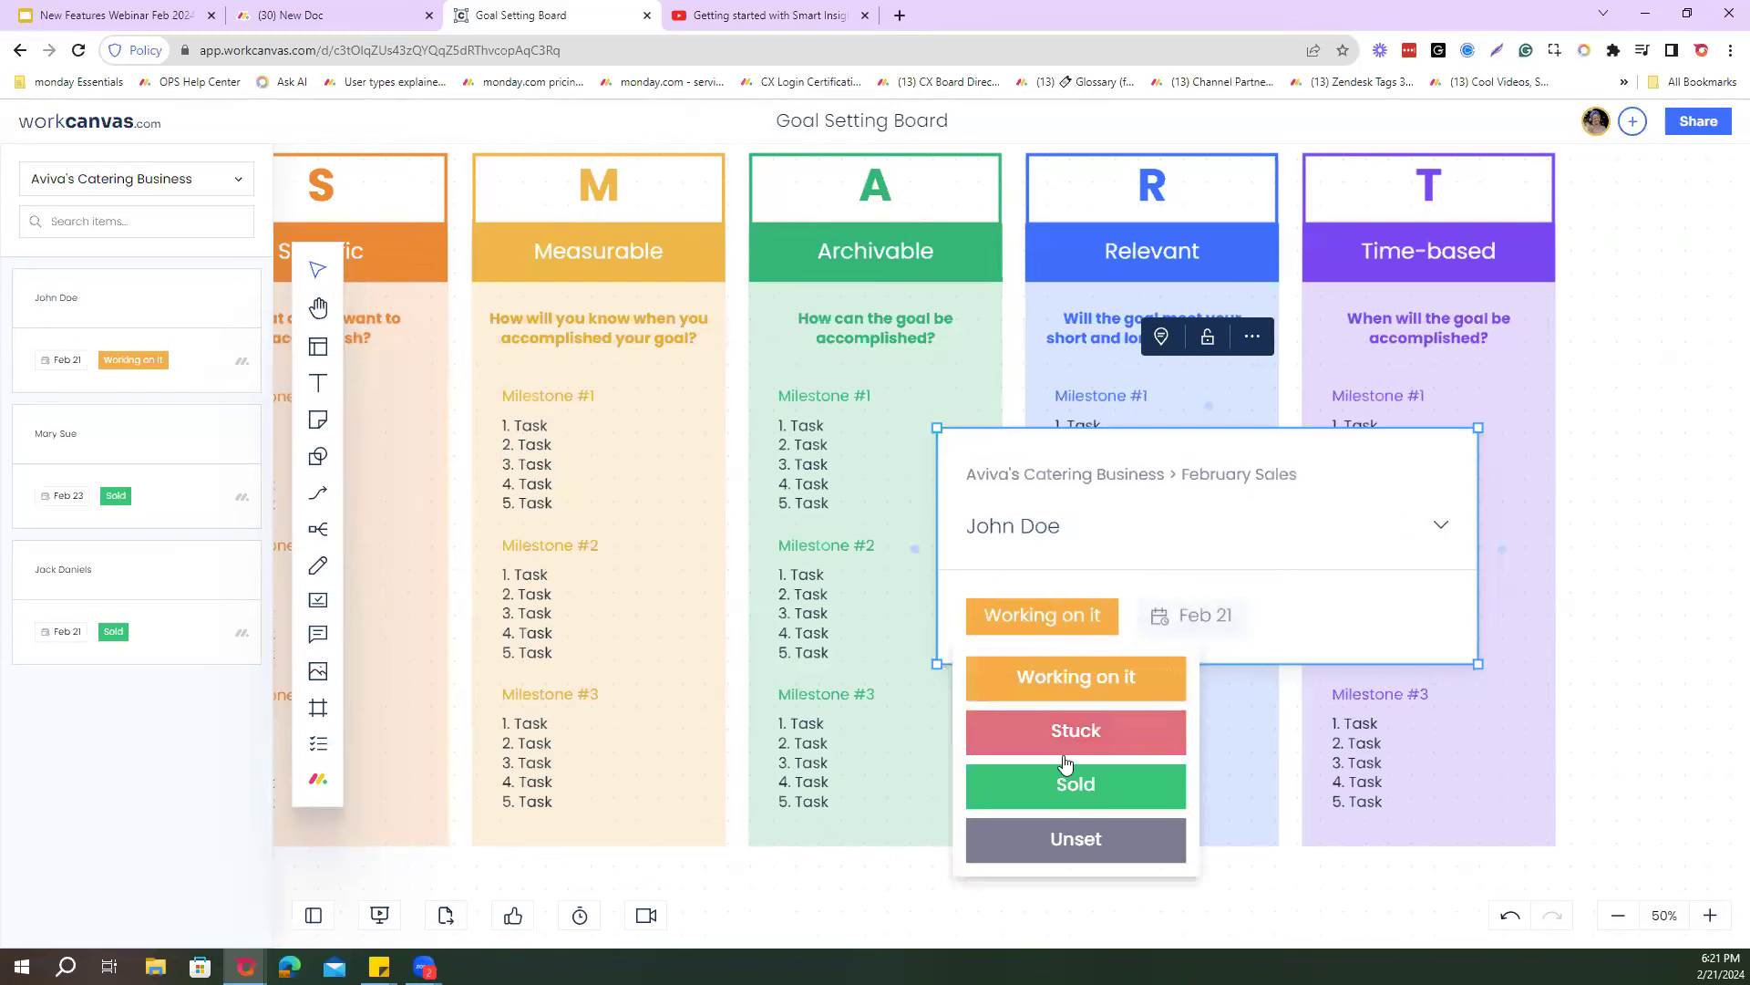
click(1065, 796)
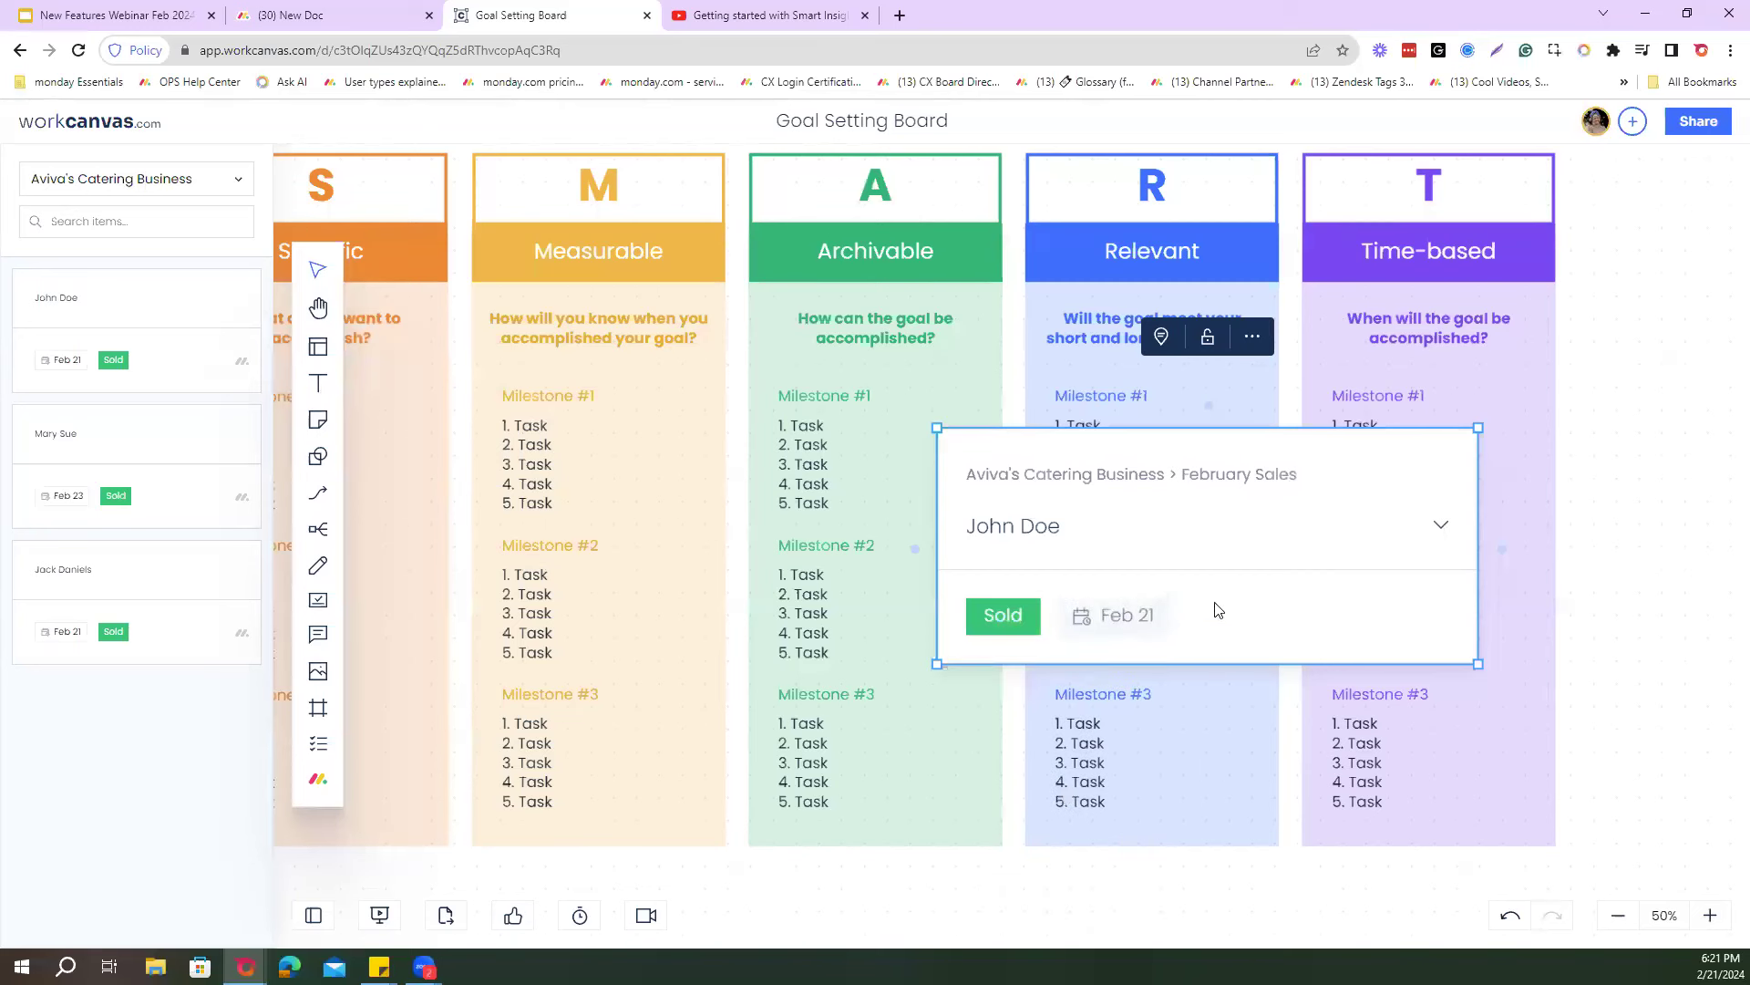
click(306, 13)
click(89, 710)
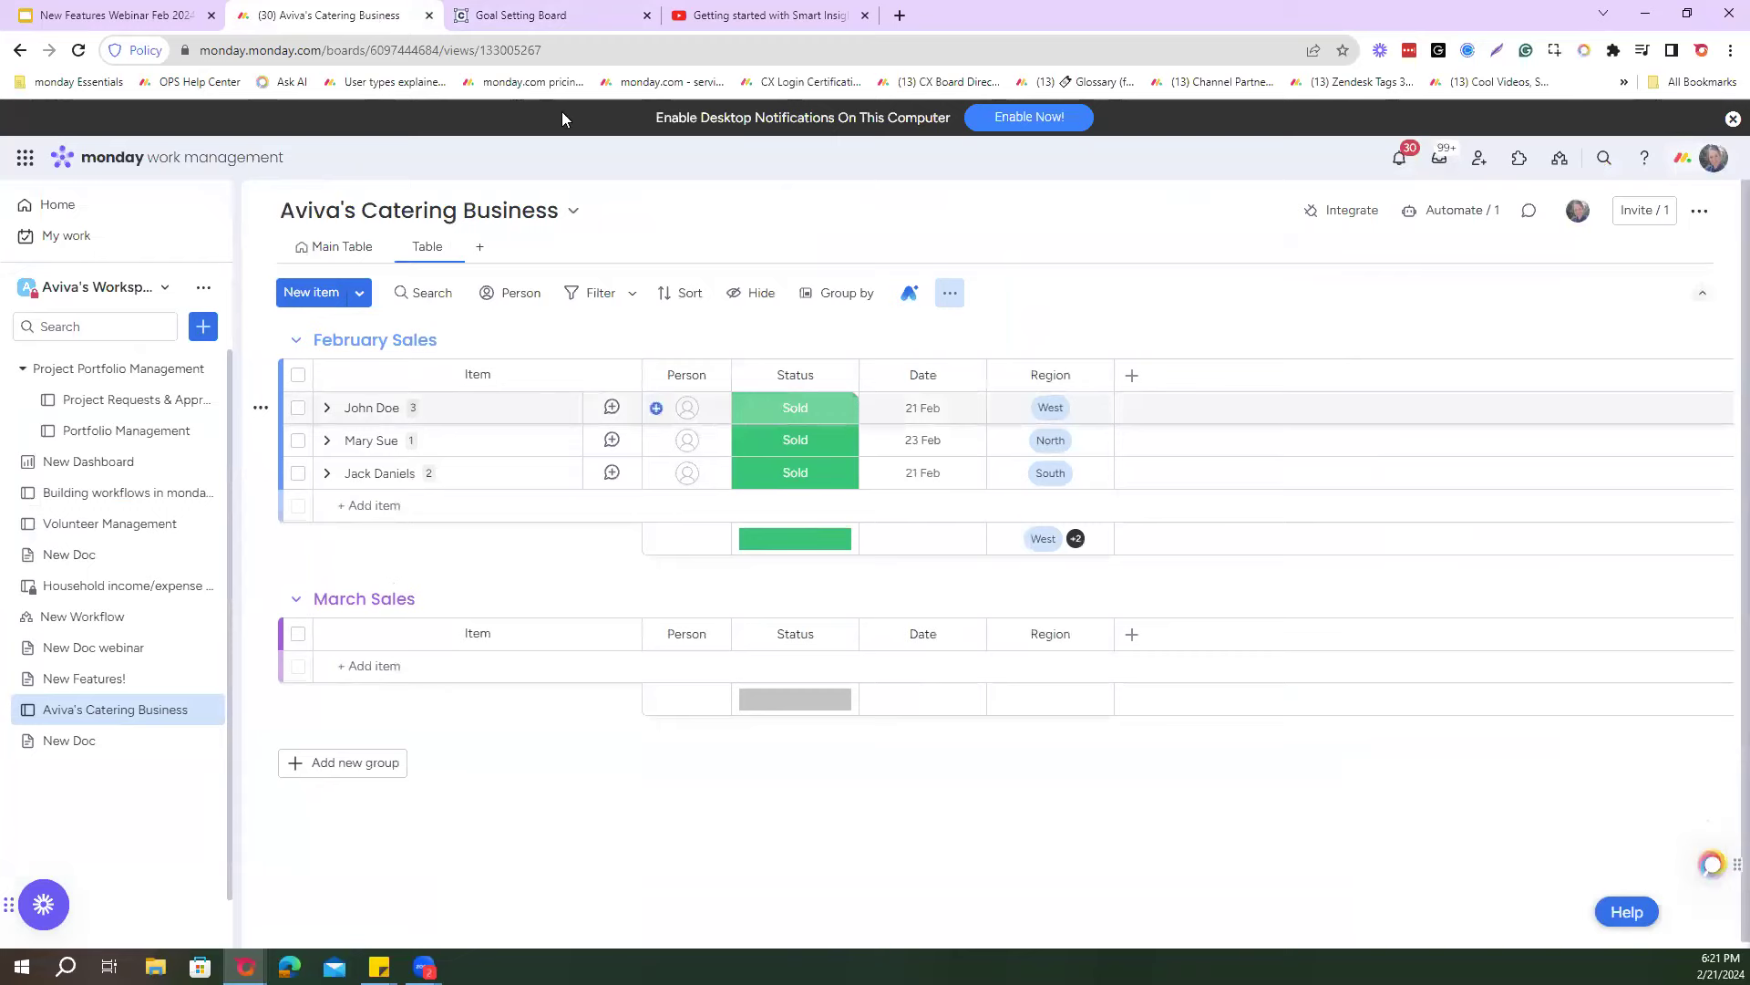
Return to the Goal Setting Board, then advance the webinar slides to 'WorkCanvas - Store Layout Planning'
click(539, 16)
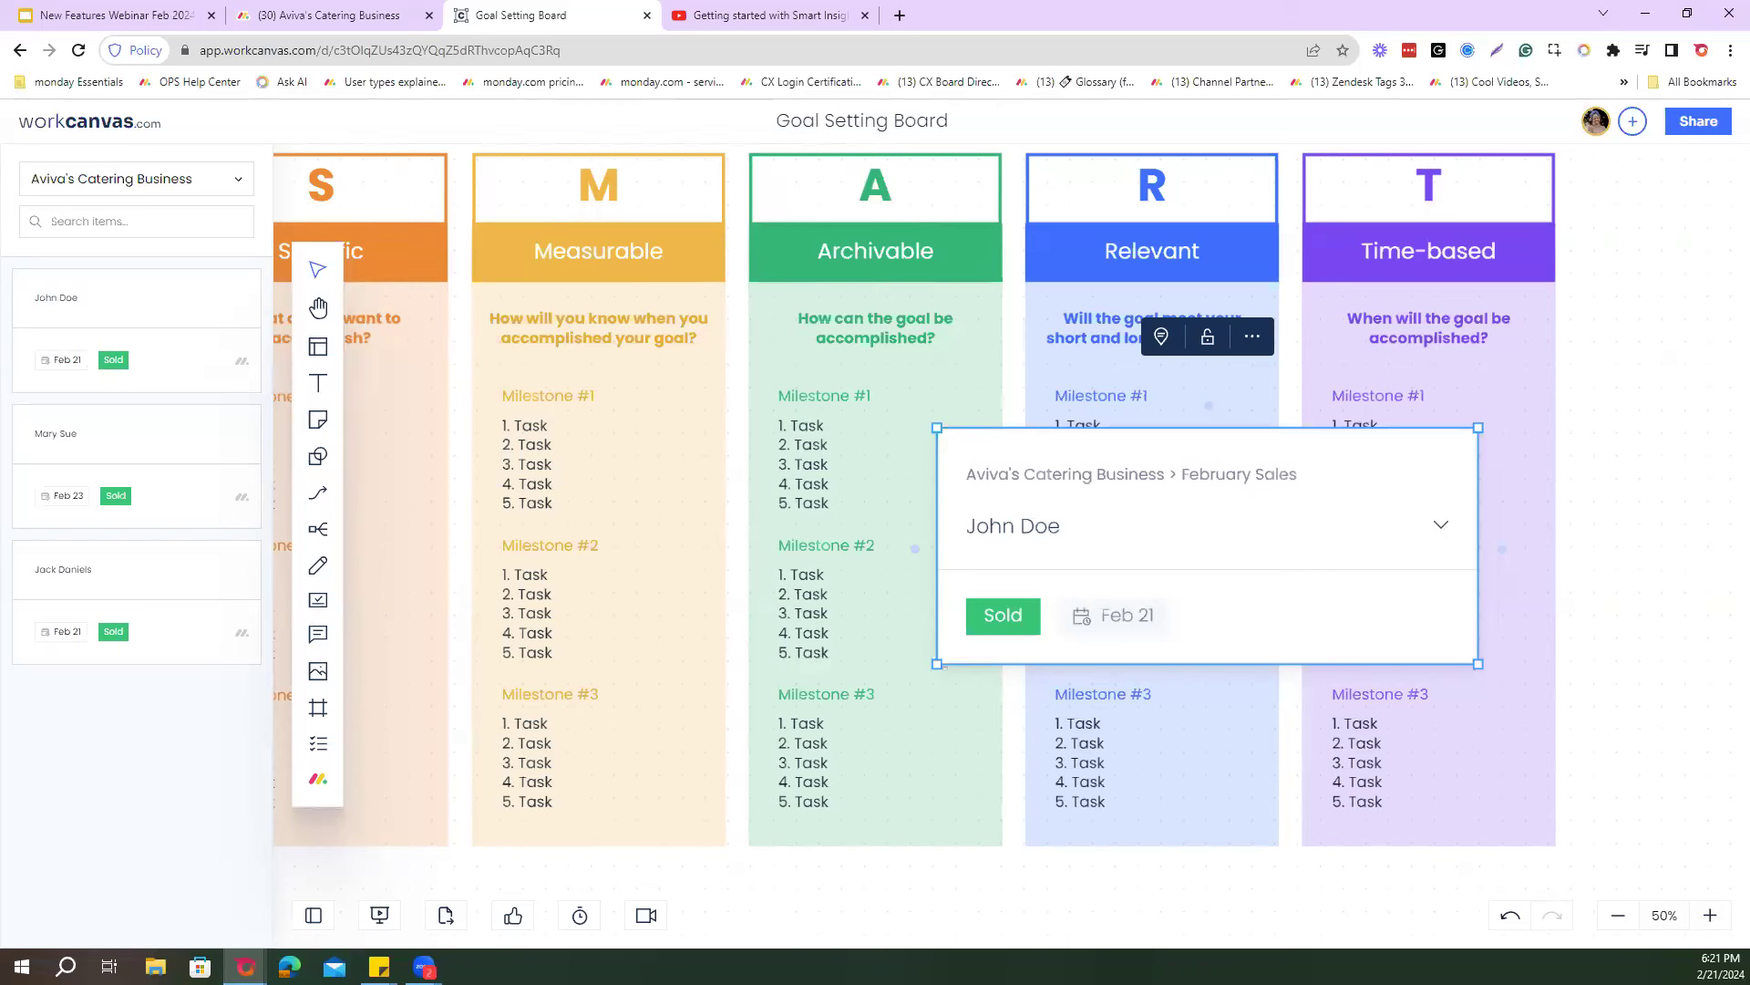
click(157, 21)
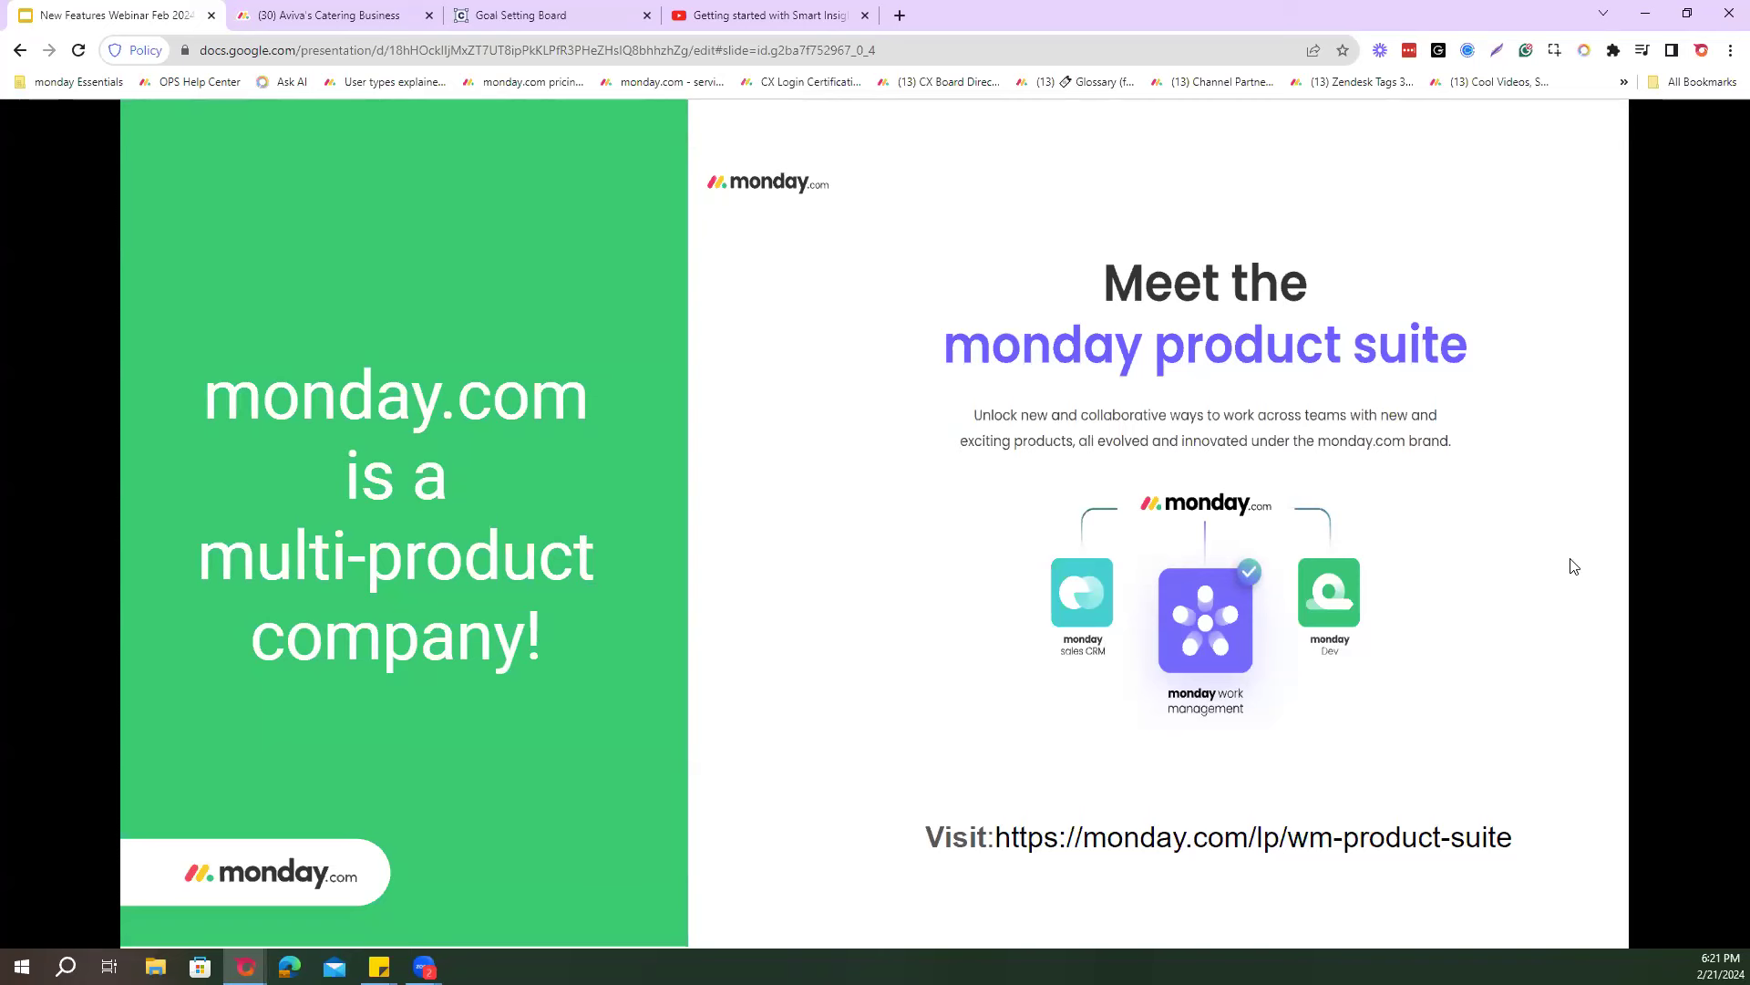
key(Right)
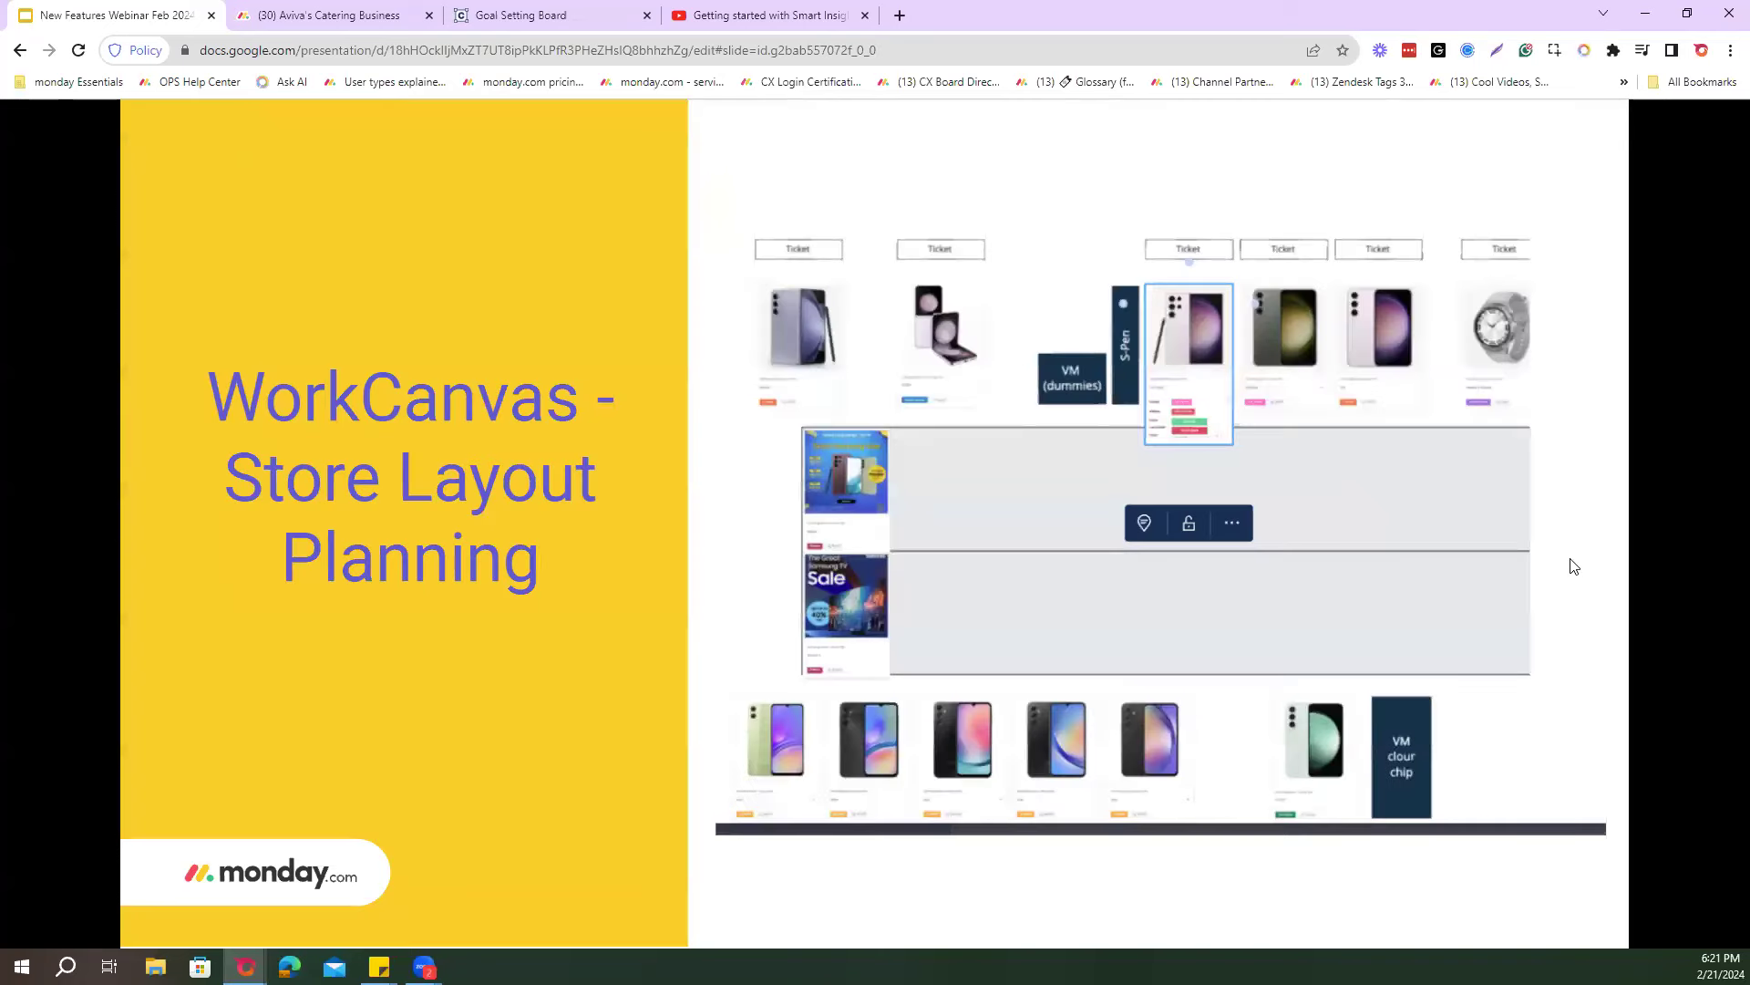
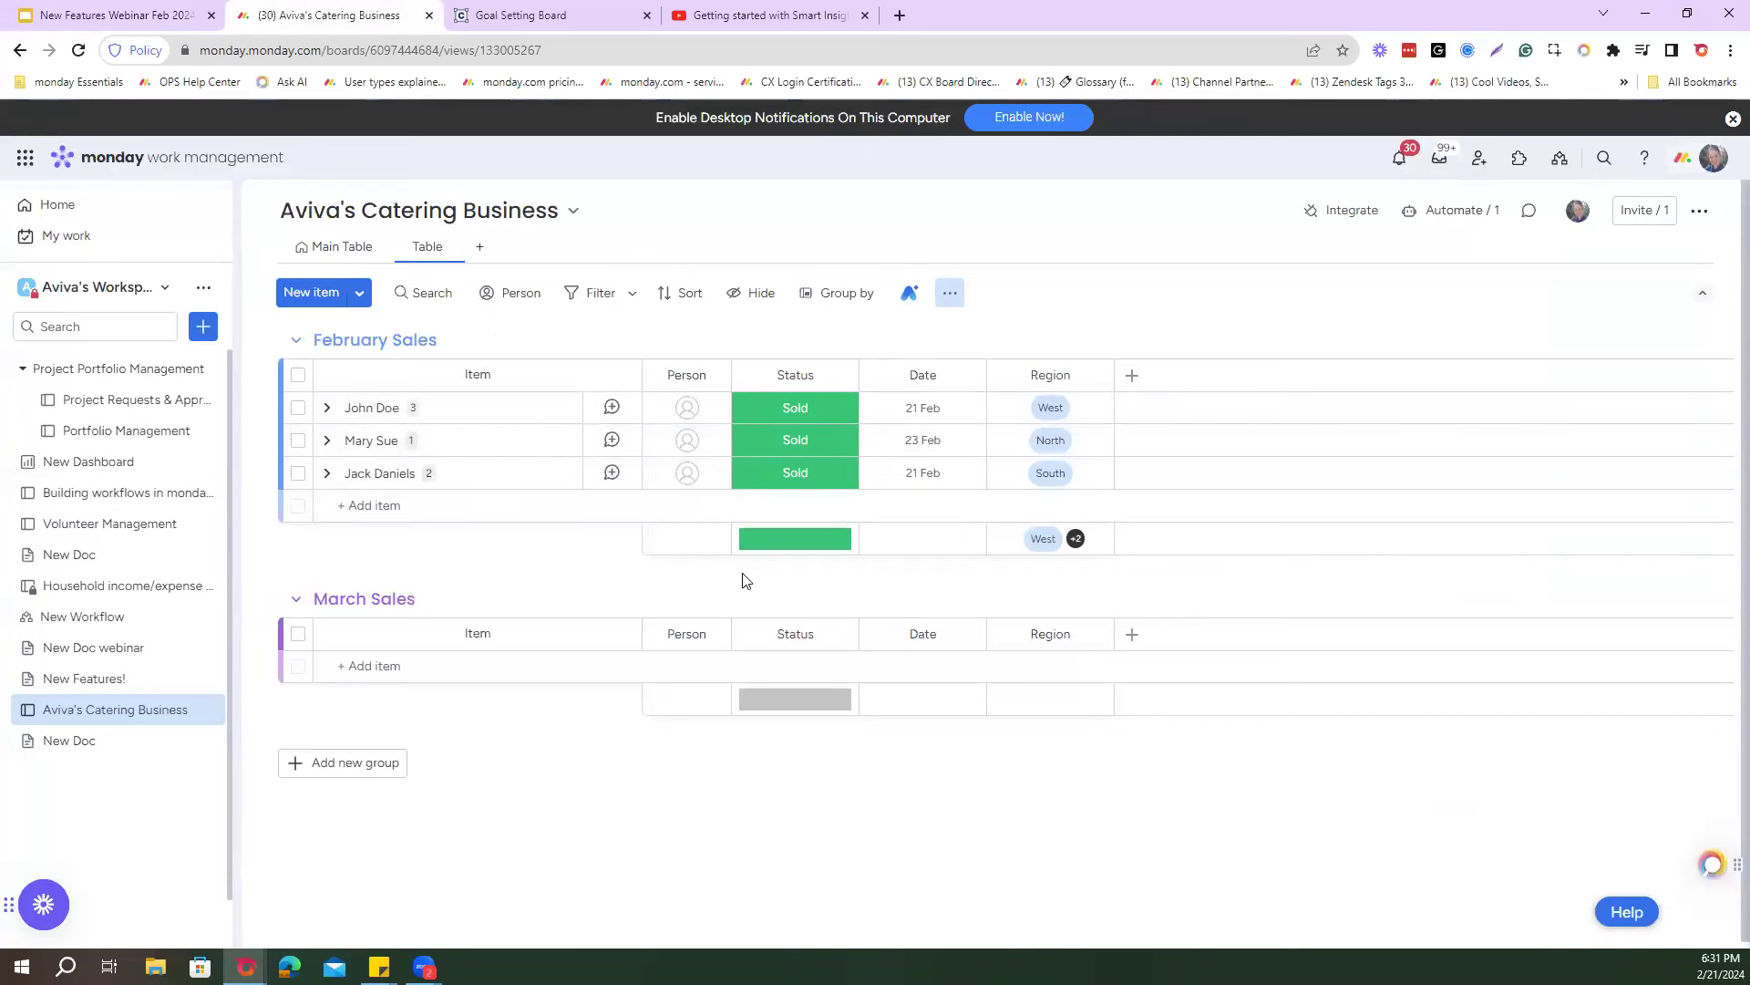
key(ctrl+a)
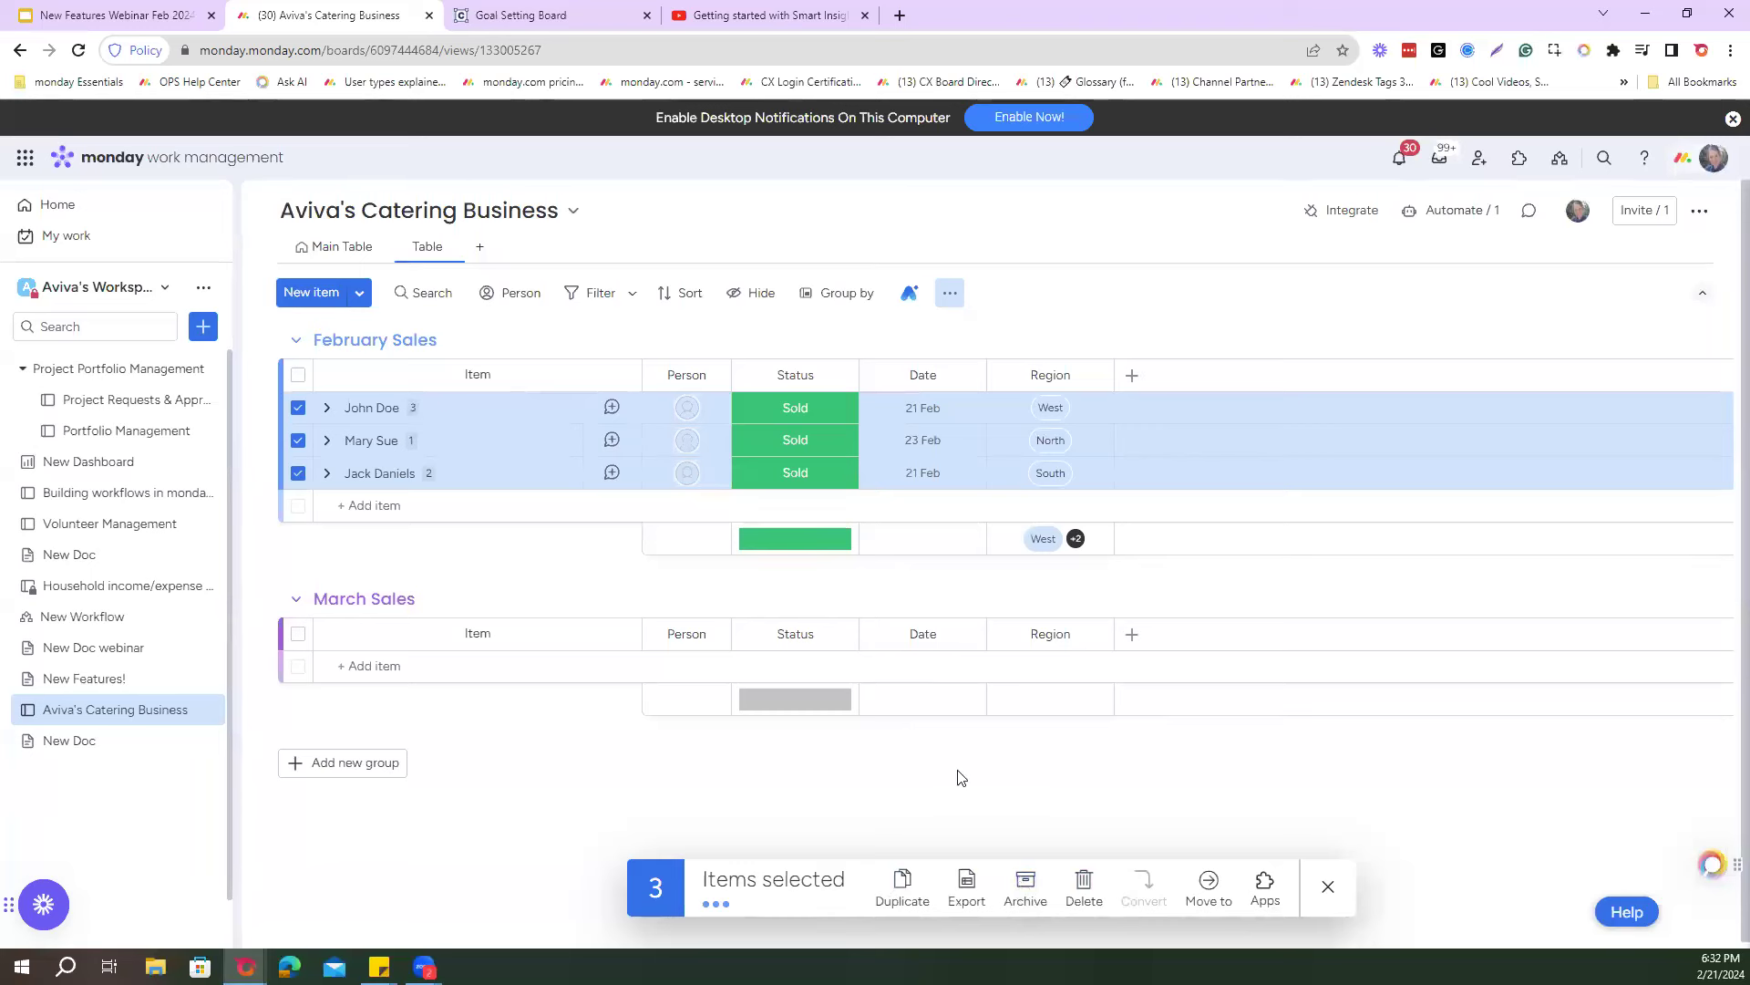
click(1325, 888)
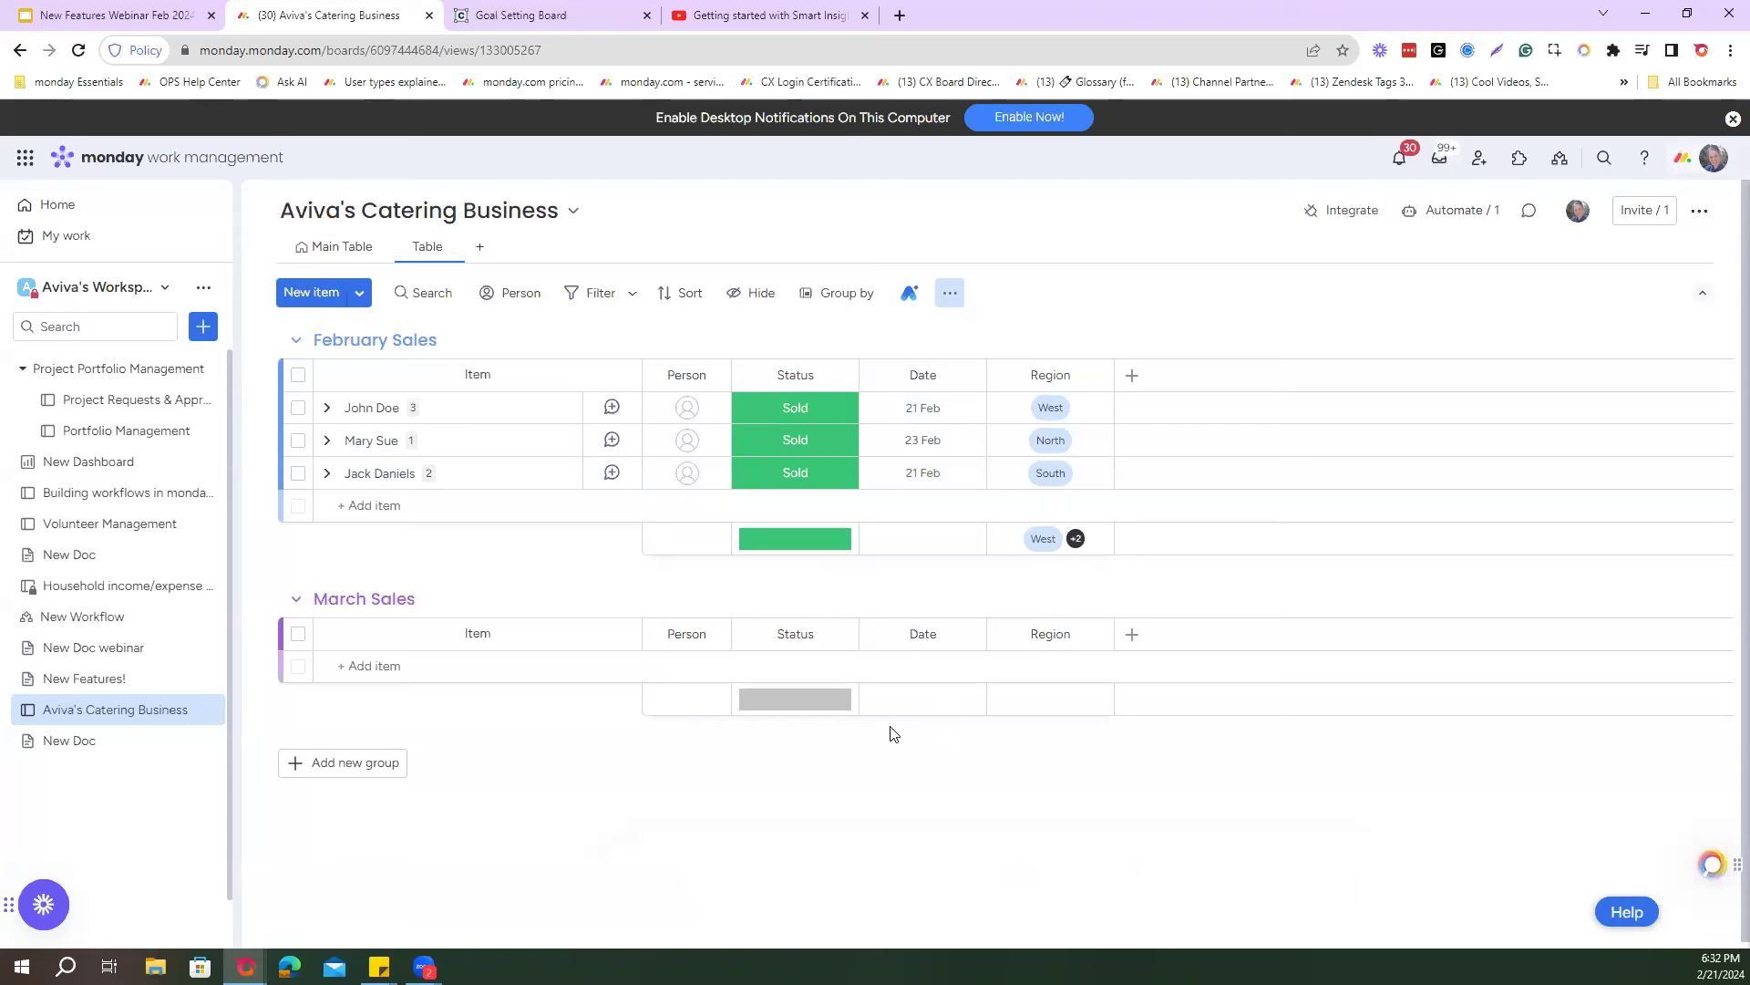
Switch the board's item height to Double, then Triple, then back to Single
click(950, 295)
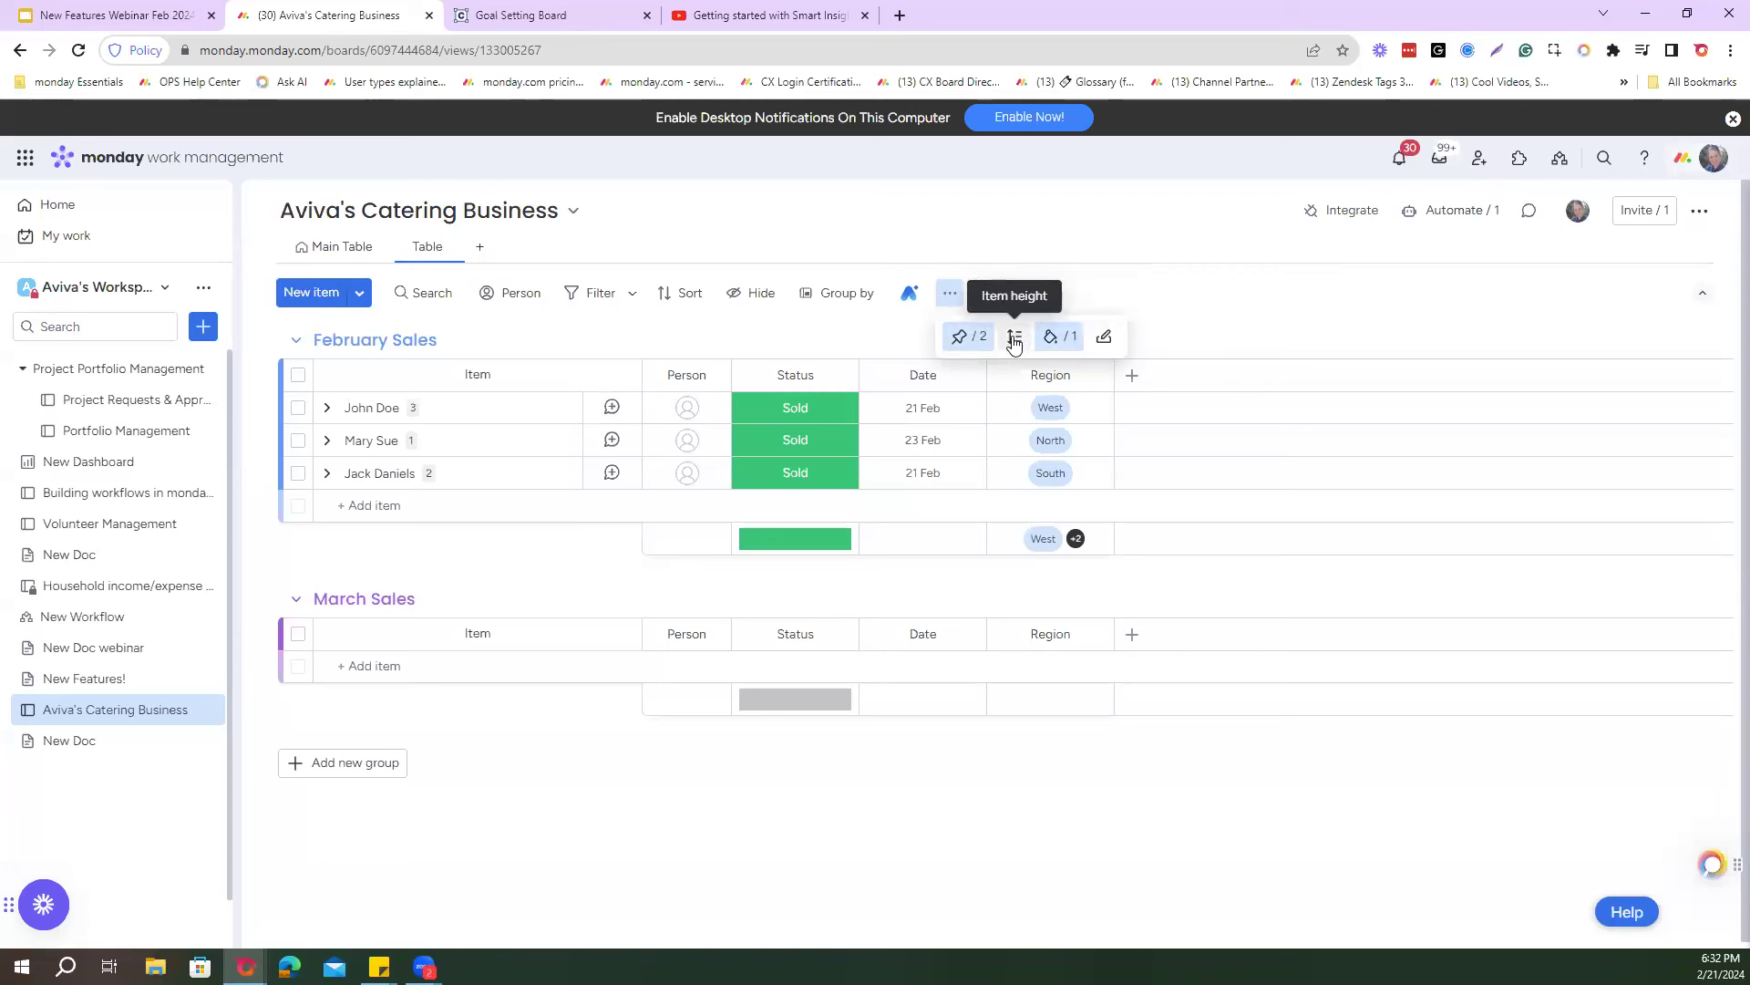
click(1014, 342)
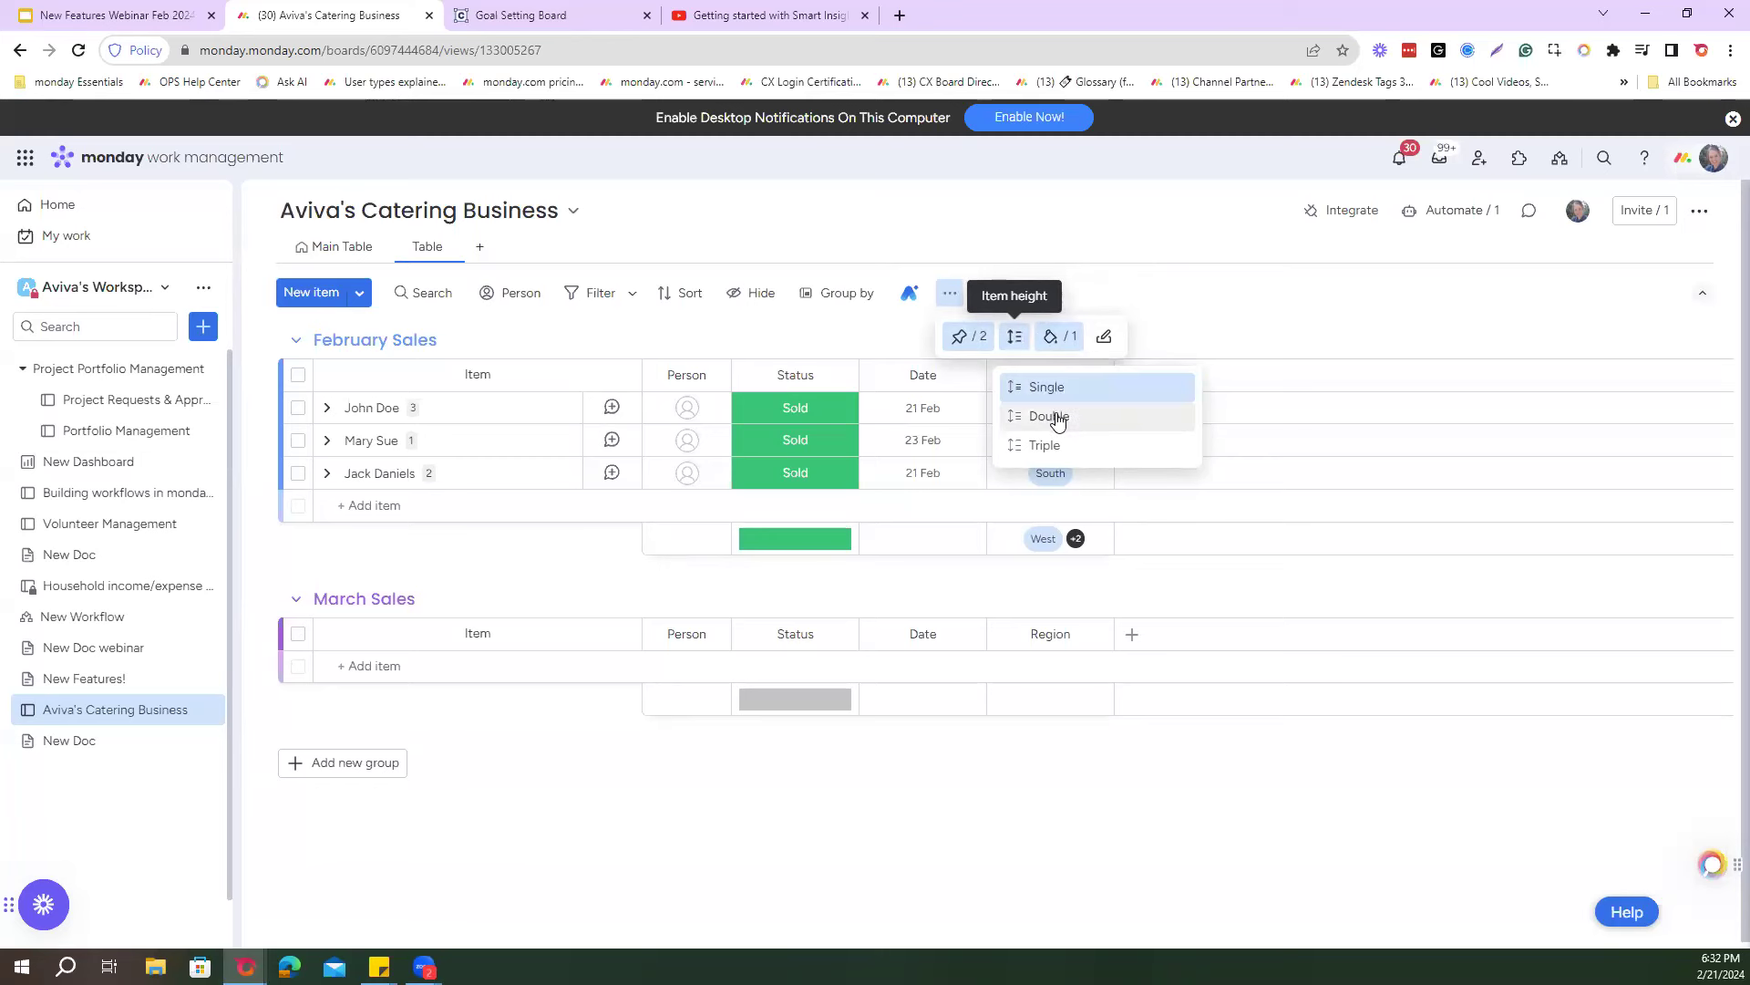
click(1057, 418)
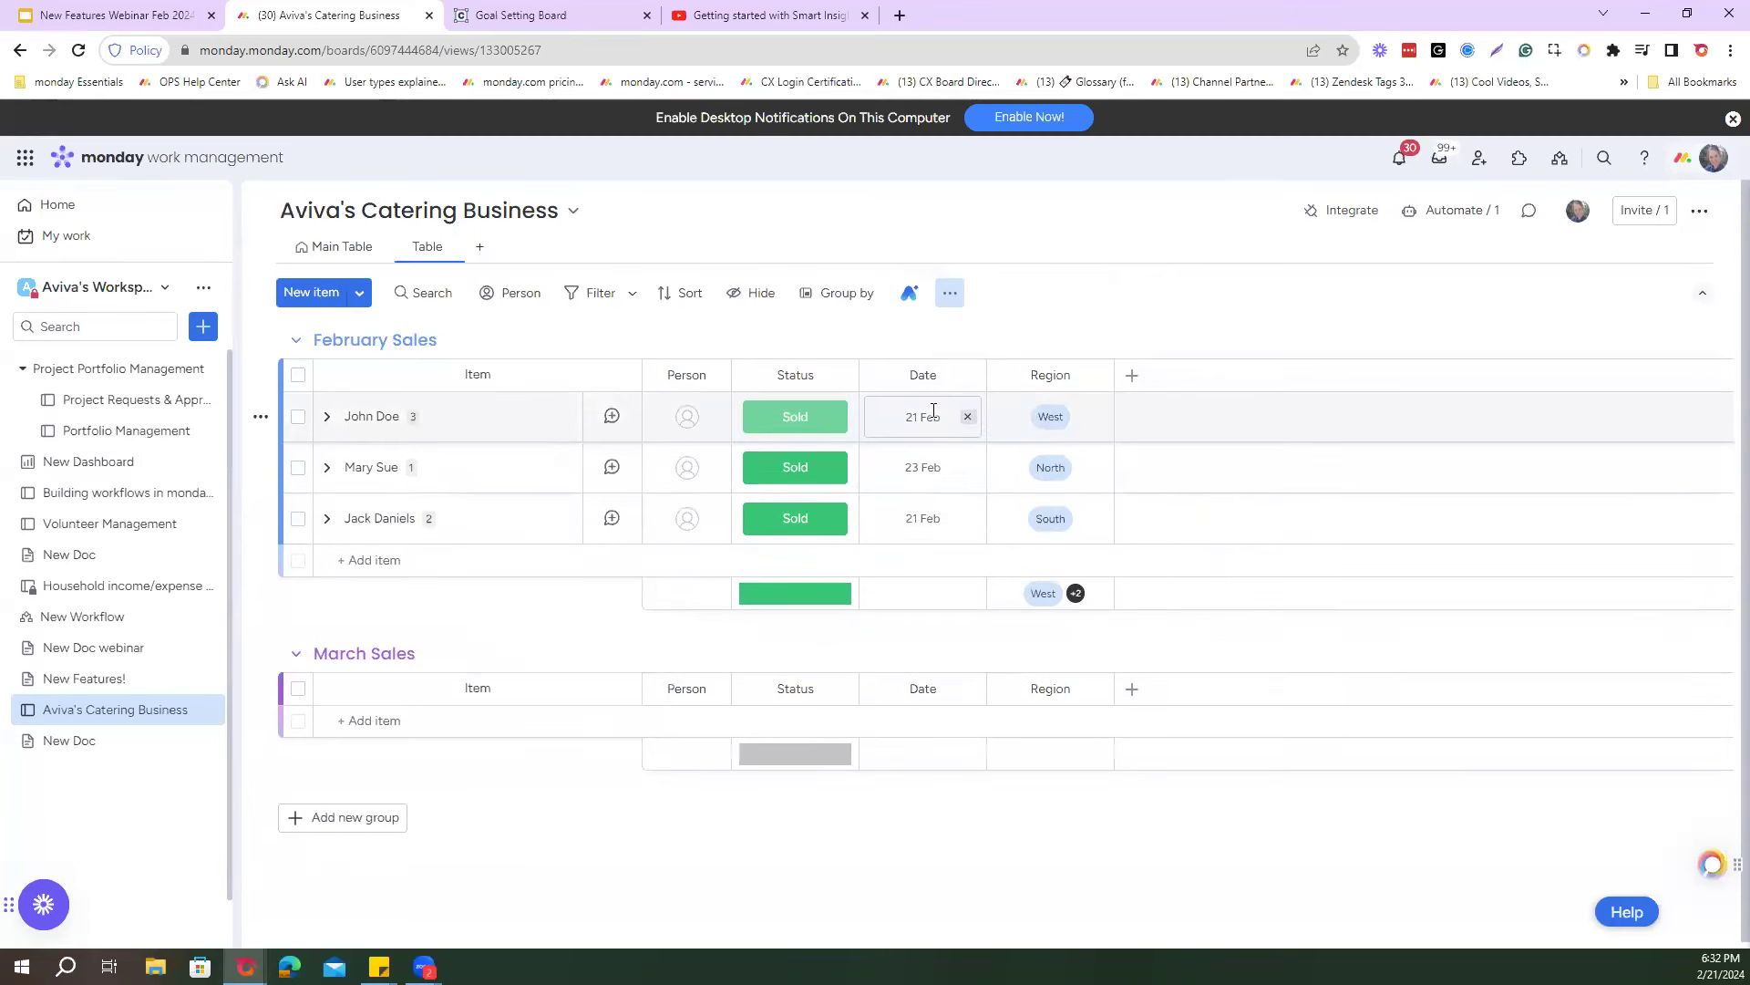
click(950, 294)
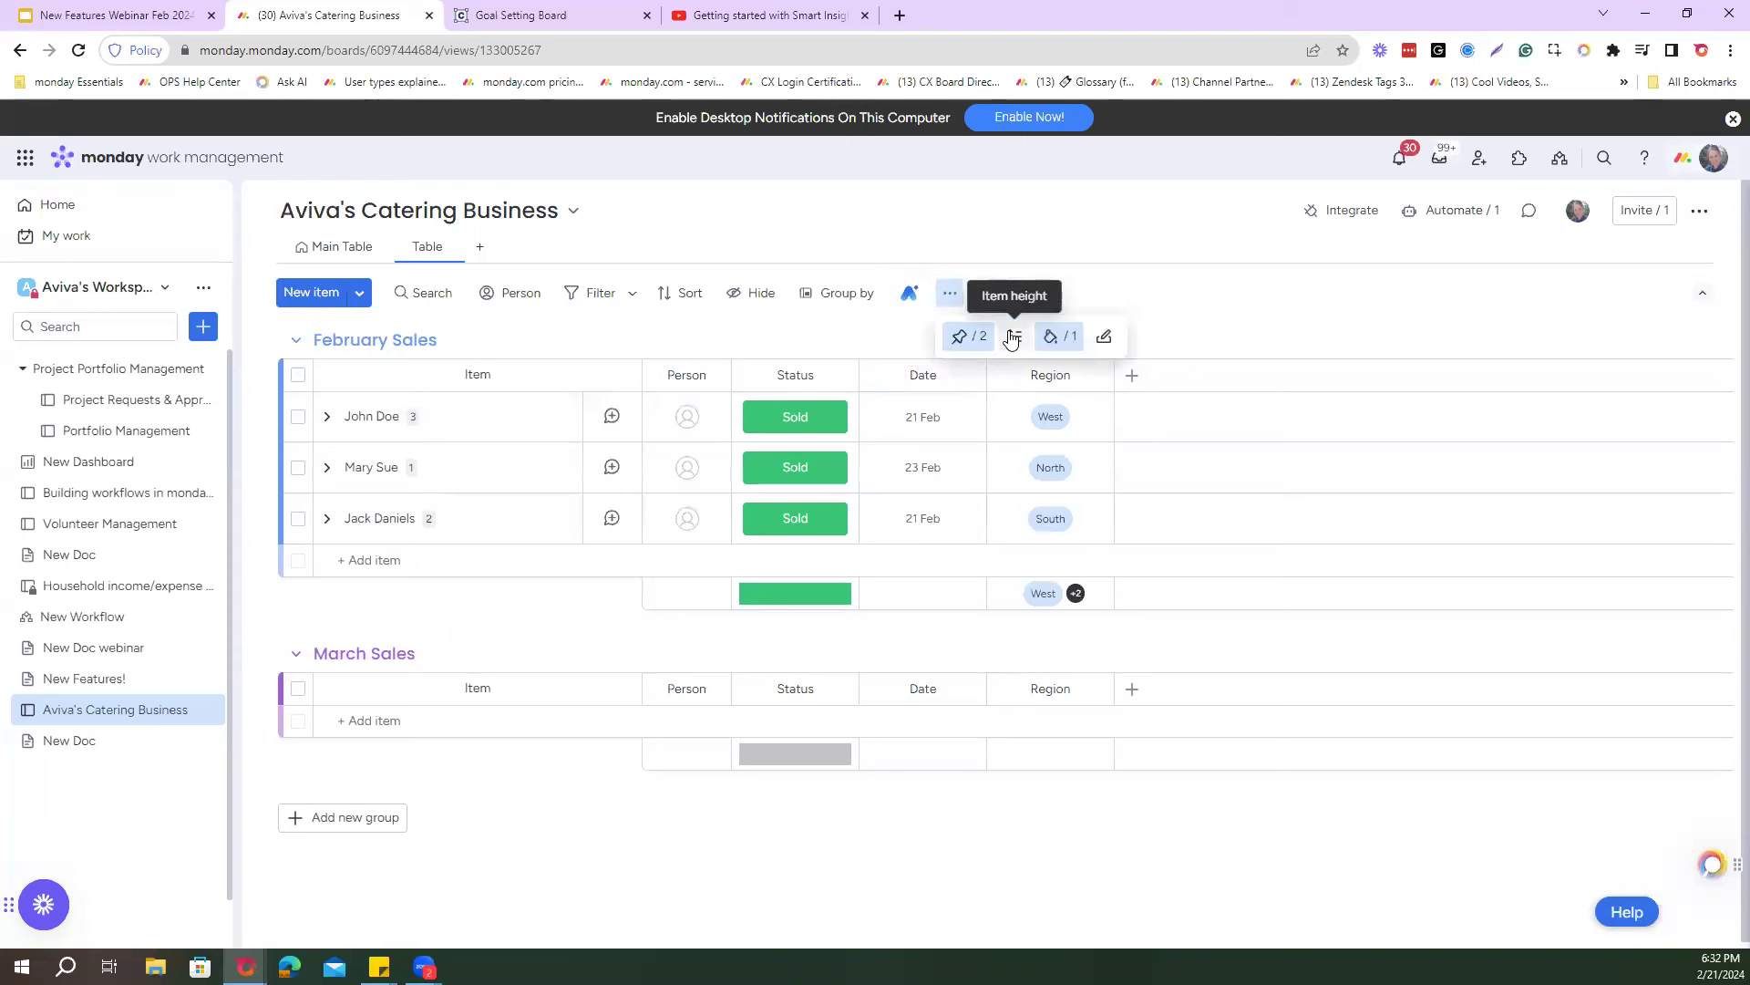
click(1012, 339)
click(1012, 445)
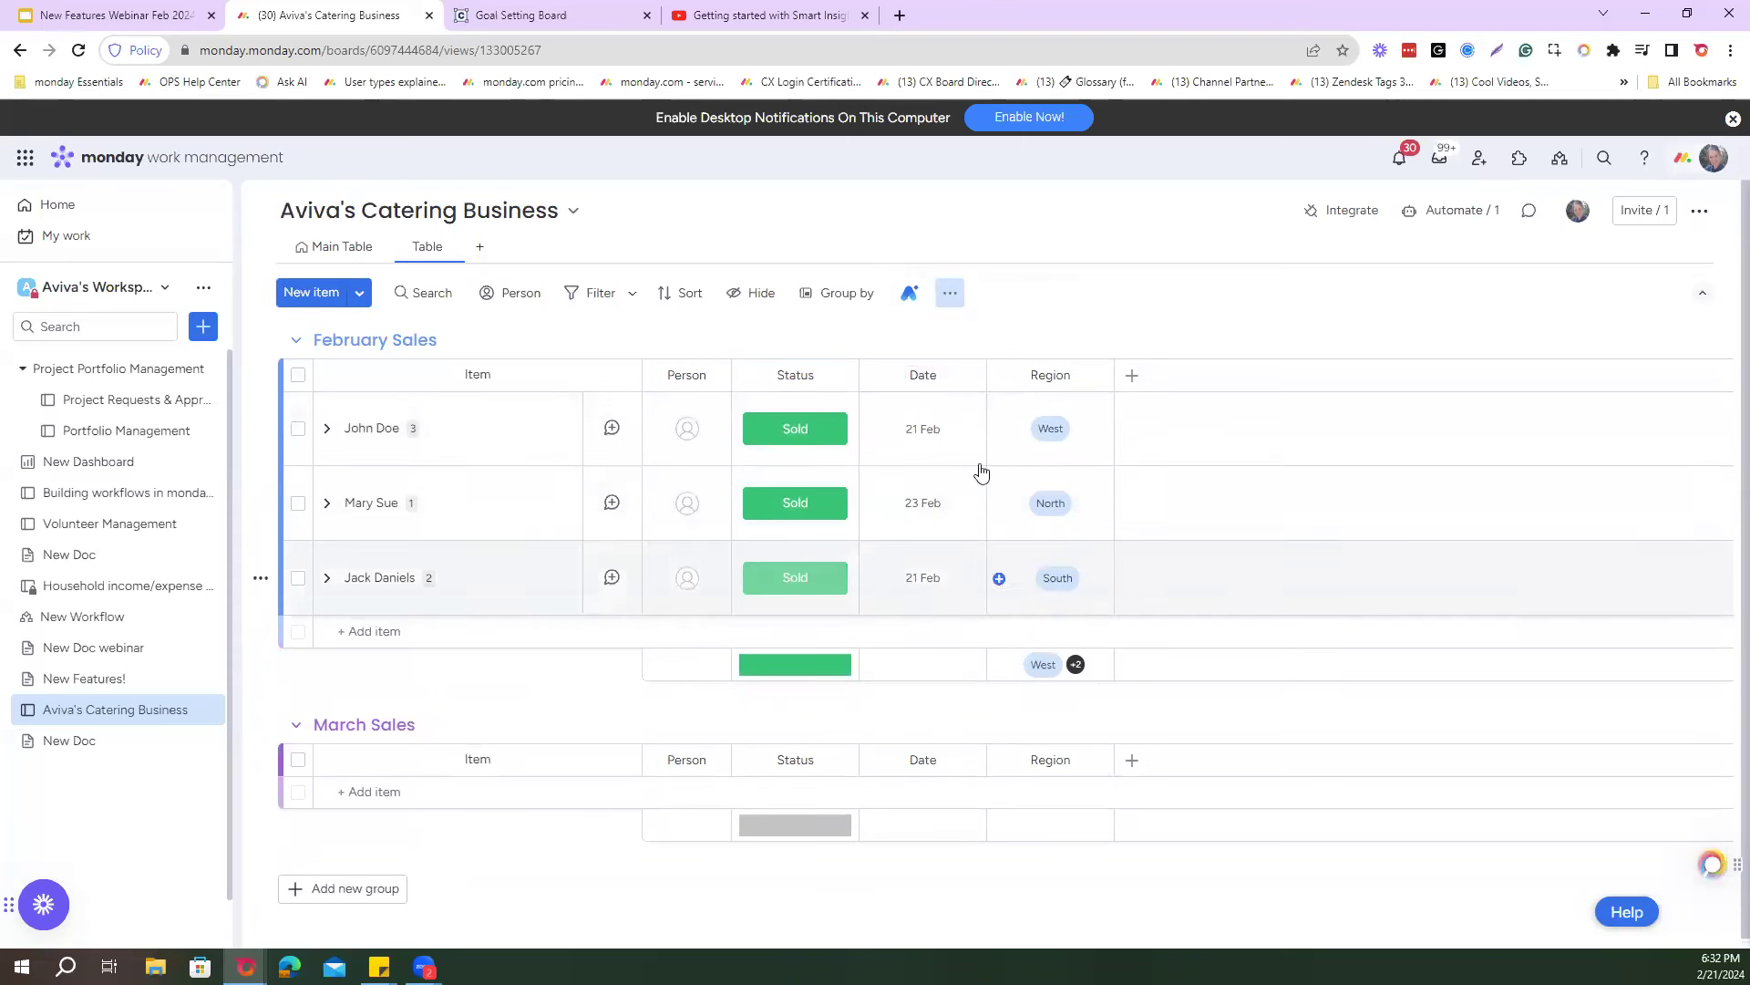
click(950, 293)
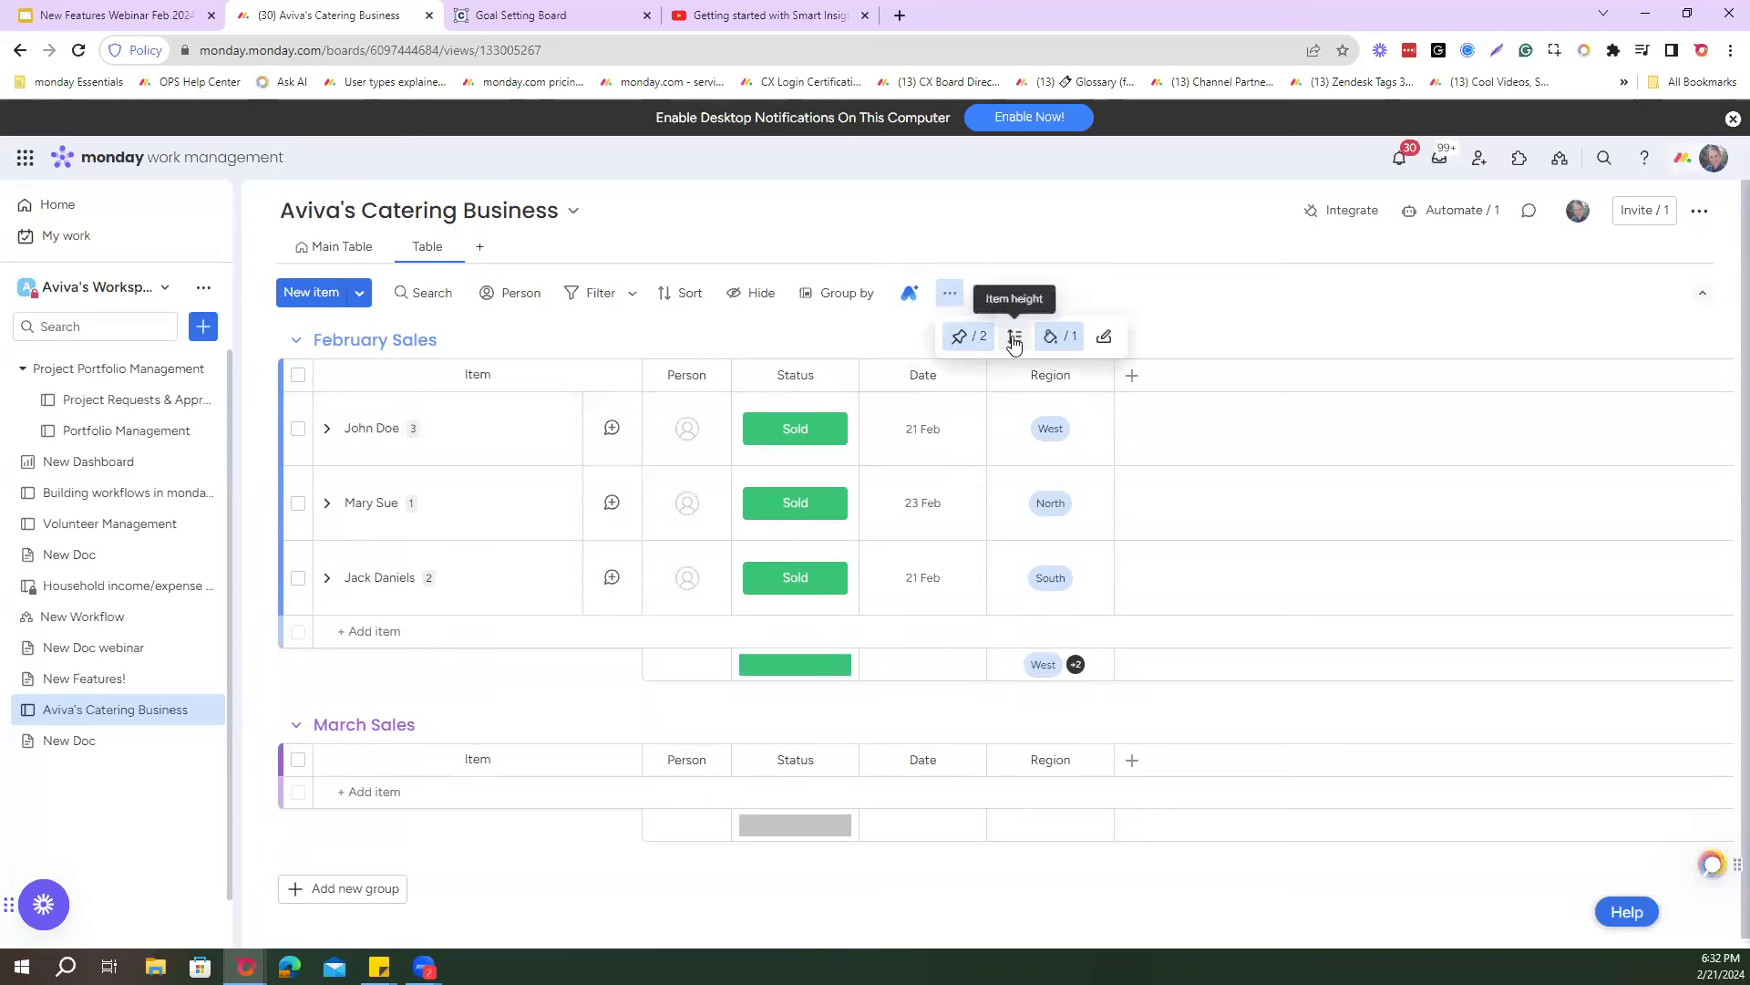
click(1014, 339)
click(1025, 383)
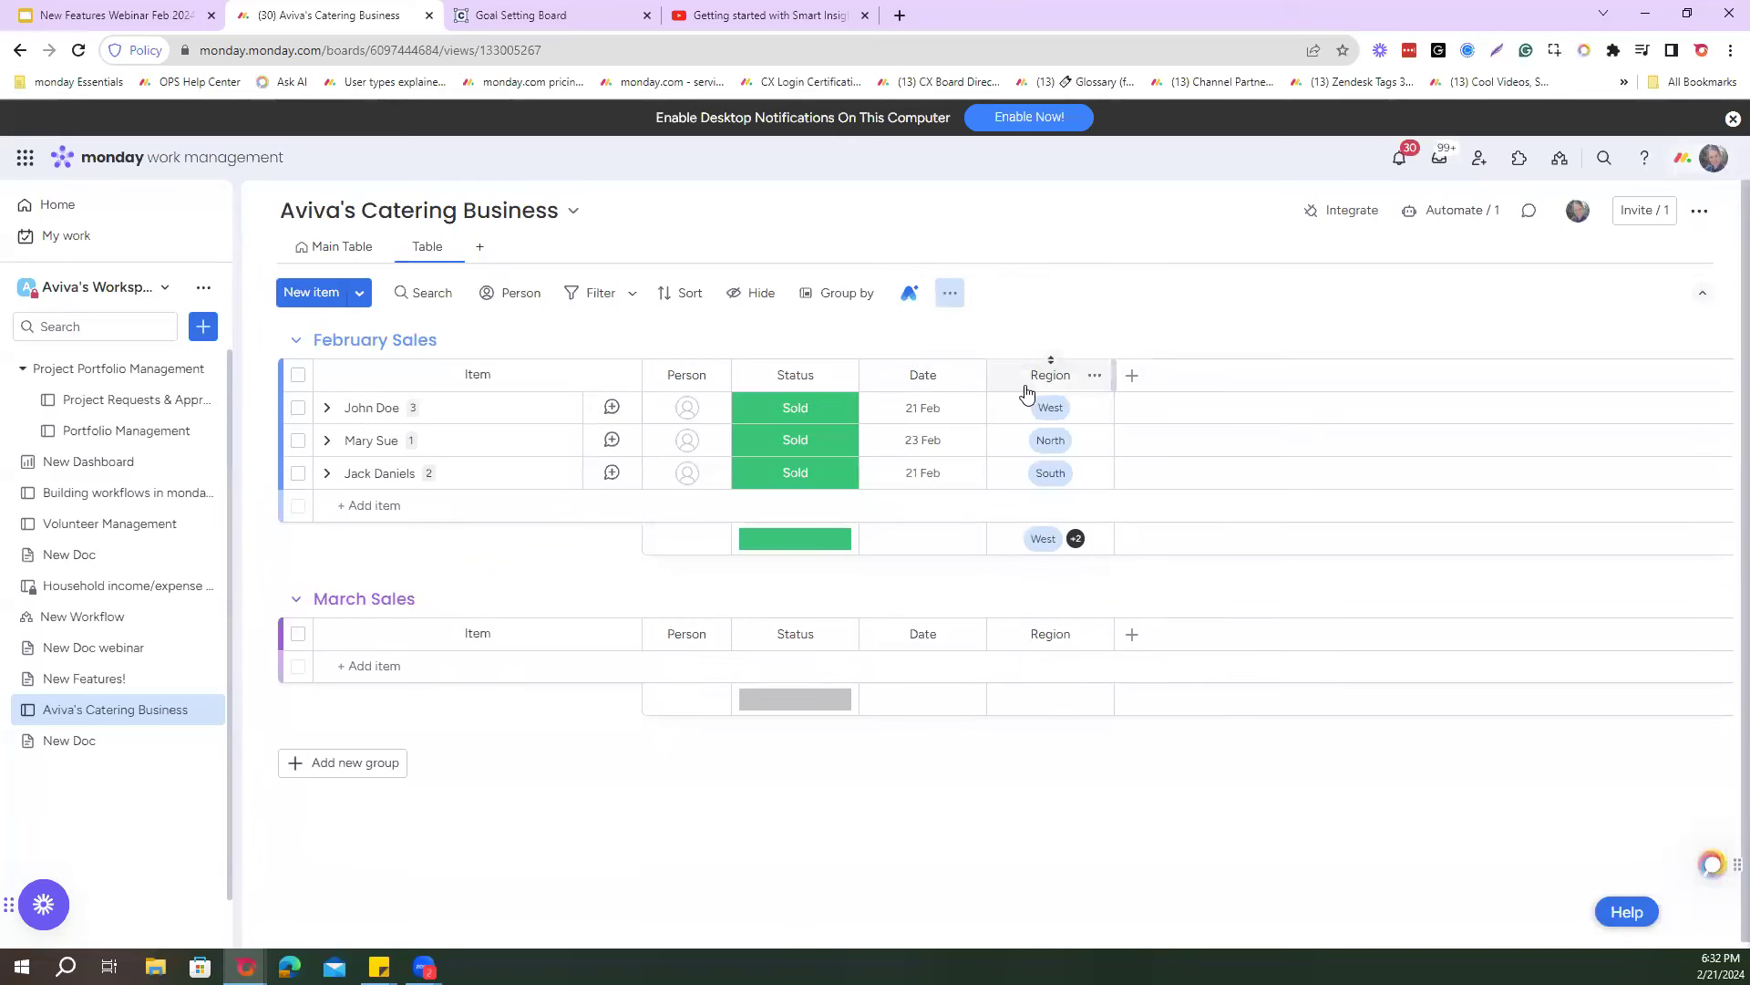
click(952, 294)
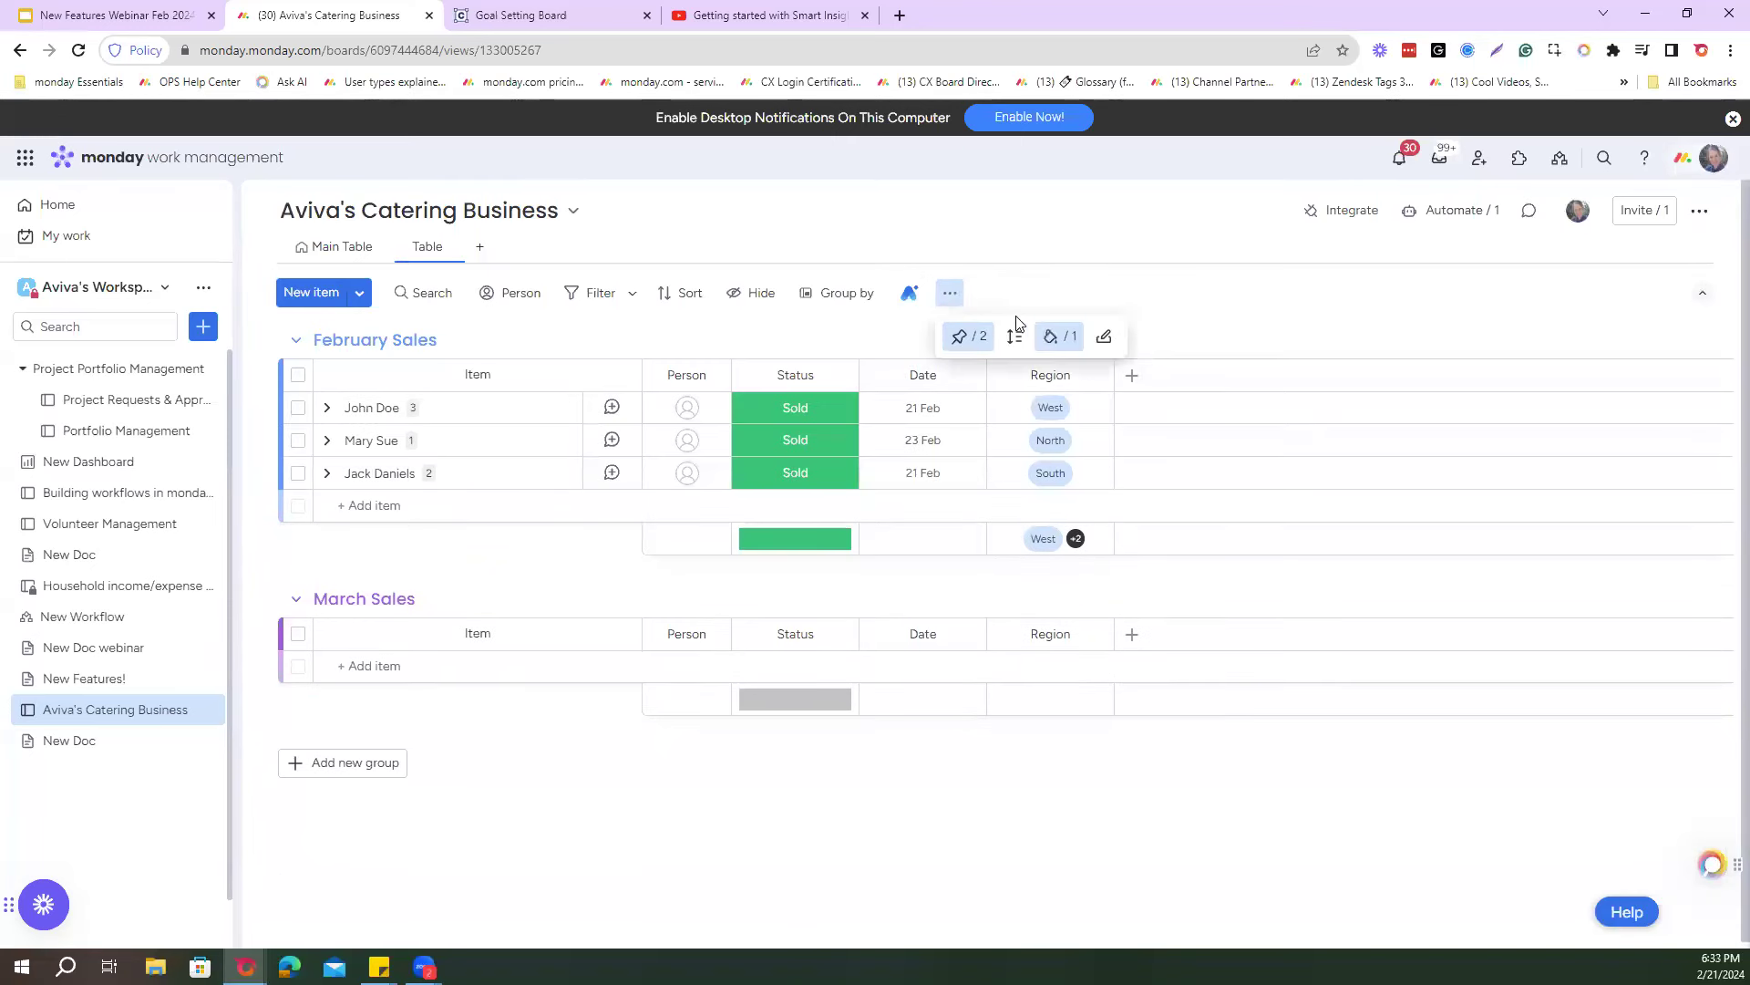
Set the suggested user as the Person default for new items and save the default values
click(1106, 337)
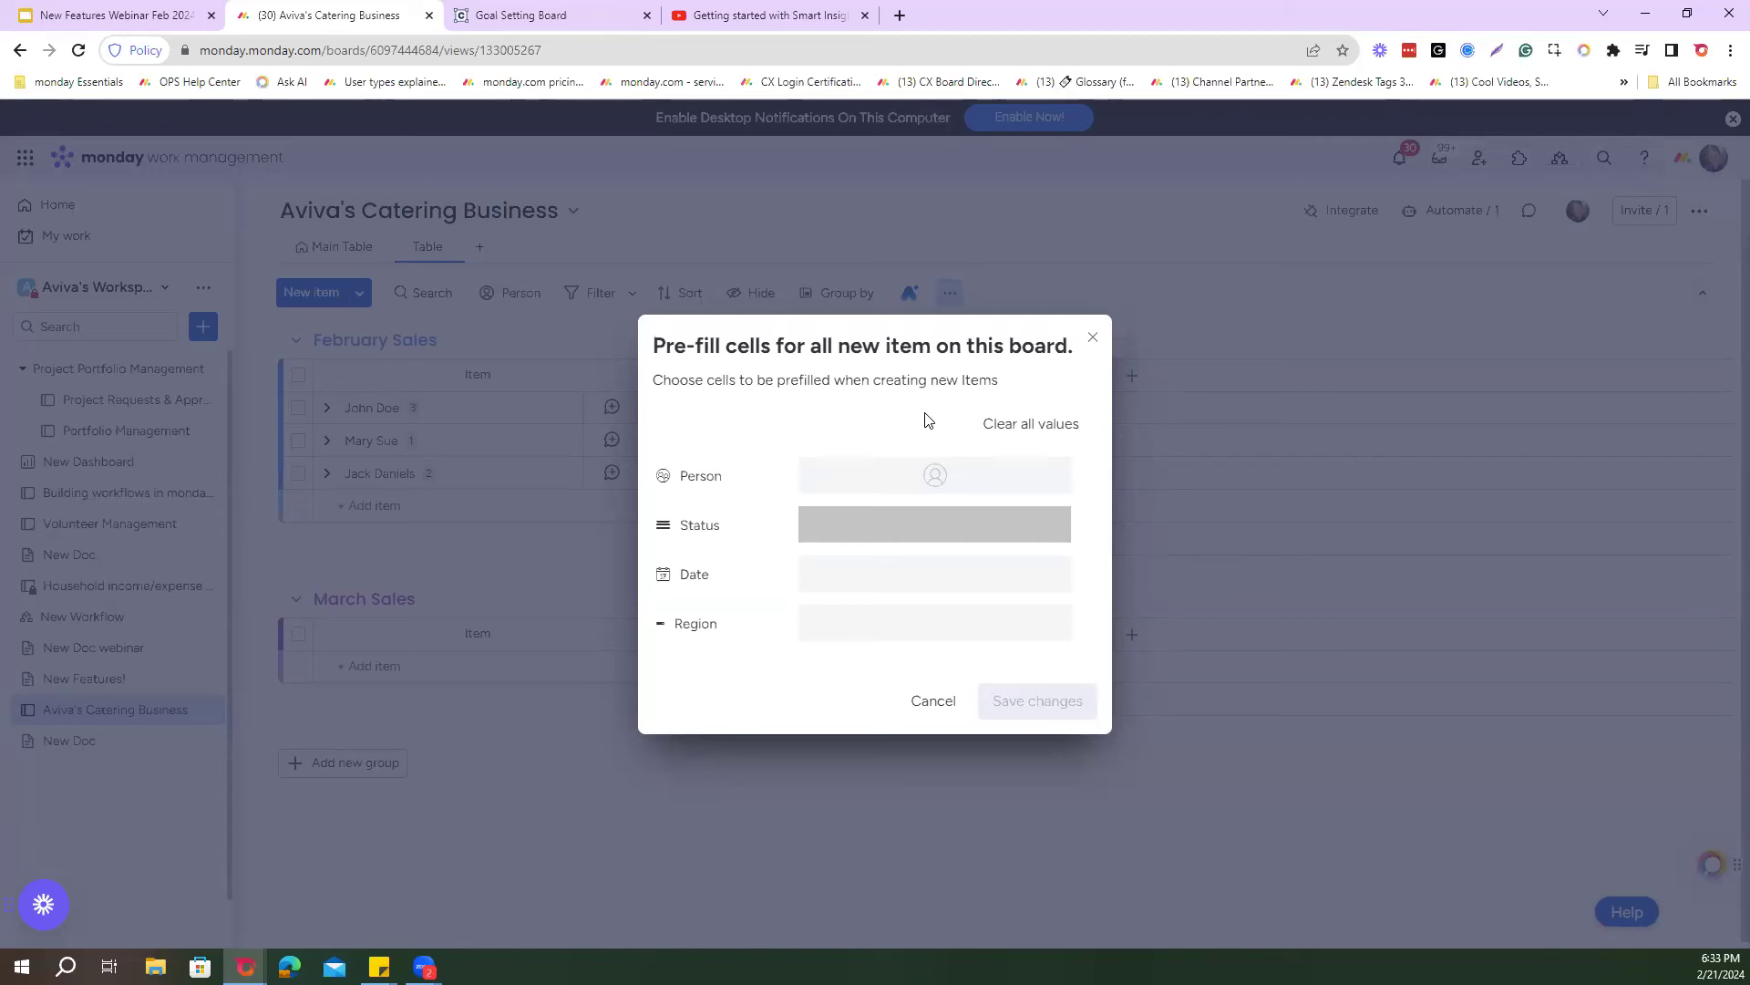
click(931, 481)
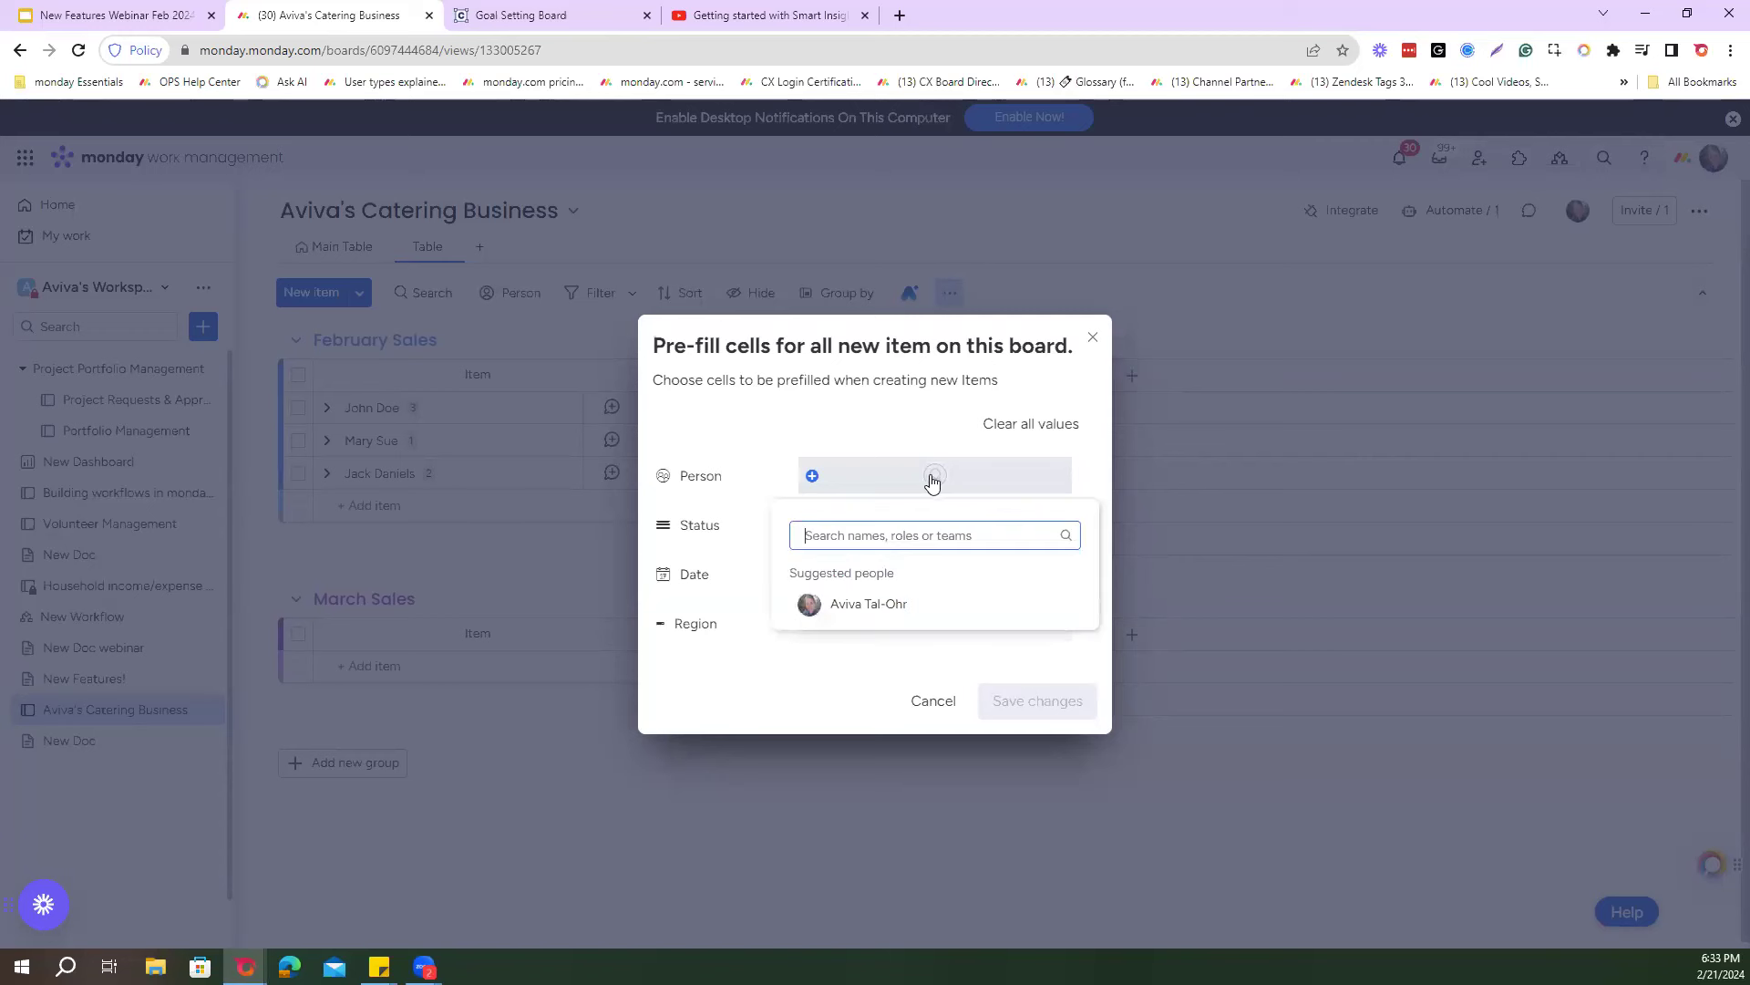
click(869, 607)
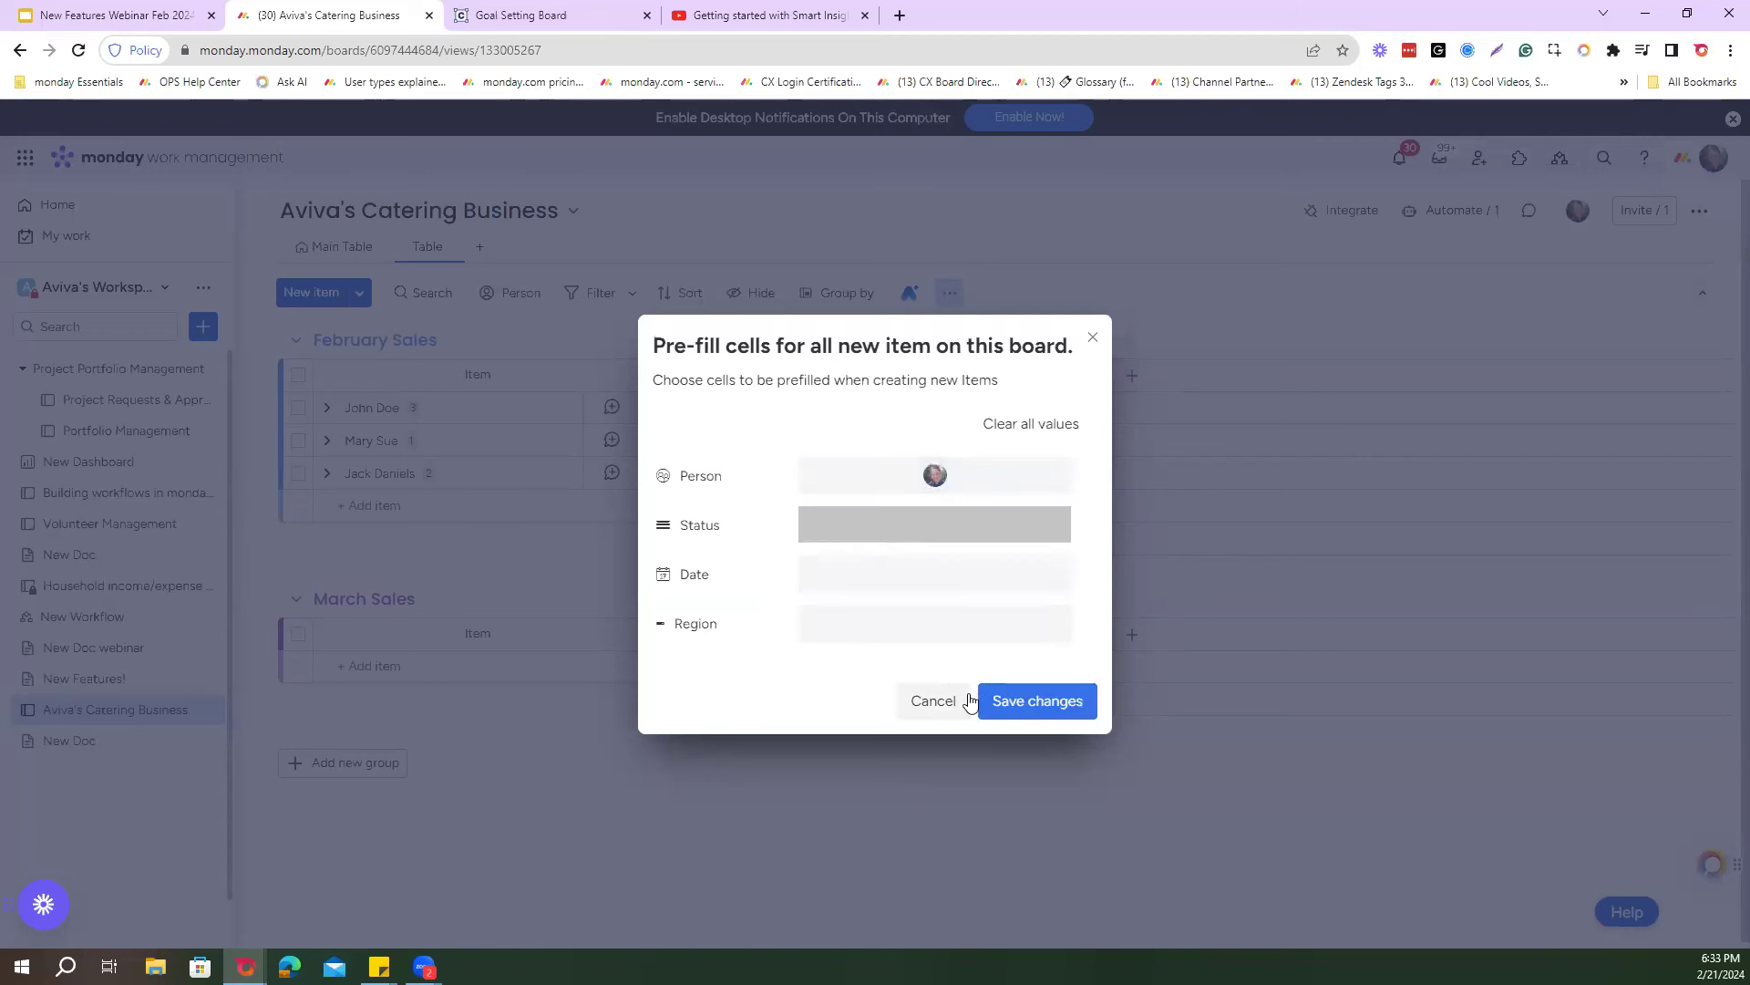
click(1003, 705)
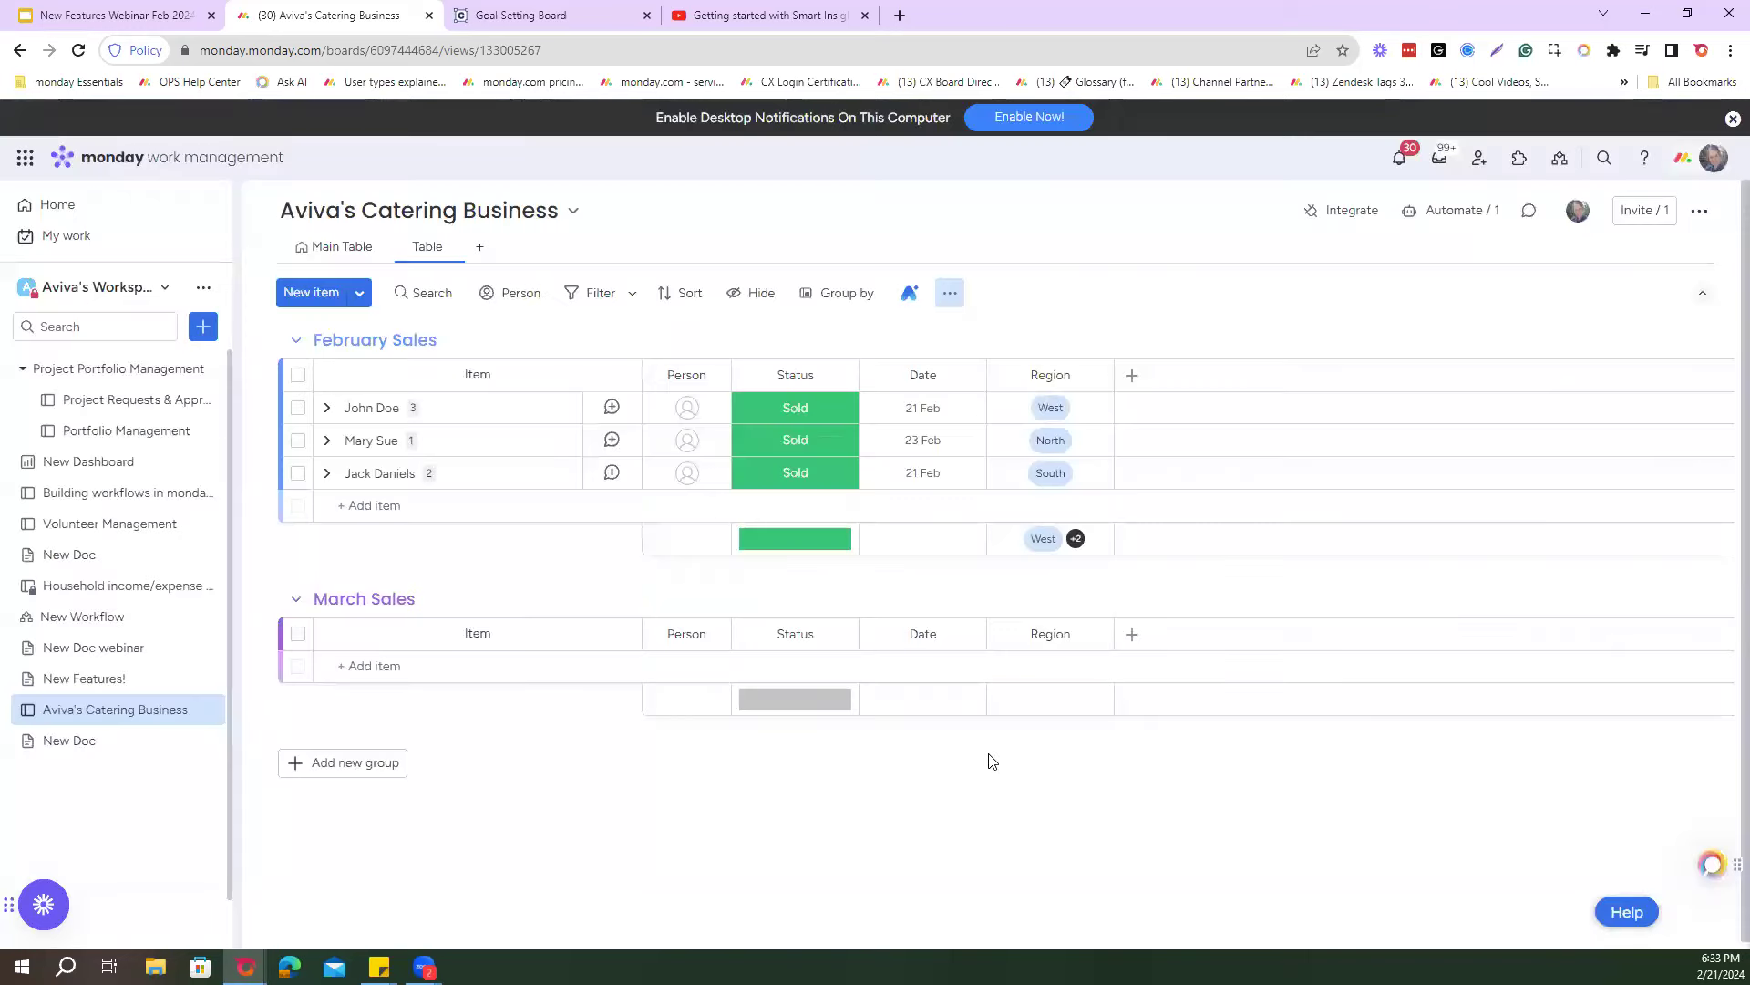
Add a test item to February Sales with the pre-filled Person, then delete it
click(304, 297)
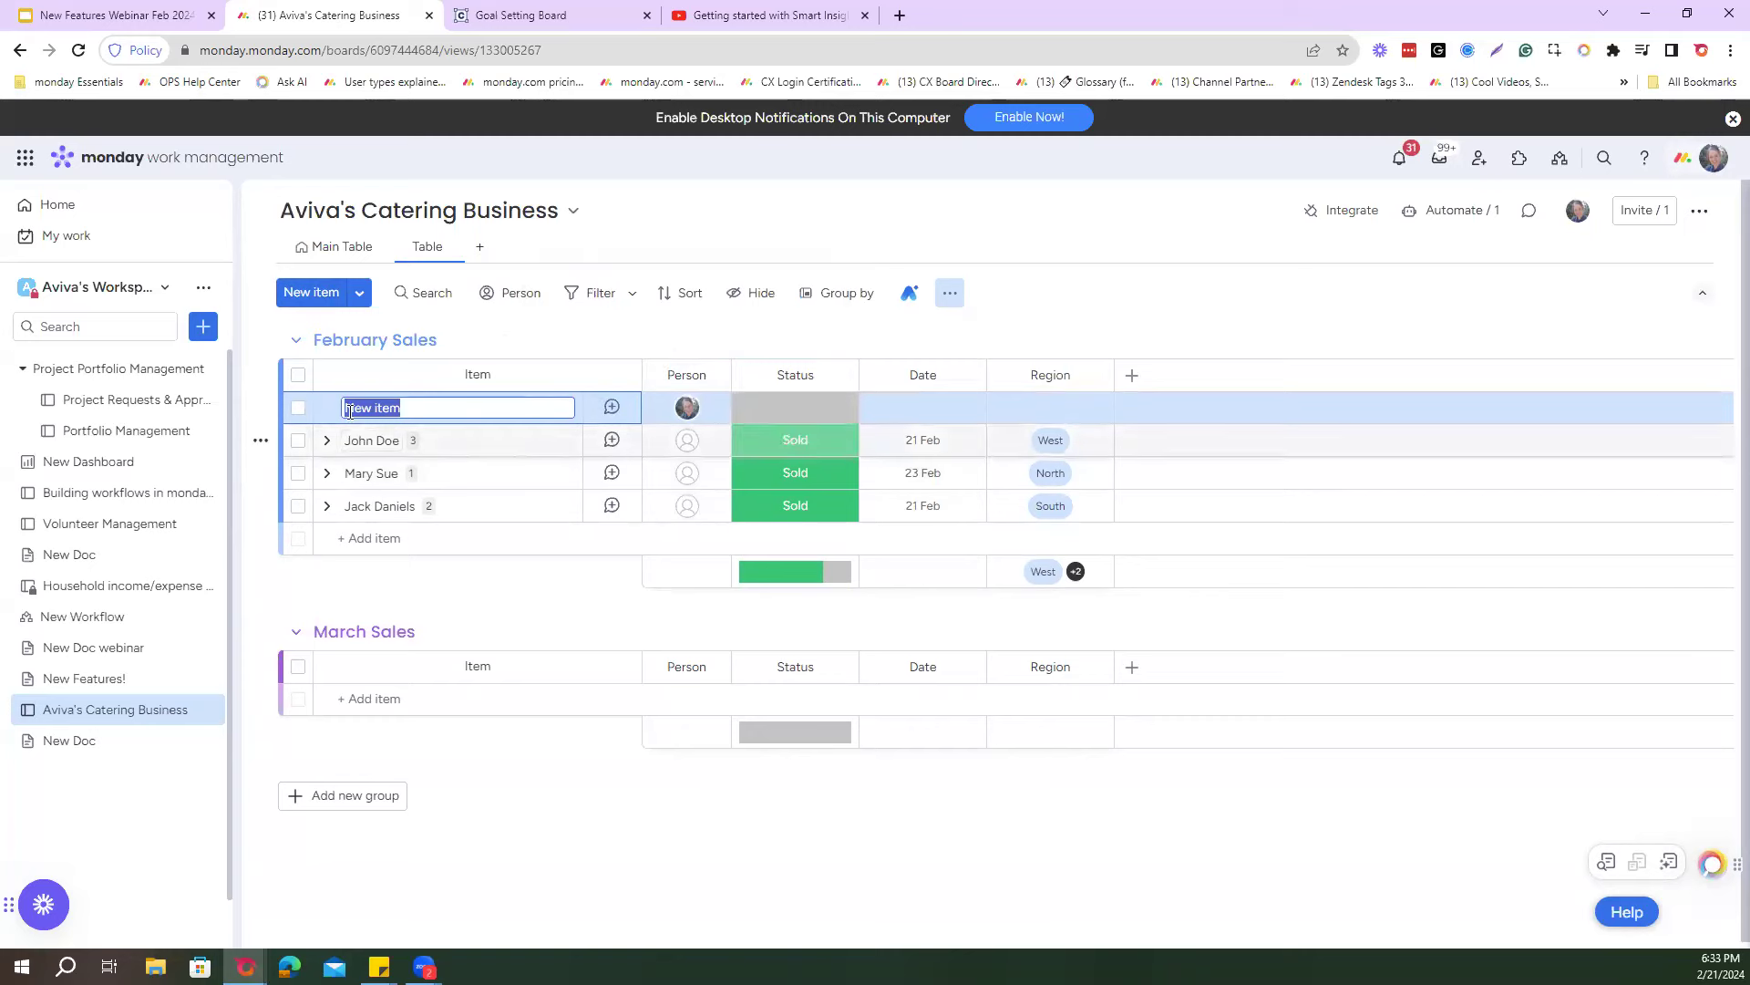
click(298, 408)
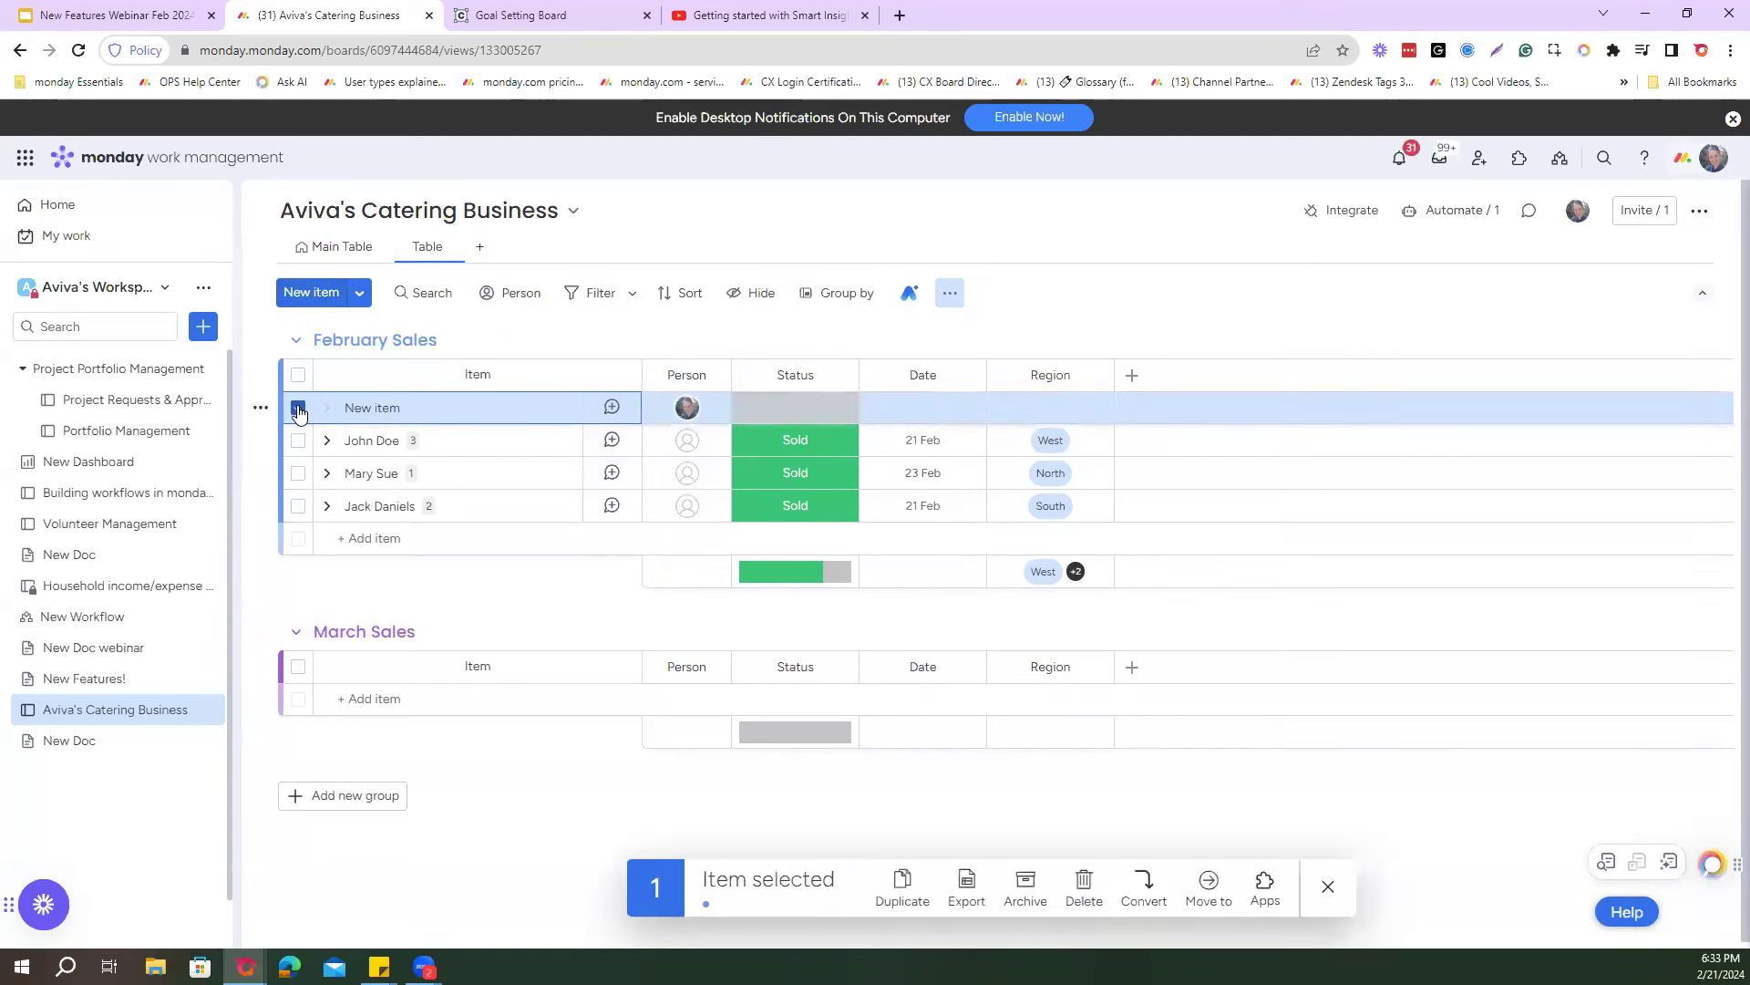
click(1098, 888)
click(1059, 563)
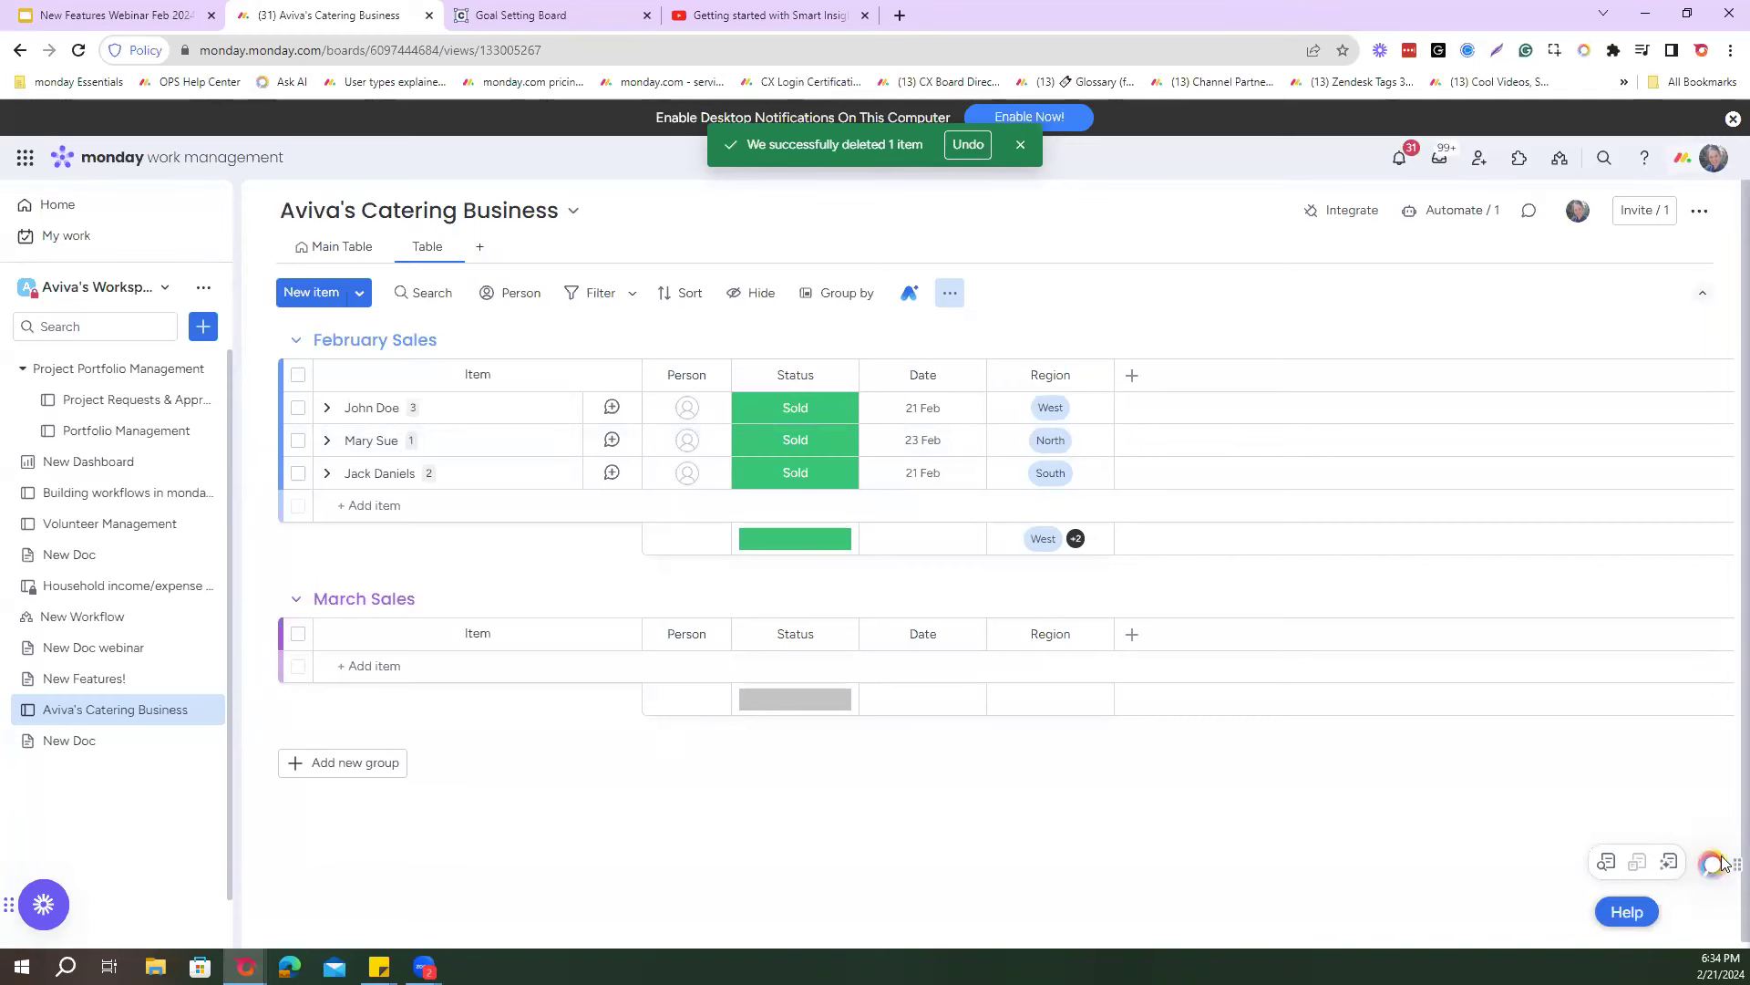
Browse the community.monday.com Feature requests page in a new tab, then return to the catering board
click(901, 16)
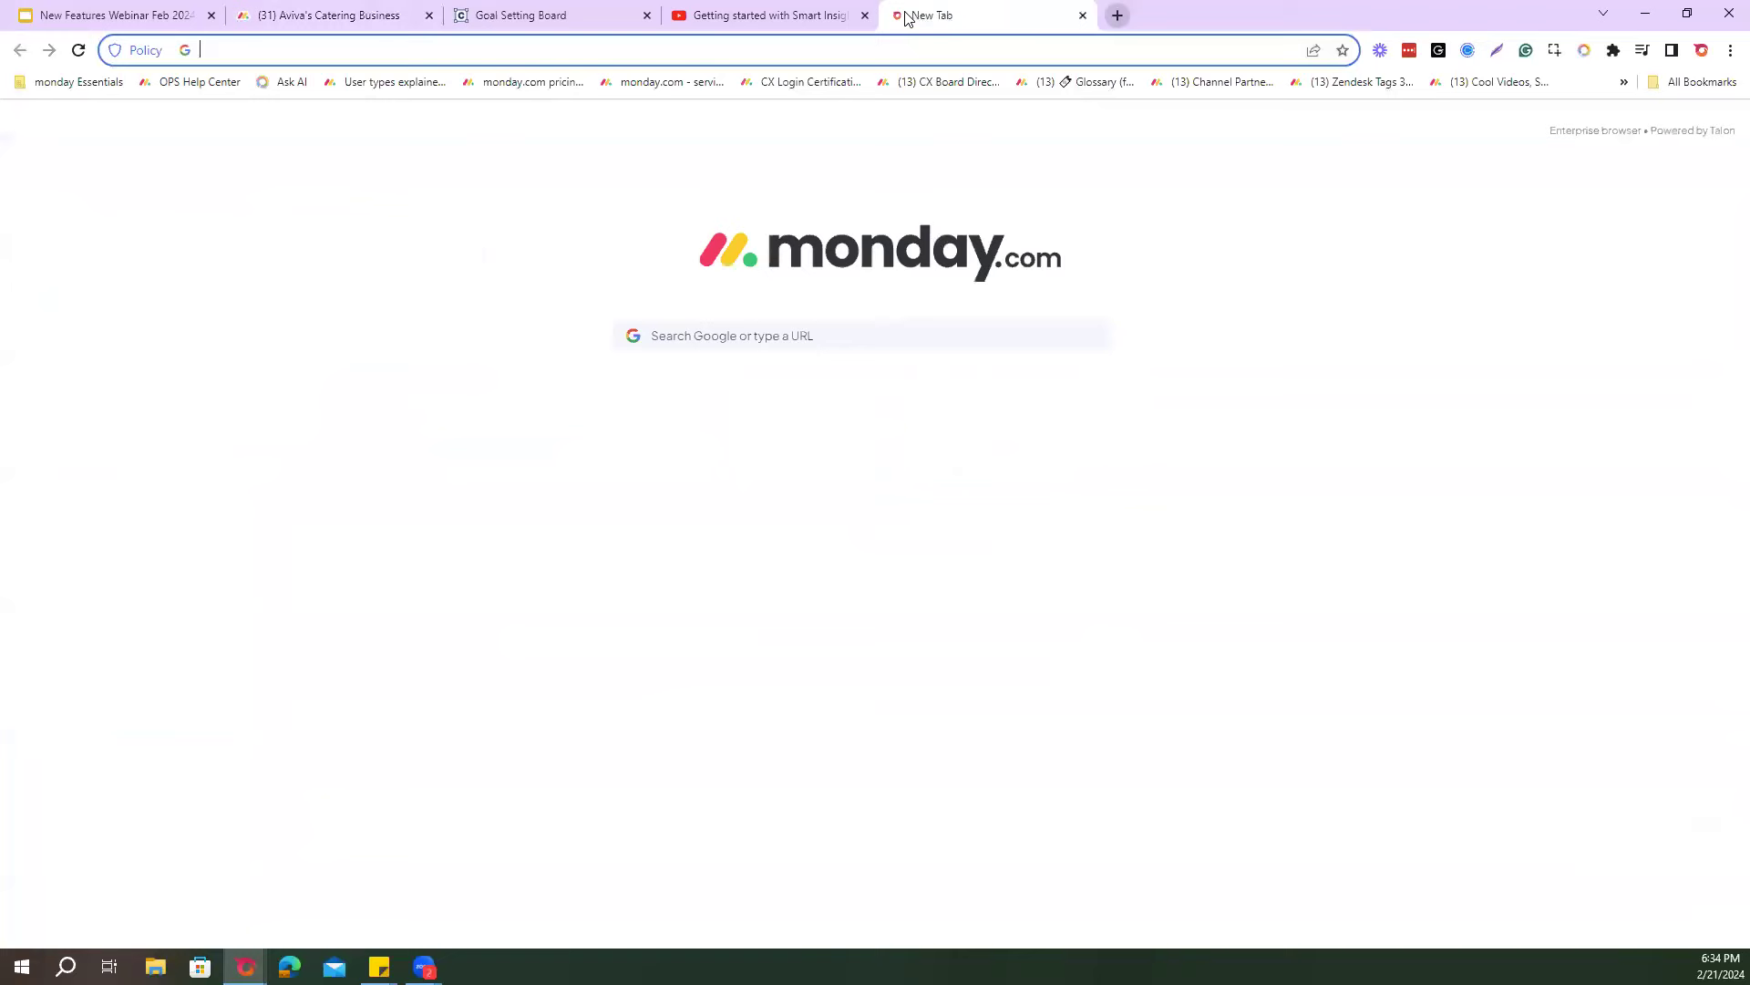
text(commun)
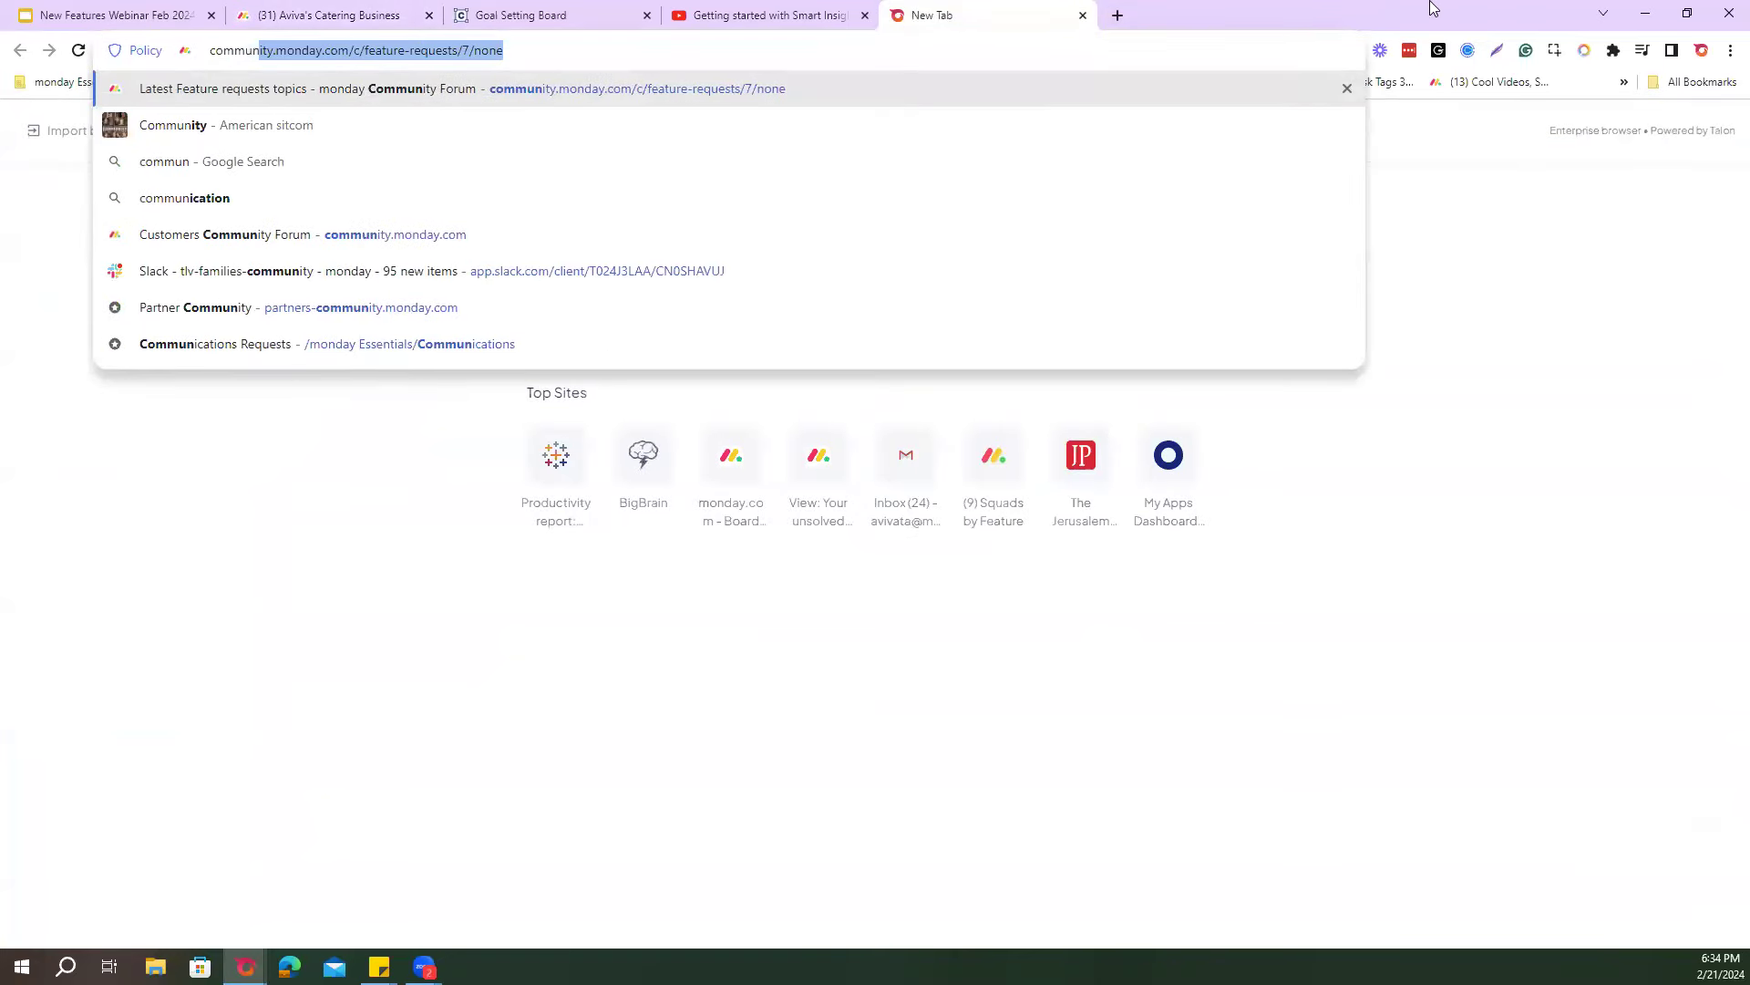
key(Return)
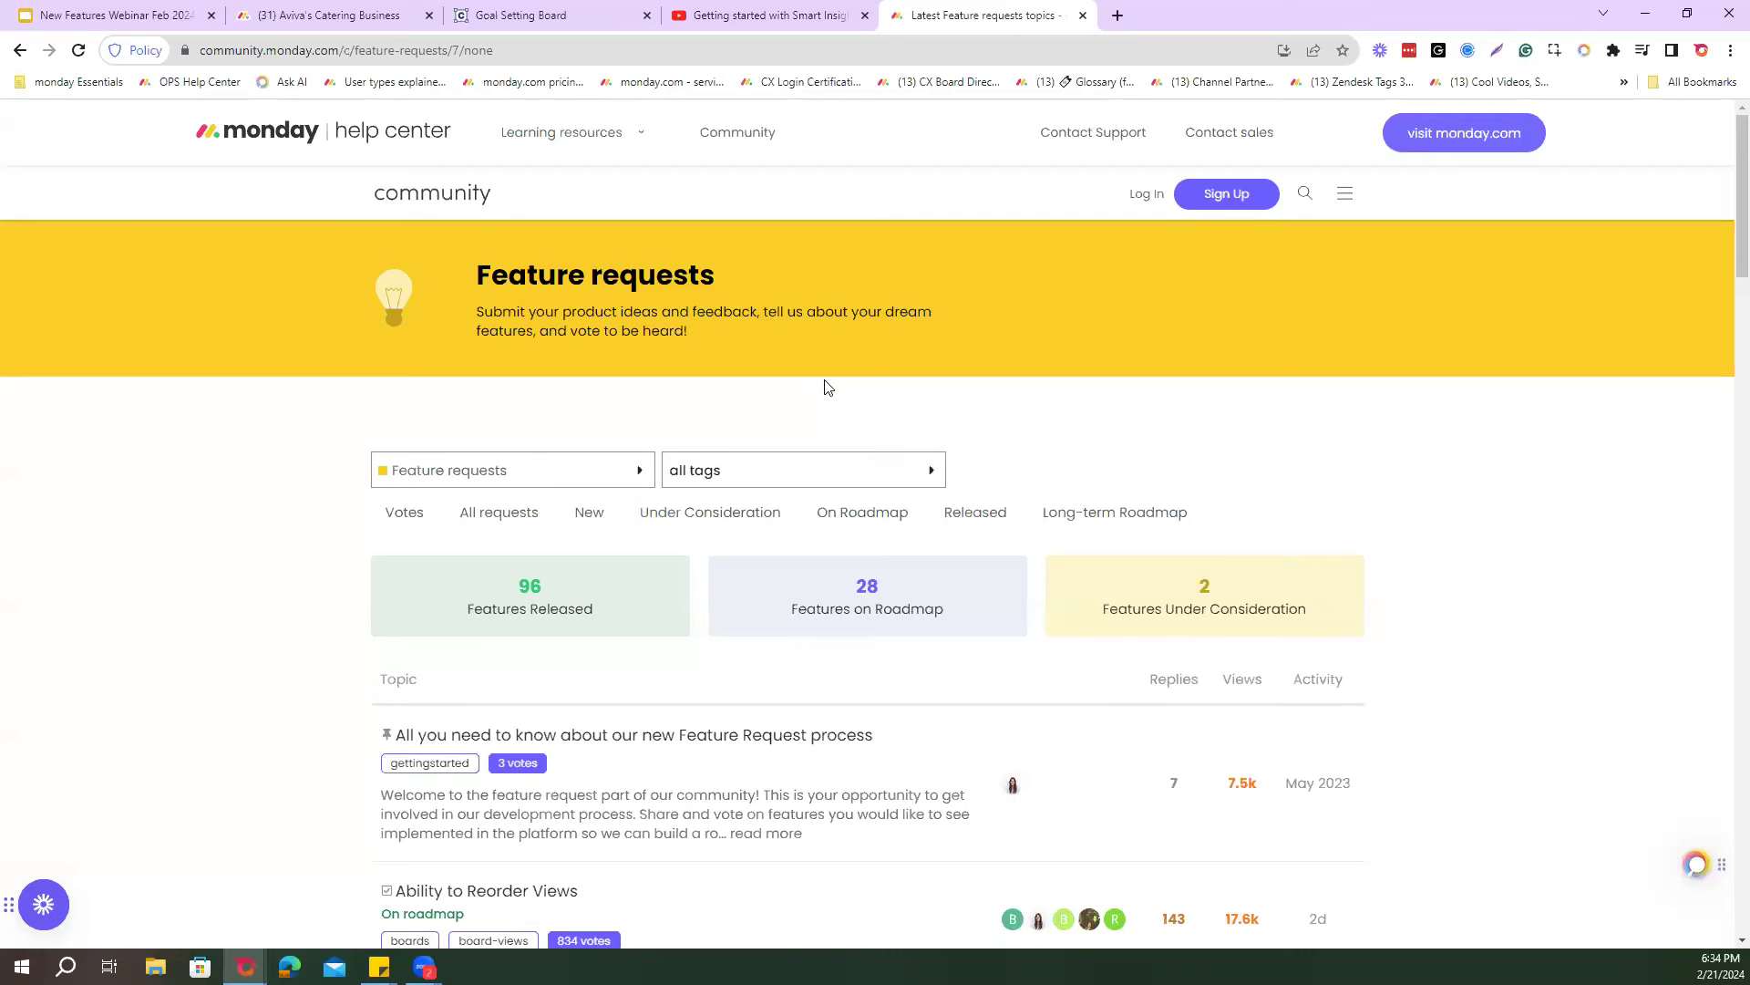
scroll(825, 387, down, 1)
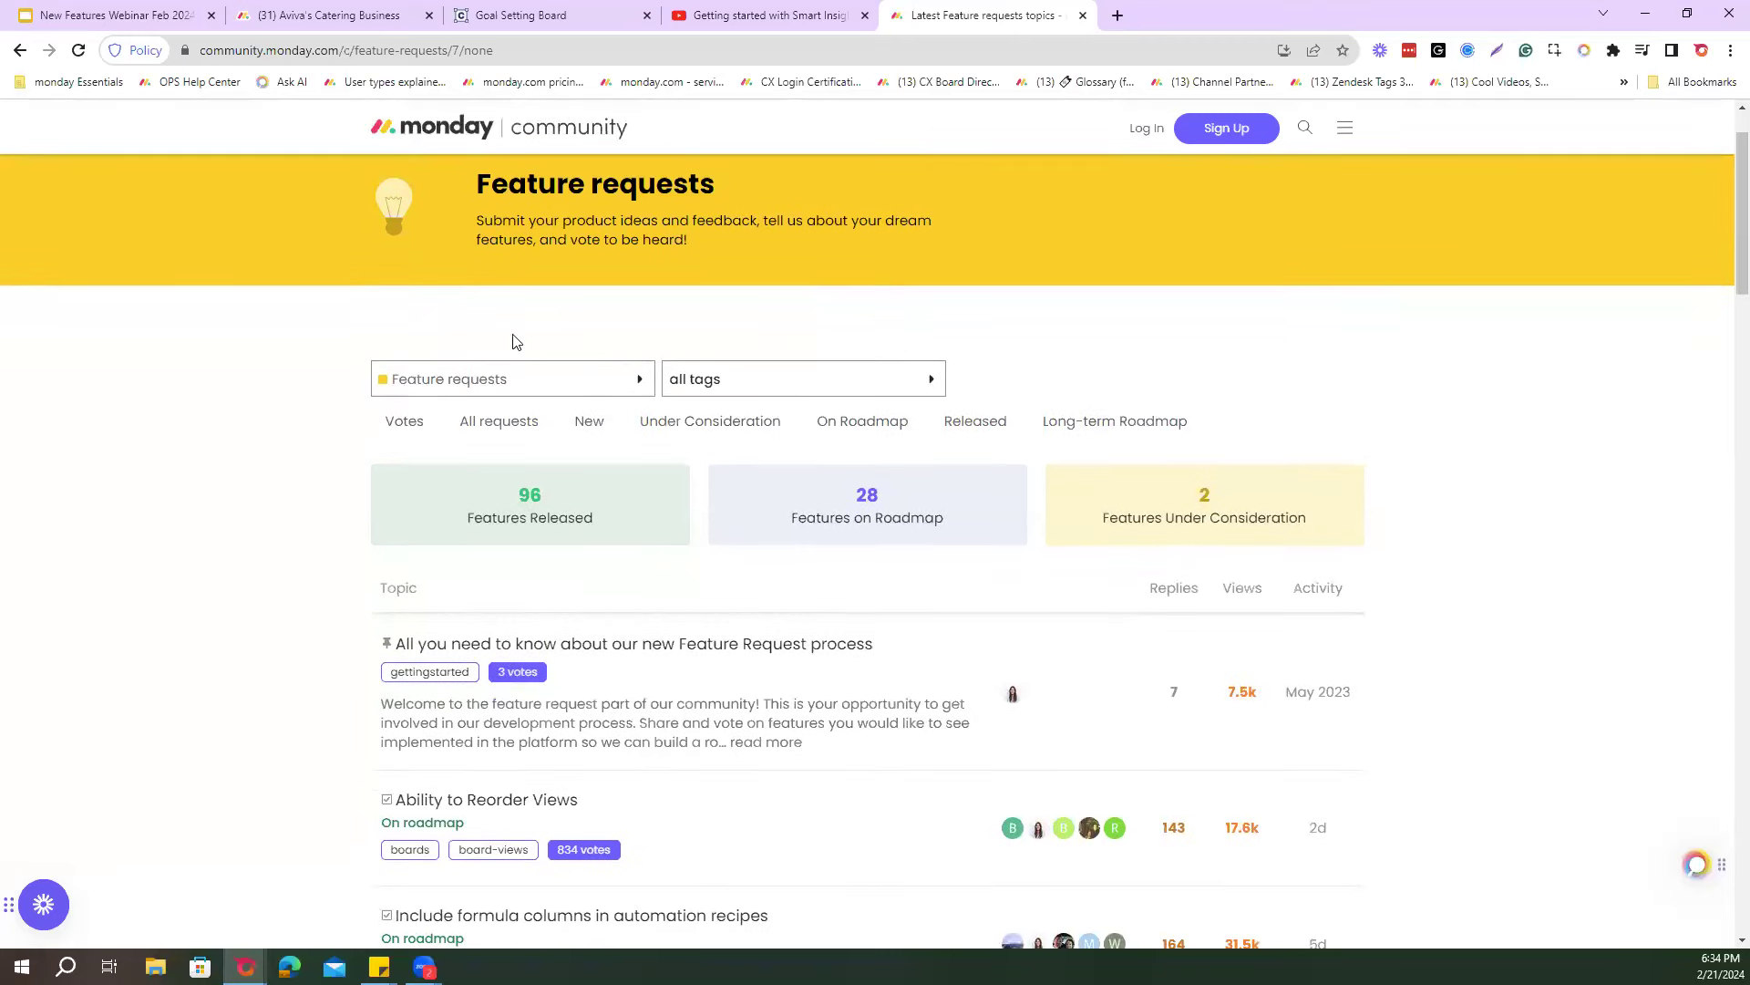
scroll(649, 622, up, 1)
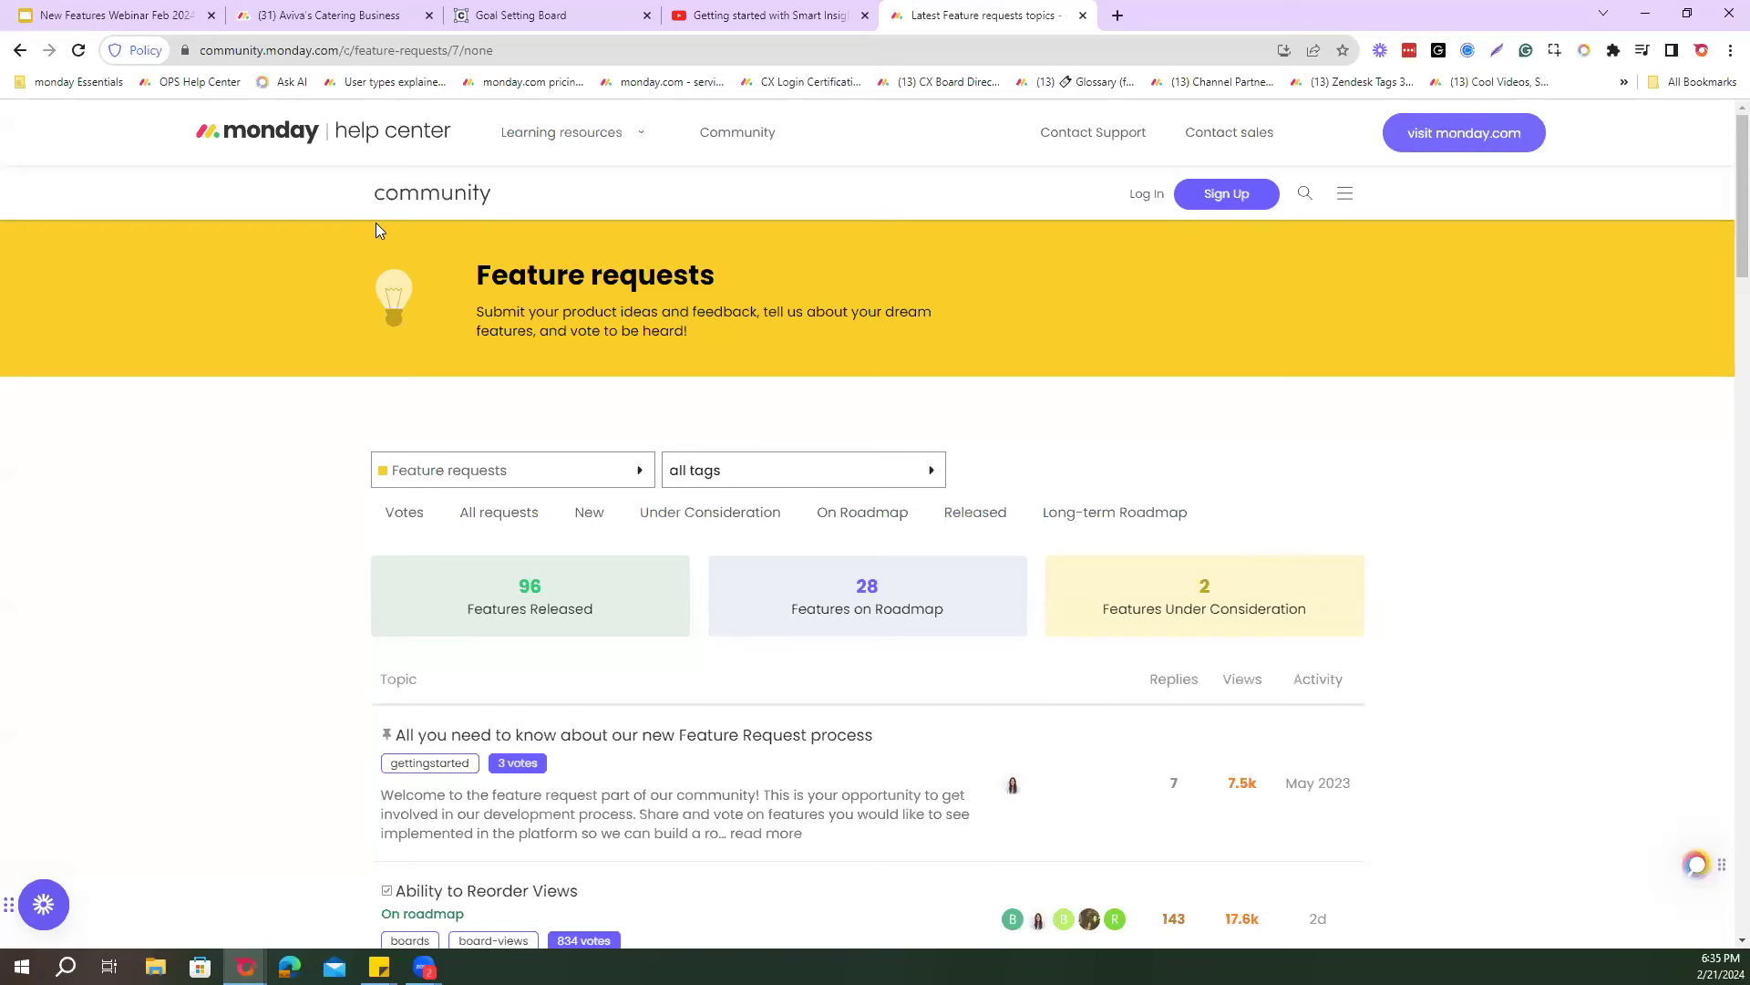
click(320, 16)
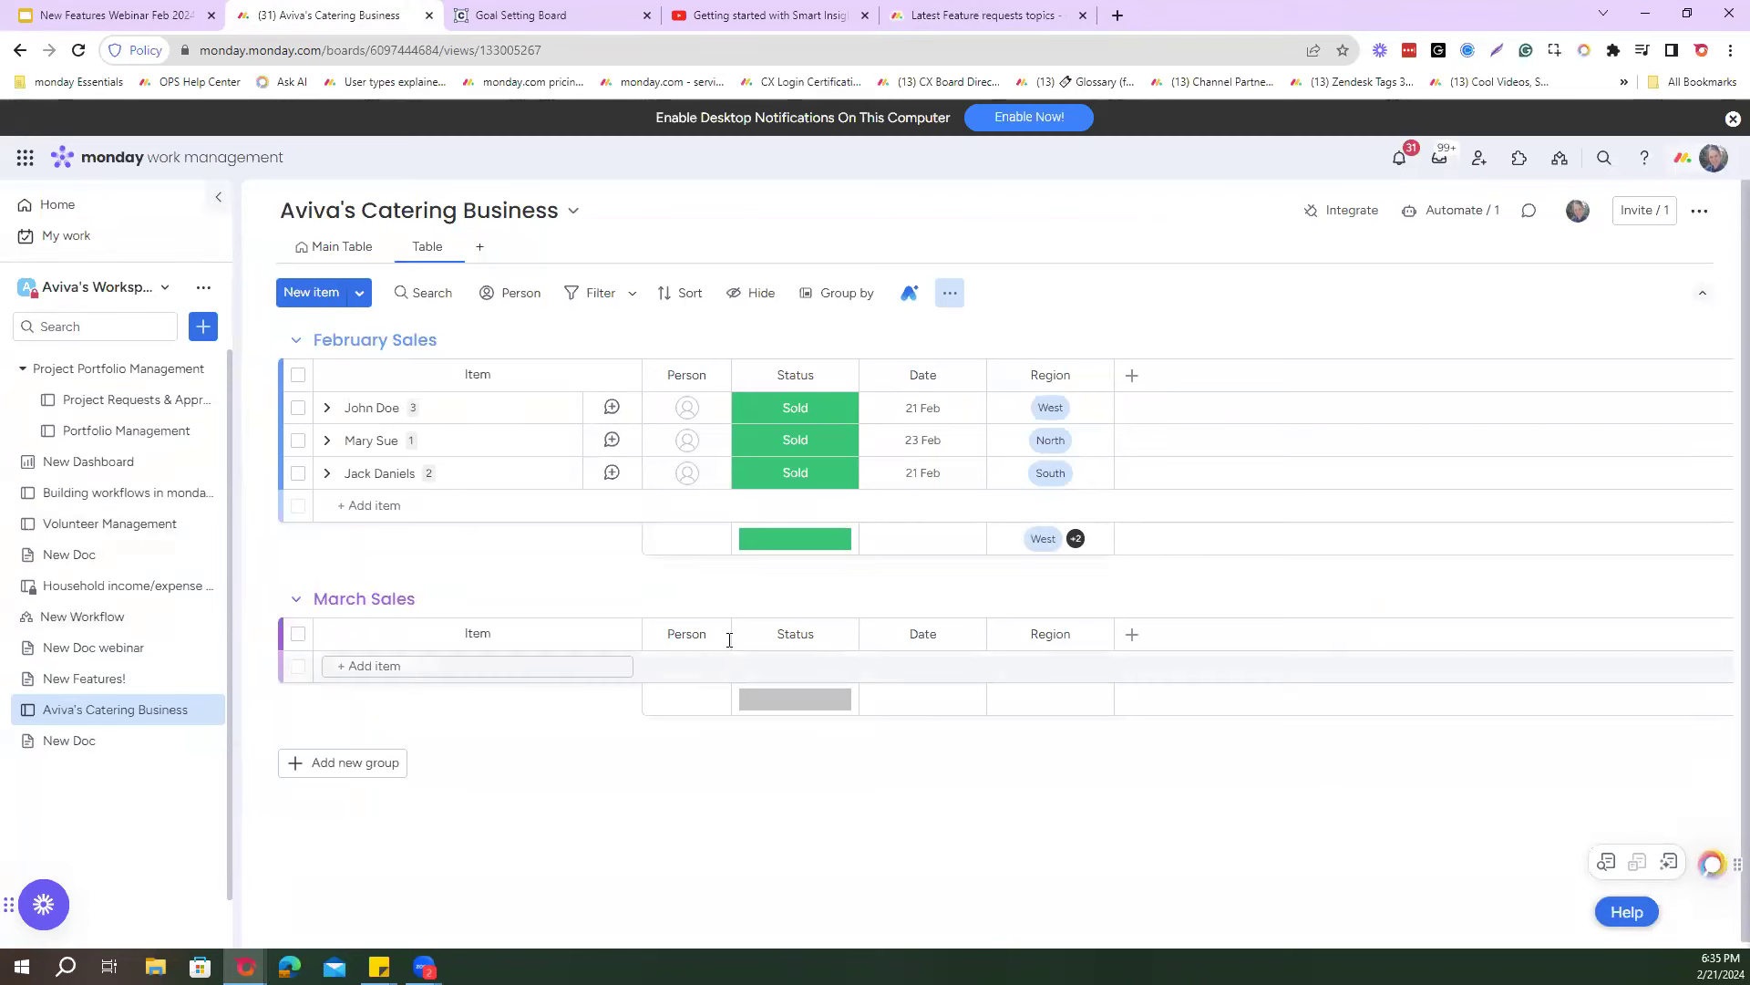
Search the board's Automation center templates for 'subitem', browse the results, then clear the search
click(1459, 216)
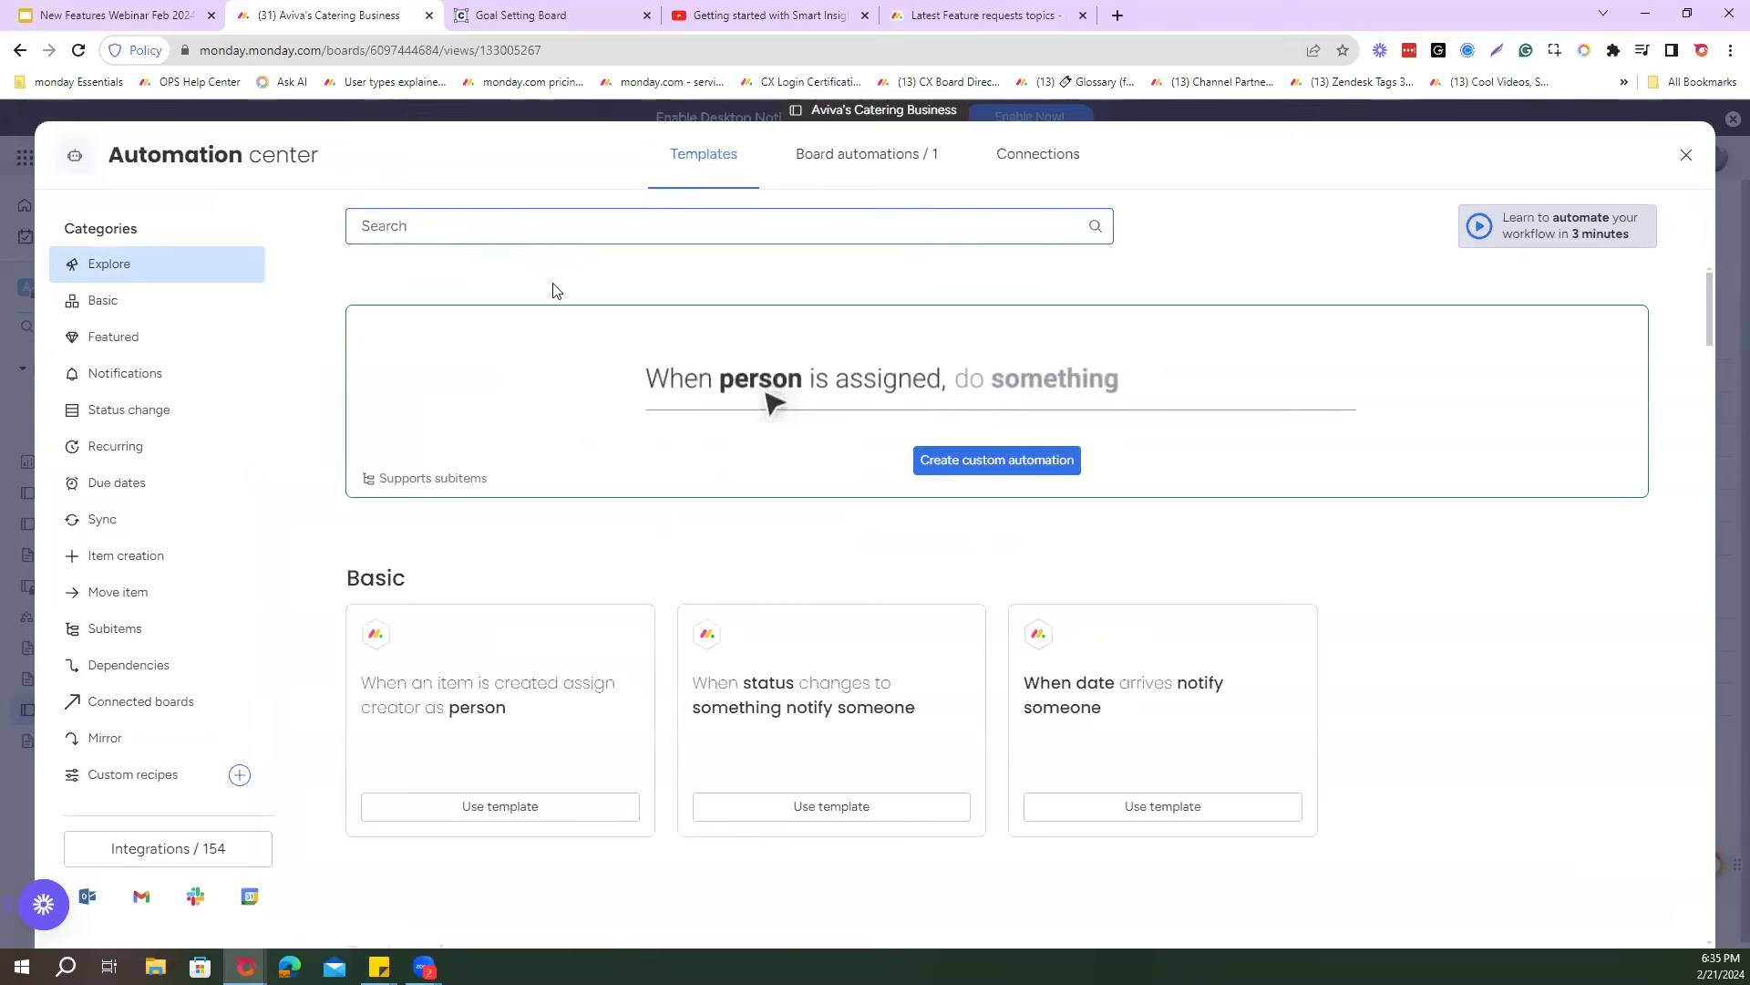
text(su)
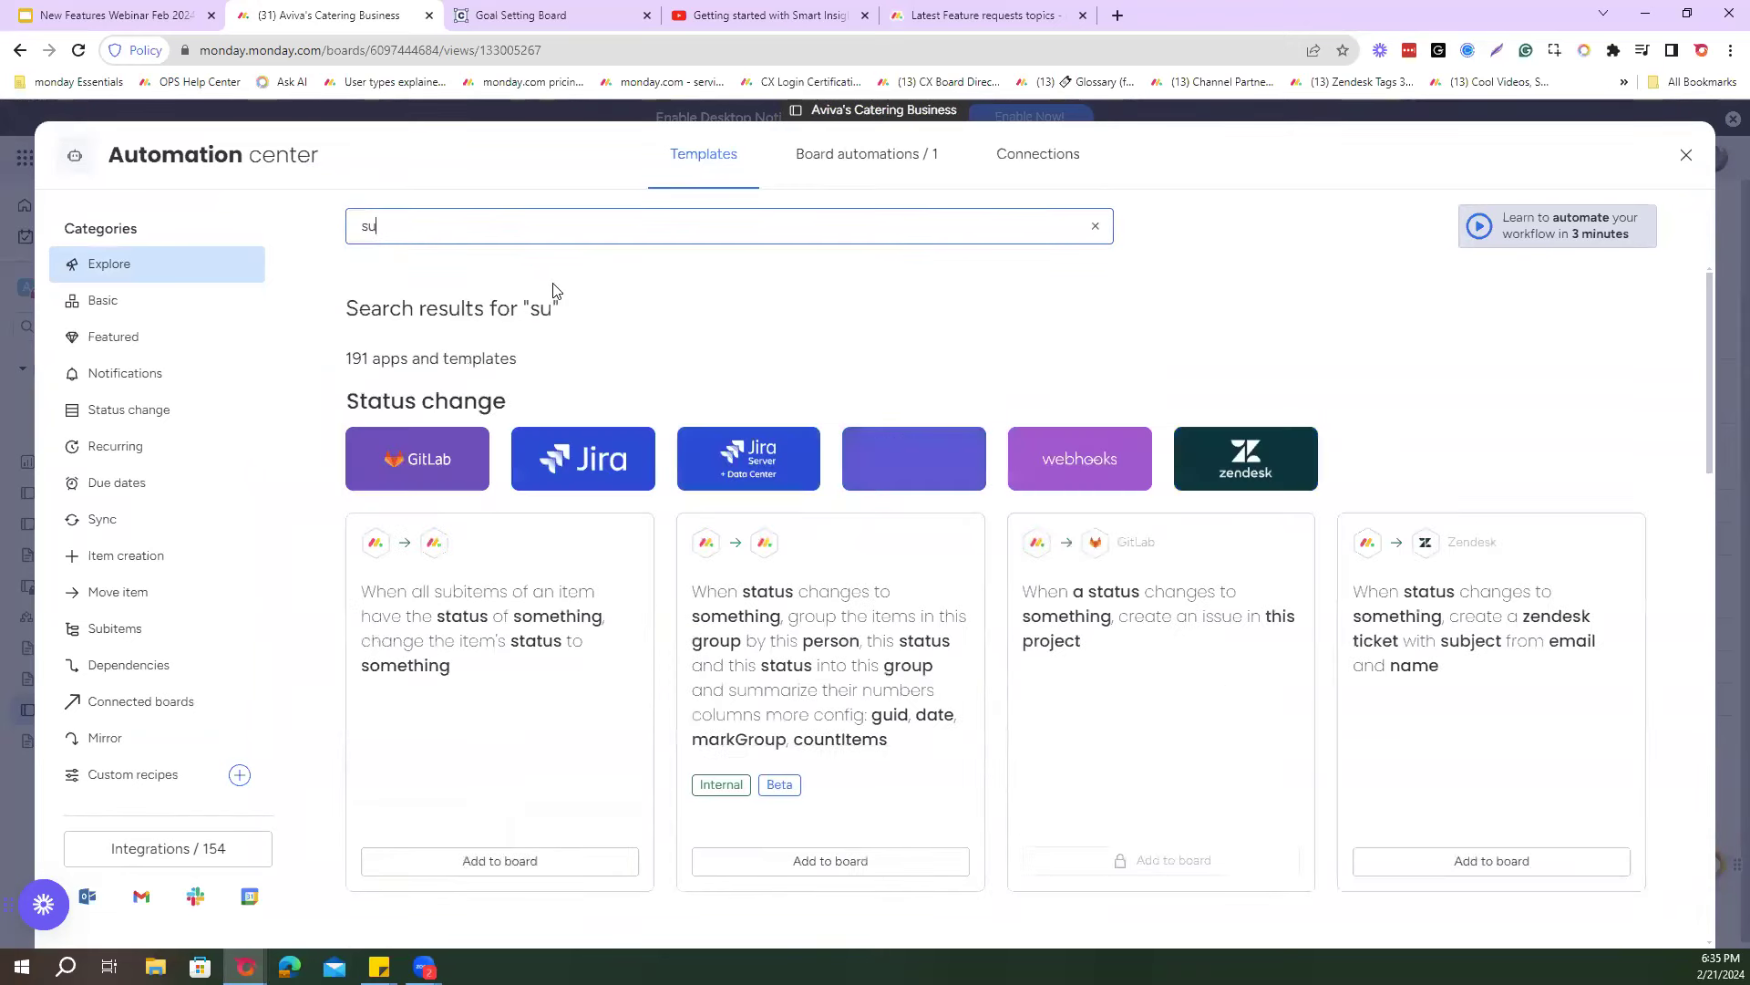
text(bitem)
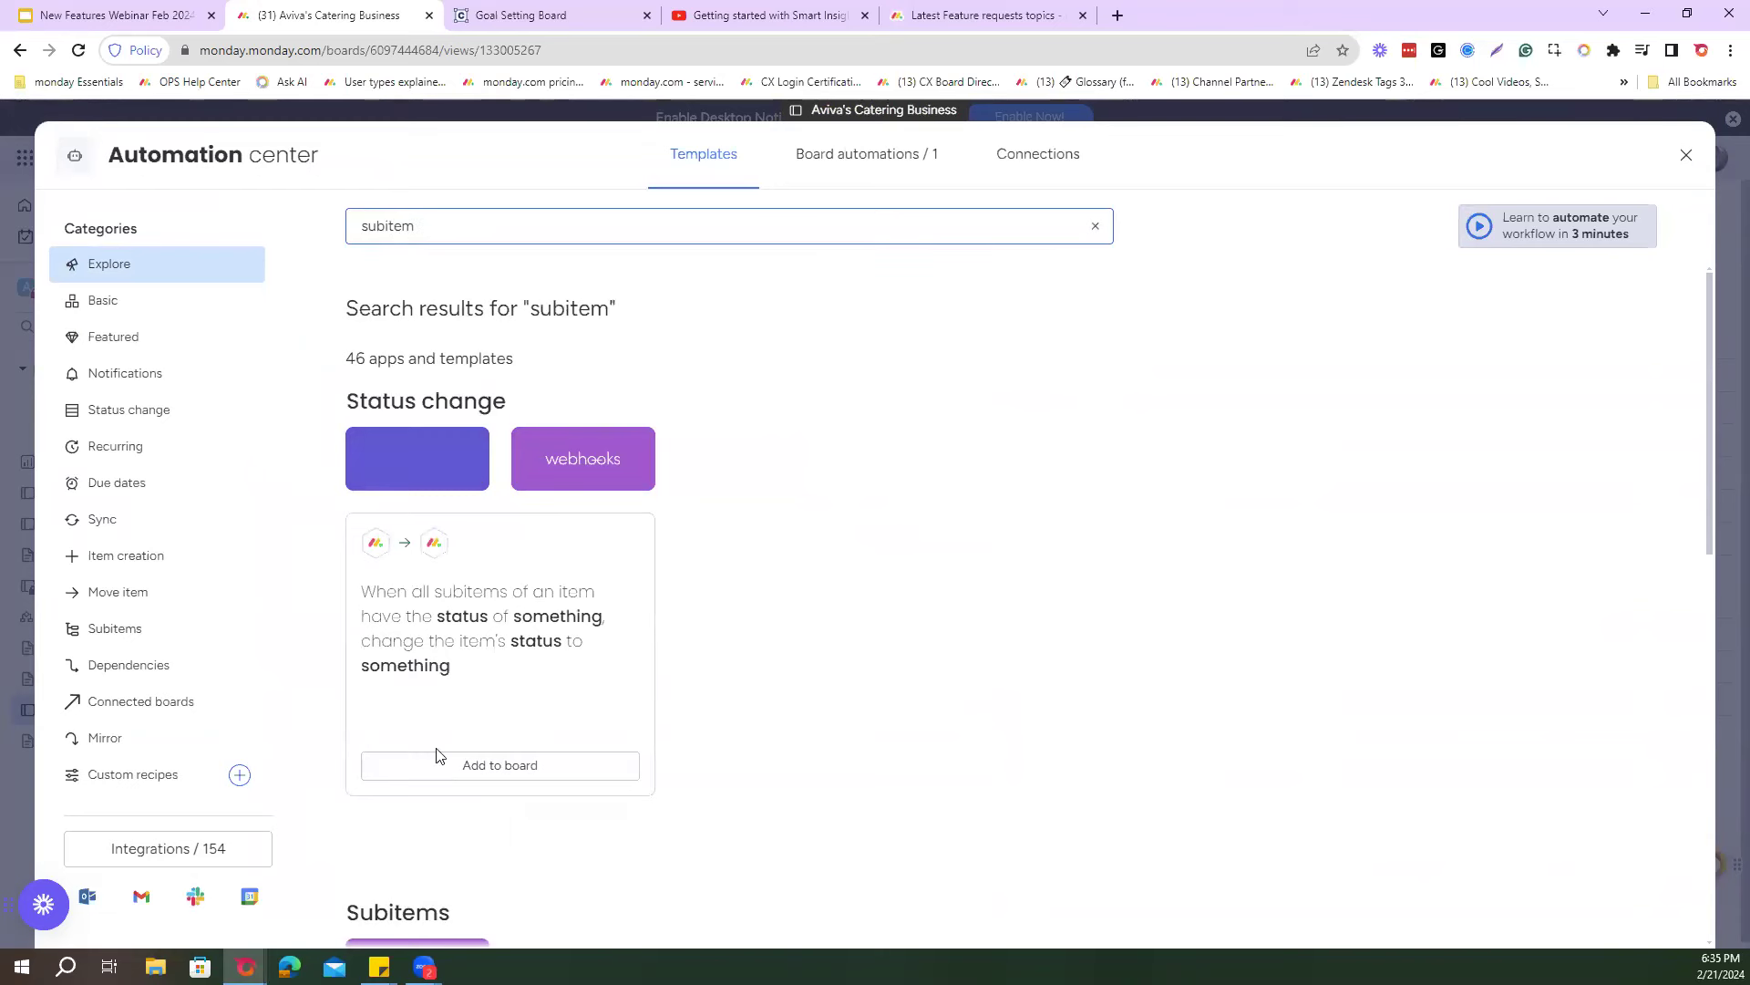
scroll(1024, 436, down, 5)
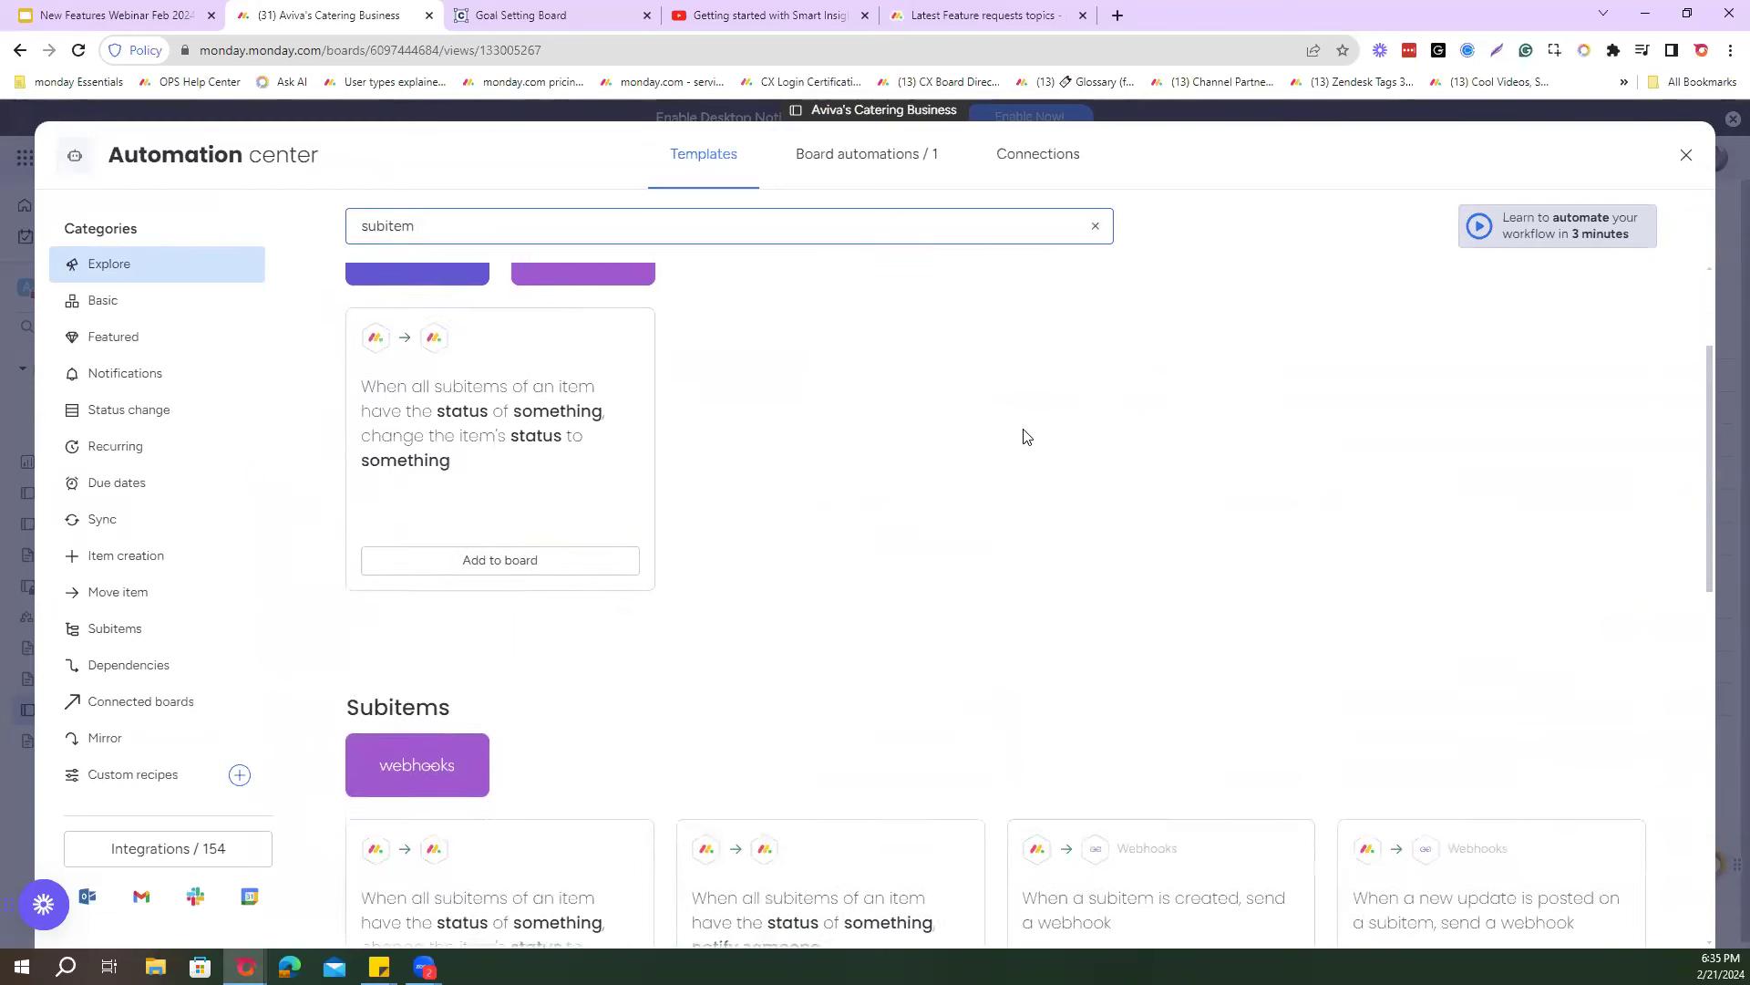
scroll(1024, 436, down, 8)
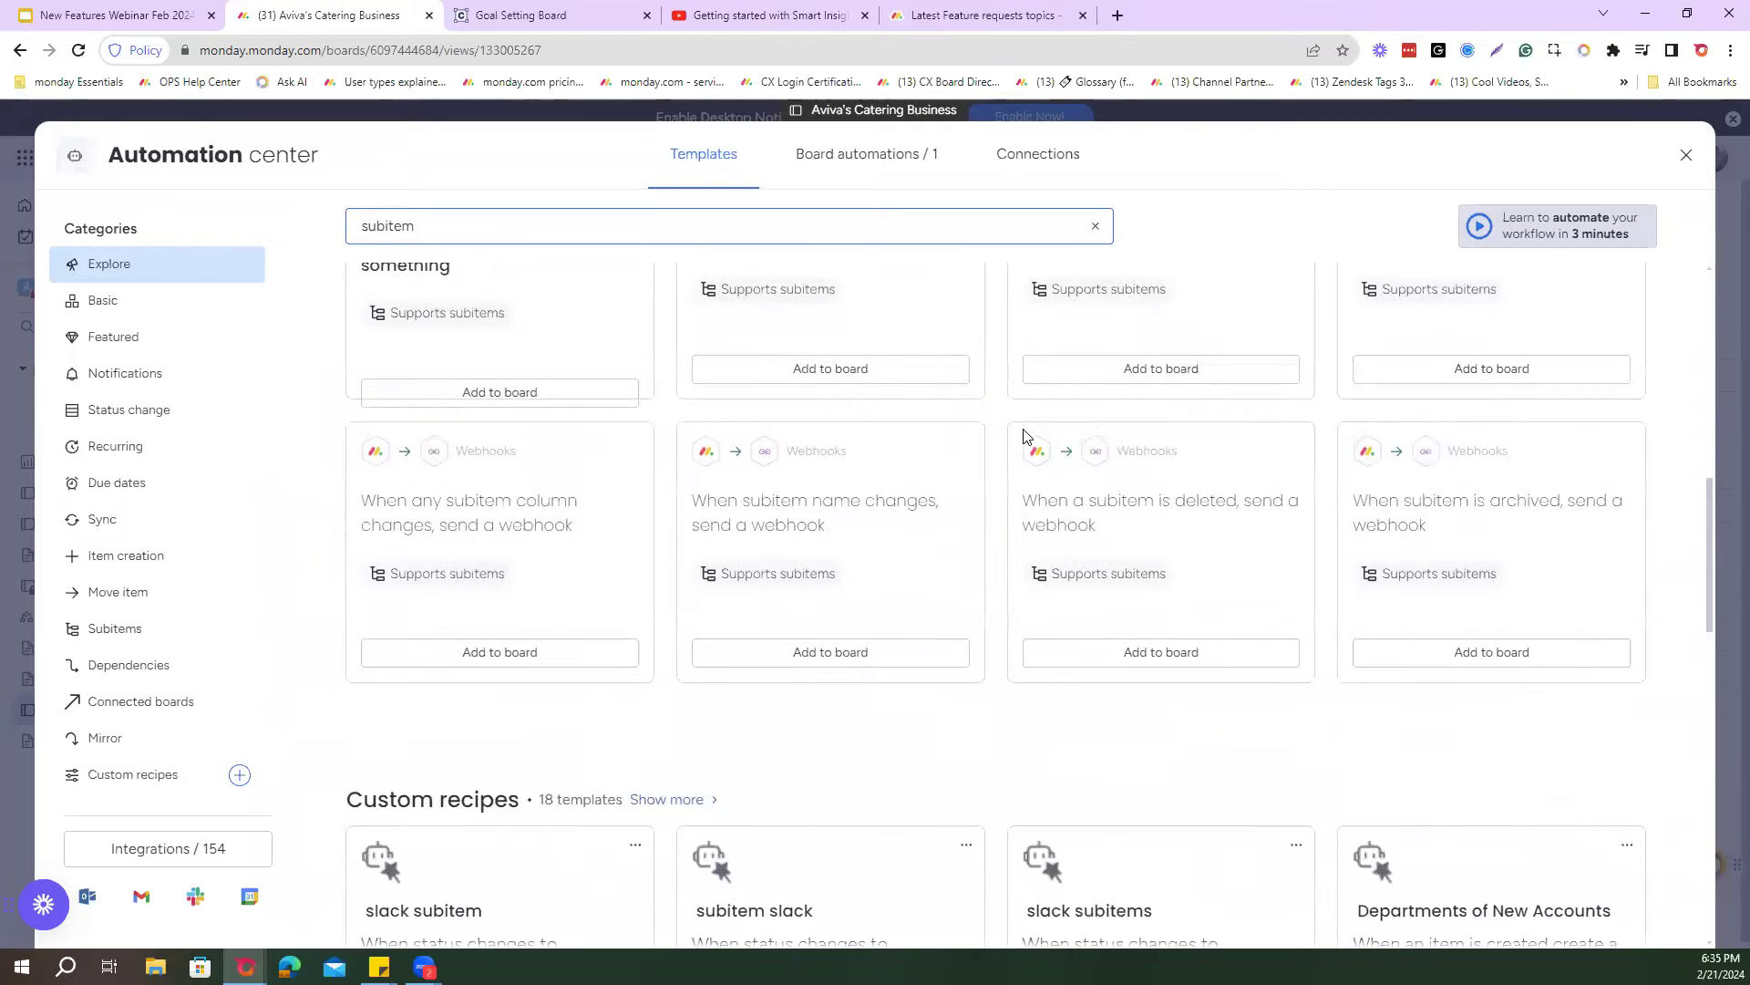
scroll(1025, 437, down, 3)
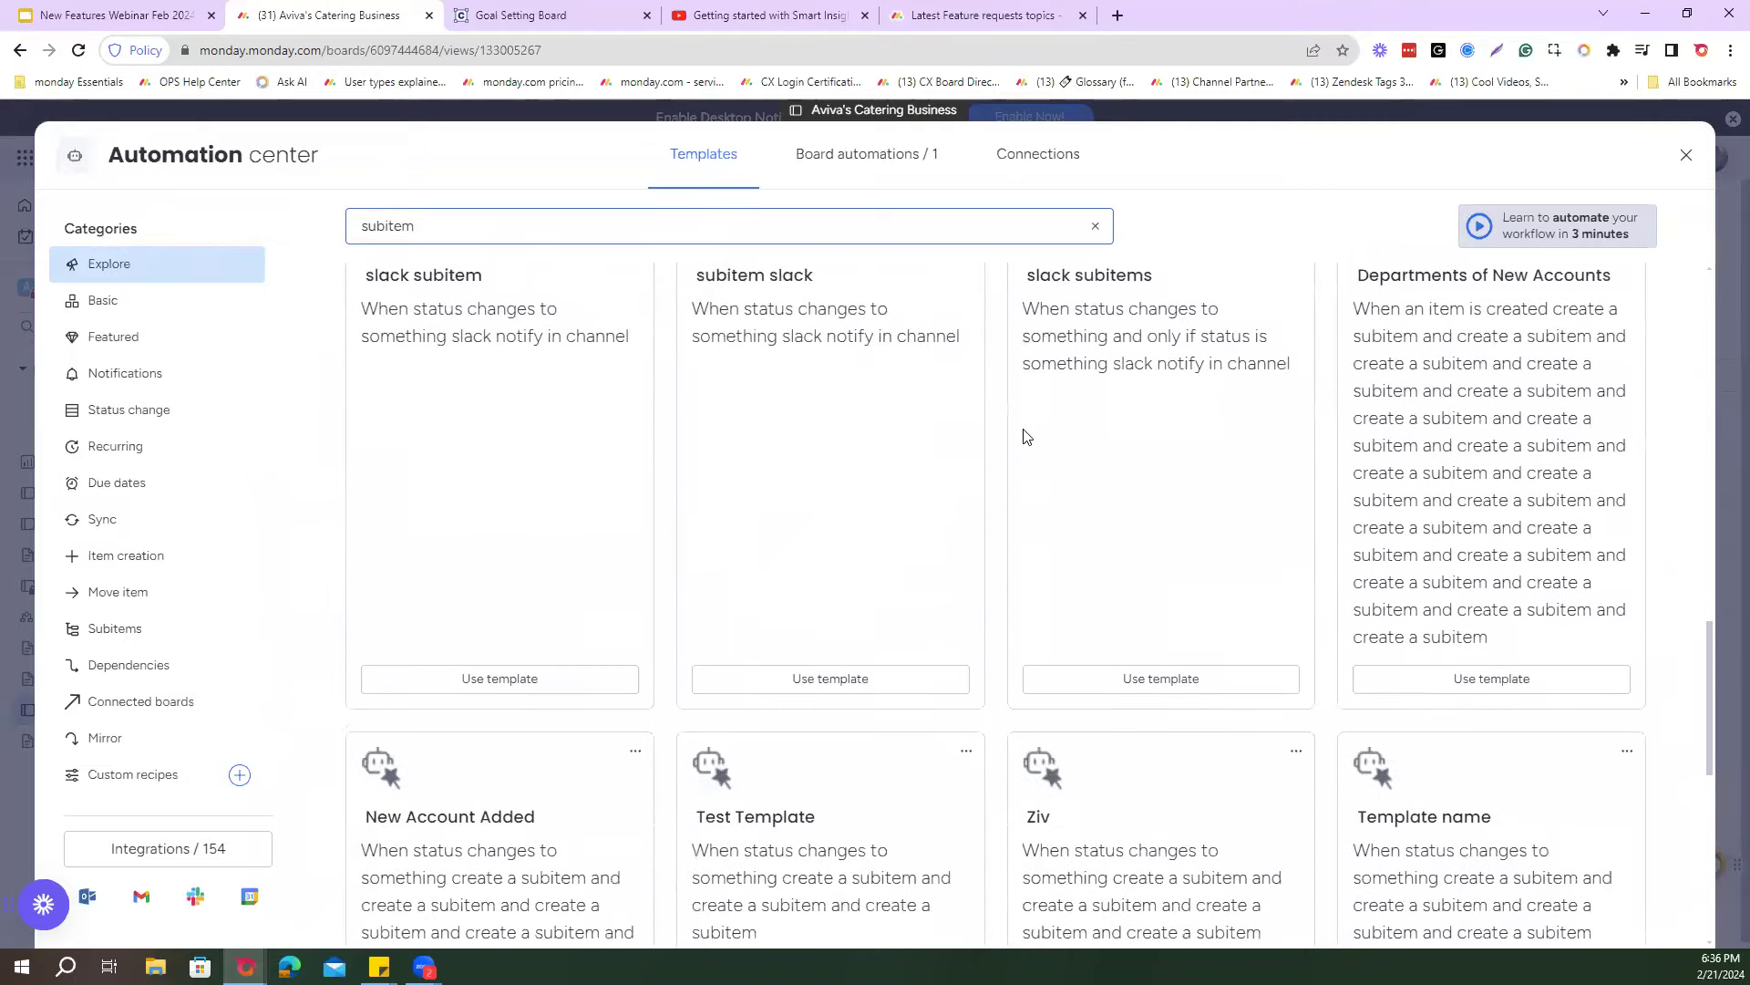
scroll(1024, 437, up, 8)
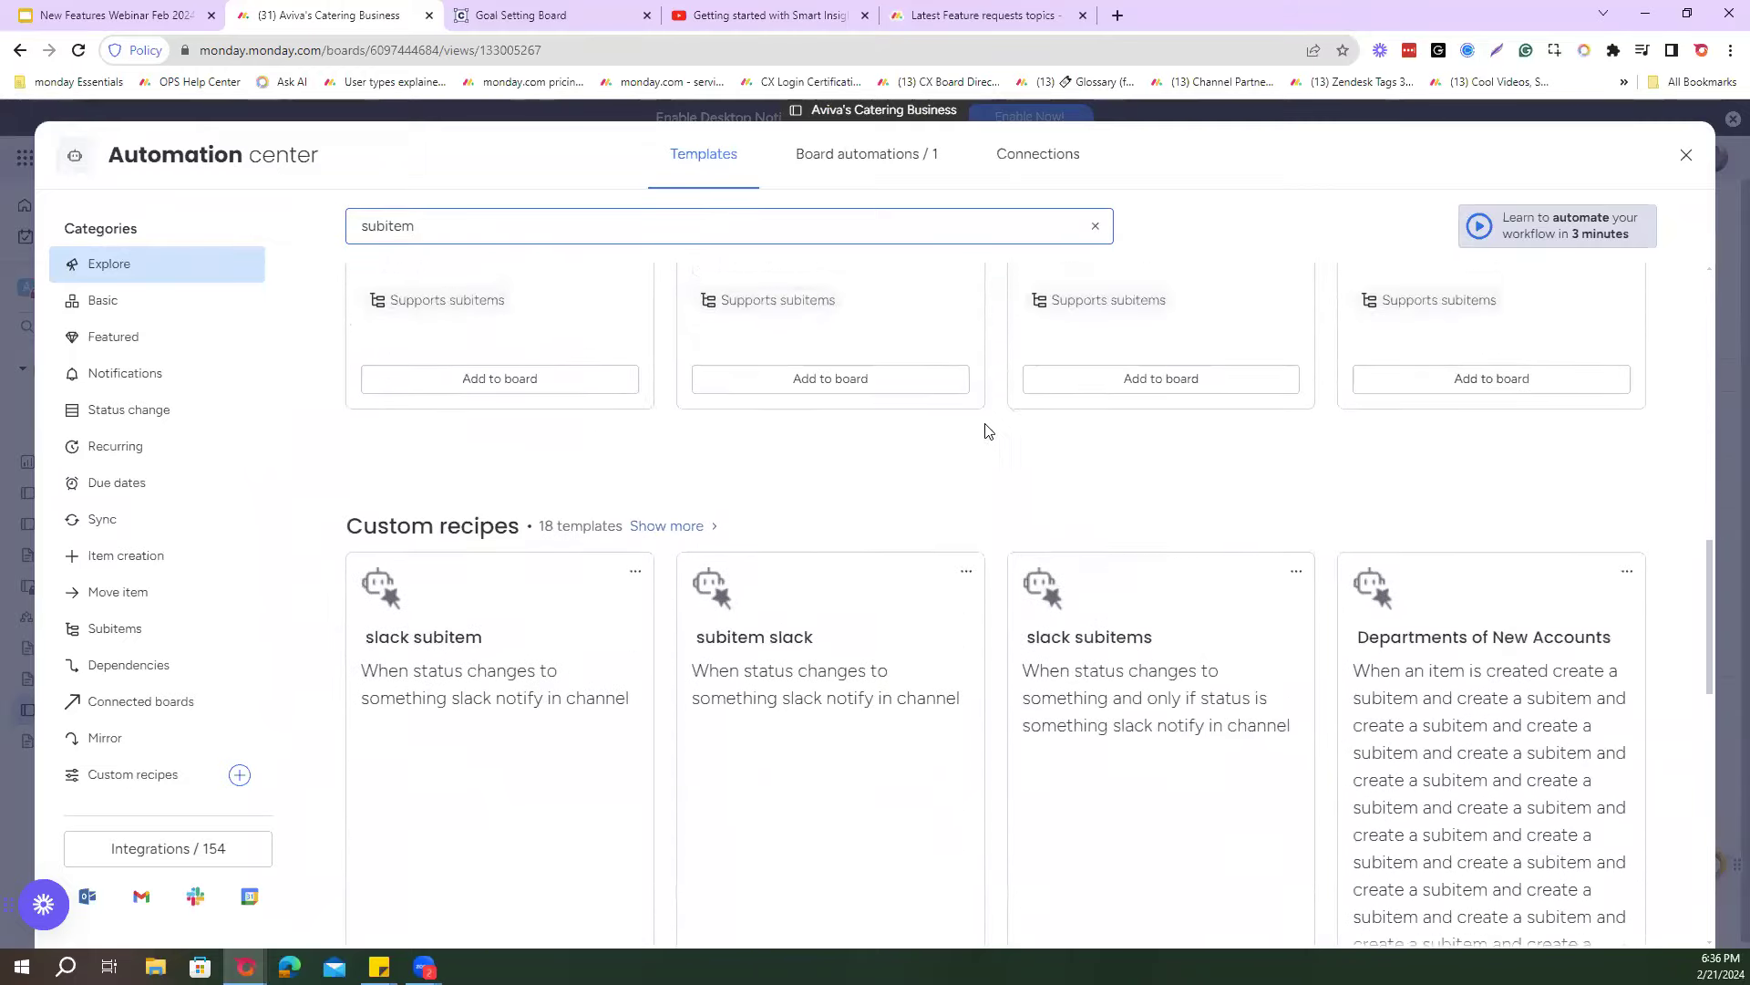
scroll(971, 434, up, 5)
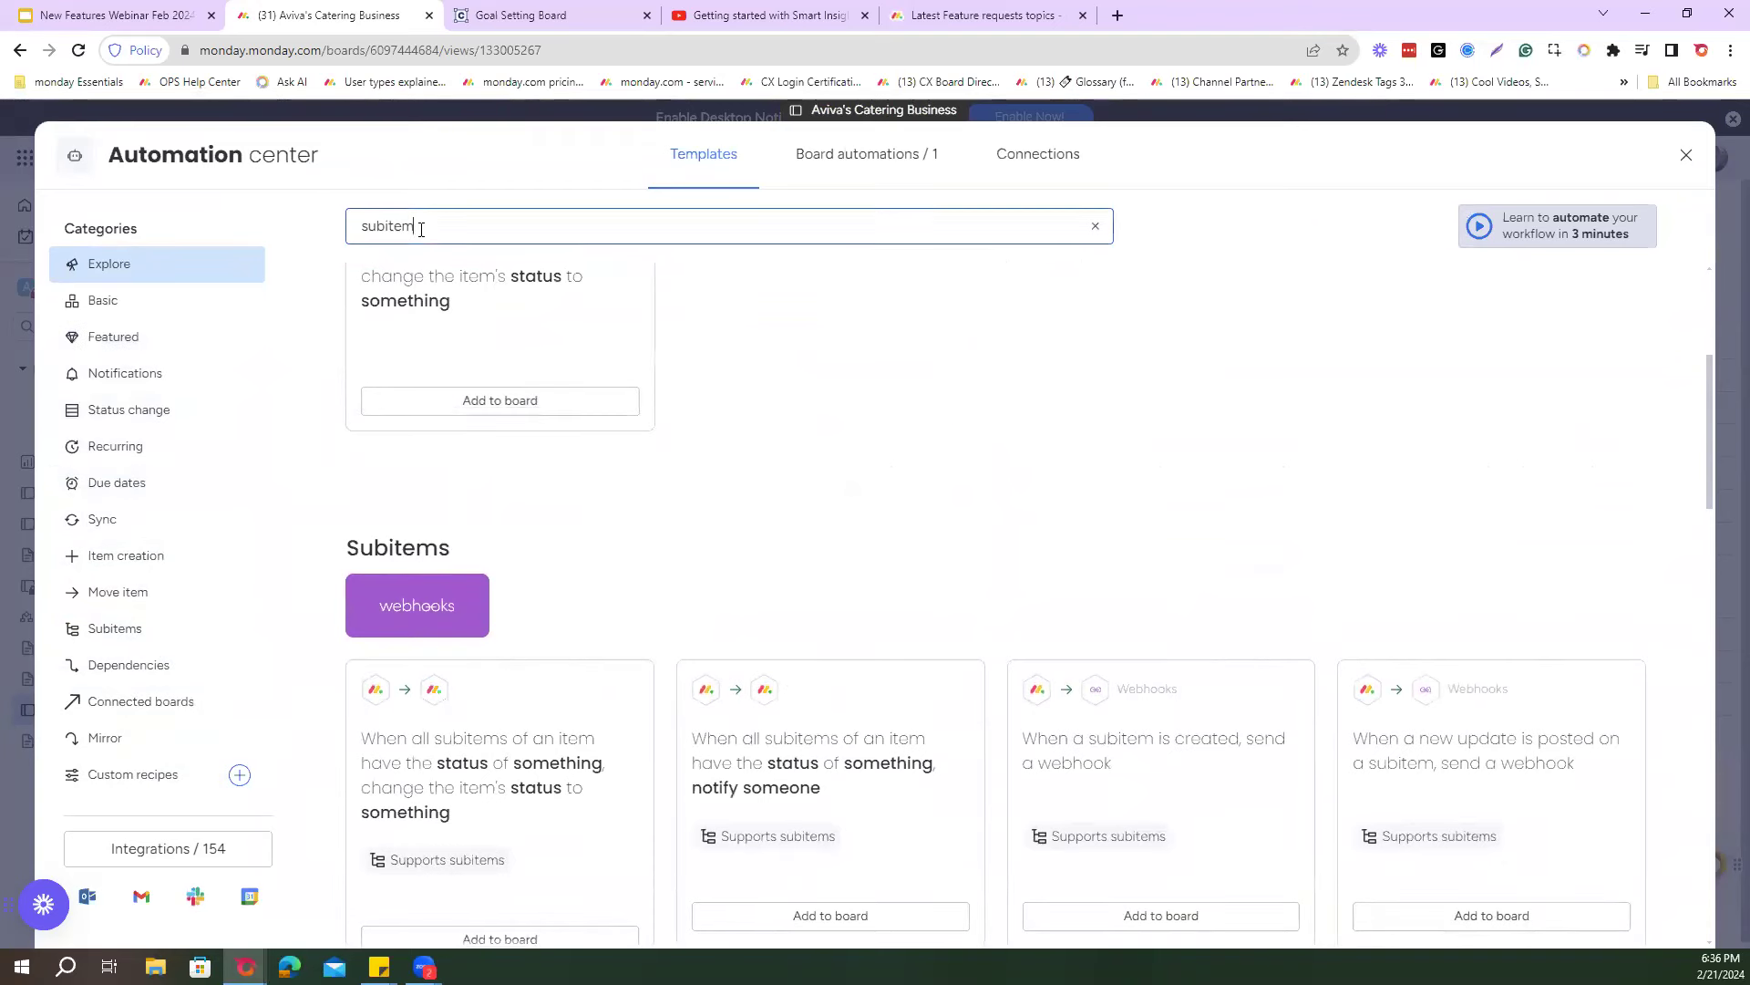
drag(426, 226, 303, 237)
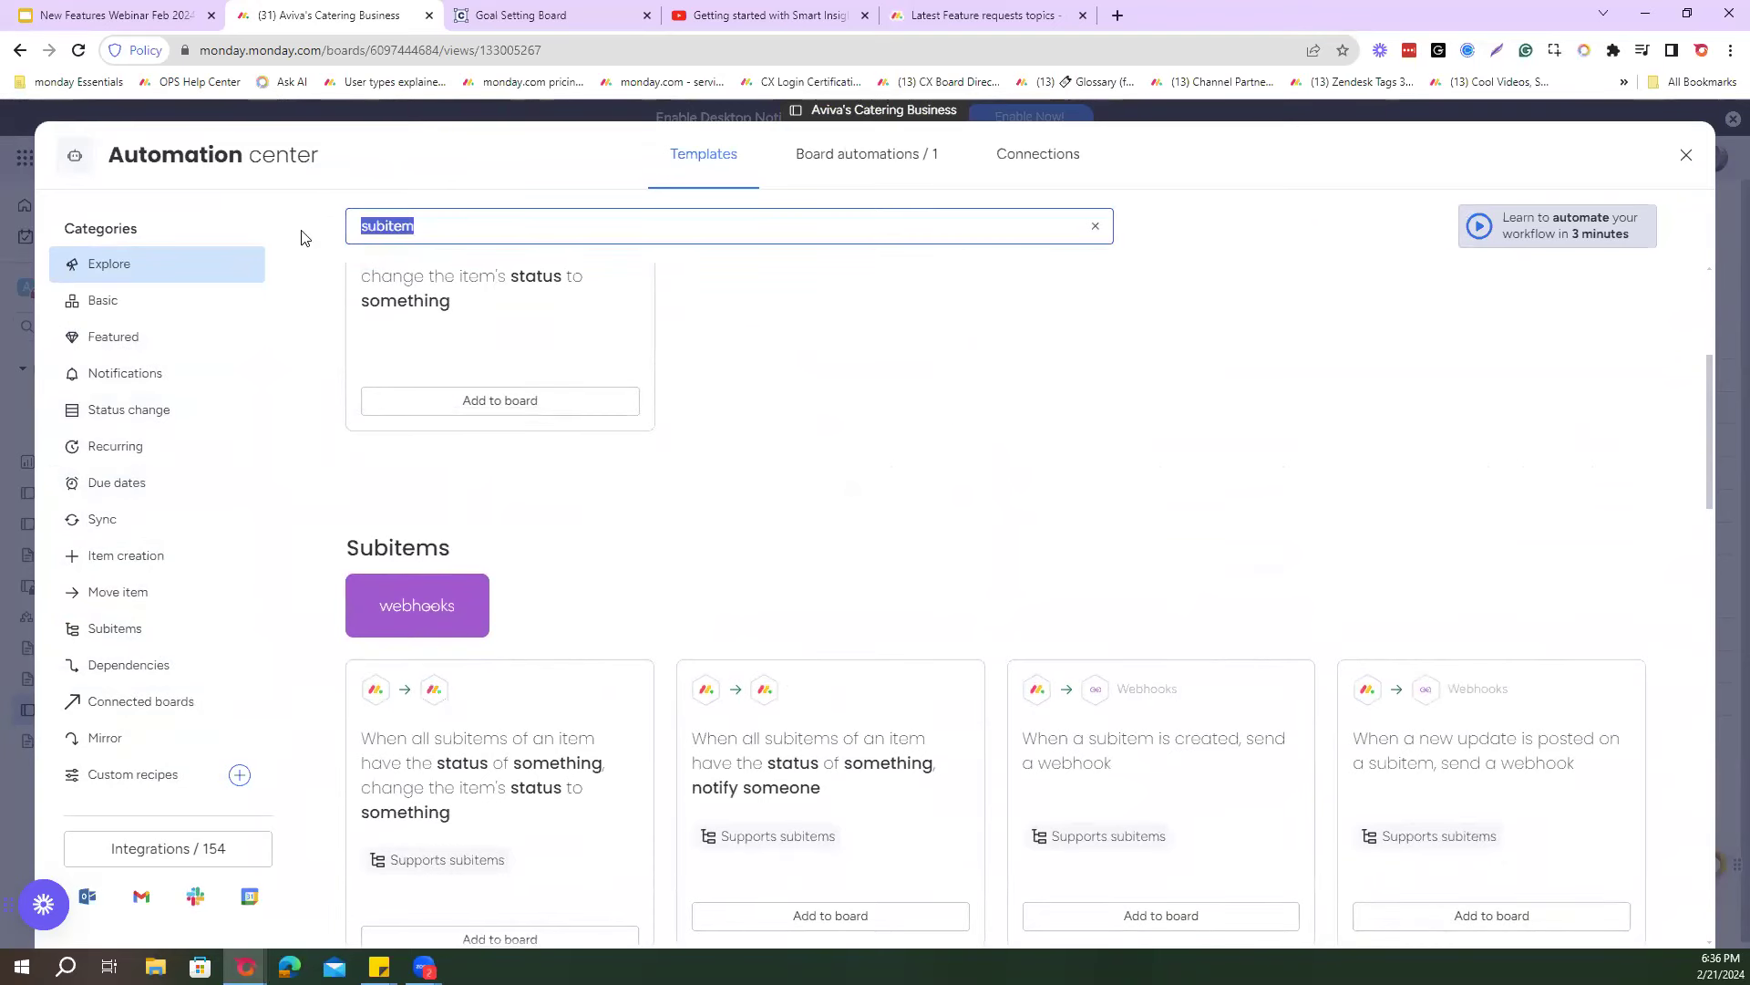
key(BackSpace)
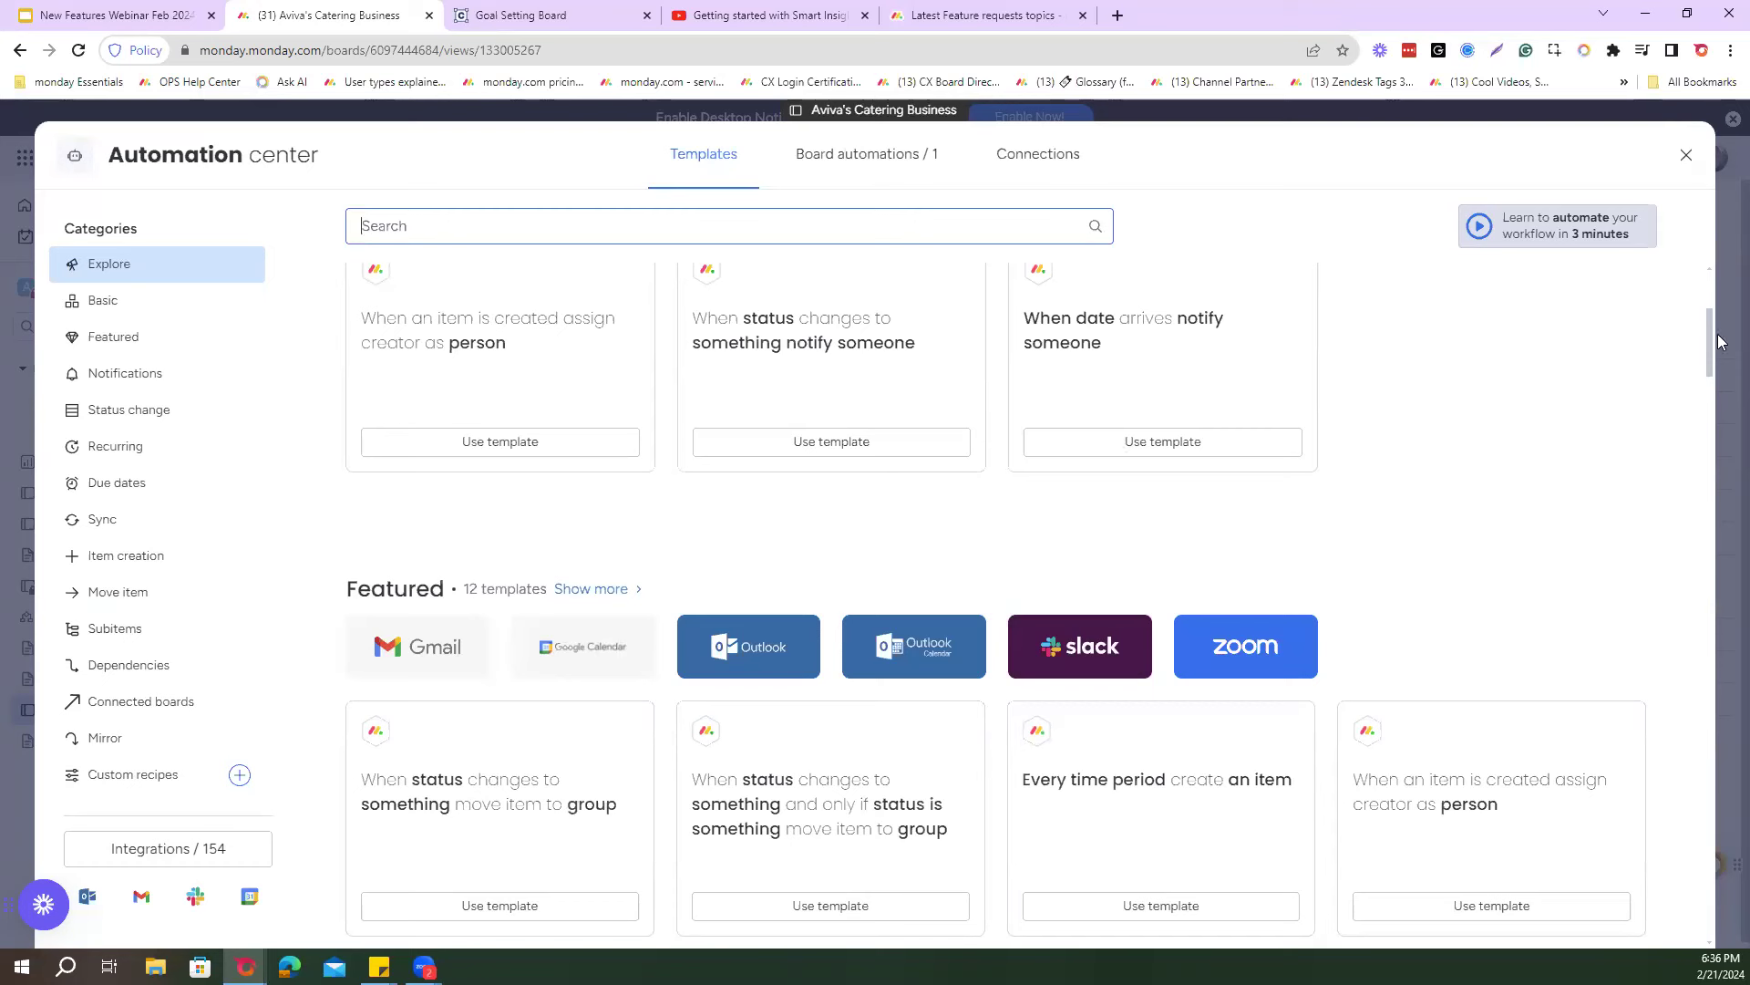
Close the Automation center and pin the Person and Status columns, saving them to this view
click(1685, 156)
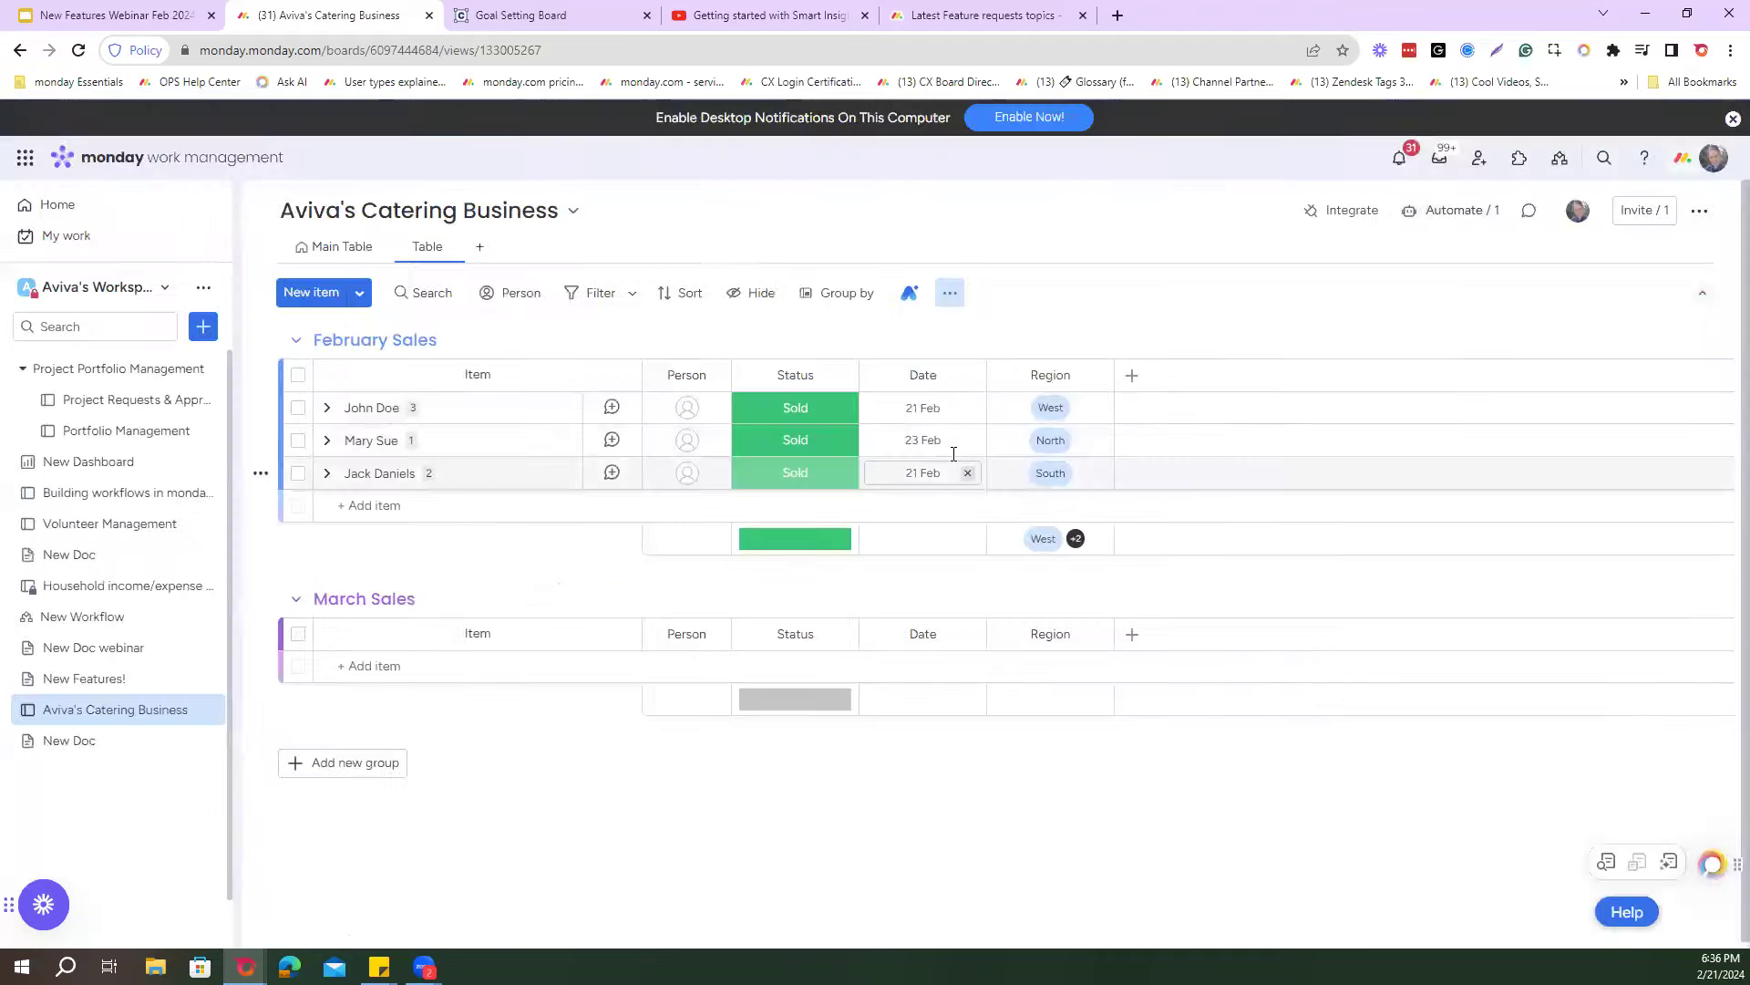
click(944, 301)
click(969, 336)
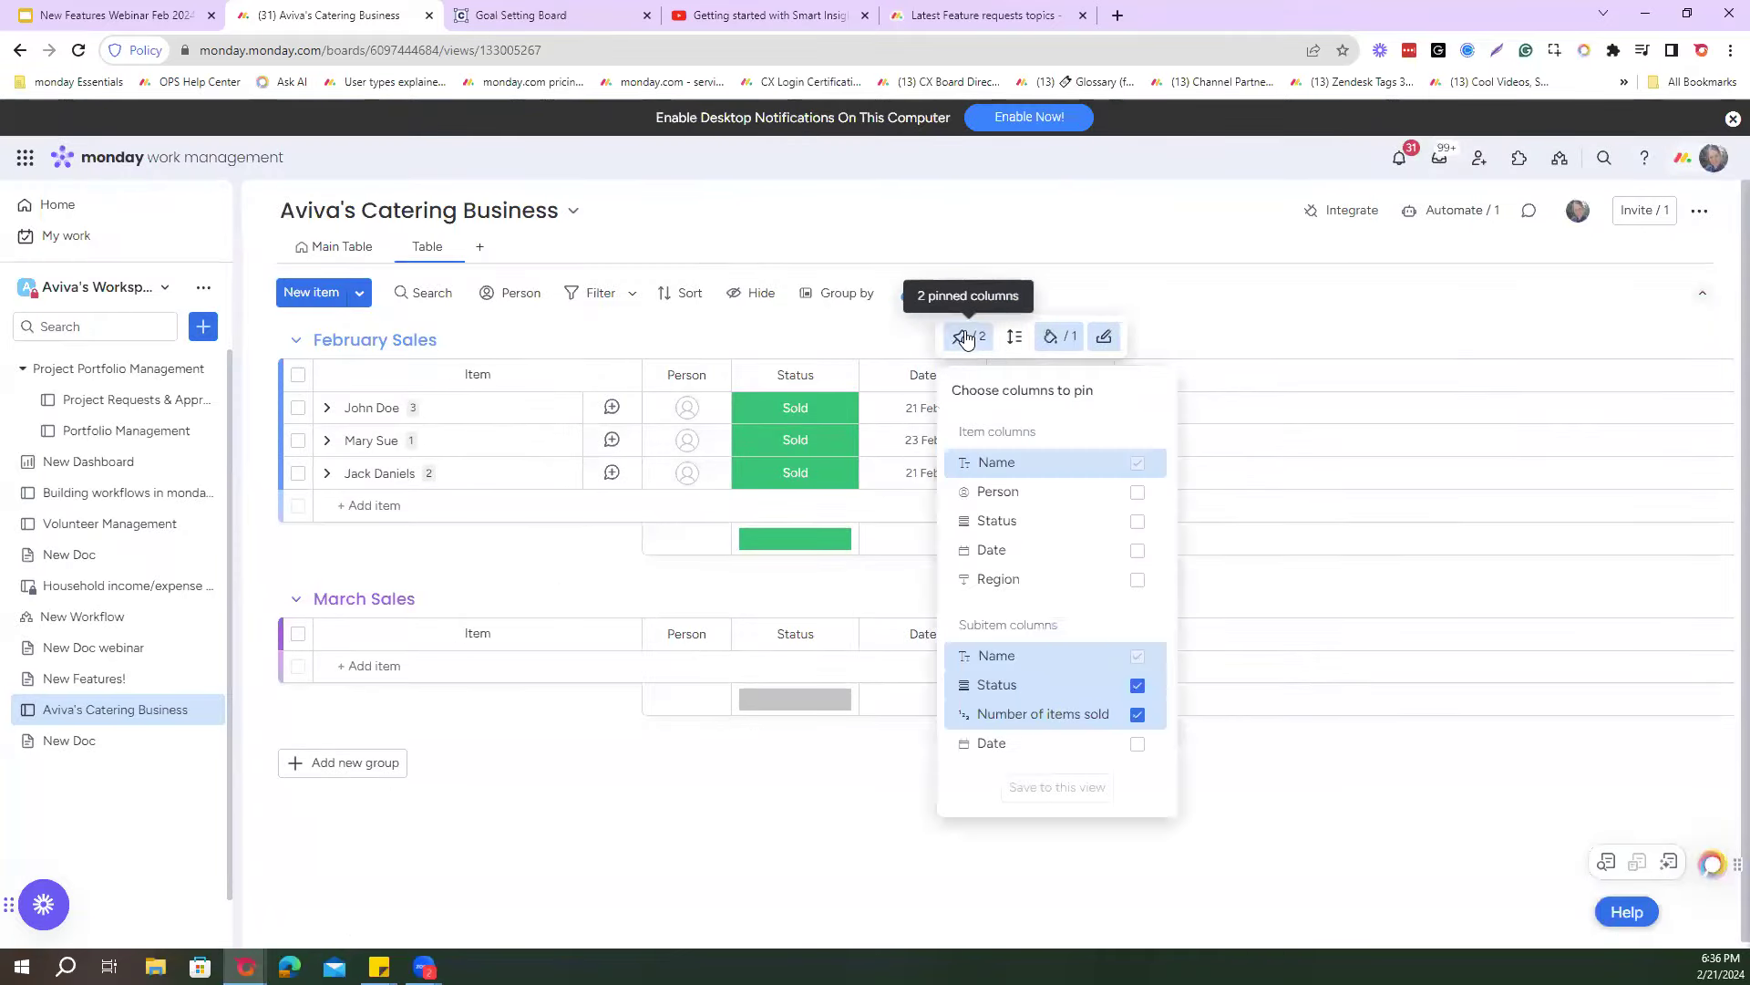
click(1137, 492)
click(1137, 520)
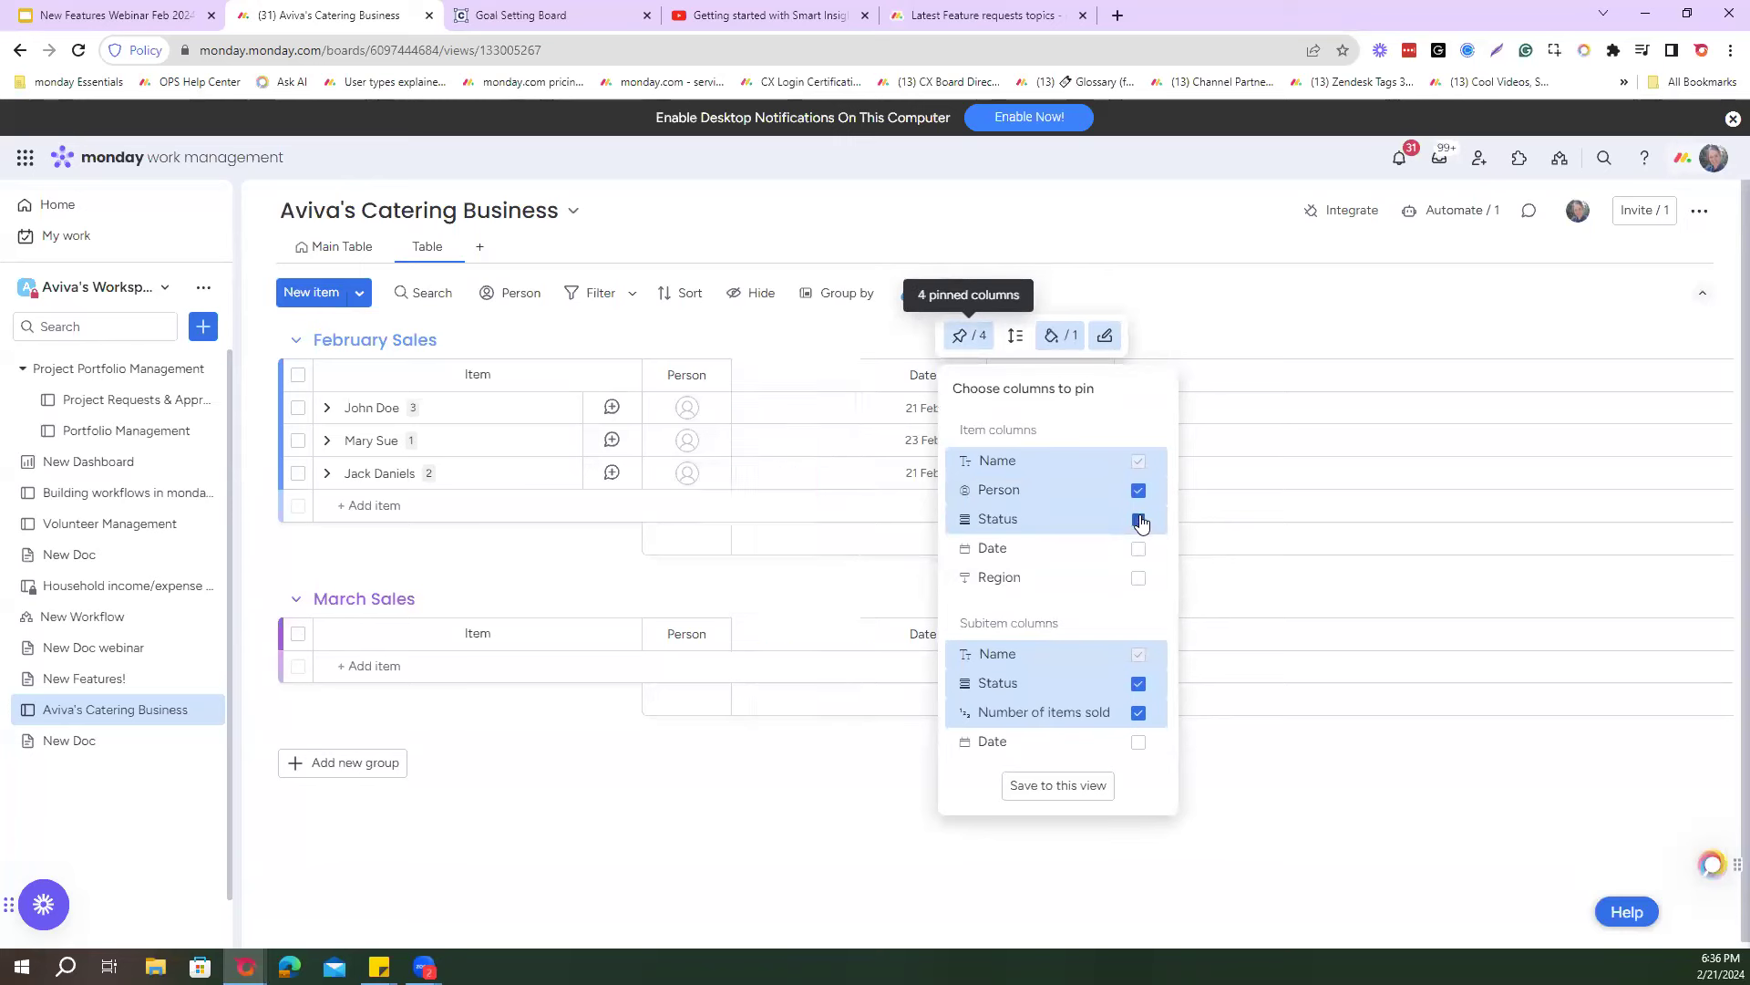
click(1040, 791)
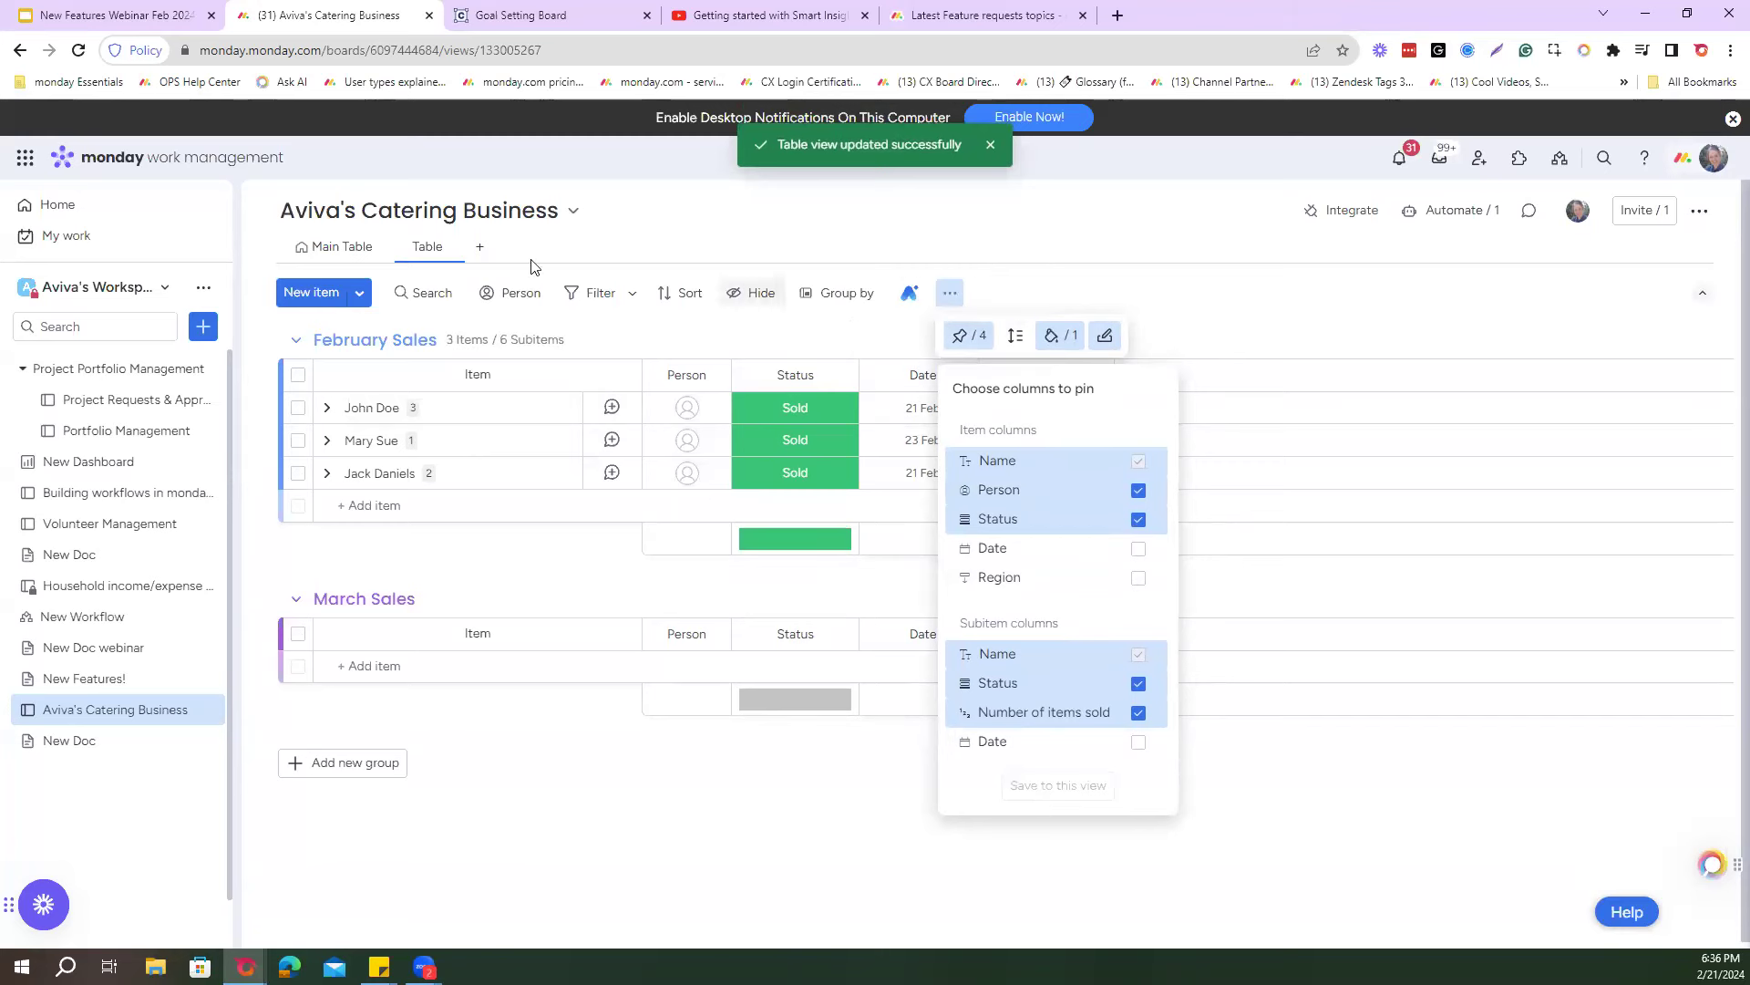
click(330, 250)
click(417, 248)
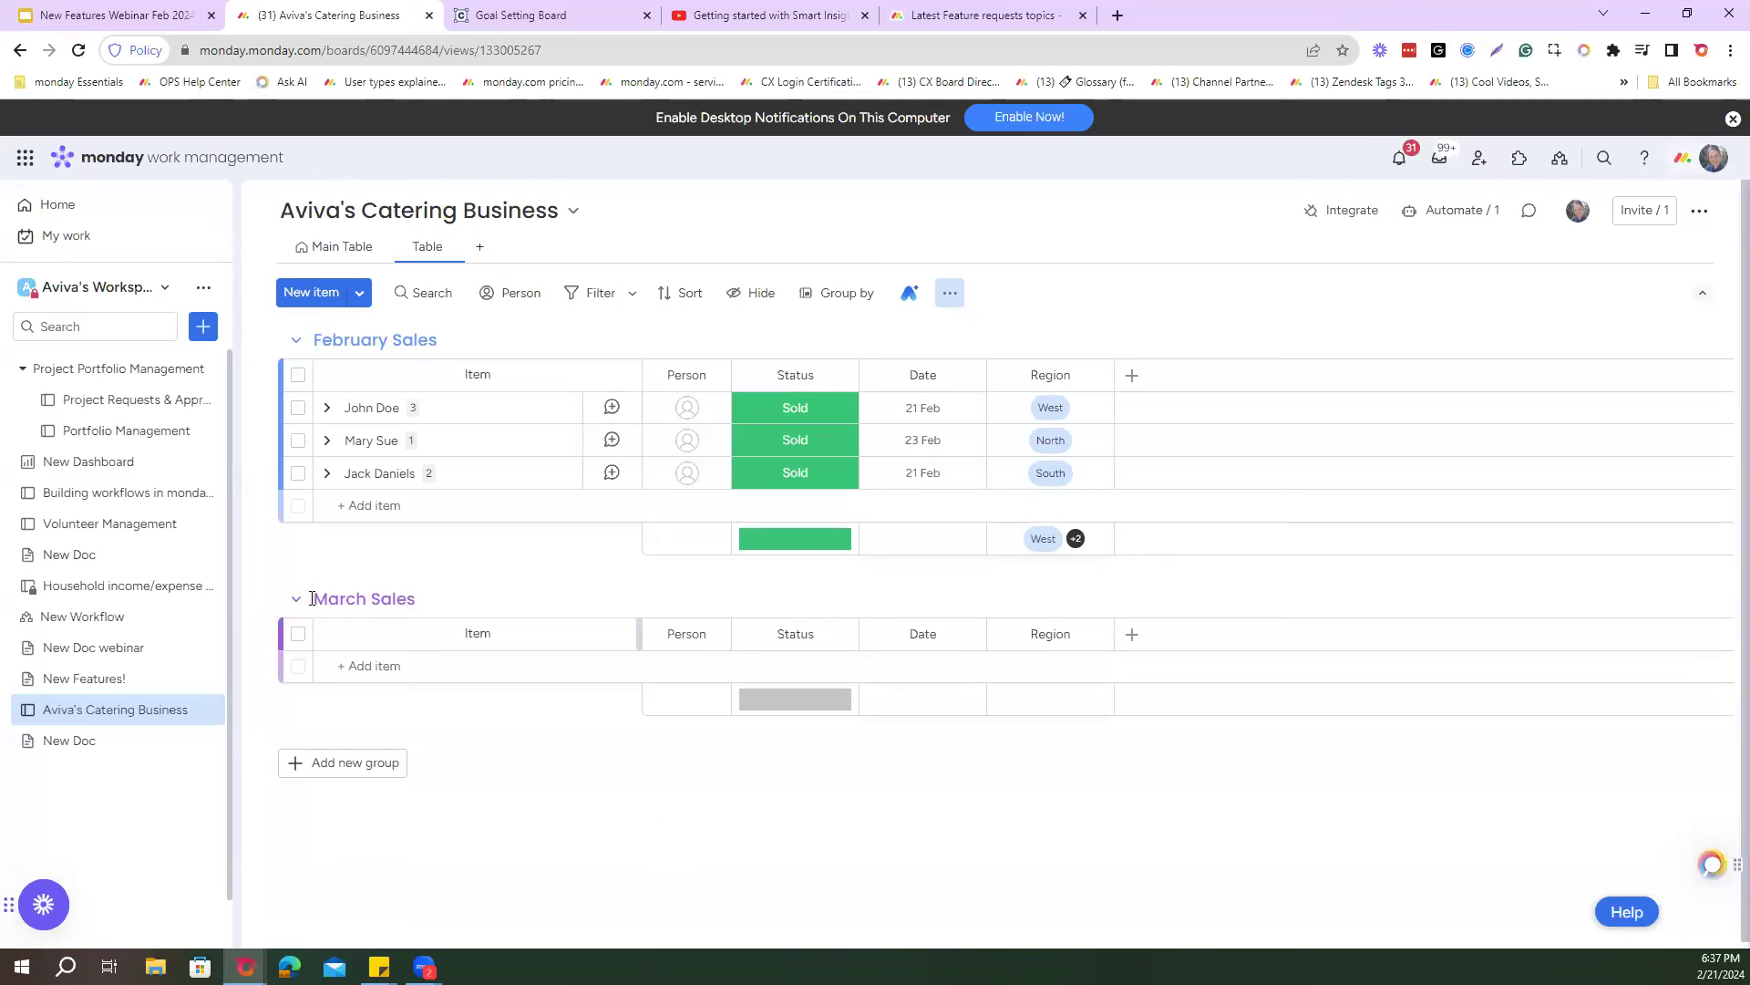
Expand and collapse John Doe's subitems, then open New Doc from the sidebar
click(327, 408)
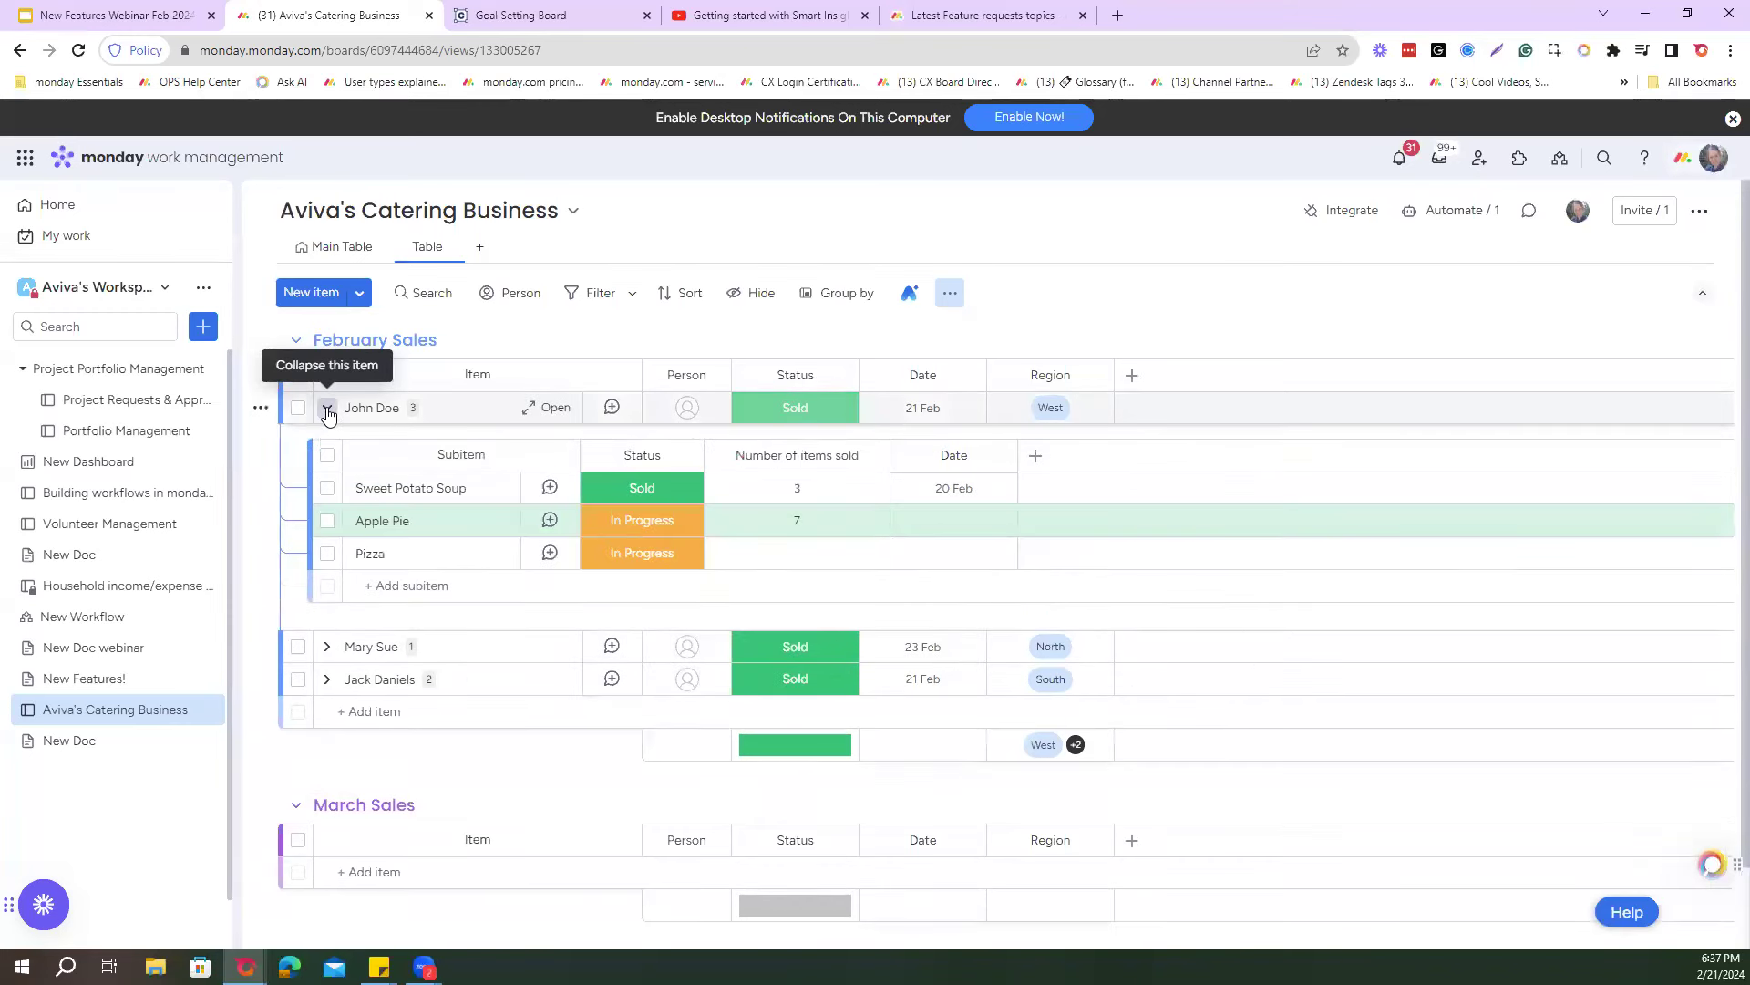
click(327, 408)
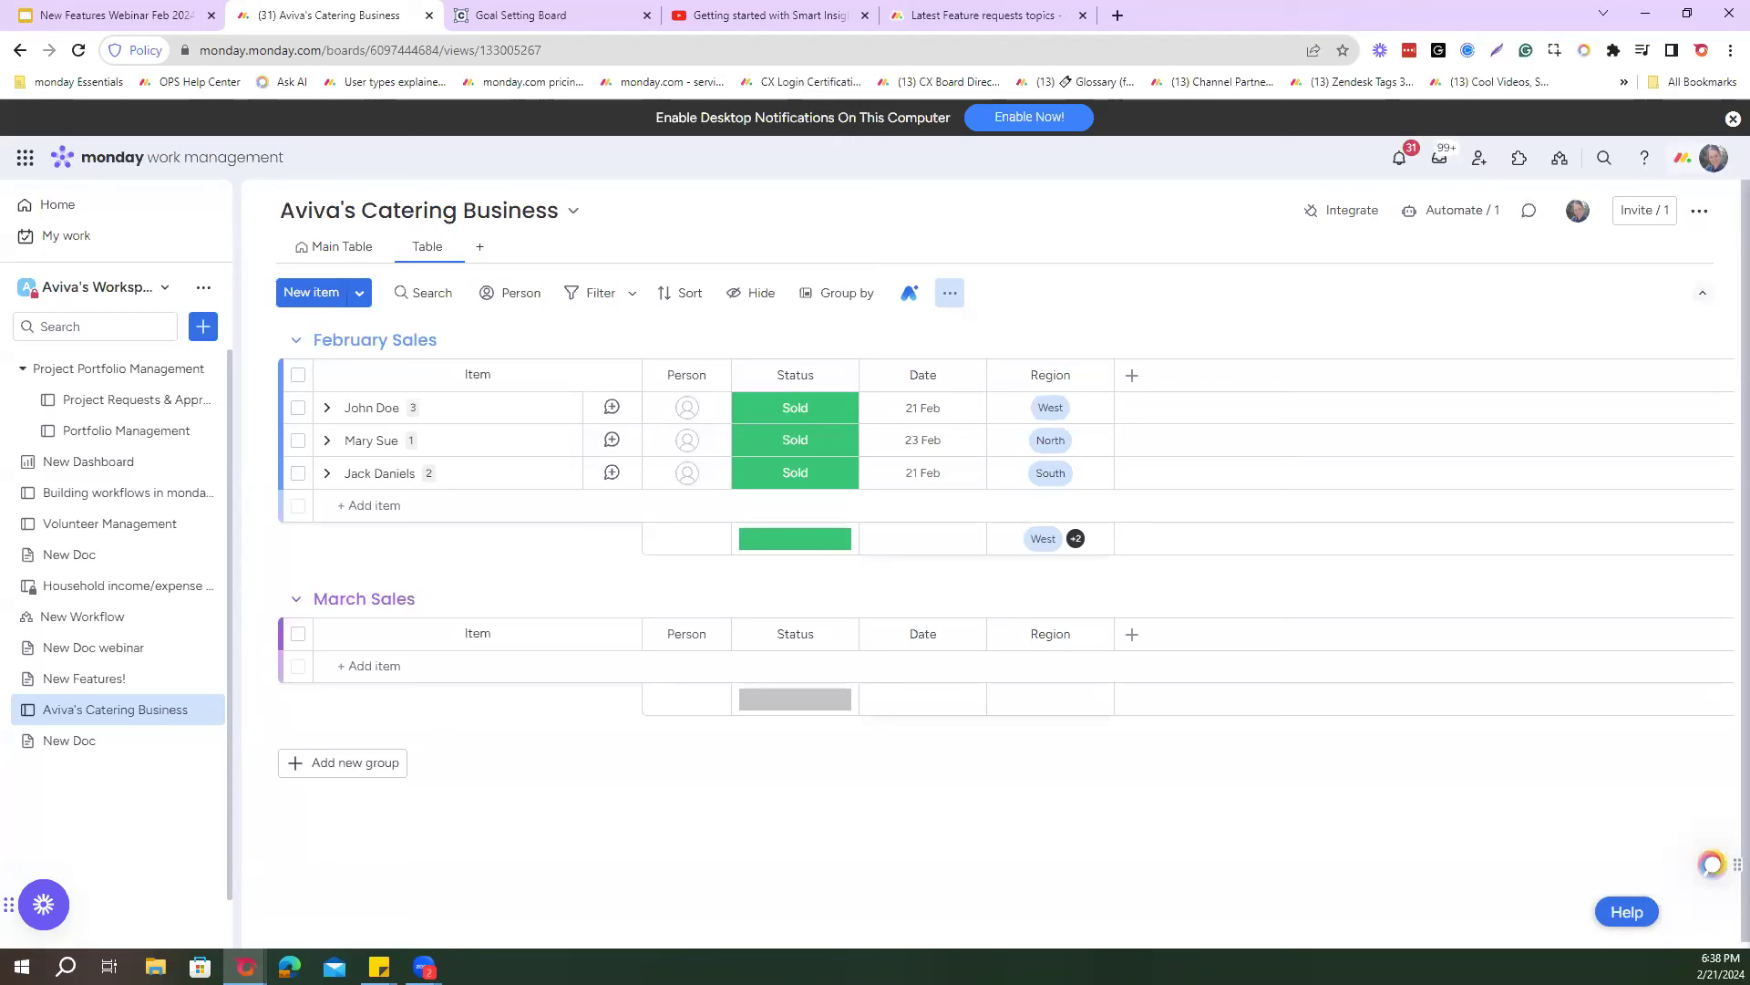
click(110, 745)
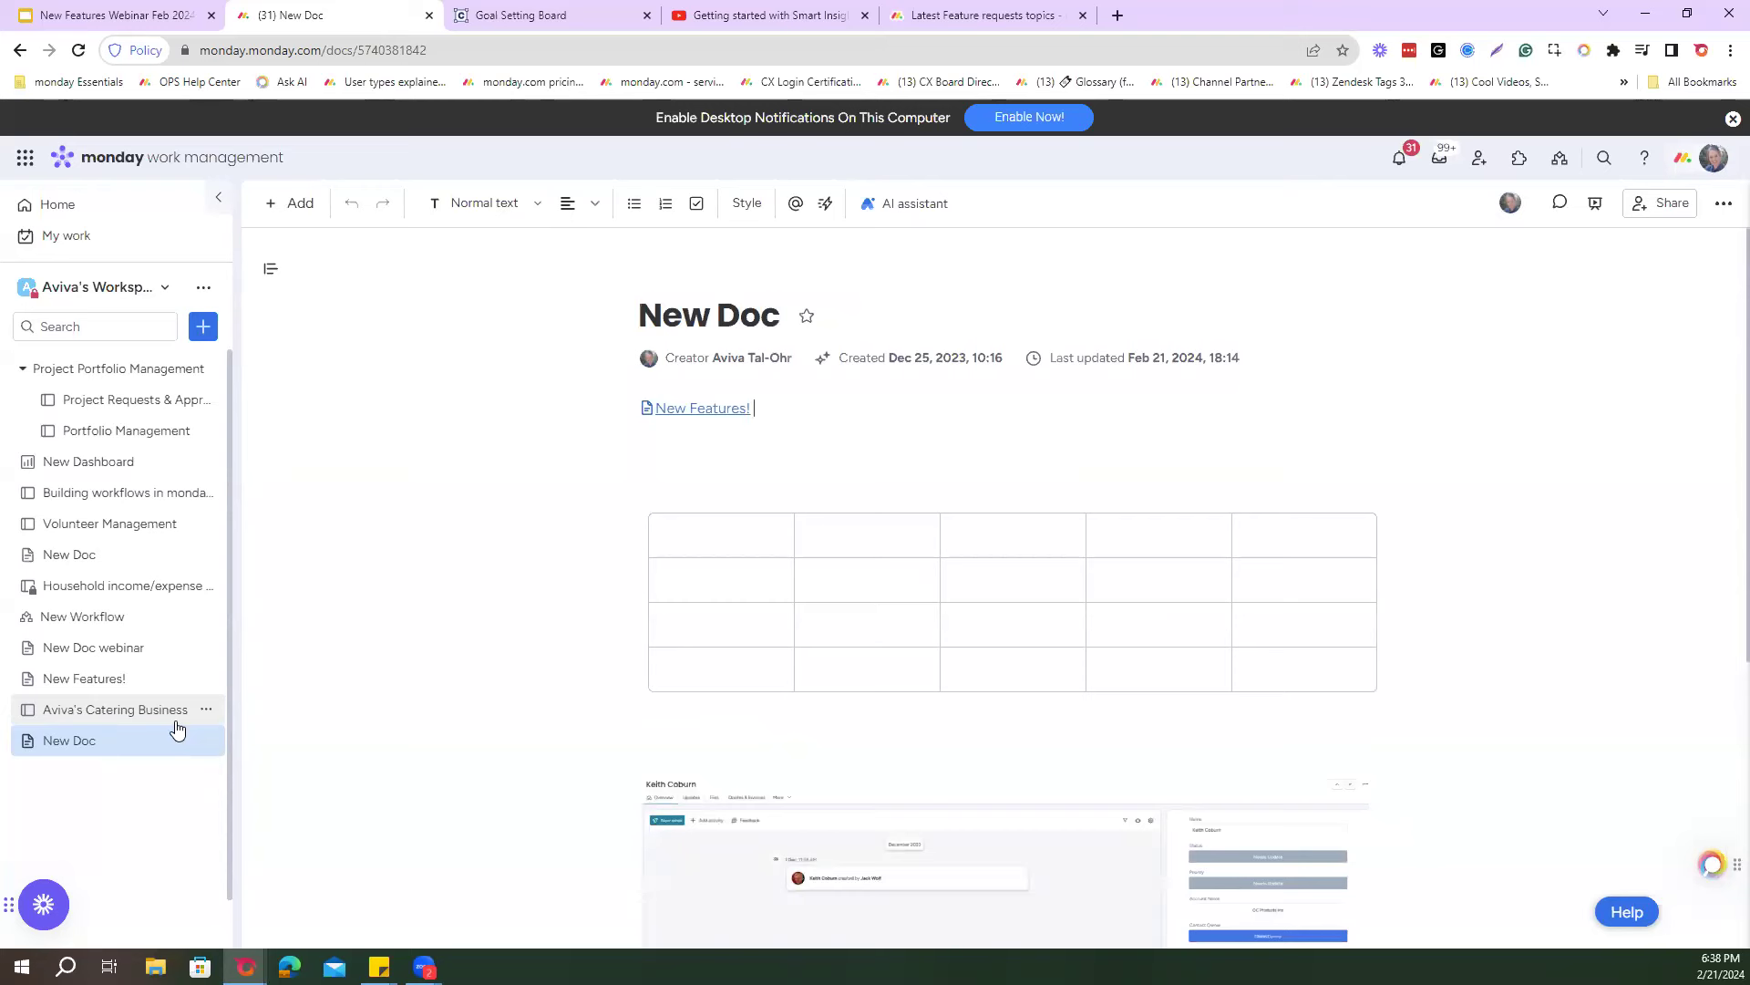
Reopen the Aviva's Catering Business board from the sidebar
click(174, 710)
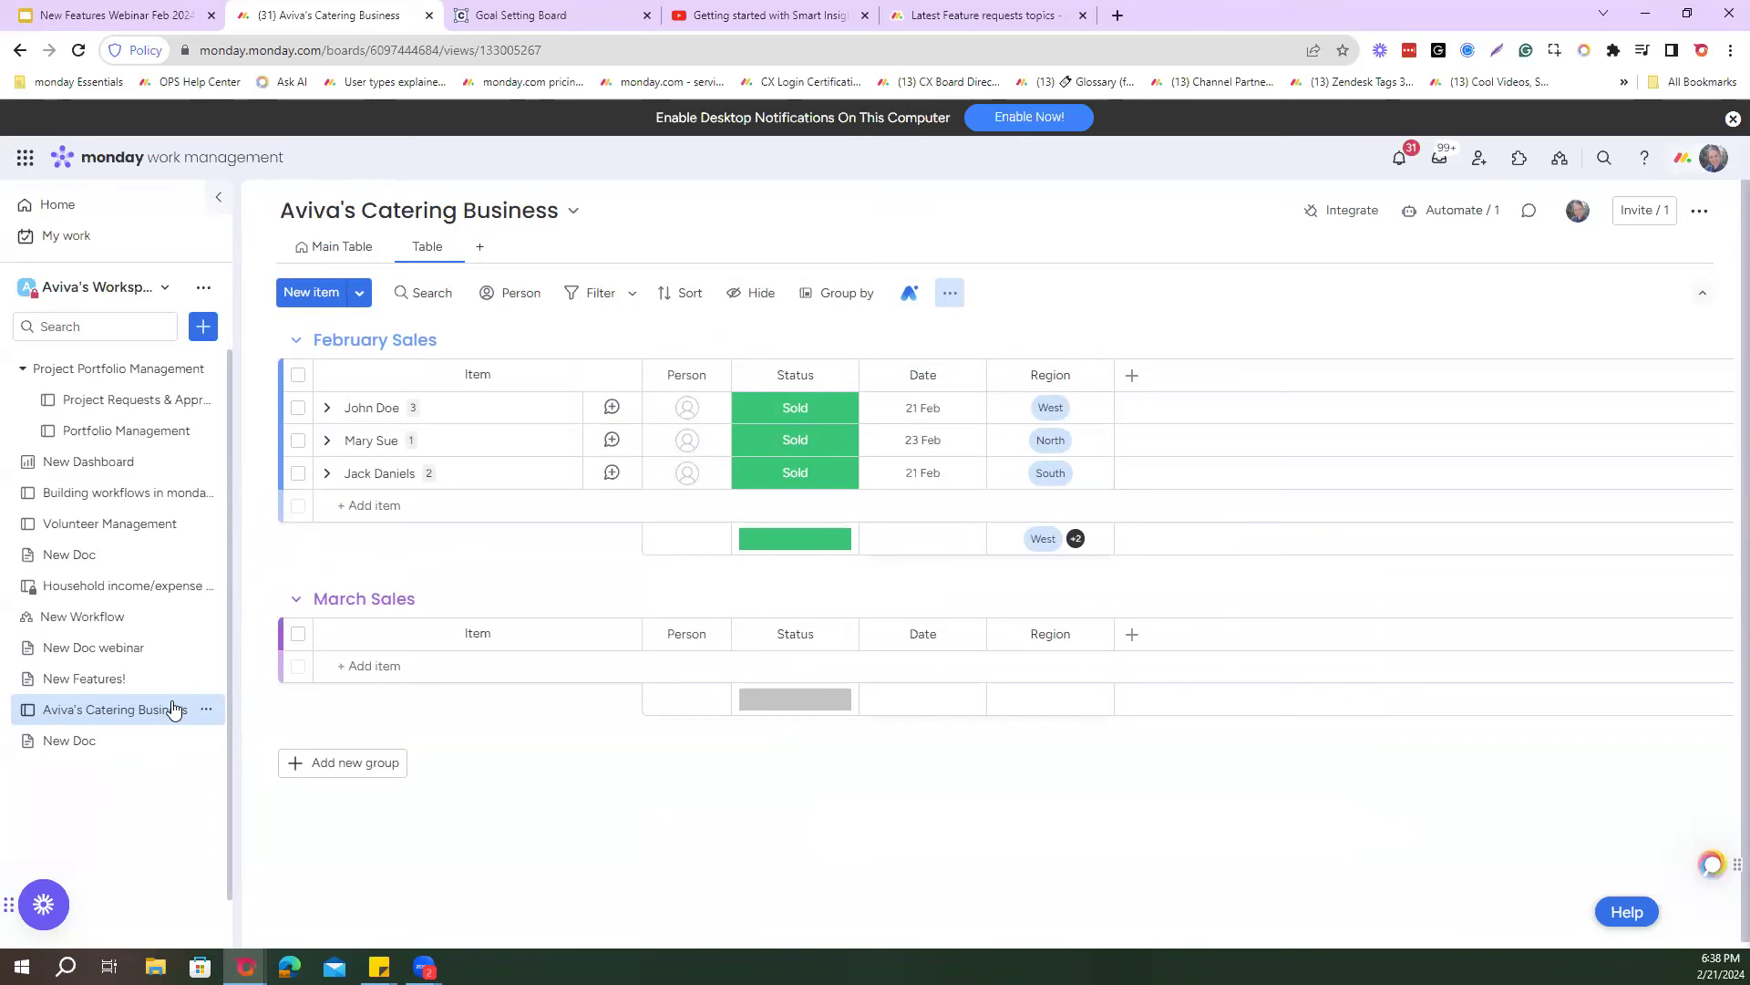
Add a Files column after Region and dismiss the hidden-column notice
click(1132, 375)
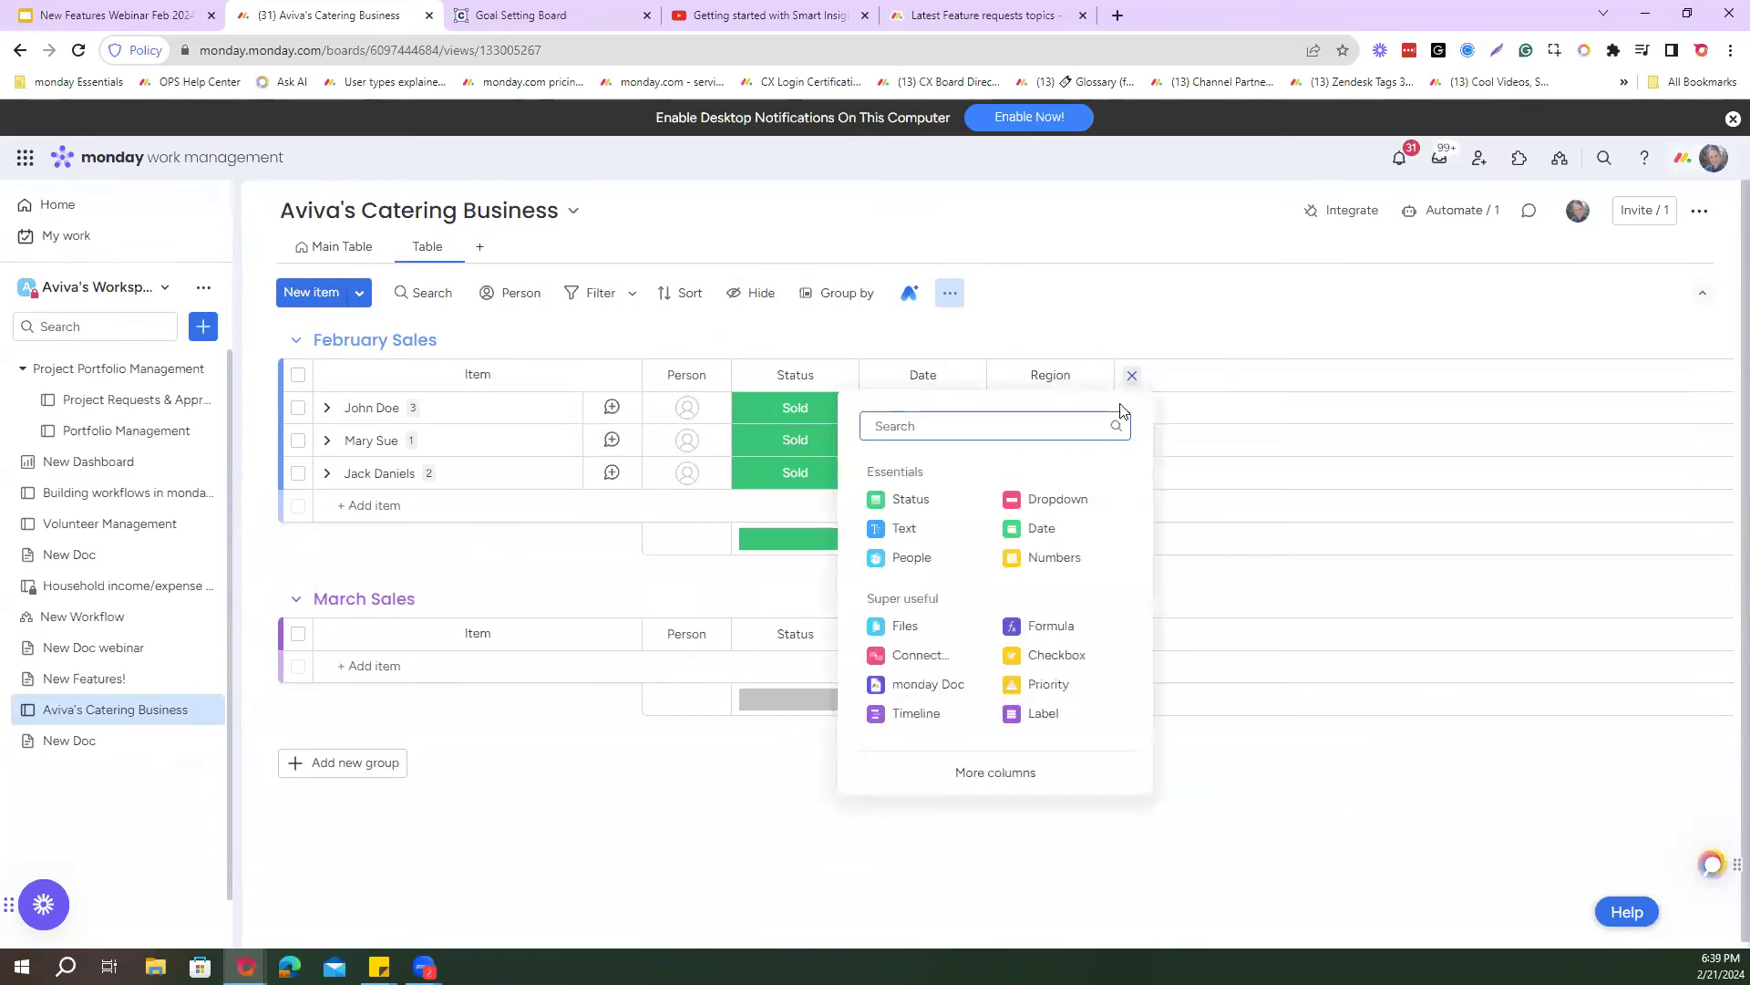
click(929, 635)
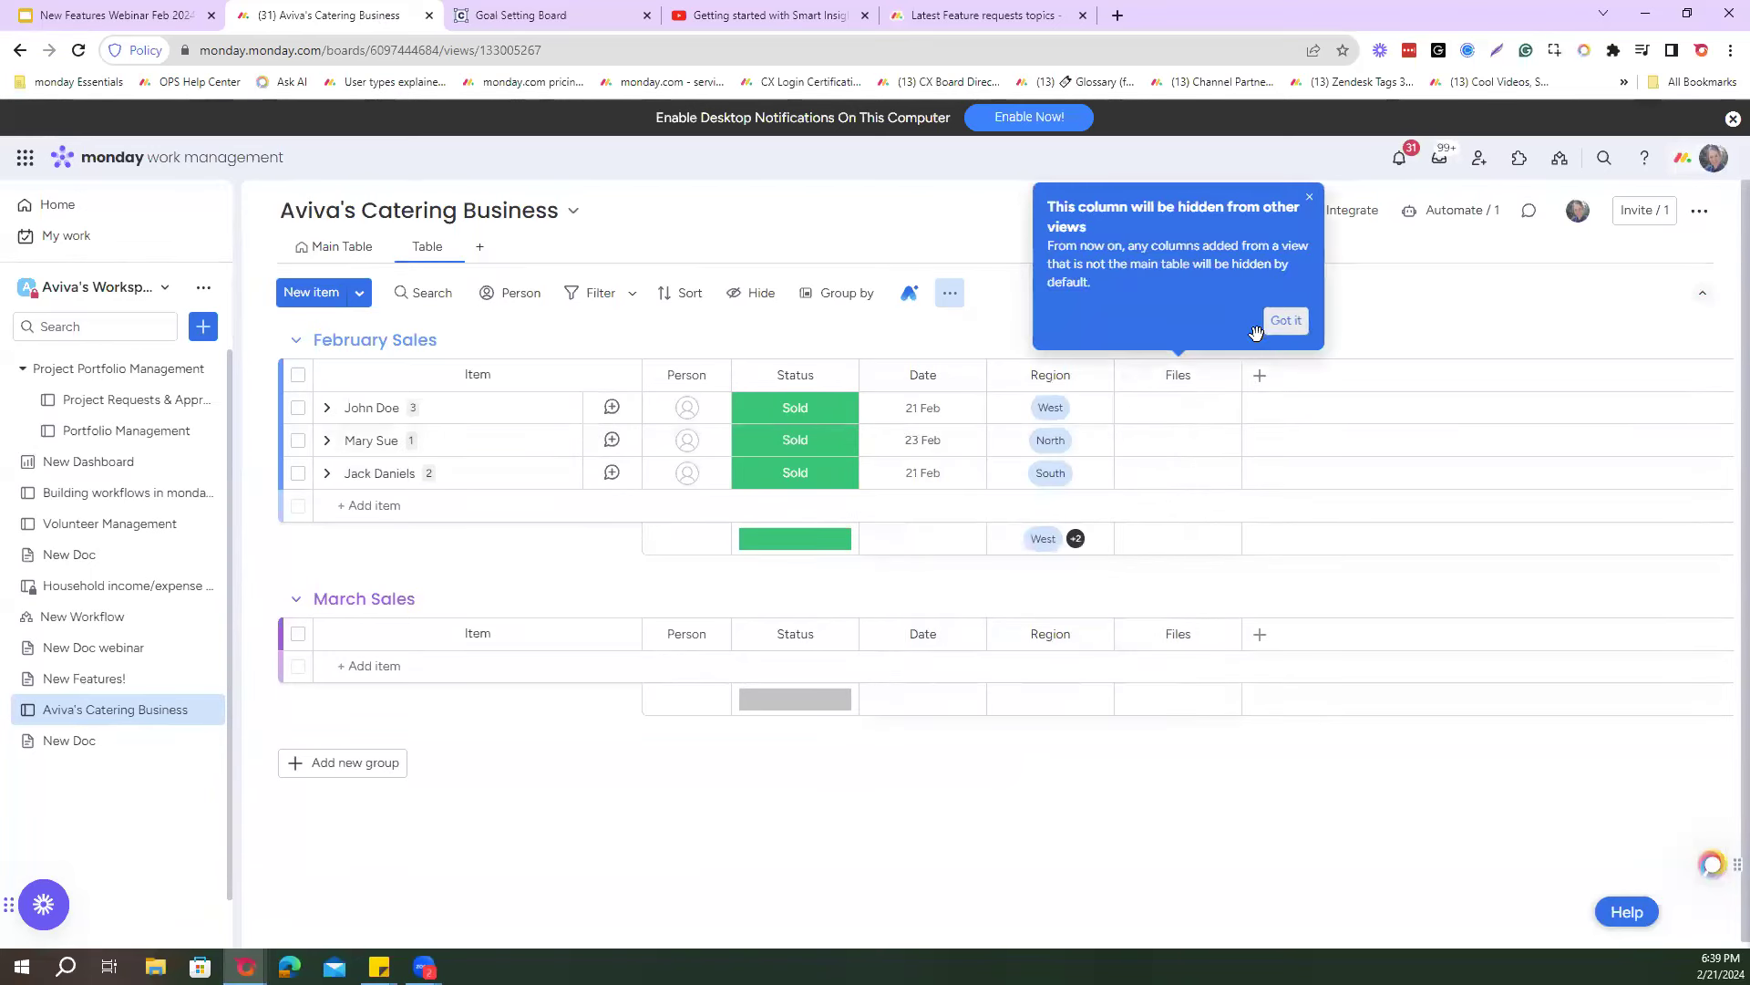
click(1286, 320)
Attach the existing New Doc to John Doe's Files cell and close the doc
click(1171, 408)
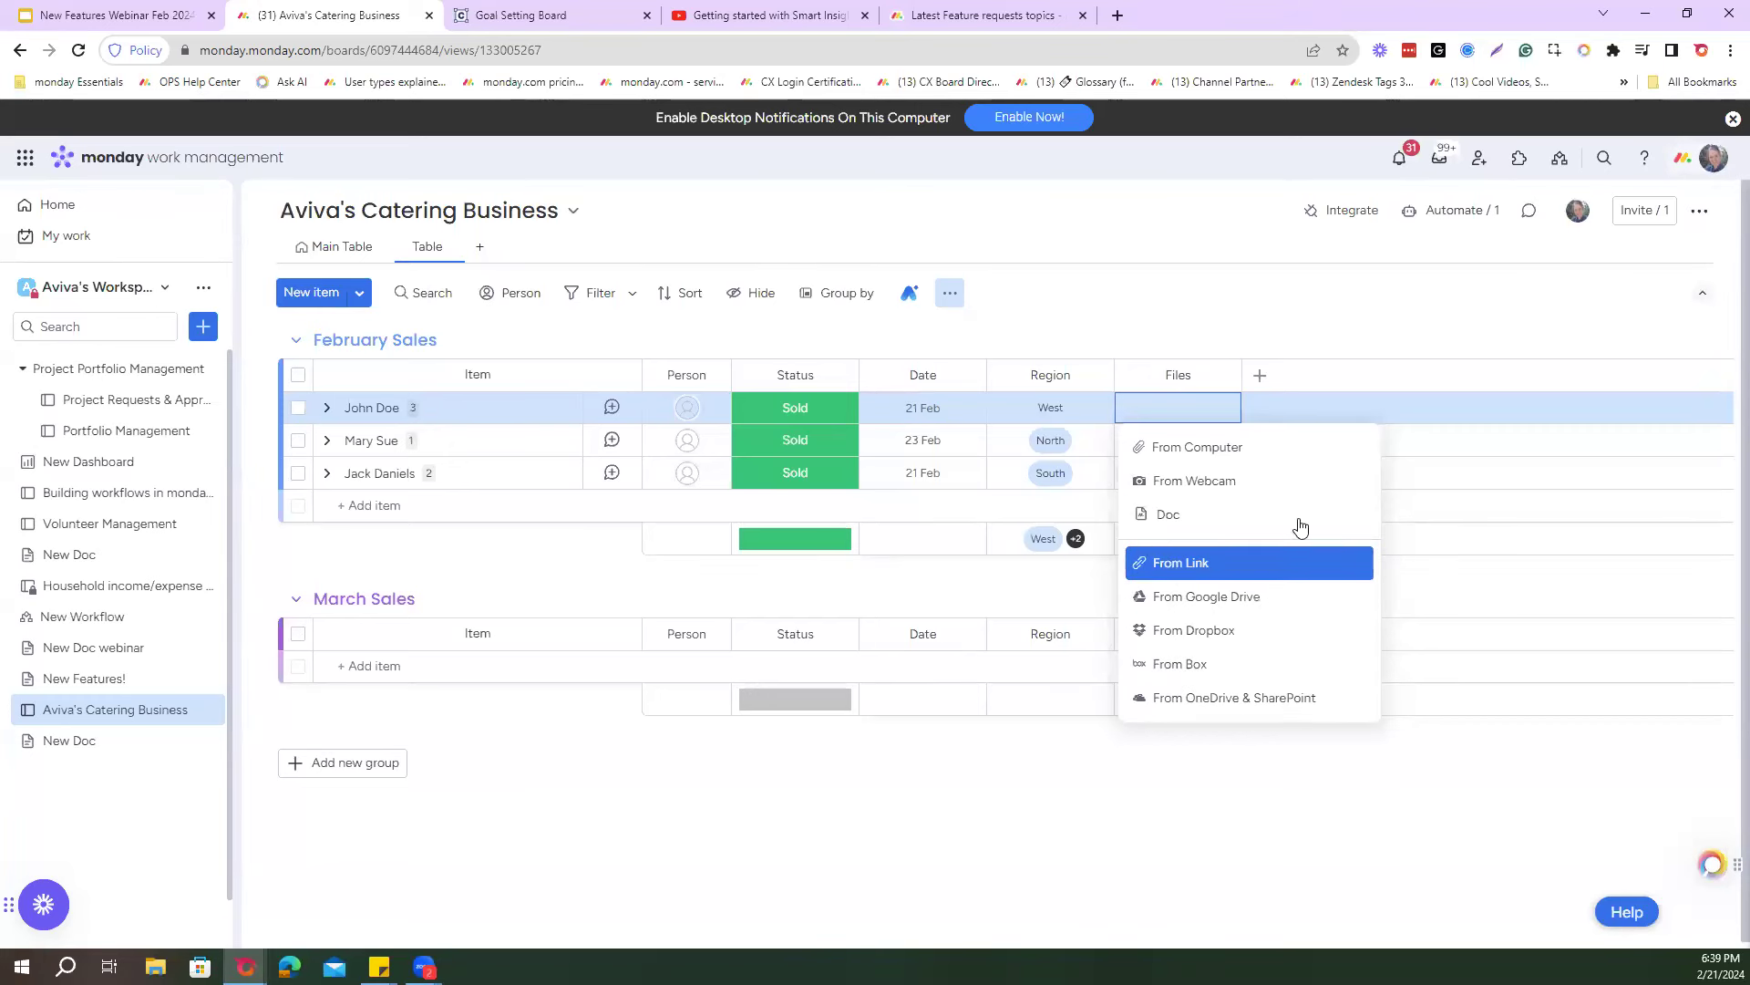
click(1210, 513)
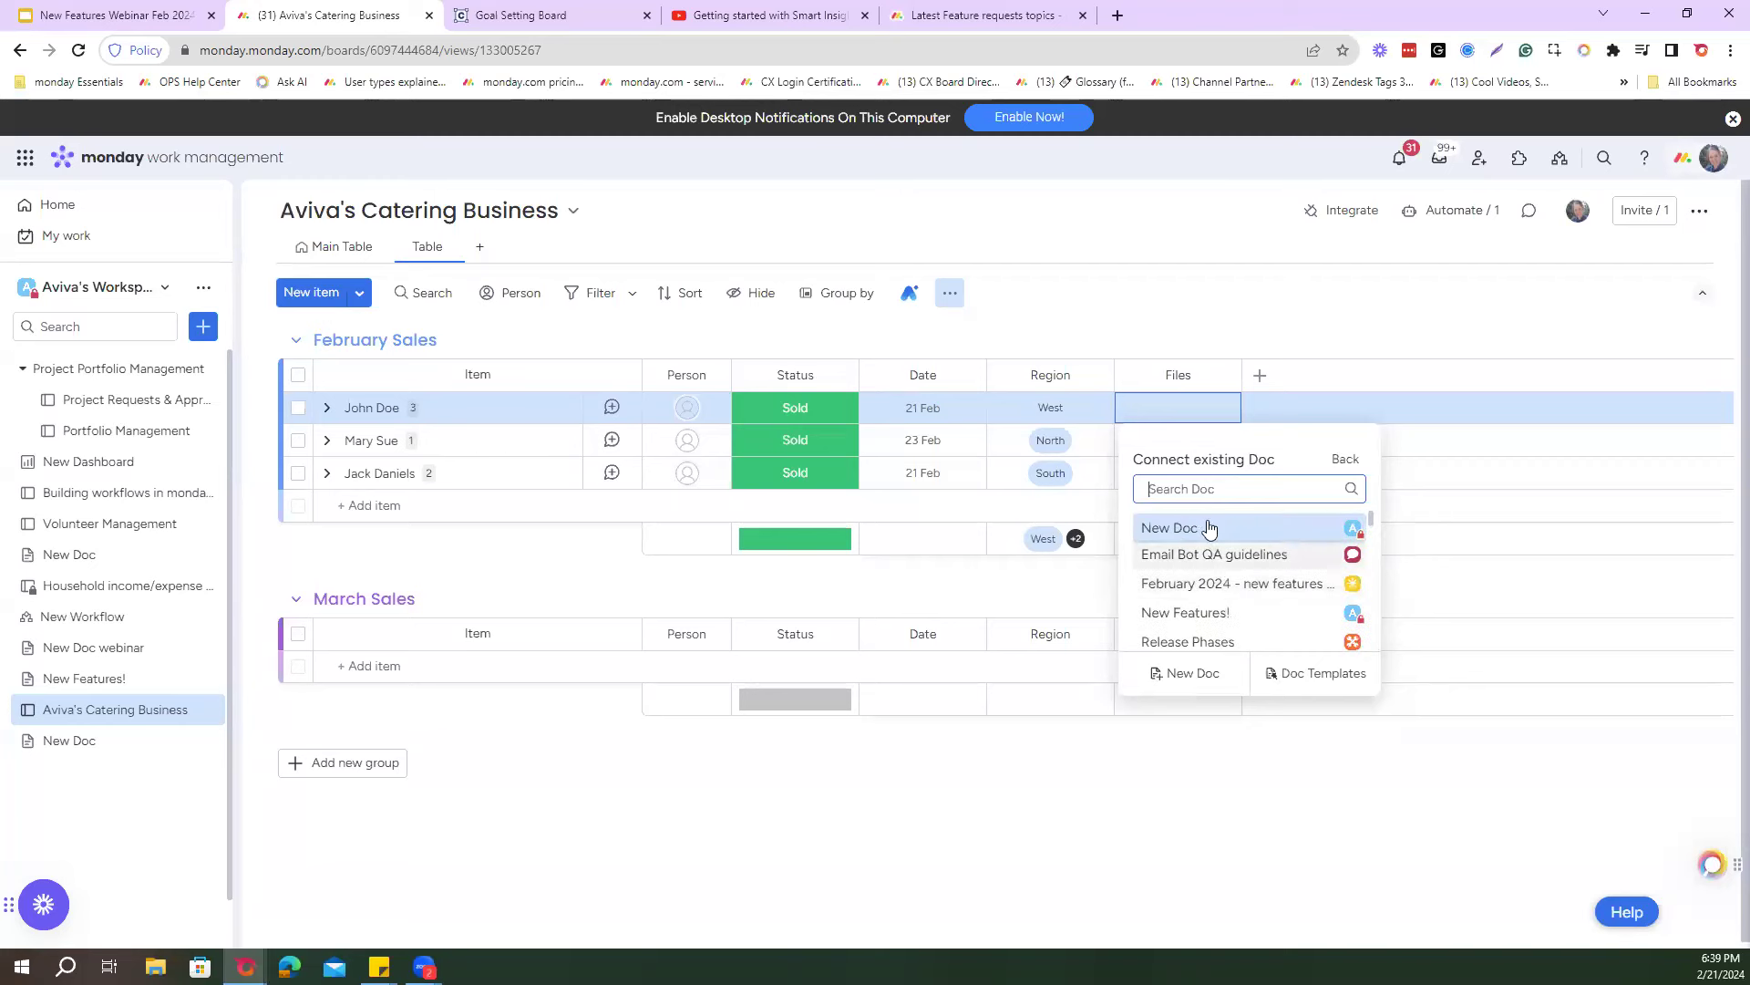
click(1198, 529)
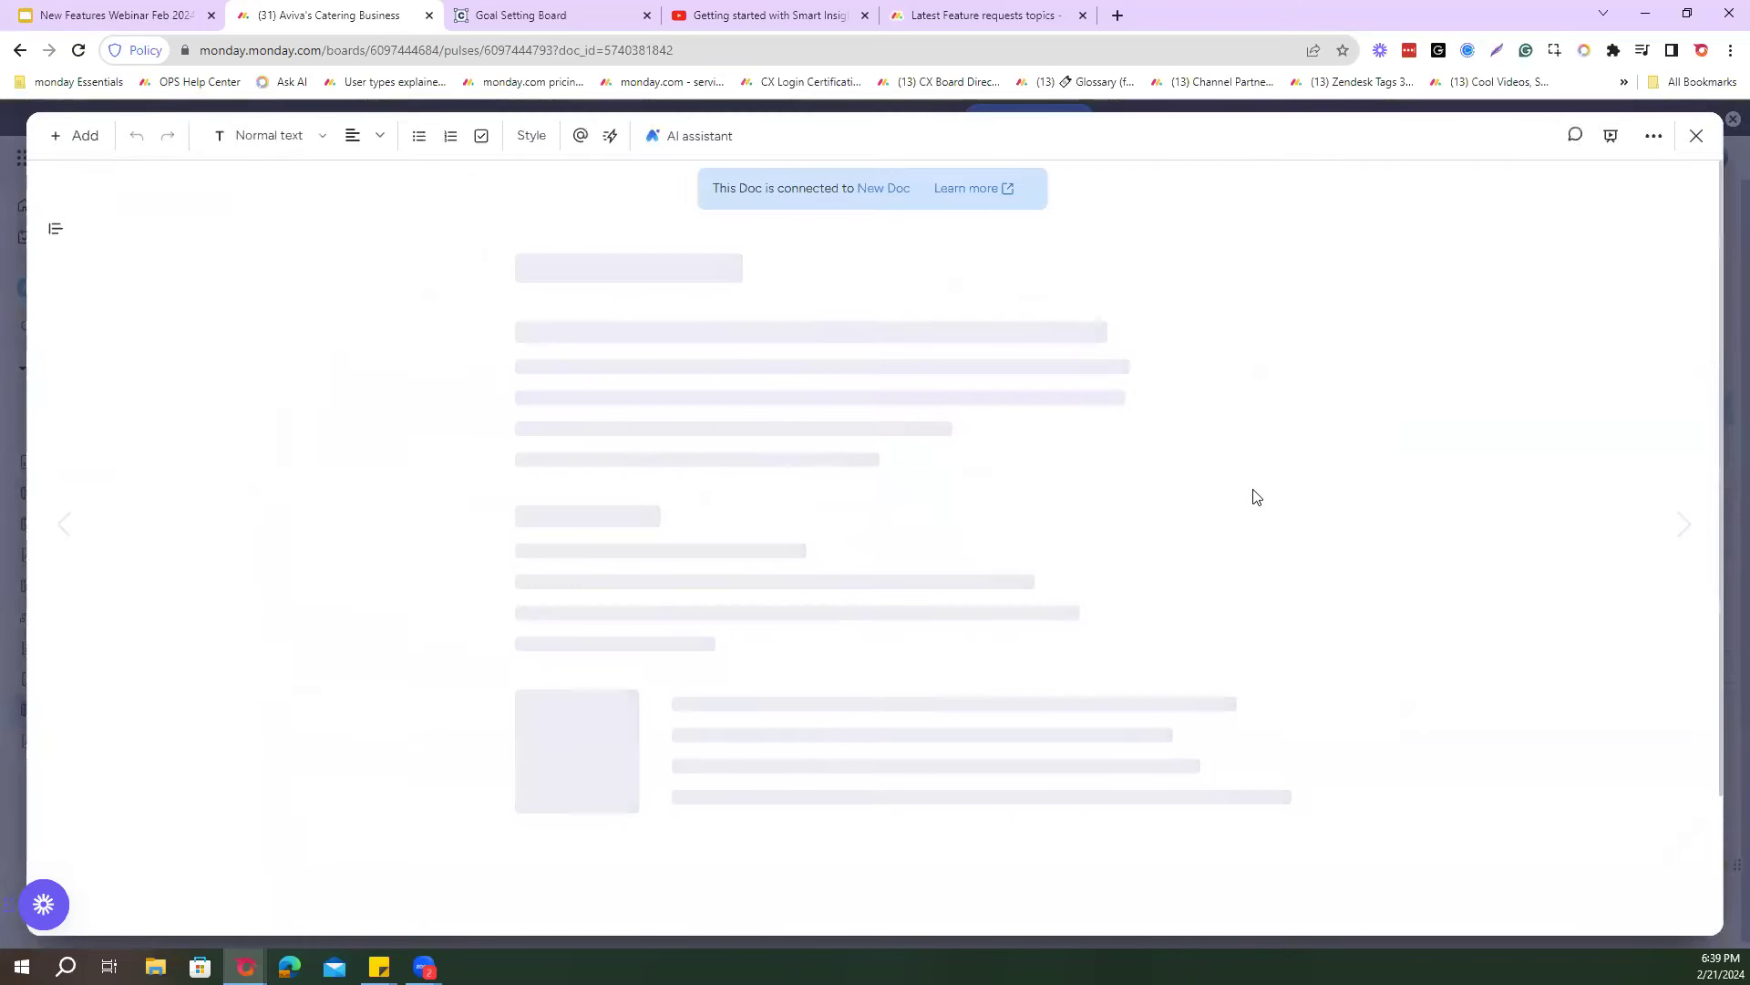
click(1698, 139)
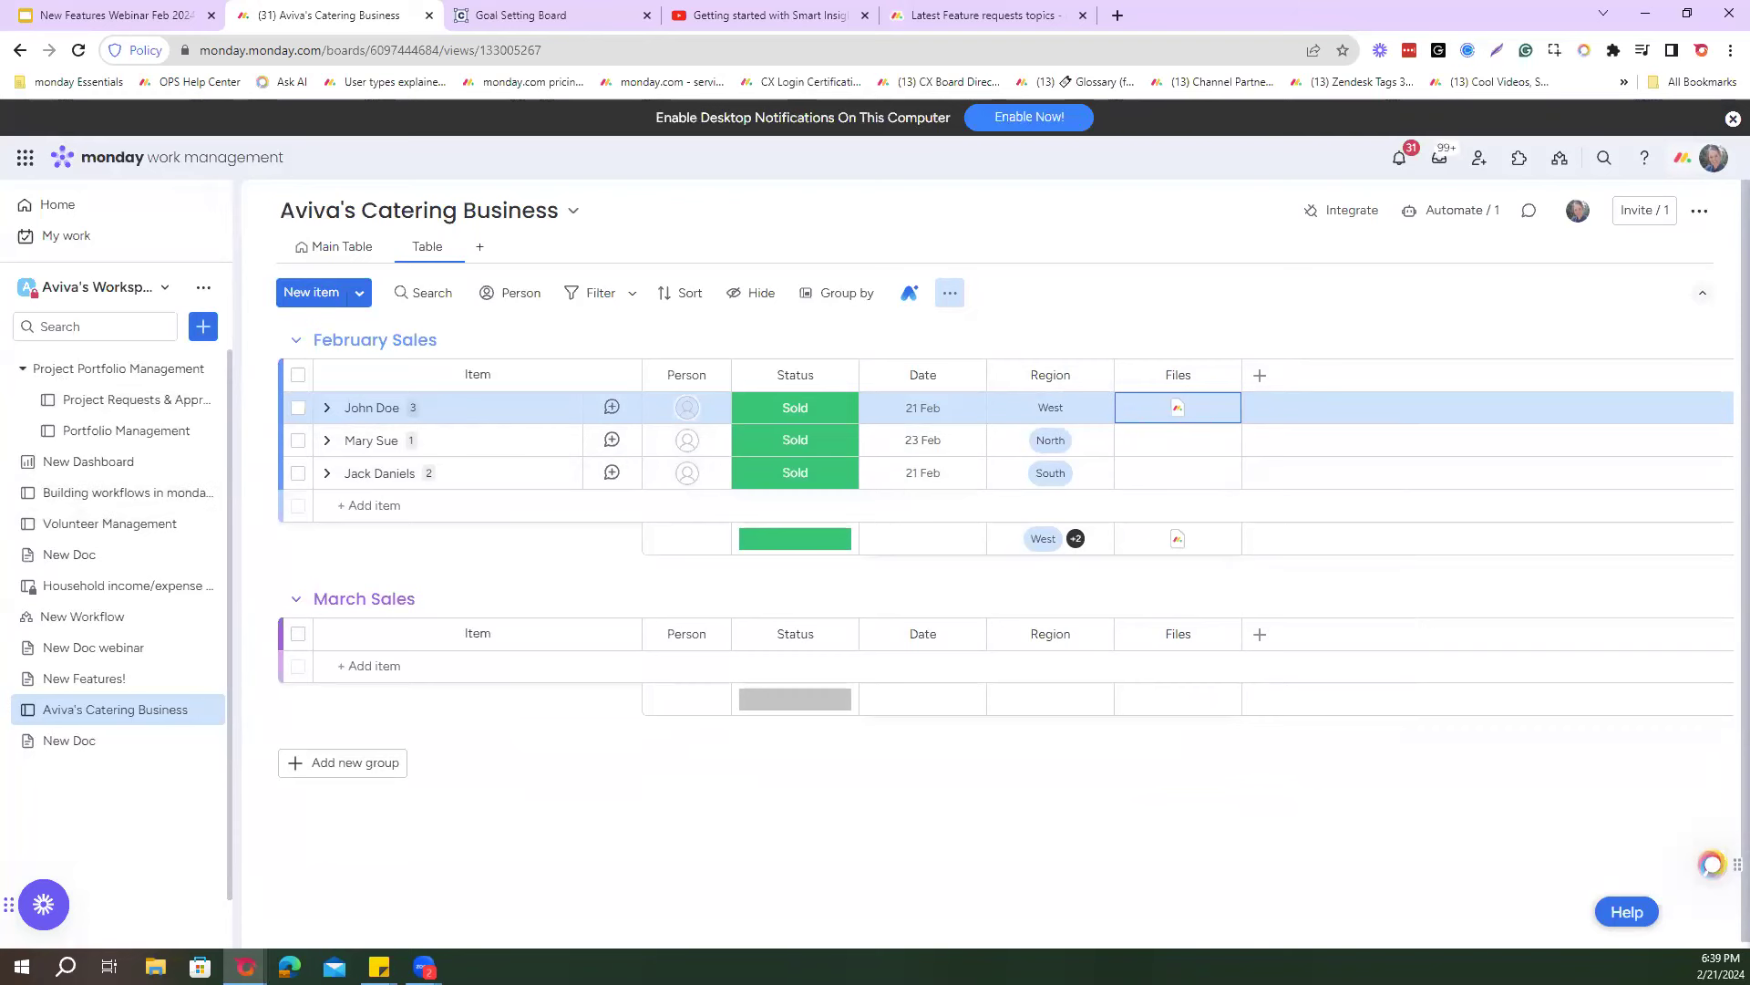
click(1266, 377)
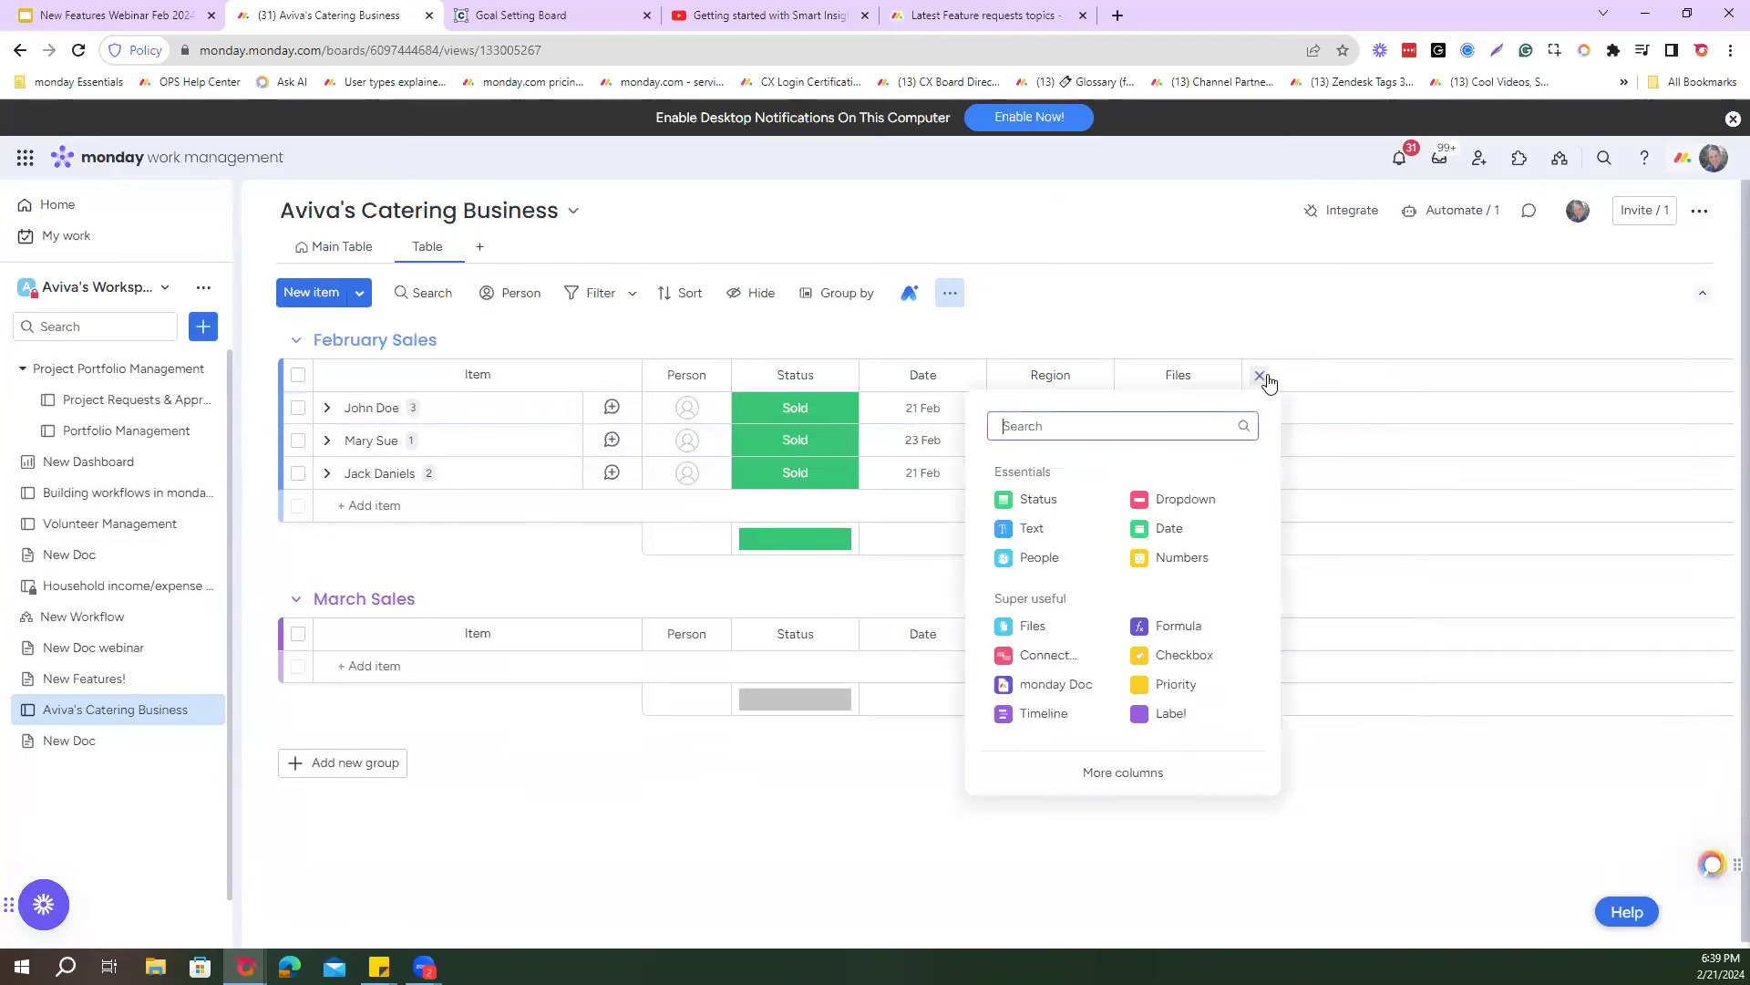
click(1044, 697)
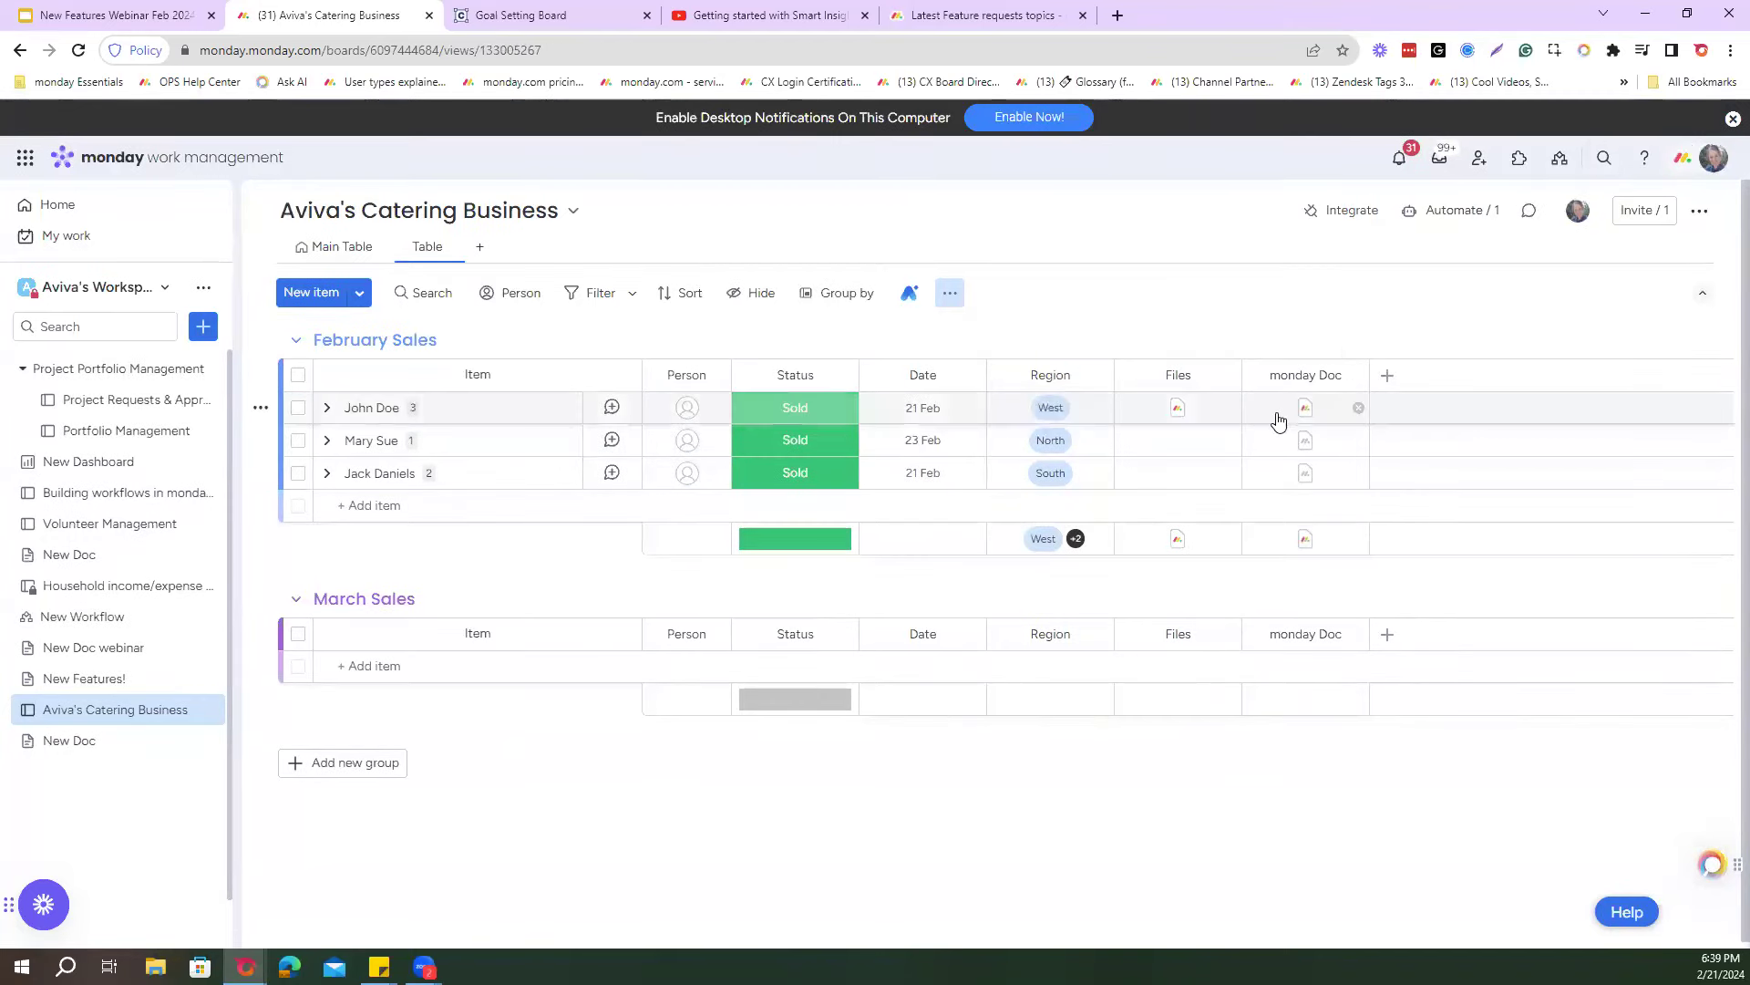
click(1356, 408)
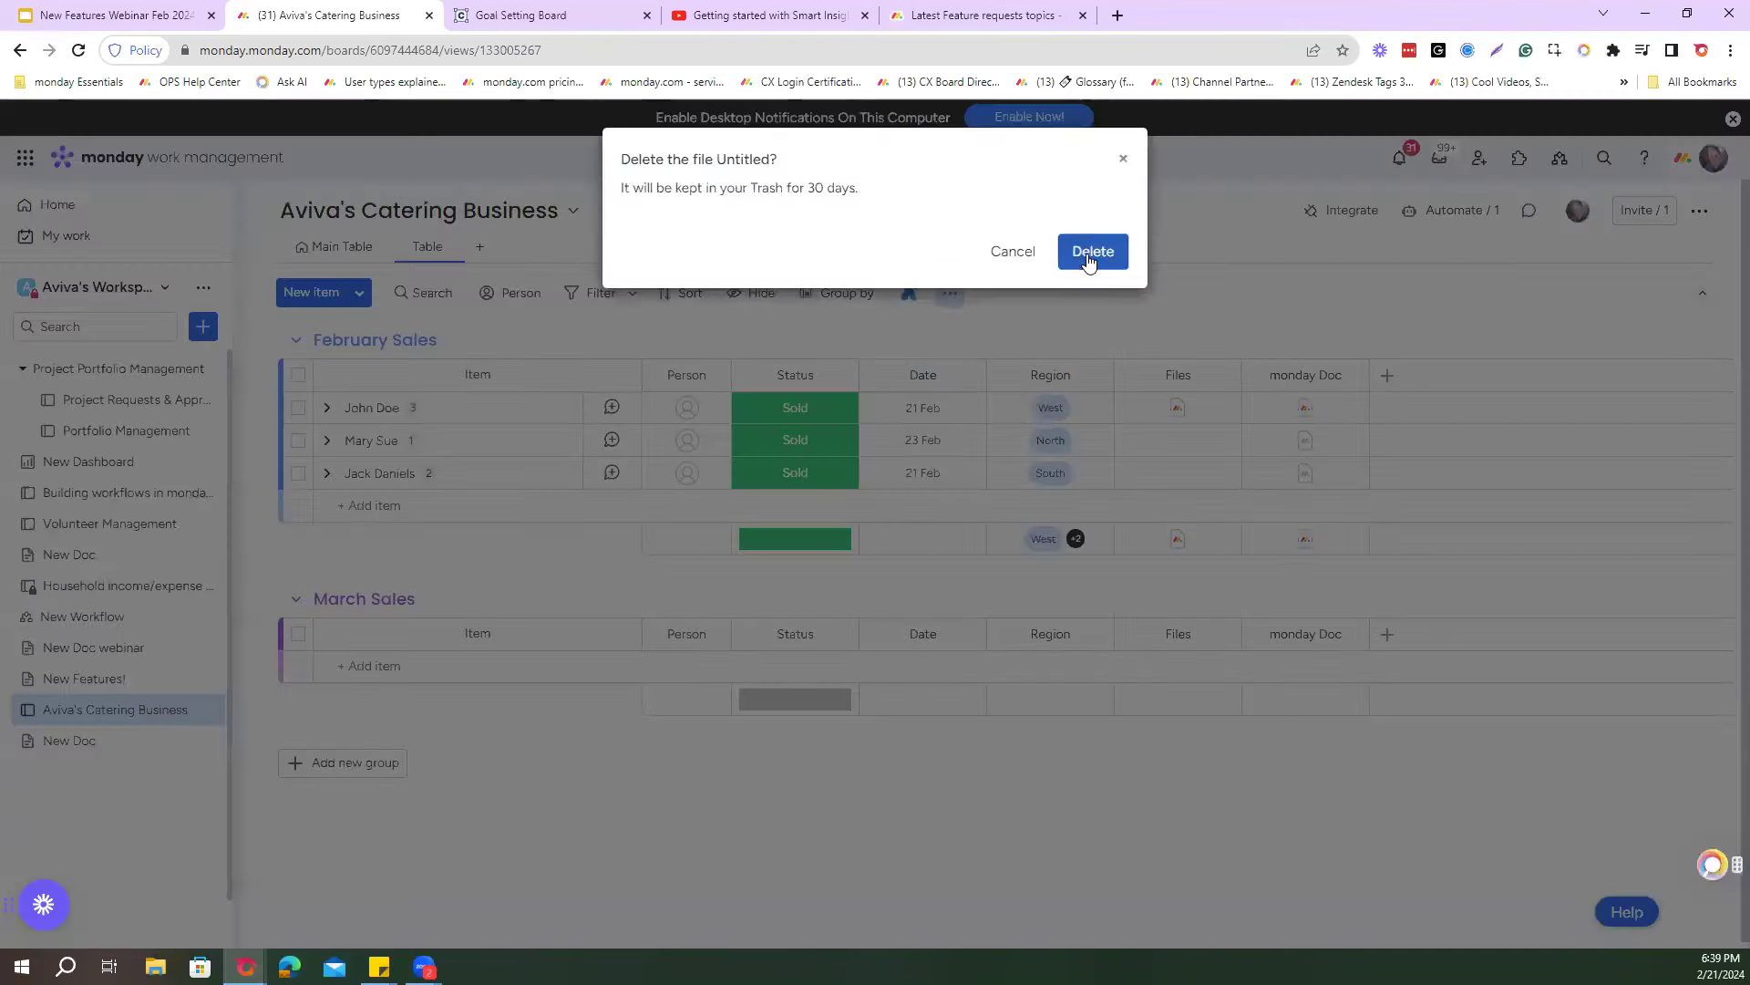
click(1091, 253)
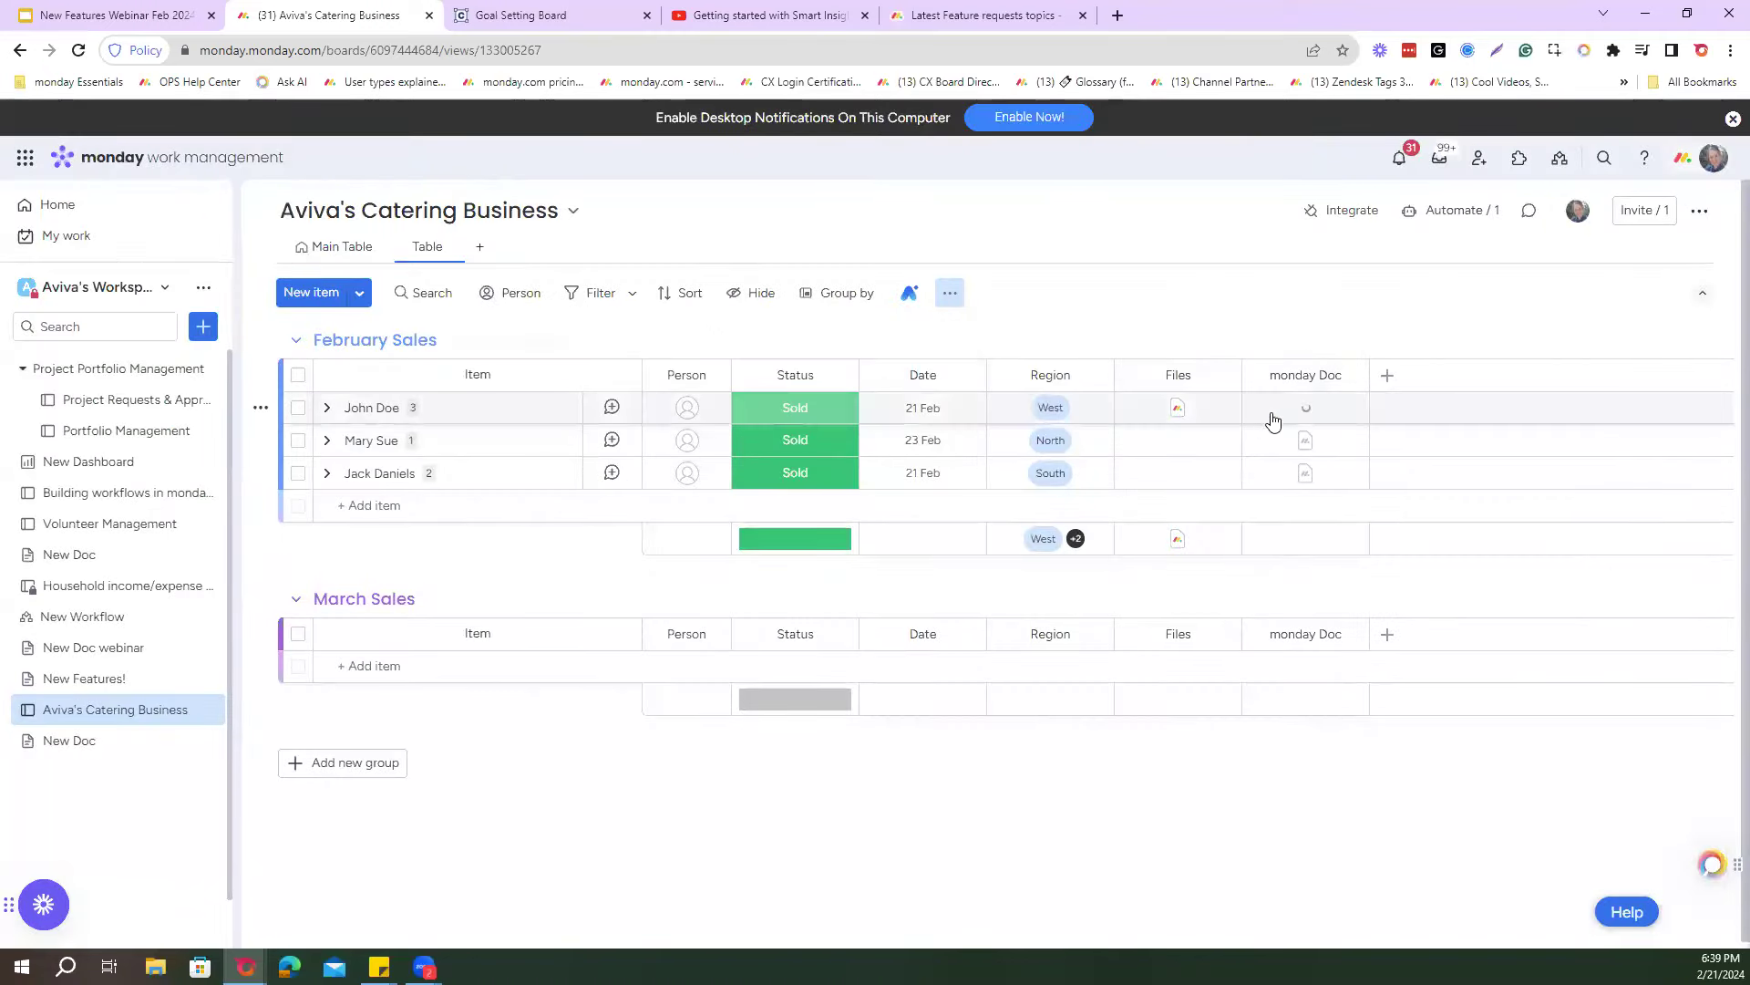
click(1279, 409)
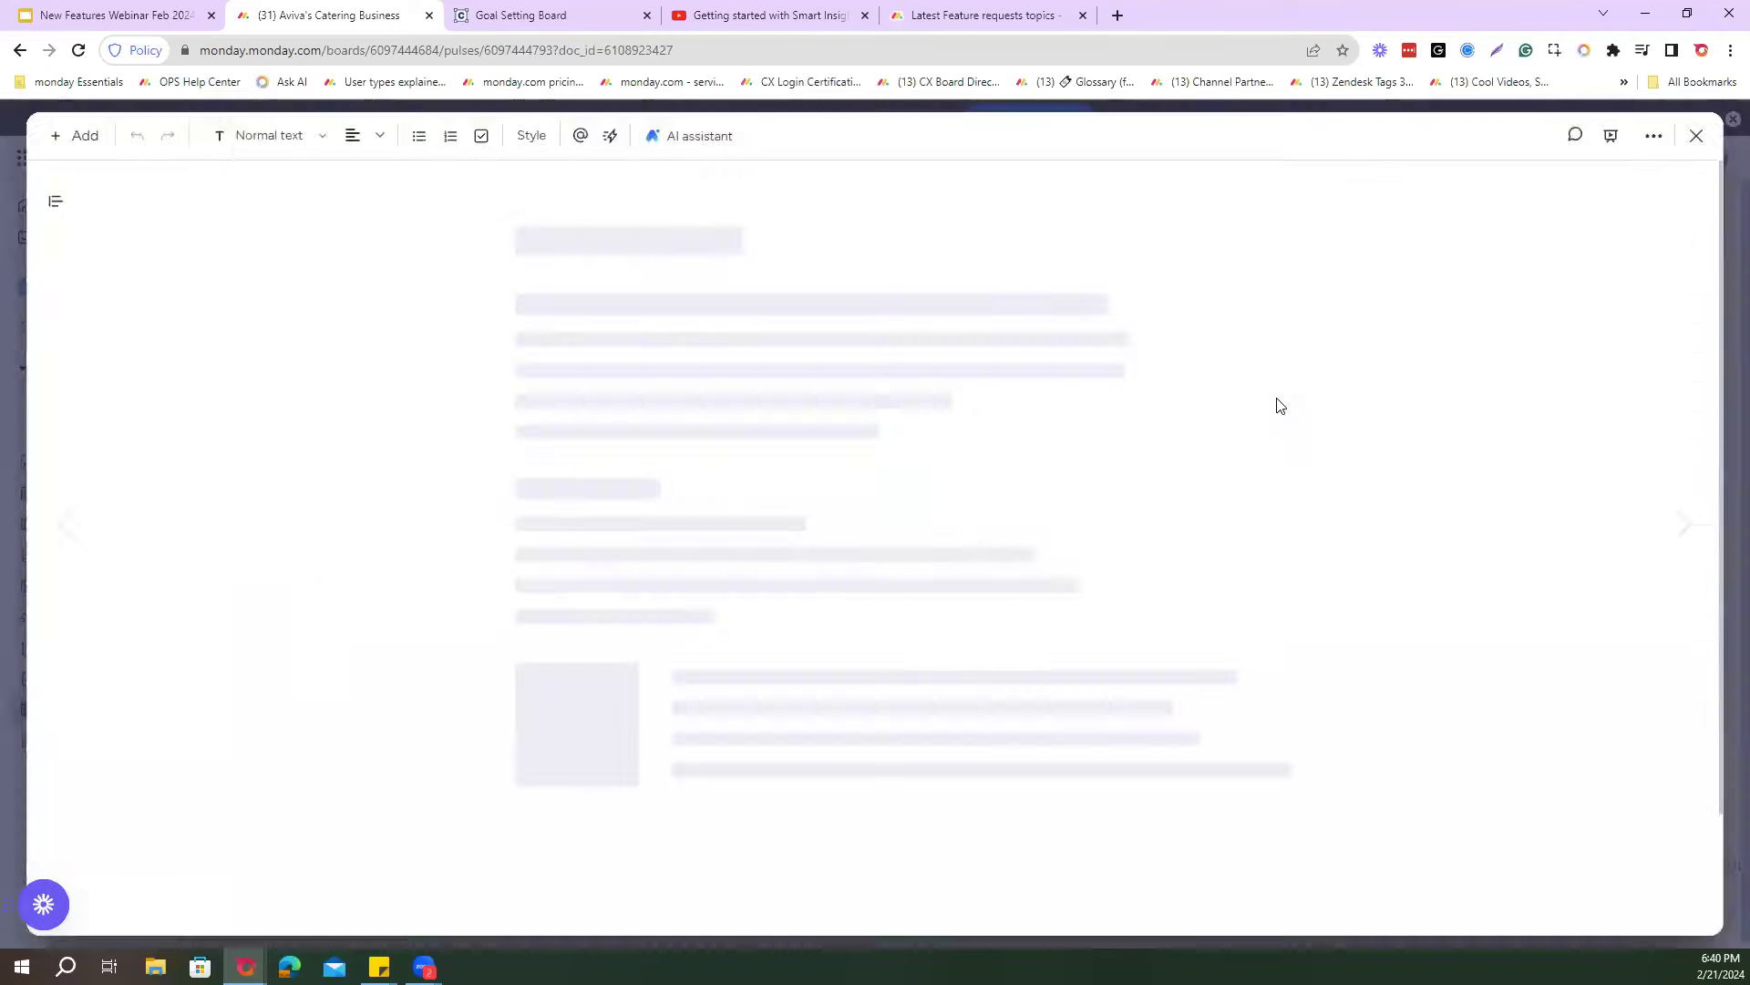
click(1692, 137)
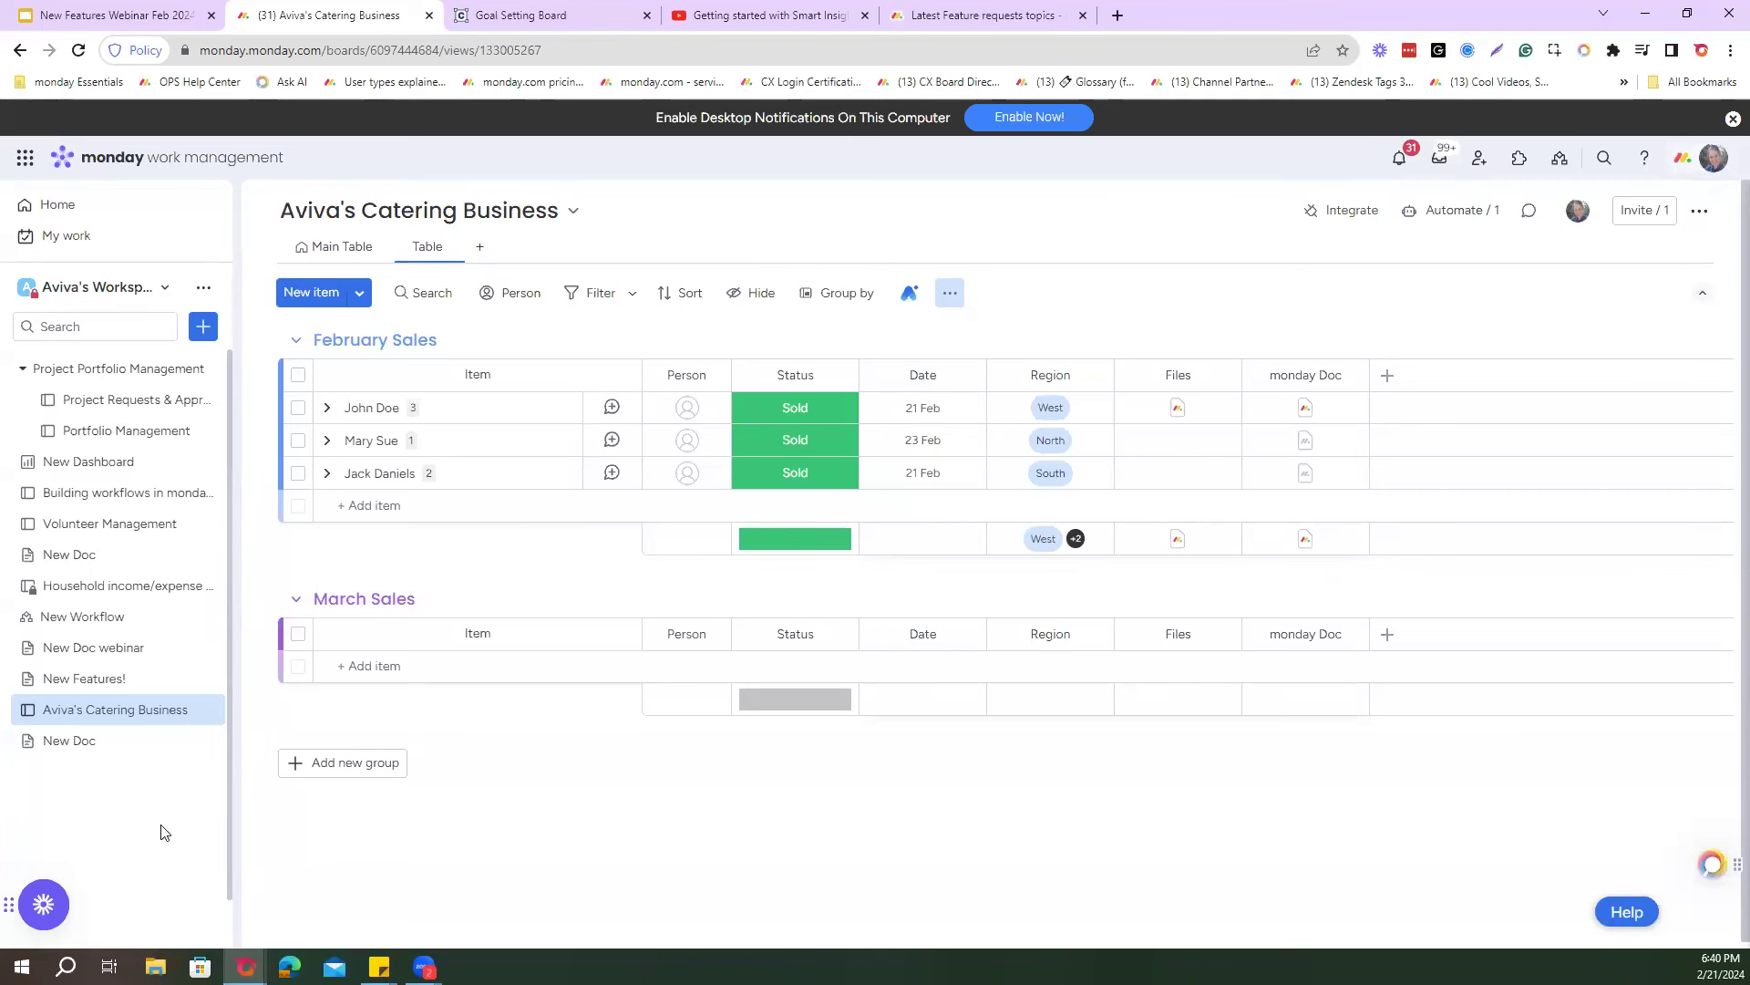
Duplicate the Aviva's Catering Business board from its sidebar menu
click(203, 710)
mouse_move(205, 717)
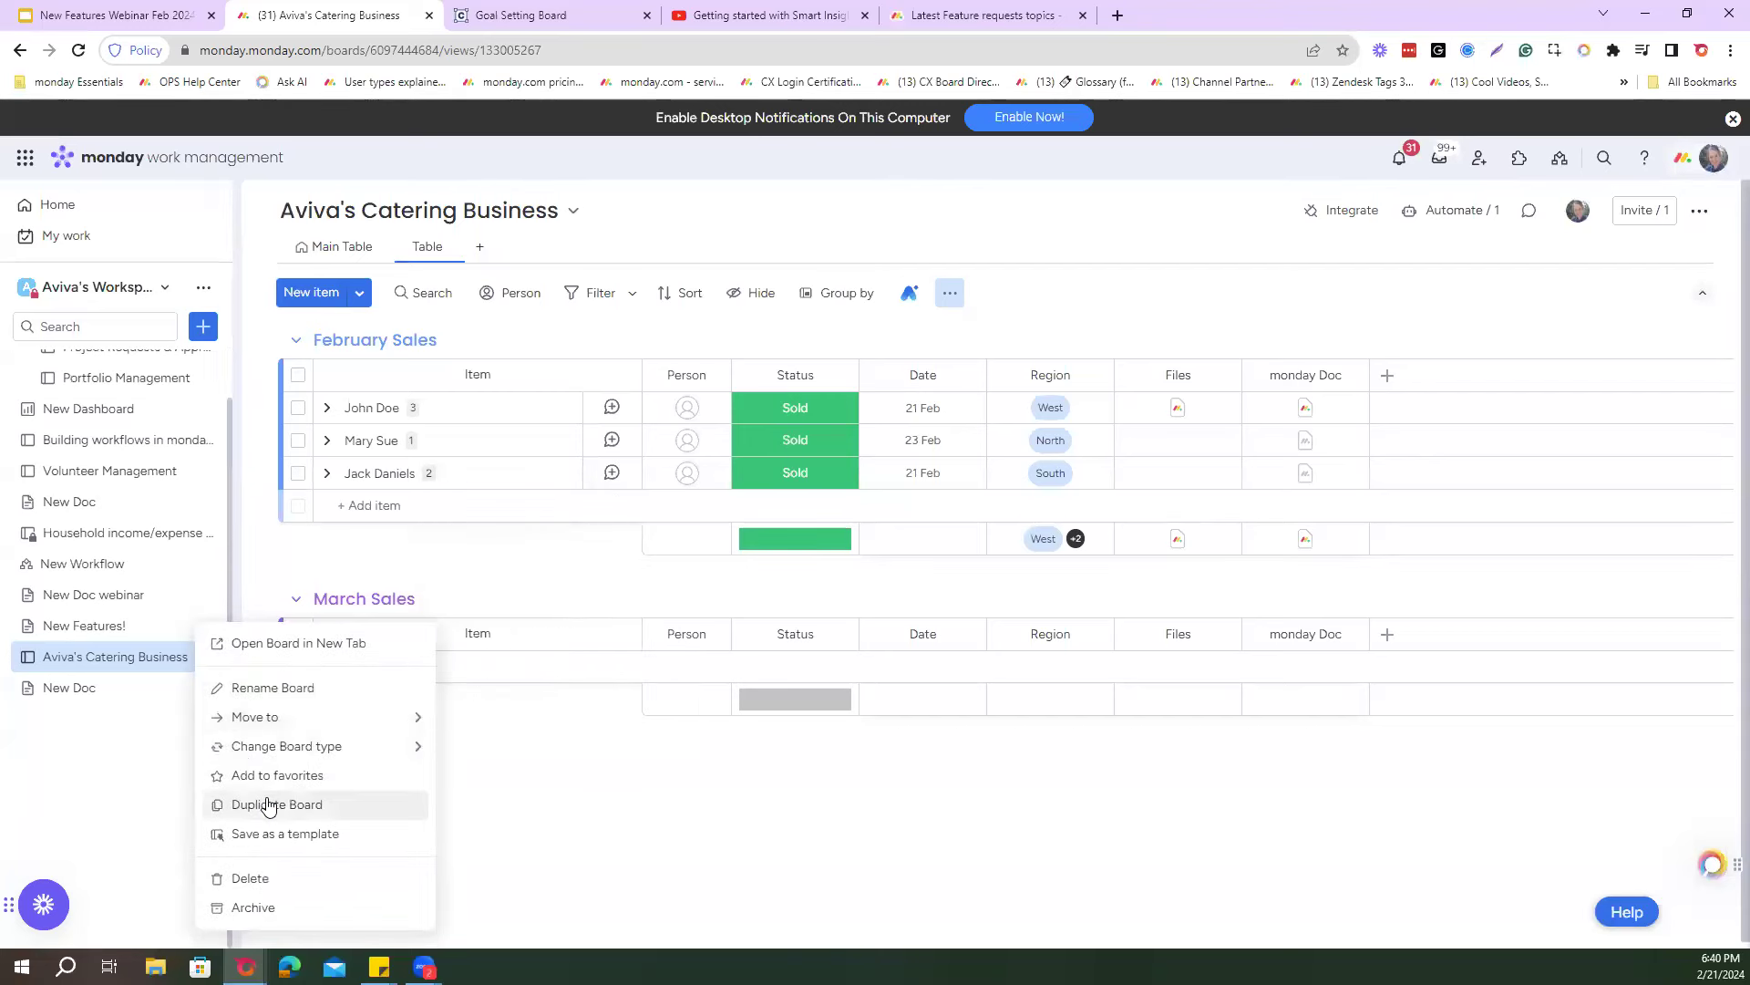
click(301, 802)
click(1002, 686)
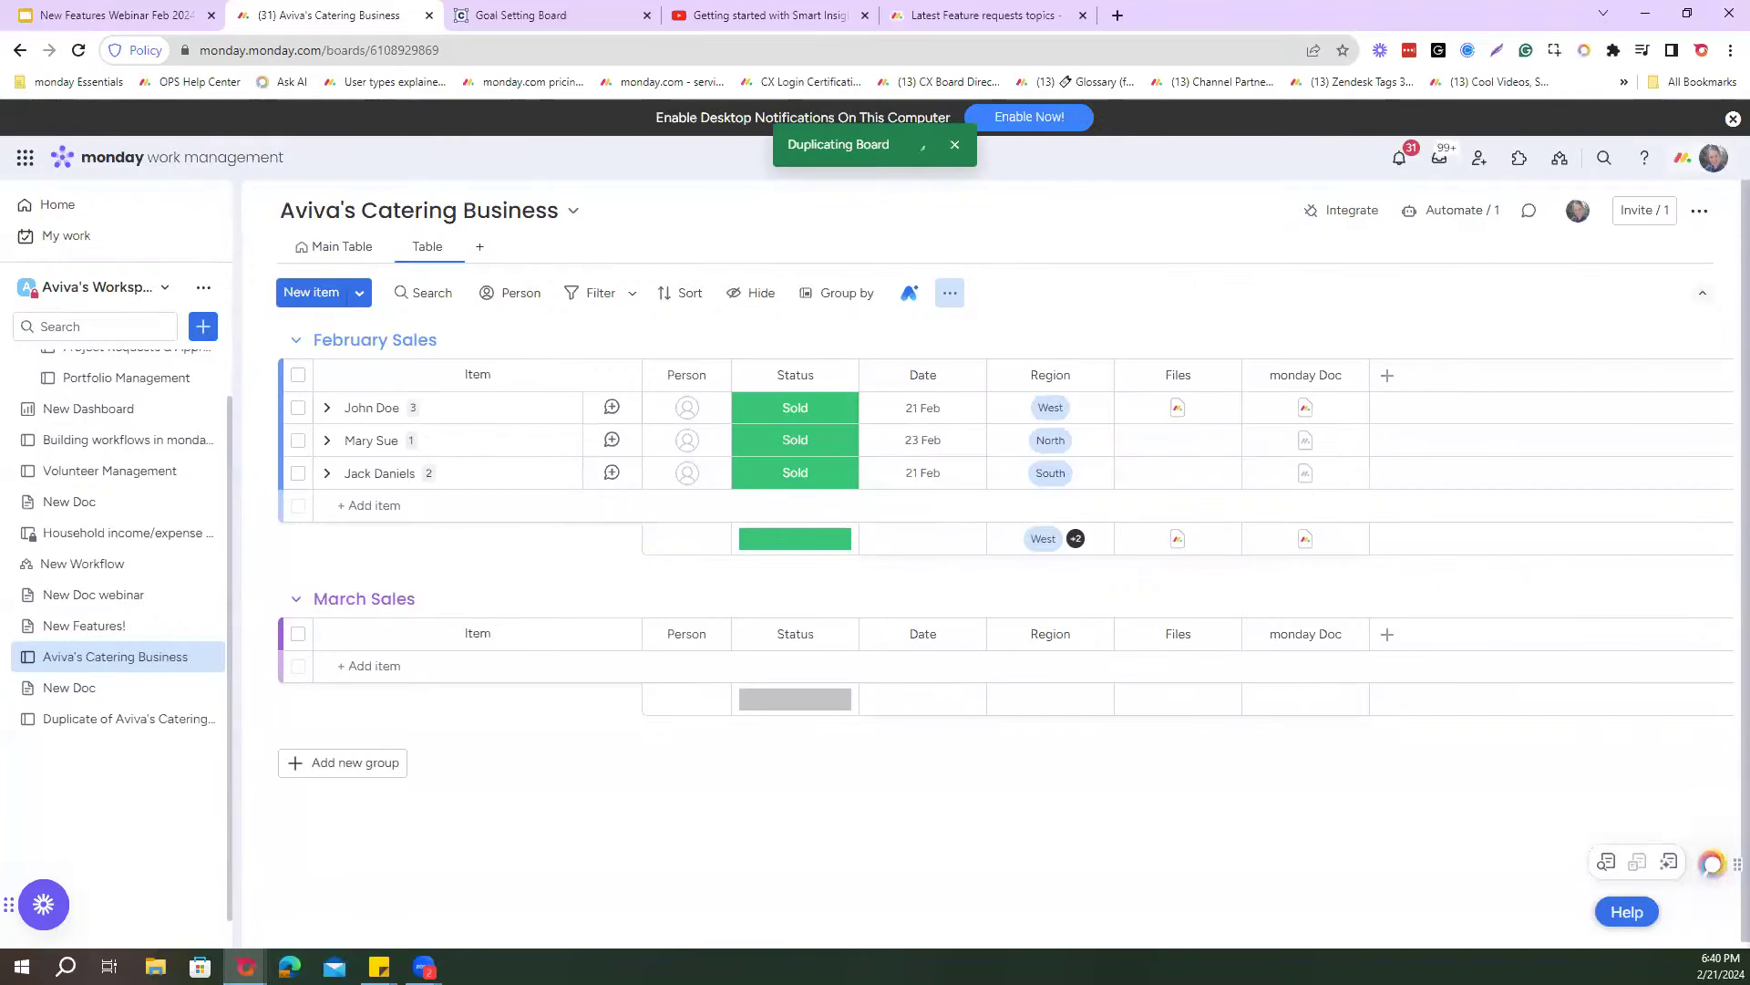
Move Aviva's Catering Business below New Doc in the workspace list and open it
click(107, 688)
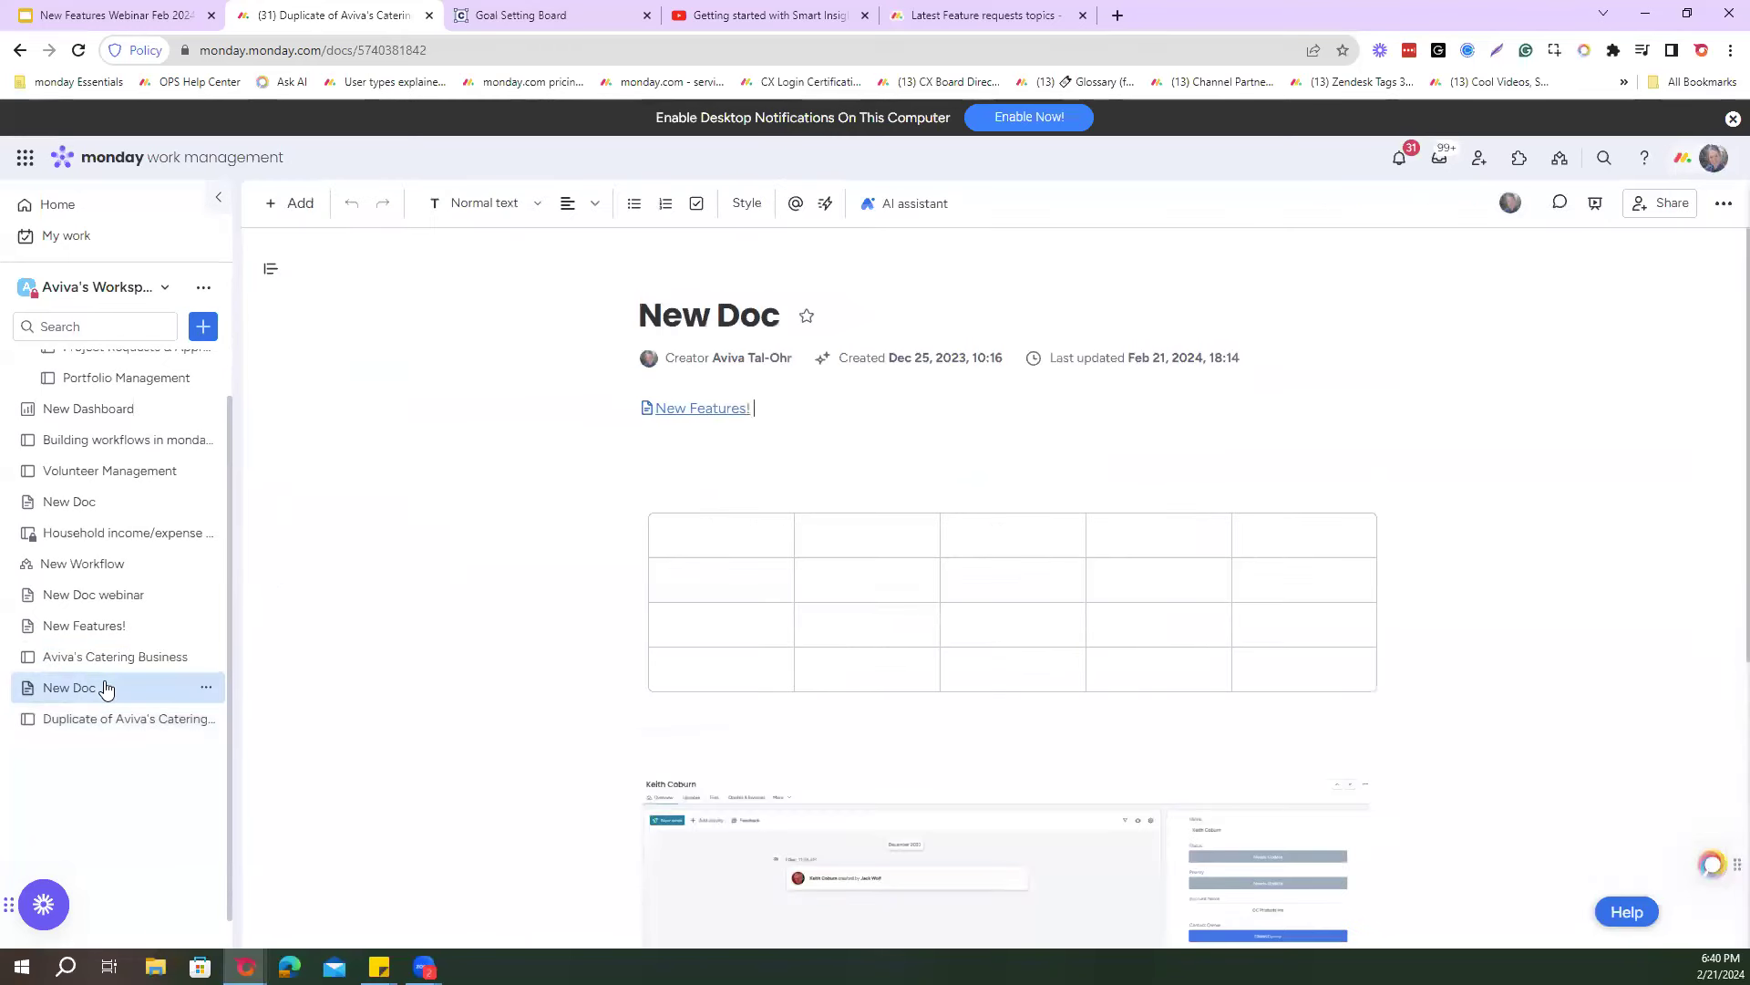
drag(106, 662, 92, 697)
click(106, 693)
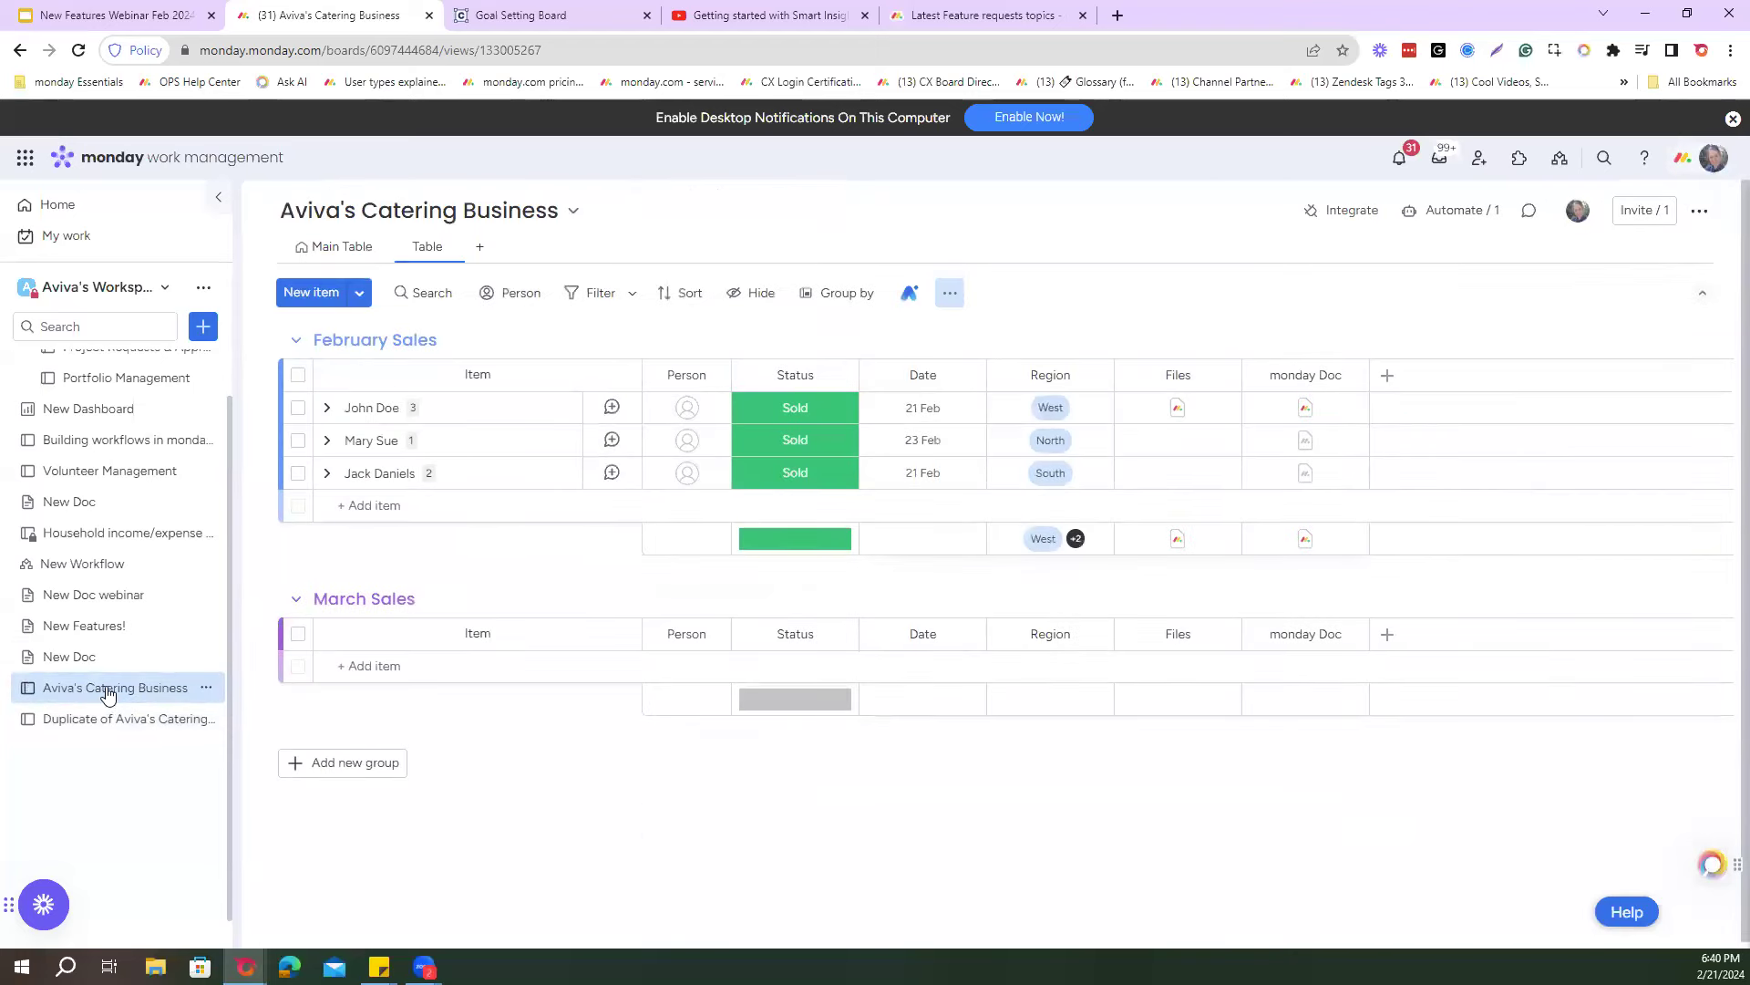
Start a custom automation triggered when an item is created
click(1448, 223)
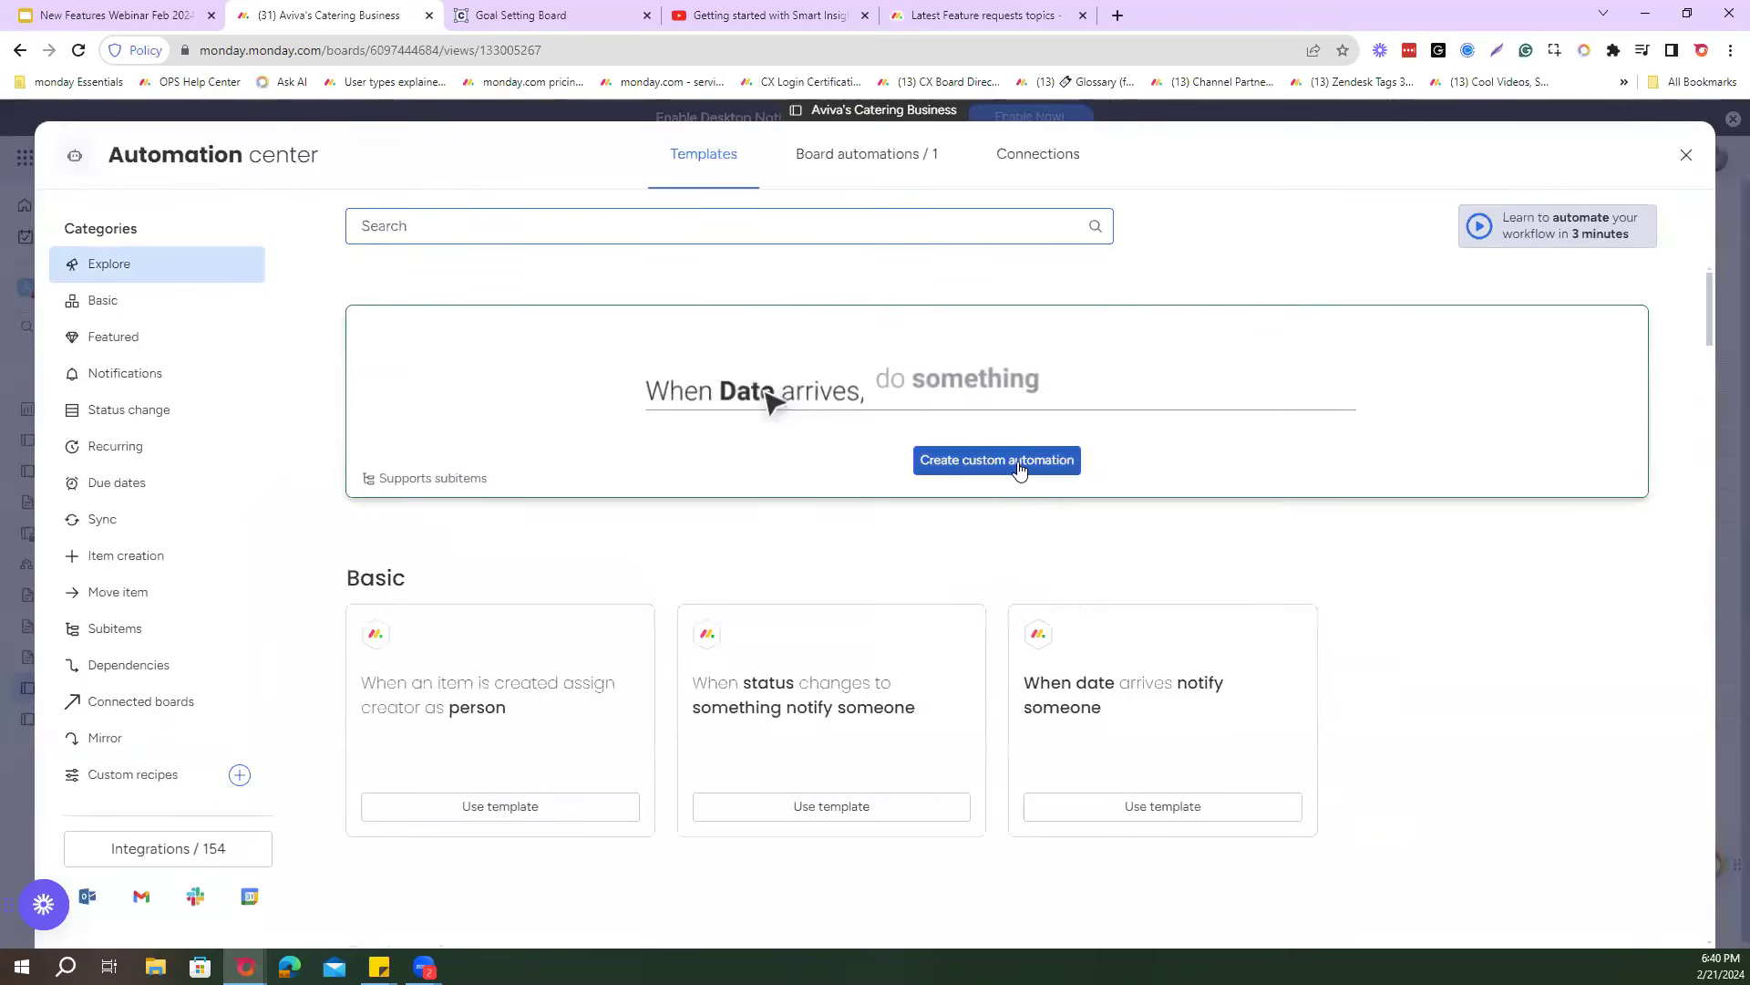
click(1014, 462)
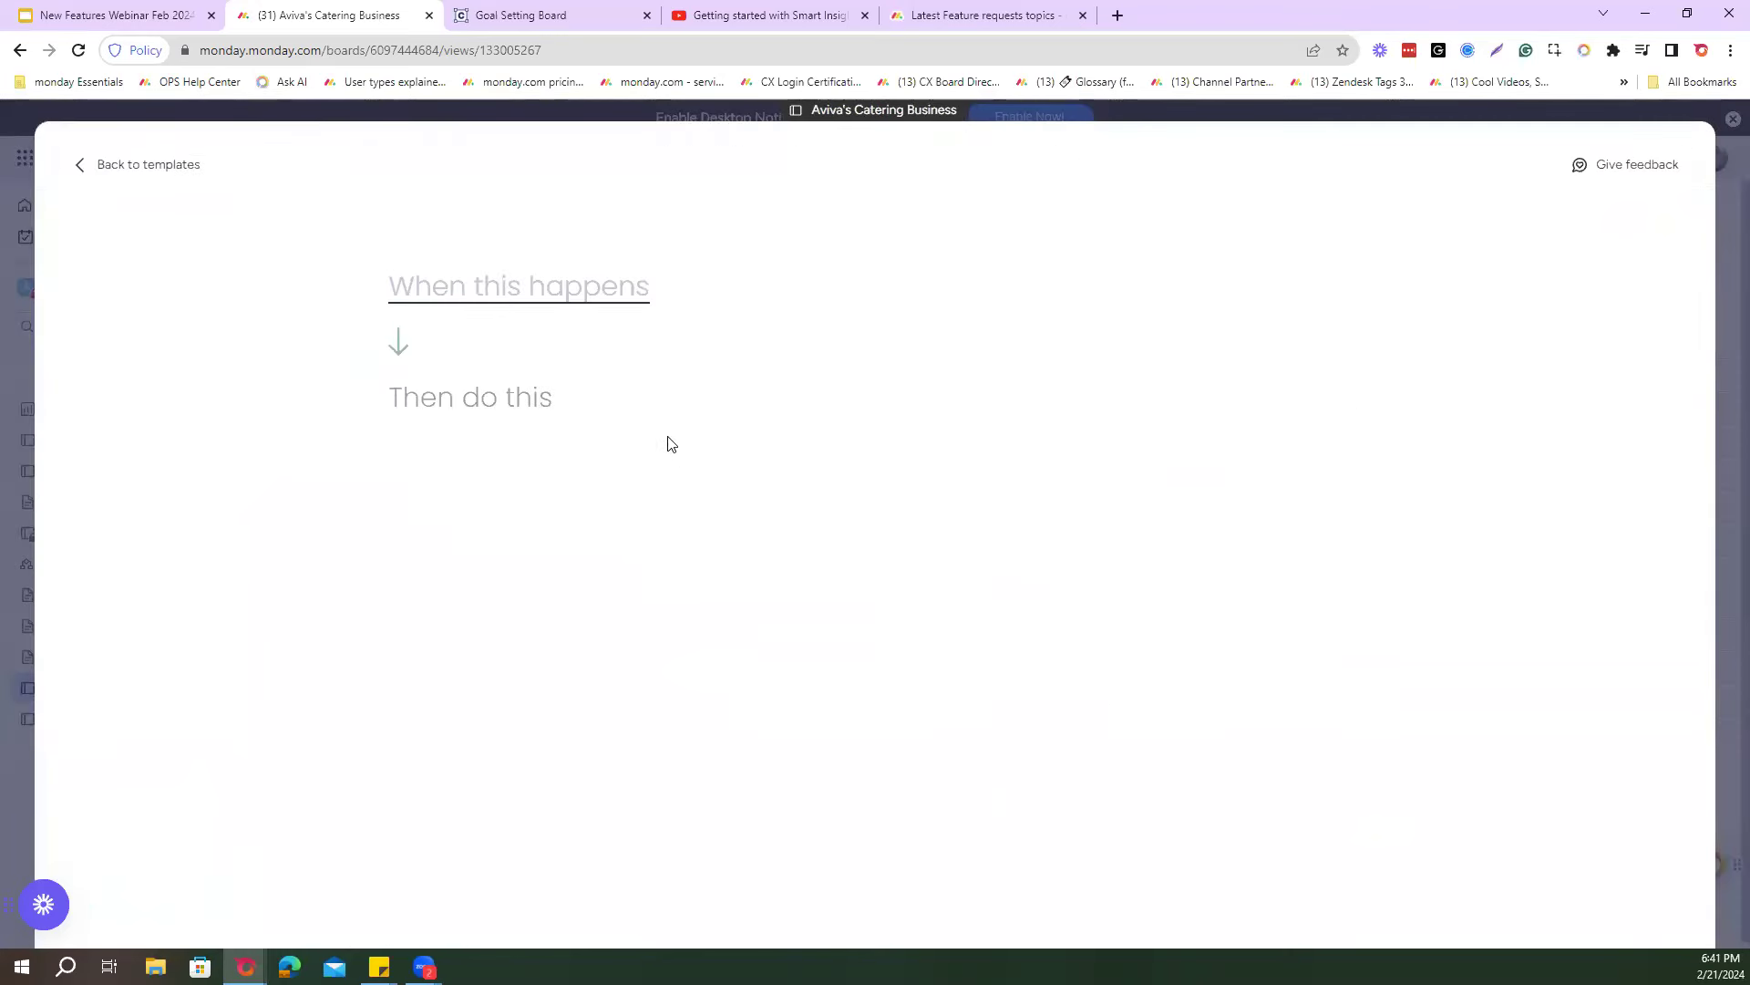
click(413, 301)
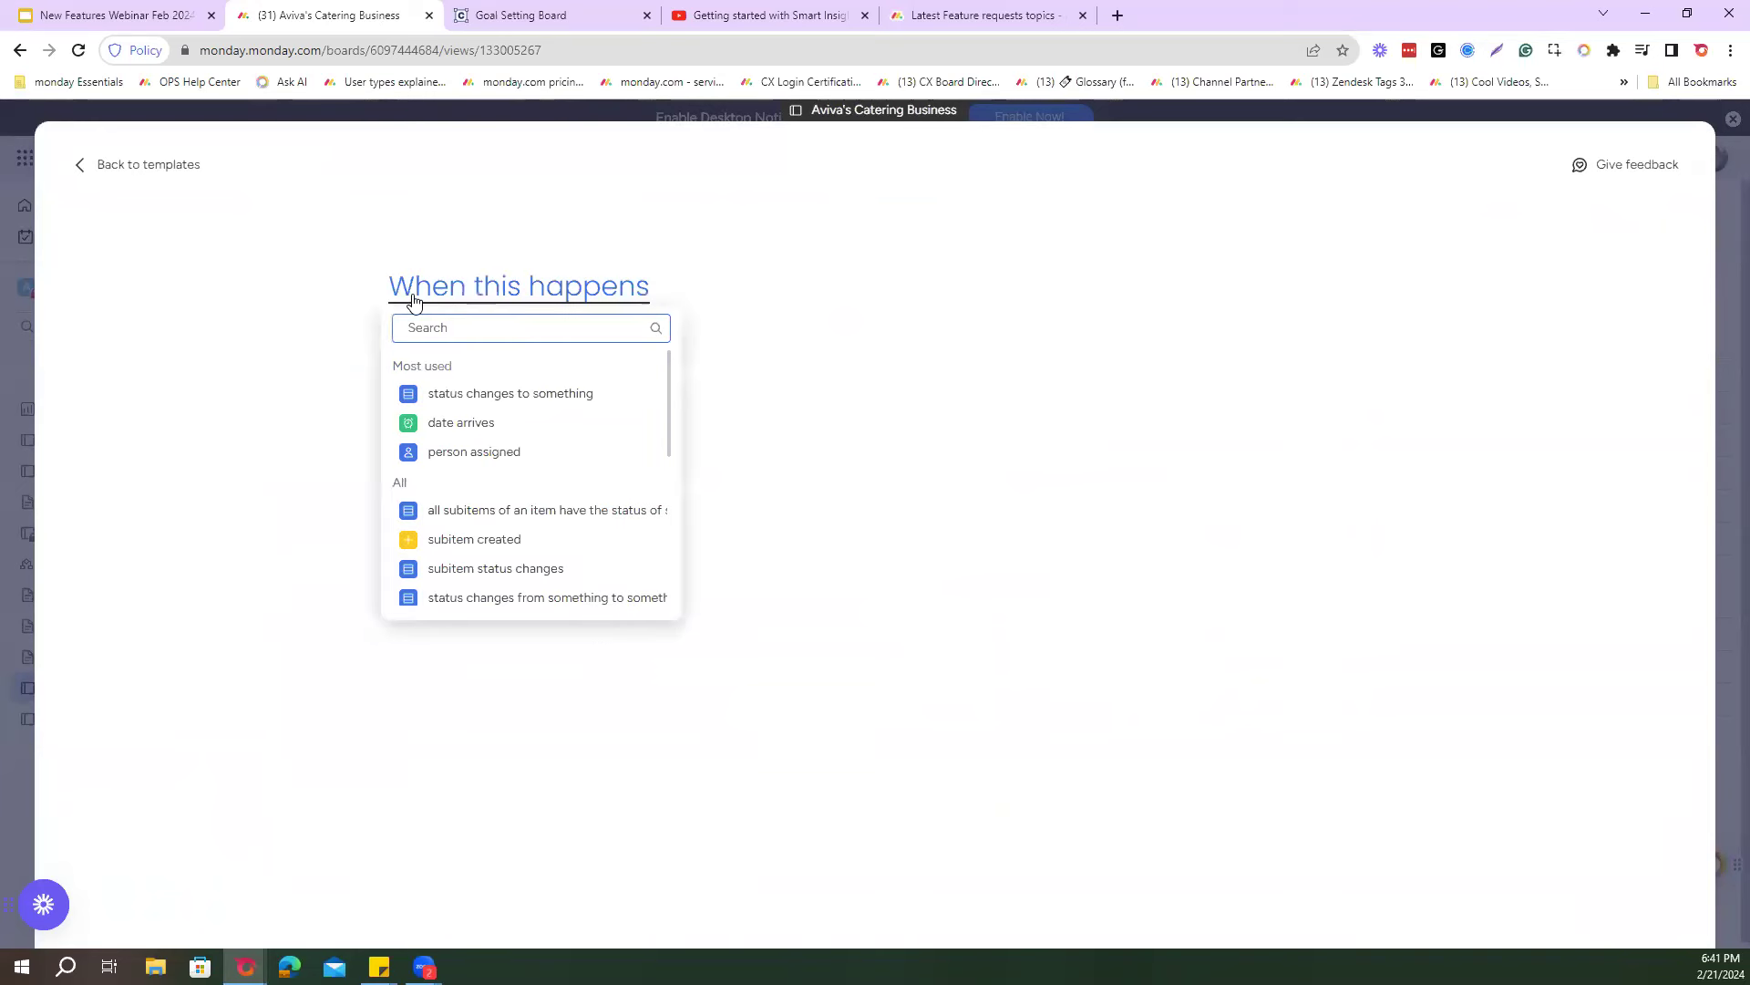
scroll(536, 508, down, 3)
scroll(538, 515, up, 3)
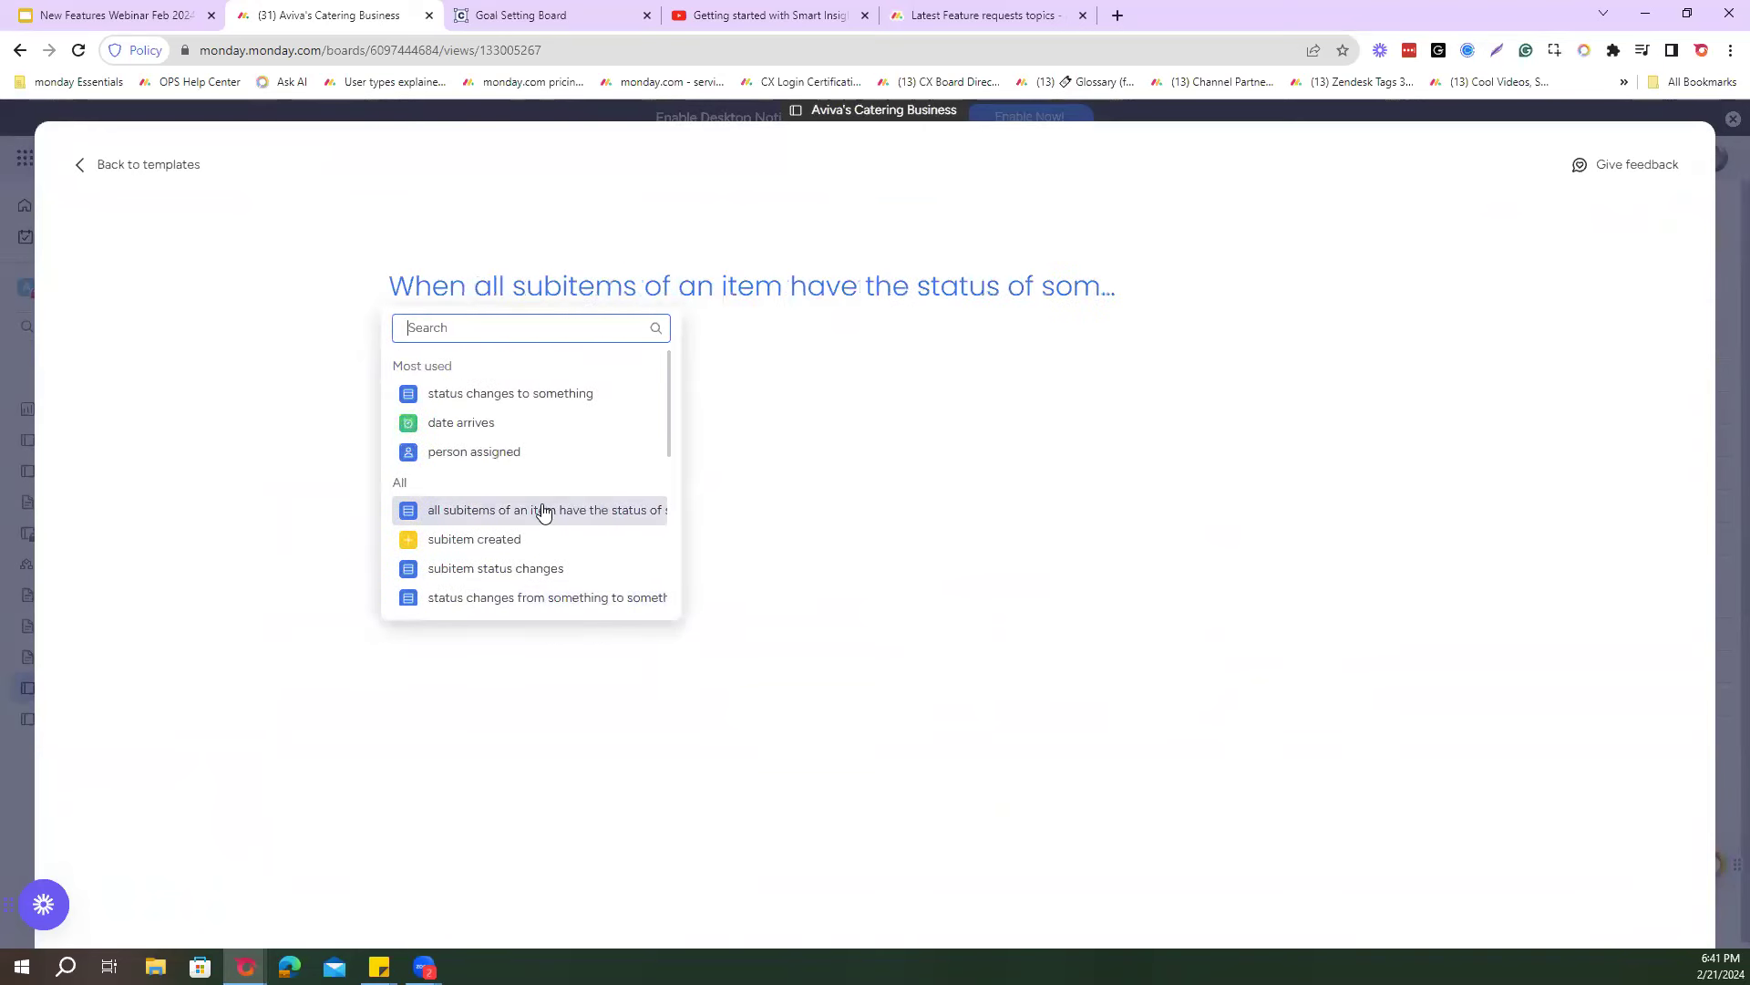
scroll(539, 511, down, 5)
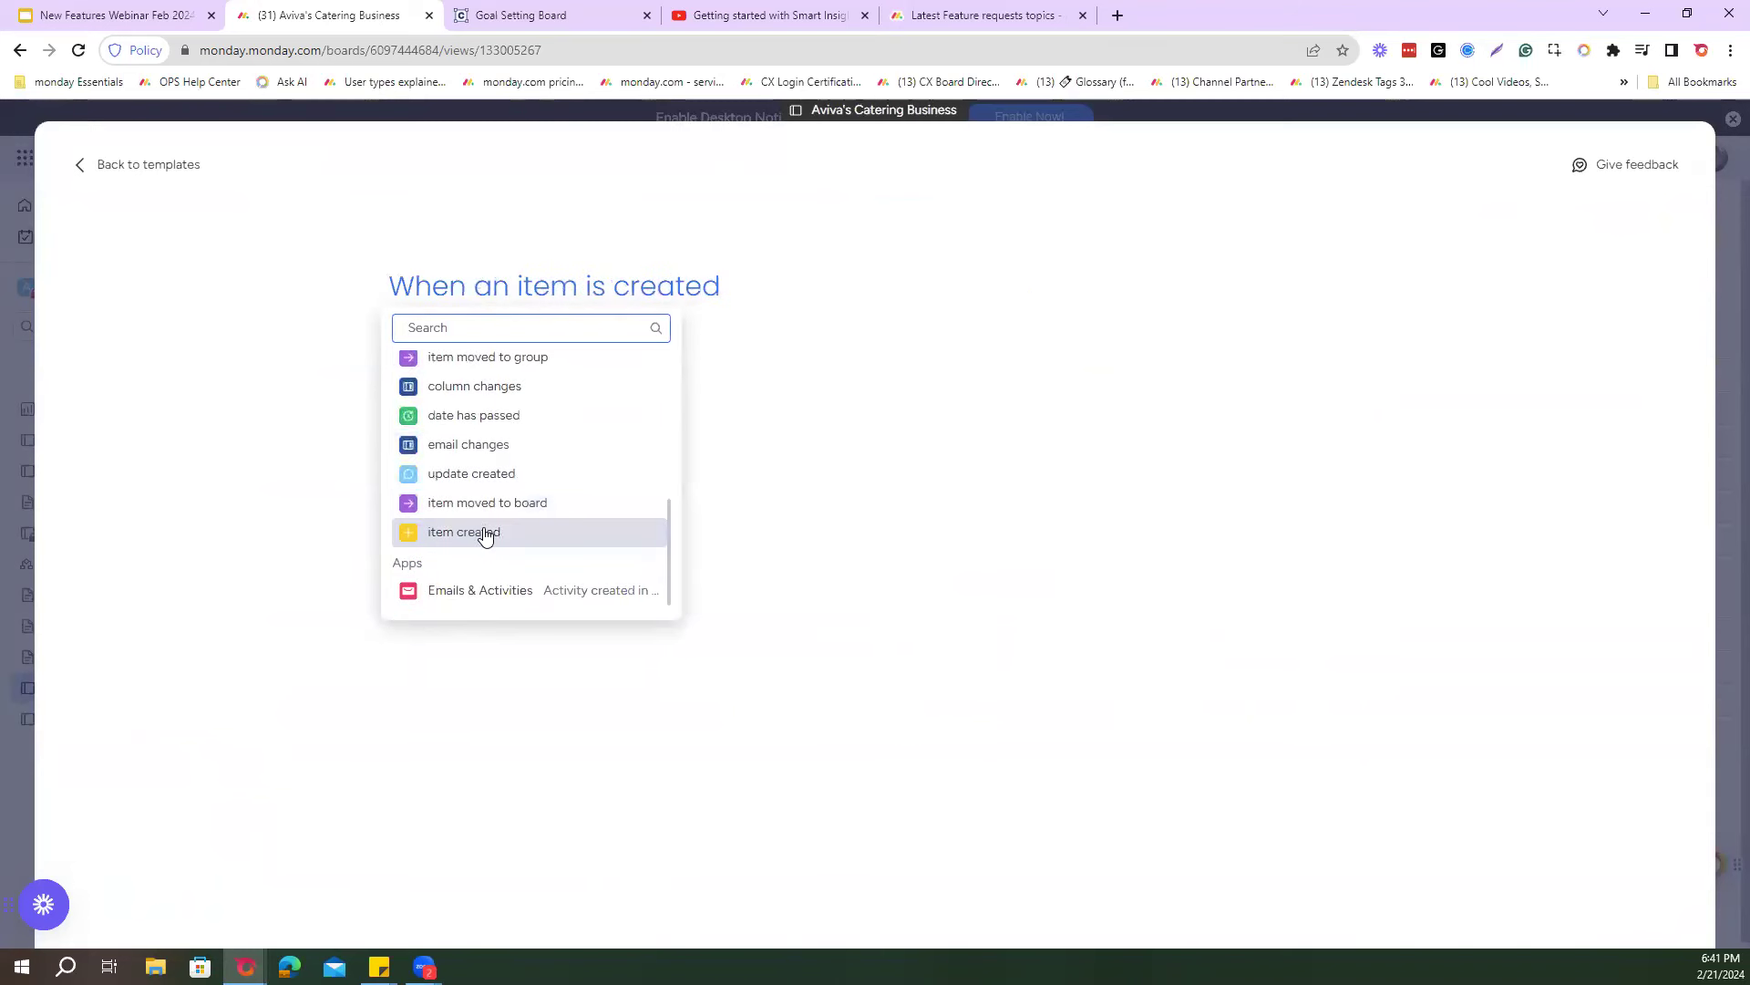
click(484, 536)
Set the action to create an item in the Duplicate of Aviva's Catering Business board
scroll(532, 566, down, 4)
scroll(531, 566, down, 5)
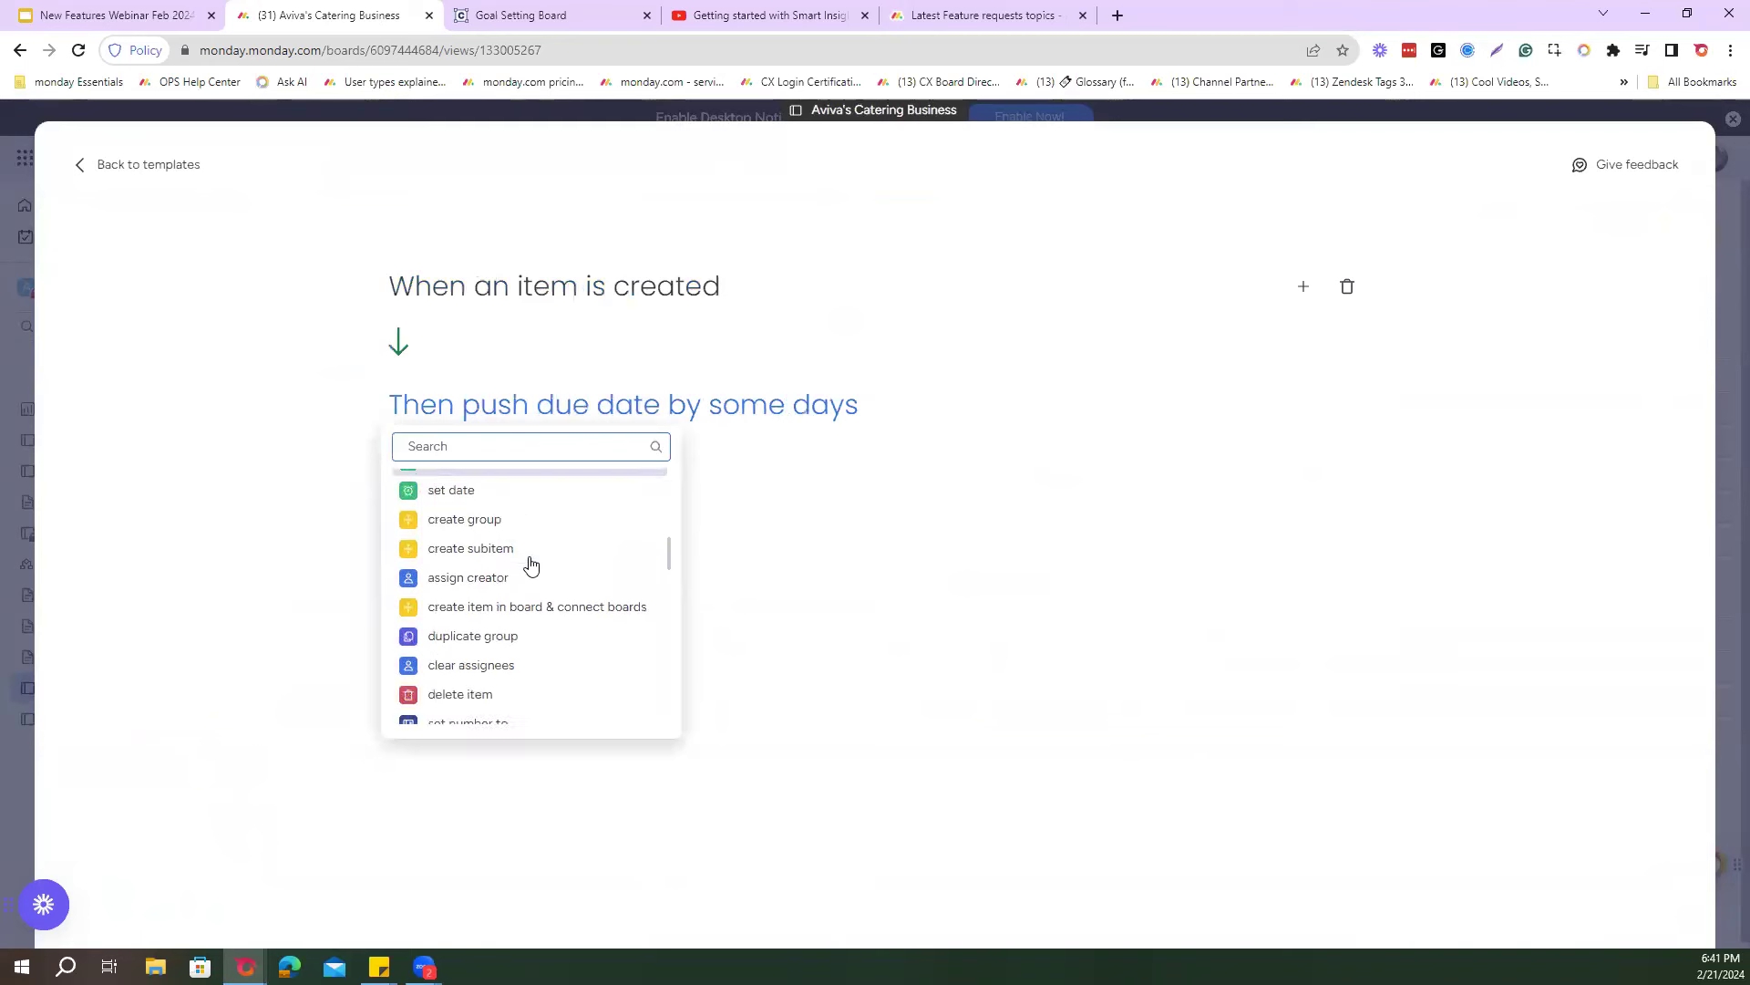
scroll(528, 570, down, 5)
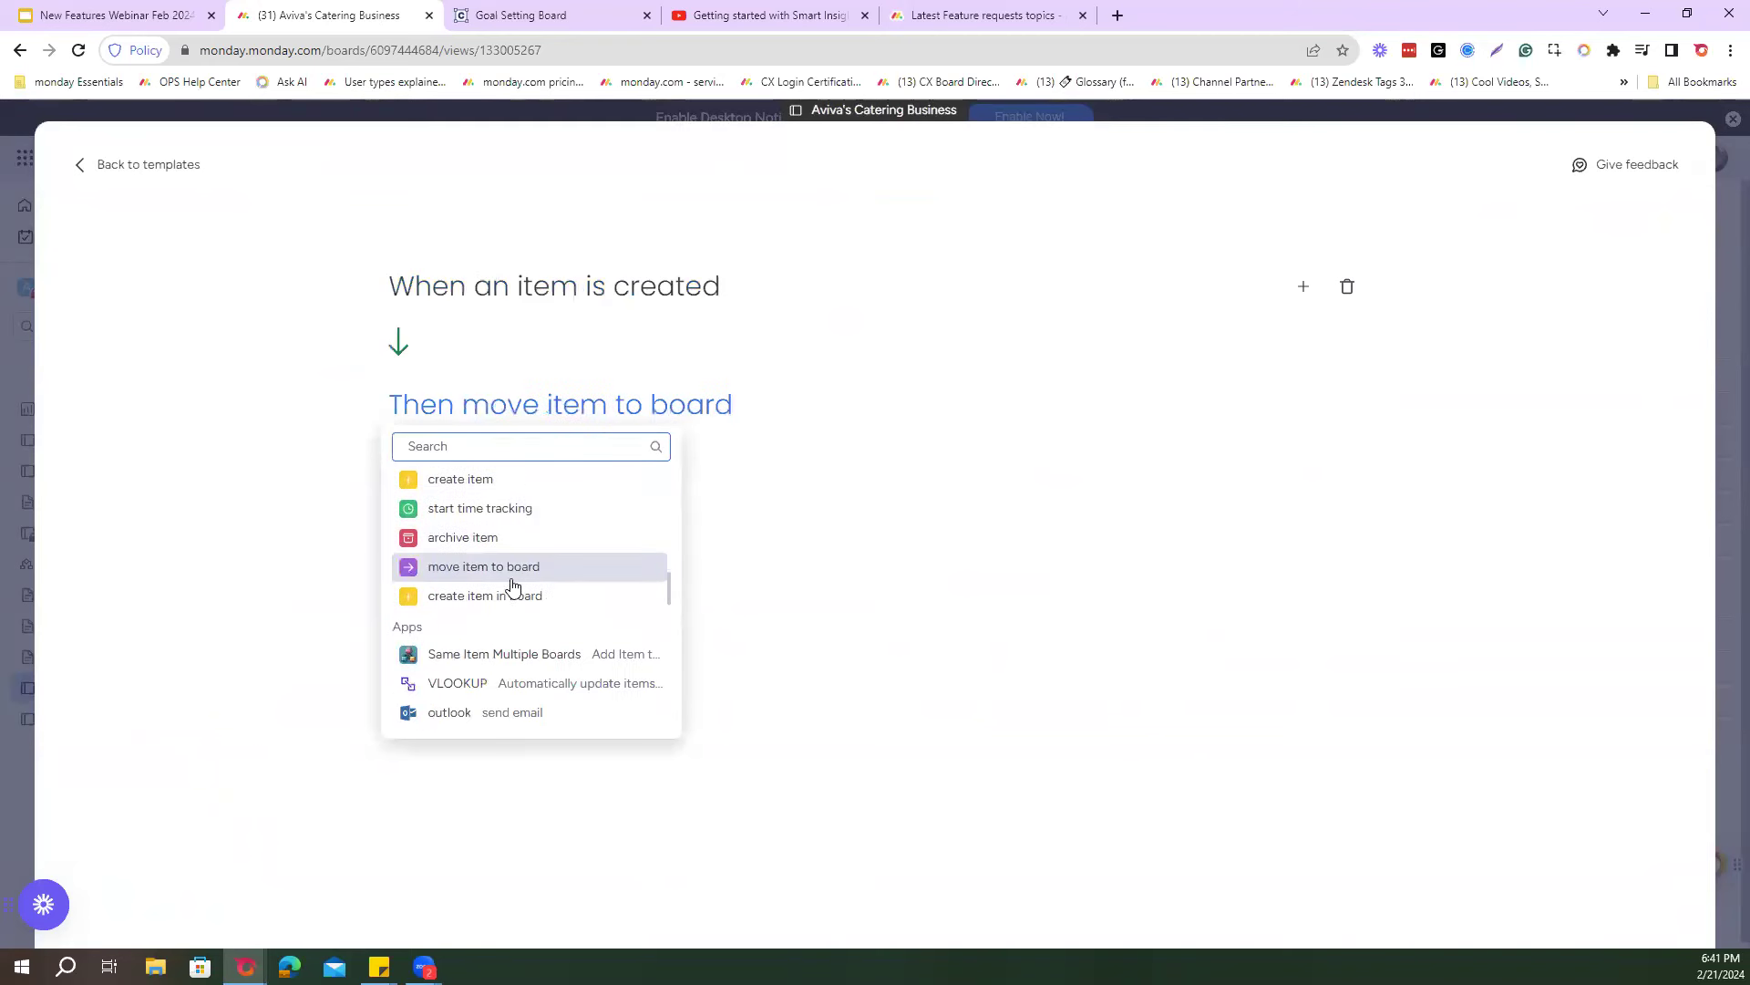
click(503, 598)
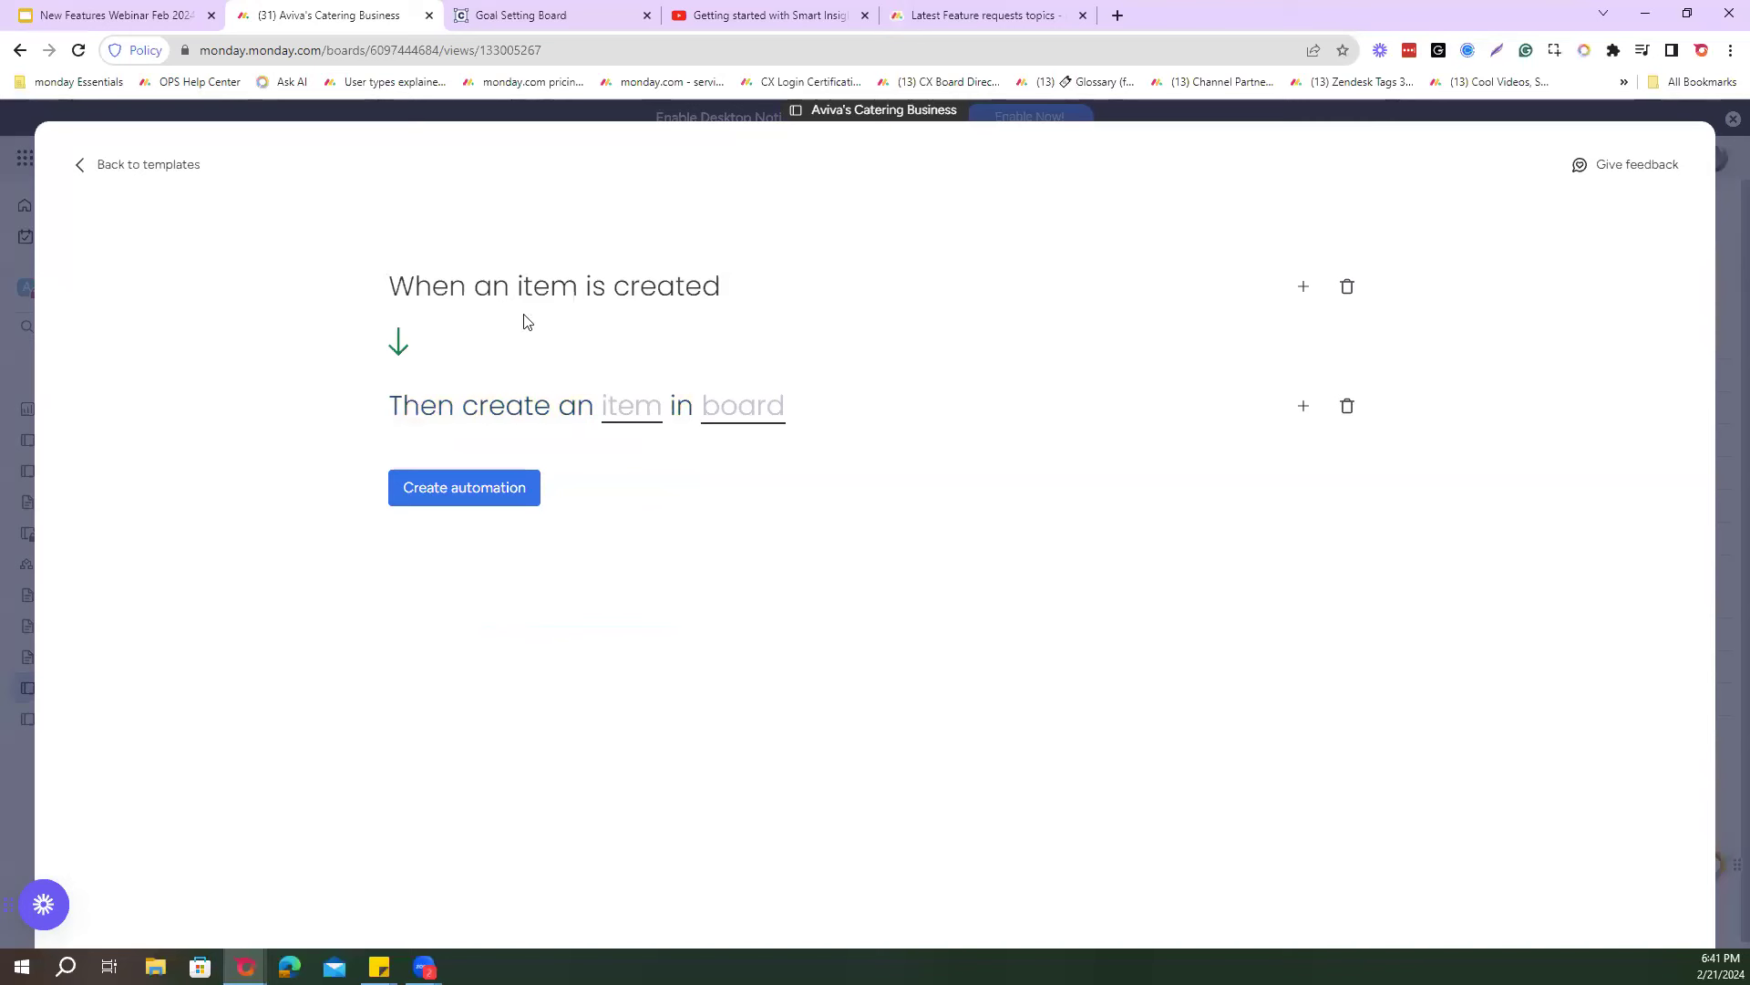
click(619, 426)
click(510, 575)
click(762, 424)
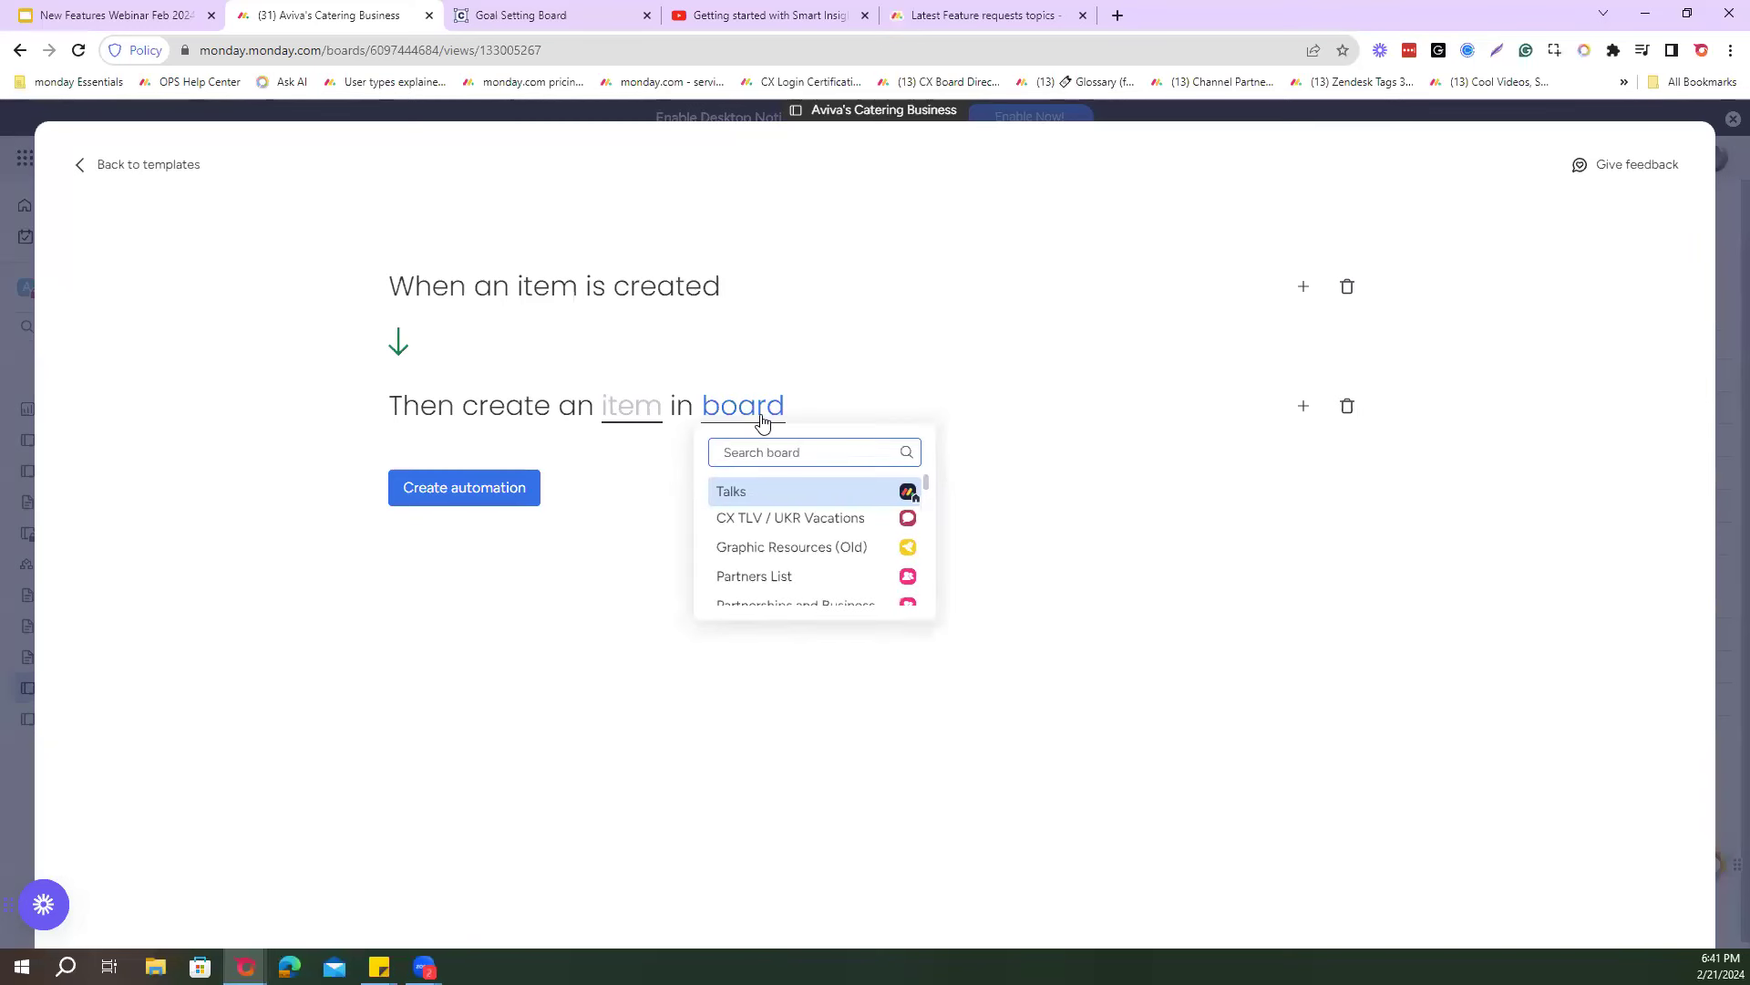
text(c)
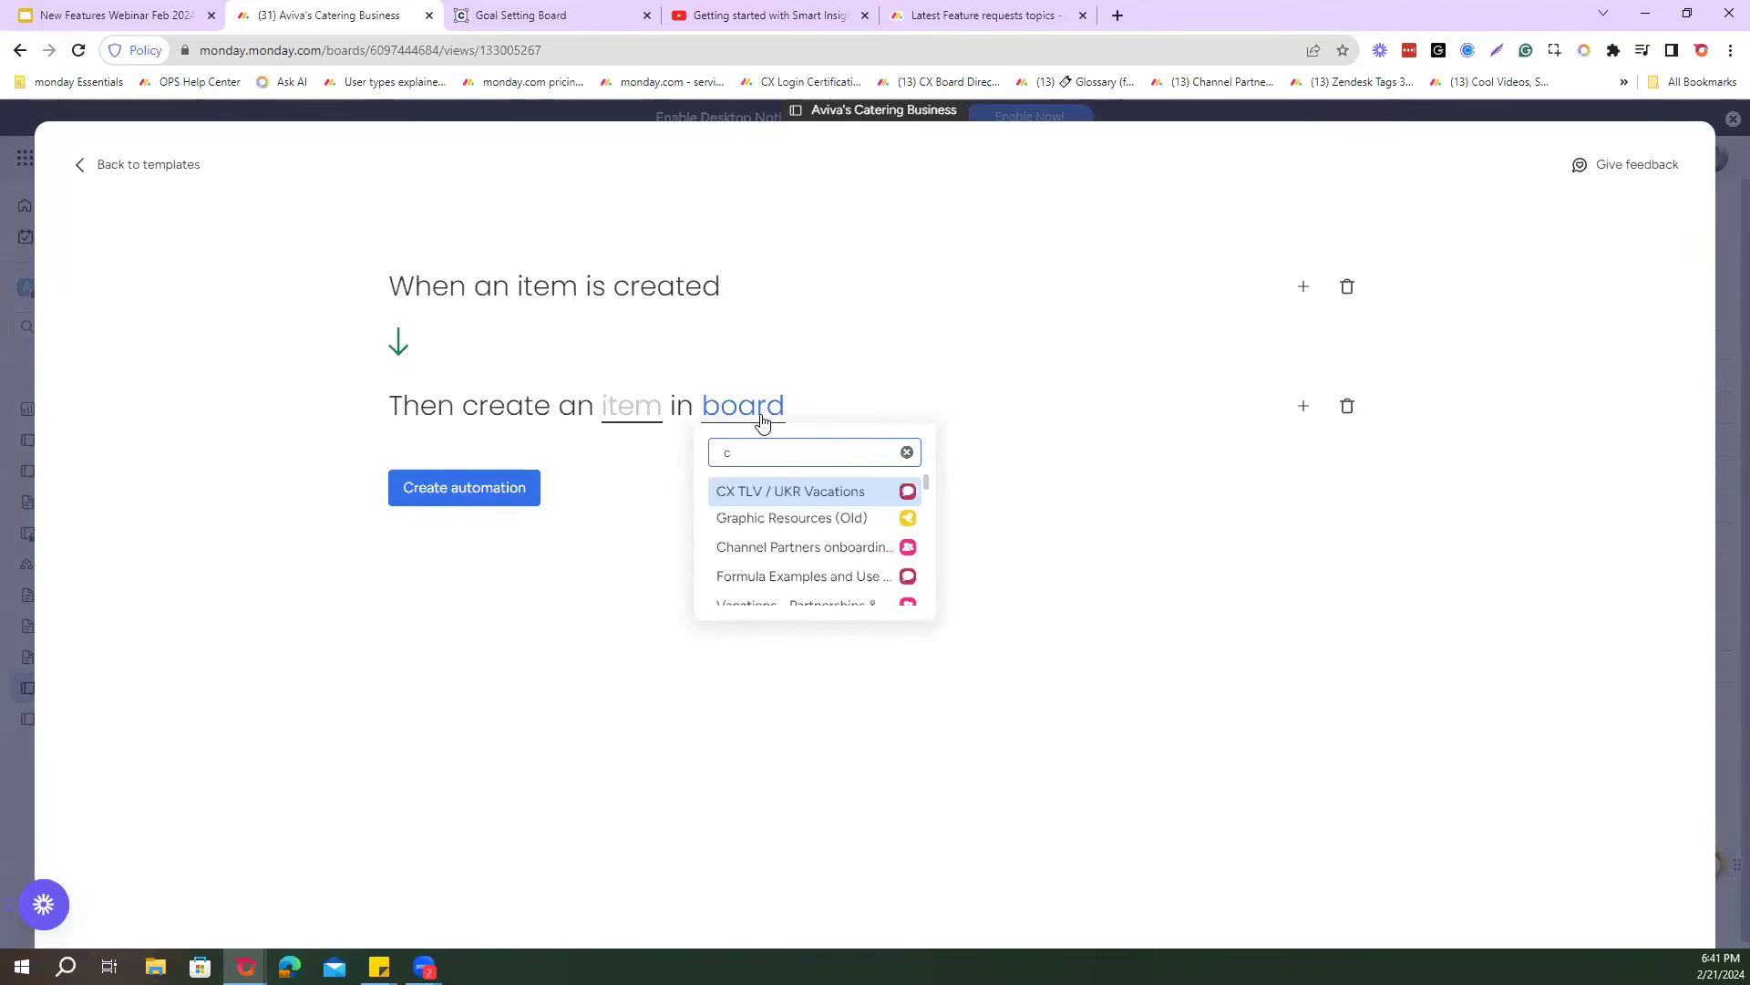
text(ateri)
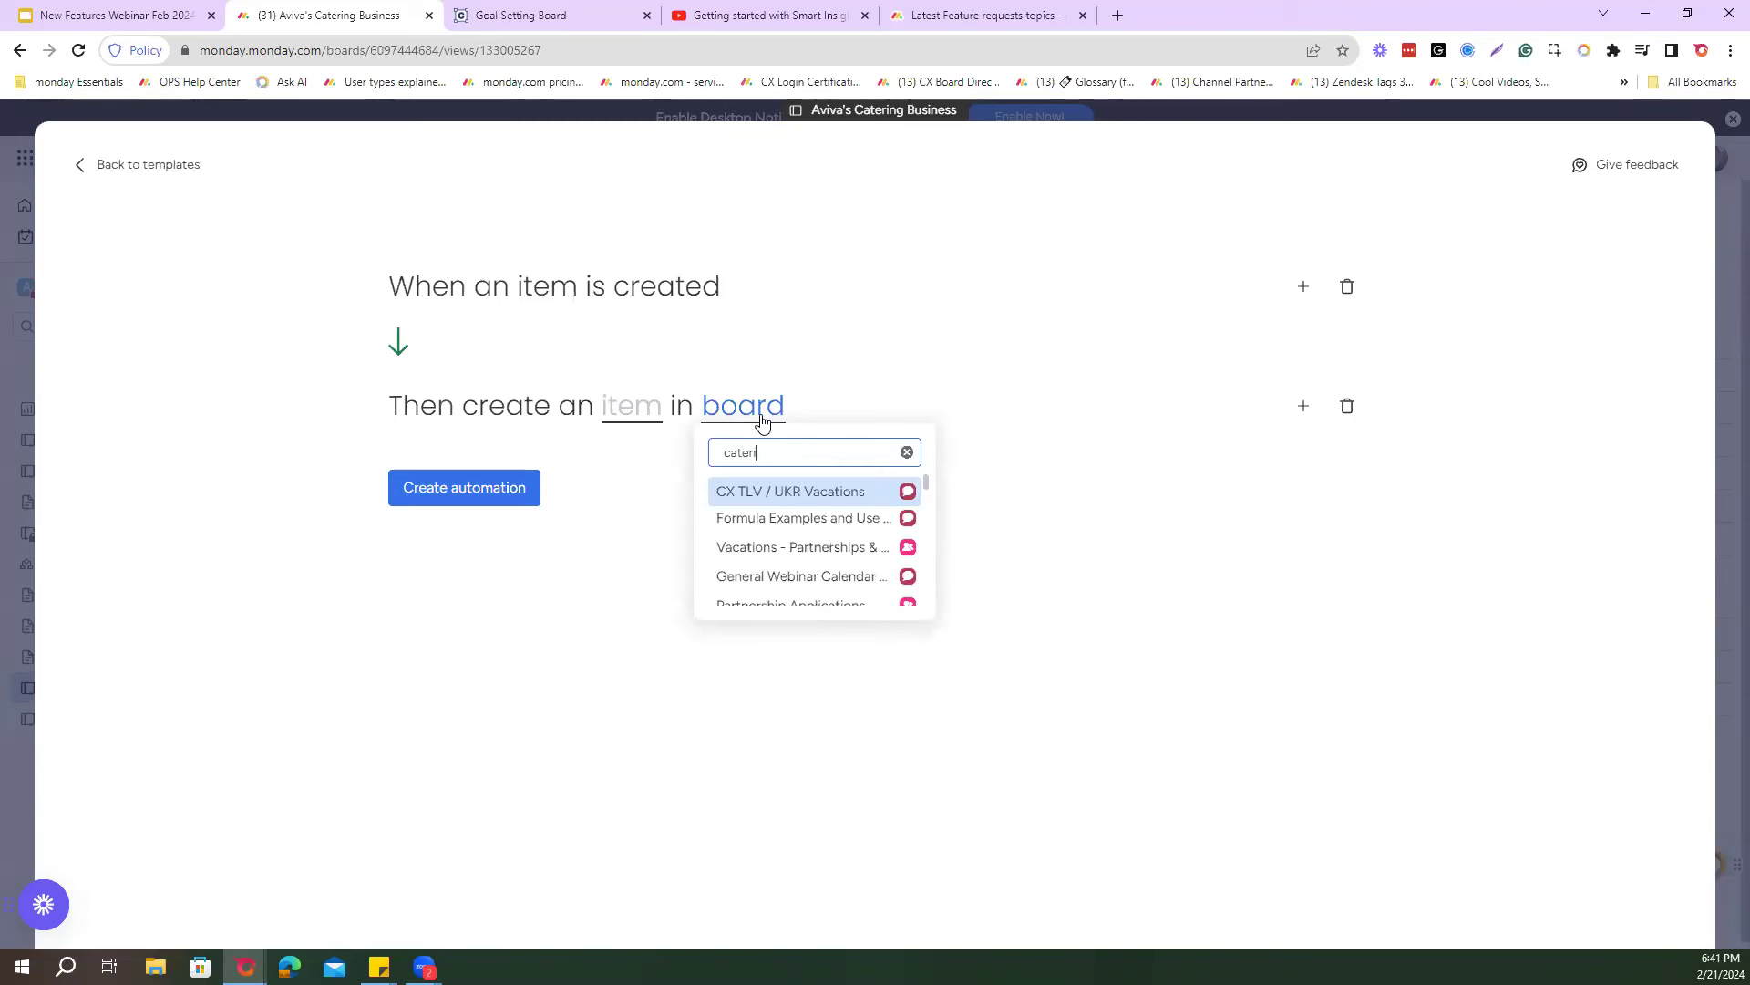
text(ng)
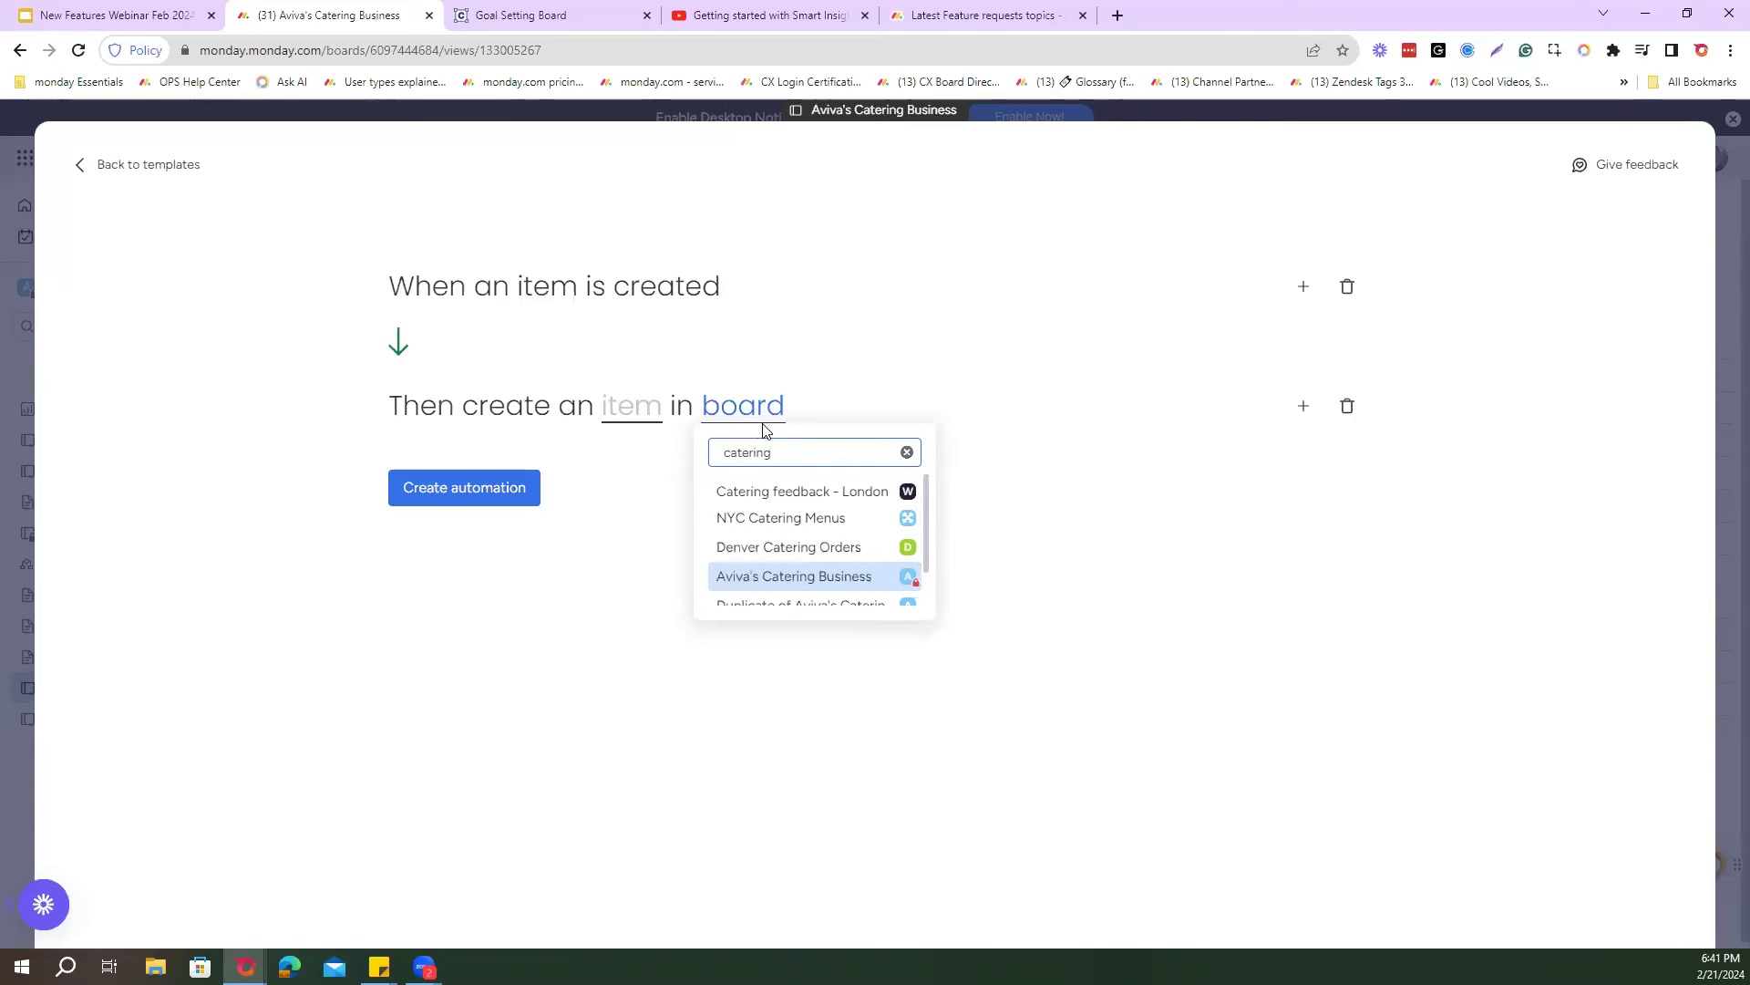
click(786, 601)
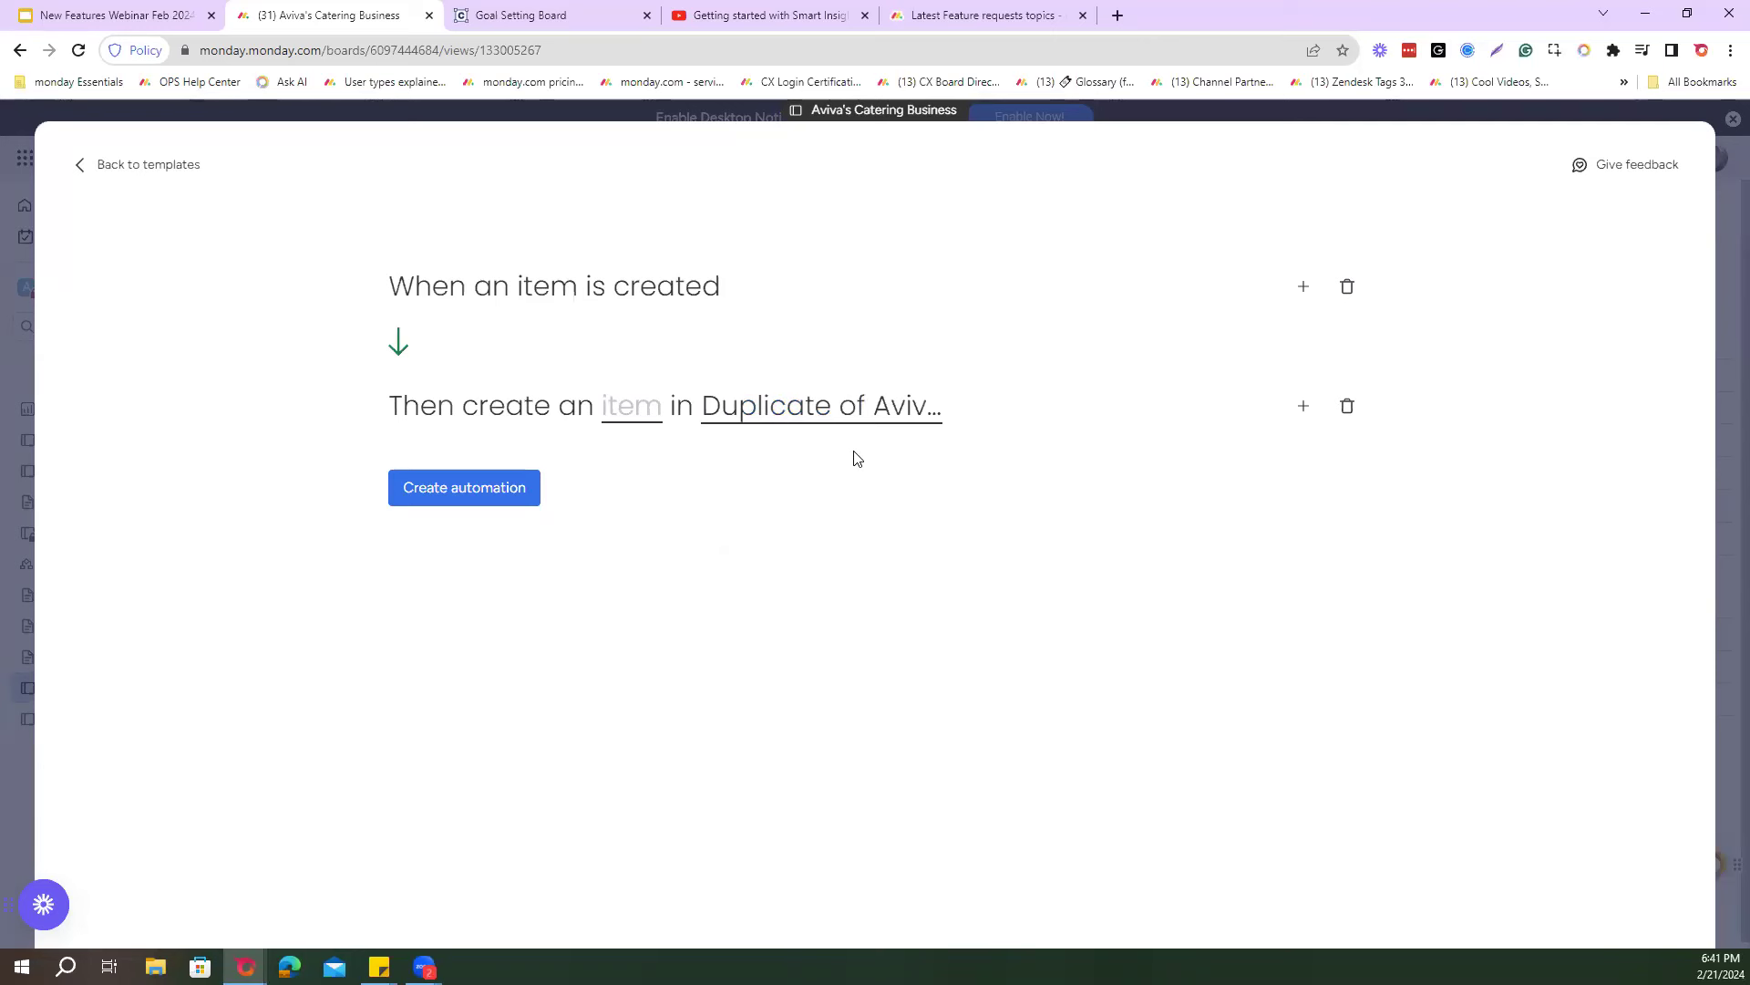
Keep the default column mapping for the new item and create the automation
click(631, 412)
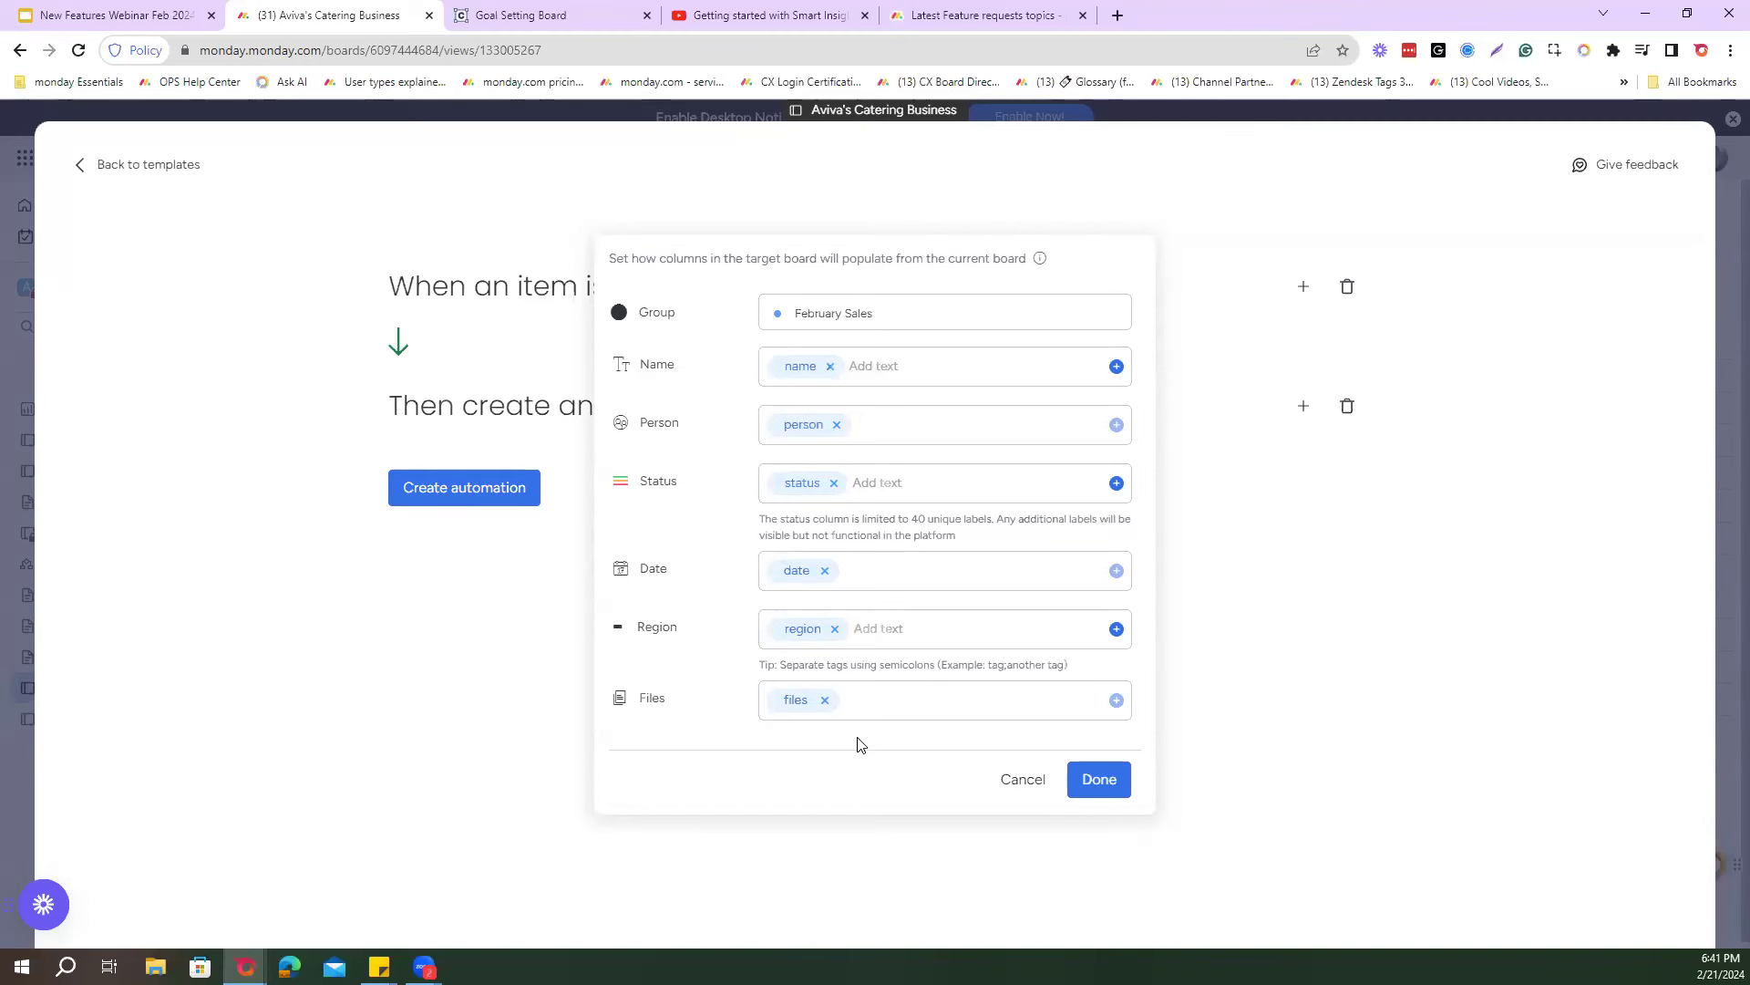
click(1080, 787)
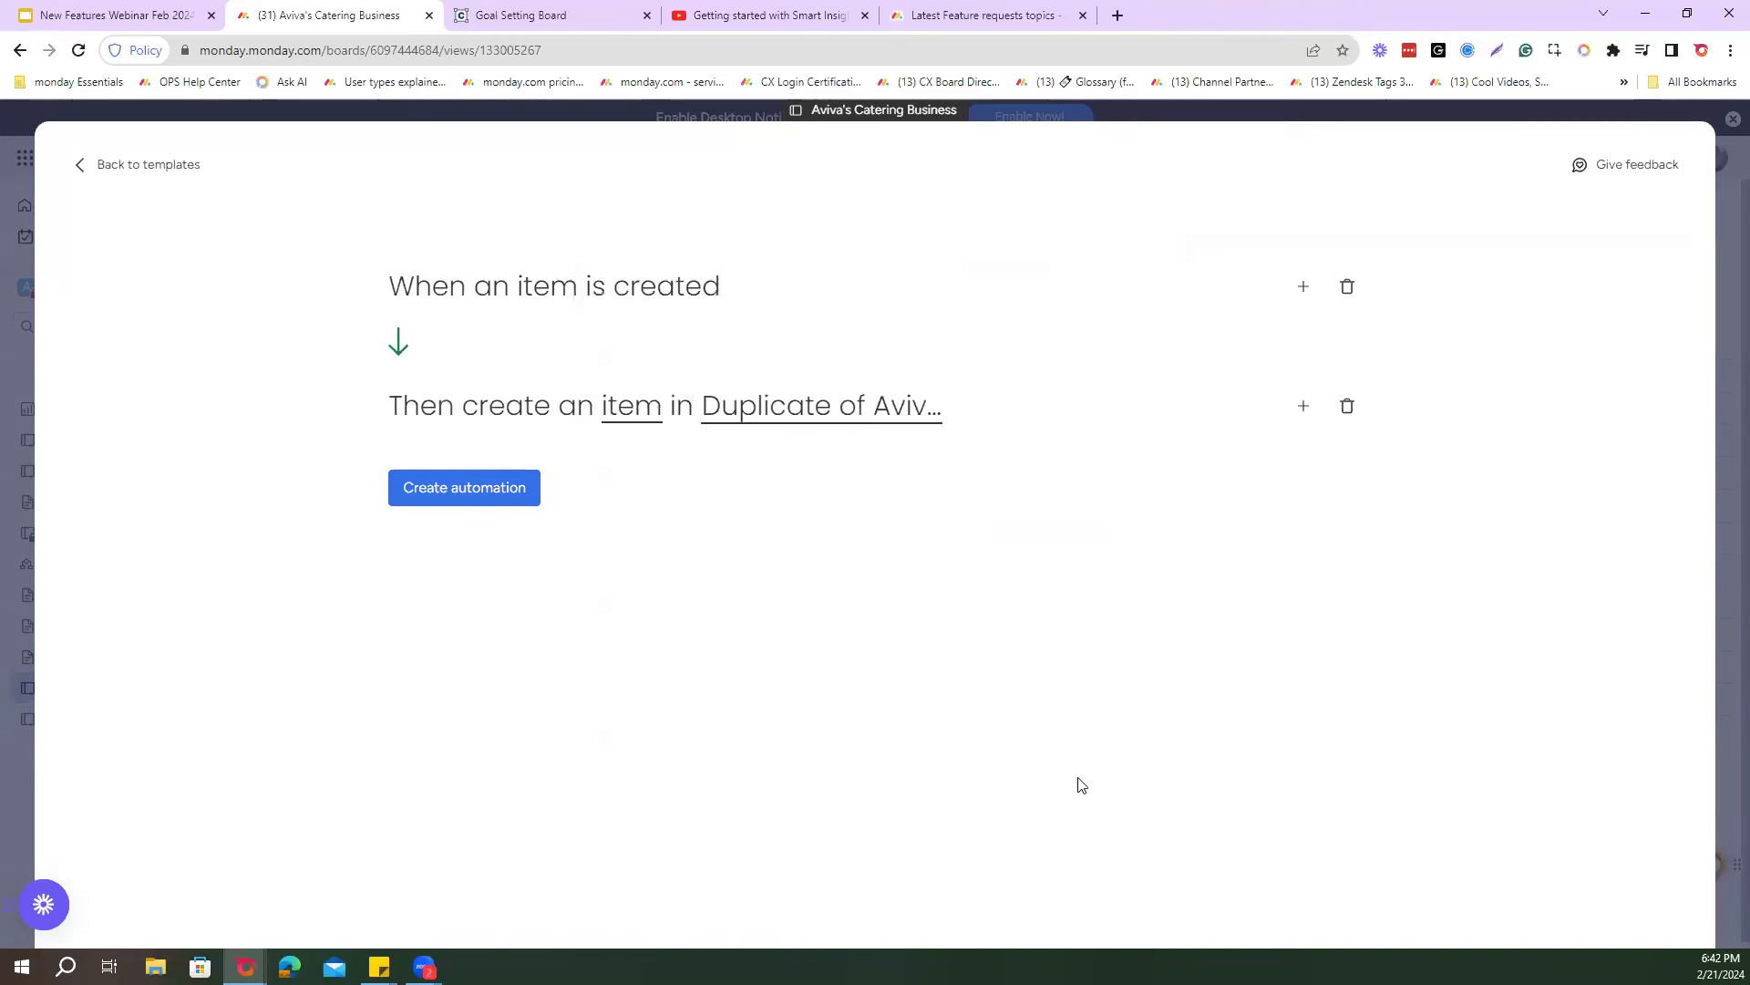
click(420, 499)
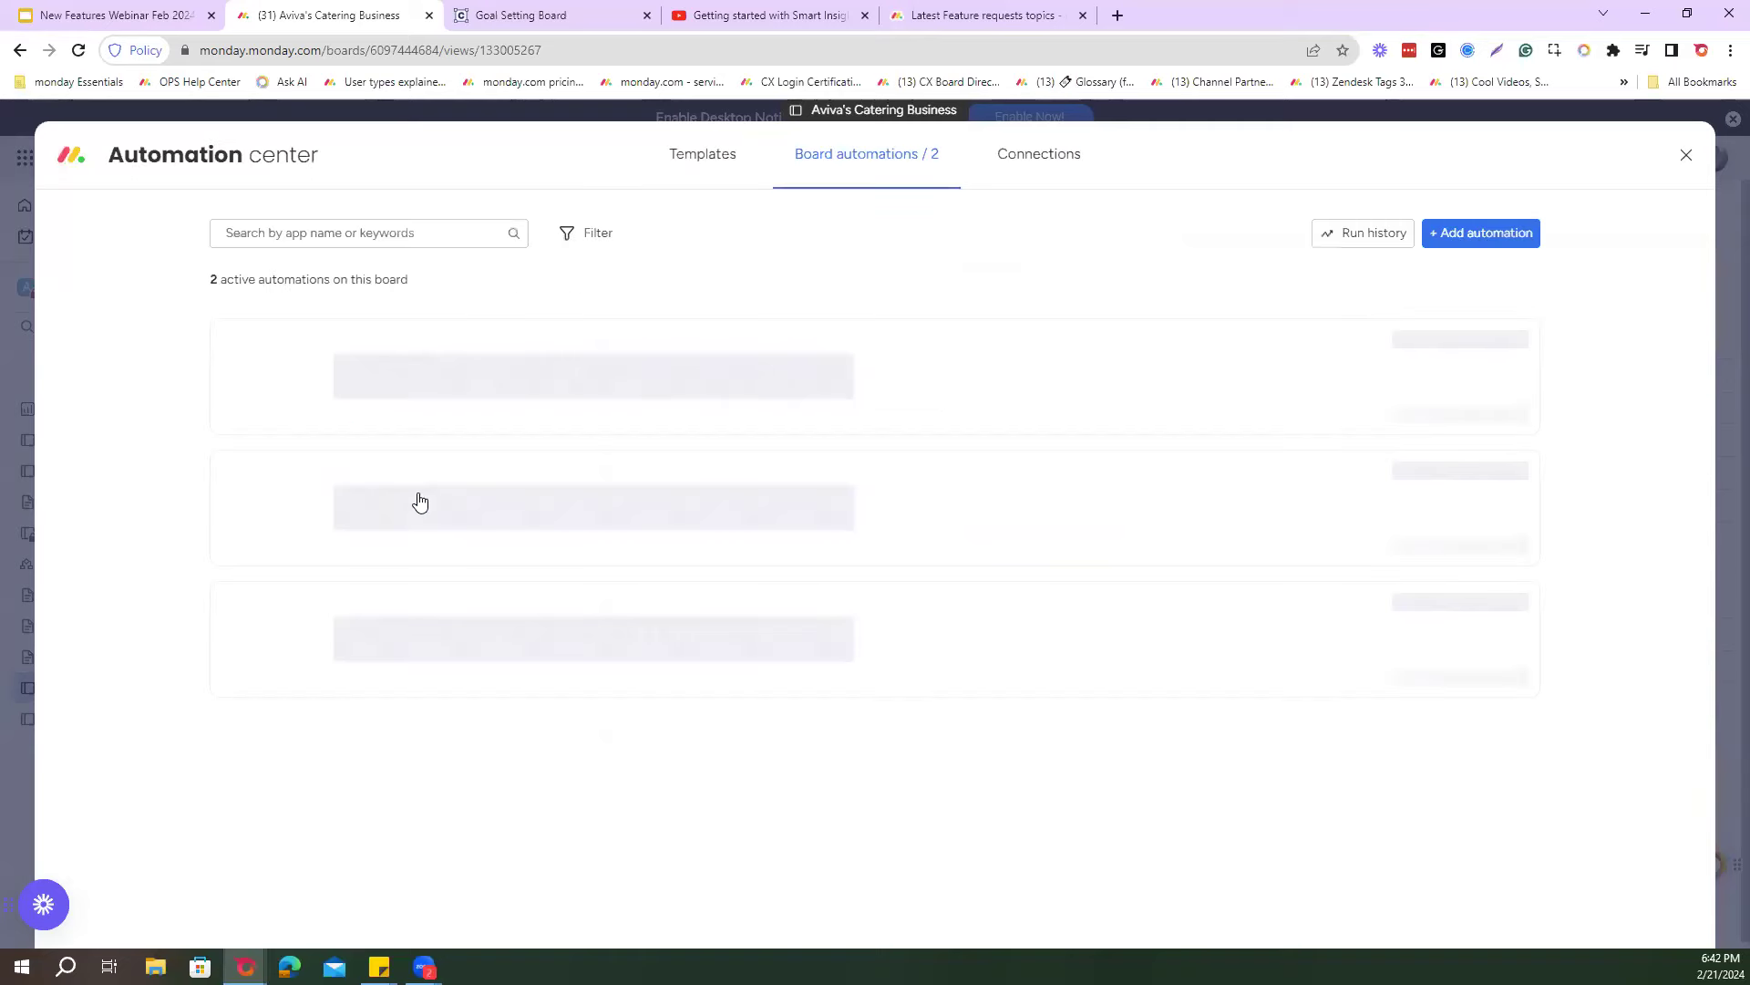
Back on the board, add a March Sales item named with a person's full name
click(1685, 167)
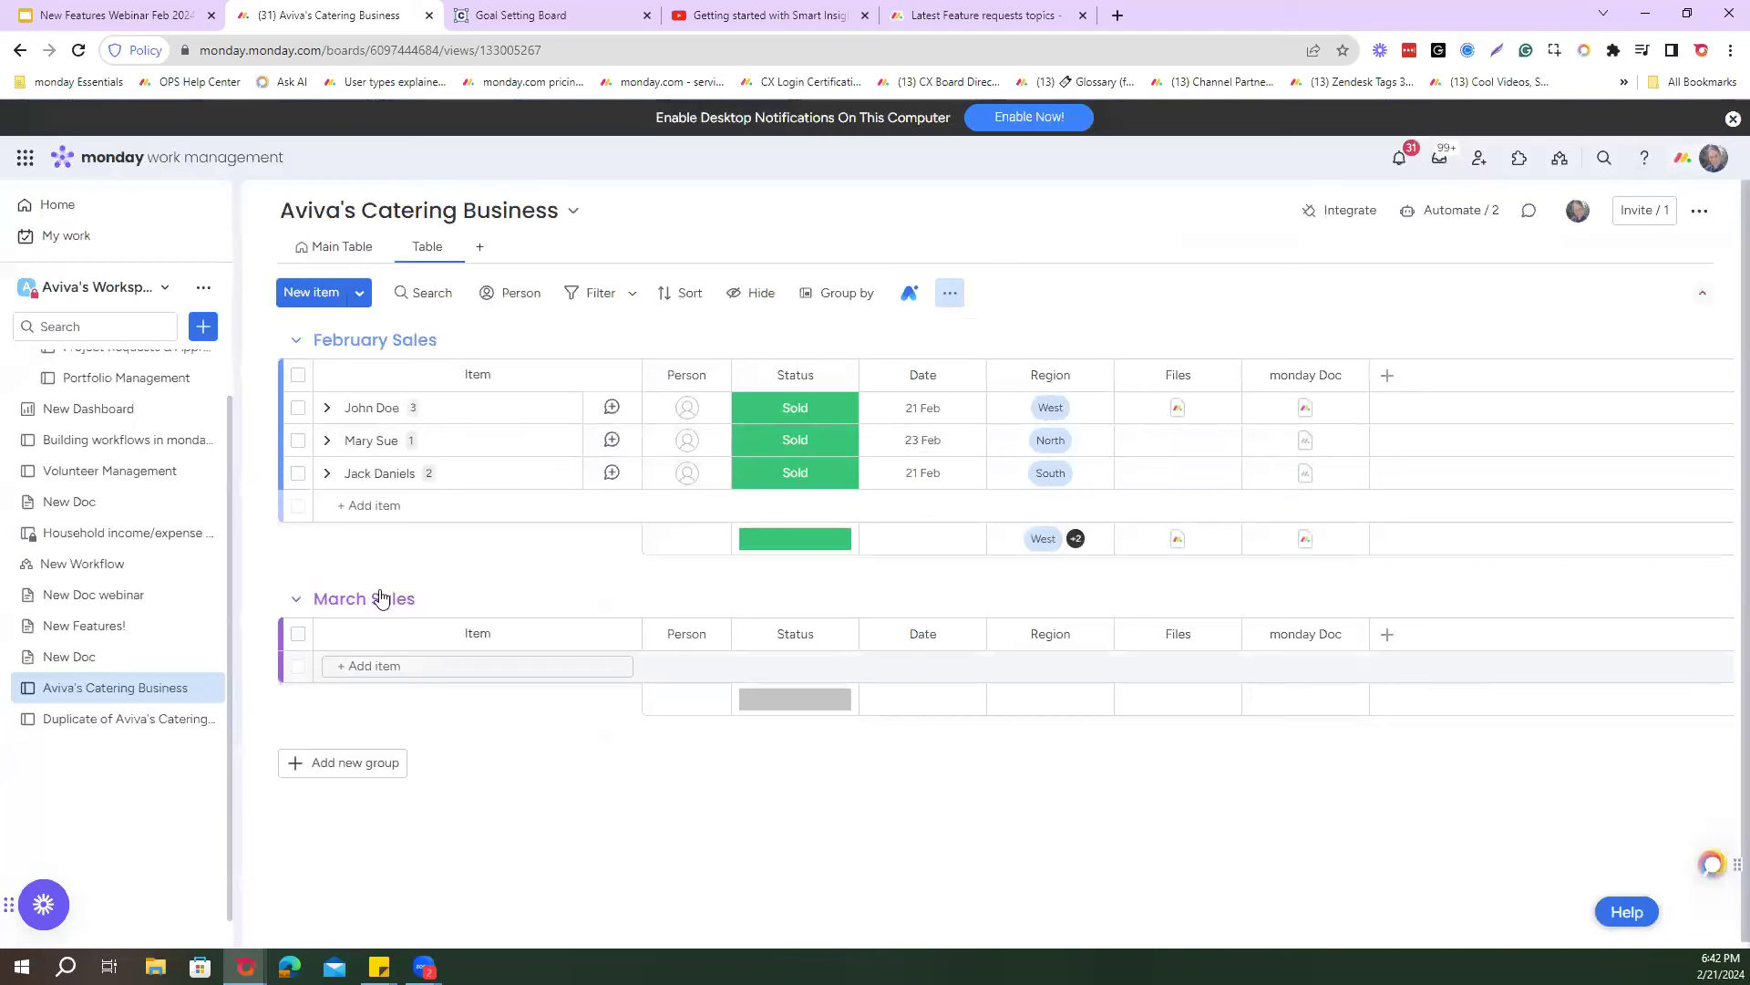
click(368, 666)
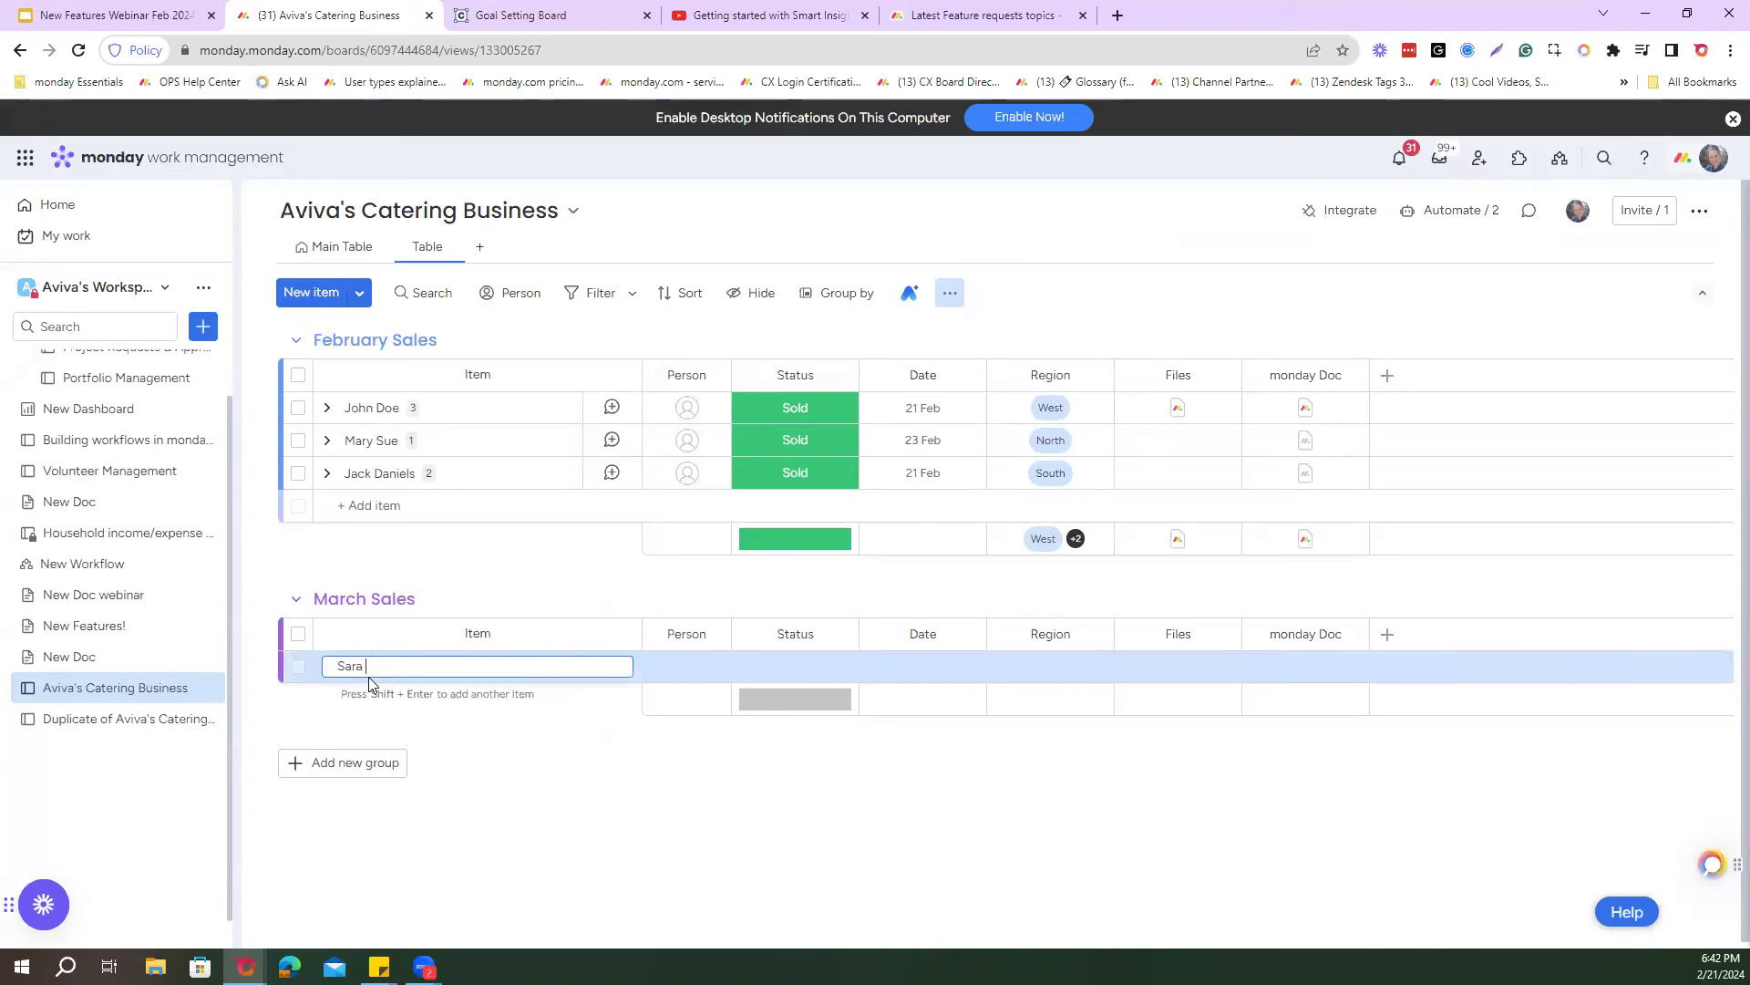
key(Return)
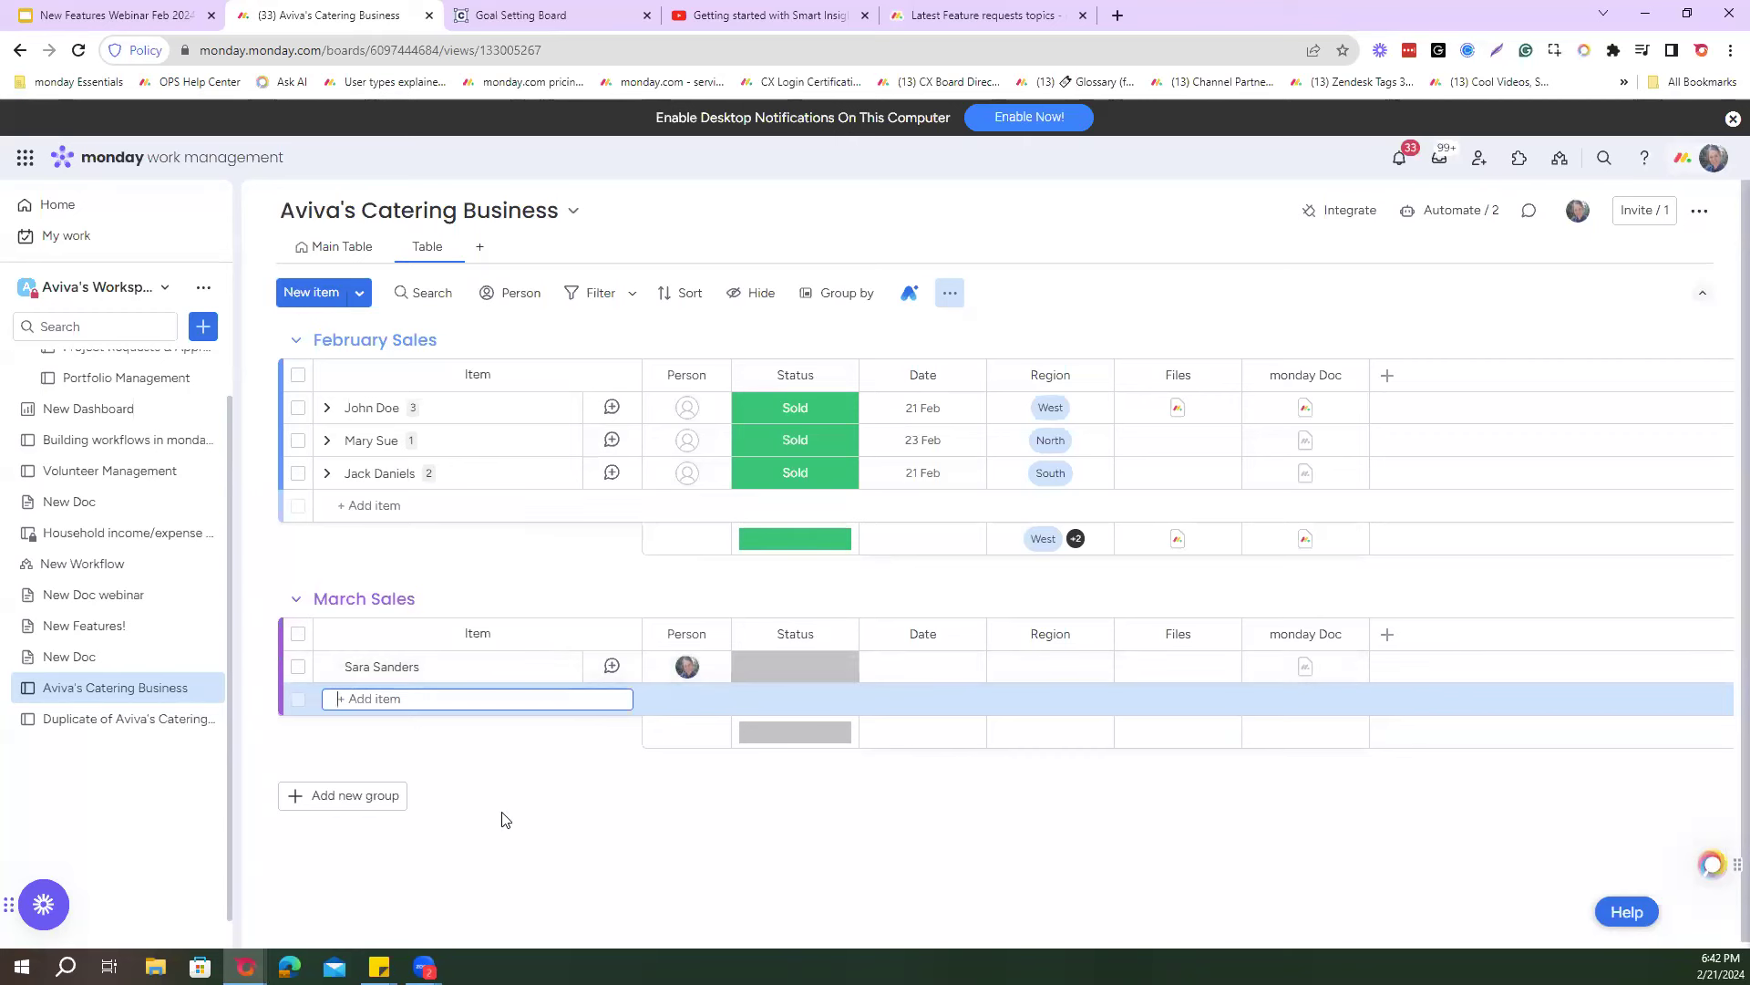
Switch between the Duplicate and original catering boards, ending on Aviva's Catering Business
click(80, 732)
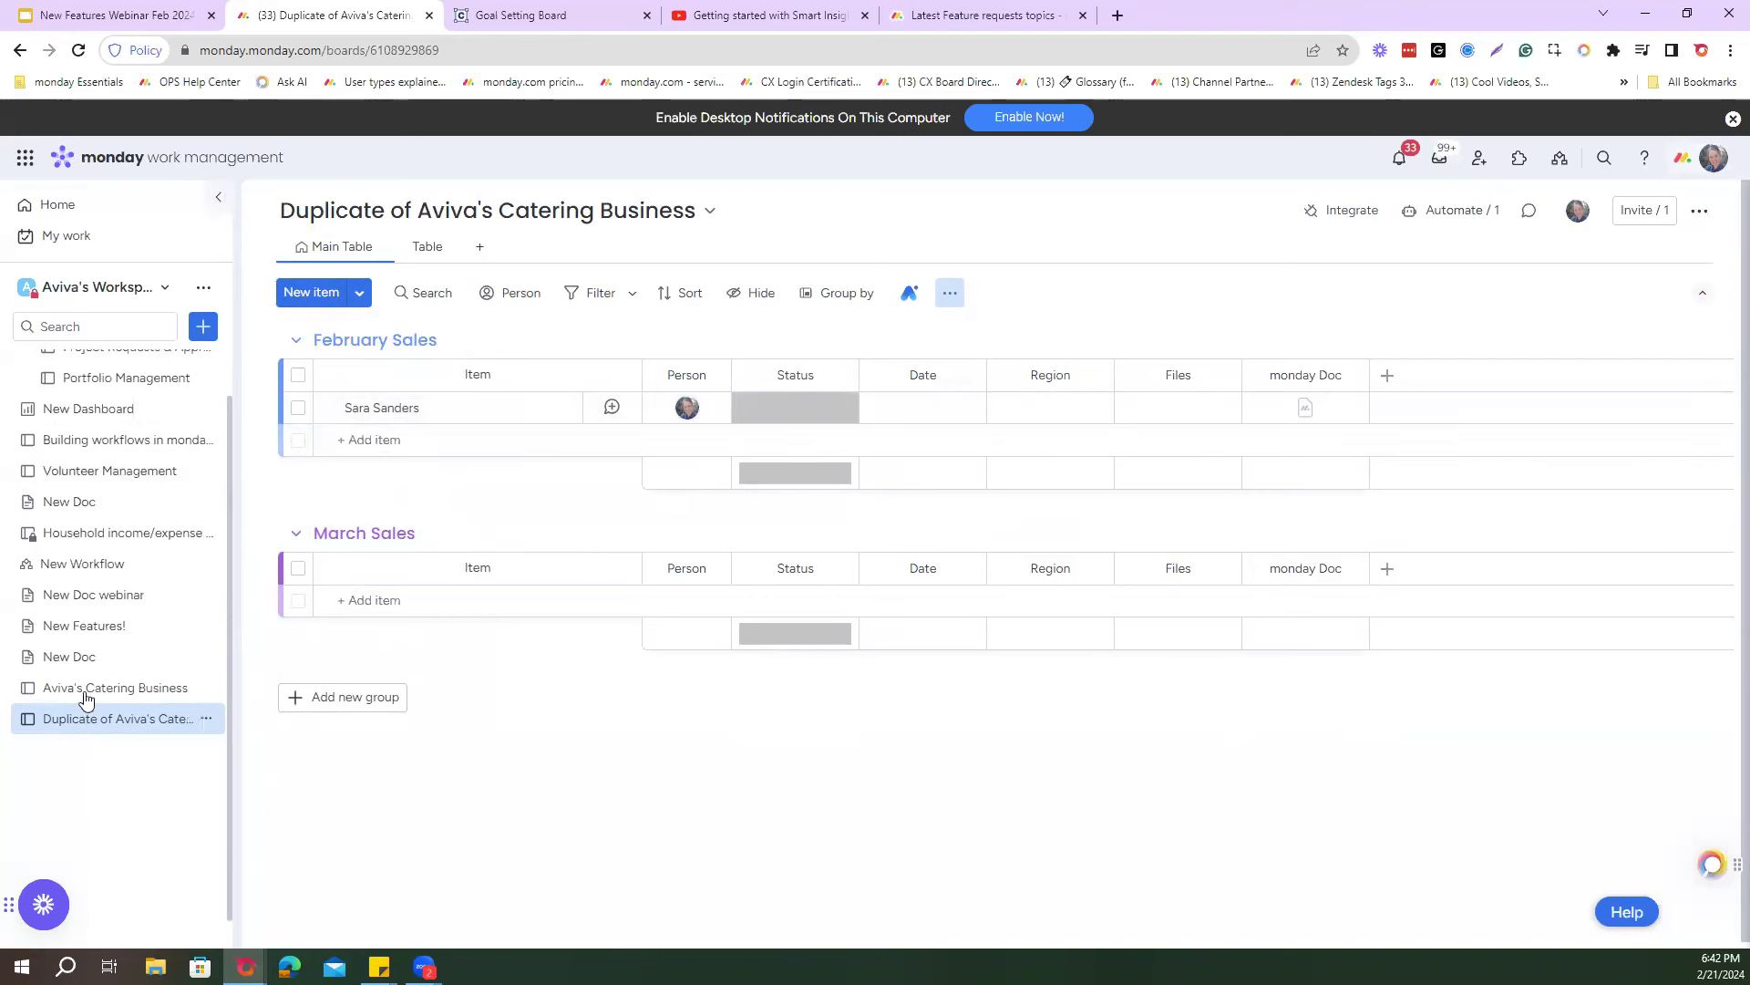
click(117, 692)
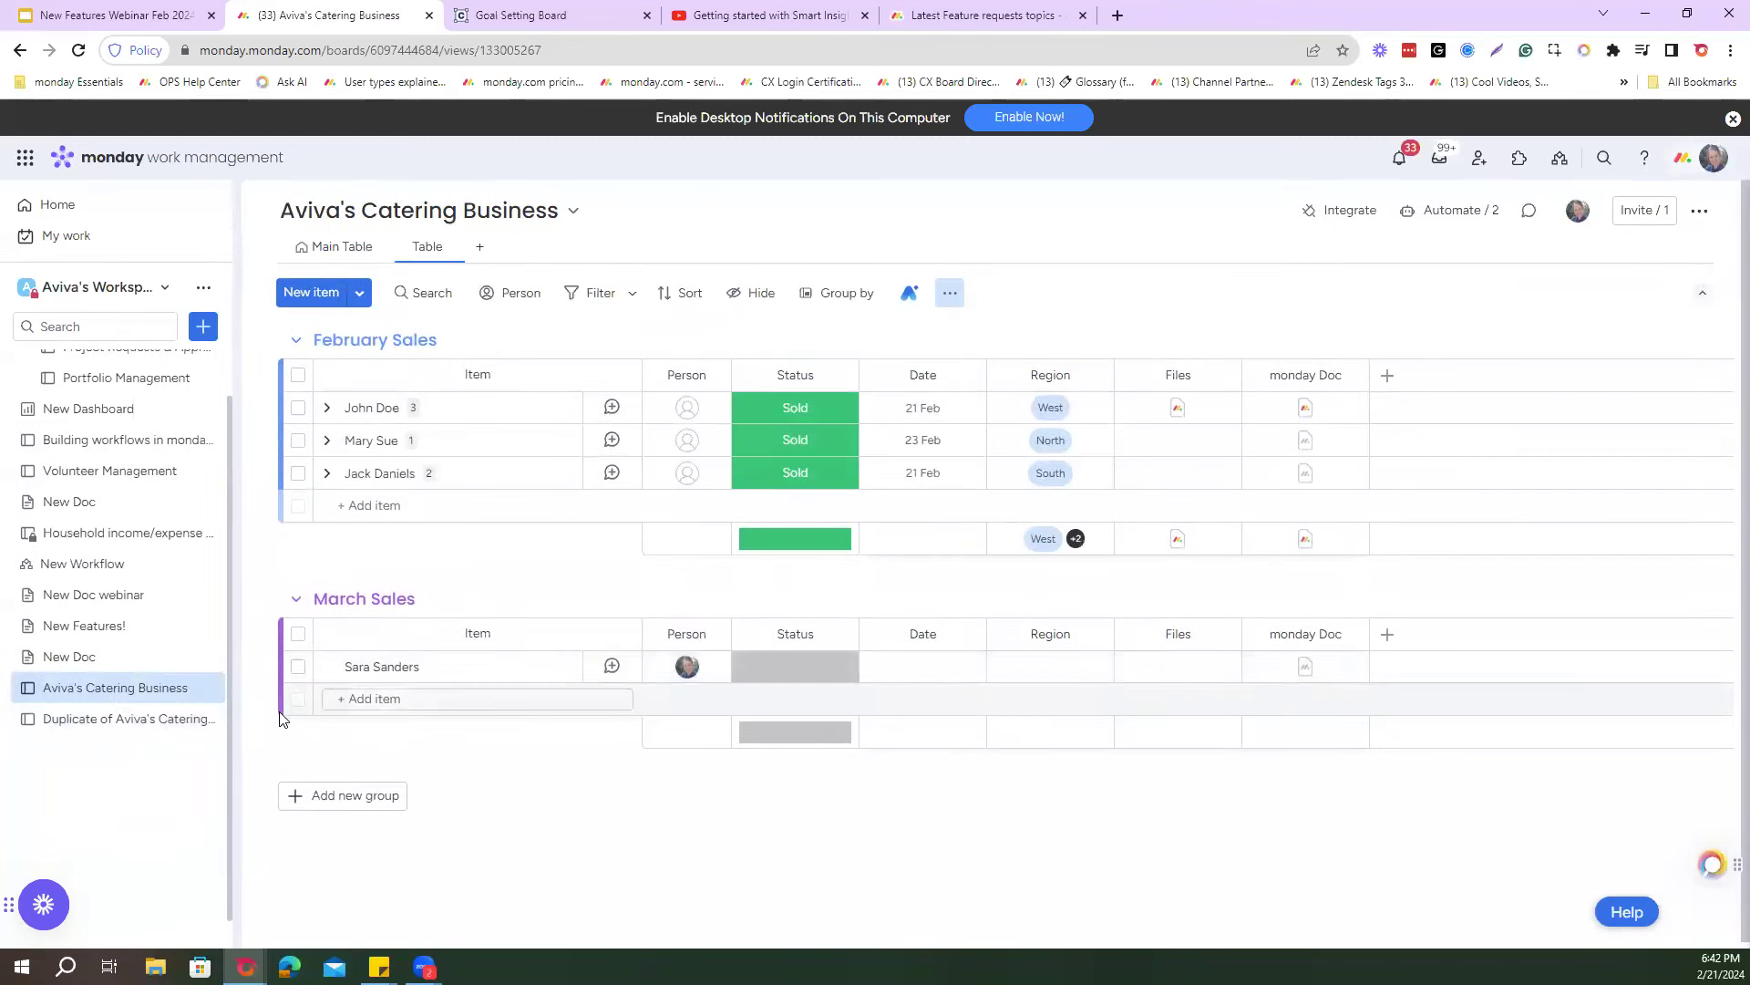
click(151, 718)
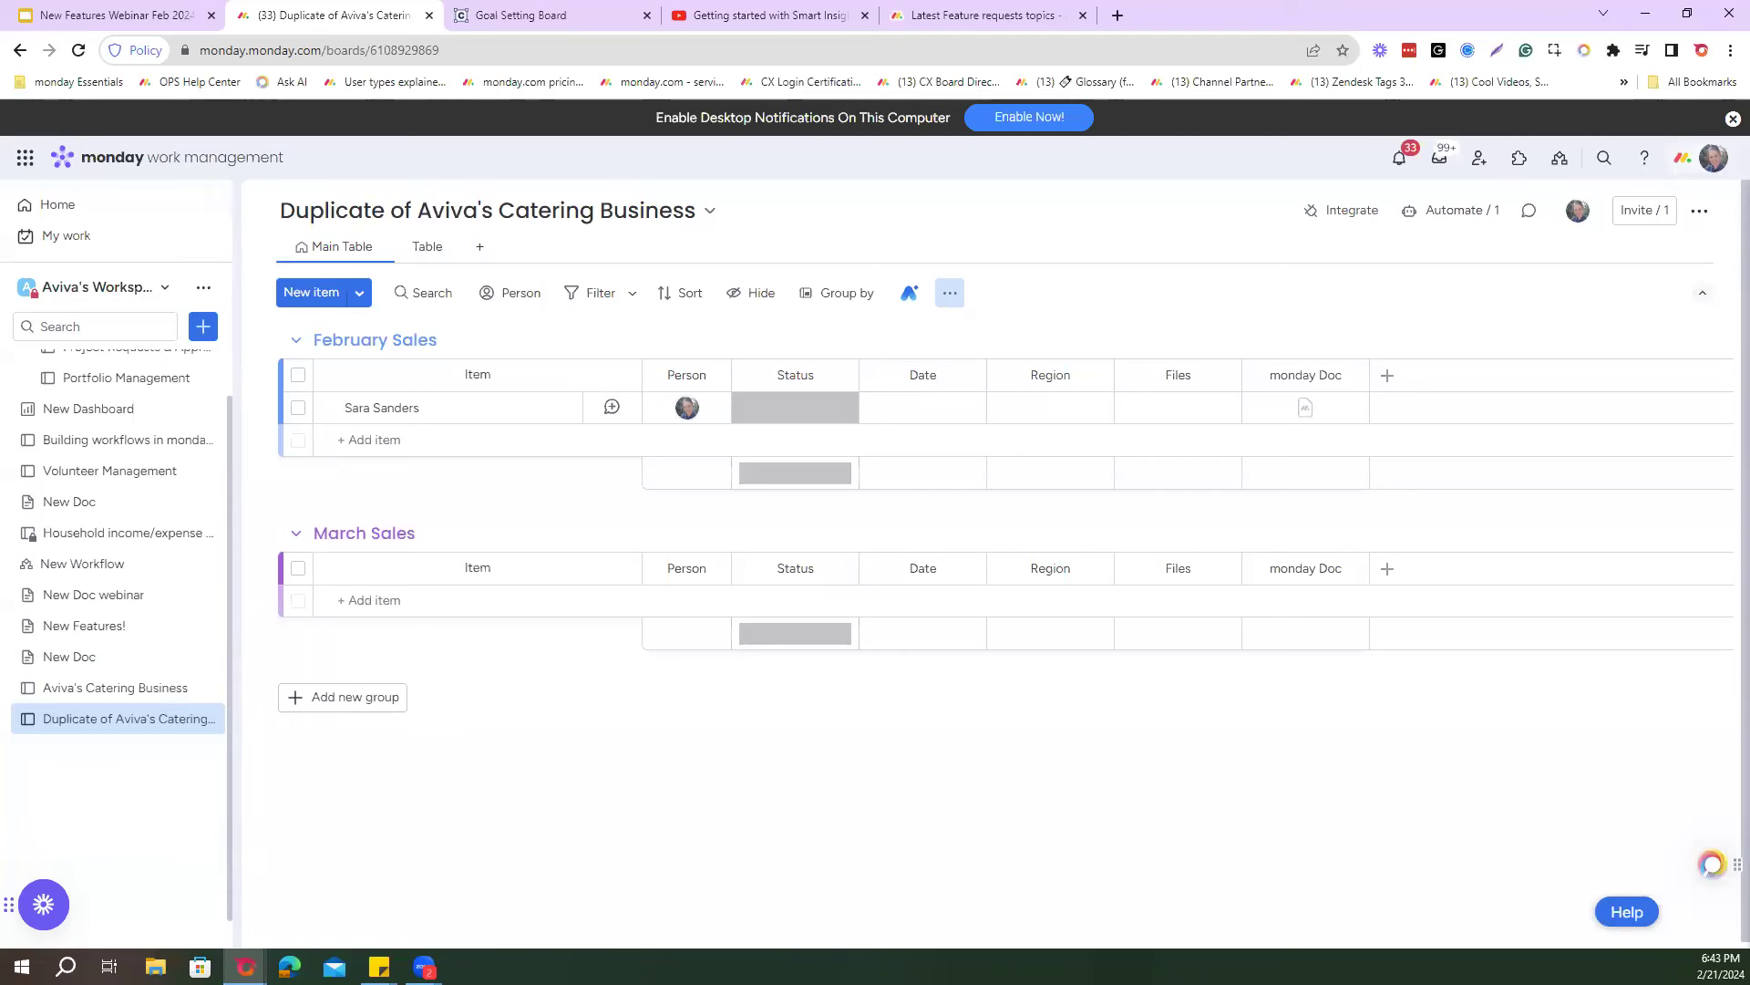
click(103, 691)
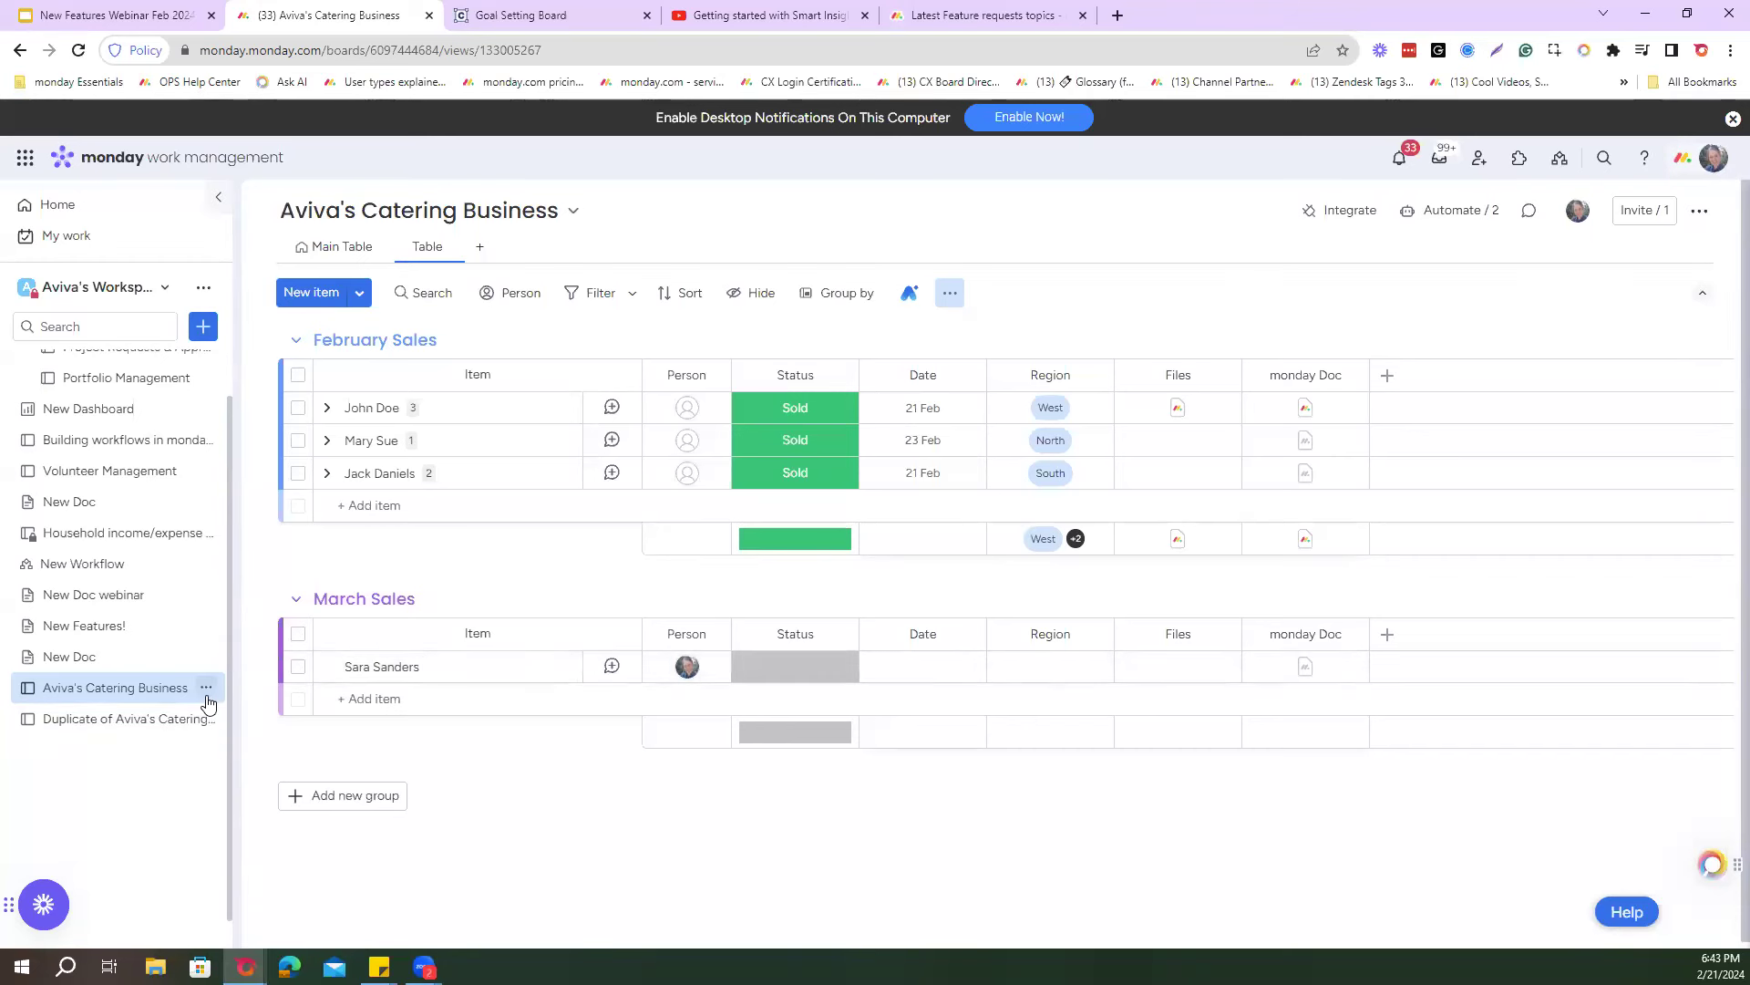
Save Aviva's Catering Business as a standard (not parent) template from its sidebar menu
click(205, 693)
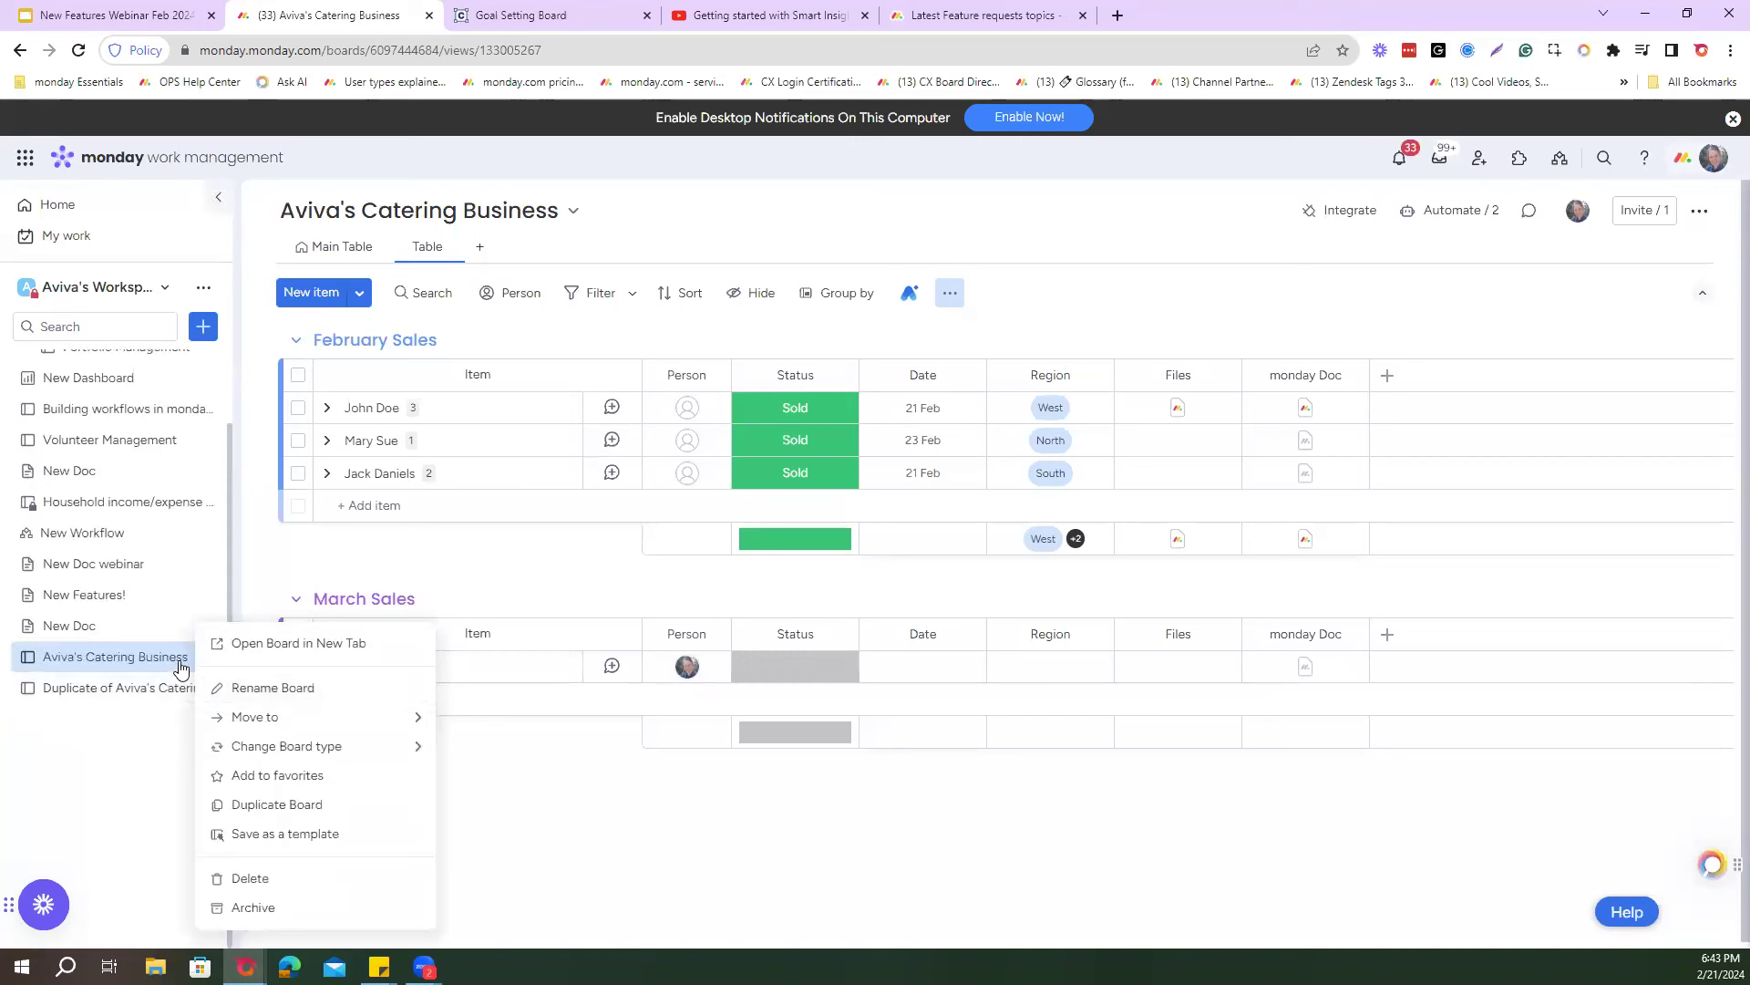
click(310, 841)
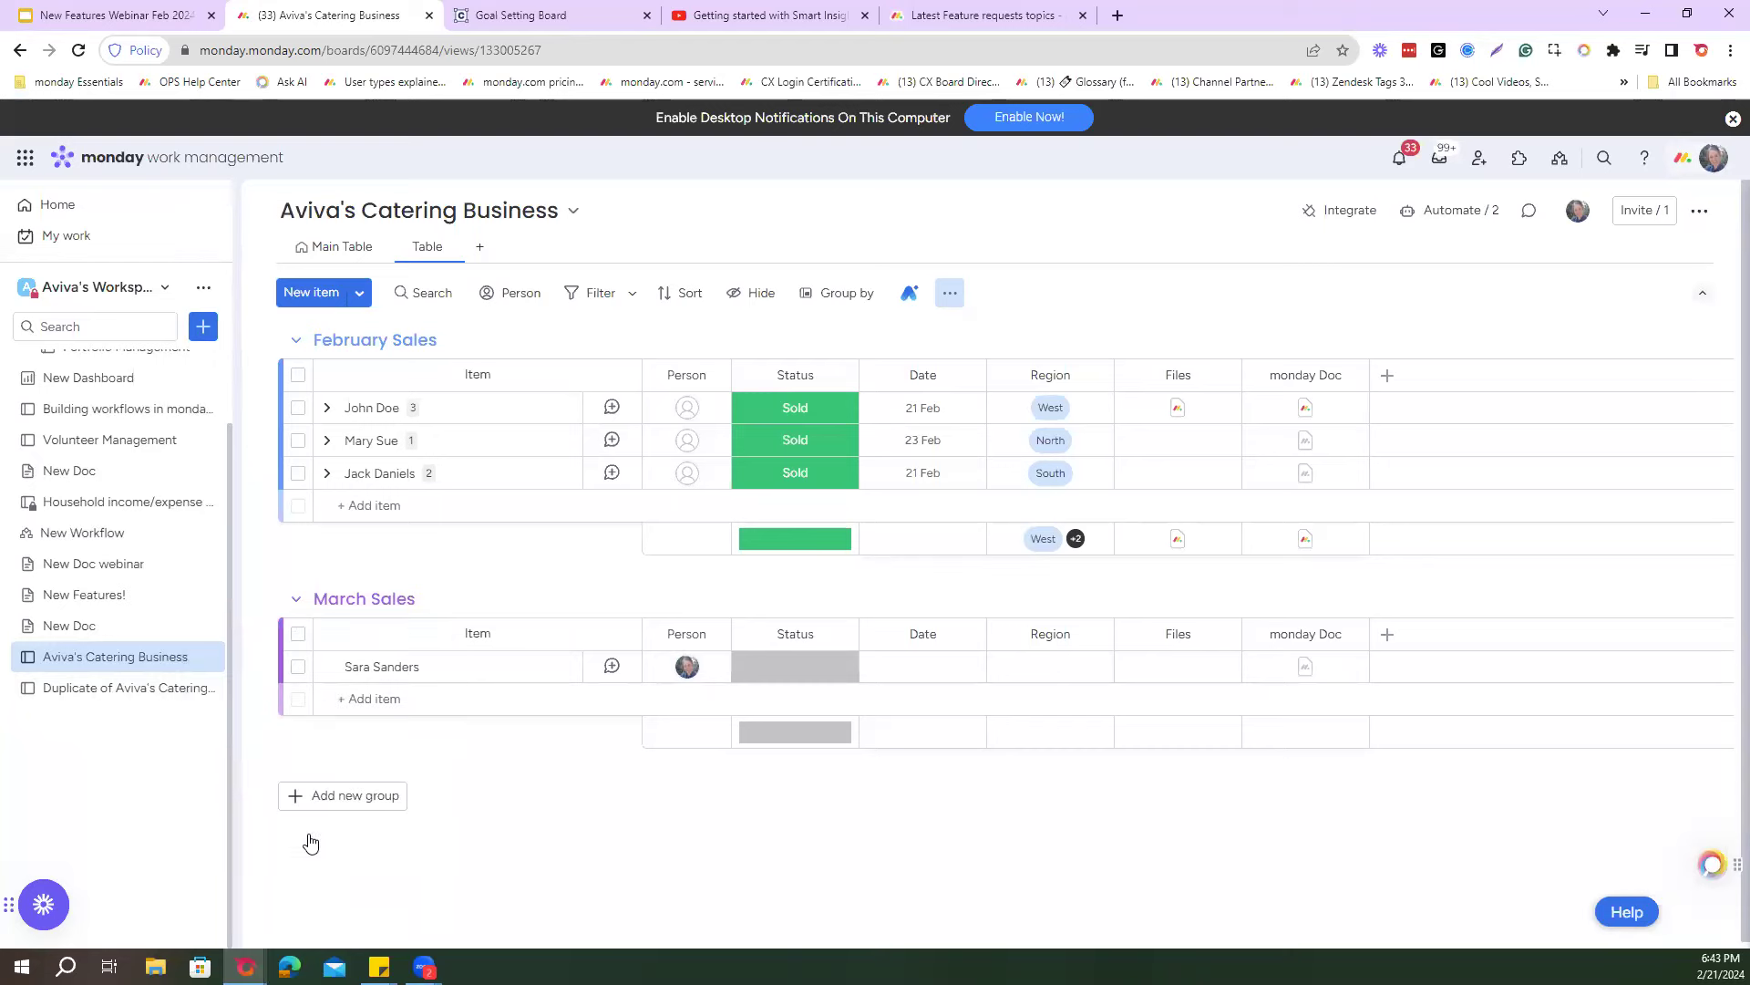
click(1015, 746)
click(1019, 737)
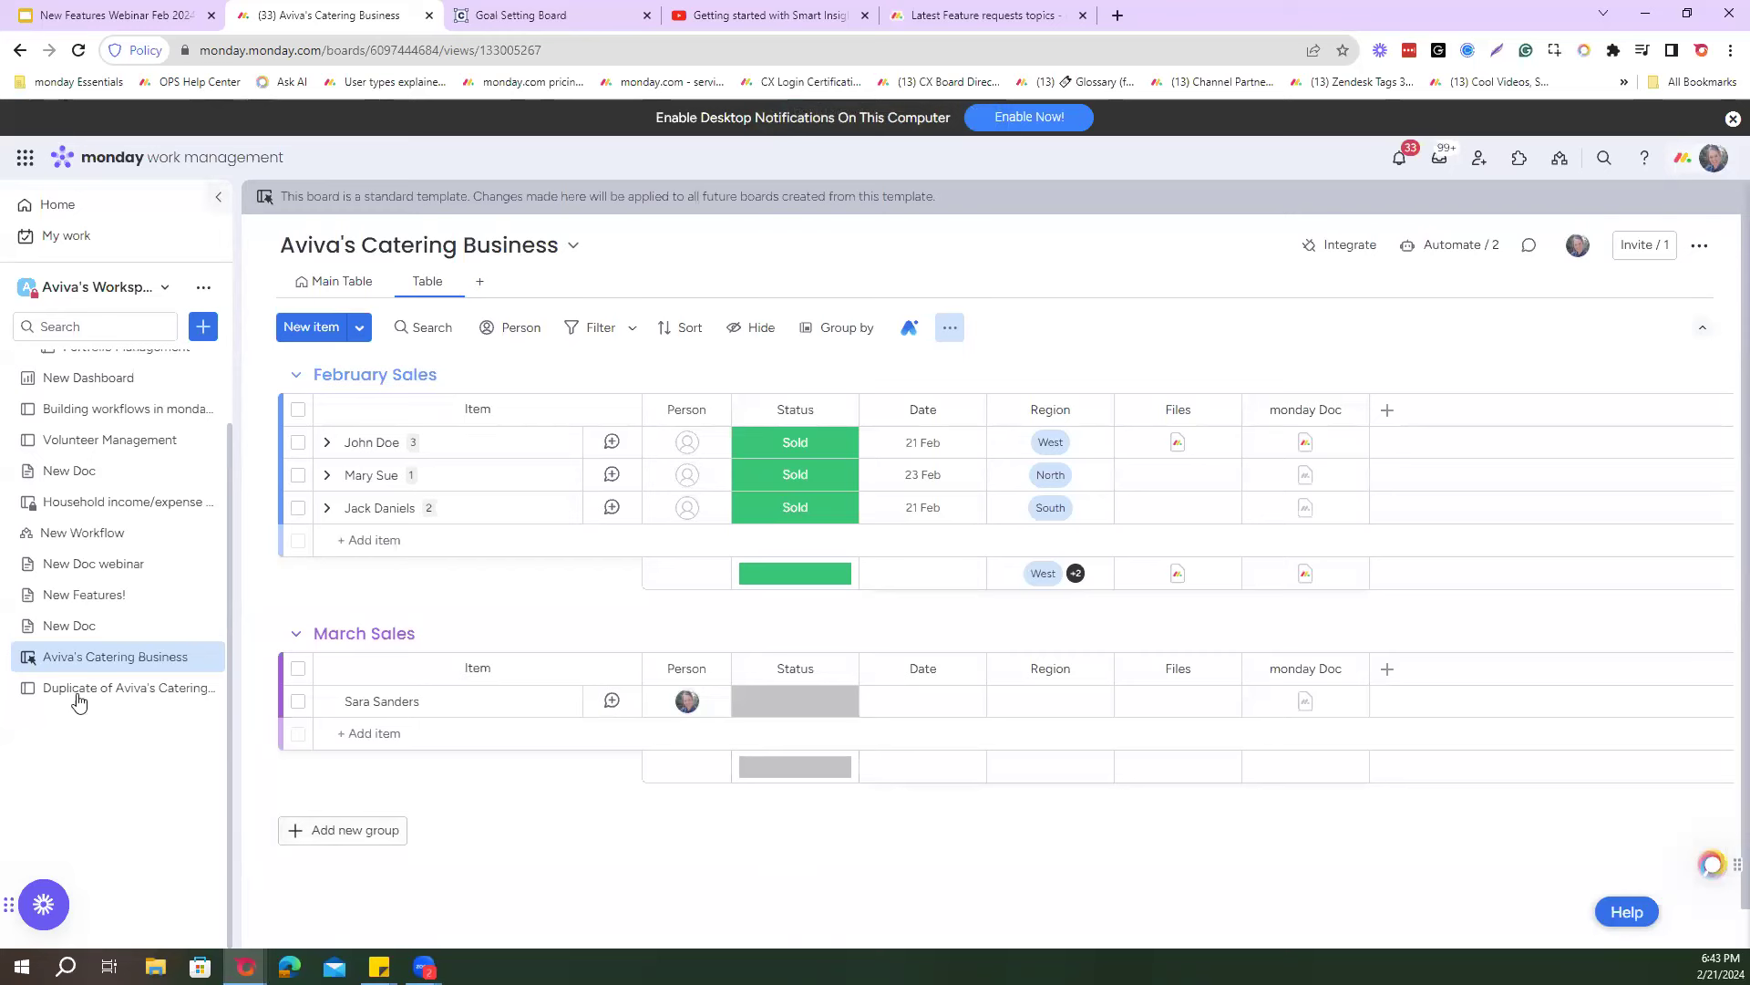
mouse_move(36, 668)
Add a board automation: when Status changes to Stuck, create a board from template
click(1456, 259)
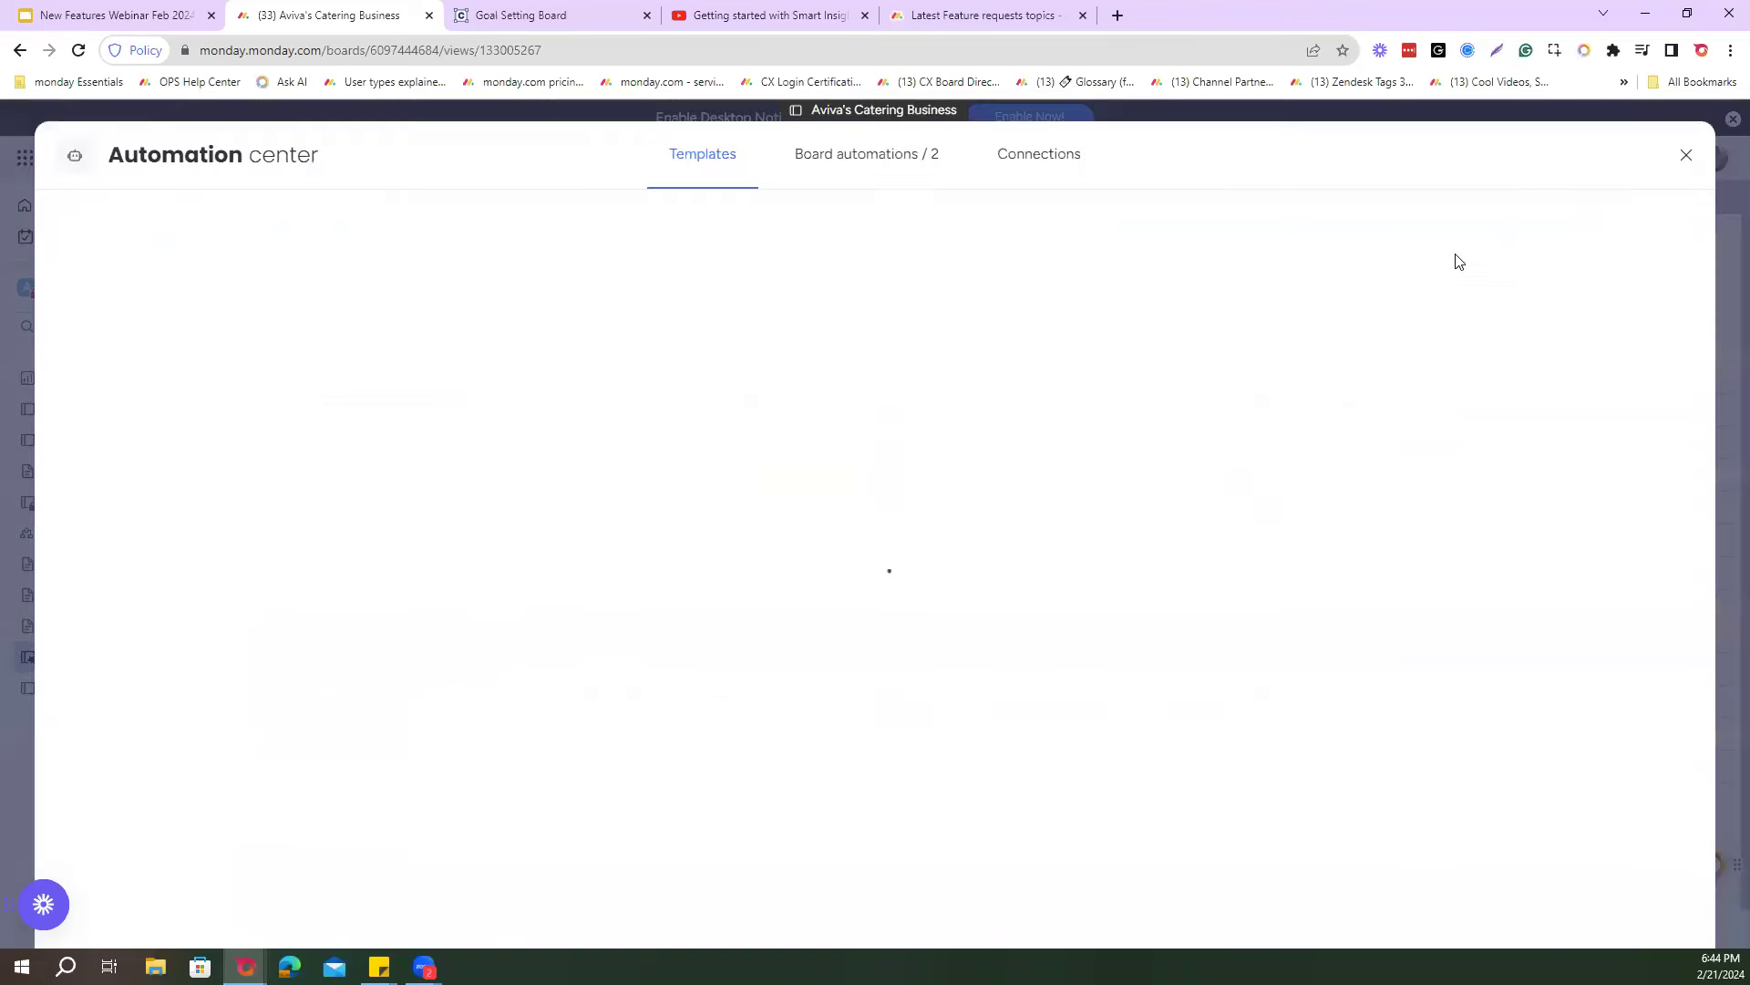
click(844, 168)
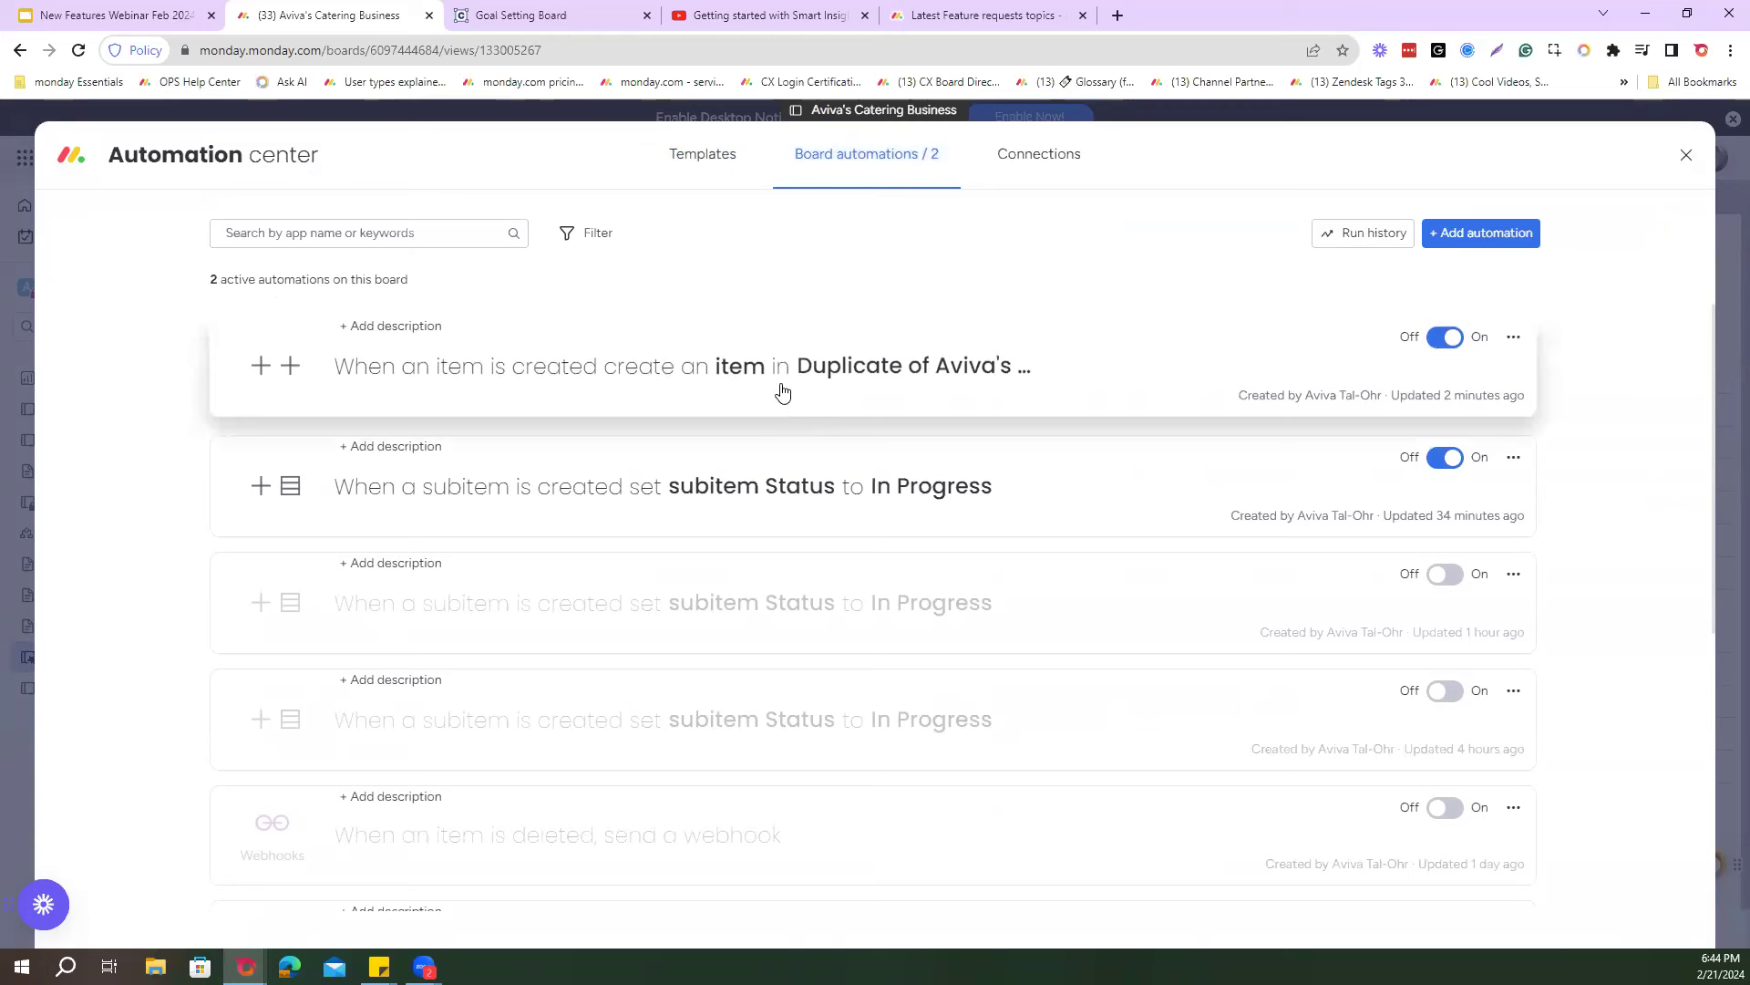
click(1477, 235)
click(493, 286)
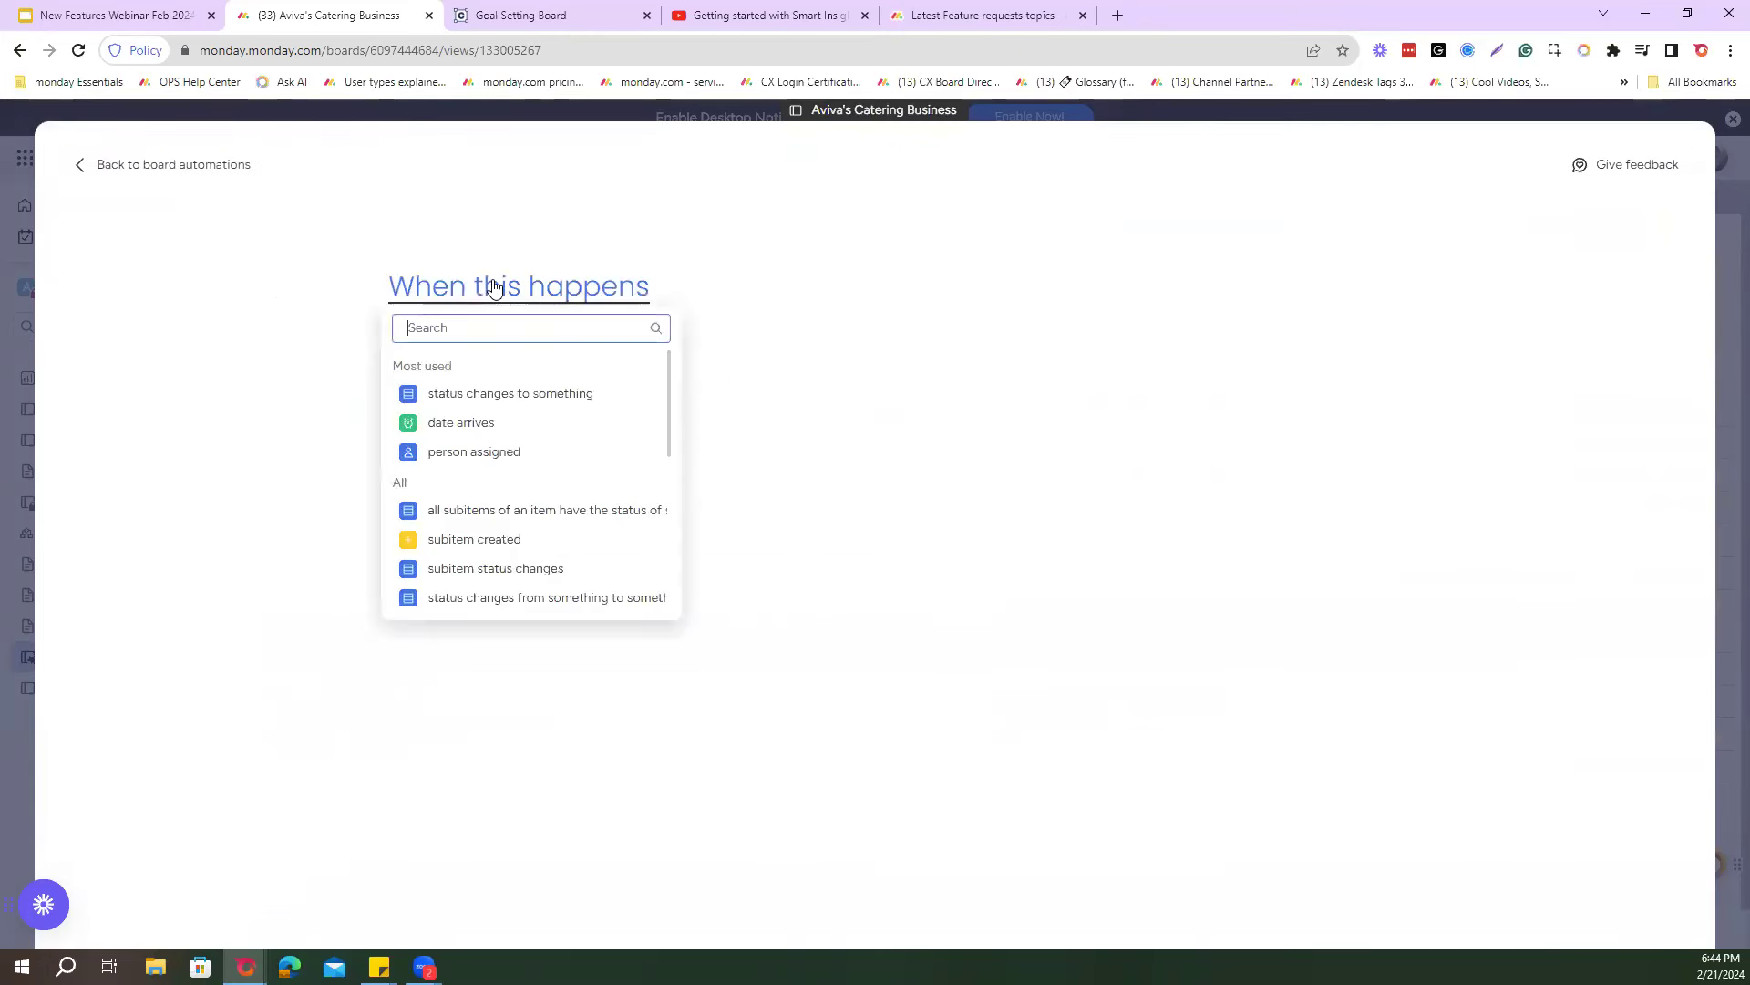
click(472, 399)
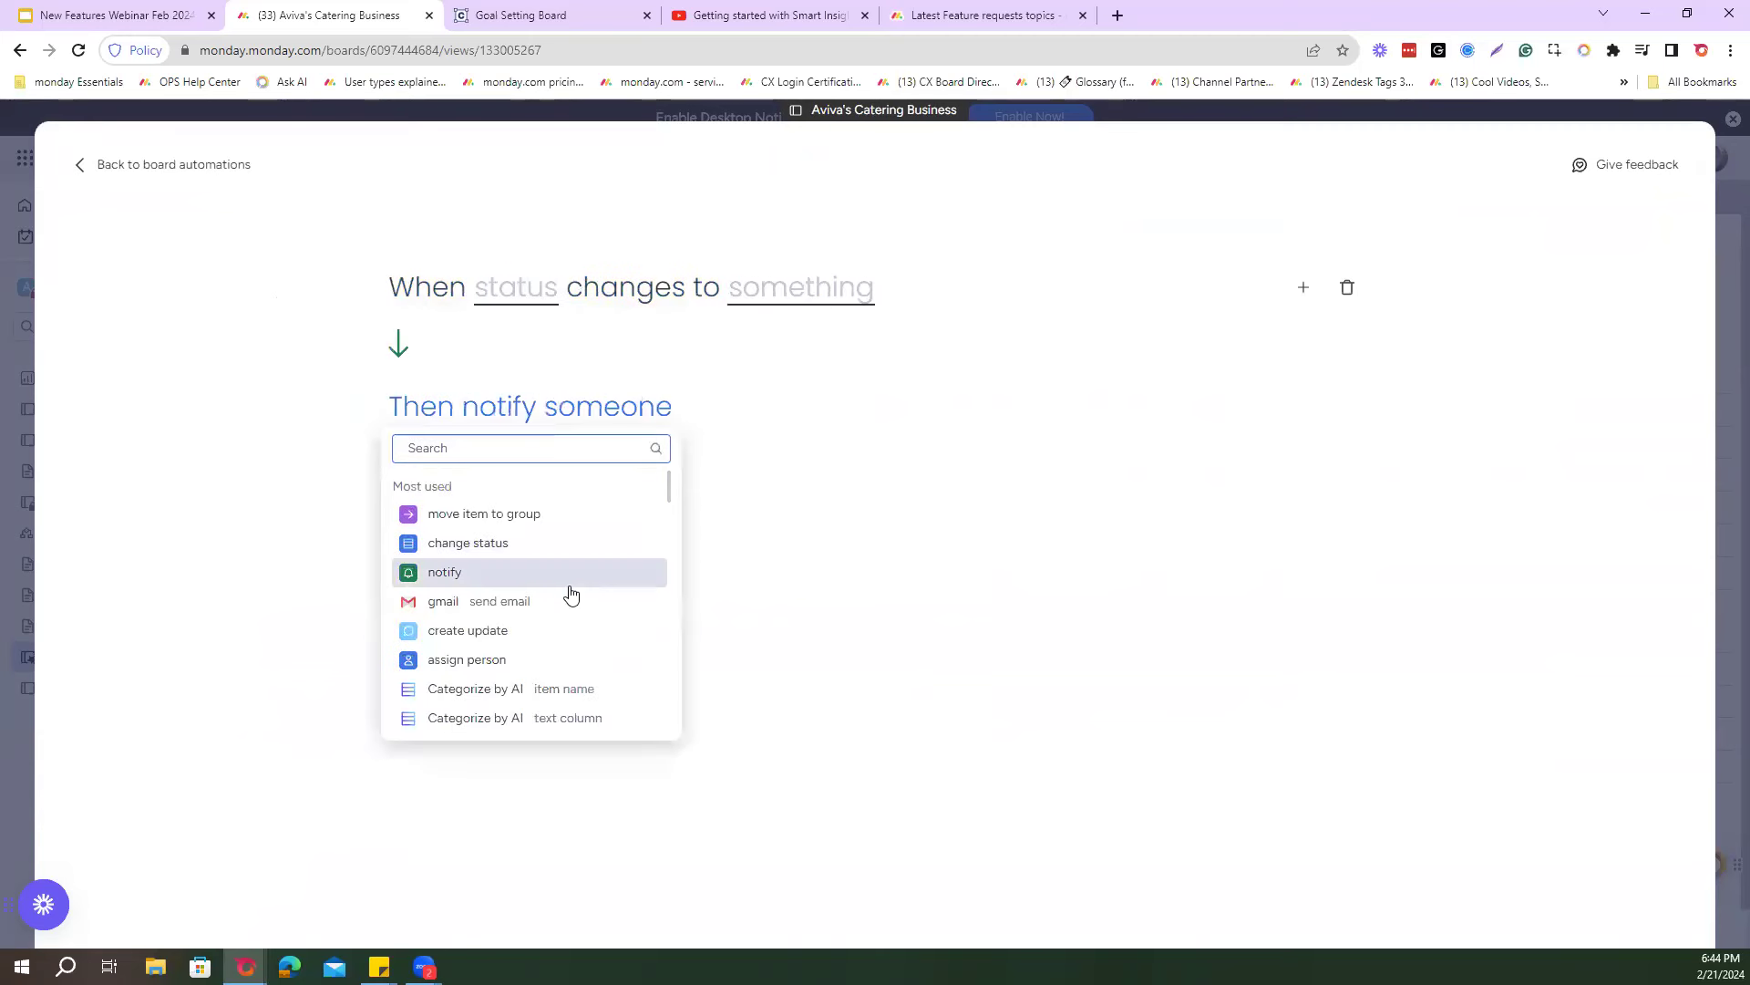
scroll(547, 629, down, 3)
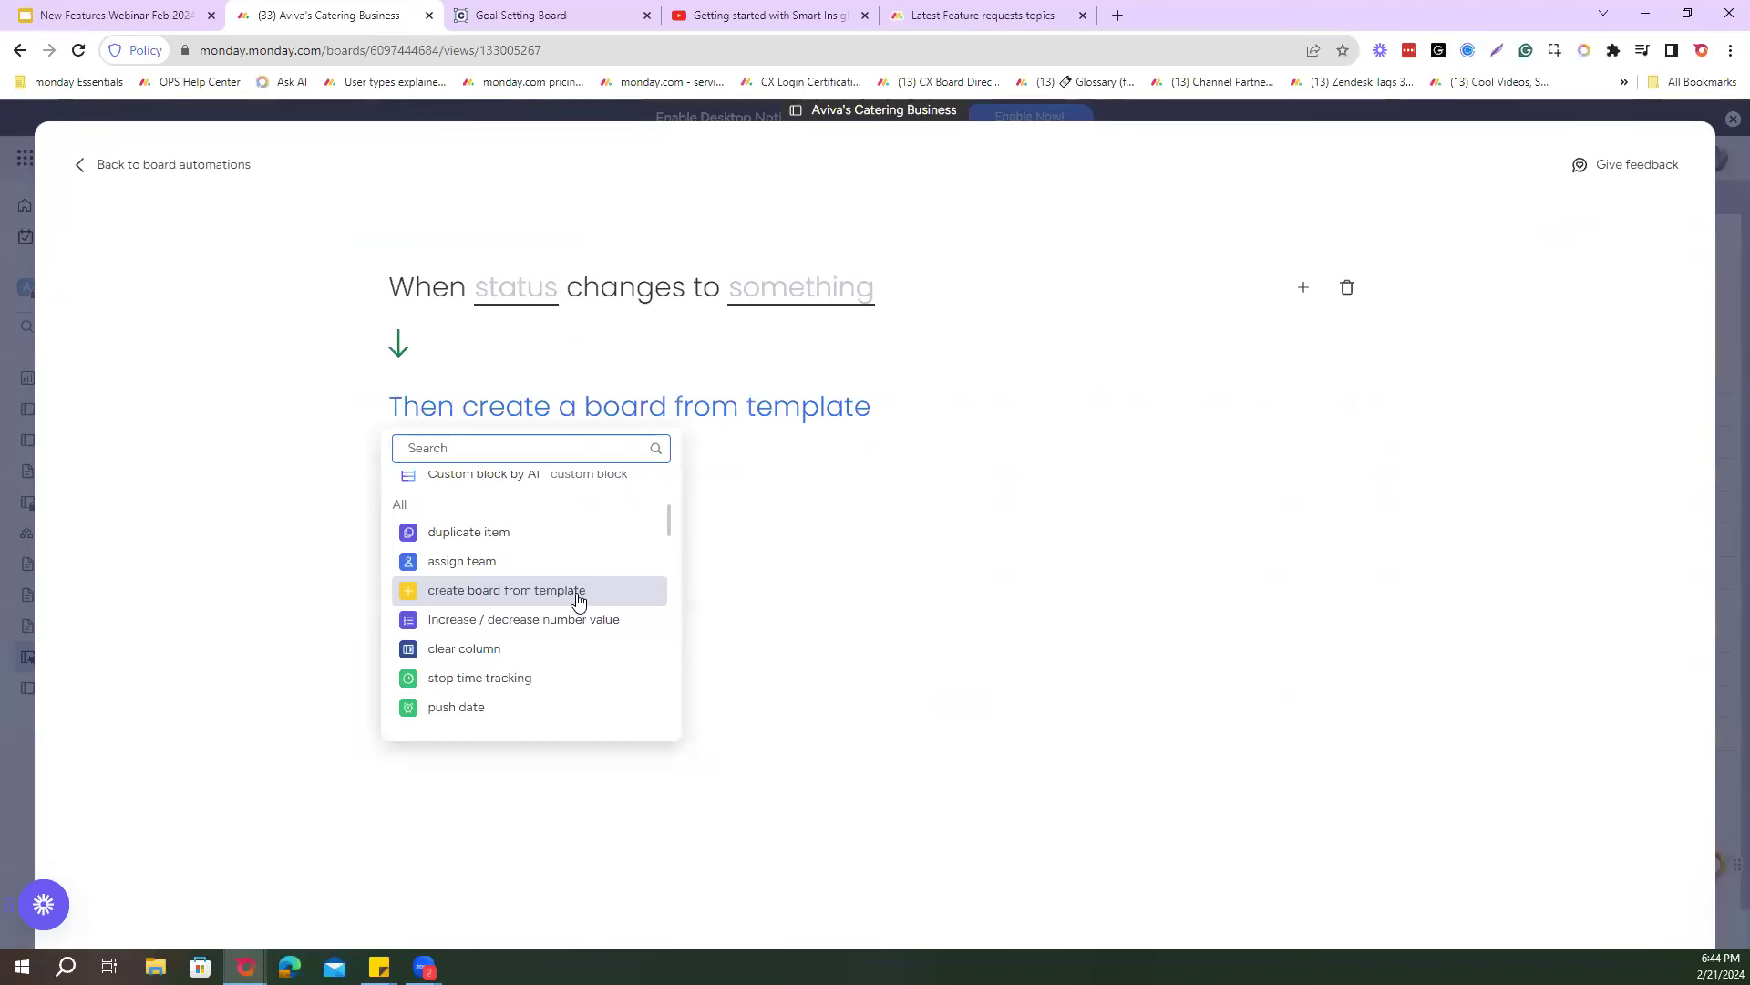
click(577, 599)
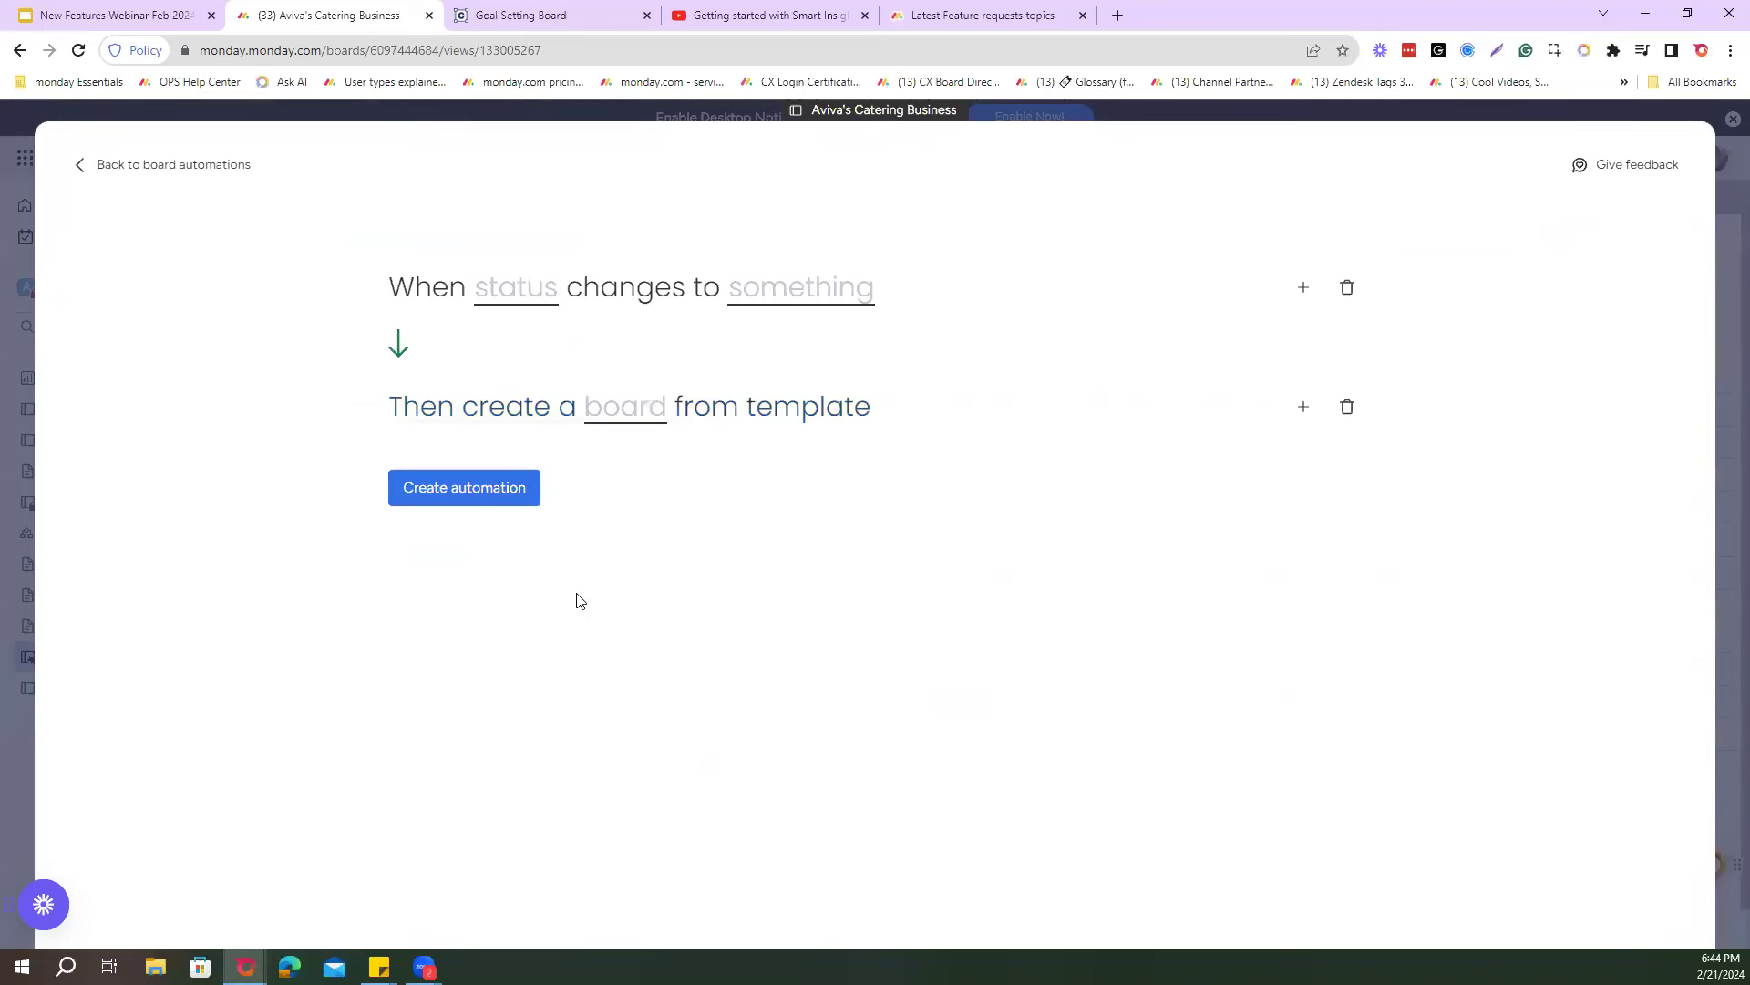
click(534, 290)
click(529, 357)
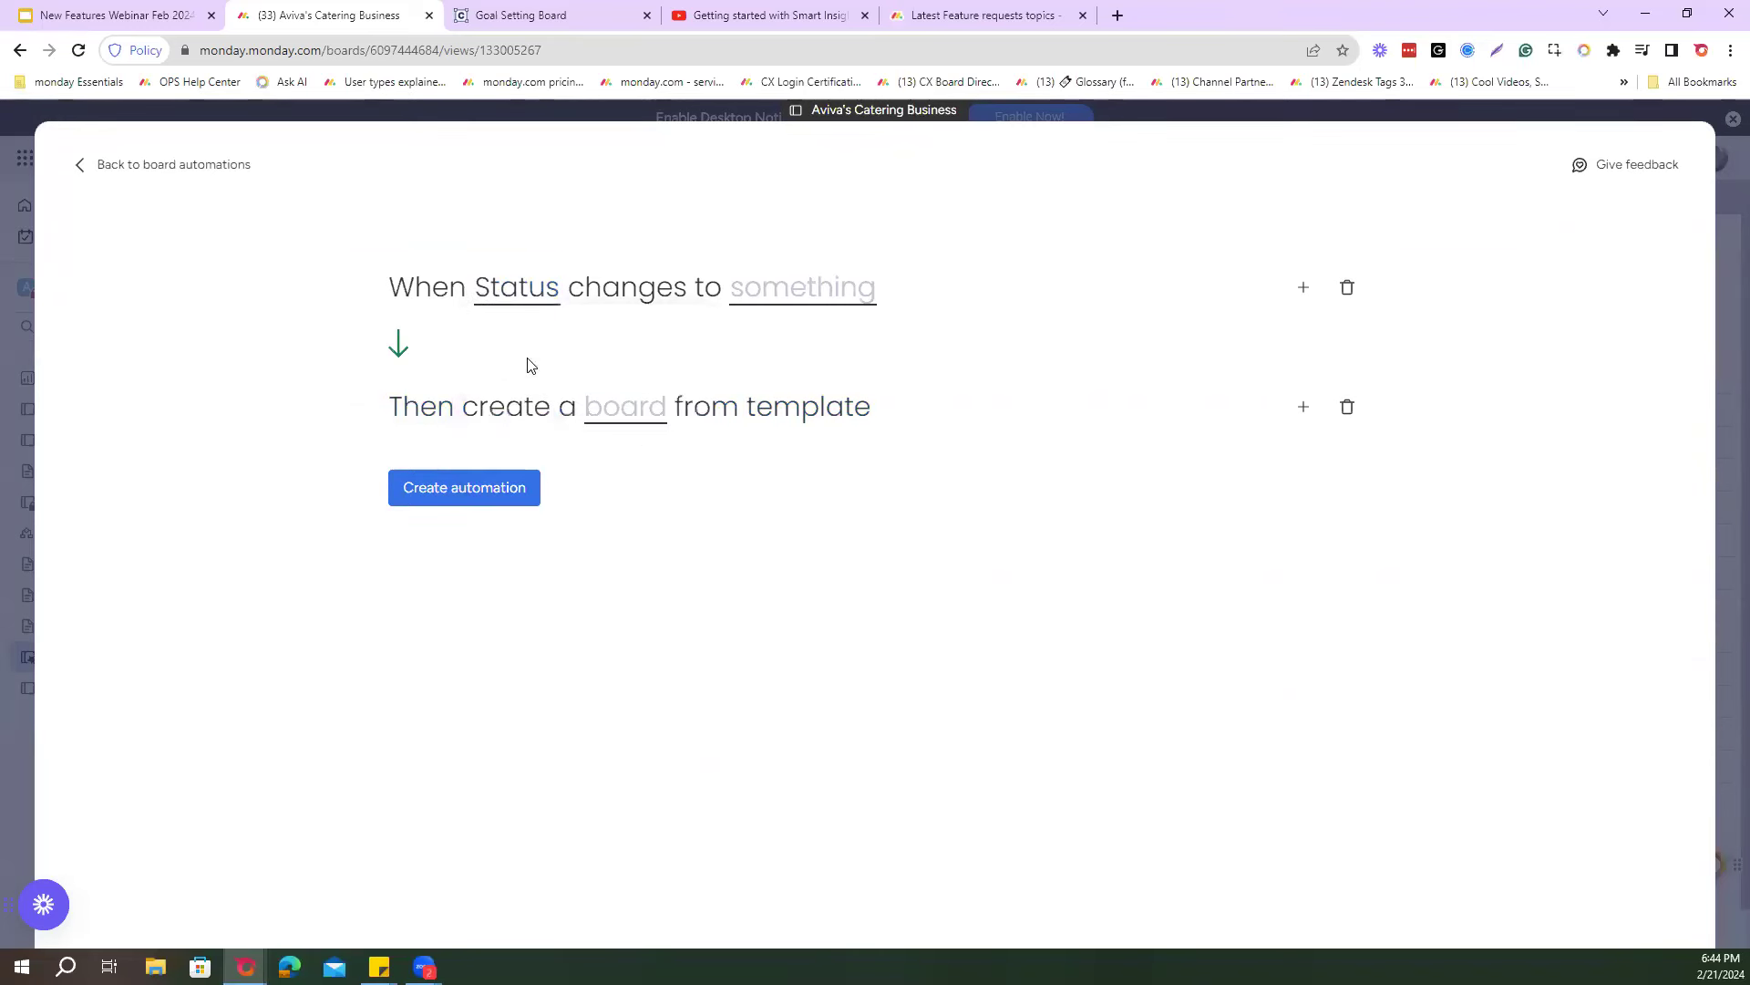
click(748, 293)
click(761, 434)
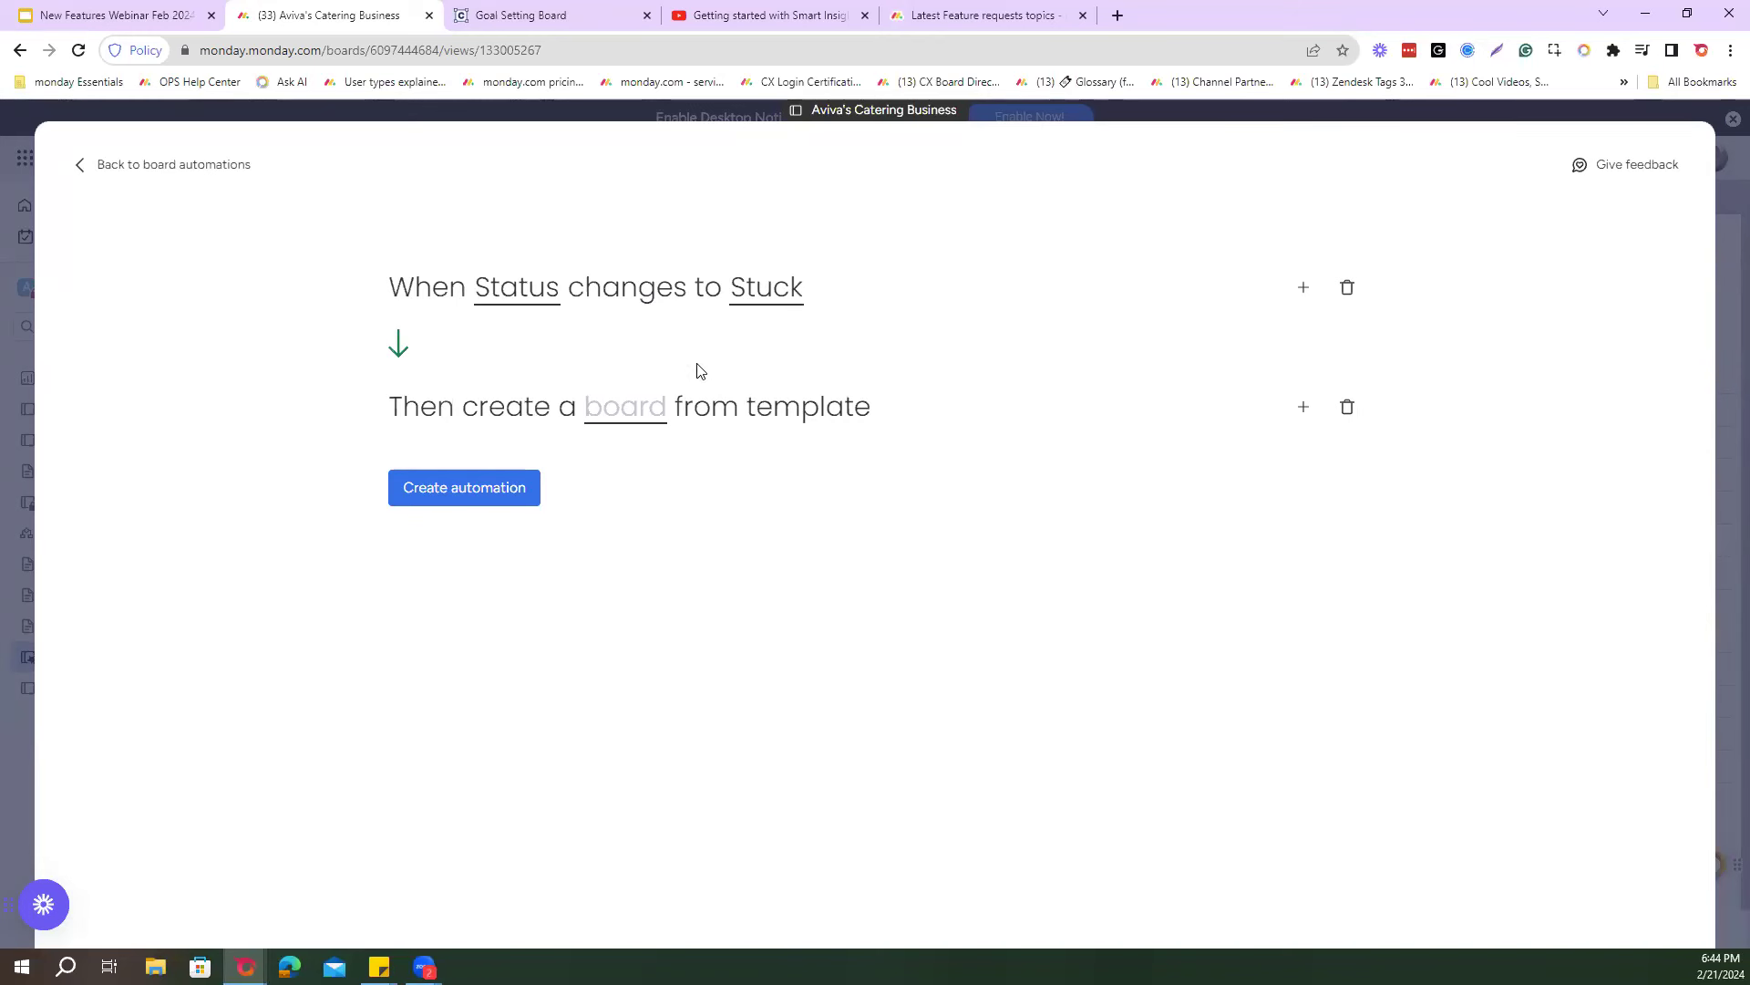
Use the Aviva's Catering Business template, name the board 'New board test', and save
click(627, 408)
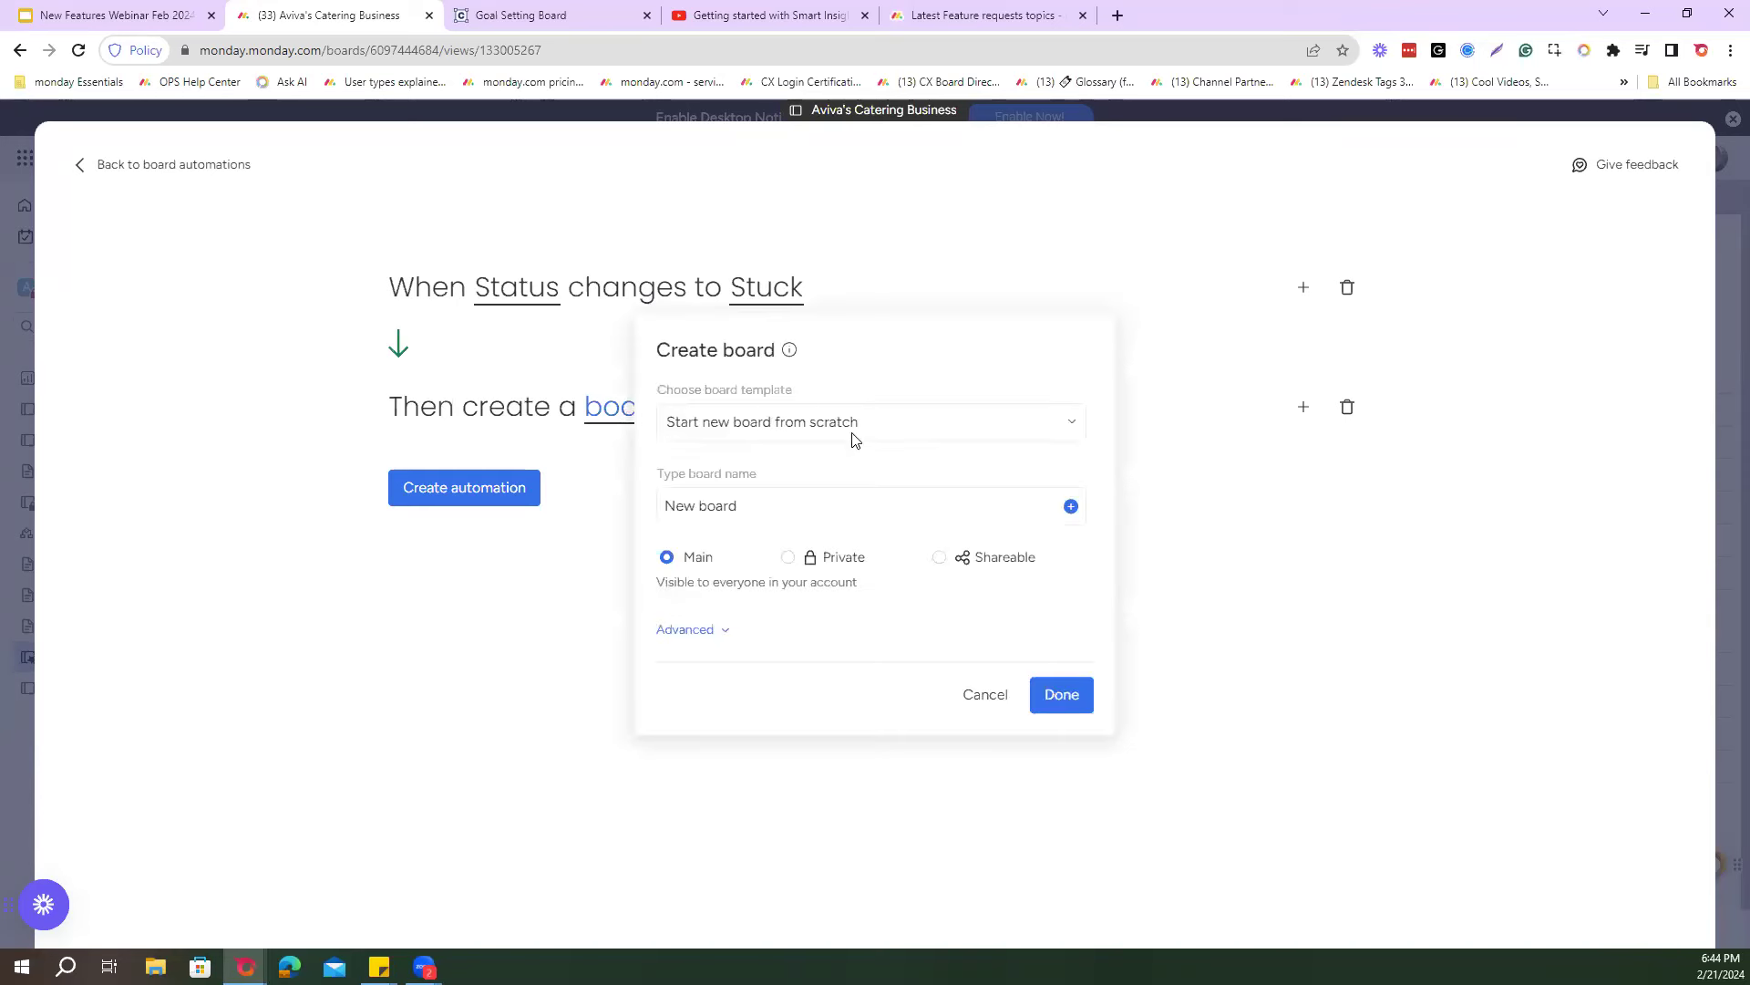
click(1064, 425)
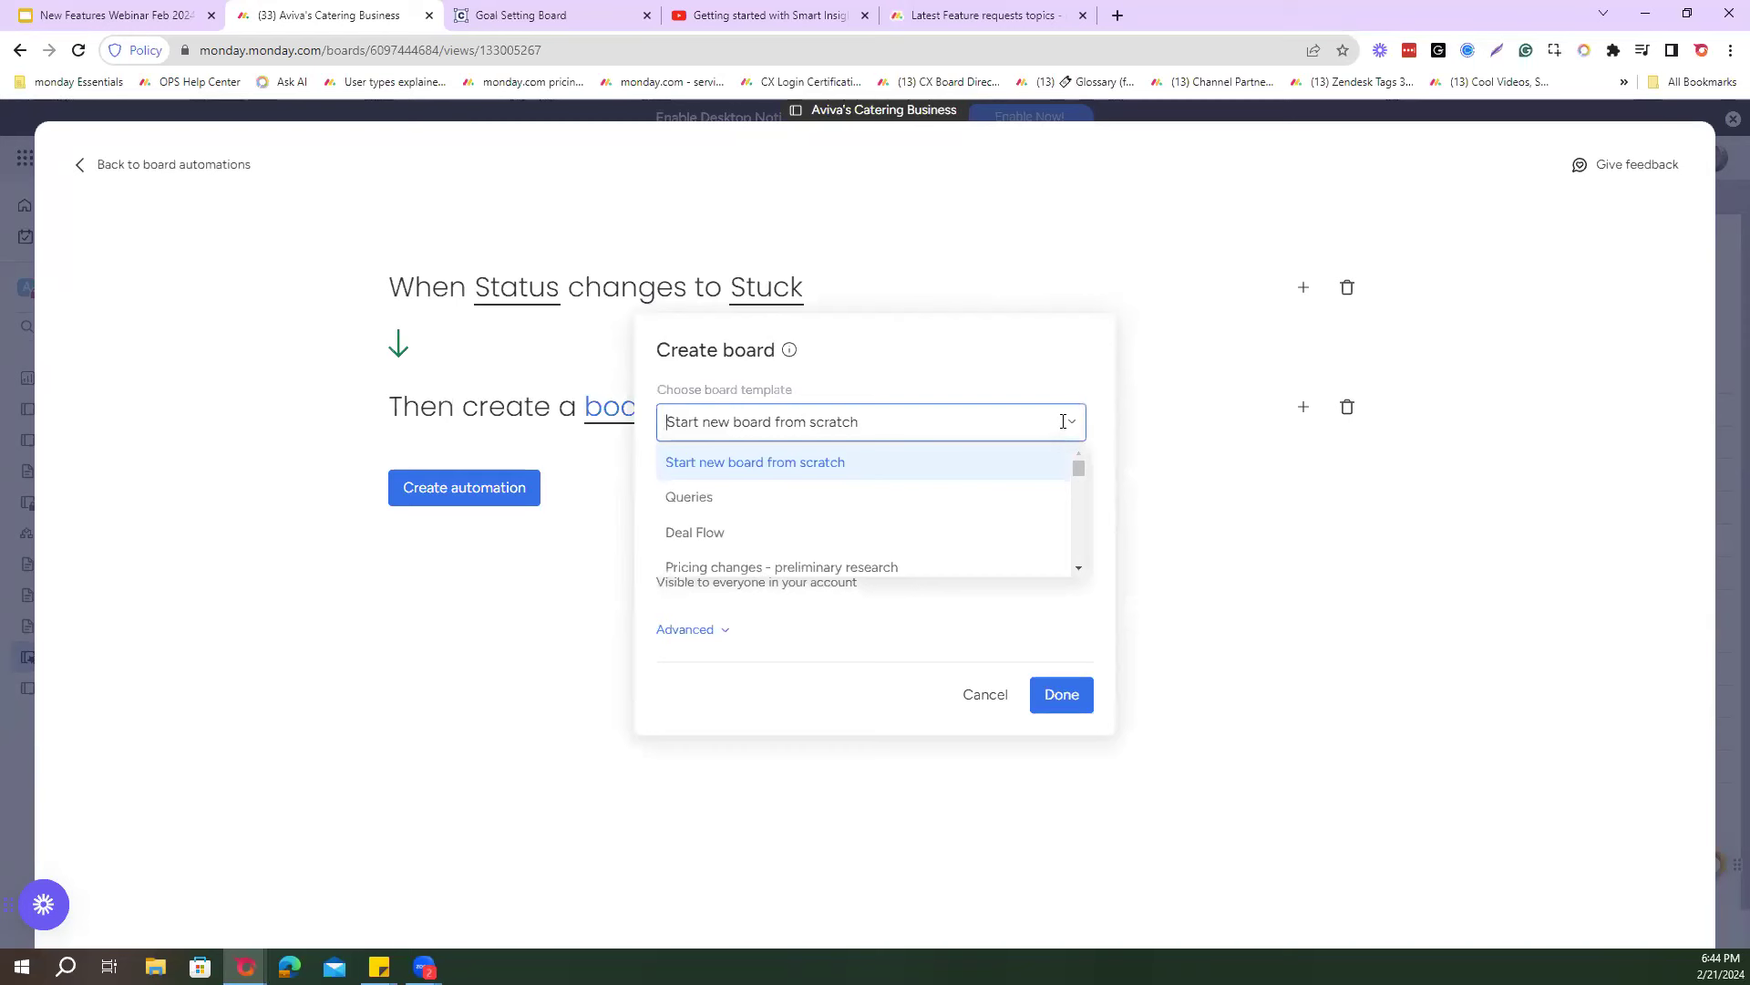
text(ca)
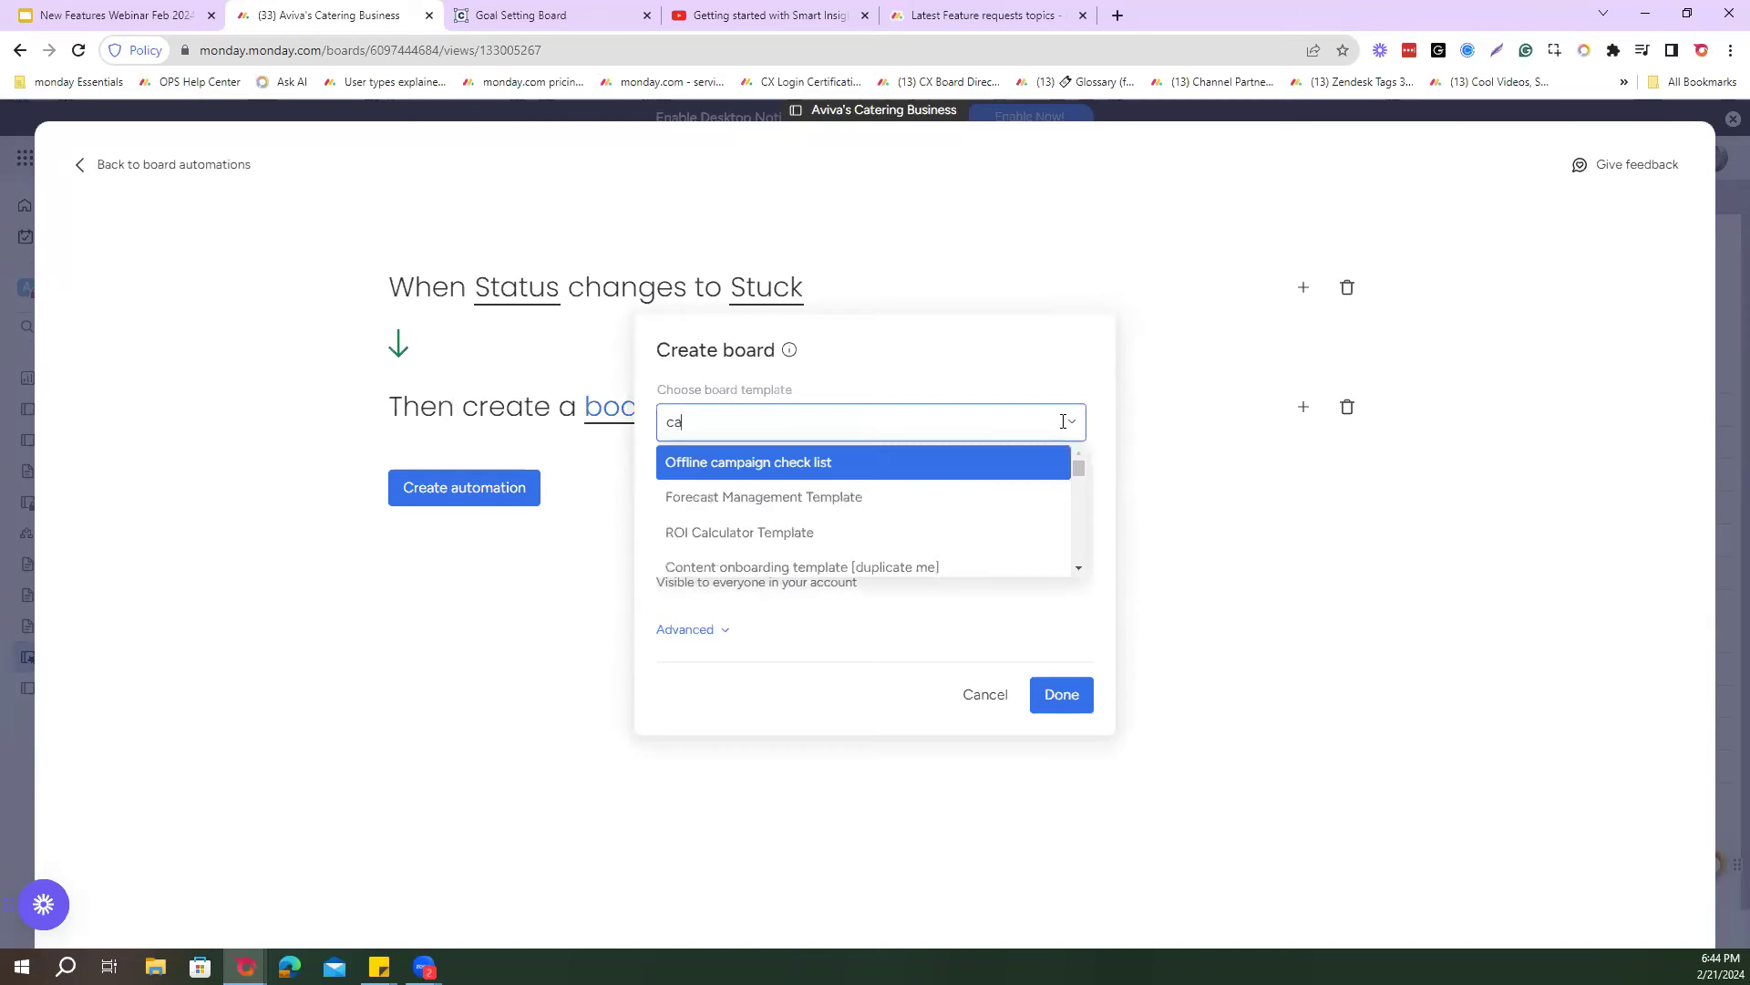
text(tering)
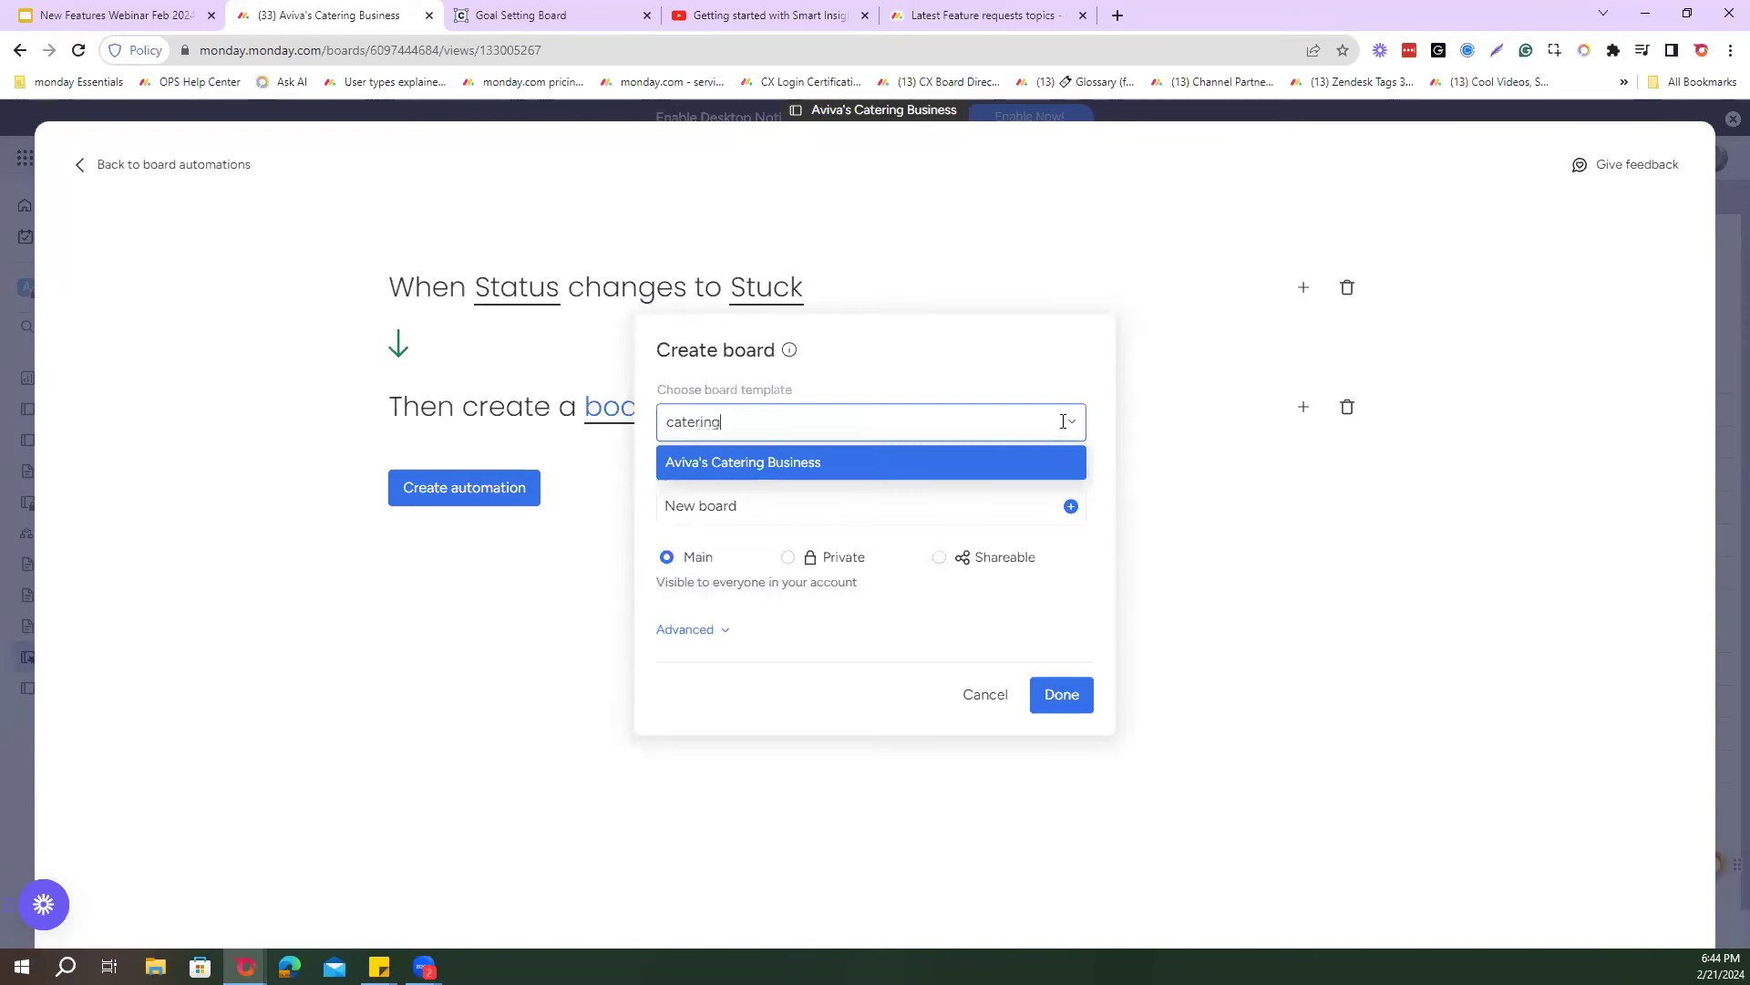
click(985, 465)
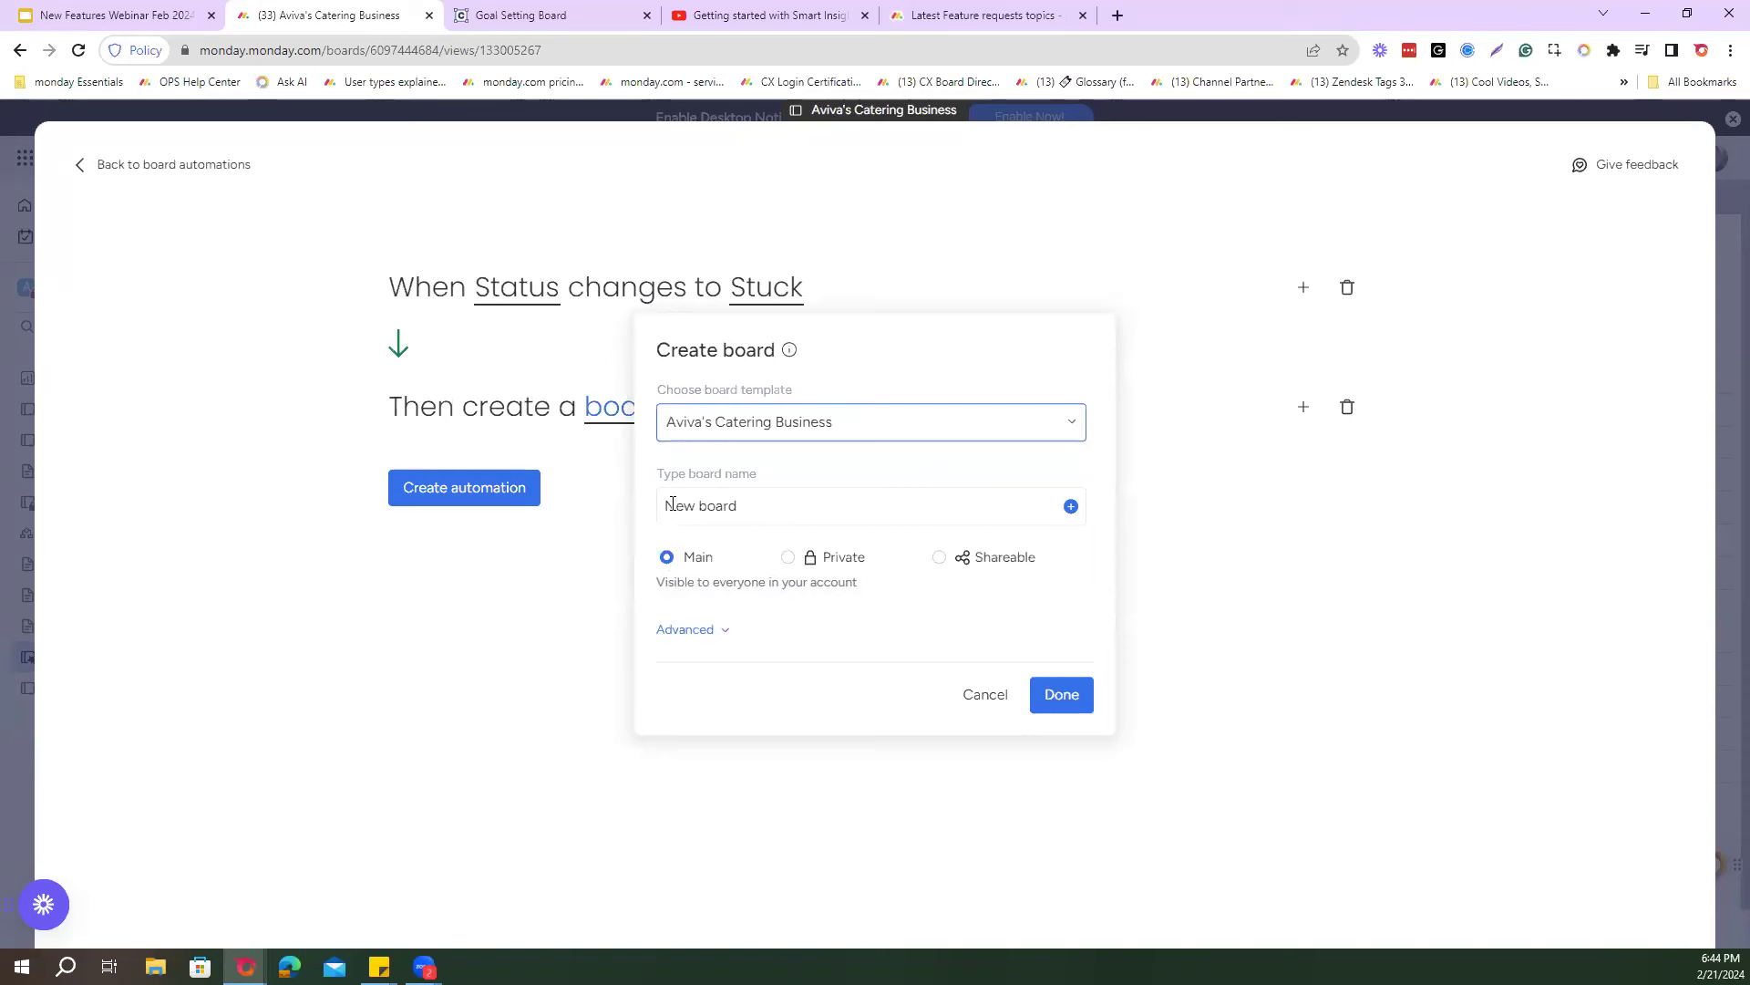
click(764, 503)
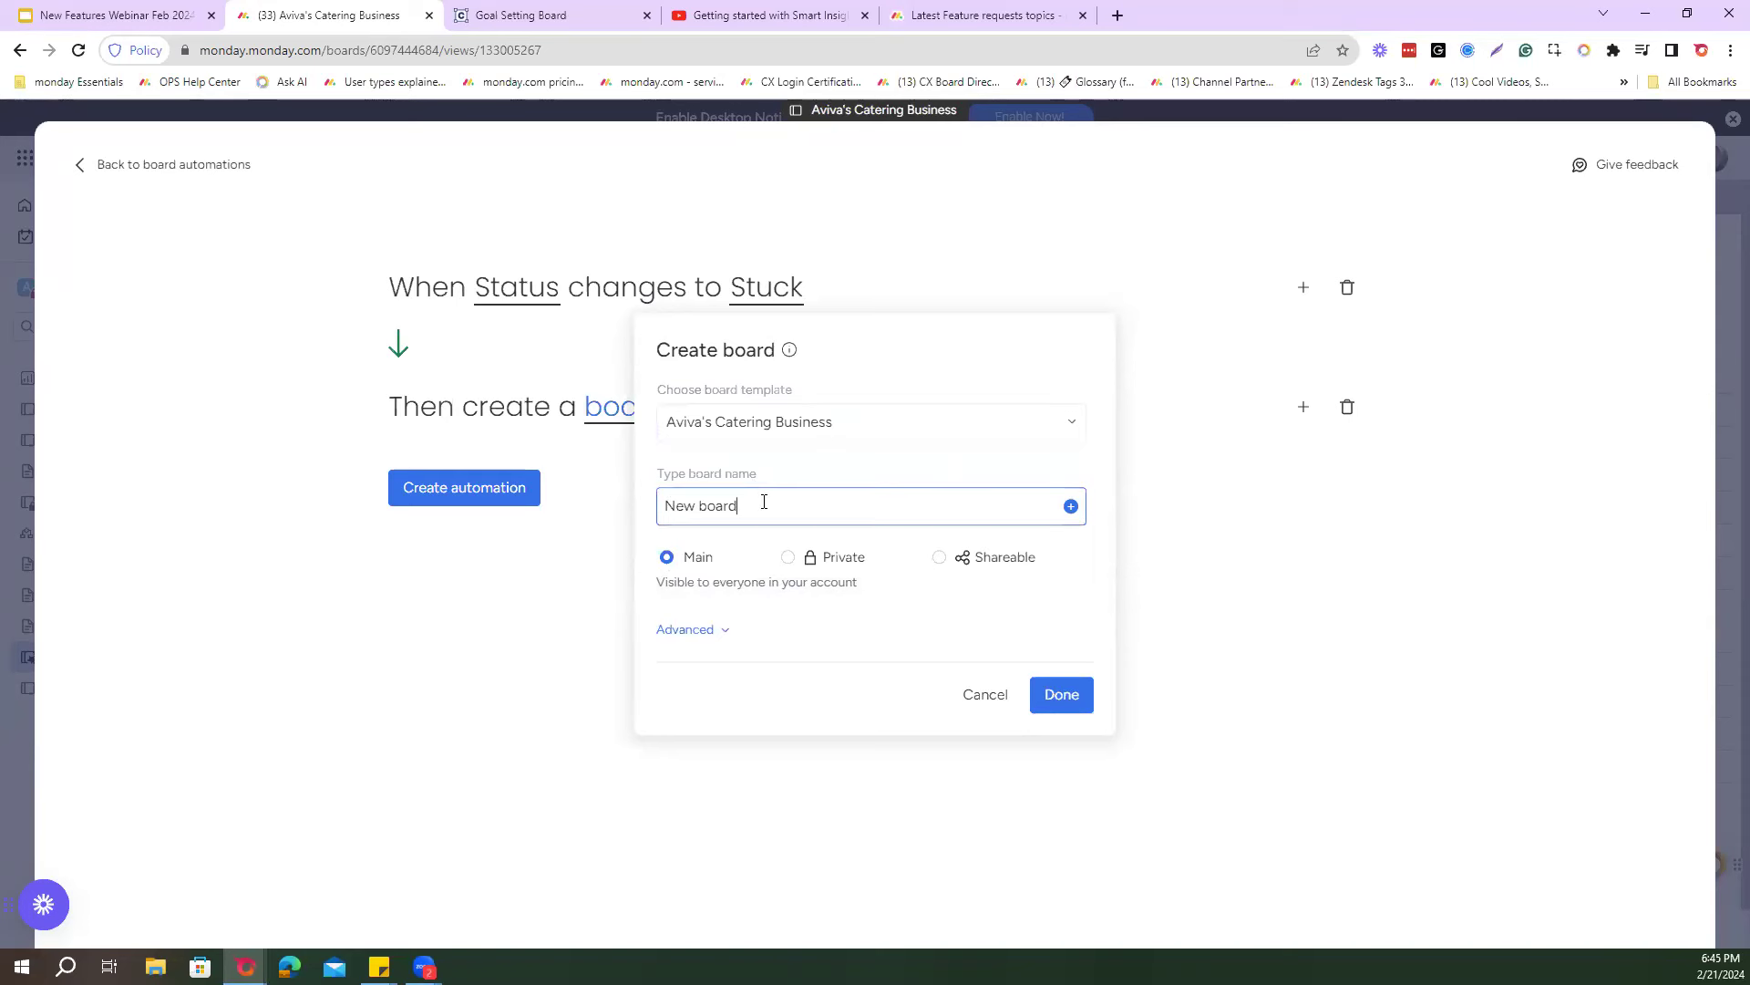
text(test)
click(1054, 697)
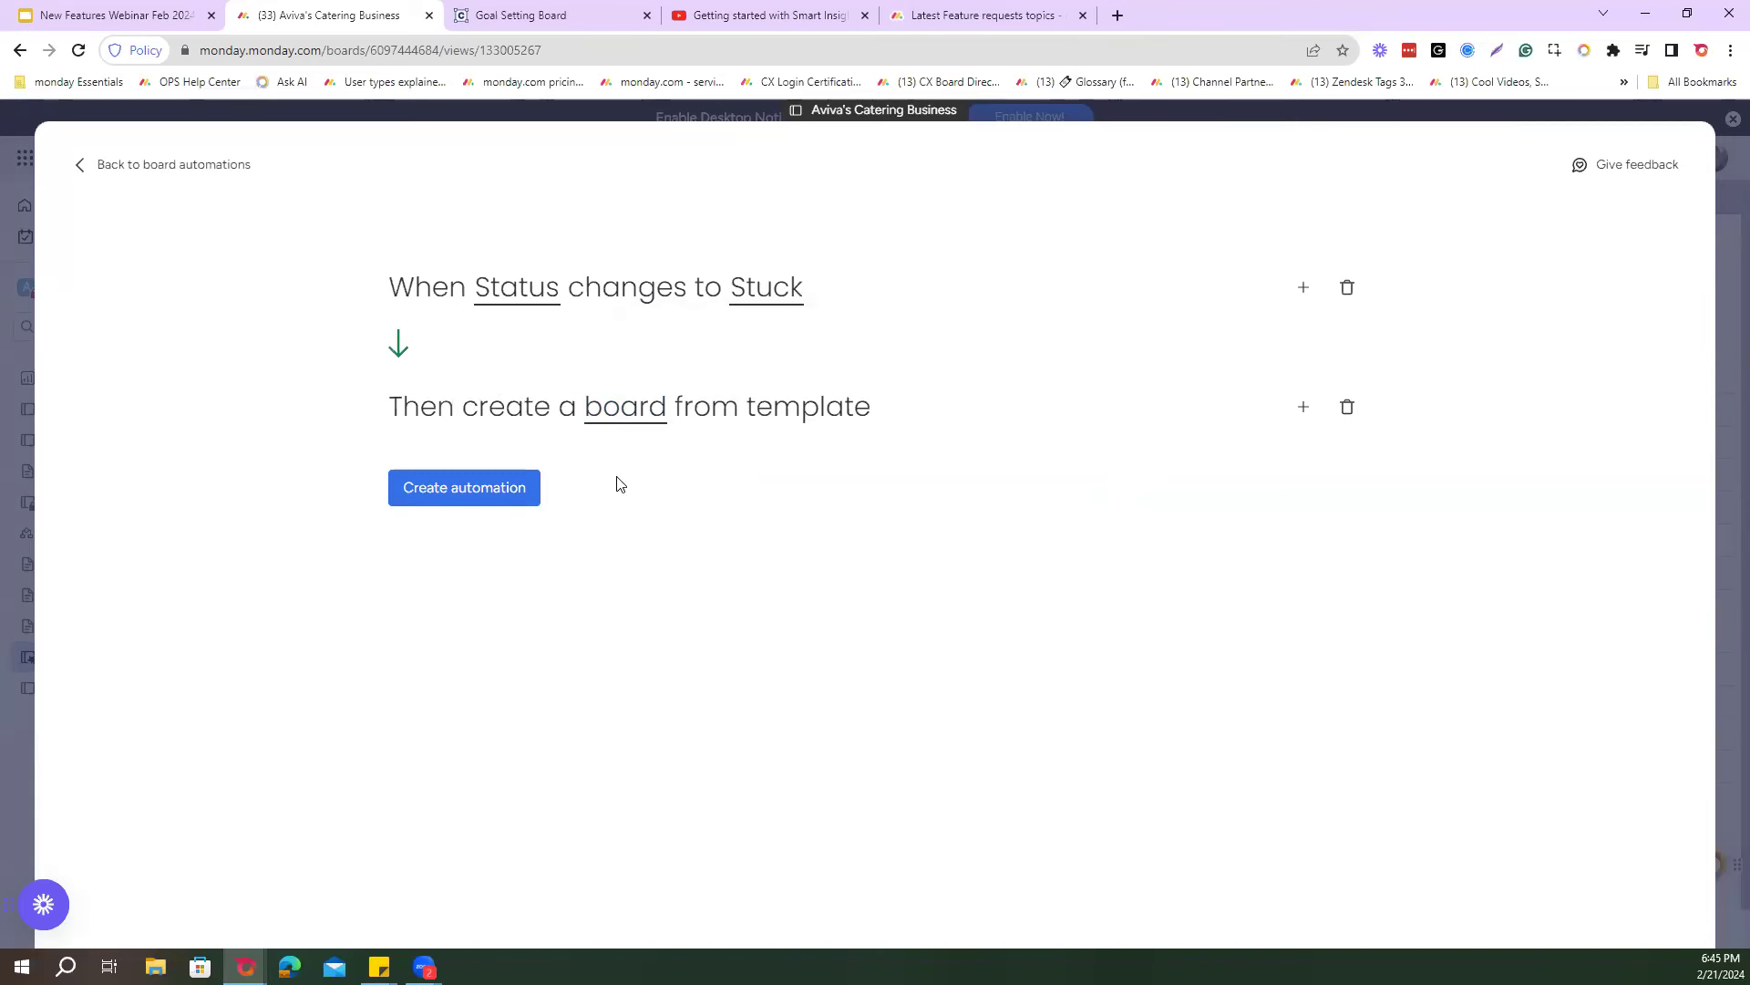
click(506, 493)
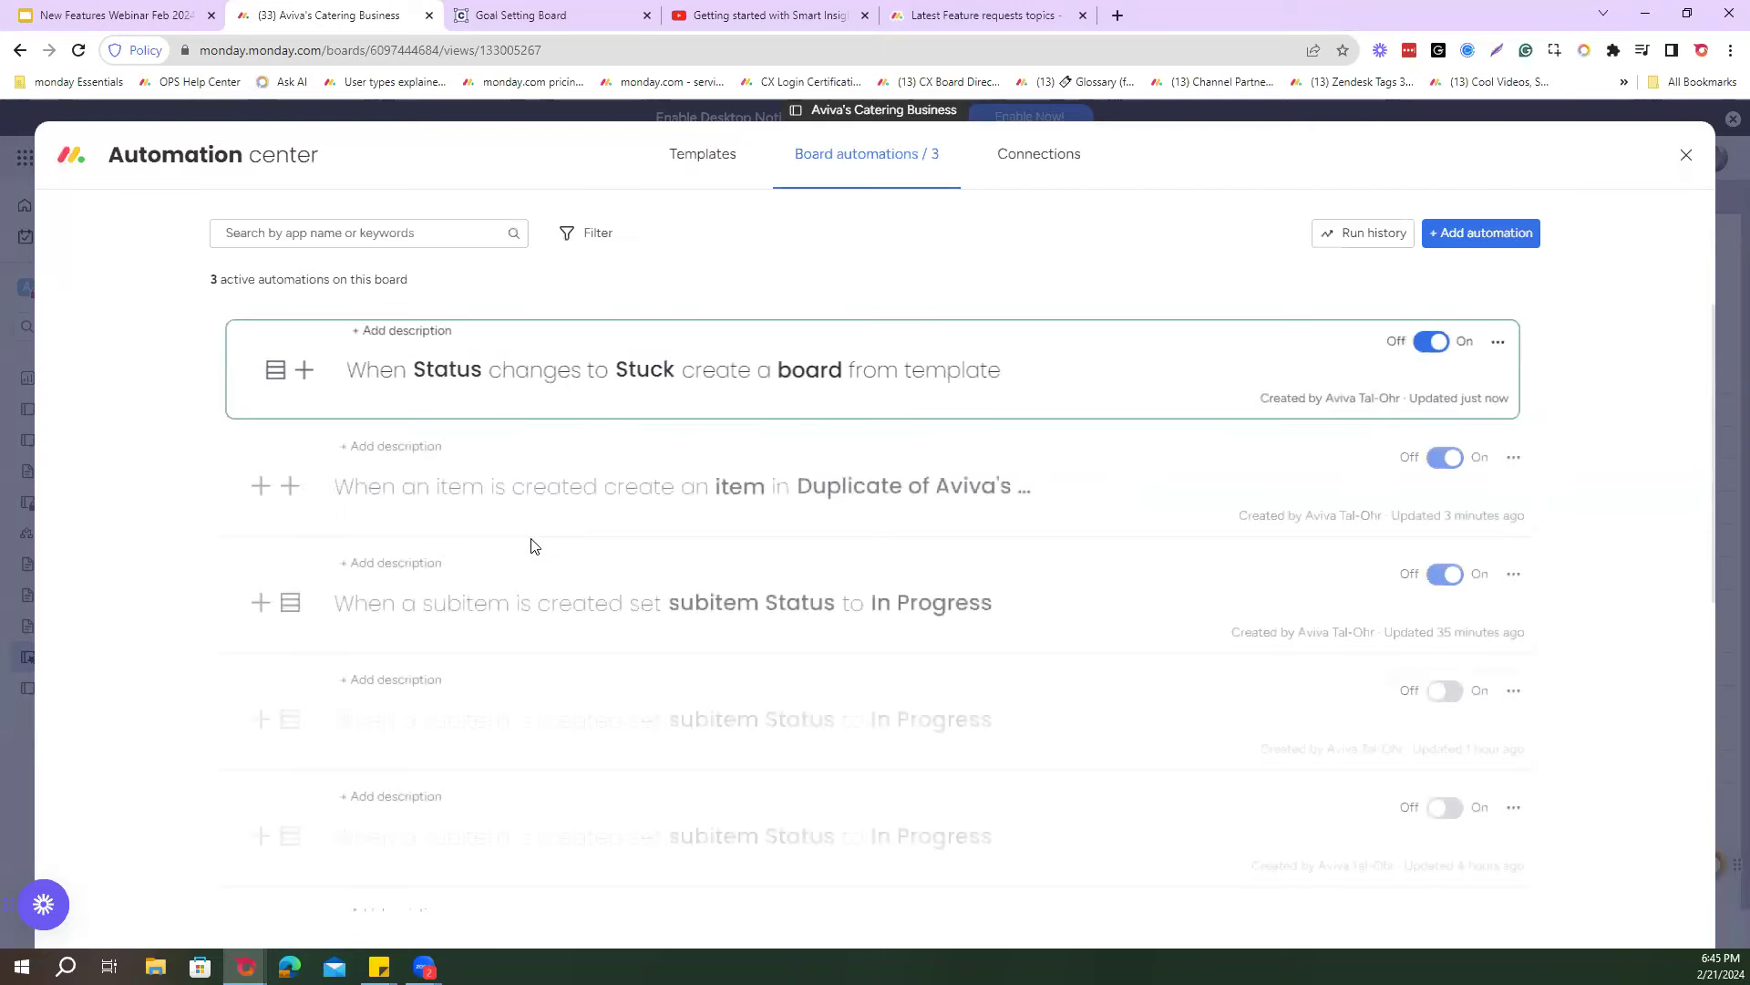
Set the March Sales item's status to Stuck and find 'New board test' in the sidebar
click(1687, 155)
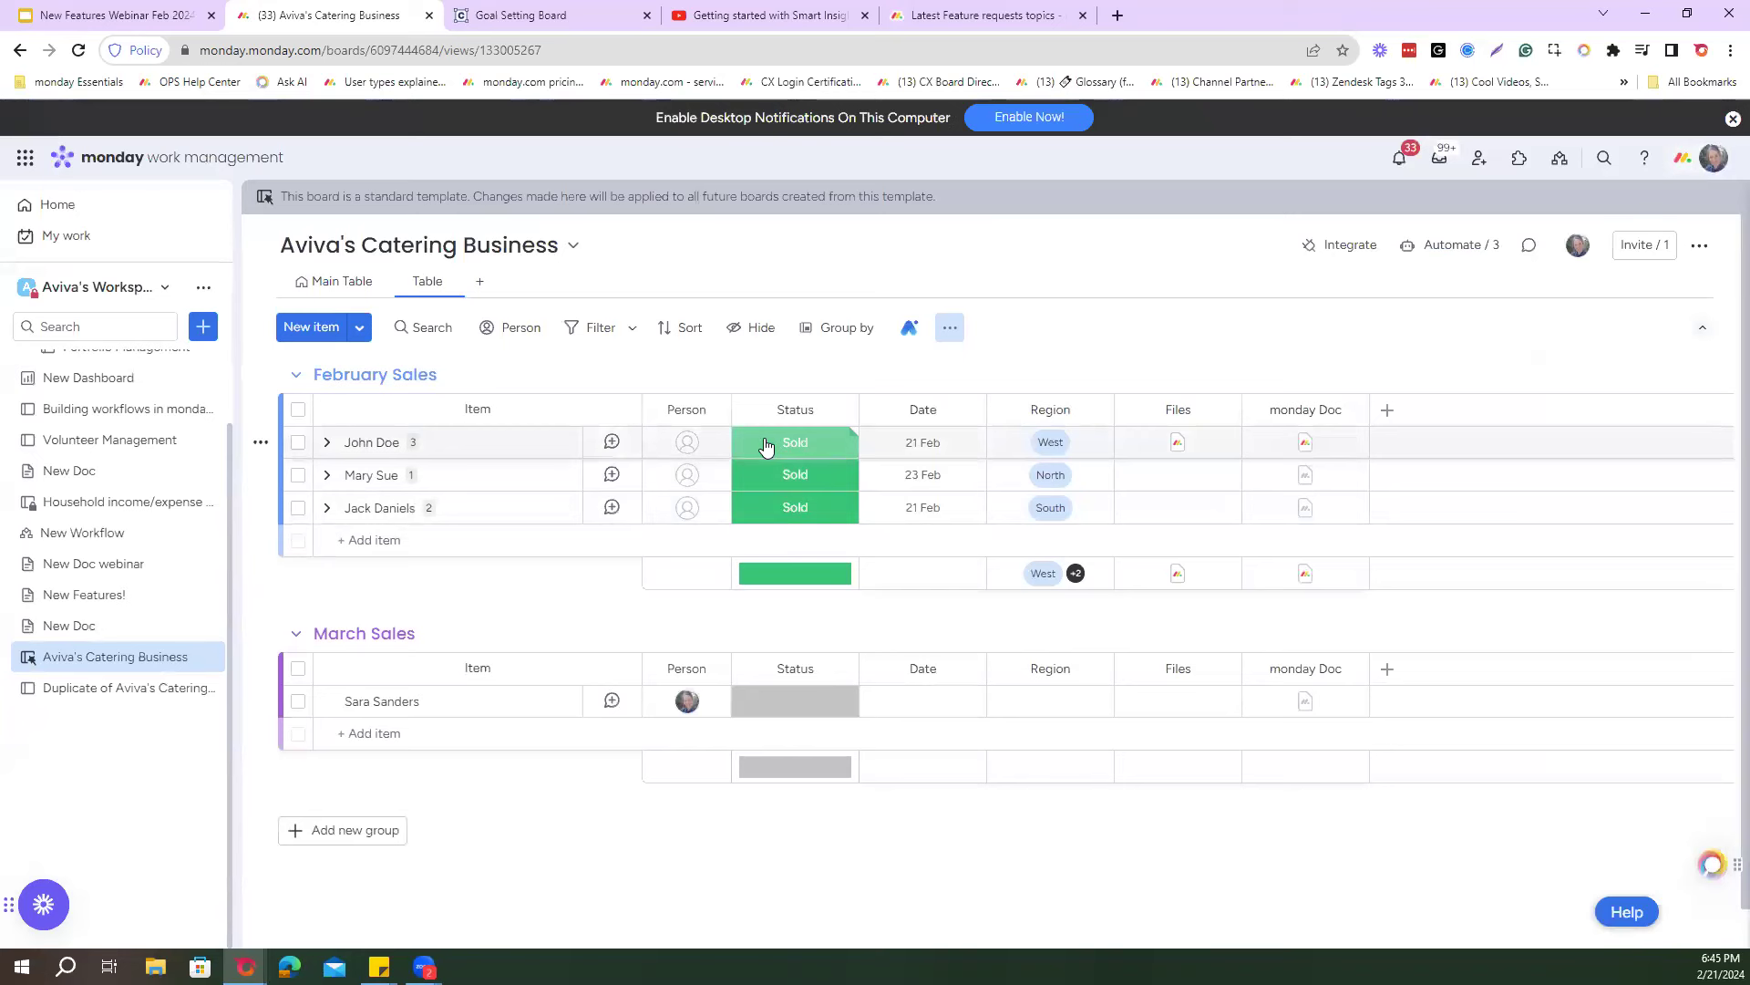
click(767, 713)
click(796, 777)
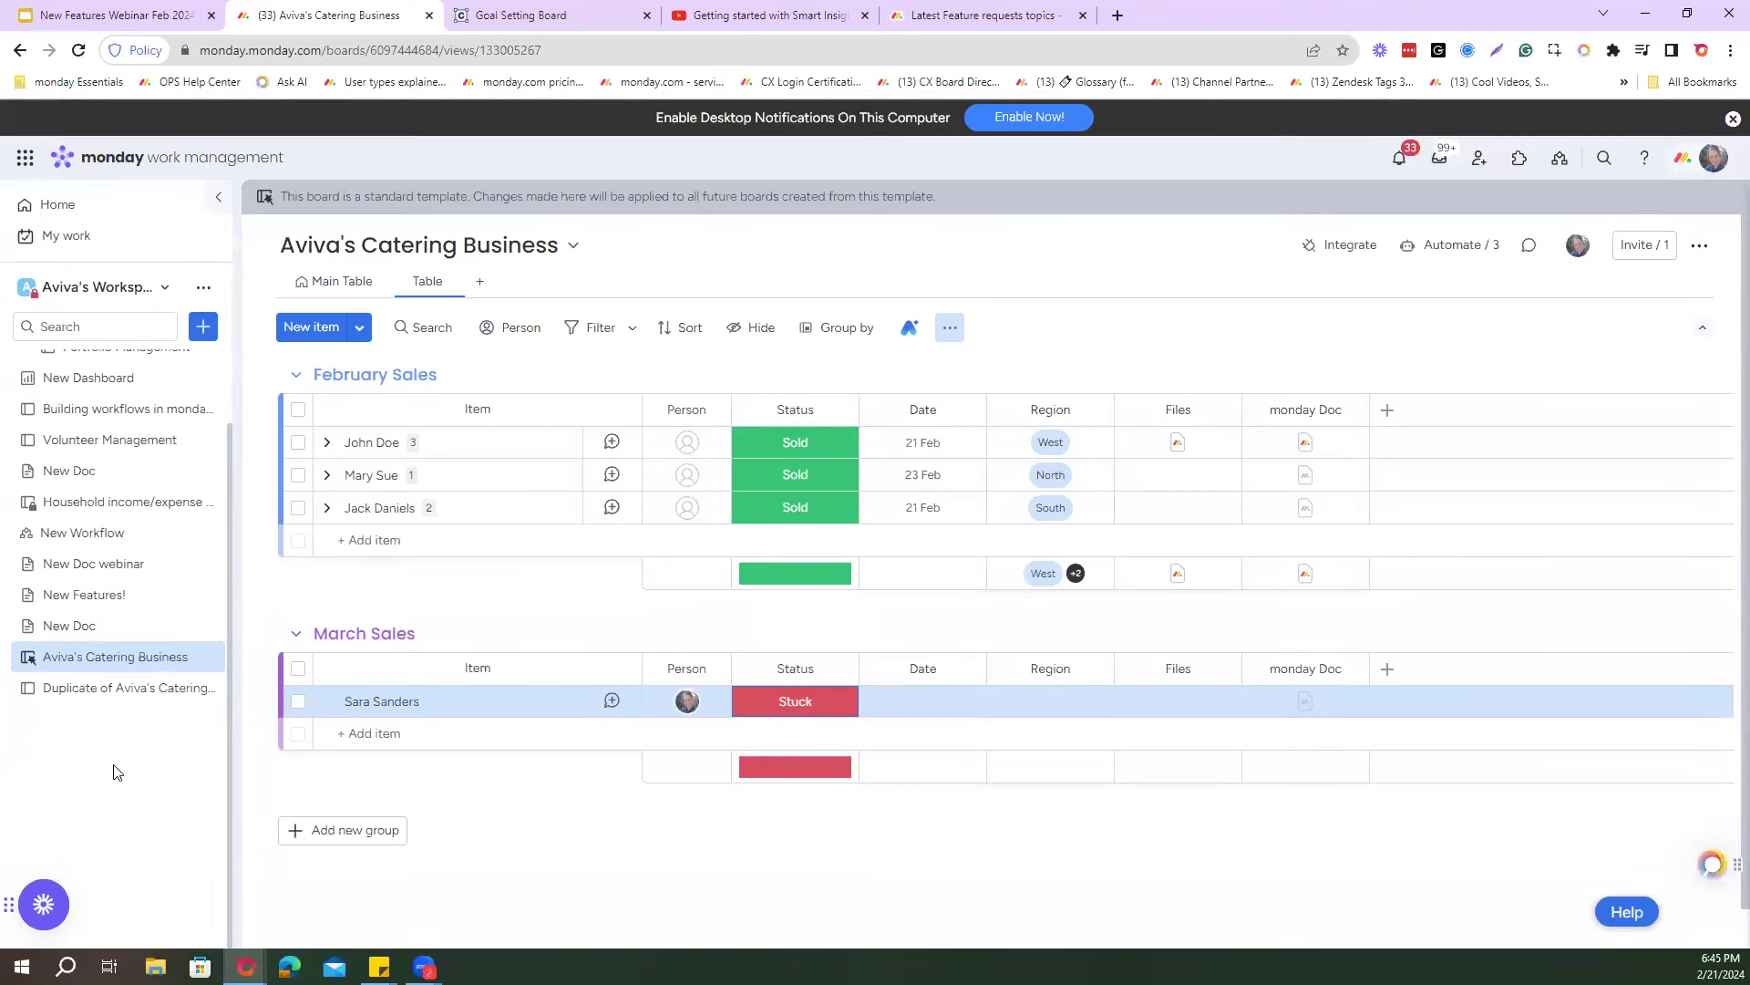
scroll(117, 775, up, 1)
scroll(142, 799, down, 1)
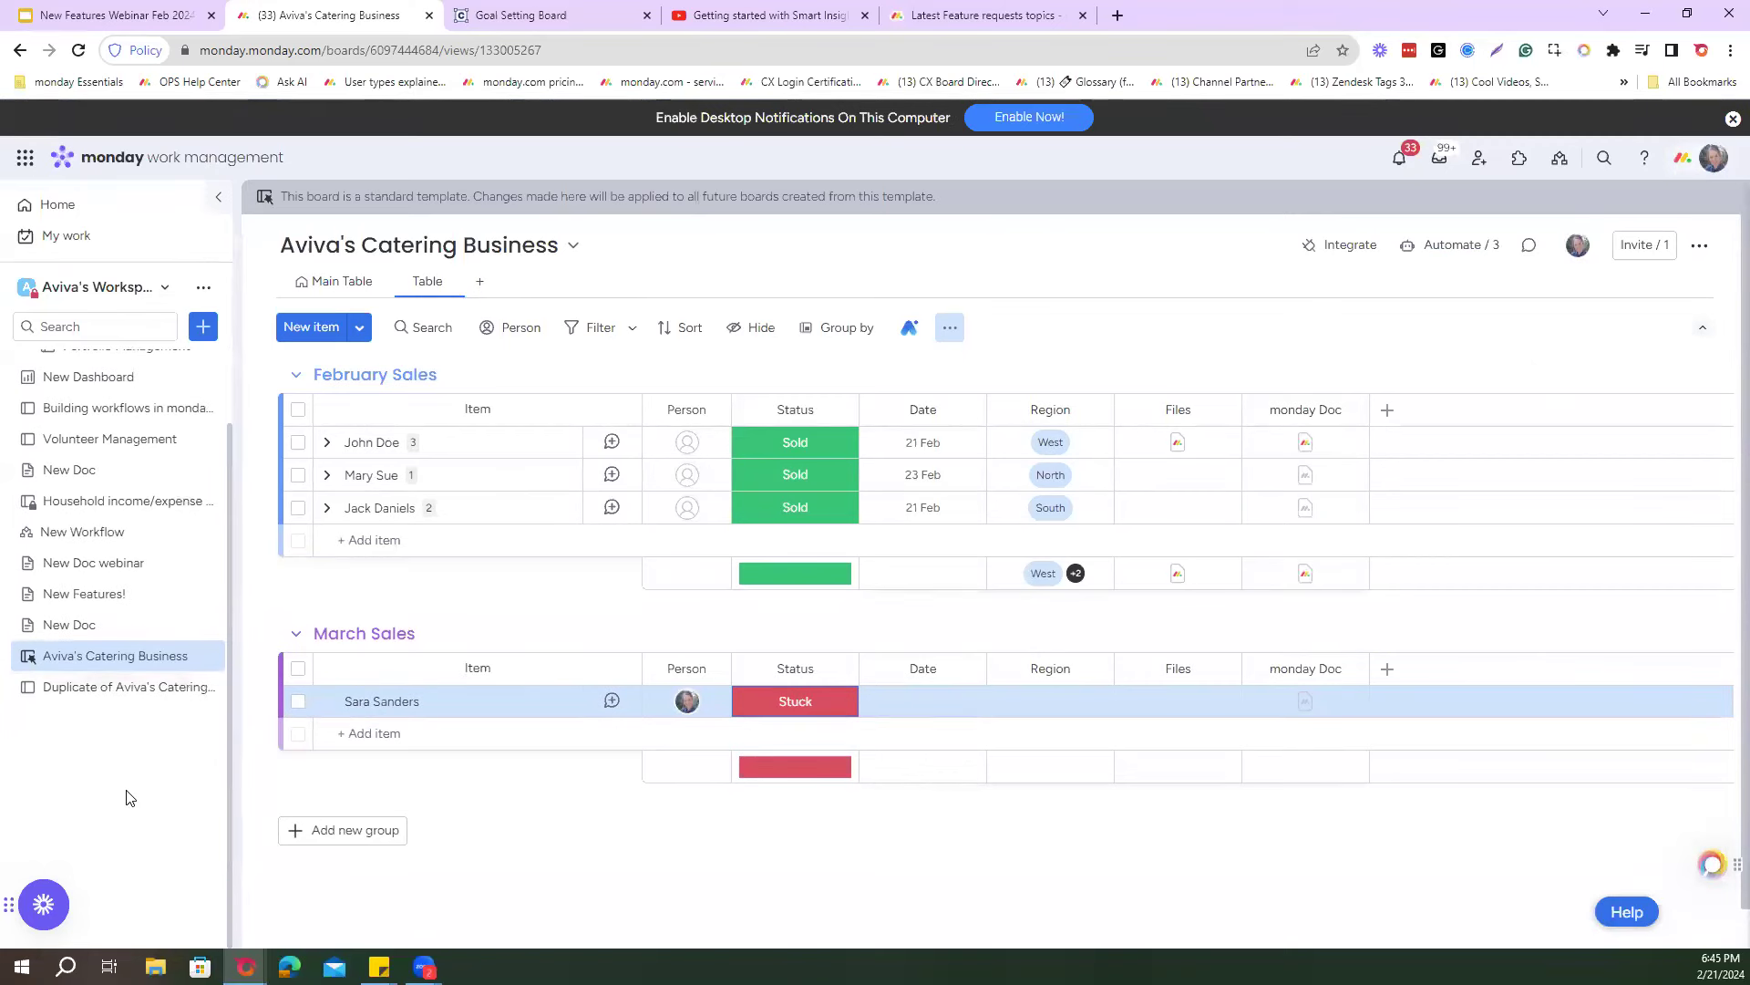
scroll(132, 793, up, 1)
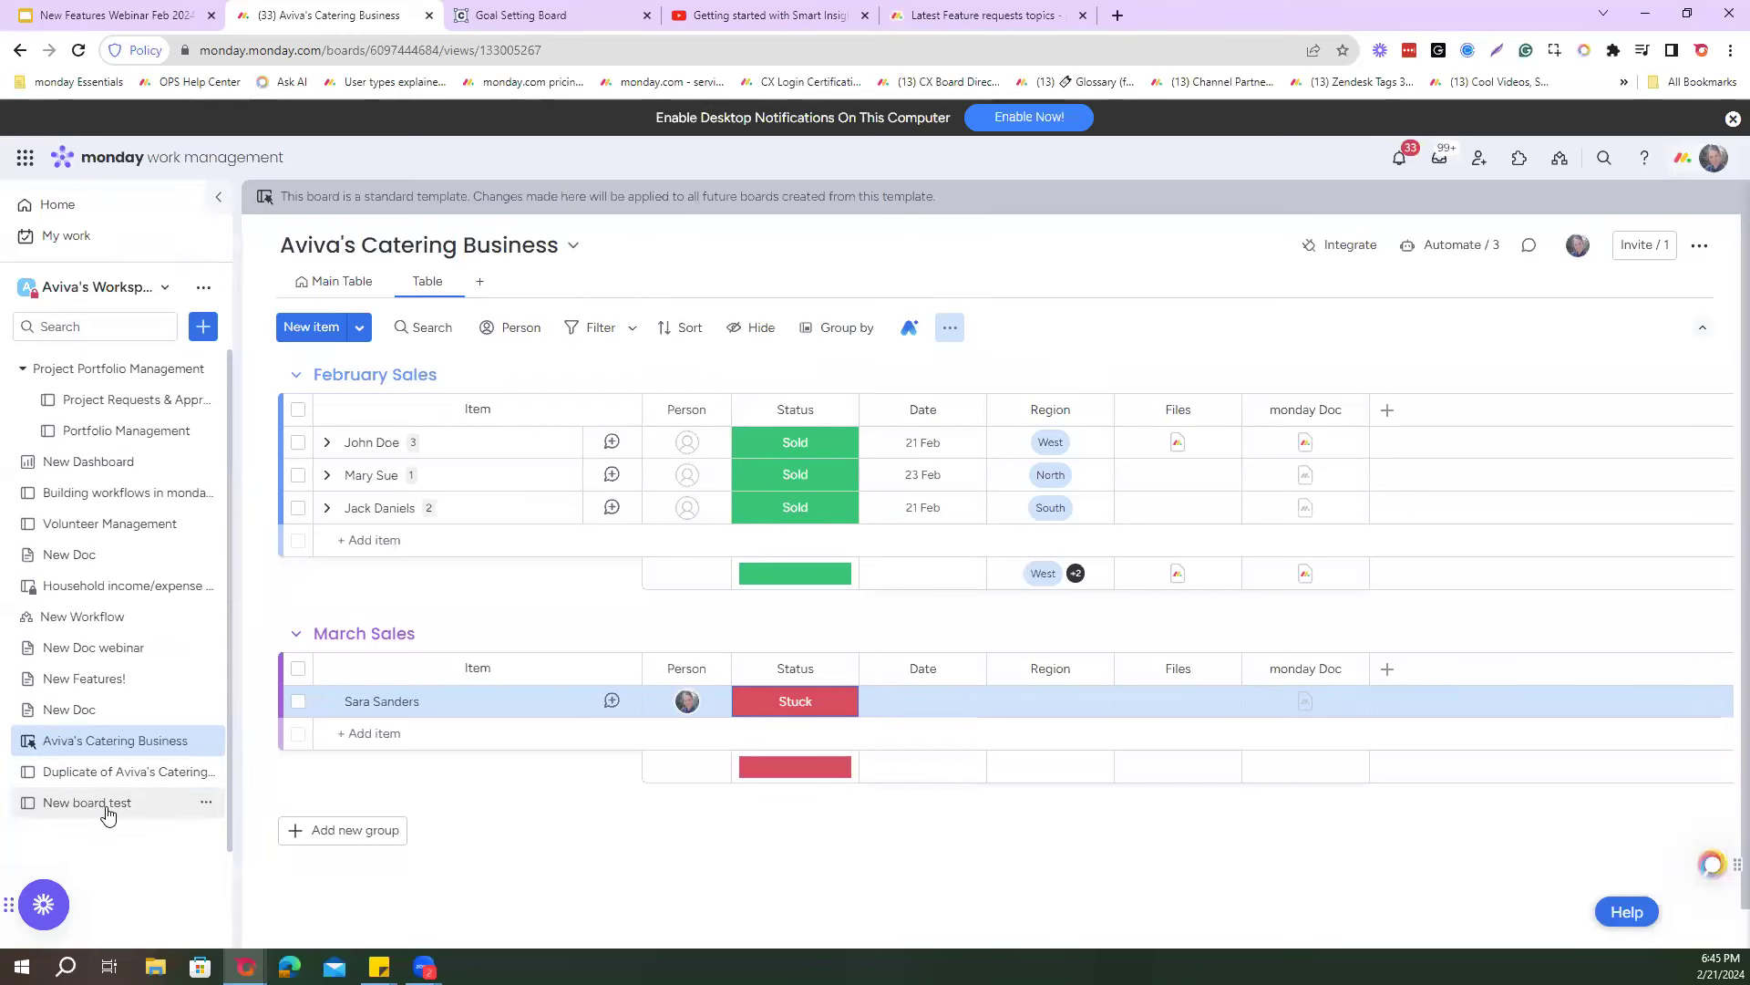
Open 'New board test' to review its copied groups, then open the marketplace
click(108, 813)
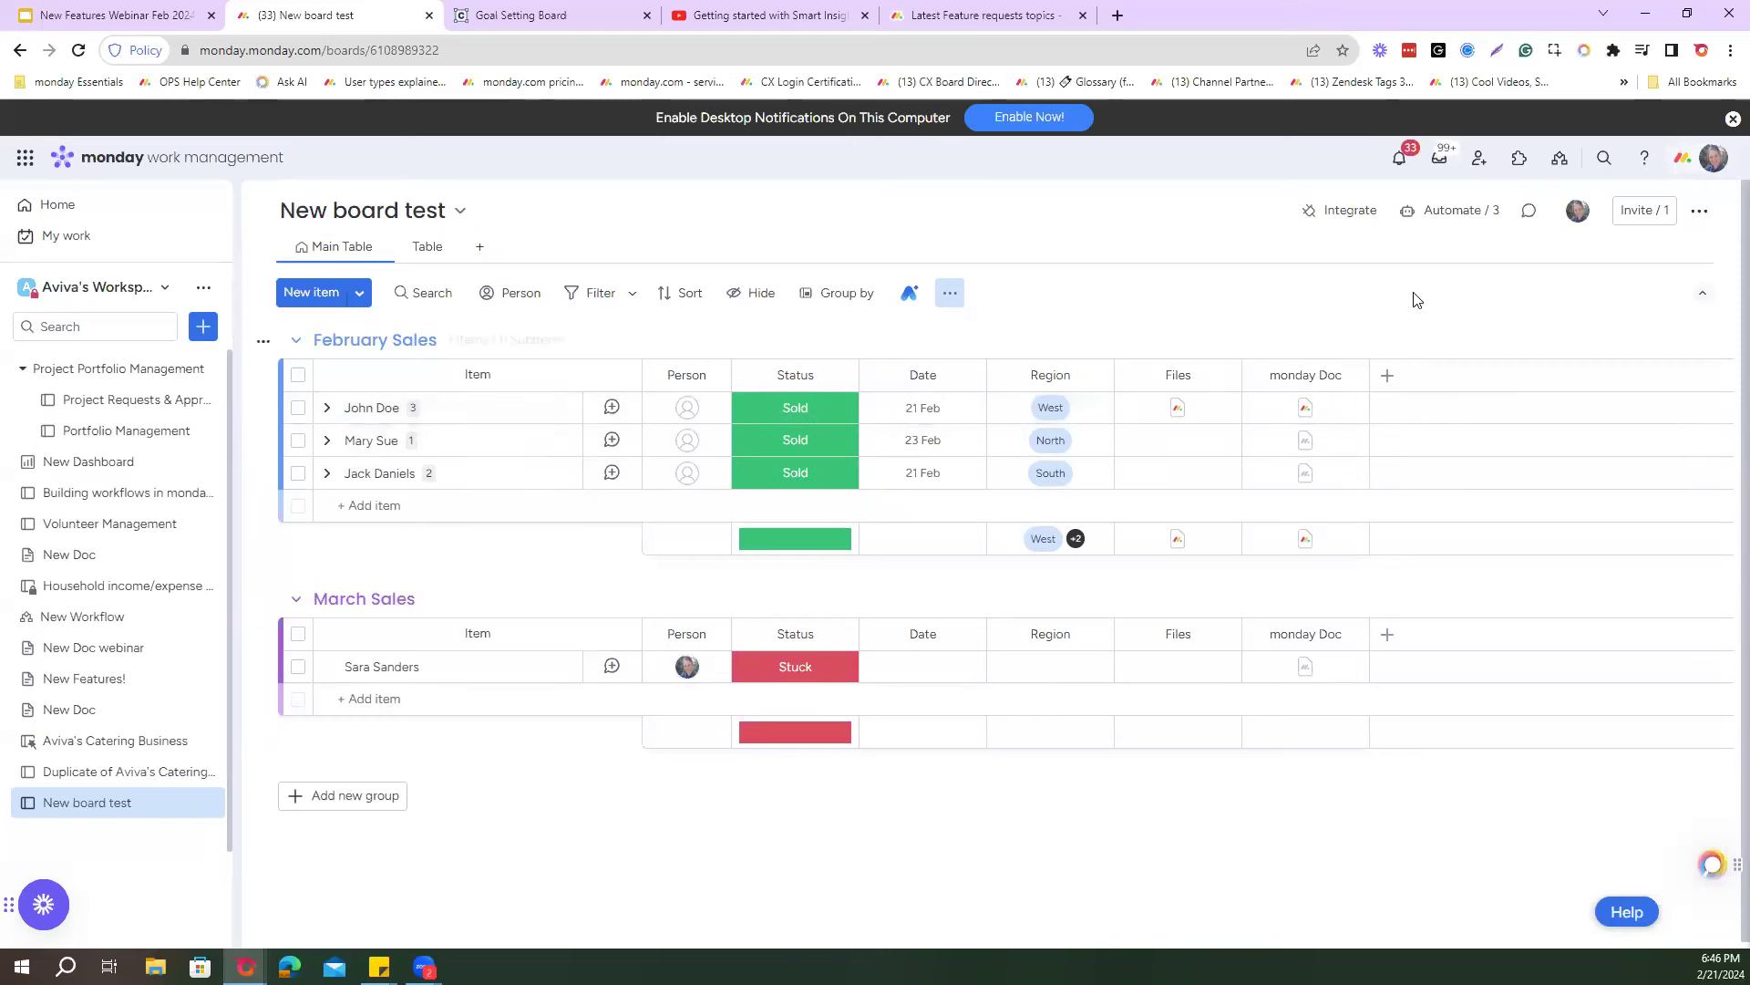
click(1517, 166)
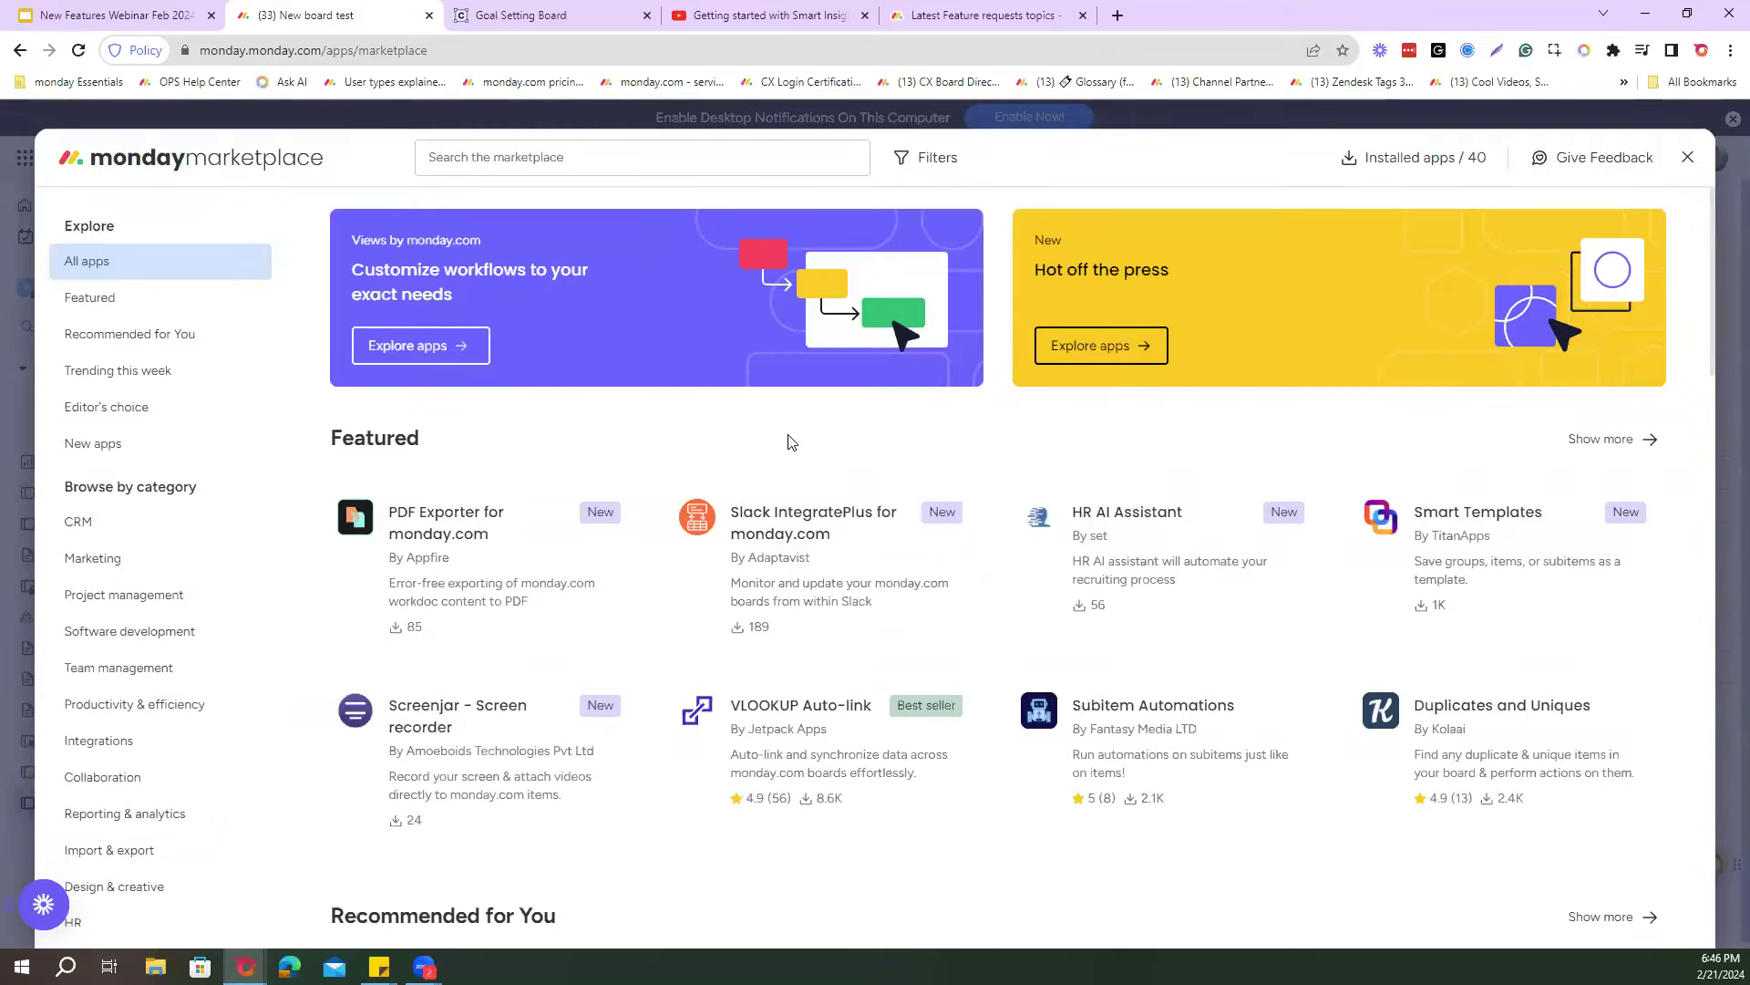
Search the marketplace for 'smart insights' to find the Smart Insights app
scroll(791, 442, down, 1)
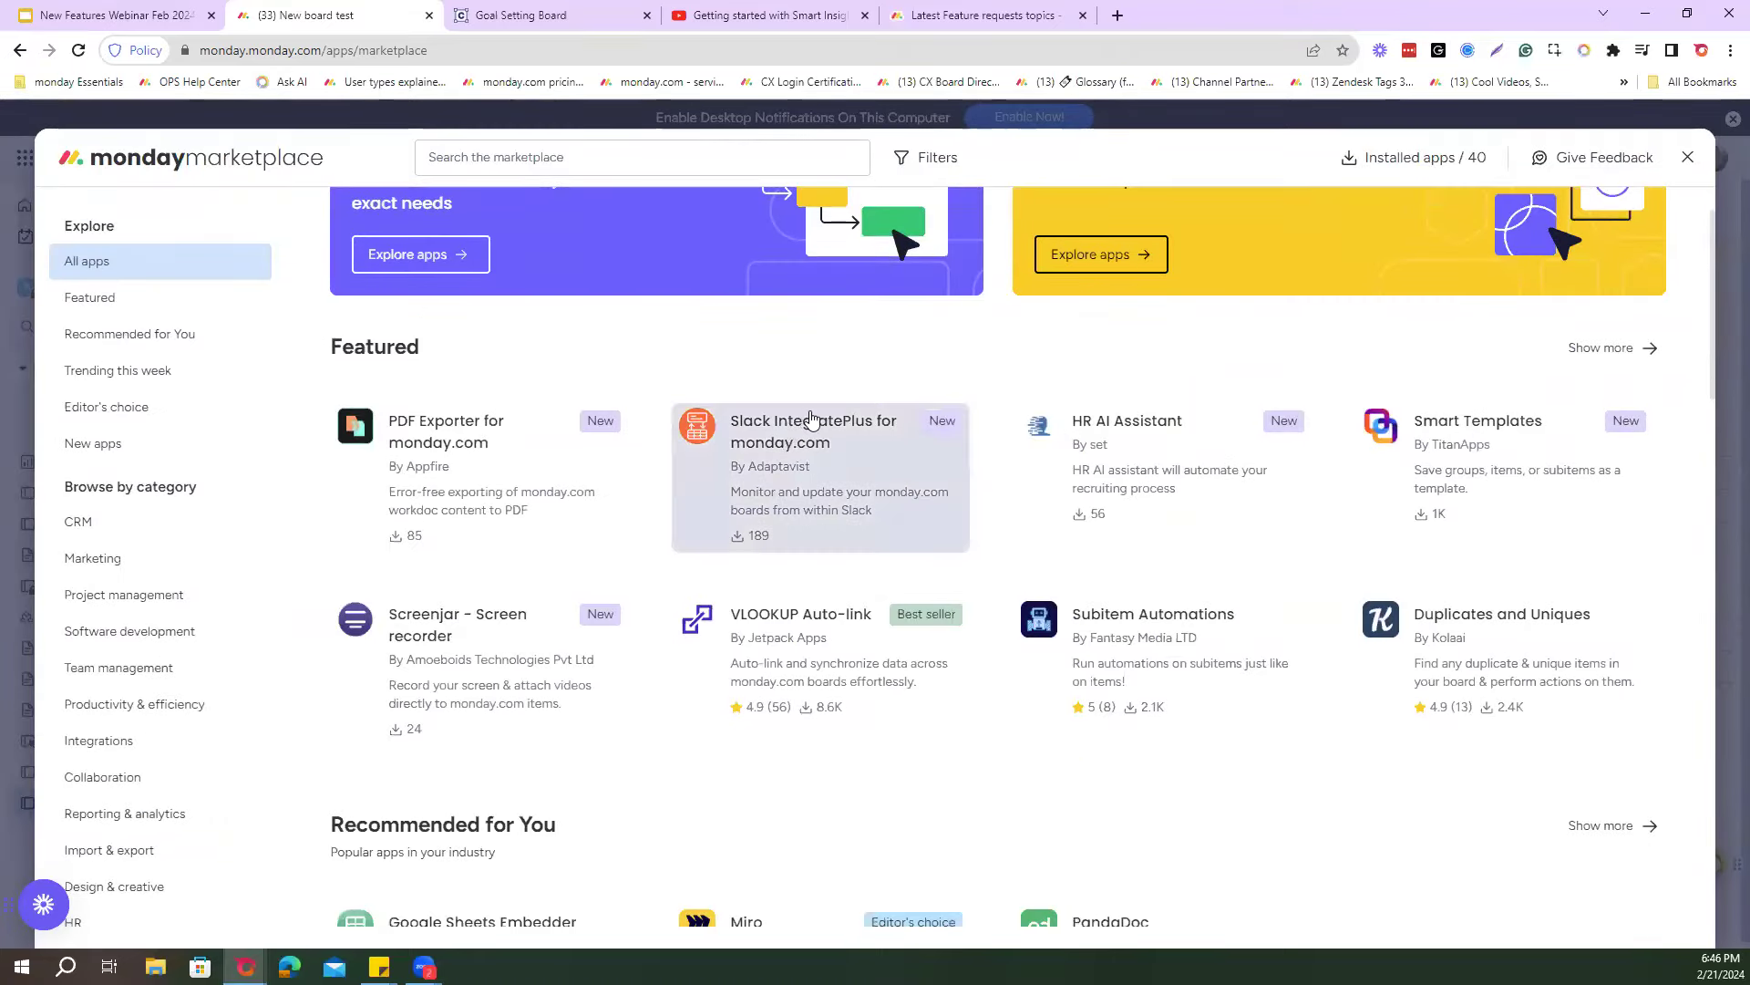
scroll(811, 418, up, 1)
click(613, 156)
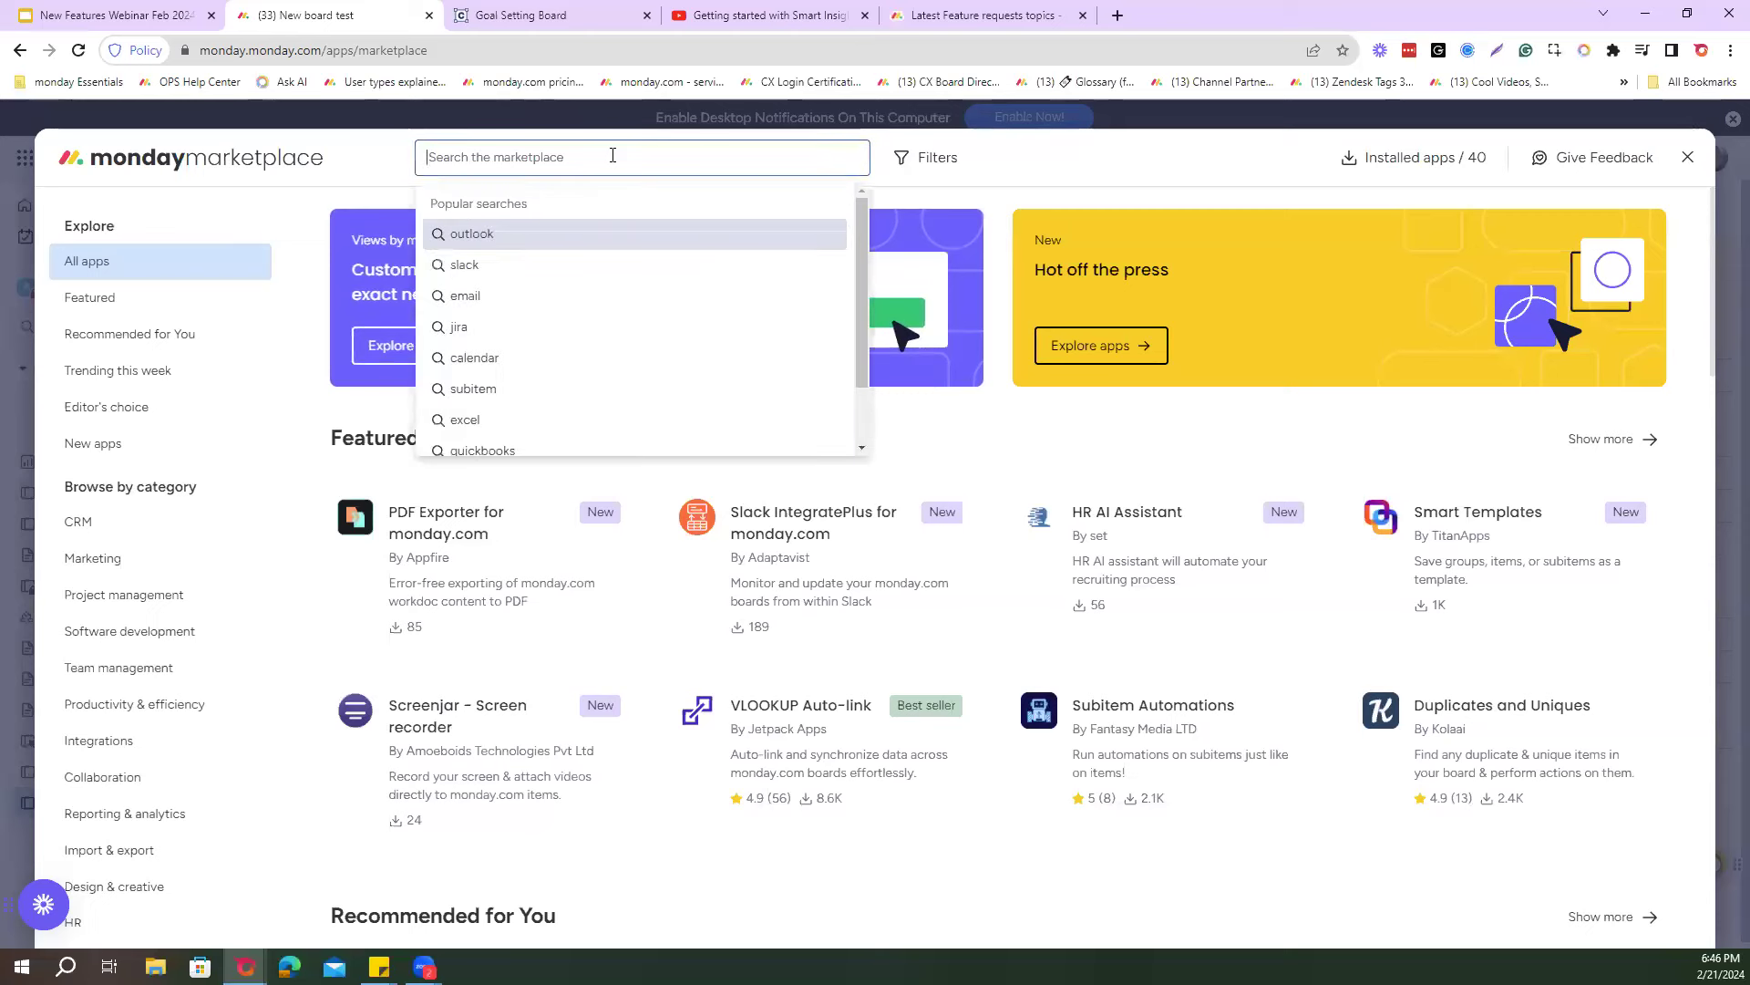
text(sma)
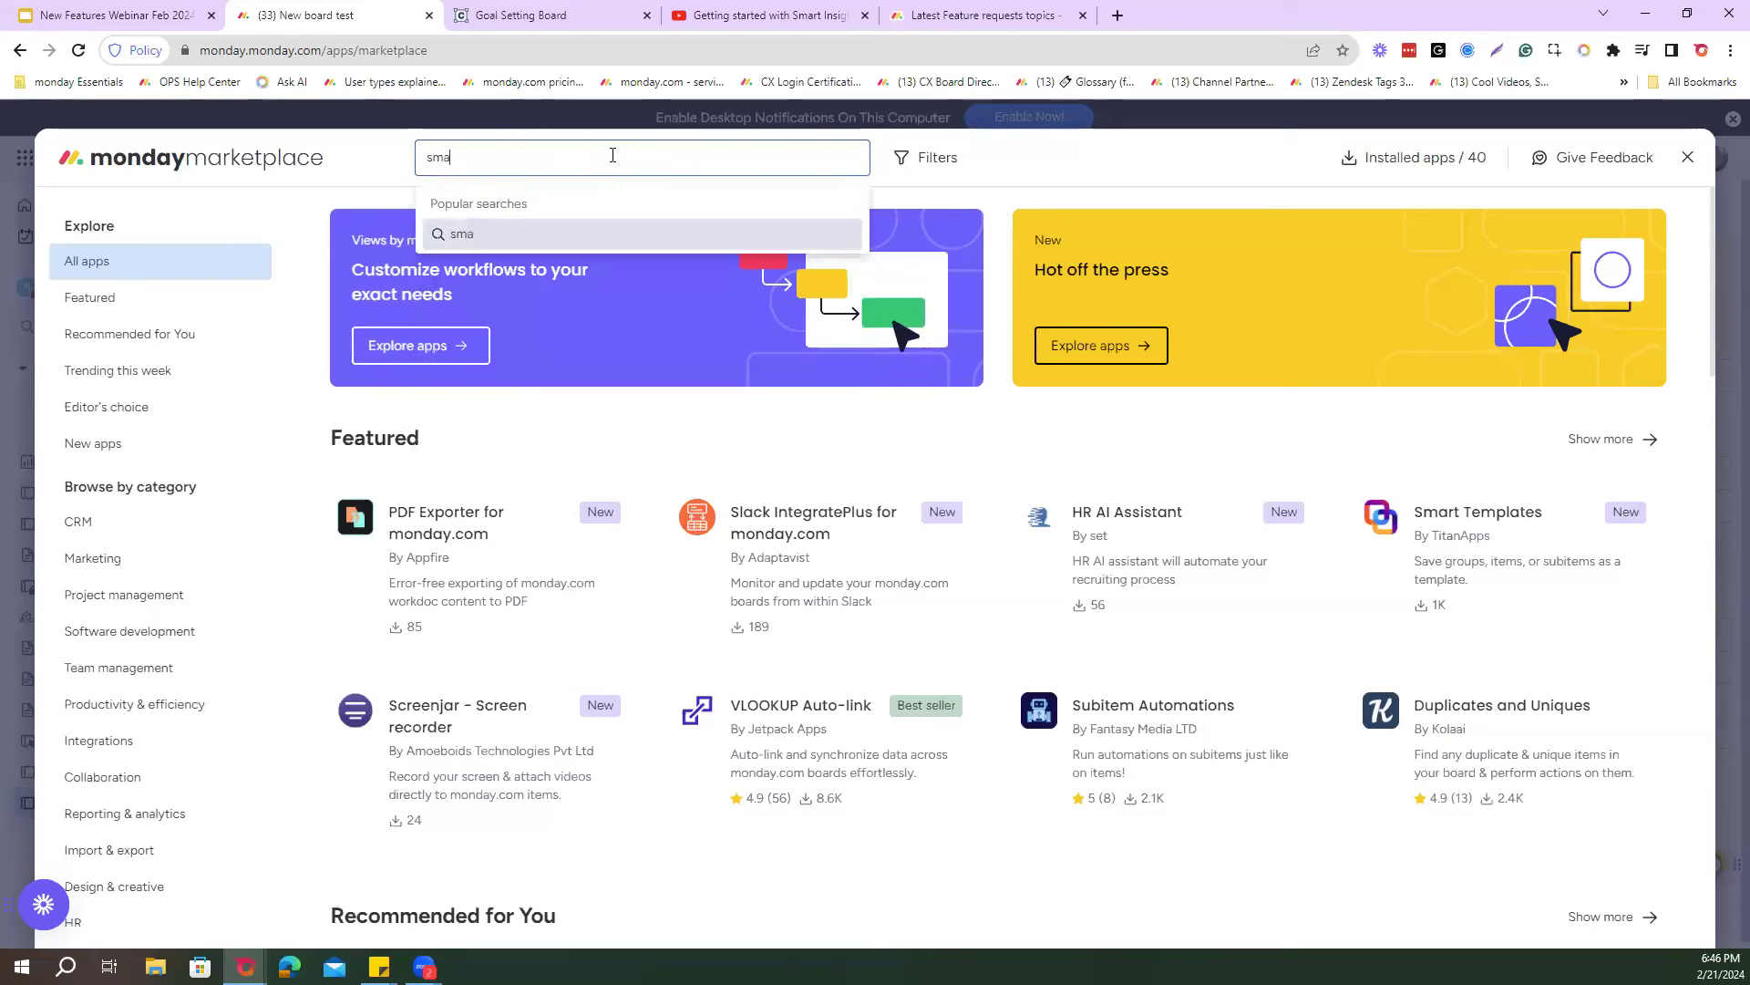
text(rt insights)
key(Return)
Open the Smart Insights for monday.com page and scroll through its Overview description
click(456, 394)
scroll(251, 619, down, 1)
scroll(251, 619, up, 1)
scroll(251, 619, down, 1)
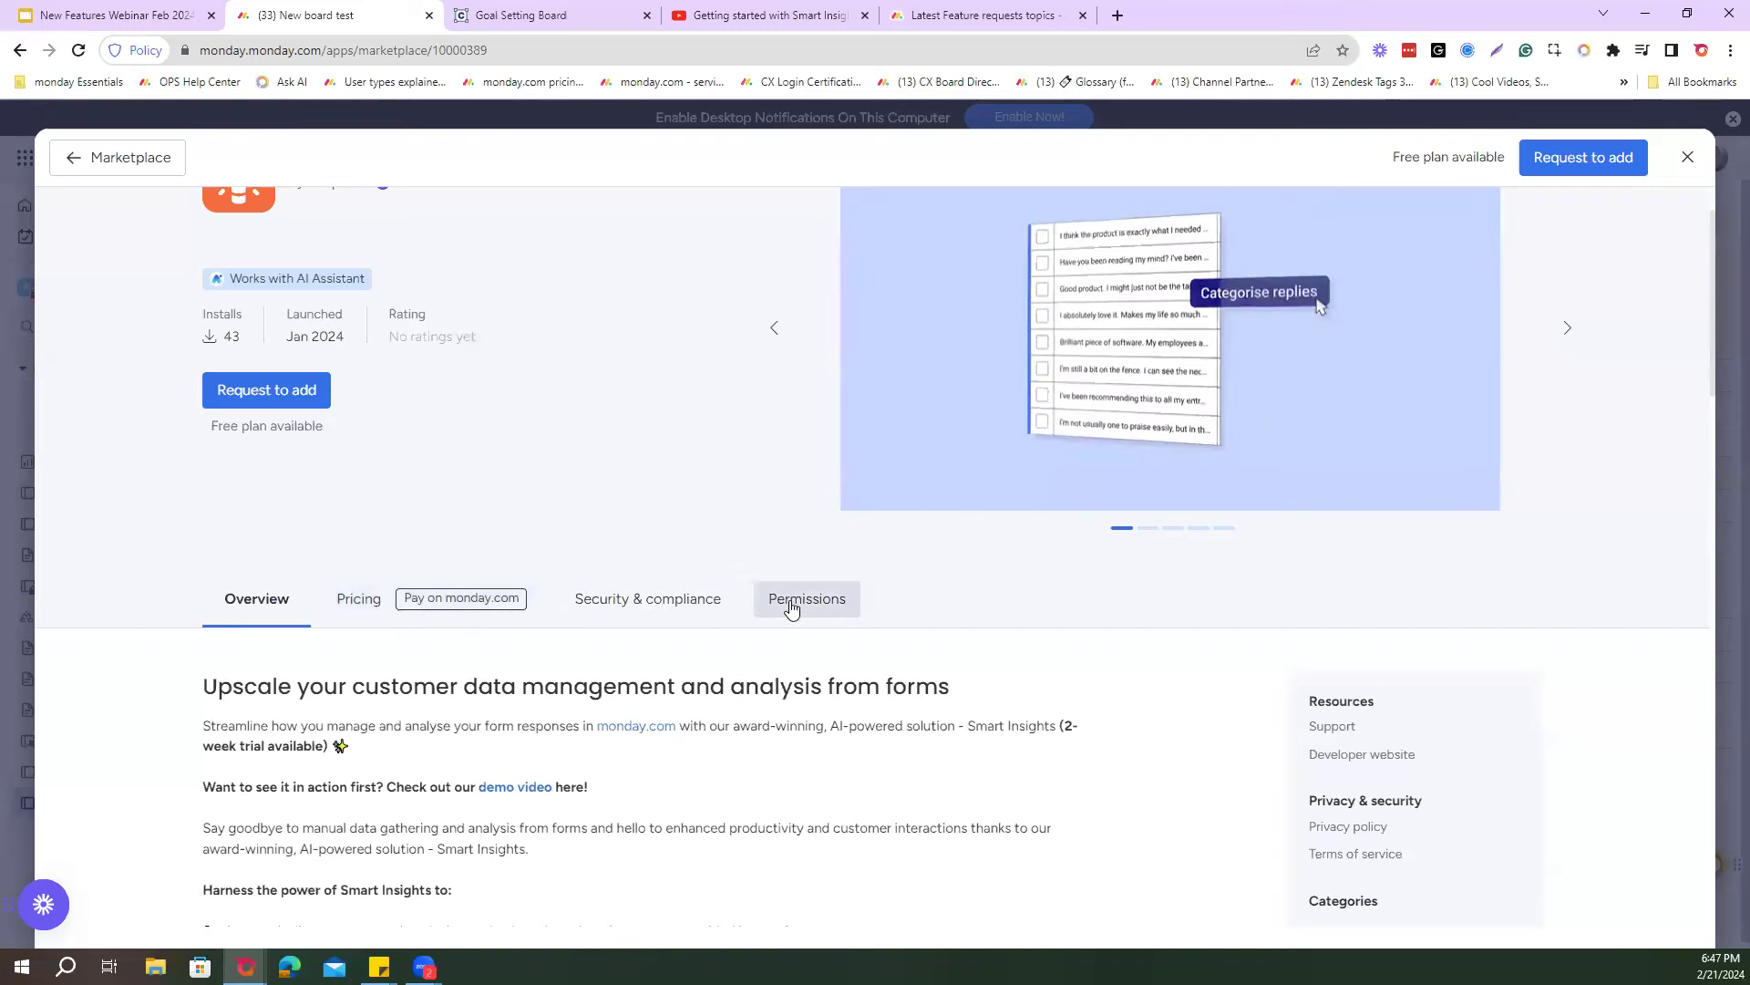
scroll(1056, 729, down, 1)
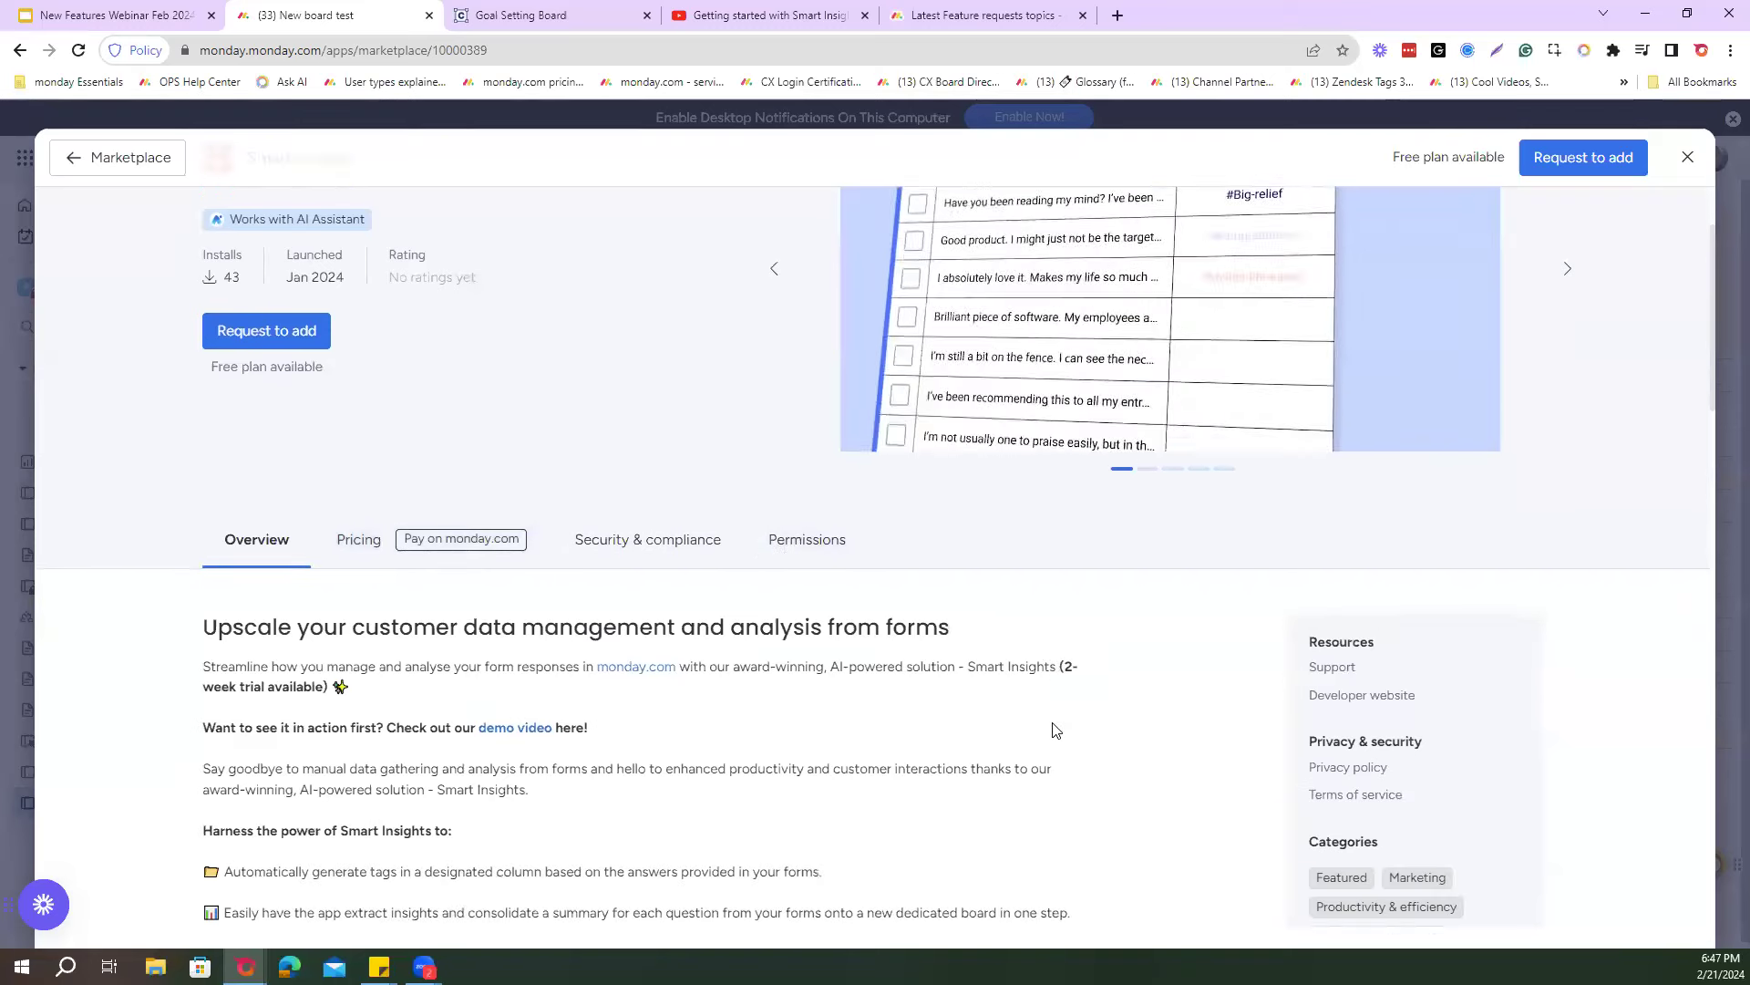
scroll(1056, 729, down, 5)
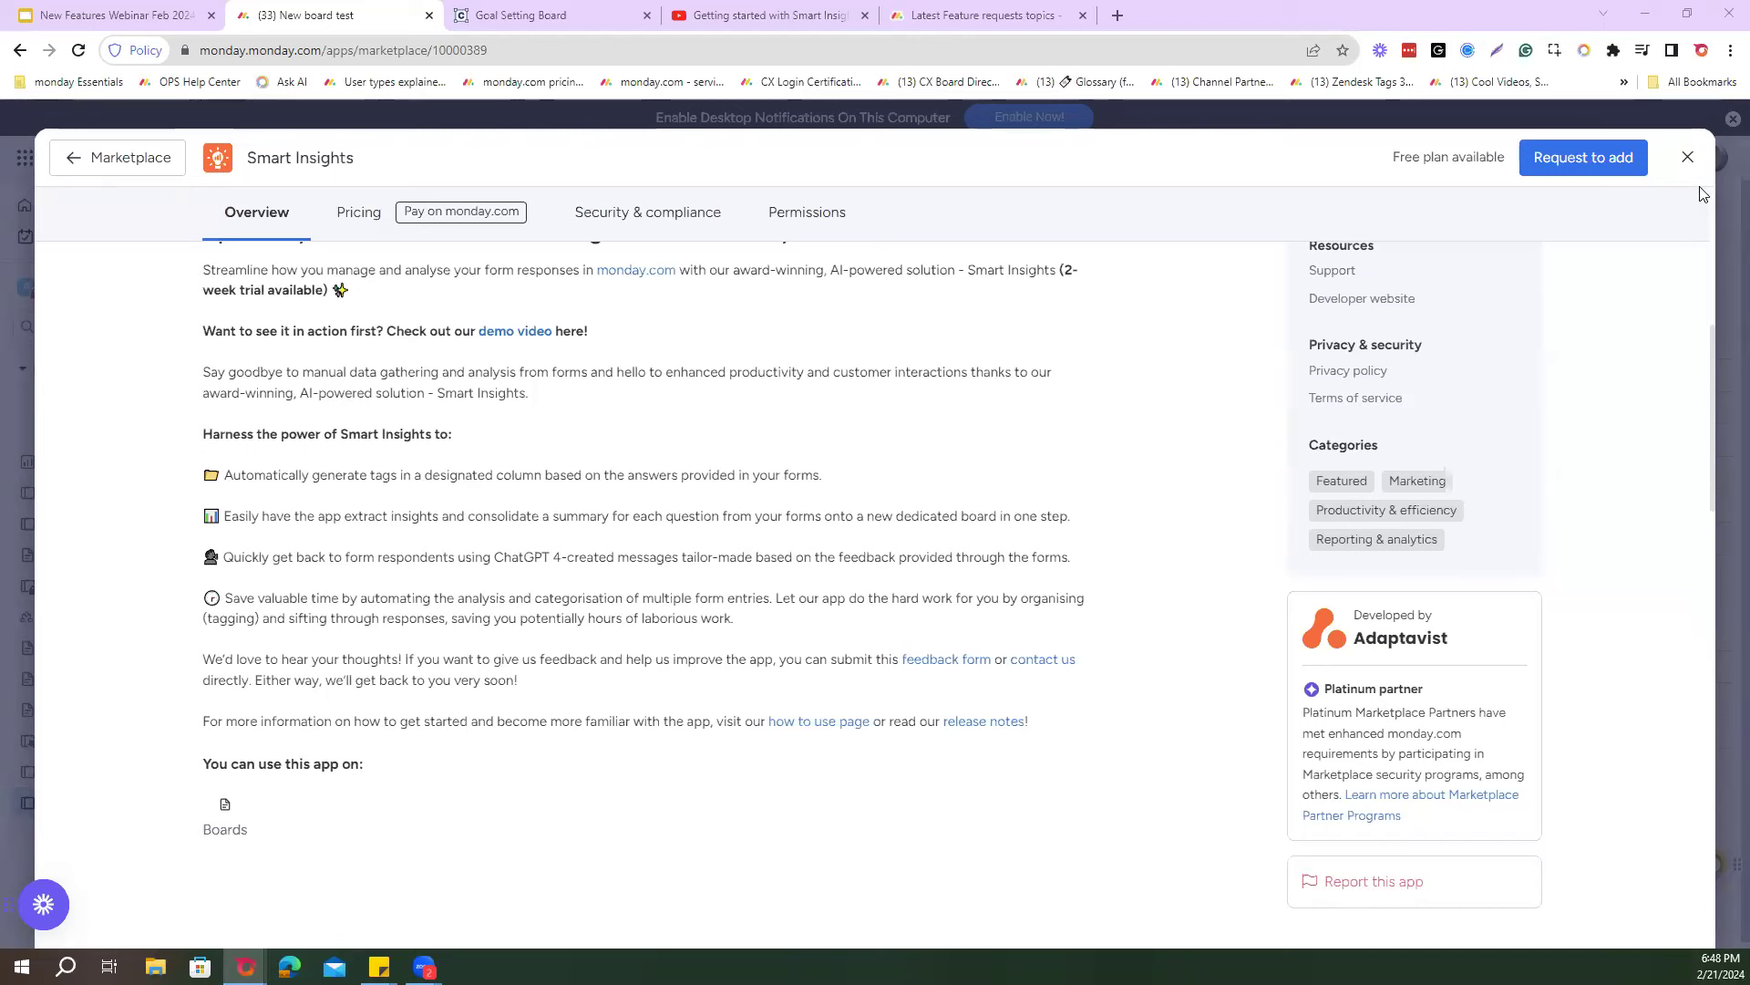
Close Smart Insights and browse the Status change automation templates for New board test
click(1688, 157)
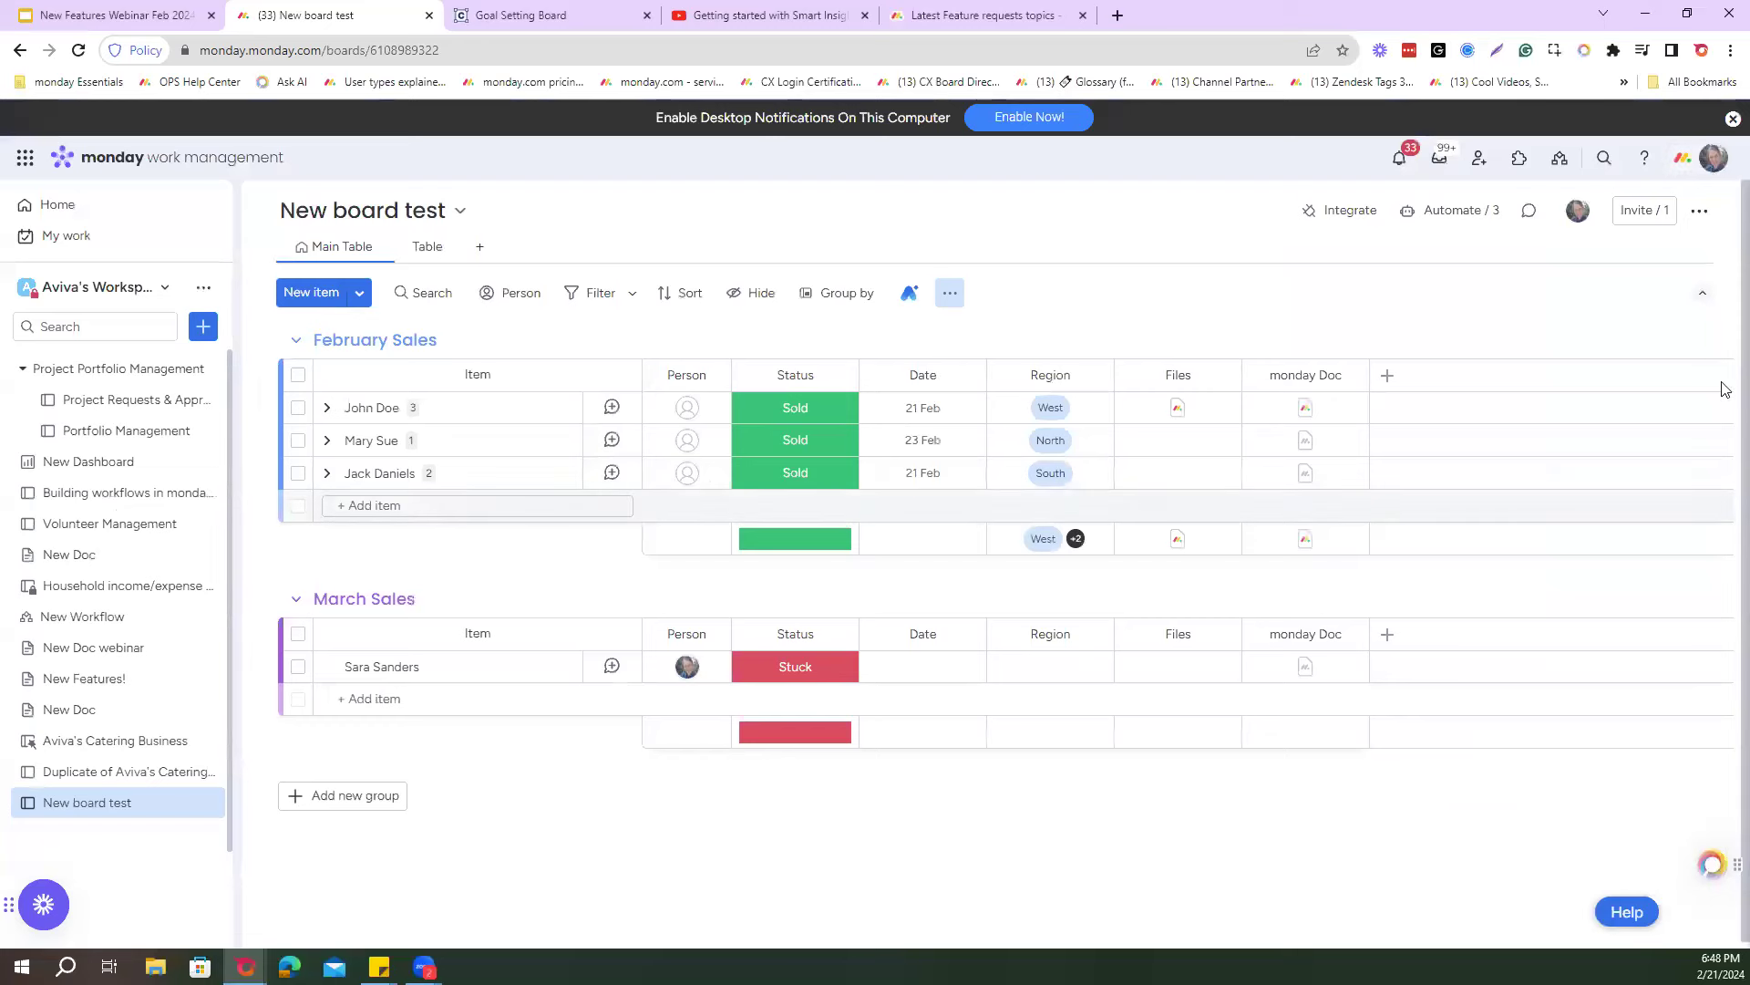
click(1441, 209)
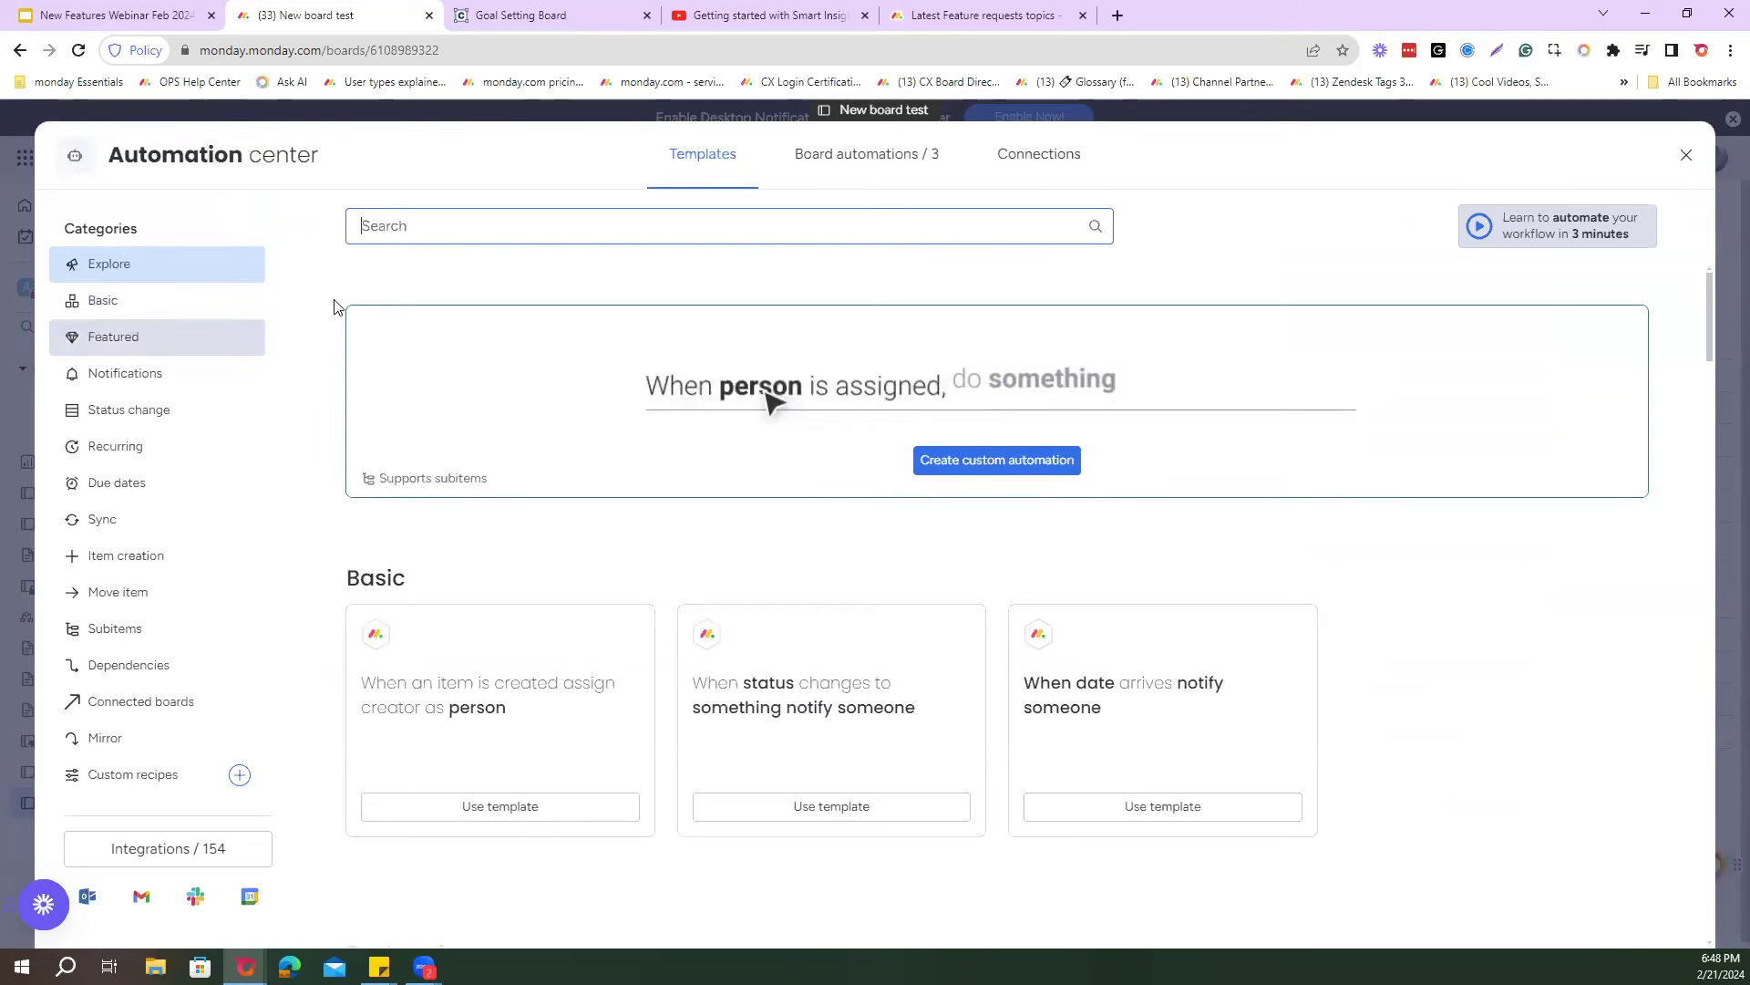
click(157, 418)
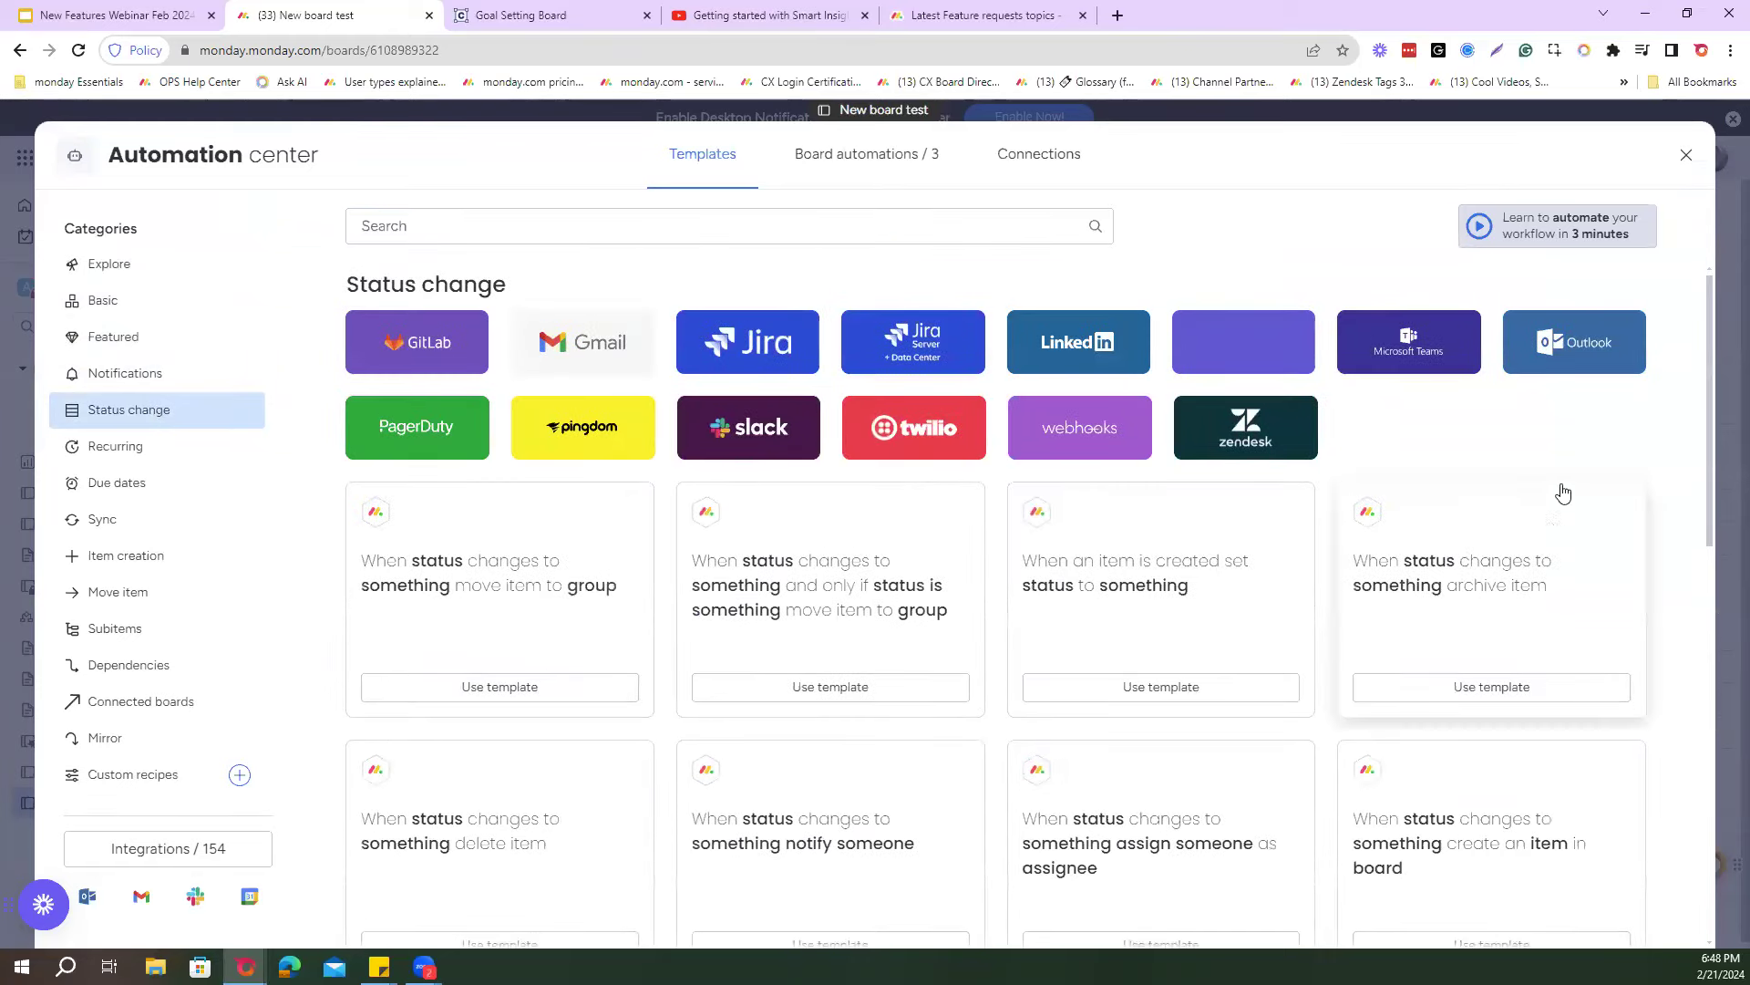
scroll(1675, 627, down, 1)
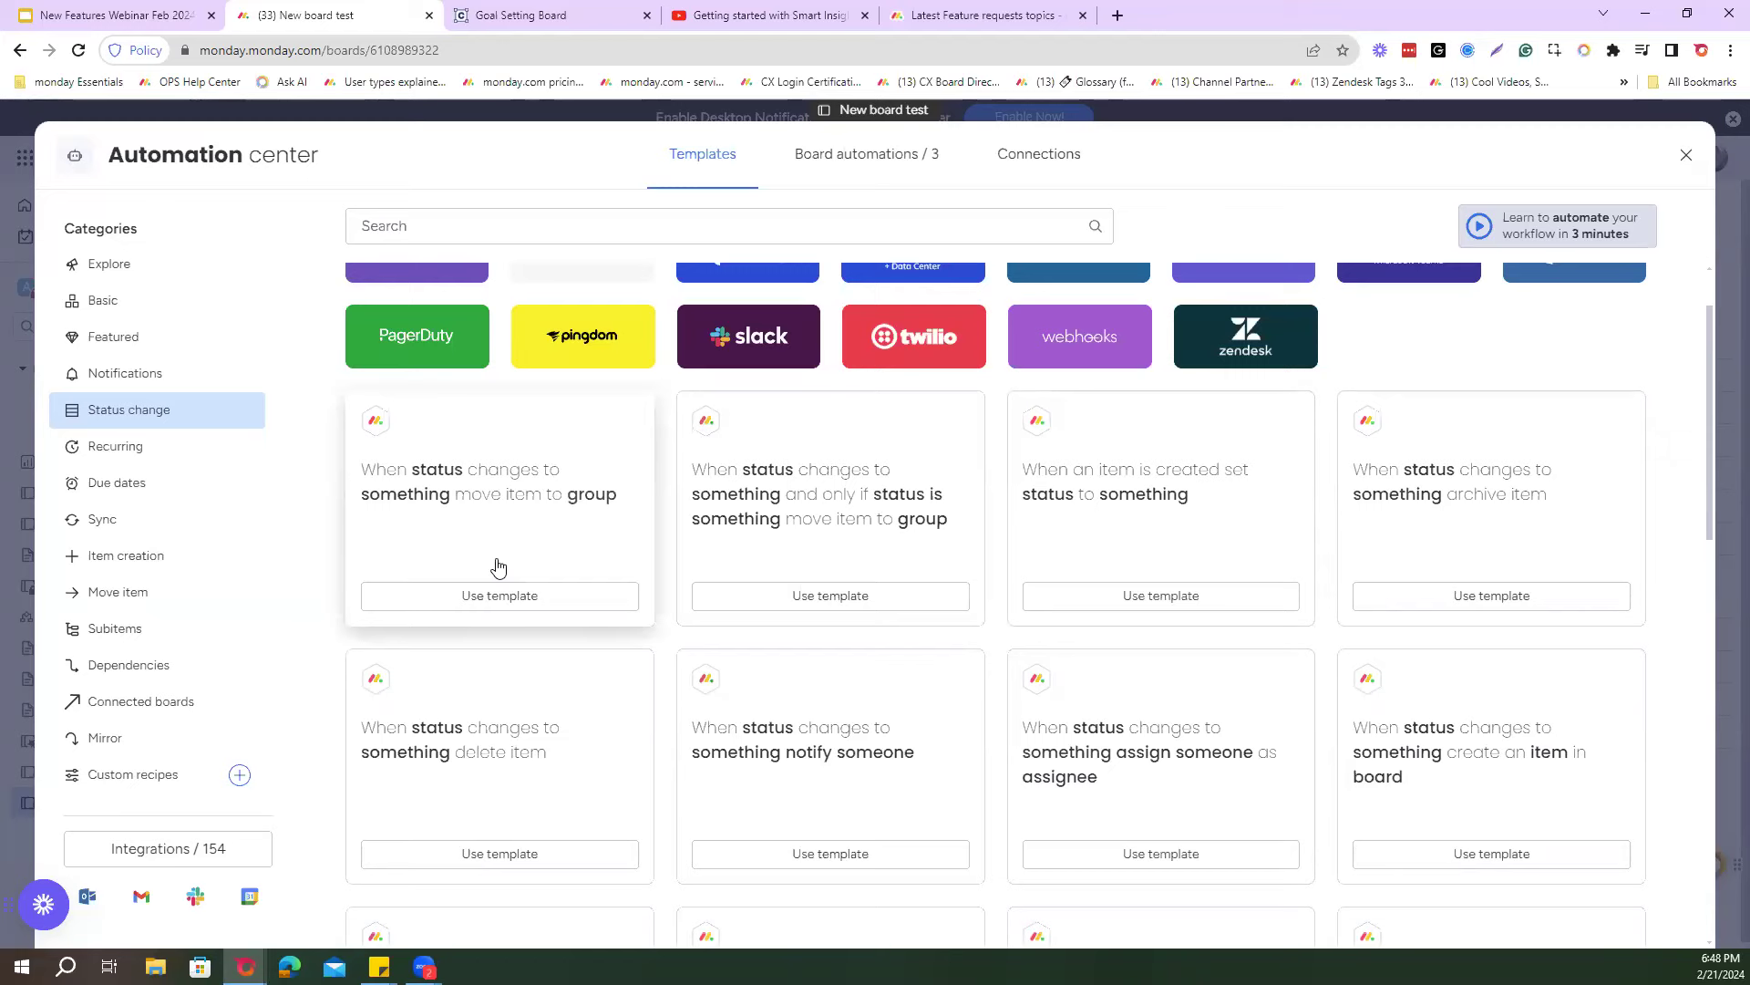
Review the board's three automations and the custom automation builder, then return to Templates
click(886, 170)
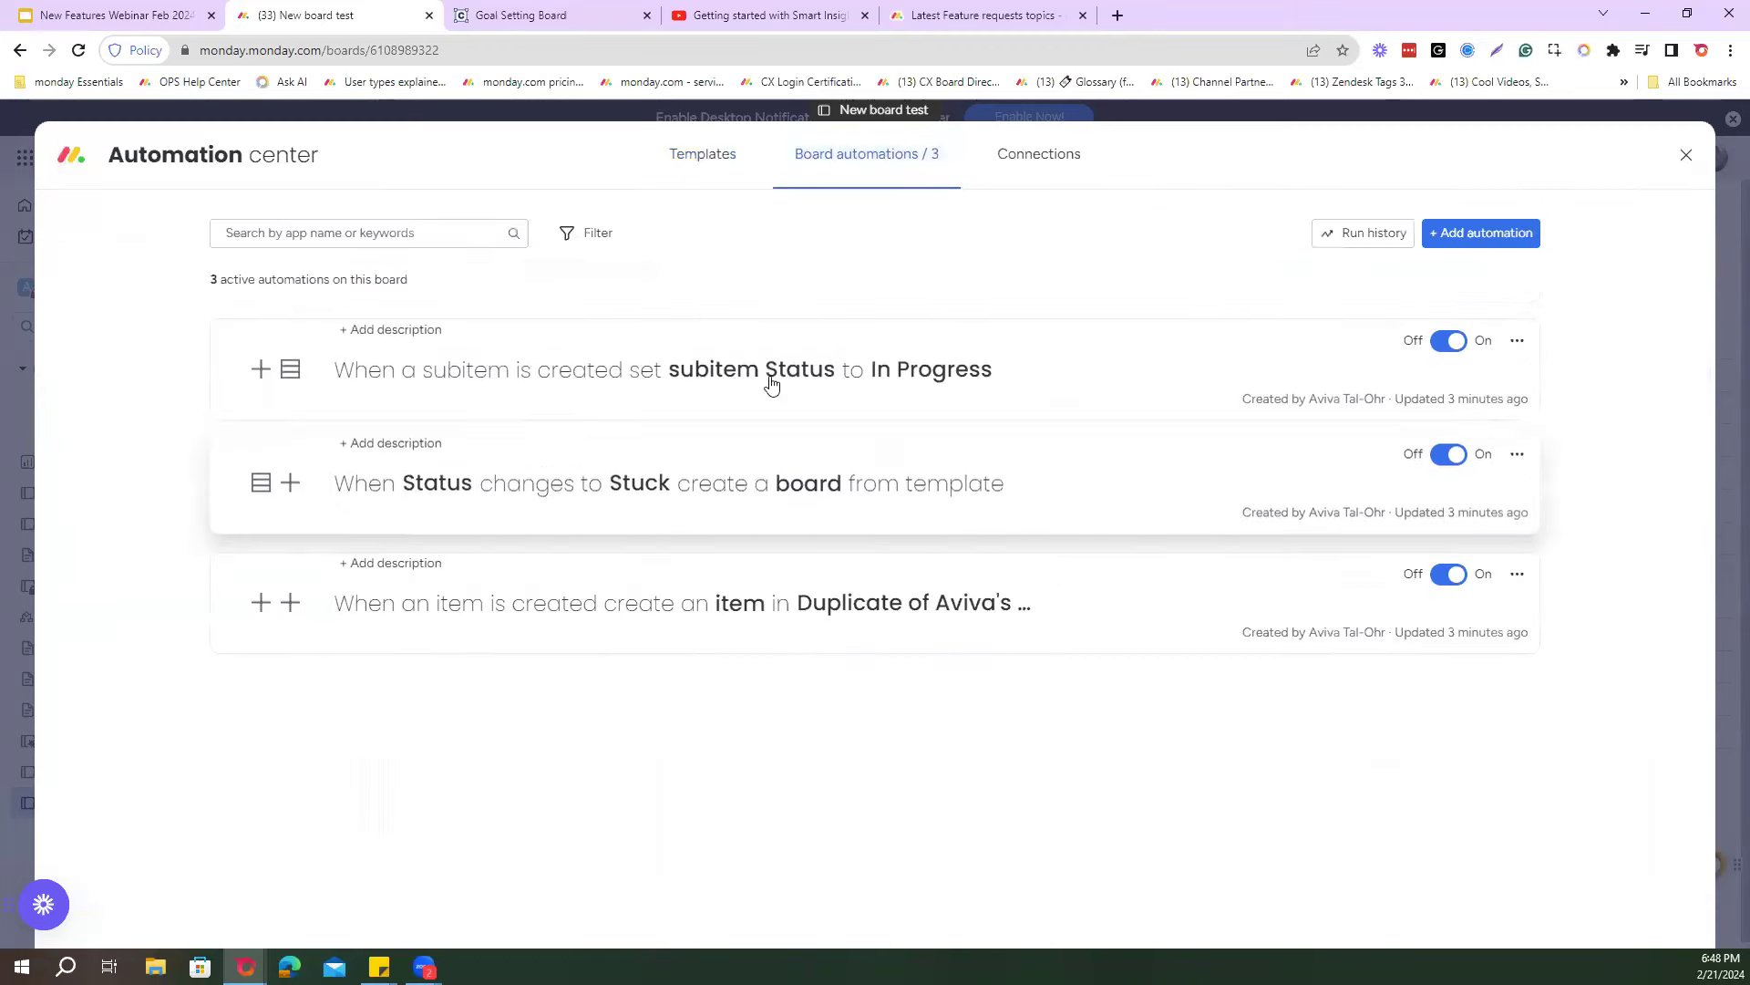
click(817, 391)
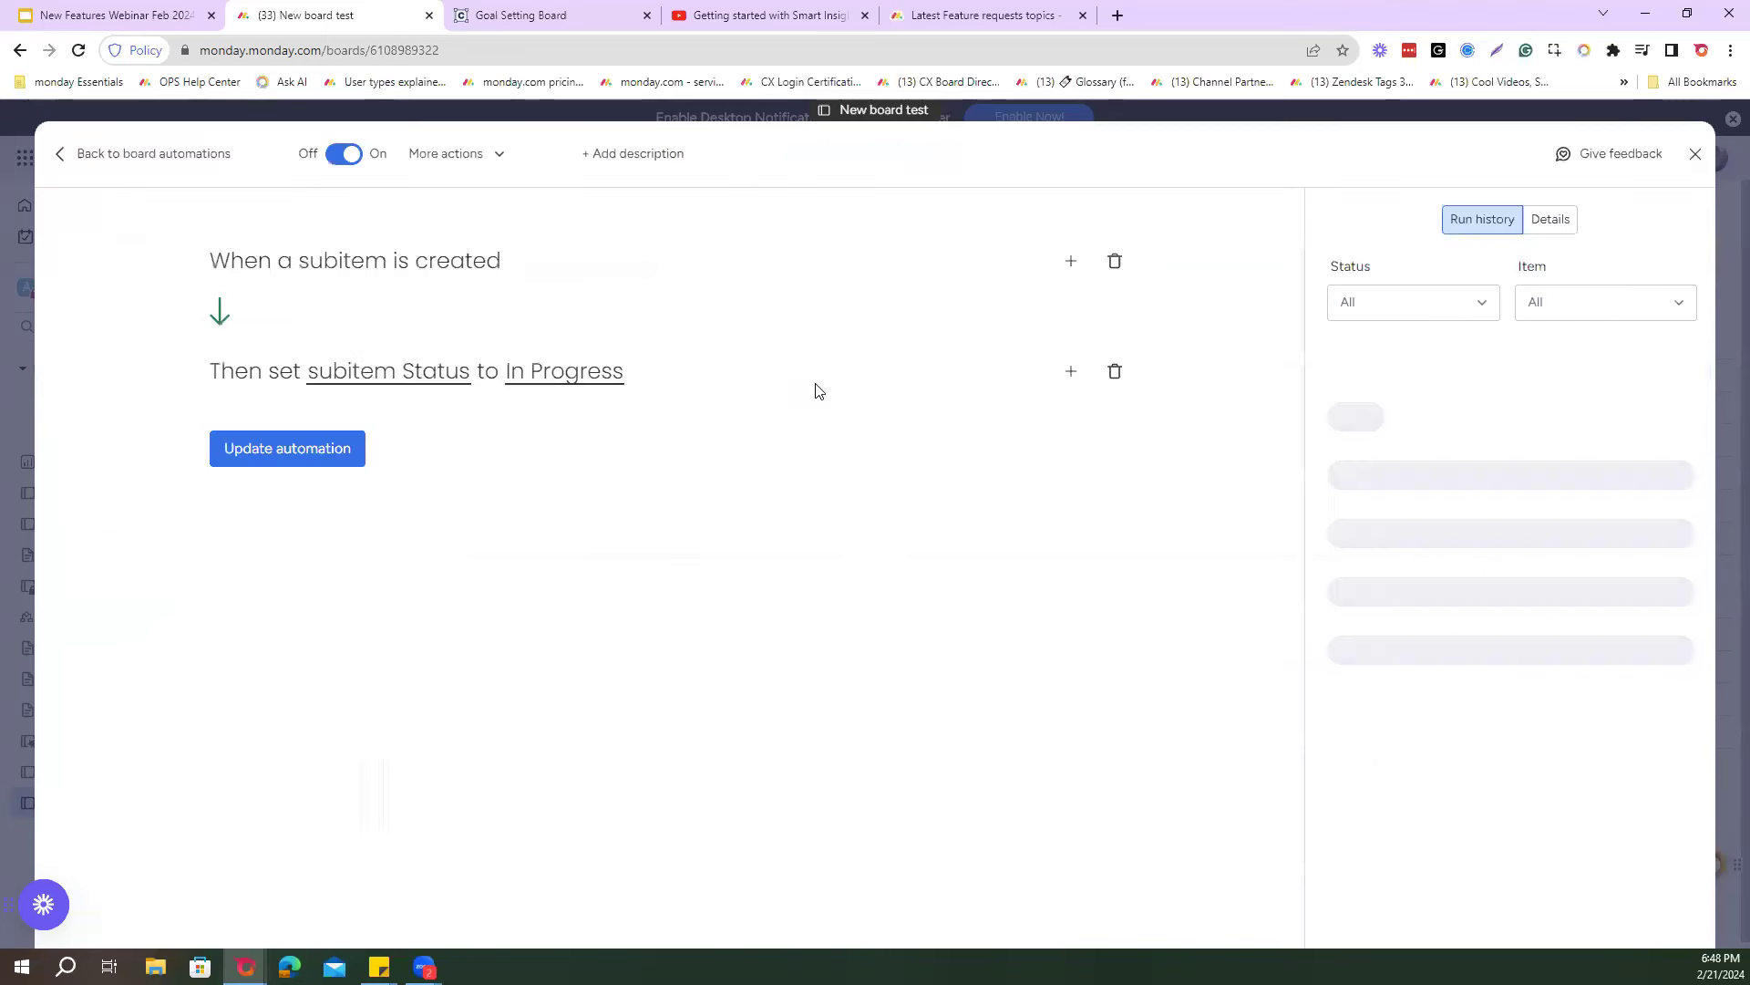
click(68, 159)
click(1467, 239)
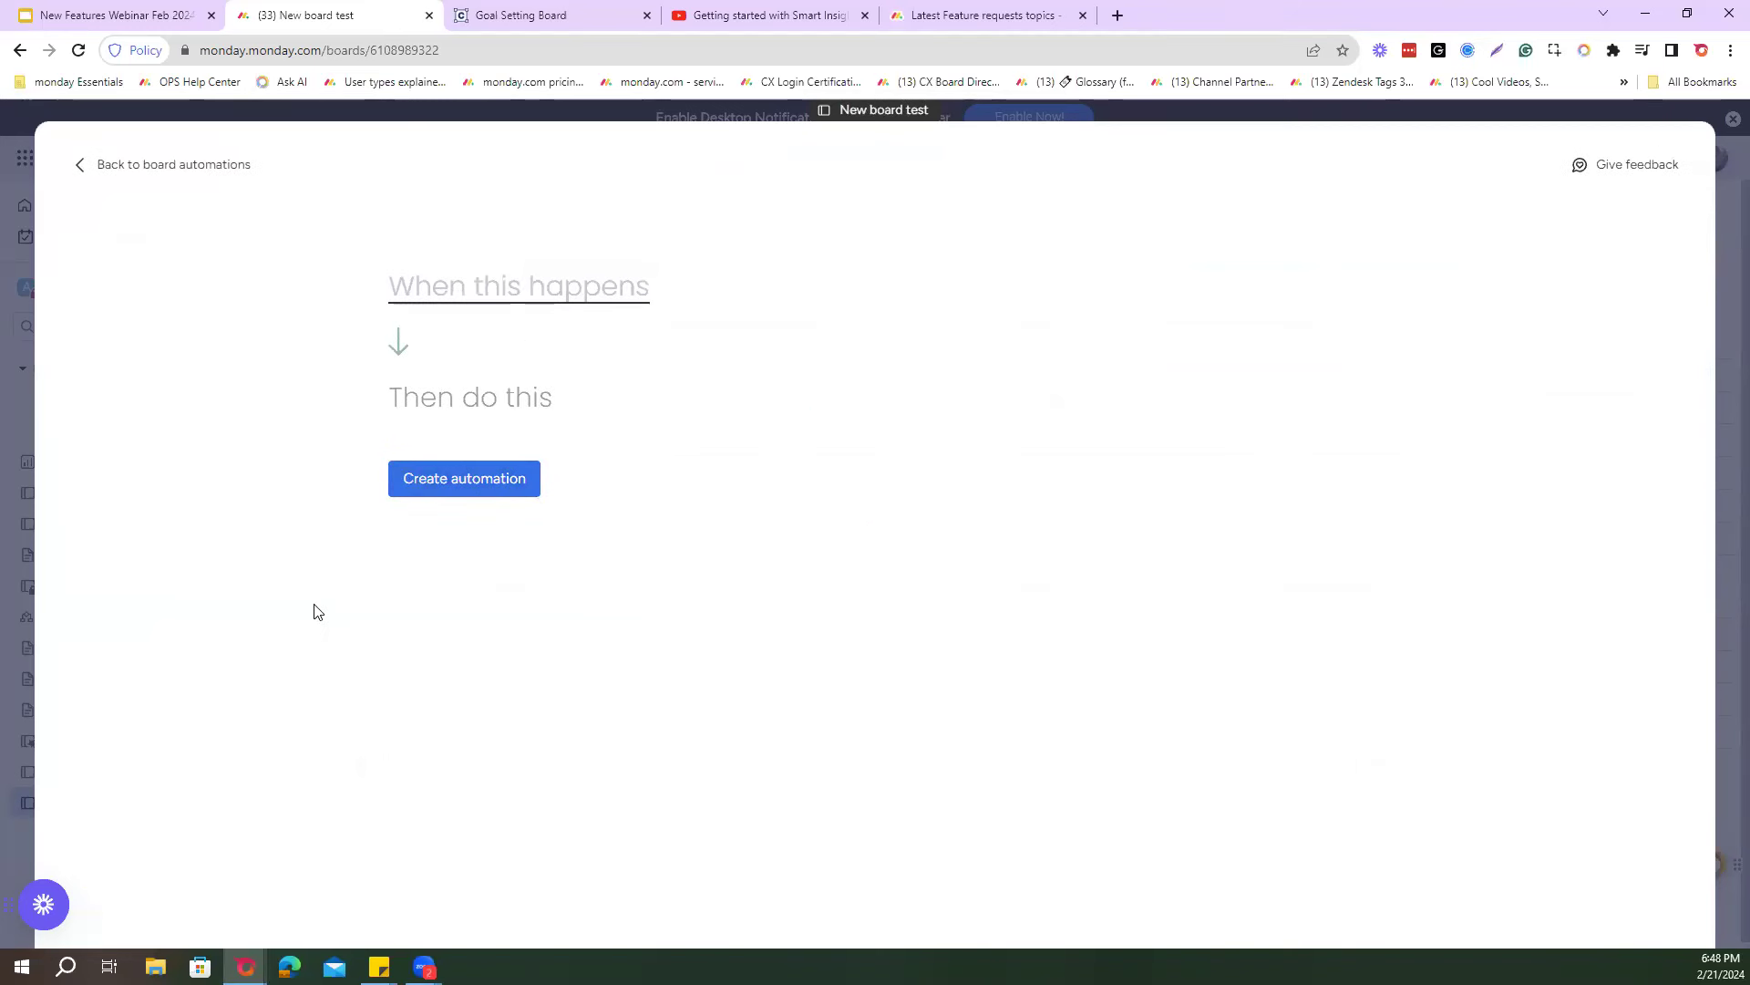
click(82, 173)
click(695, 164)
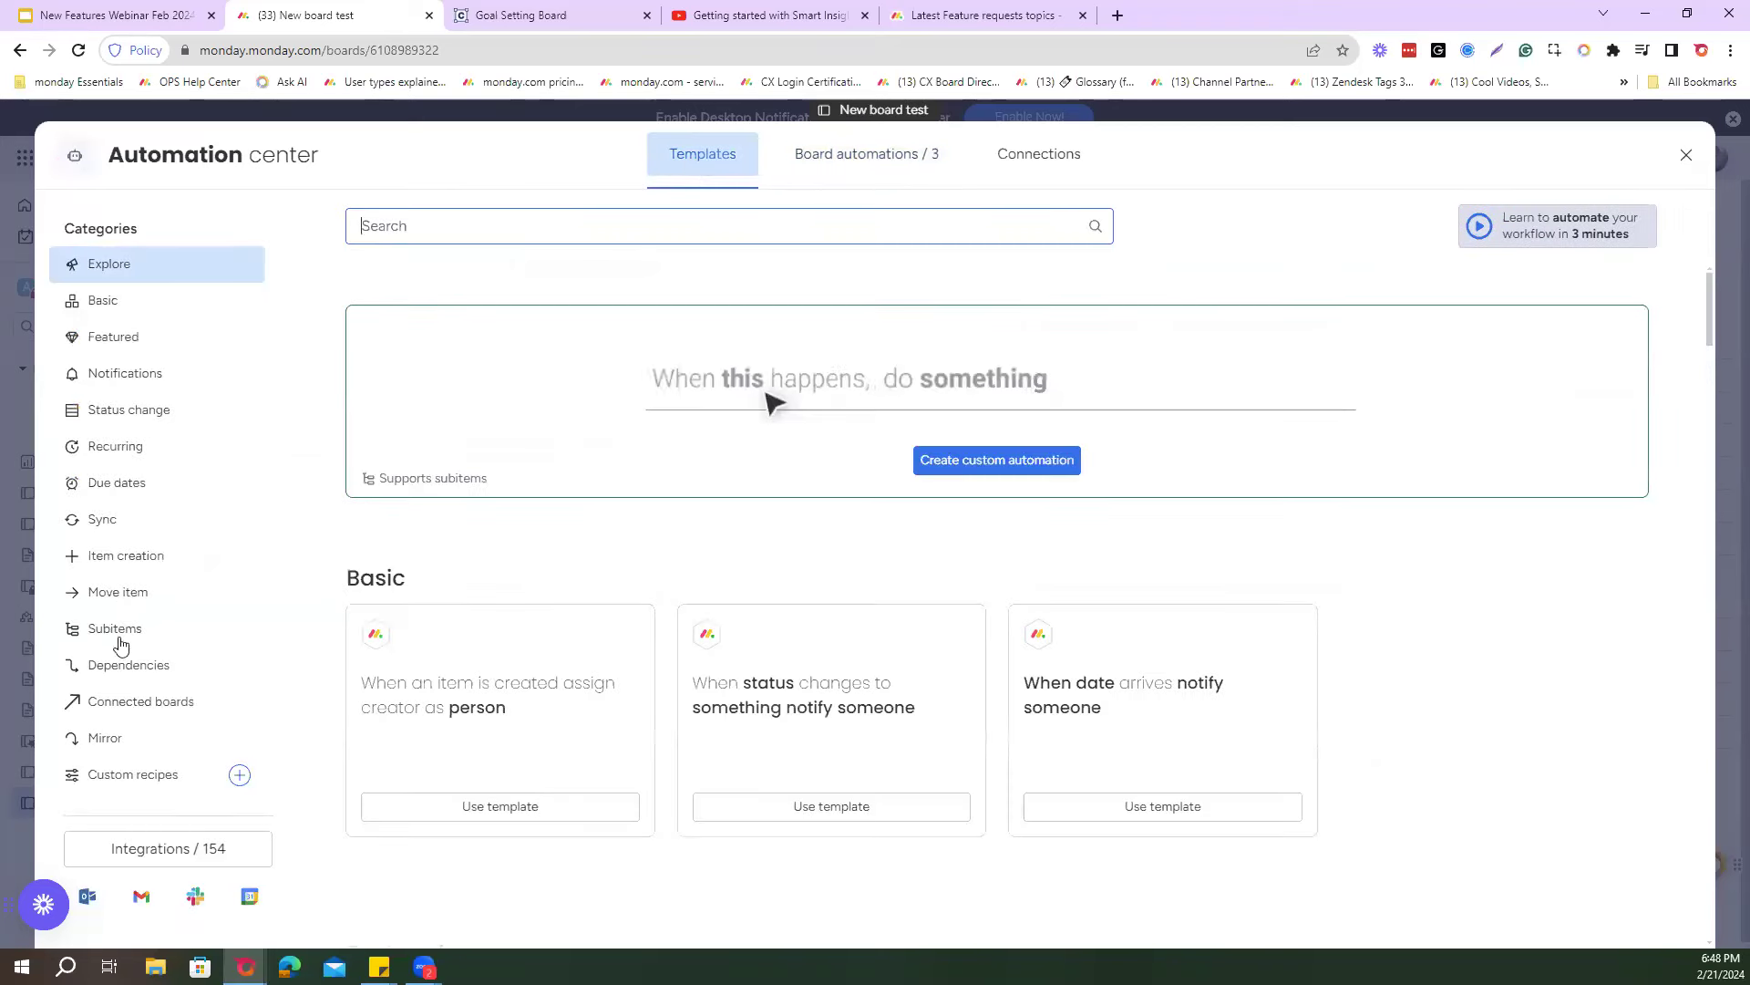
Look over the Recurring automation templates, then close the Automation center
click(133, 453)
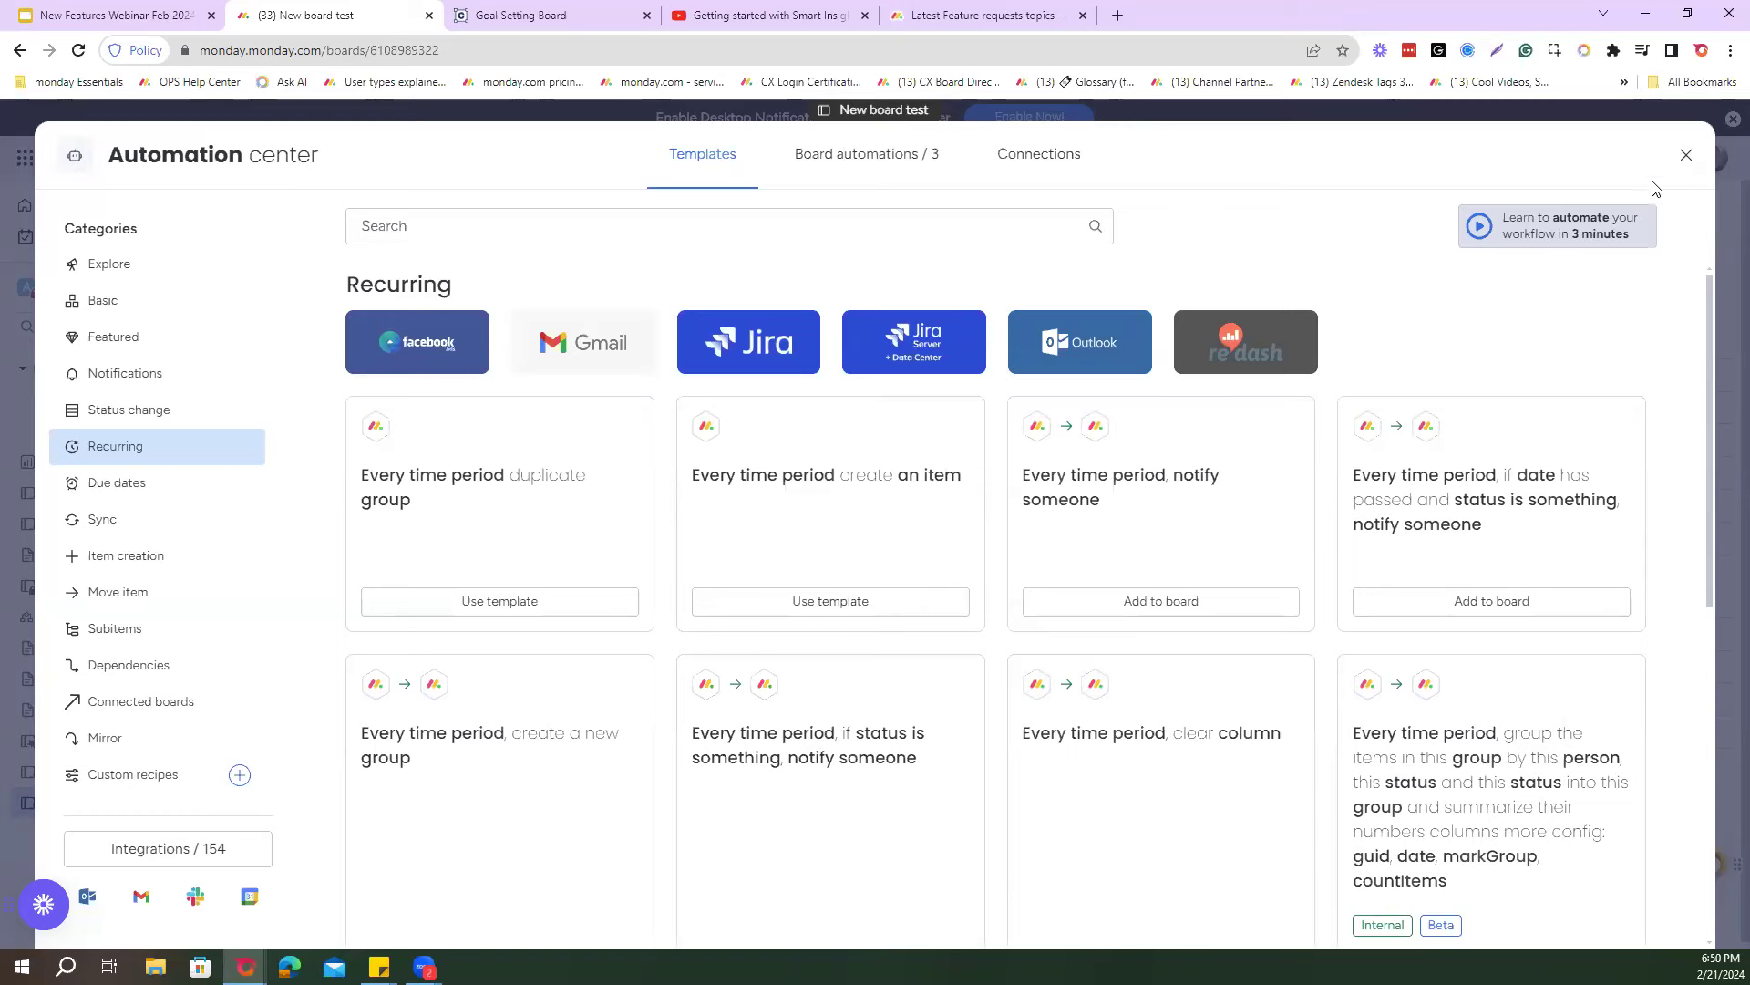
click(1686, 155)
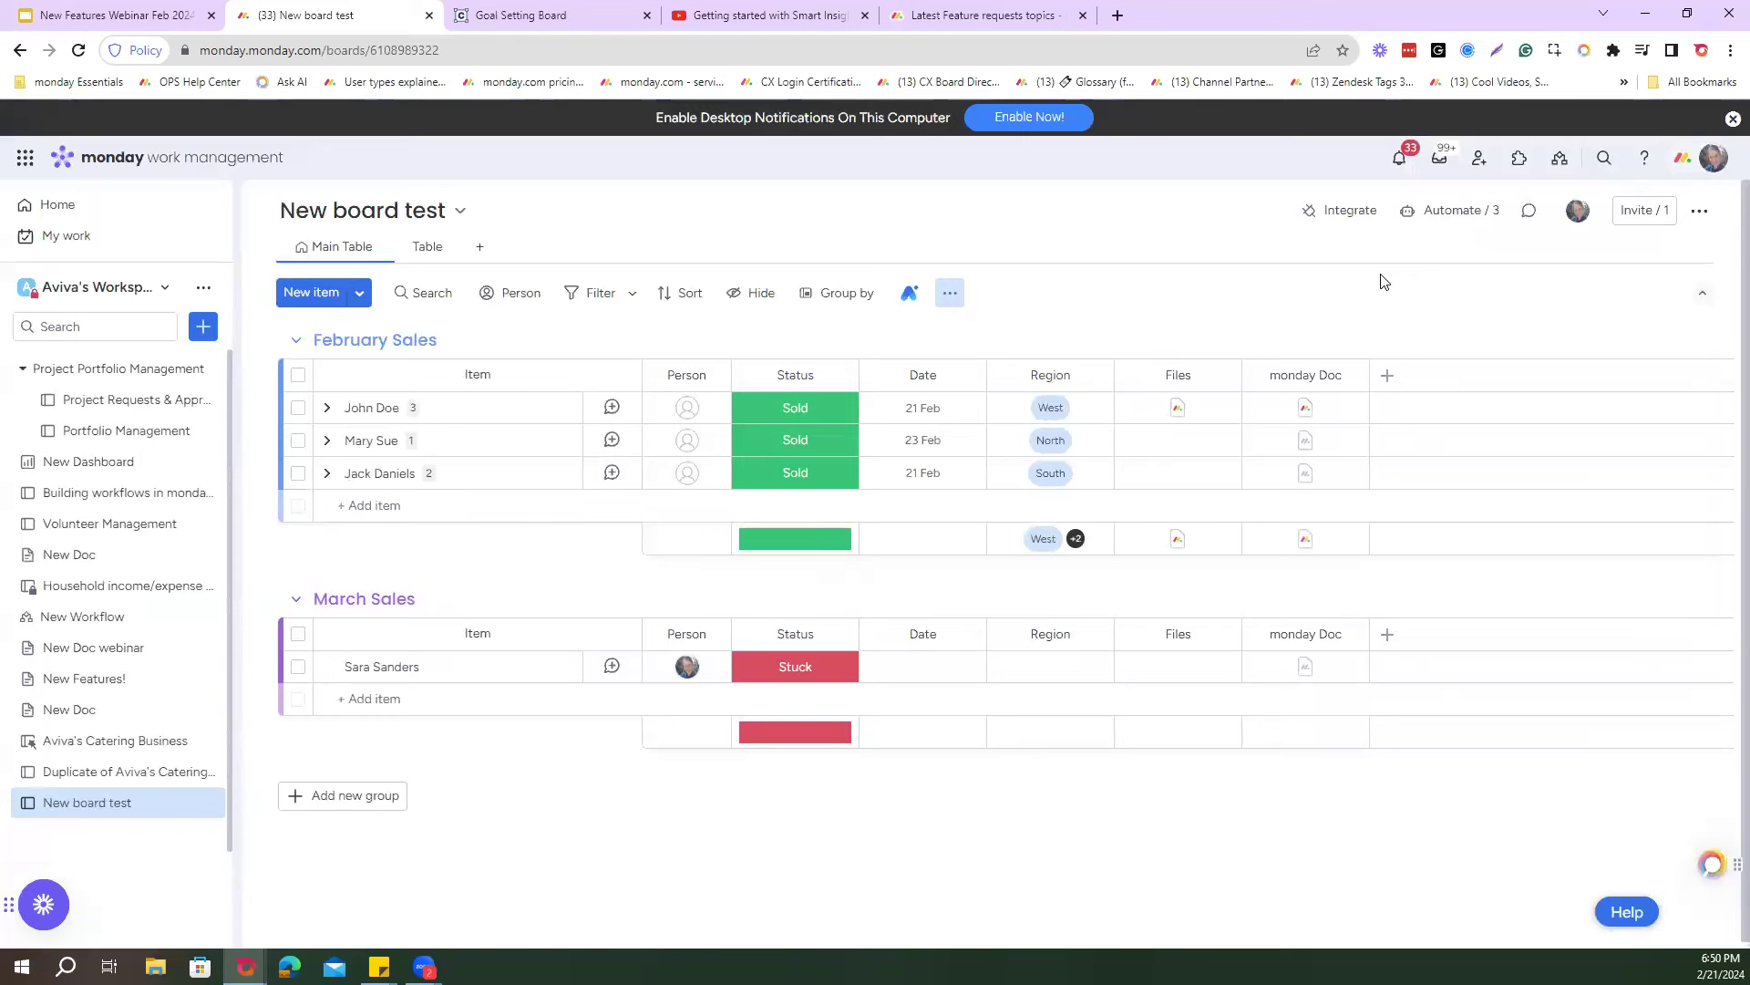
Switch to the 'Latest Feature requests topics' community browser tab
click(998, 25)
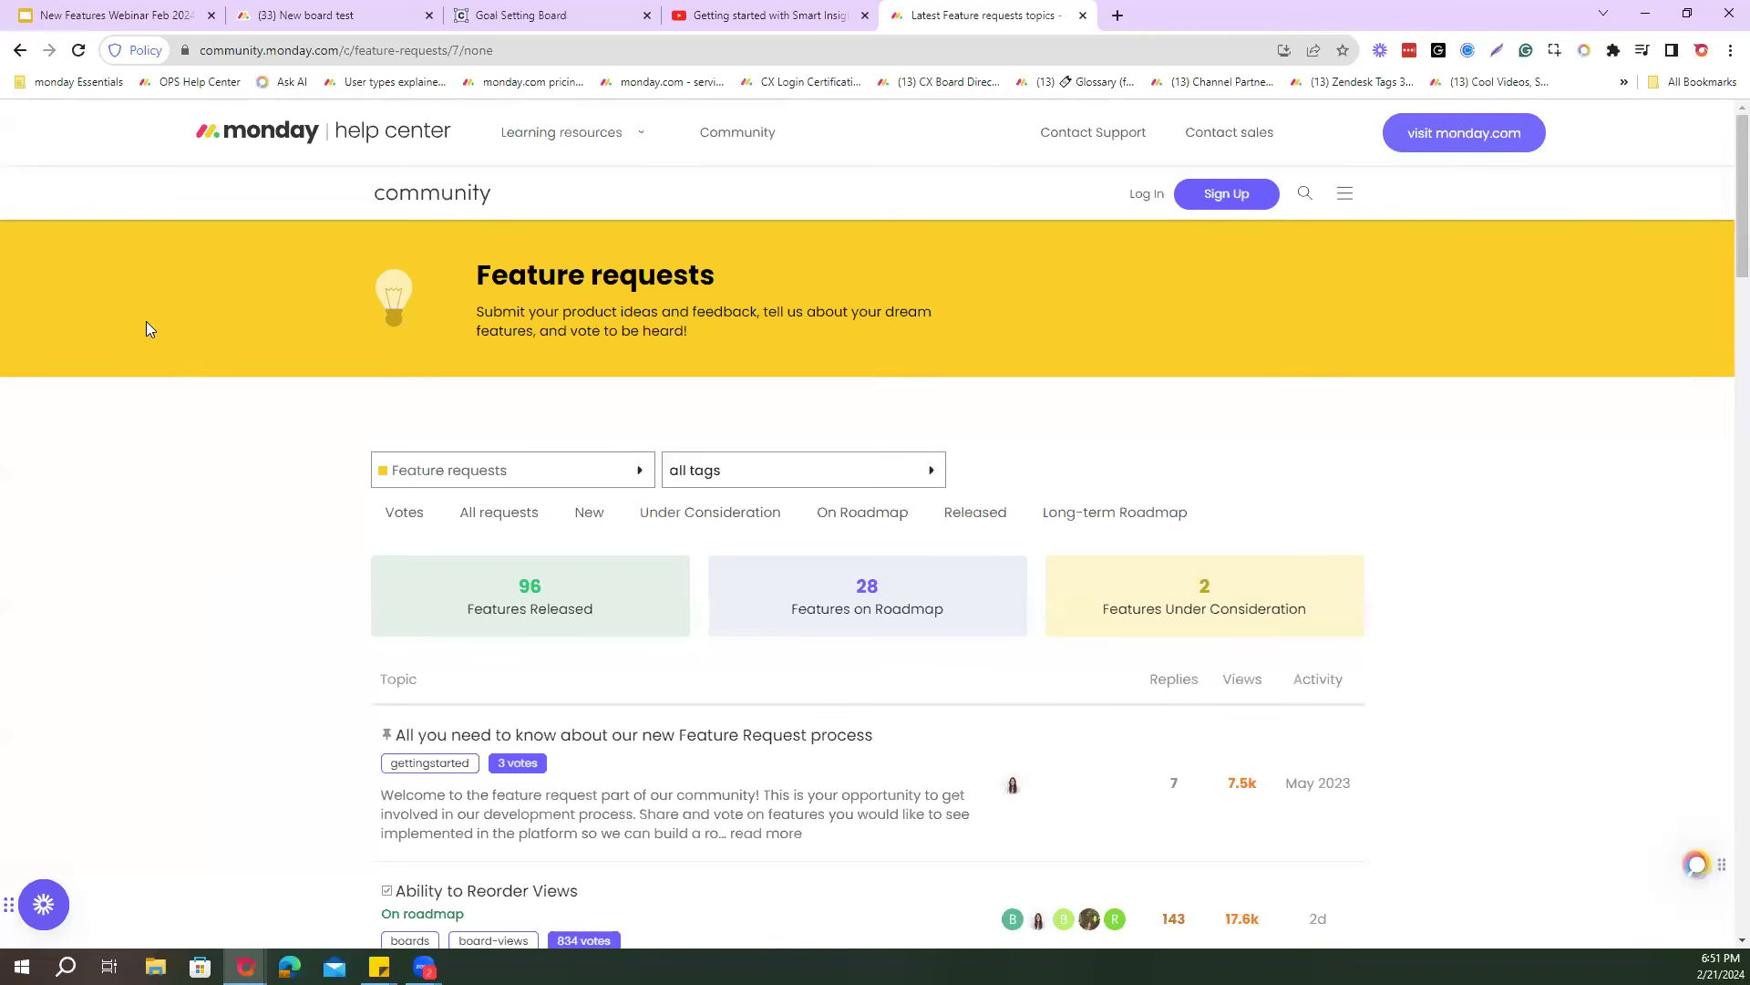
Switch to the 'New Features Webinar' tab showing the Q&A slide
click(127, 13)
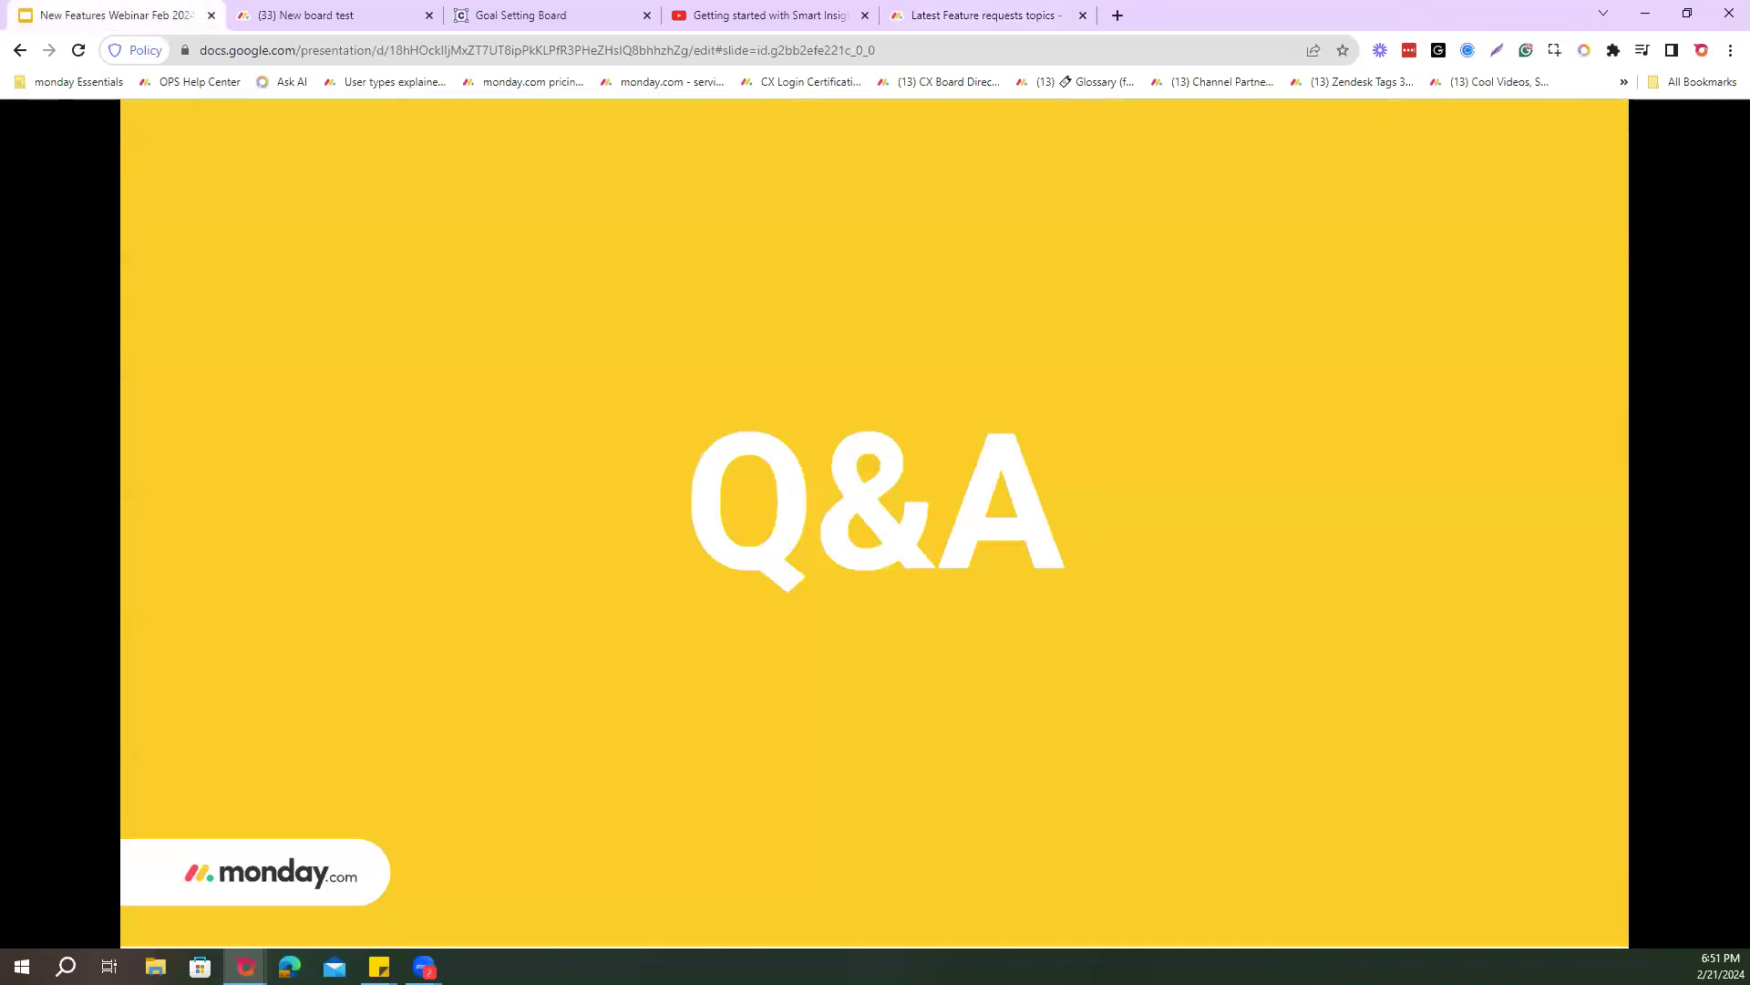